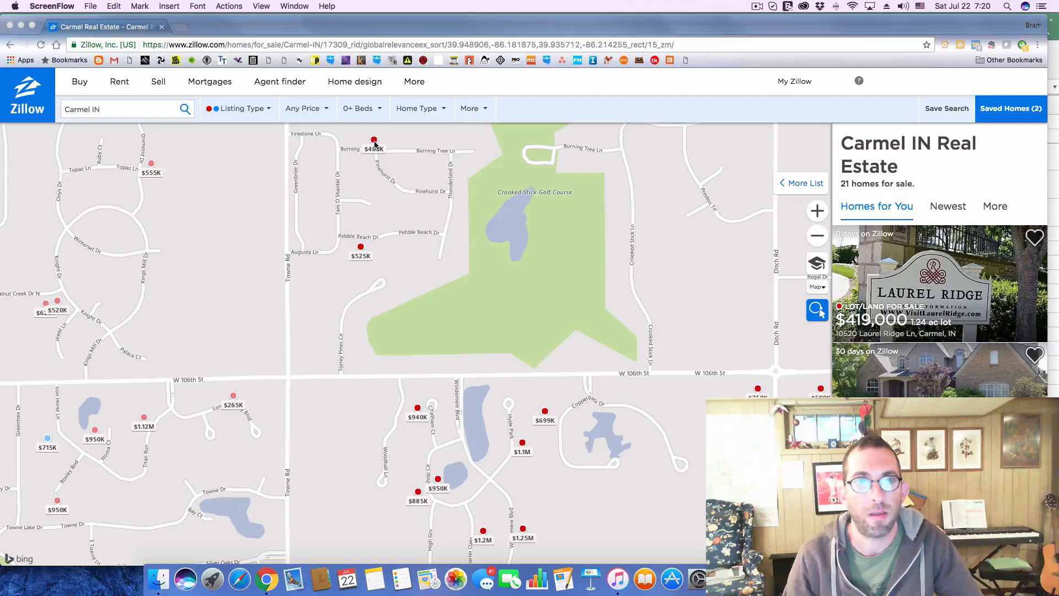
Open the $400K listing on the Zillow map and copy its address into the Address cell of deal 201 in Excel
left_click(374, 144)
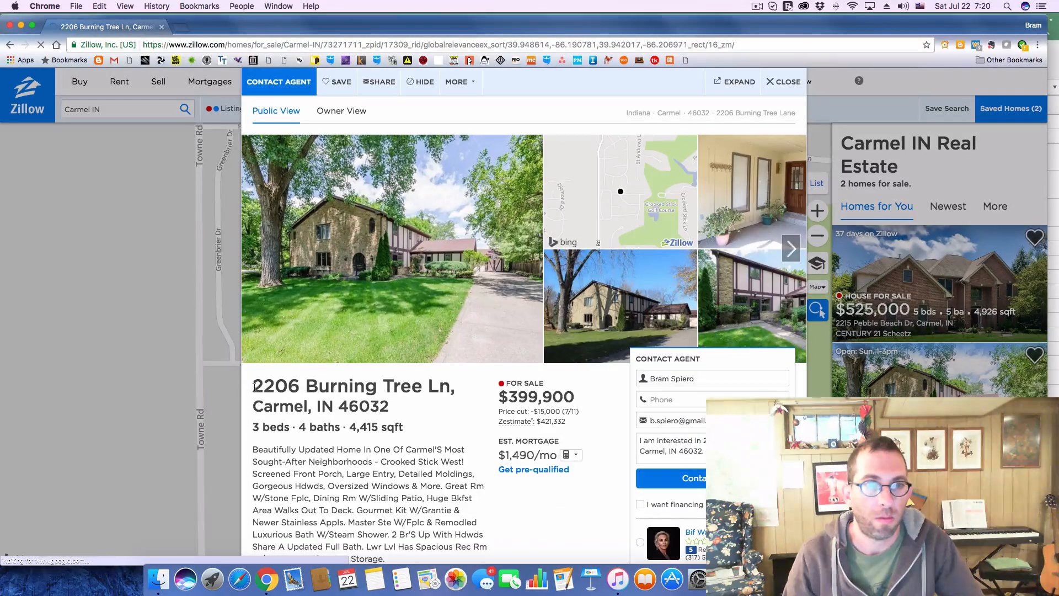
left_click_drag(254, 386, 409, 415)
key("super+c")
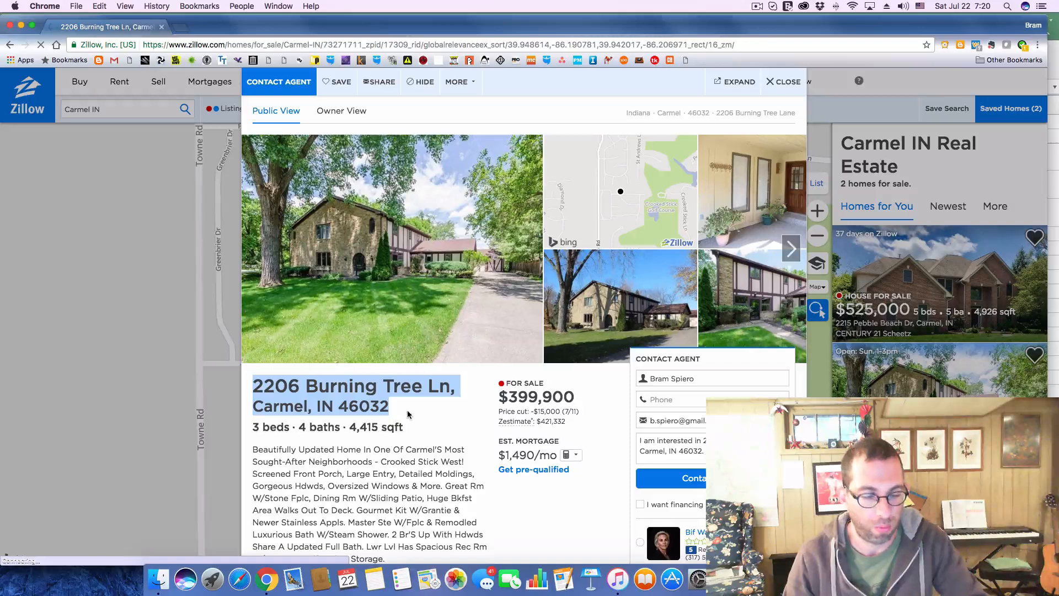
key("super+Tab")
key("super+Tab")
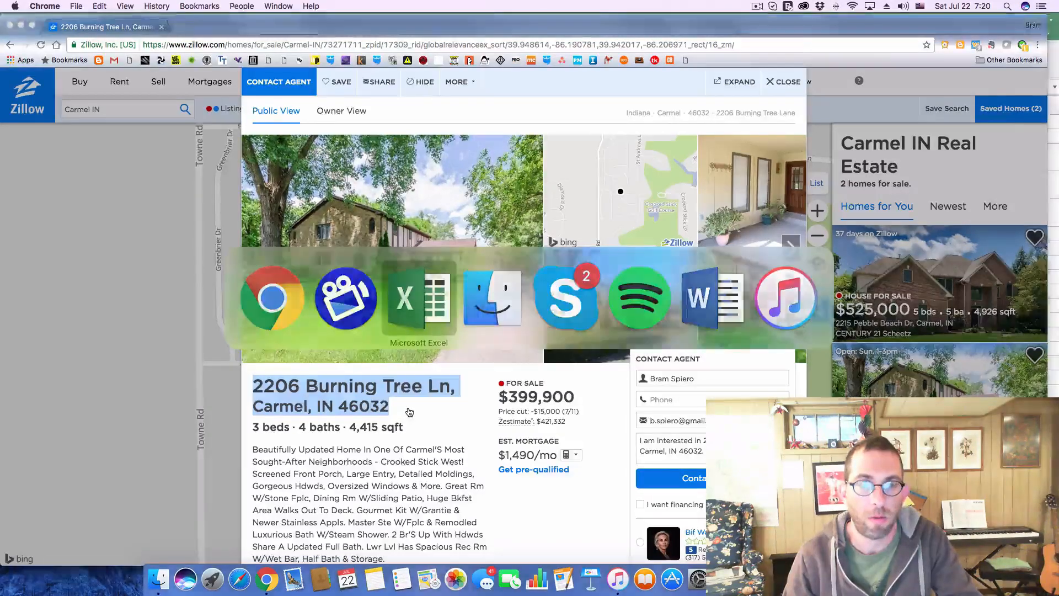
left_click(274, 238)
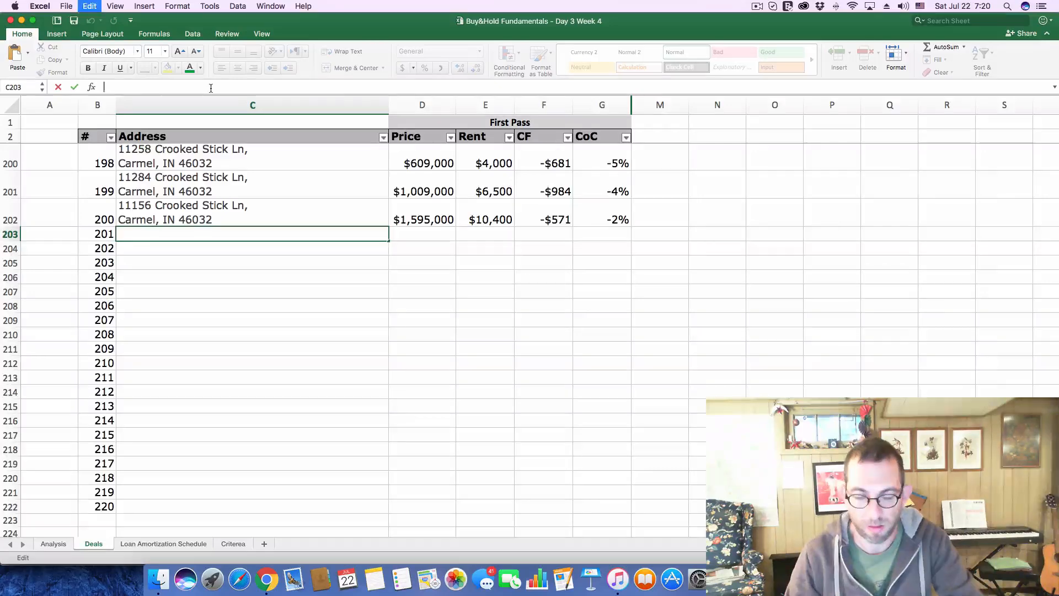
key("super+v")
key("Return")
Copy the asking price 399,900 from the Zillow listing into the Price cell of deal 201 in Excel
key("super+Tab")
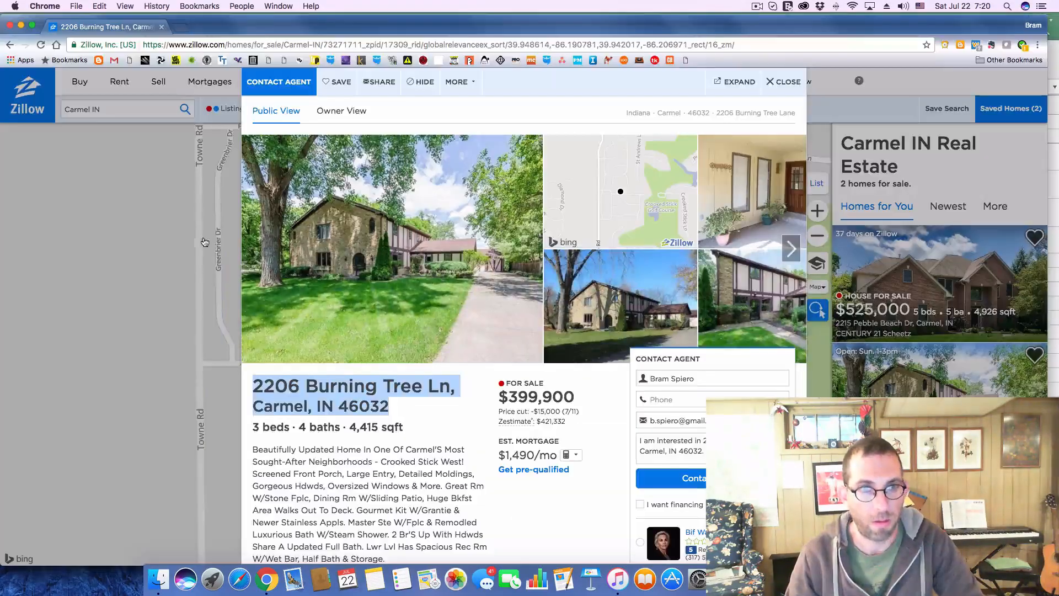
scroll(497, 395, "down", 1)
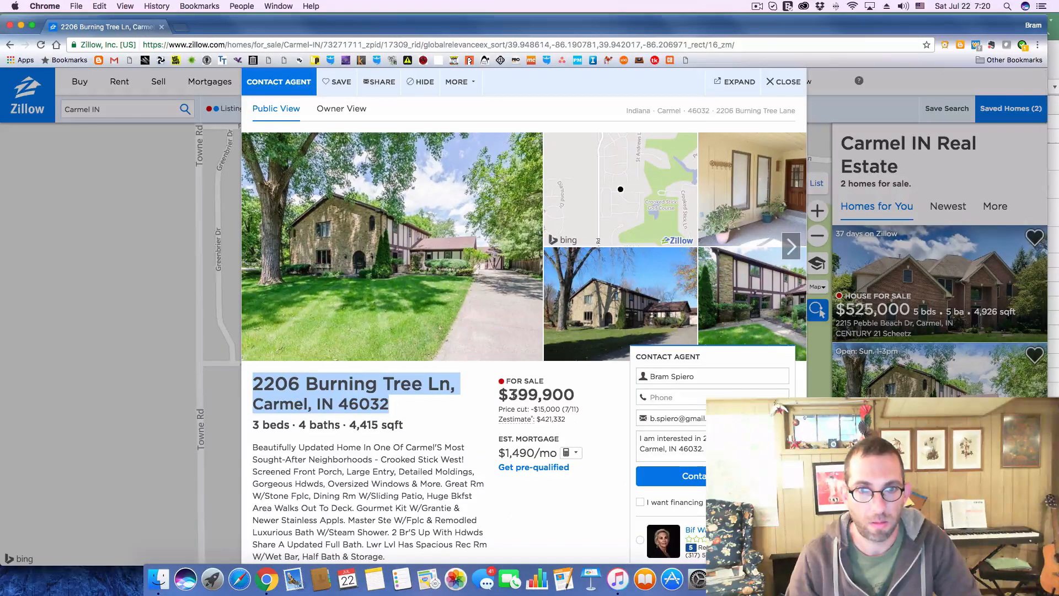
left_click_drag(516, 395, 576, 391)
key("super+c")
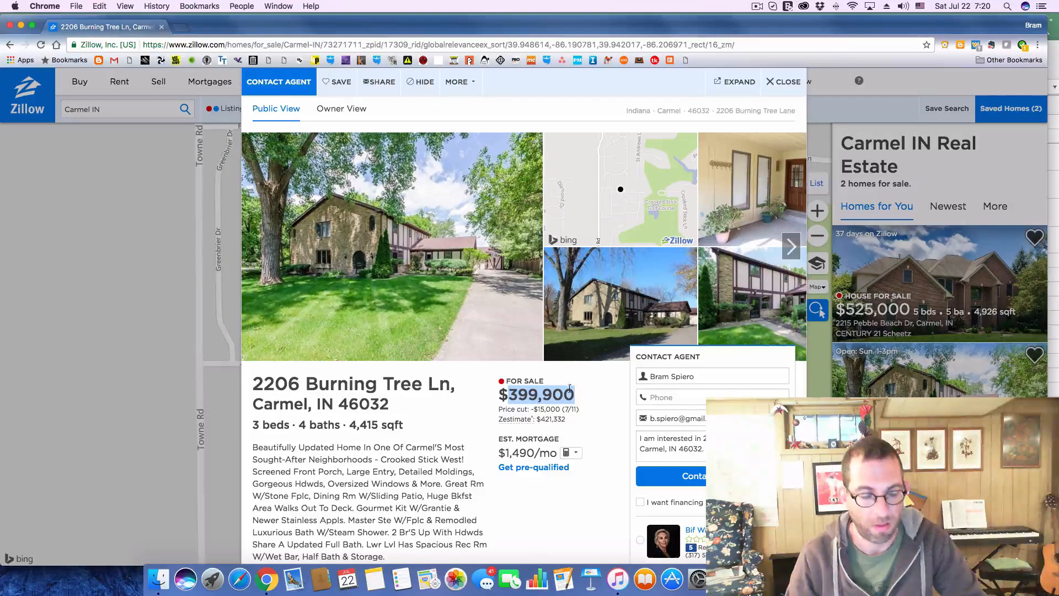
key("super+Tab")
left_click(436, 235)
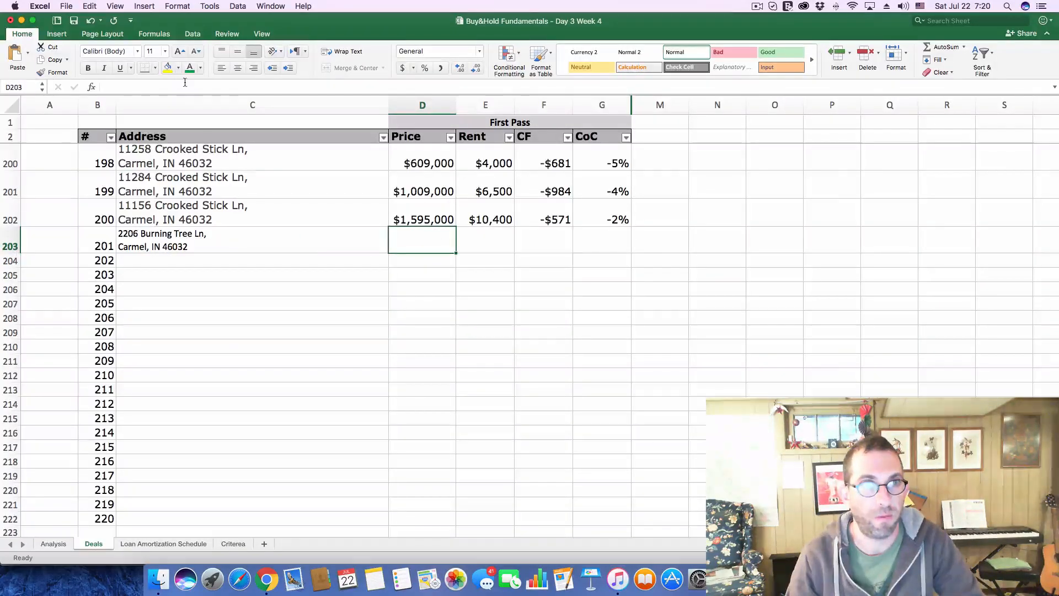
key("super+v")
key("Return")
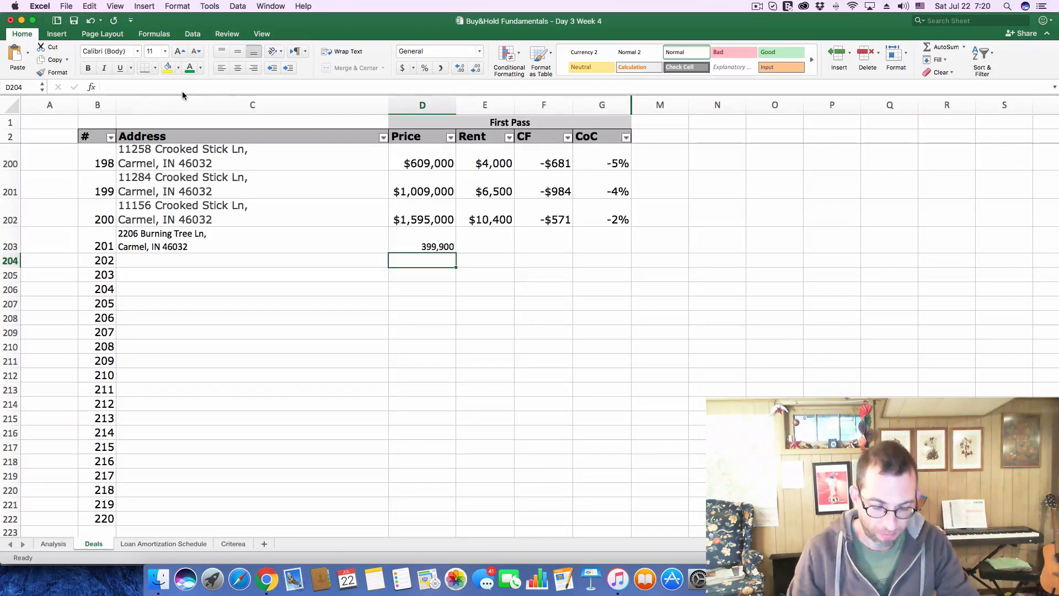
Enter a rent of 2600 for deal 201 on the Deals sheet
left_click(488, 240)
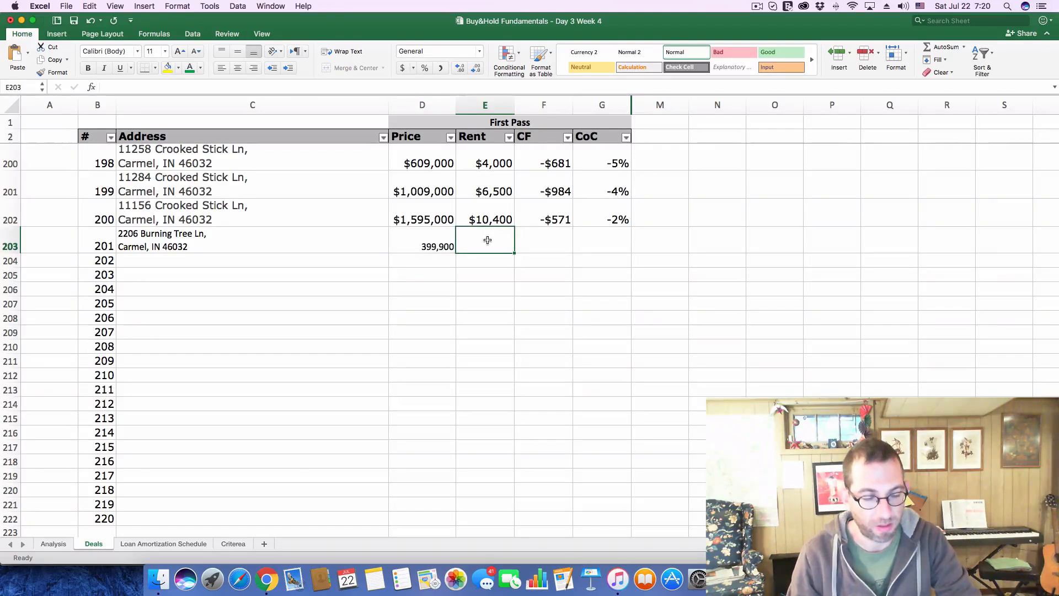
type("2600")
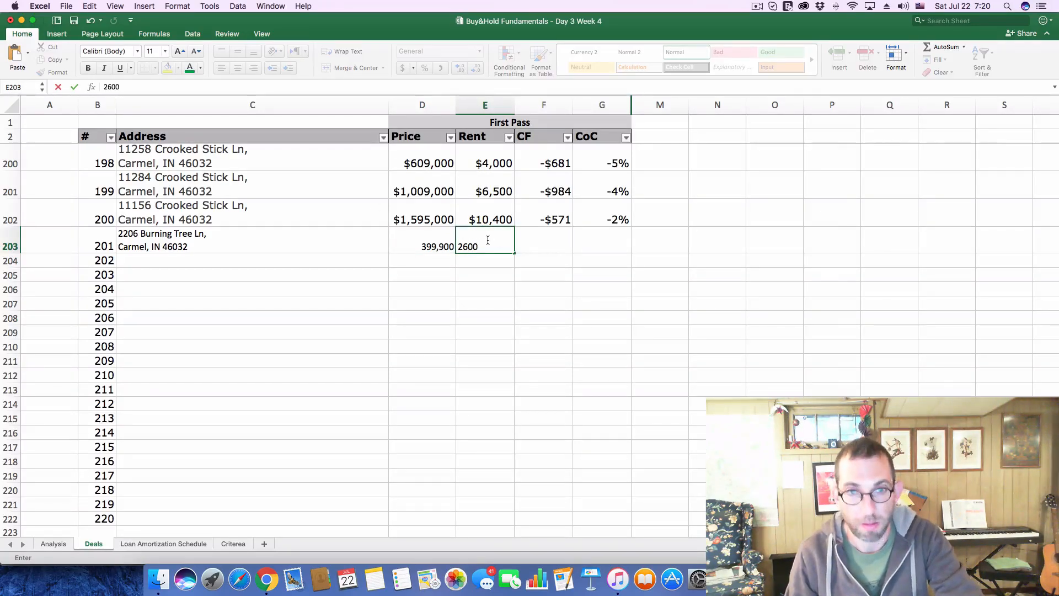
key("Tab")
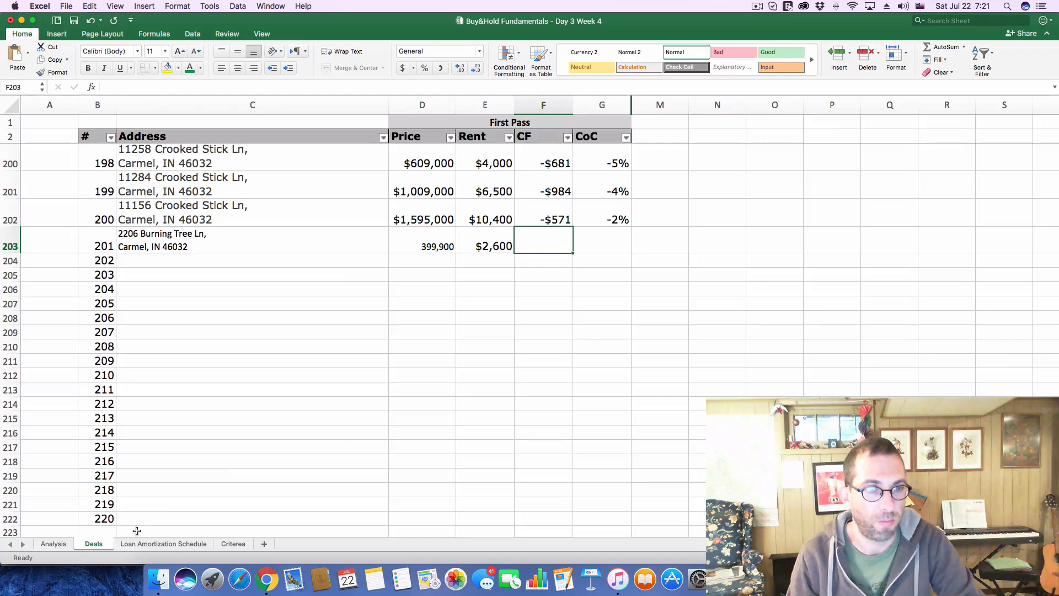
Set the Purchase Price on the Analysis sheet to 399,900
left_click(54, 544)
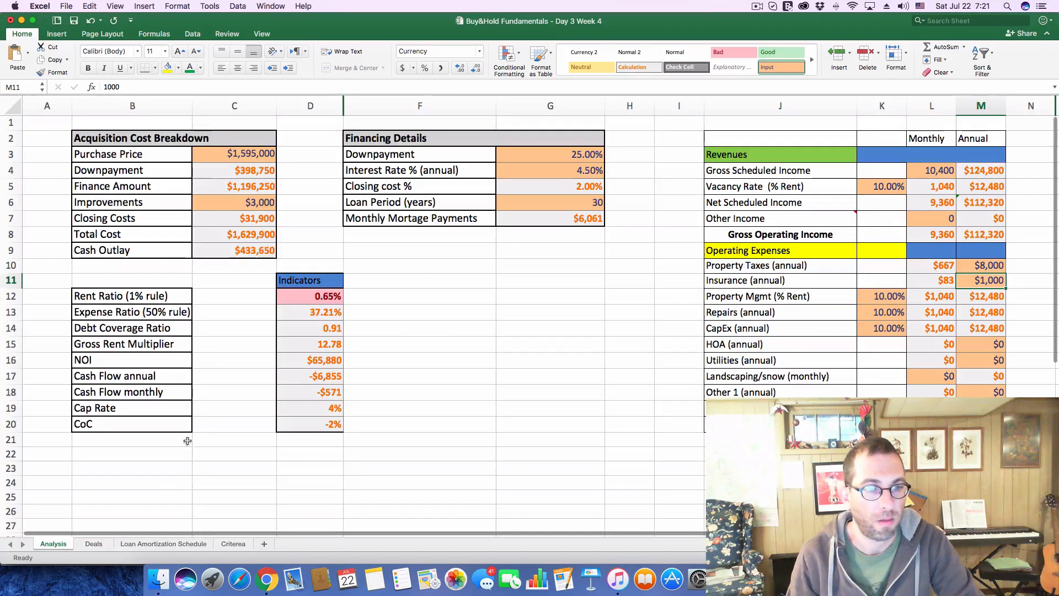
left_click(241, 154)
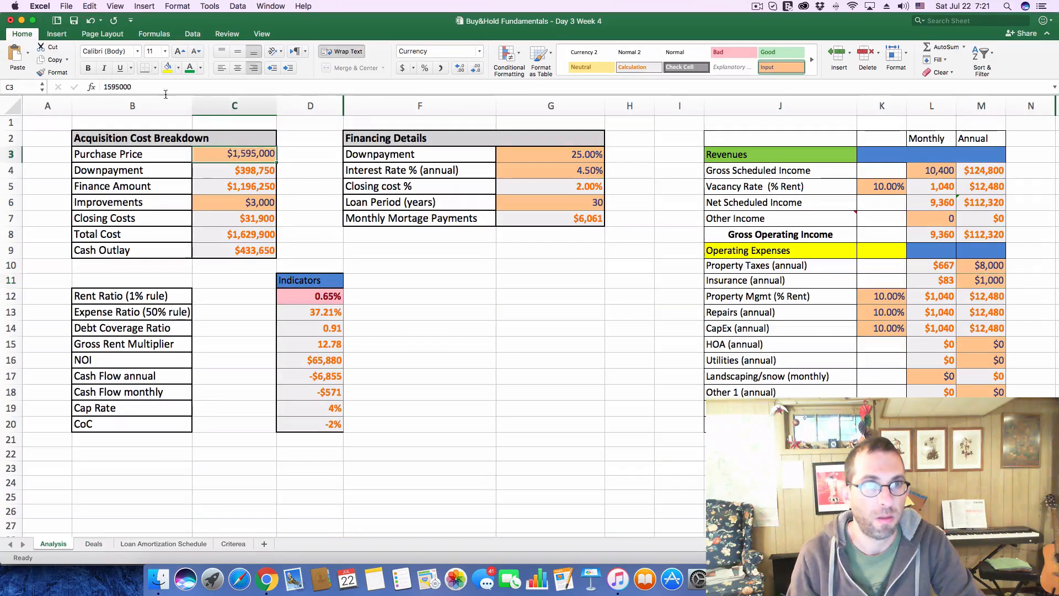
left_click_drag(160, 86, 96, 88)
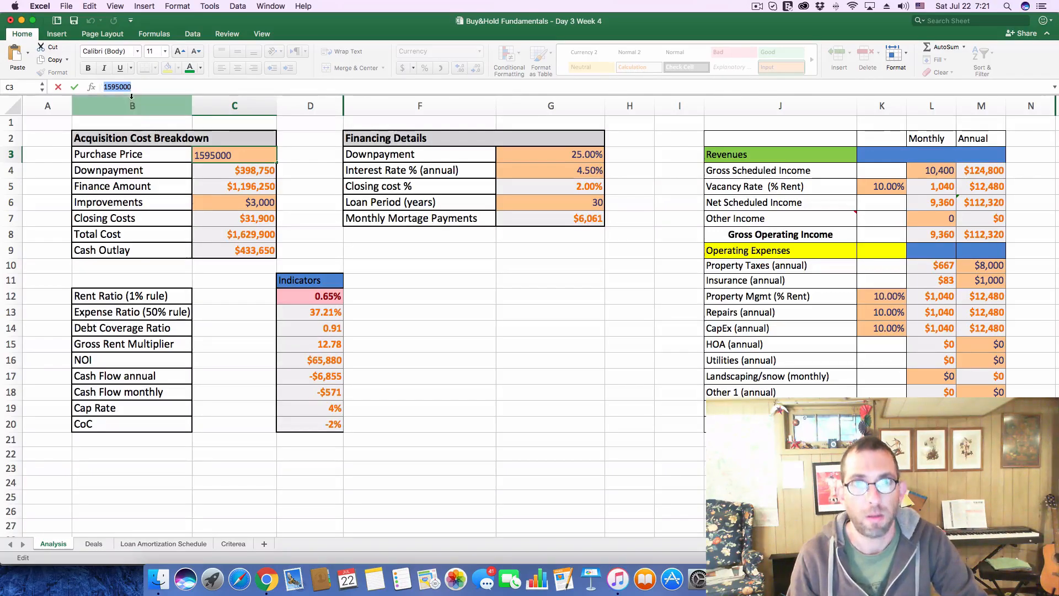
type("399,900")
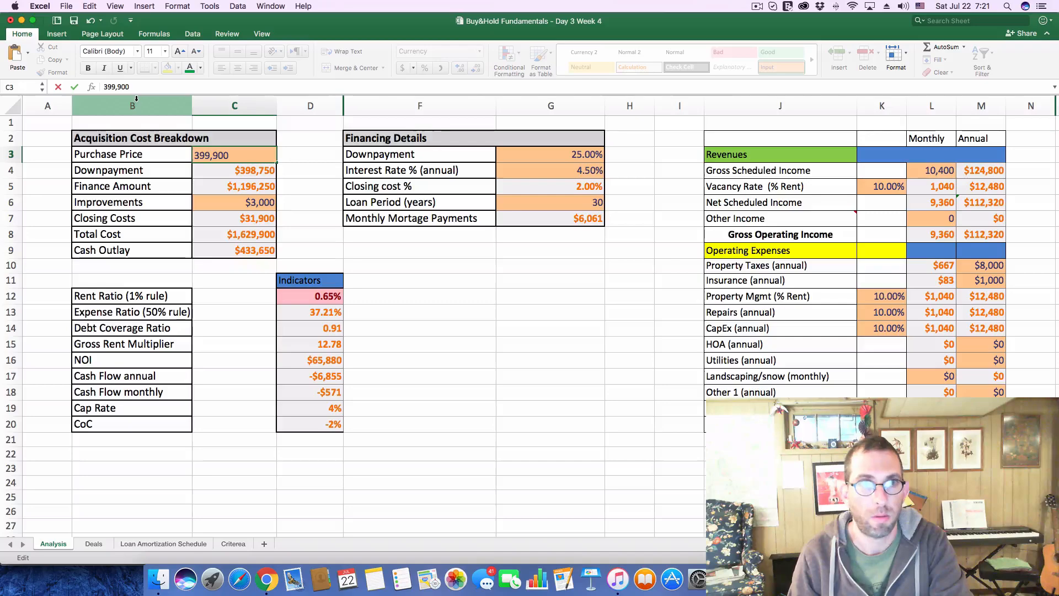
key("Return")
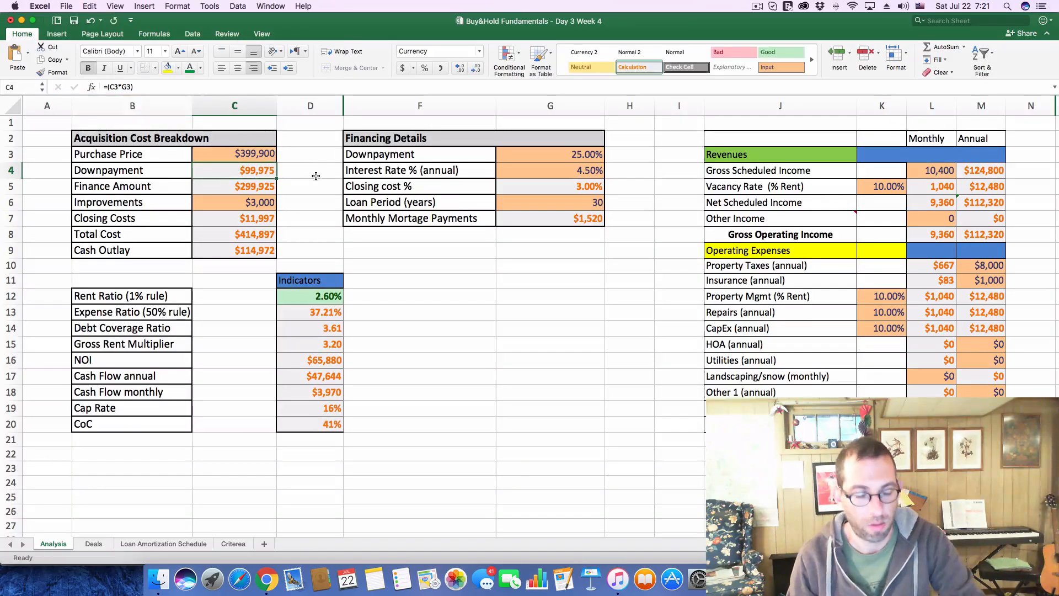
Glance at the Zillow listing and set the monthly Gross Scheduled Income in the Excel analysis to 2,600
key("super+Tab")
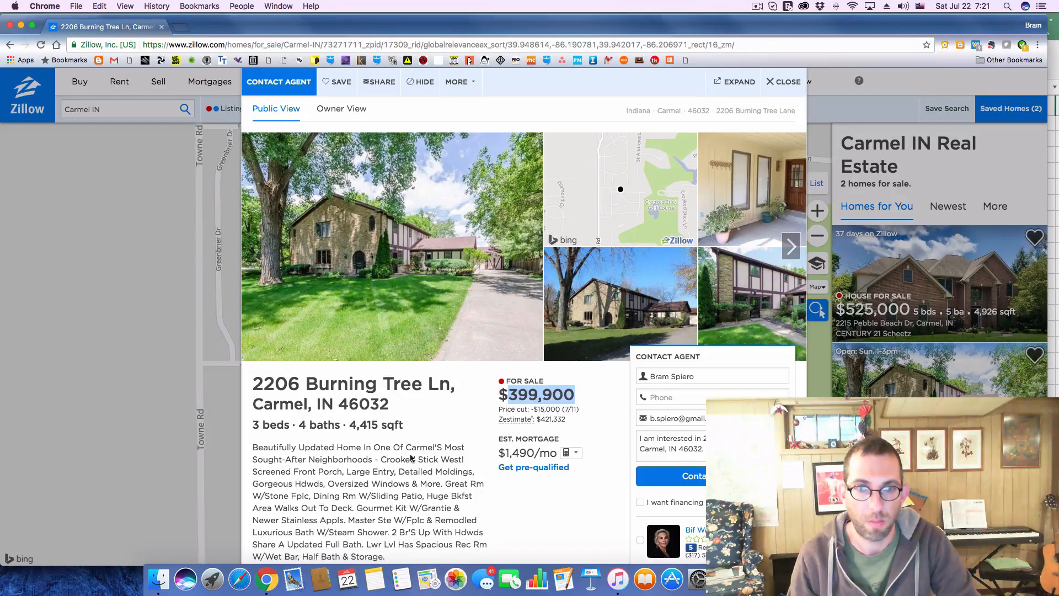
scroll(531, 297, "down", 7)
scroll(531, 297, "up", 4)
key("super+Tab")
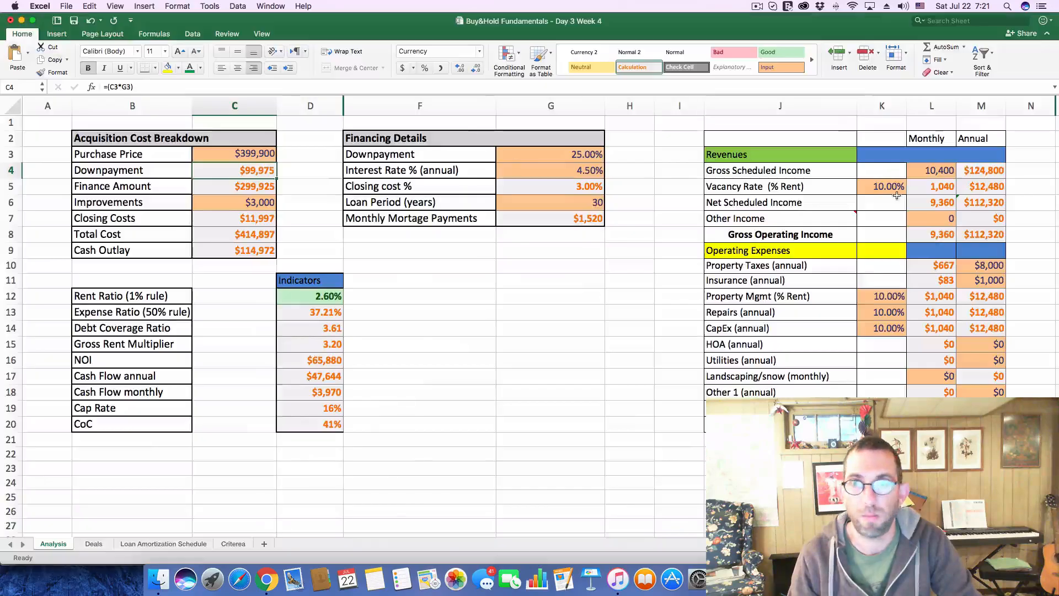
left_click(944, 170)
type("26")
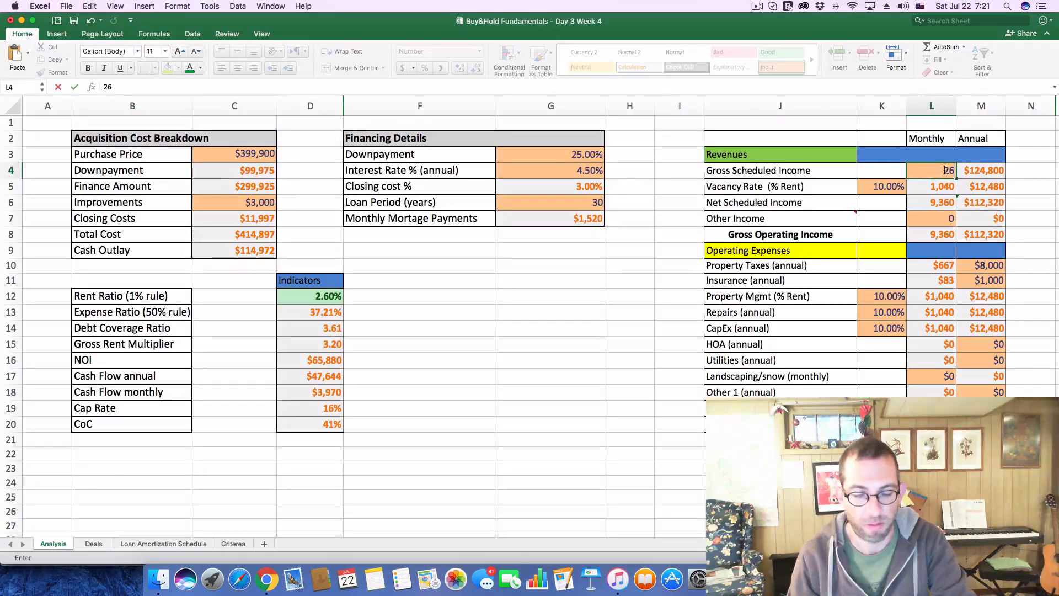
key("Return")
Look up the listing's tax history on Zillow and set the annual Property Taxes in the Excel analysis to $3,700
key("super+Tab")
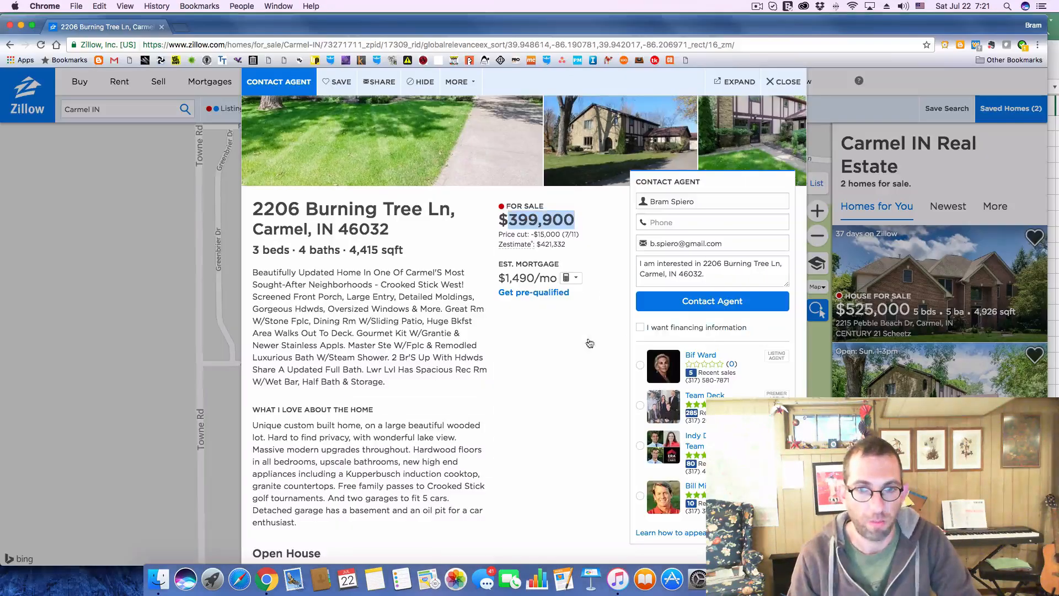
scroll(524, 335, "down", 5)
scroll(524, 334, "down", 7)
scroll(532, 328, "up", 2)
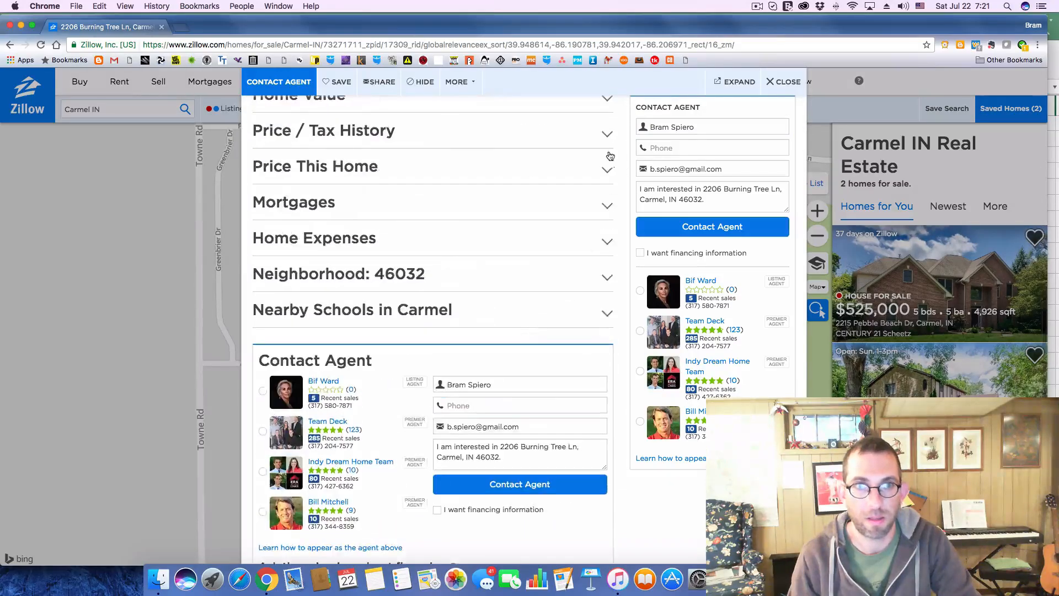
left_click(608, 136)
scroll(521, 174, "down", 4)
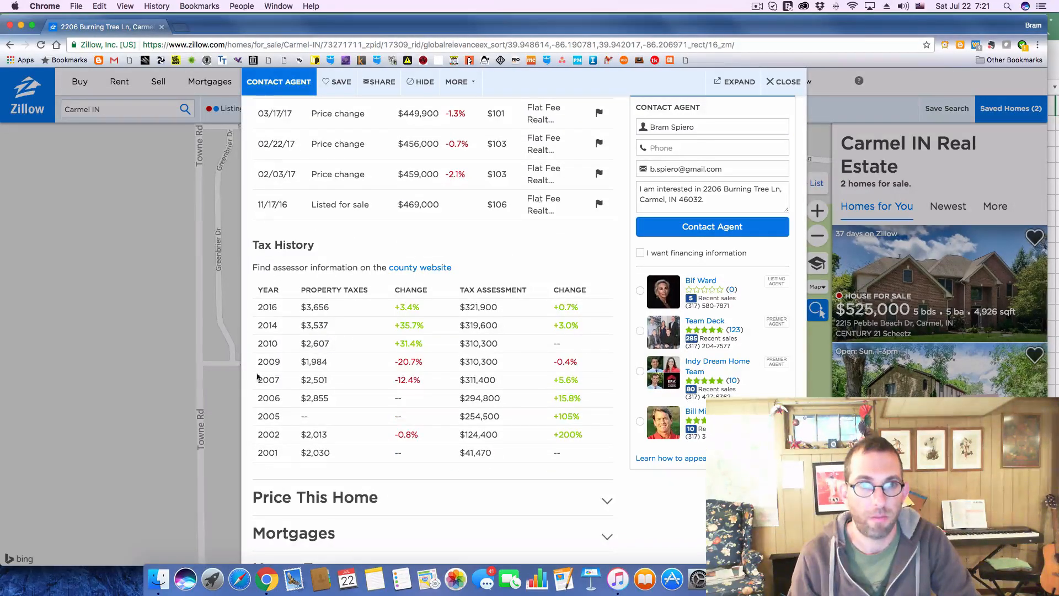
key("super+Tab")
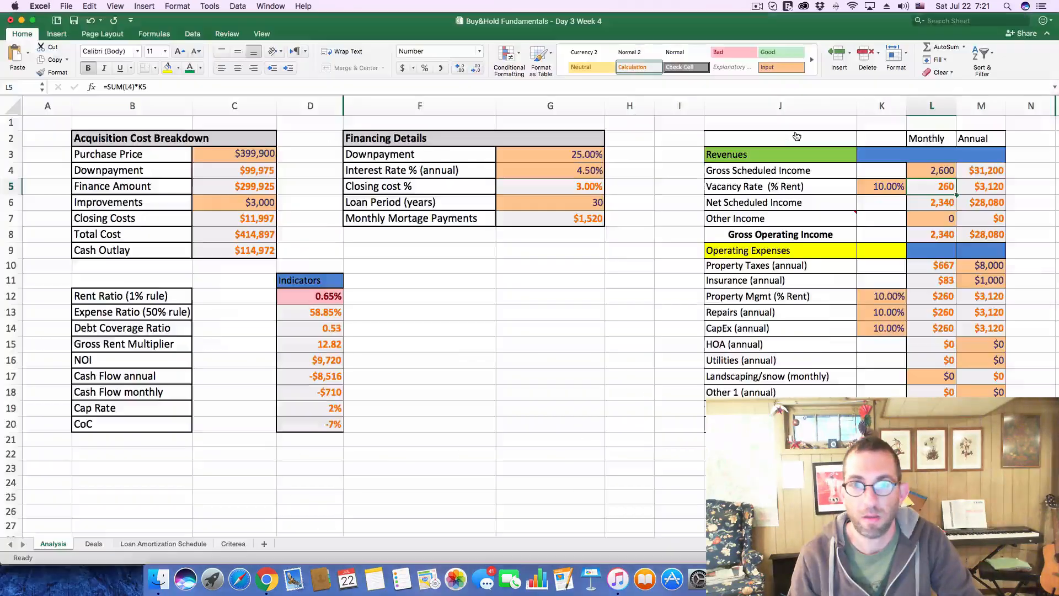
left_click(991, 266)
type("3700")
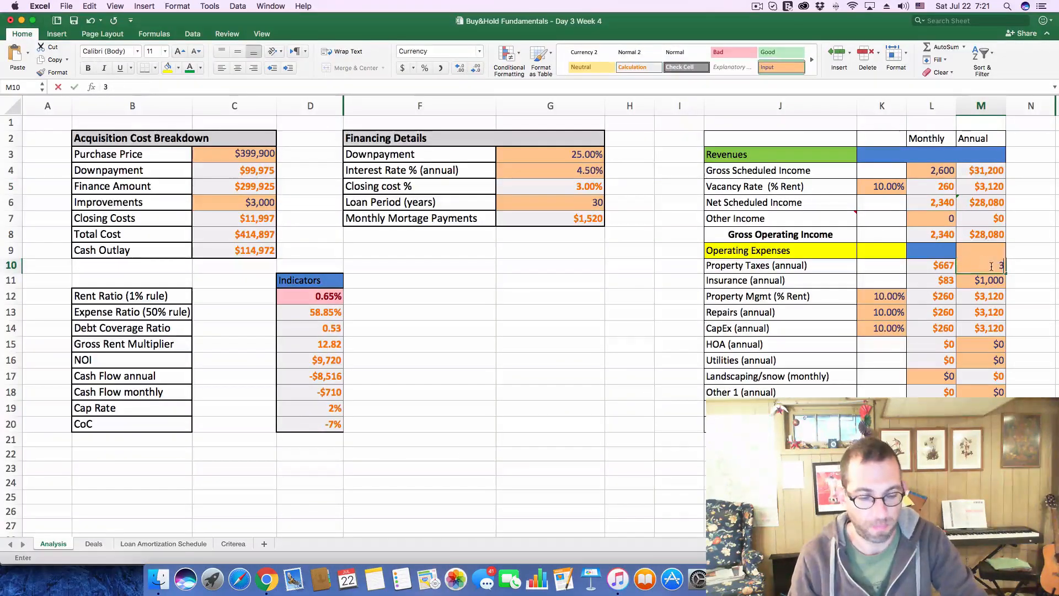
key("Return")
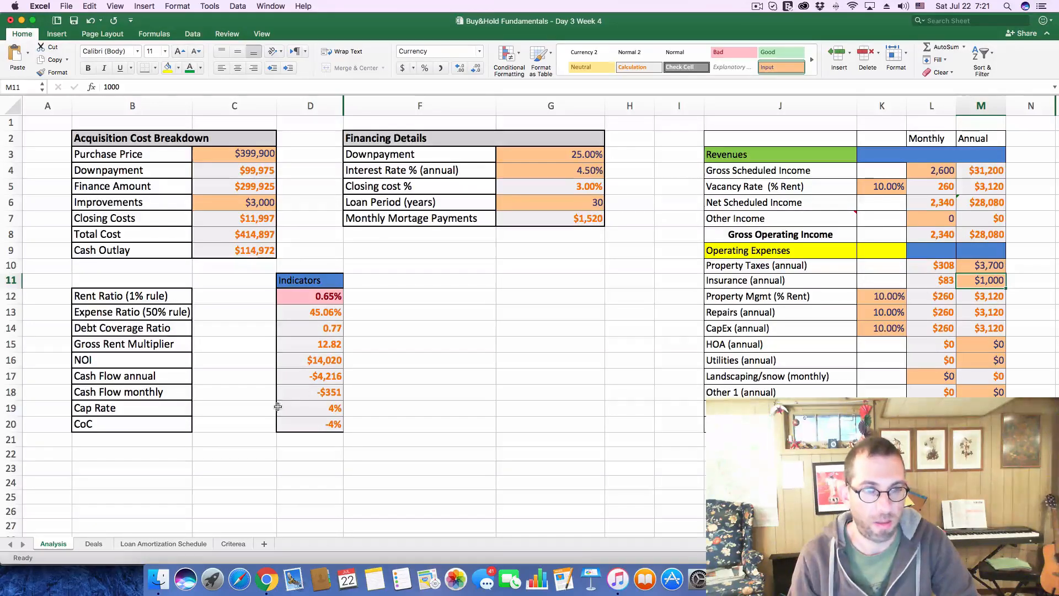
Record a cash flow of -351 and a CoC of -4% for deal 201 on the Deals sheet
left_click(92, 544)
type("-")
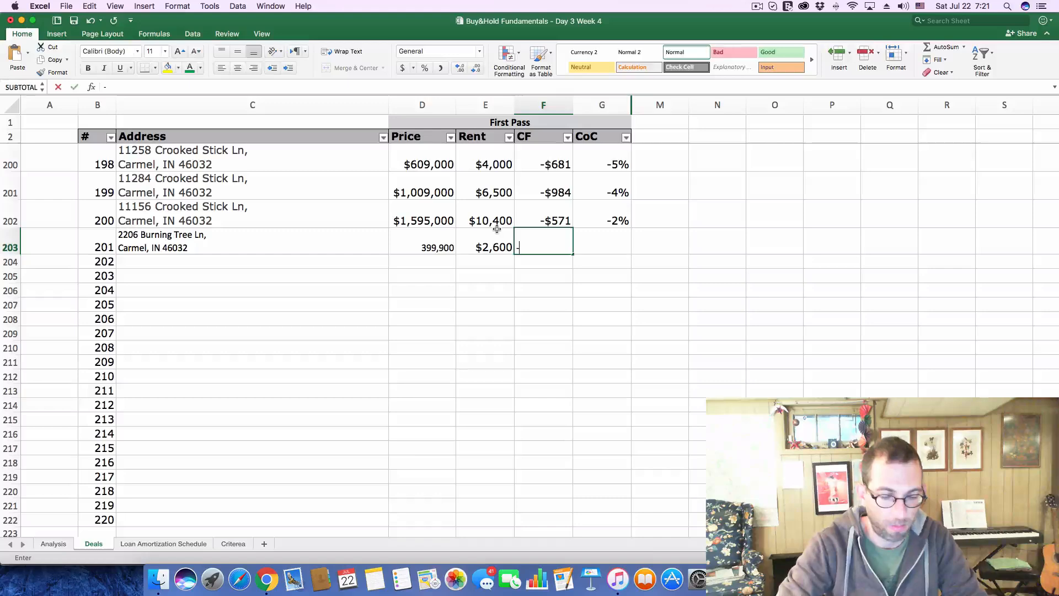
type("351")
key("Tab")
type("-")
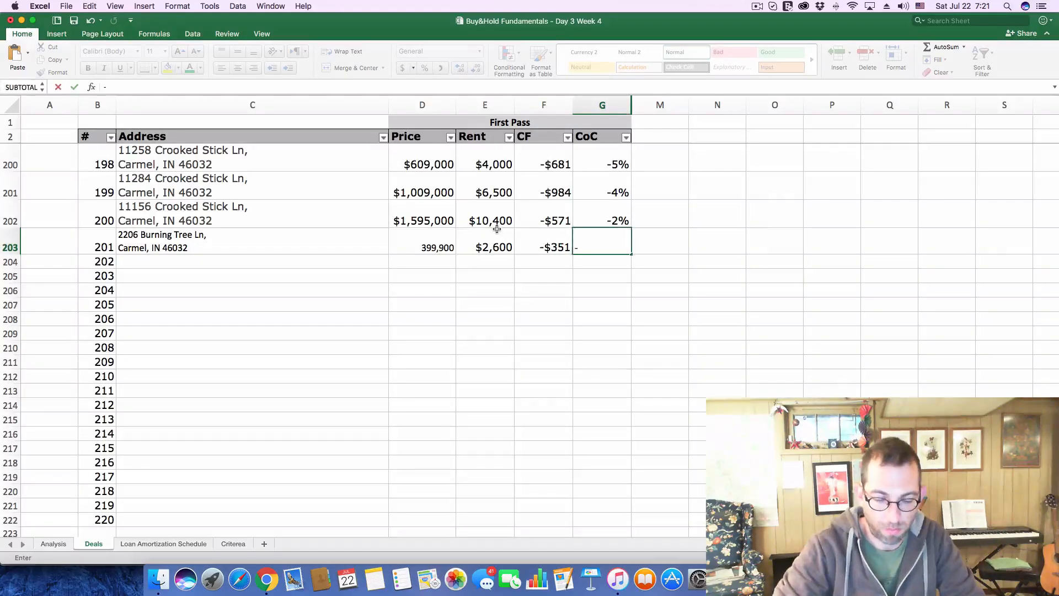
key("Return")
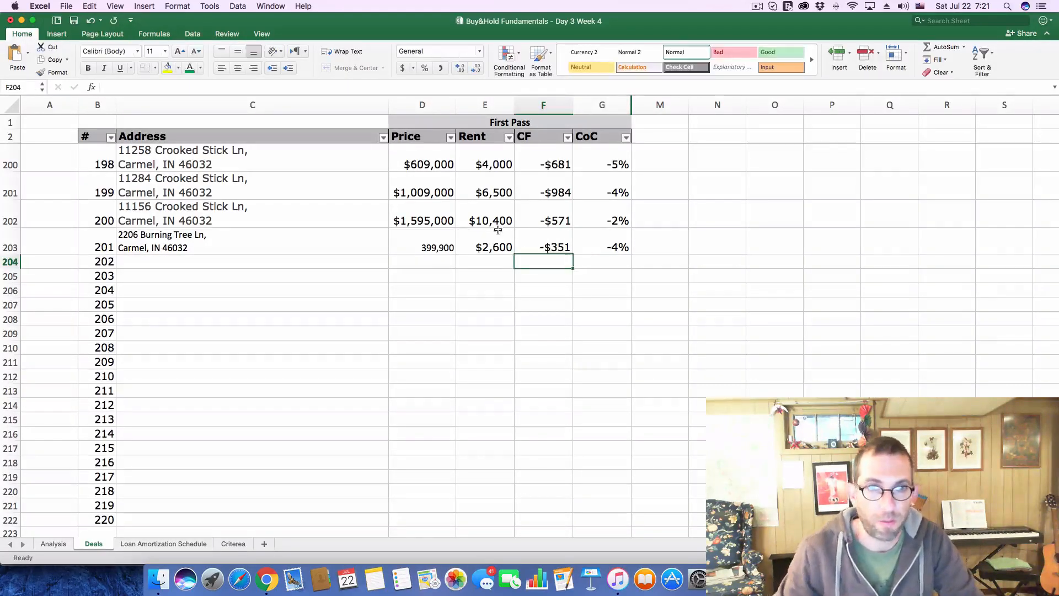
Switch to Zillow, close the current listing and open the $525K listing from the Carmel map
key("super+Tab")
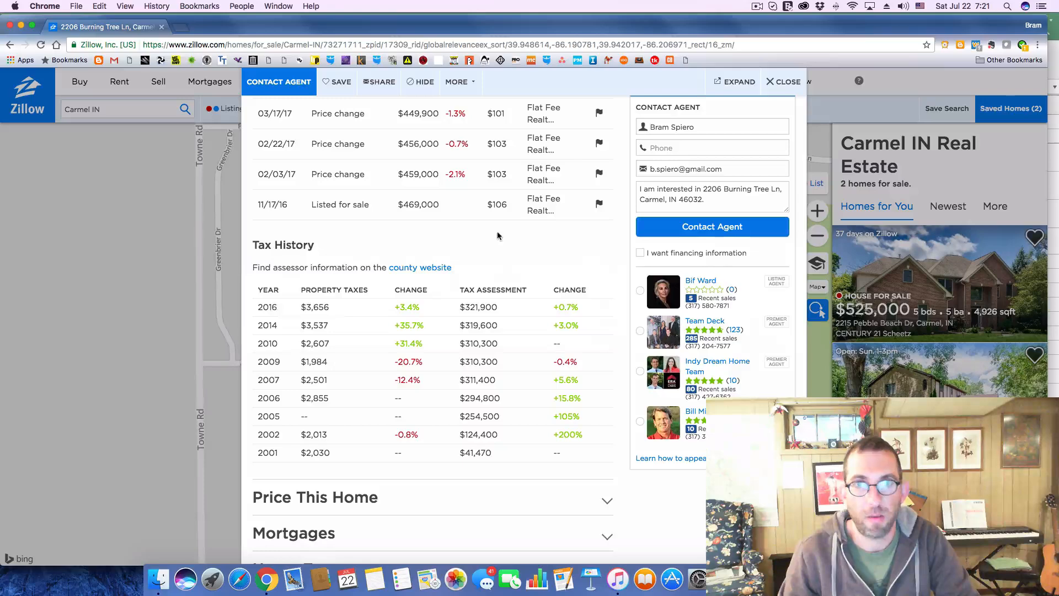
left_click(779, 82)
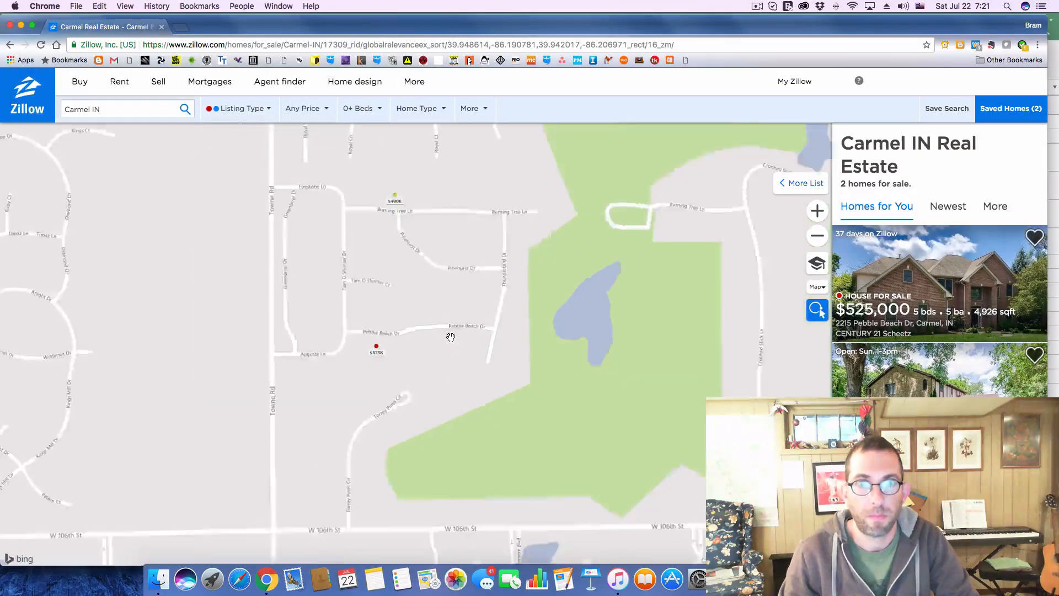
scroll(451, 337, "down", 2)
scroll(450, 337, "down", 2)
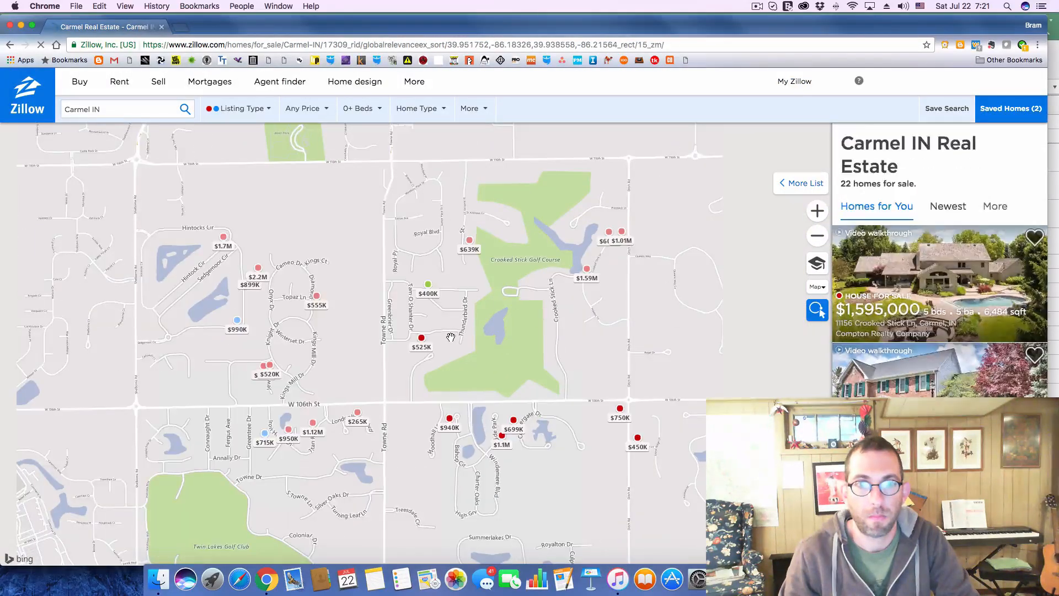
scroll(450, 337, "up", 2)
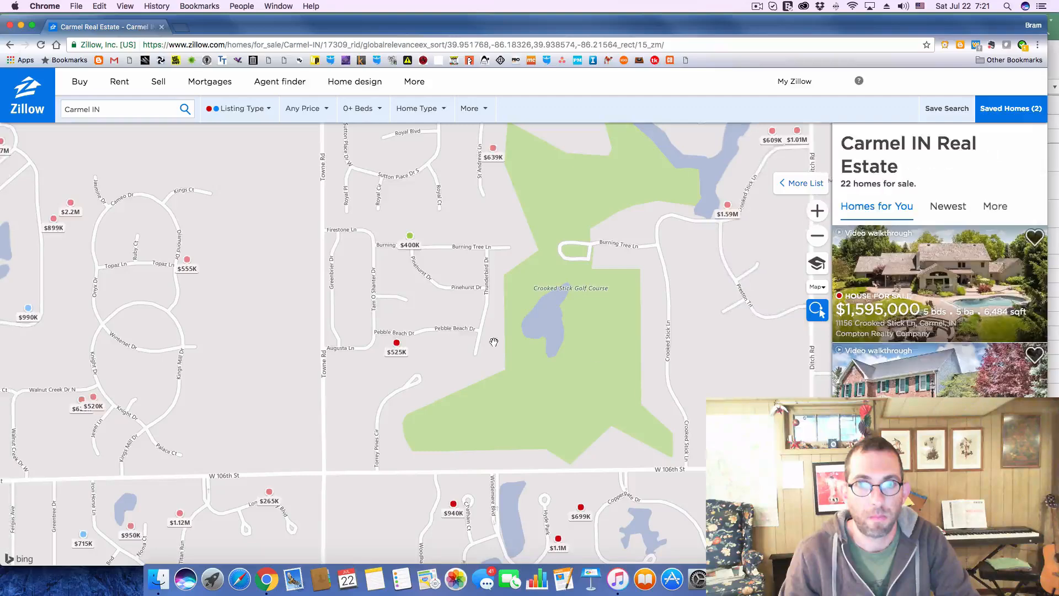
left_click(397, 348)
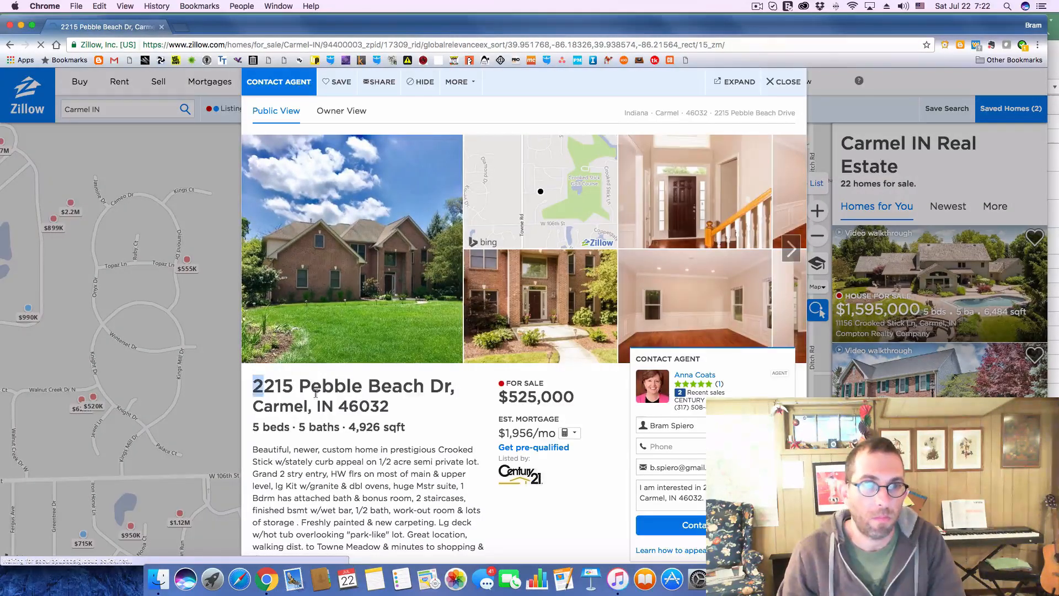
Copy the $525,000 listing's address from Zillow into the Address cell of deal 202 on the Excel Deals sheet
left_click_drag(253, 380, 395, 404)
key("super+c")
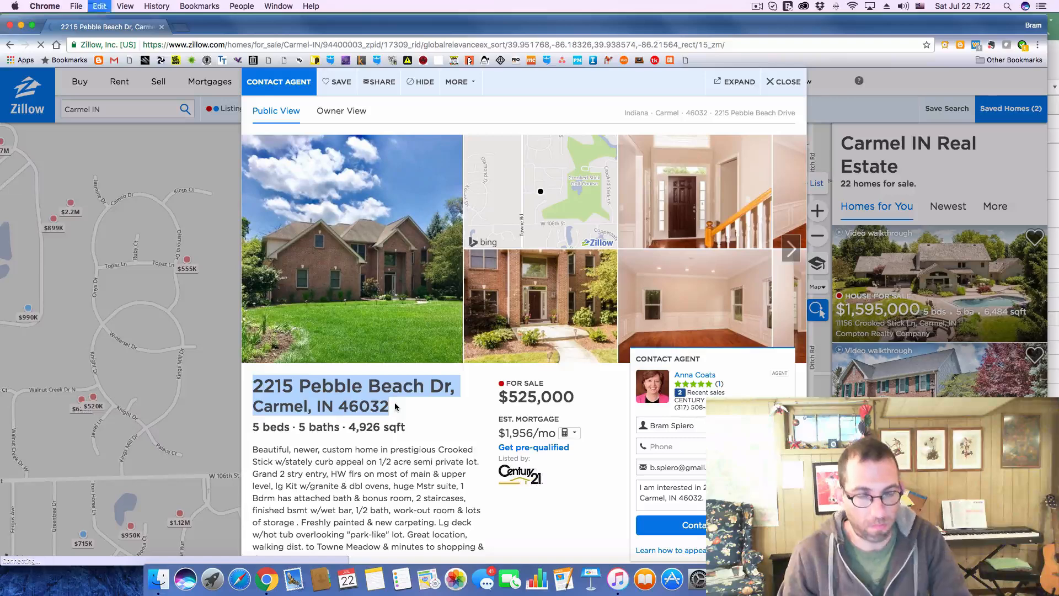
key("super+Tab")
left_click(246, 261)
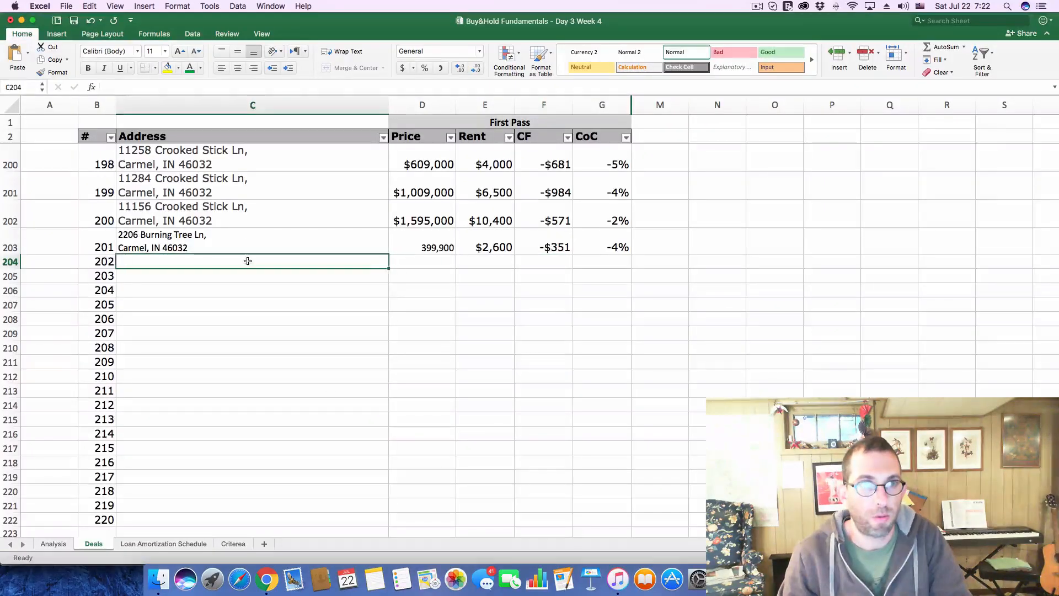
left_click(248, 87)
key("super+v")
key("Return")
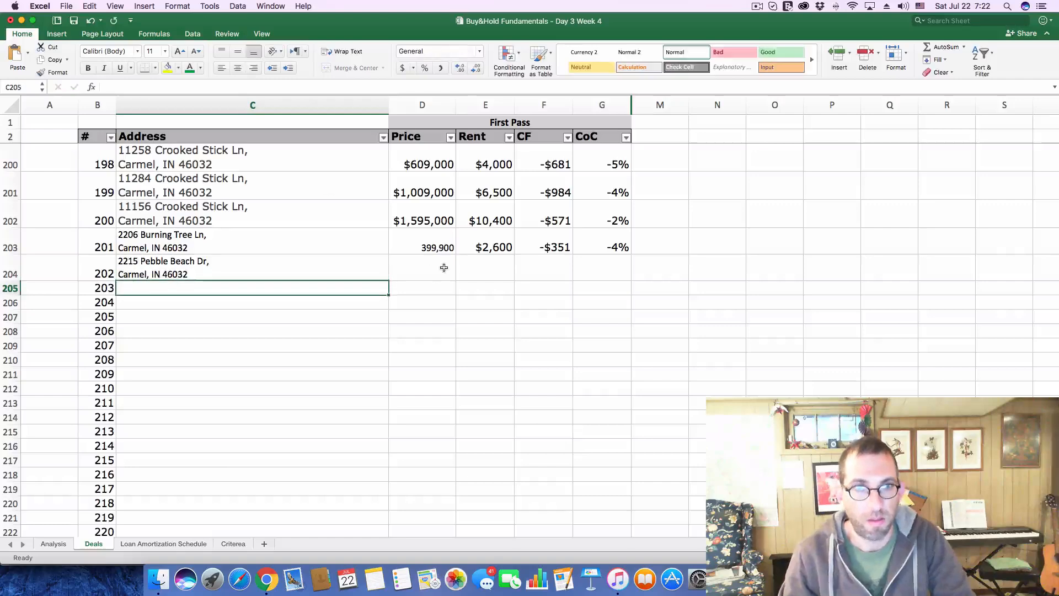
Copy the asking price of 525,000 from the Zillow listing into the Price cell of deal 202 in Excel
key("super+Tab")
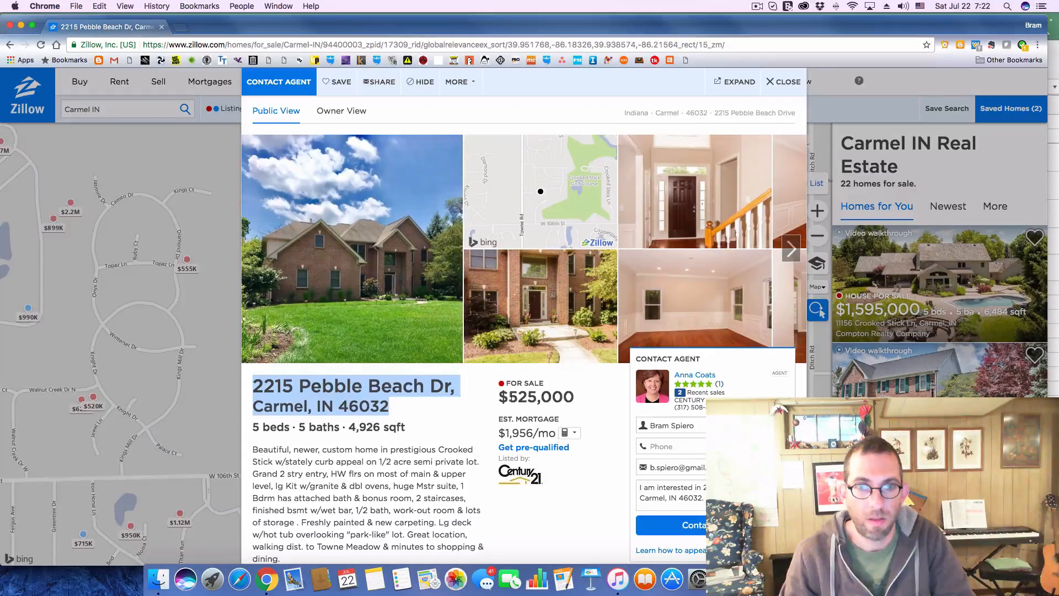
left_click_drag(508, 397, 574, 399)
key("super+c")
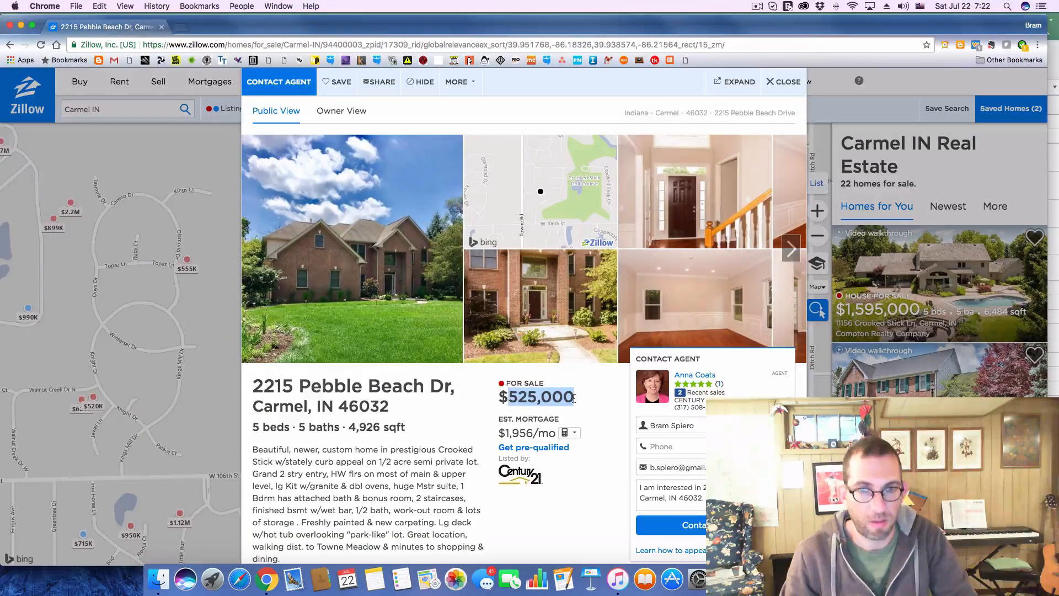
key("super+Tab")
left_click(415, 262)
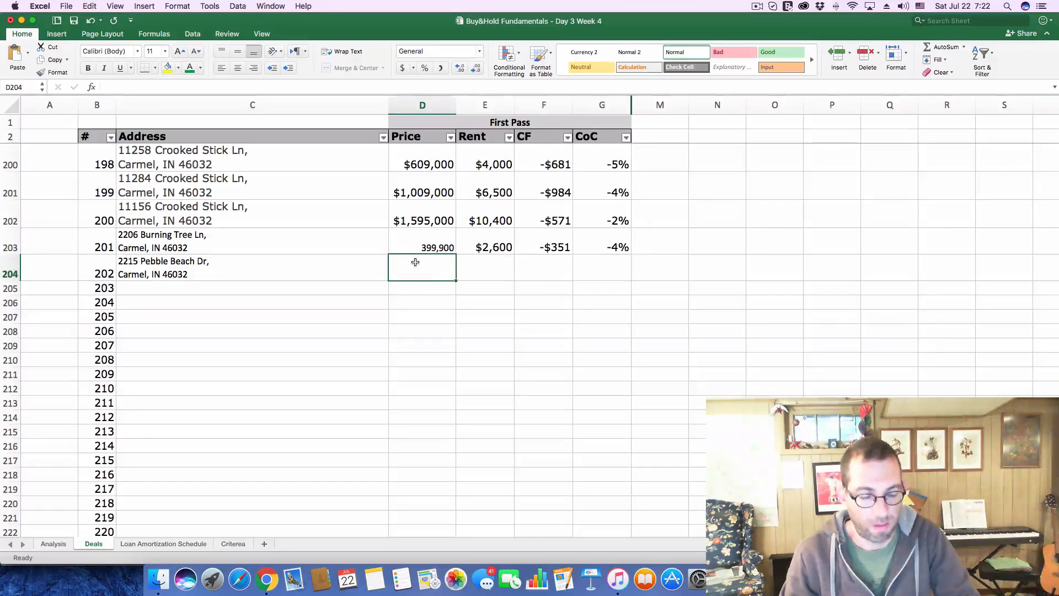
key("super+v")
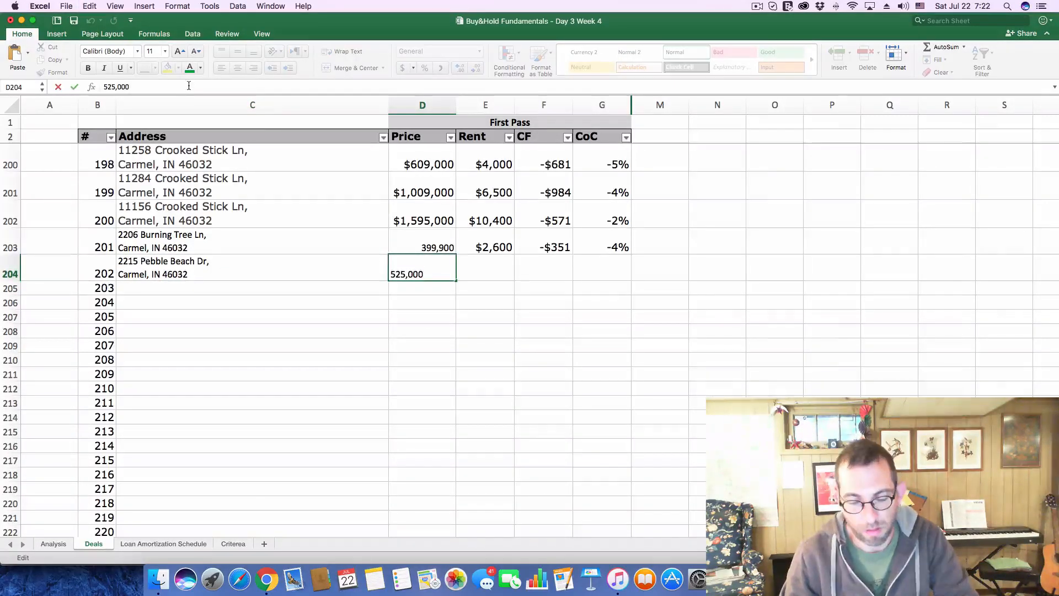
key("Return")
Enter a rent of 3,413 for deal 202 on the Deals sheet
left_click(468, 267)
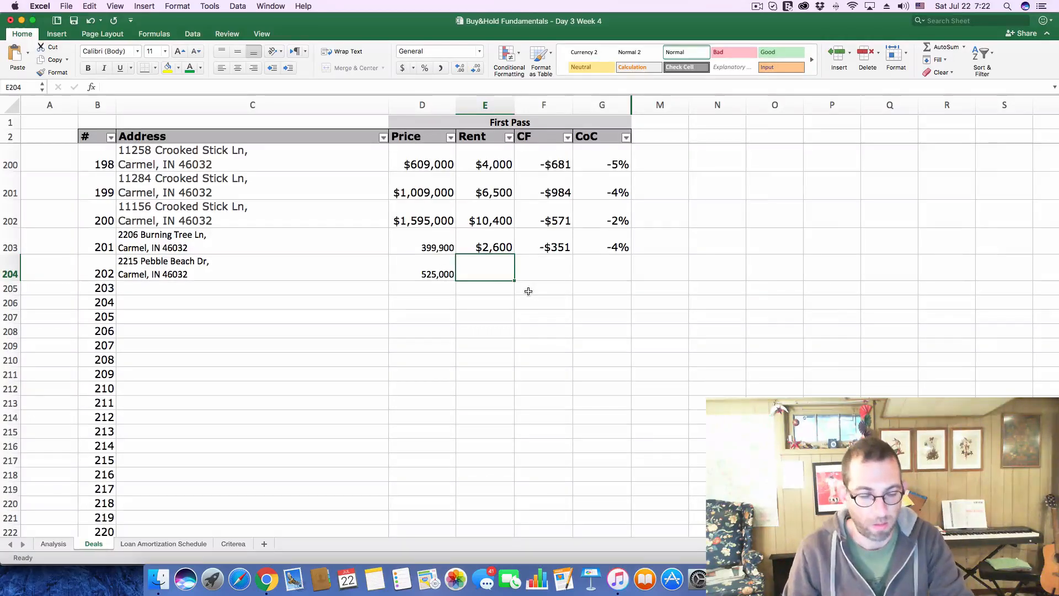
type("413")
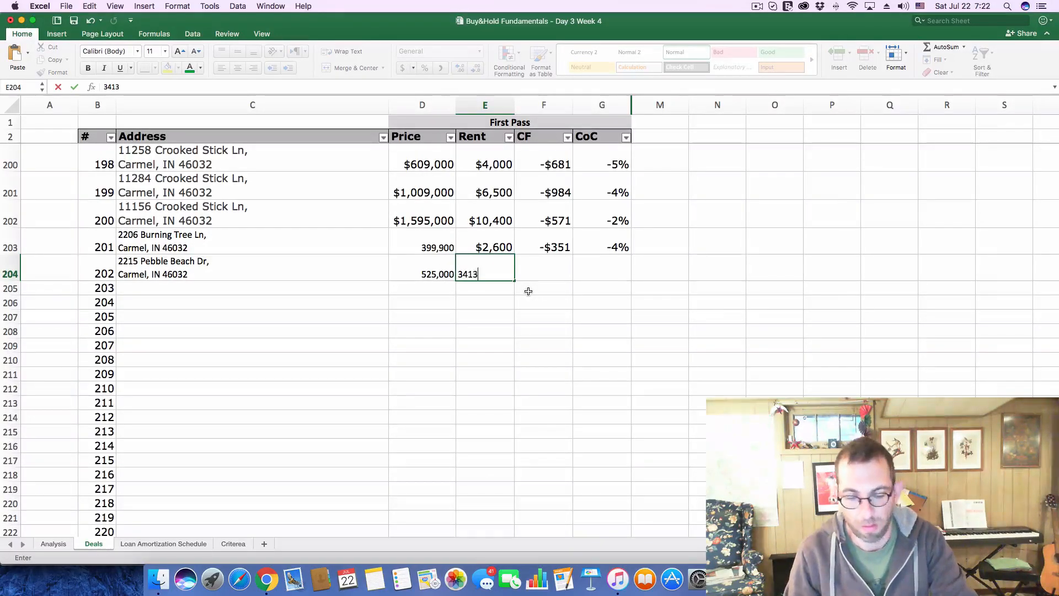
key("Return")
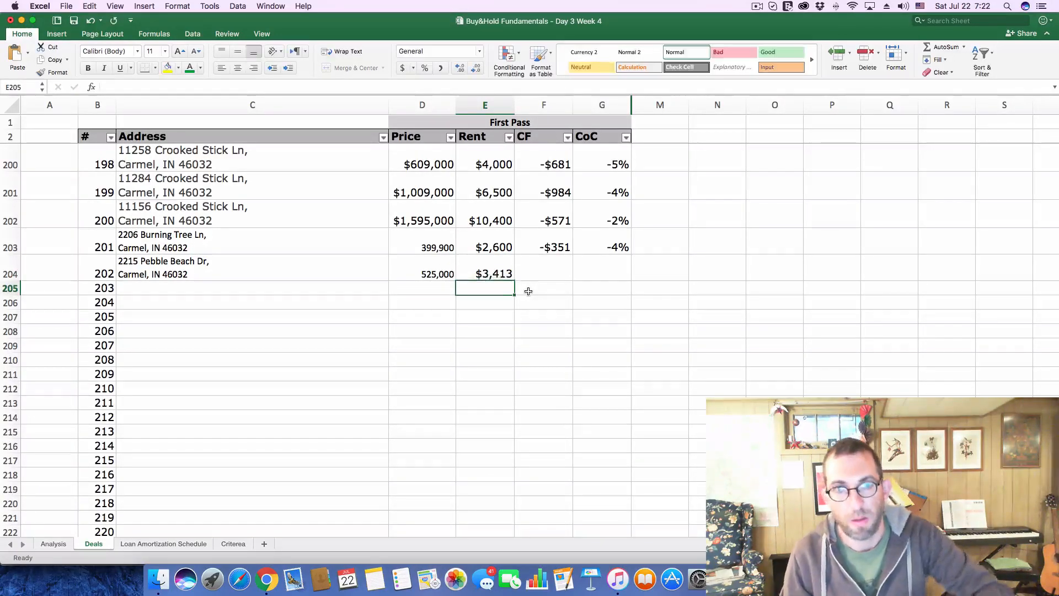
Set the Purchase Price on the Analysis sheet to 525,000
left_click(45, 543)
left_click(220, 158)
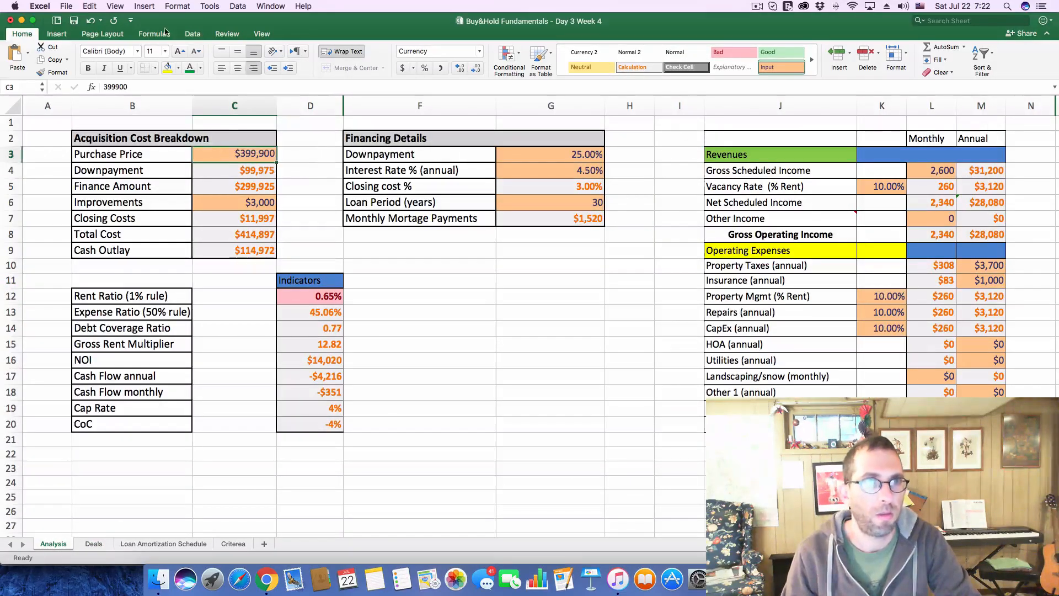
double_click(160, 85)
type("5250000")
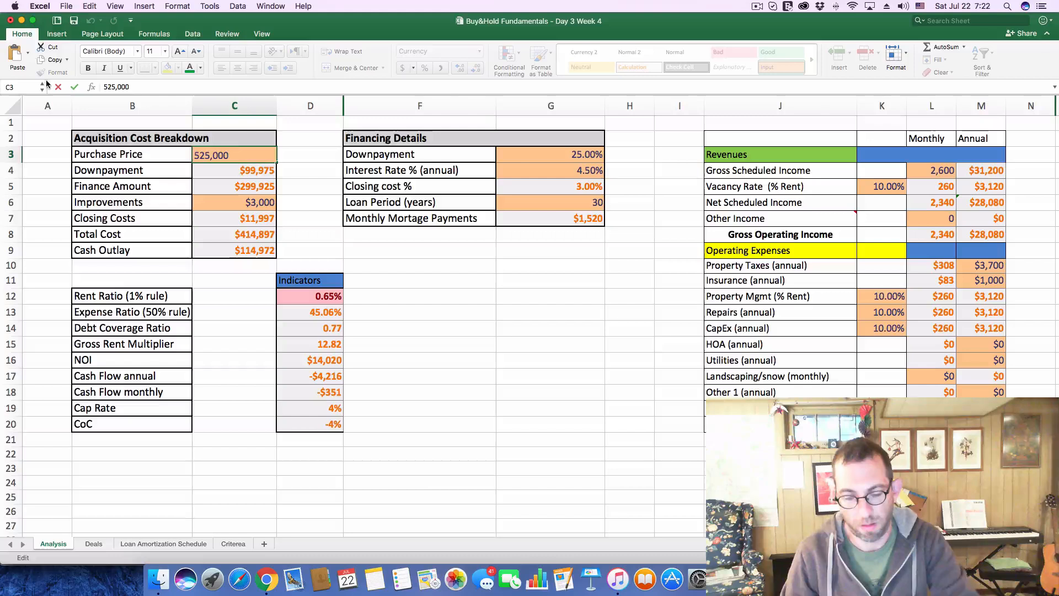
key("Return")
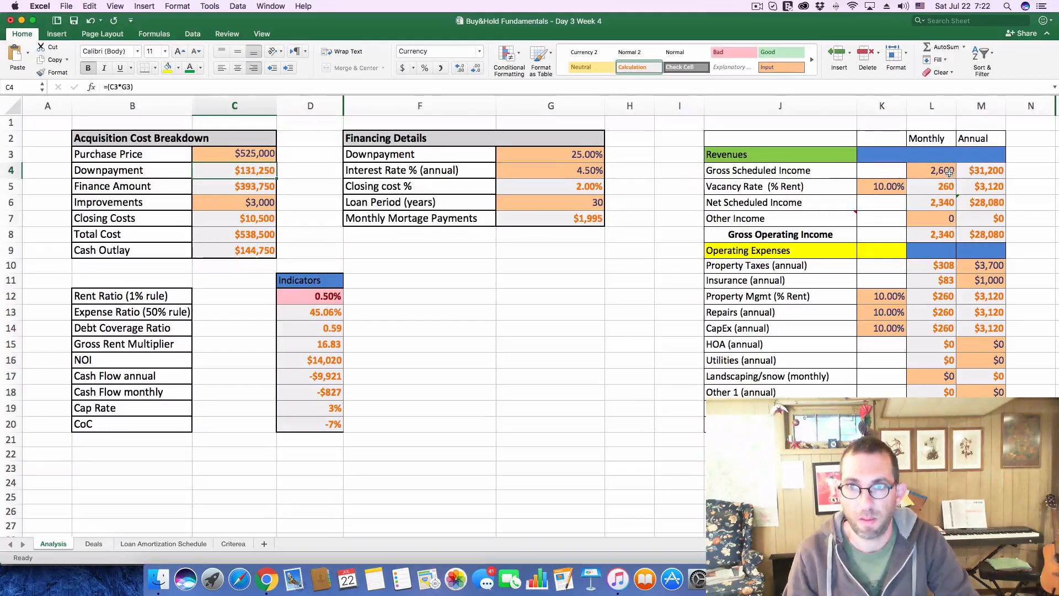
Set the monthly Gross Scheduled Income on the Analysis sheet to 3,412
left_click(948, 172)
type("3,4")
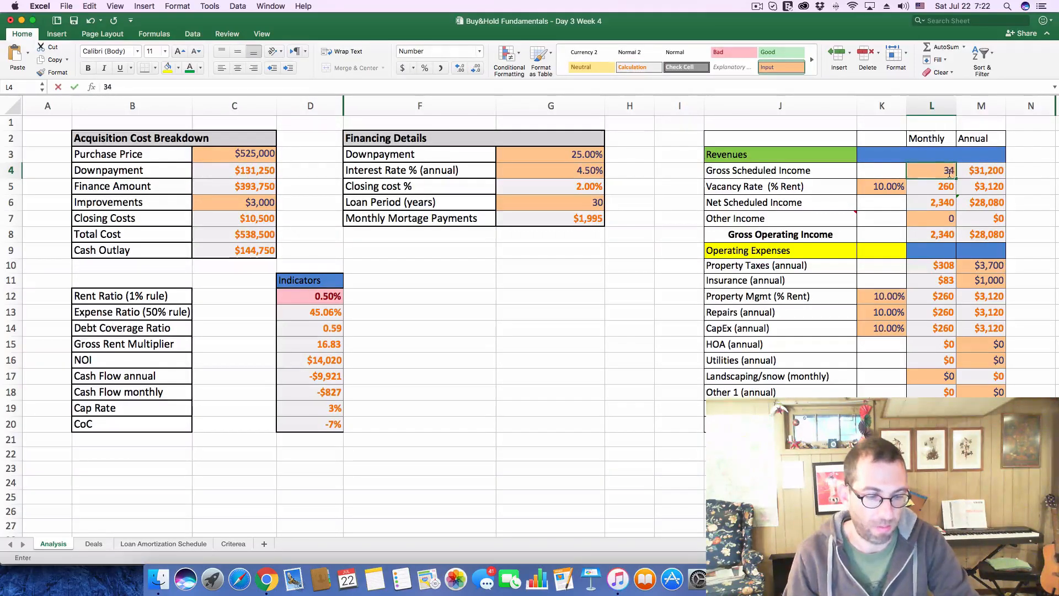
type("12")
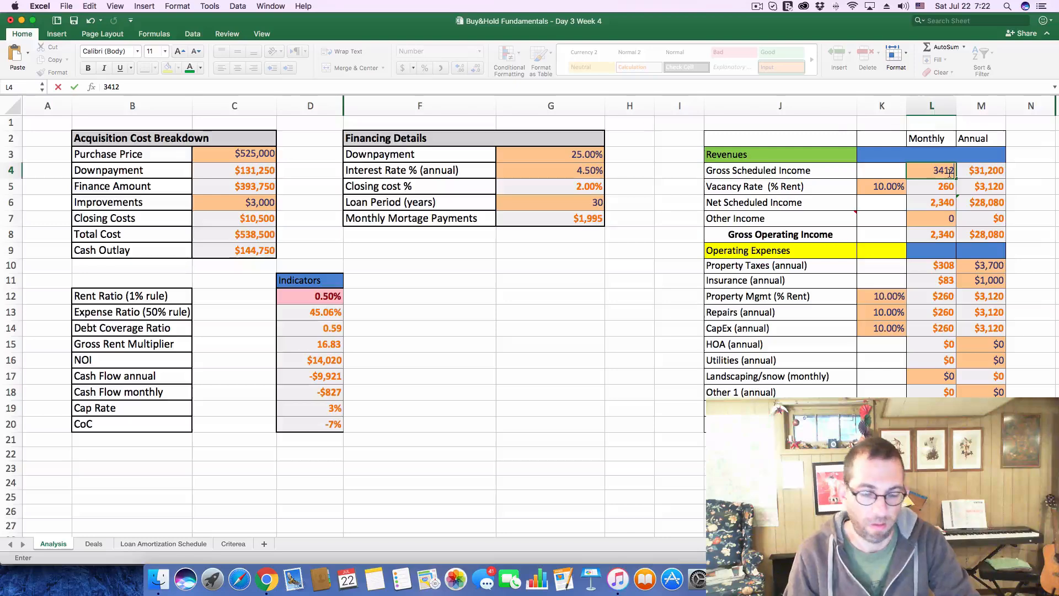
key("Return")
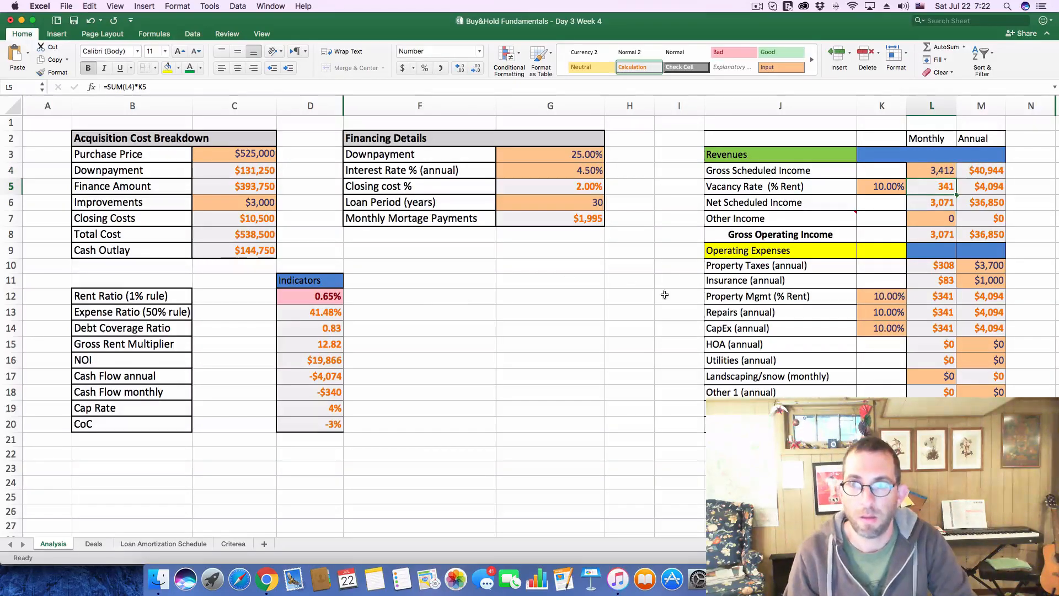
Look up the $525,000 listing's tax history on Zillow and set the annual Property Taxes in the Excel analysis to $4,300
key("super+Tab")
scroll(577, 496, "down", 10)
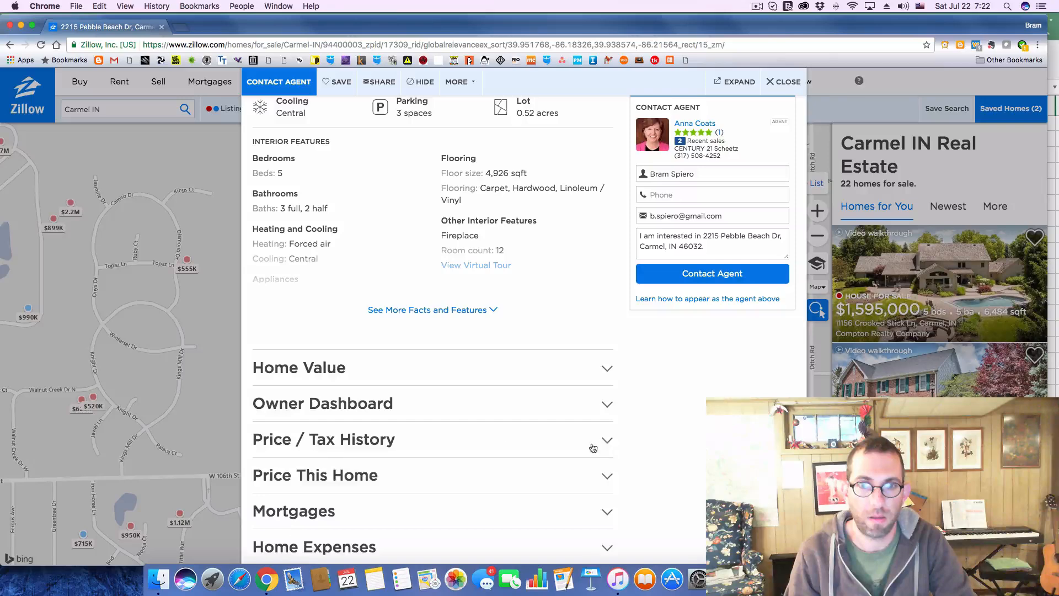
left_click(593, 446)
scroll(474, 422, "down", 3)
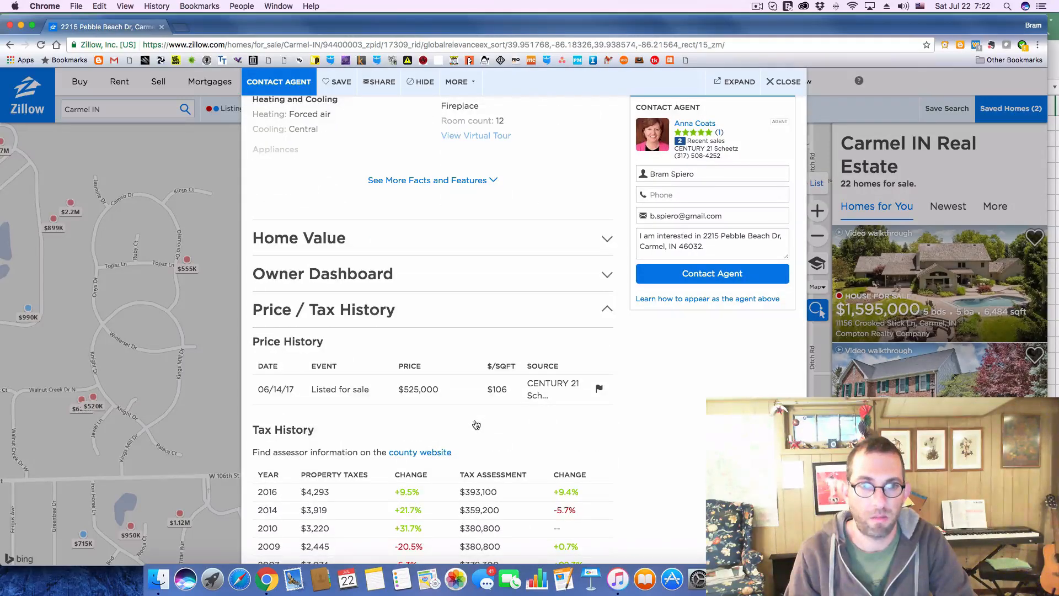
key("super+Tab")
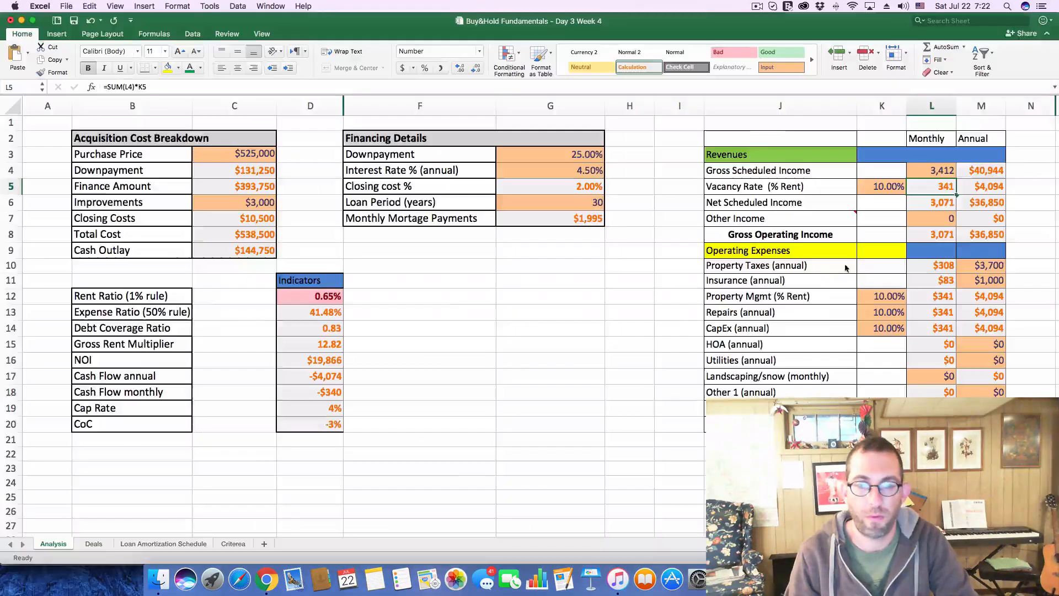
left_click(995, 265)
type("4300")
key("Return")
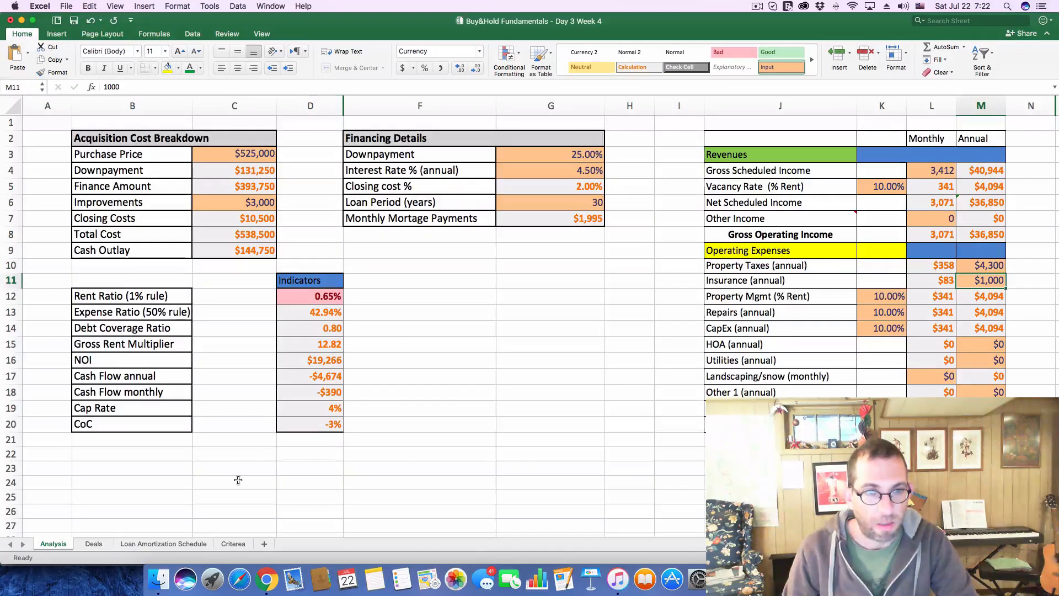
Record a cash flow of -390 and a CoC of -3% for deal 202 on the Deals sheet
left_click(88, 545)
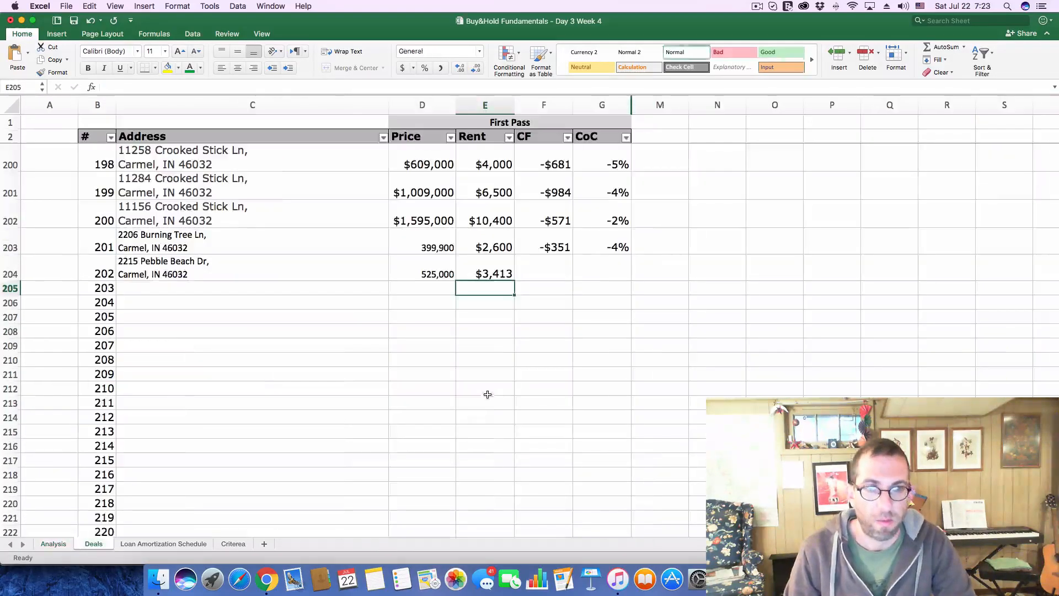
left_click(543, 263)
type("-390")
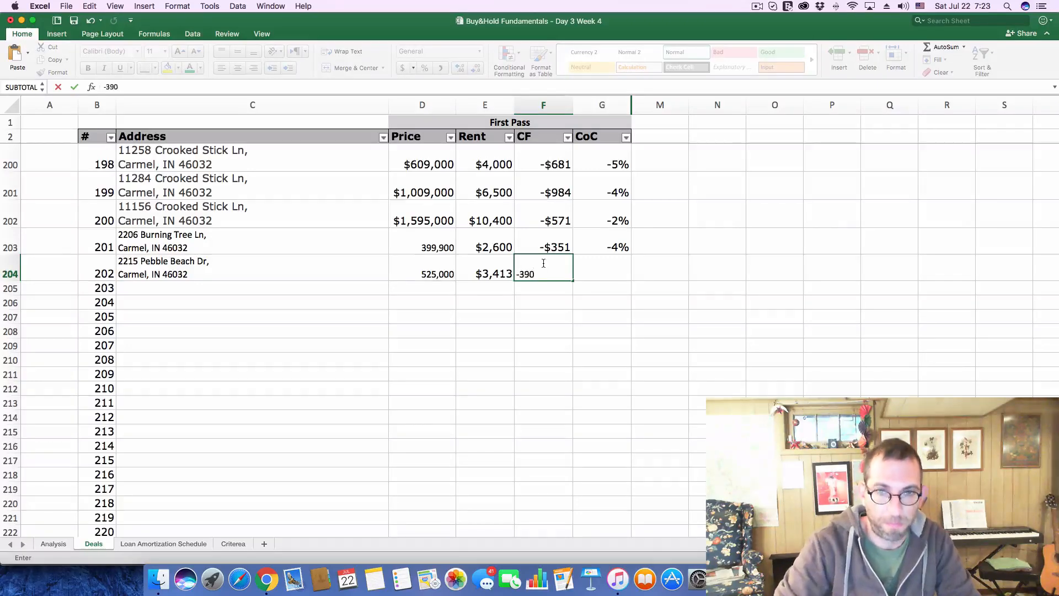
key("Return")
key("Up")
key("Right")
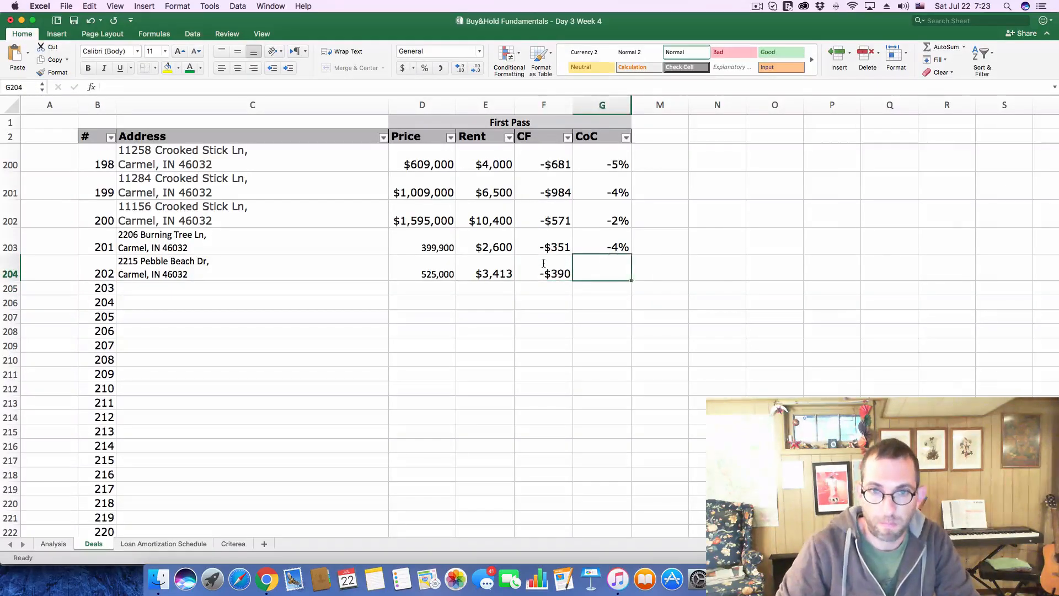
type("-3")
key("Return")
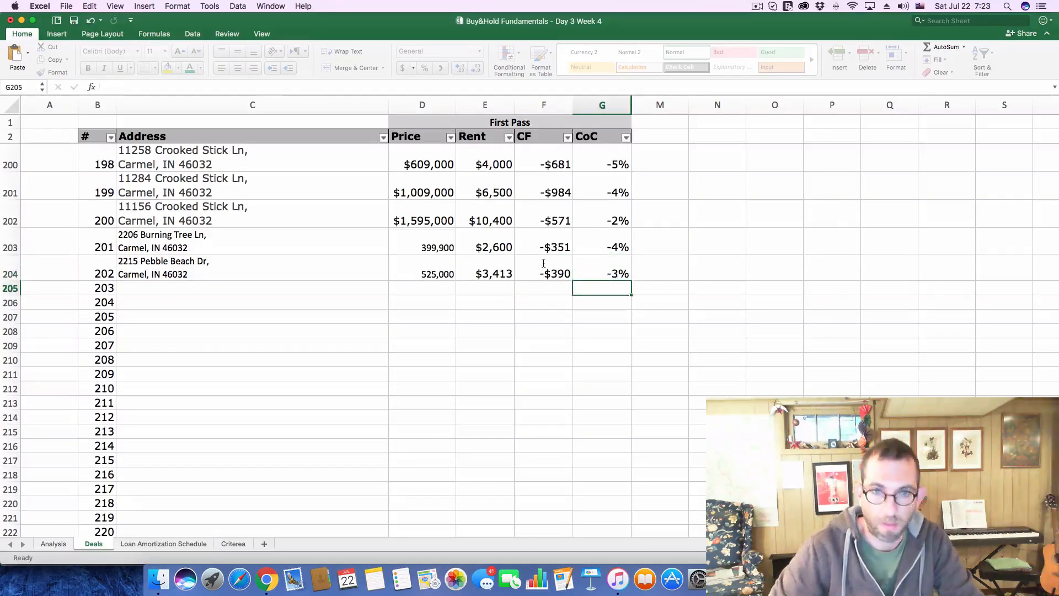
Close the $525,000 listing on Zillow and open the $940K listing south of W 106th St from the map
key("super+Tab")
left_click(783, 81)
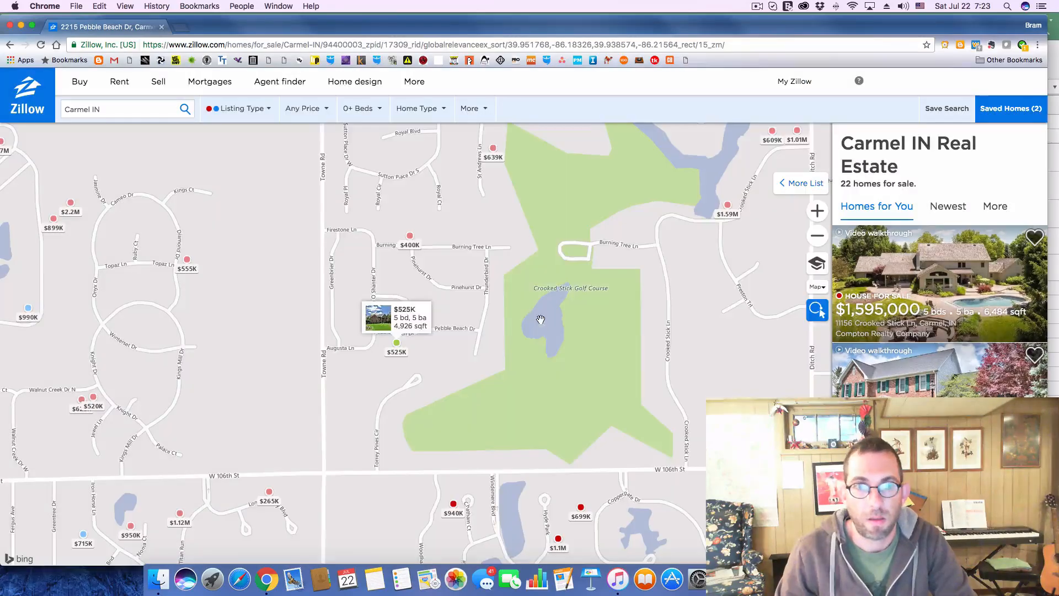
left_click_drag(537, 260, 533, 202)
left_click_drag(606, 411, 596, 231)
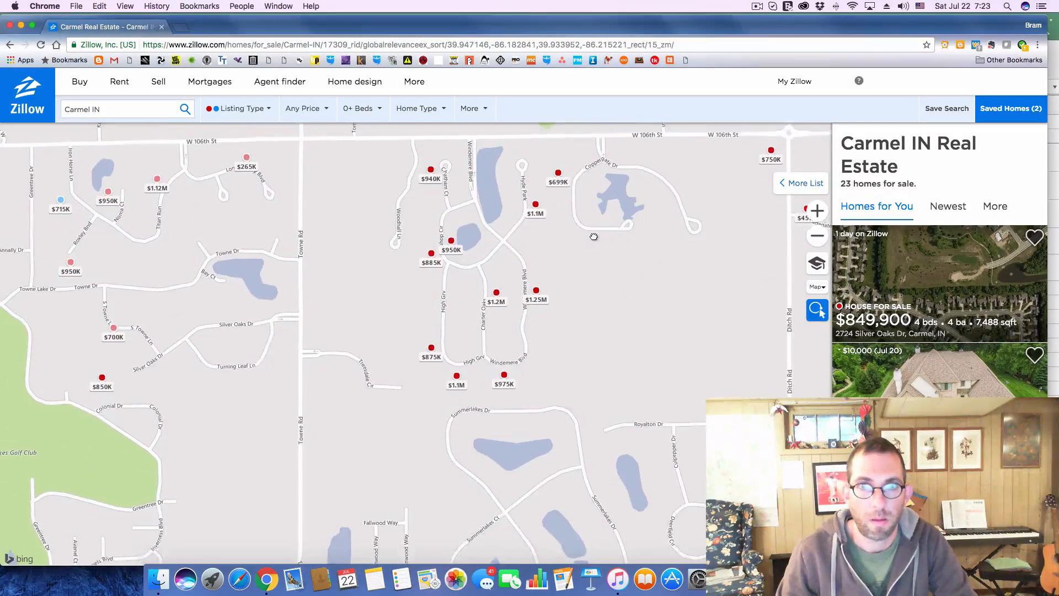
left_click(431, 174)
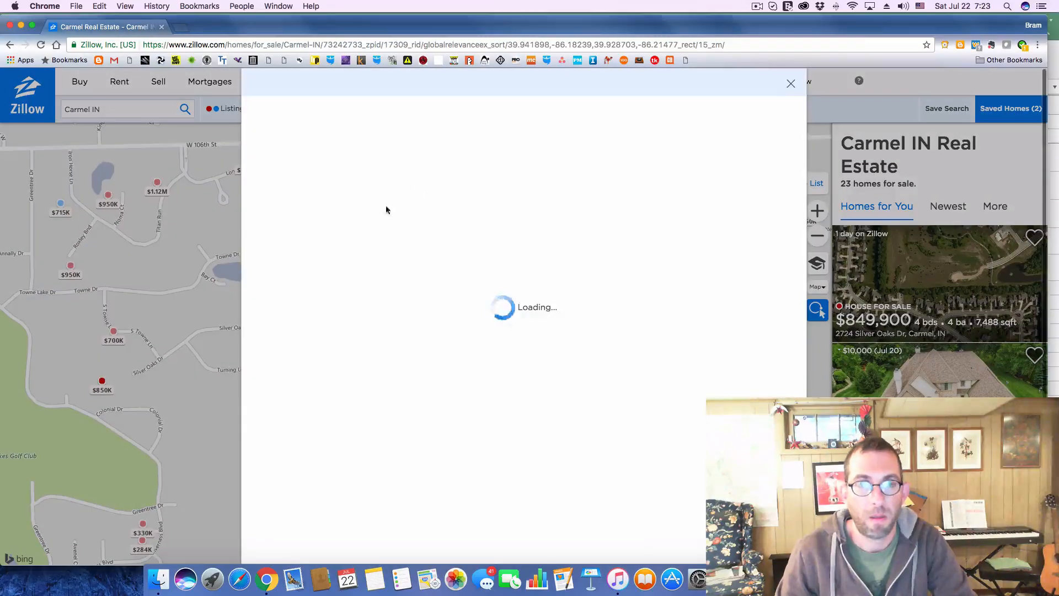
Copy the $940,000 listing's address into the Address cell of deal 203 in Excel and return to the Zillow listing
left_click_drag(254, 386, 397, 412)
key("super+c")
key("super+Tab")
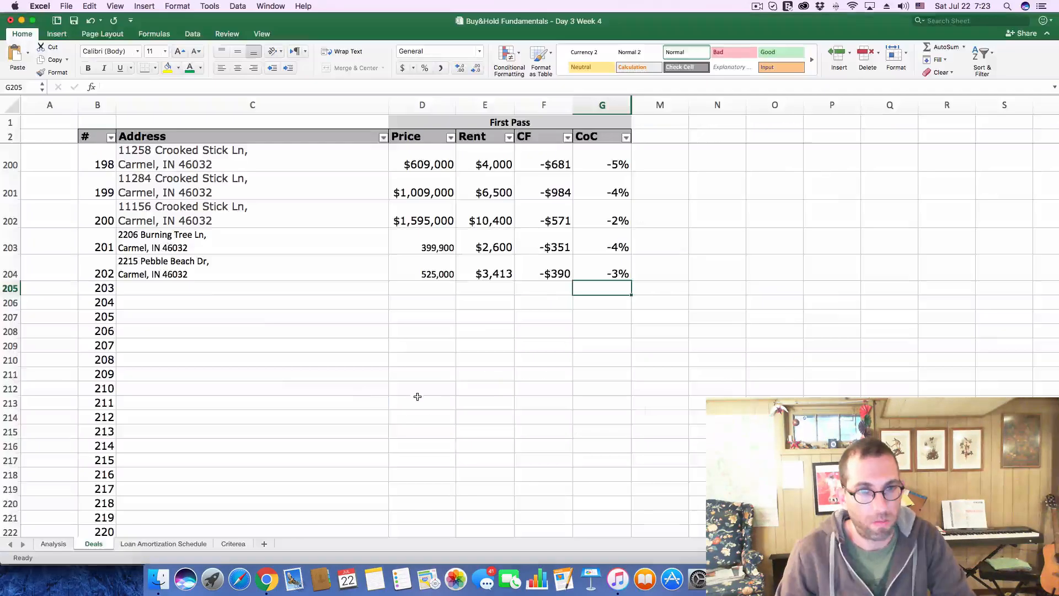
left_click(213, 287)
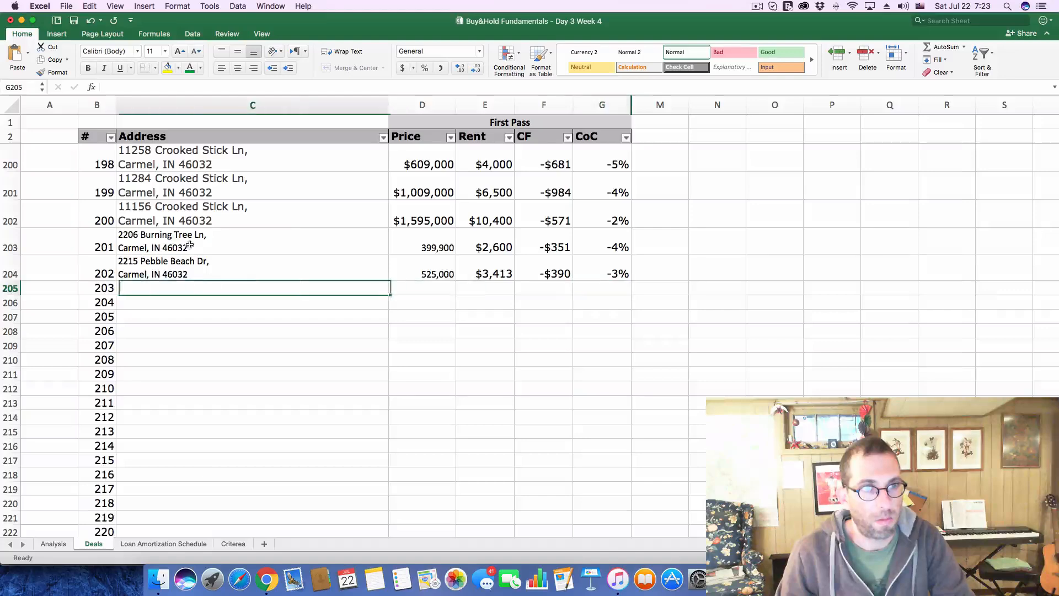
left_click(200, 84)
key("super+v")
key("Return")
key("super+Tab")
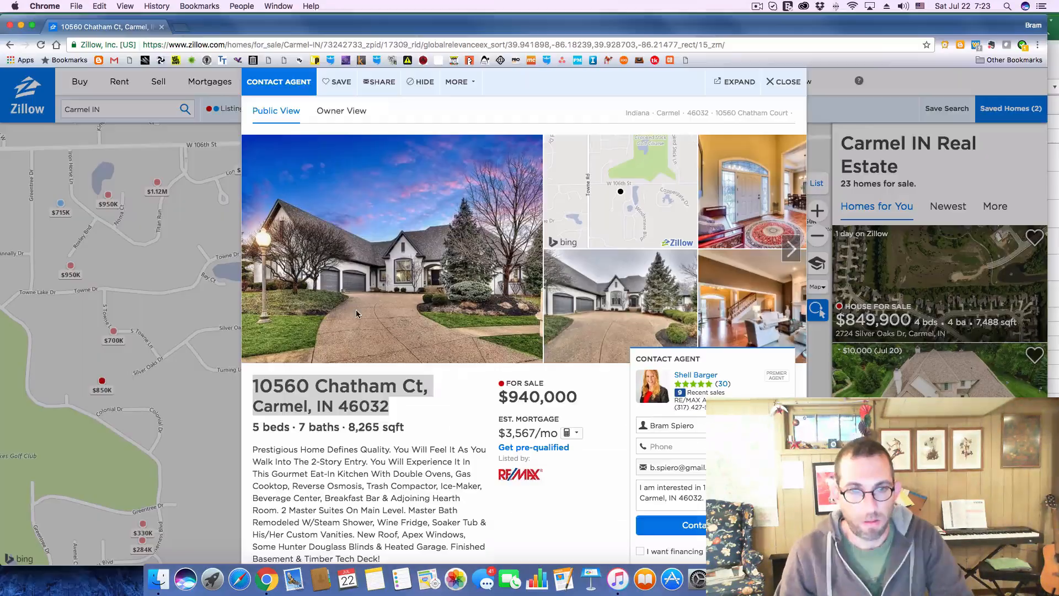
Copy the $940,000 asking price from the Zillow listing into the Price cell of deal 203 on the Excel Deals sheet
left_click_drag(508, 396, 589, 396)
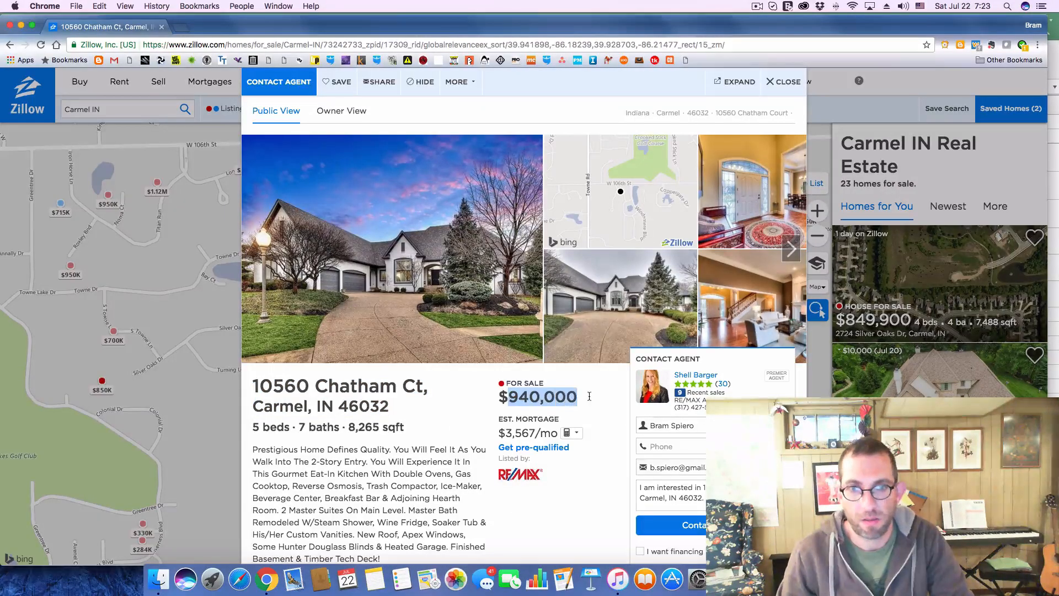
key("super+c")
key("super+Tab")
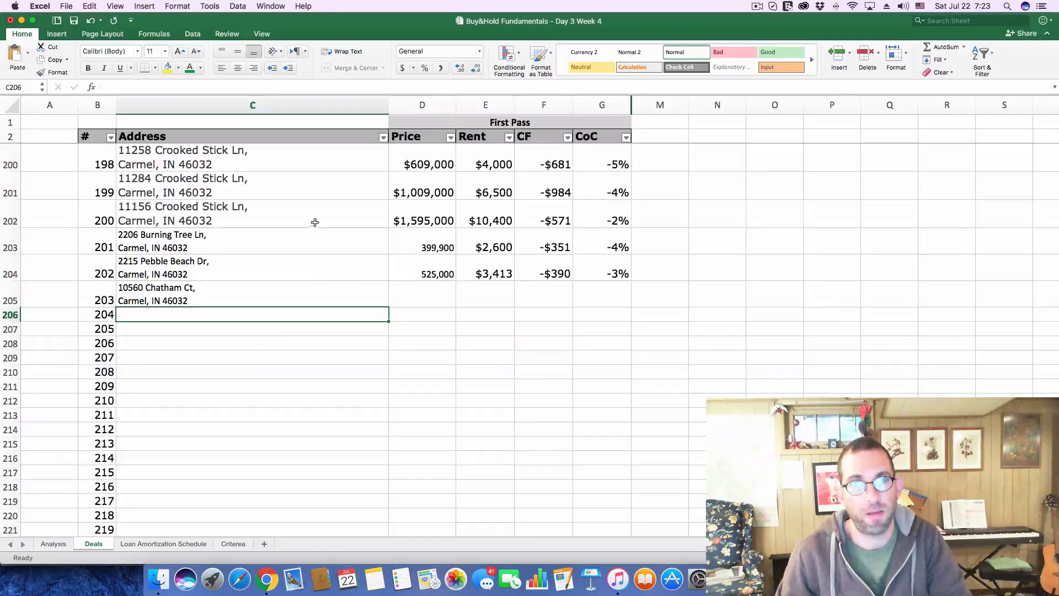
left_click(435, 304)
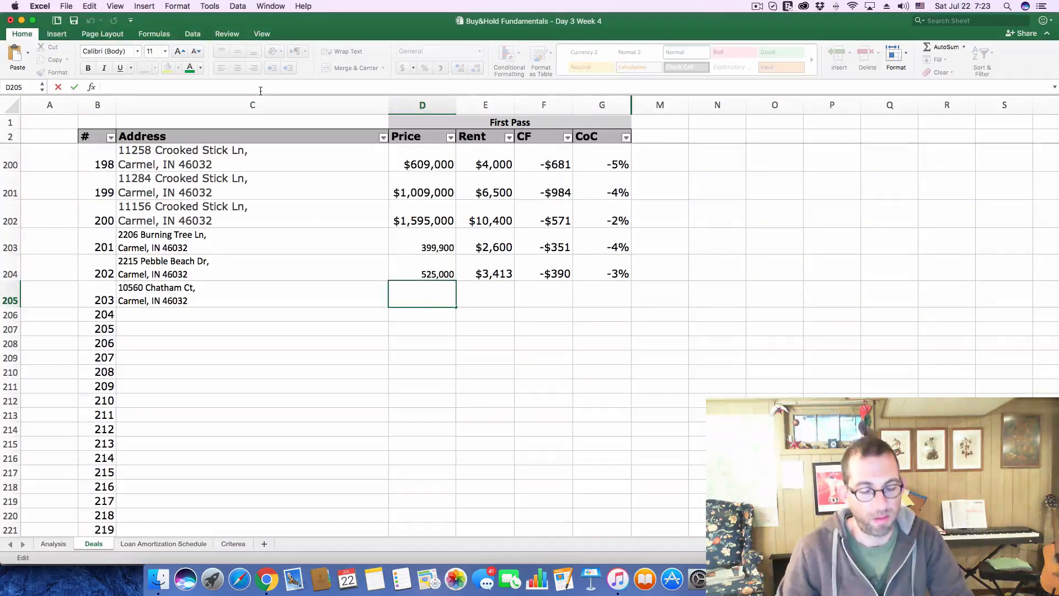
key("super+v")
key("Return")
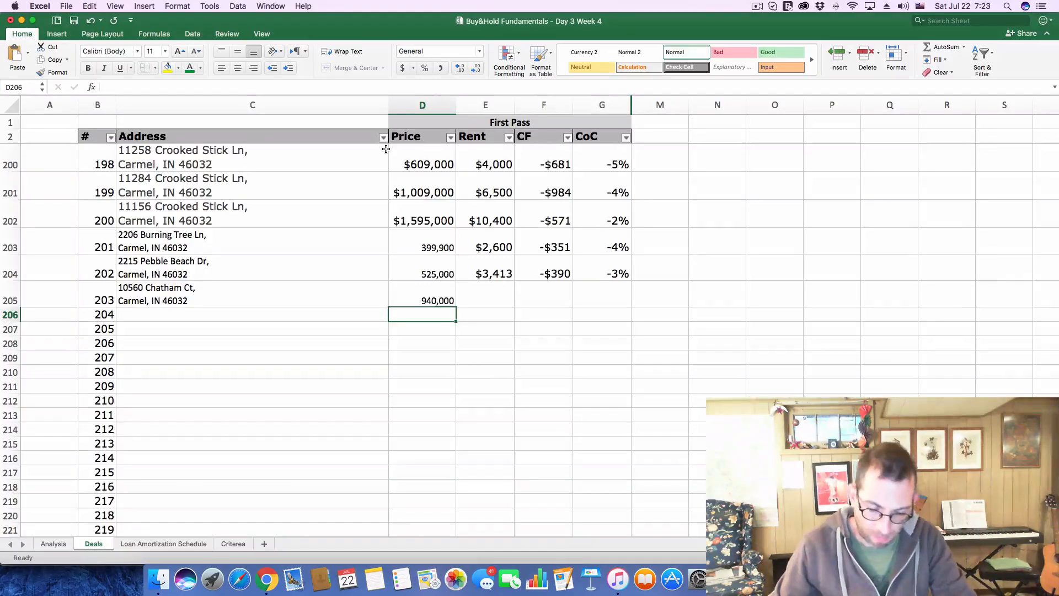
Enter a rent of 6110 for deal 203
left_click(485, 293)
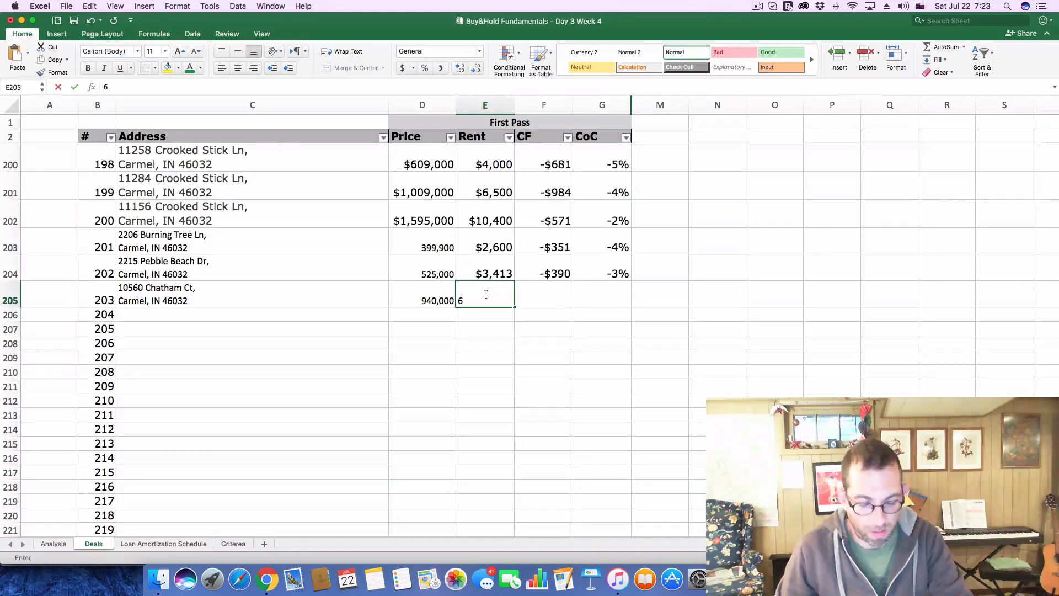
type("6")
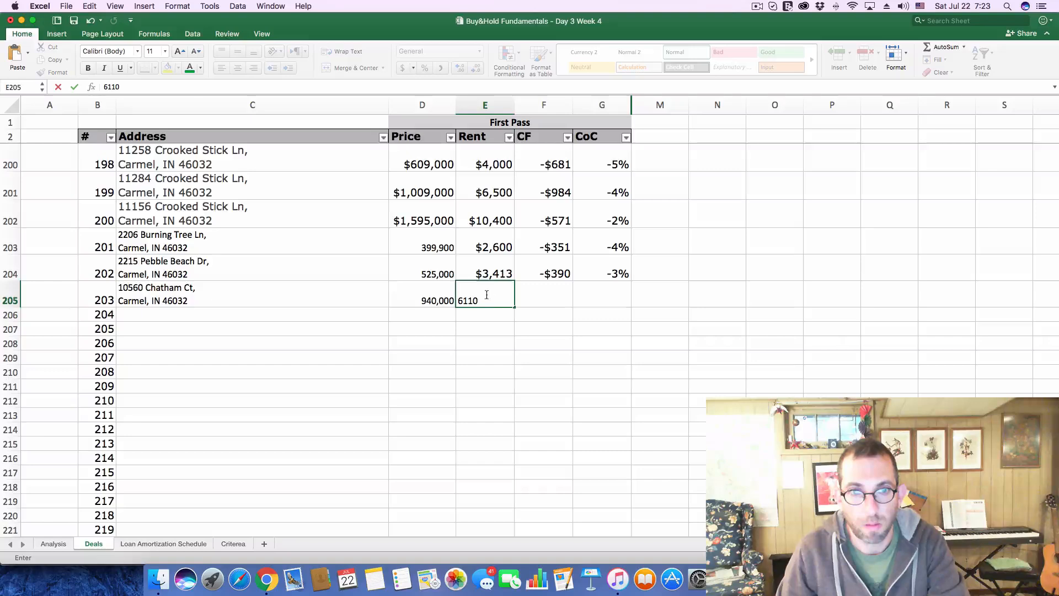
left_click(492, 324)
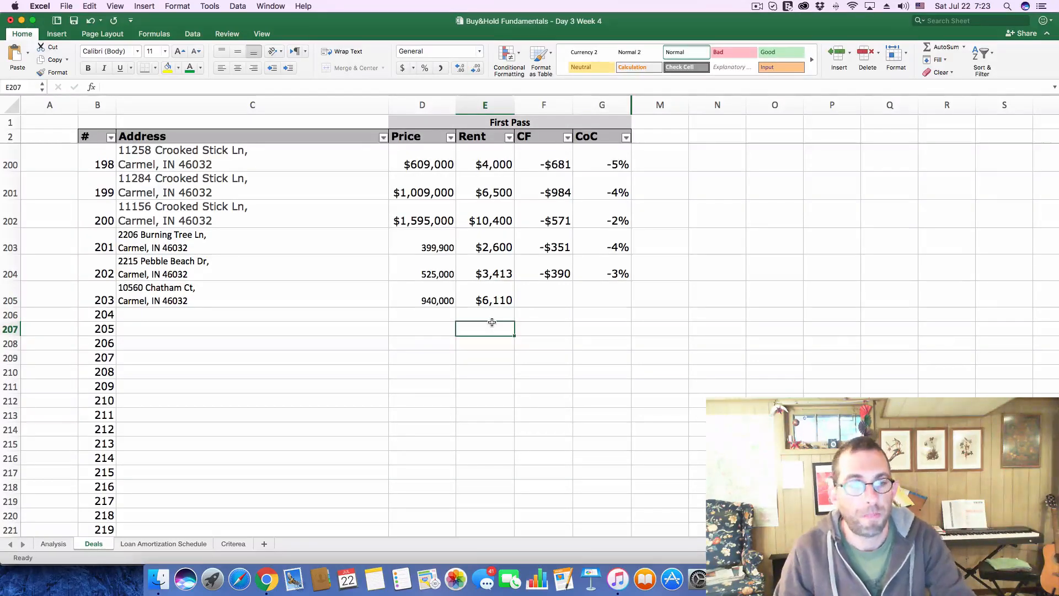
left_click(433, 274)
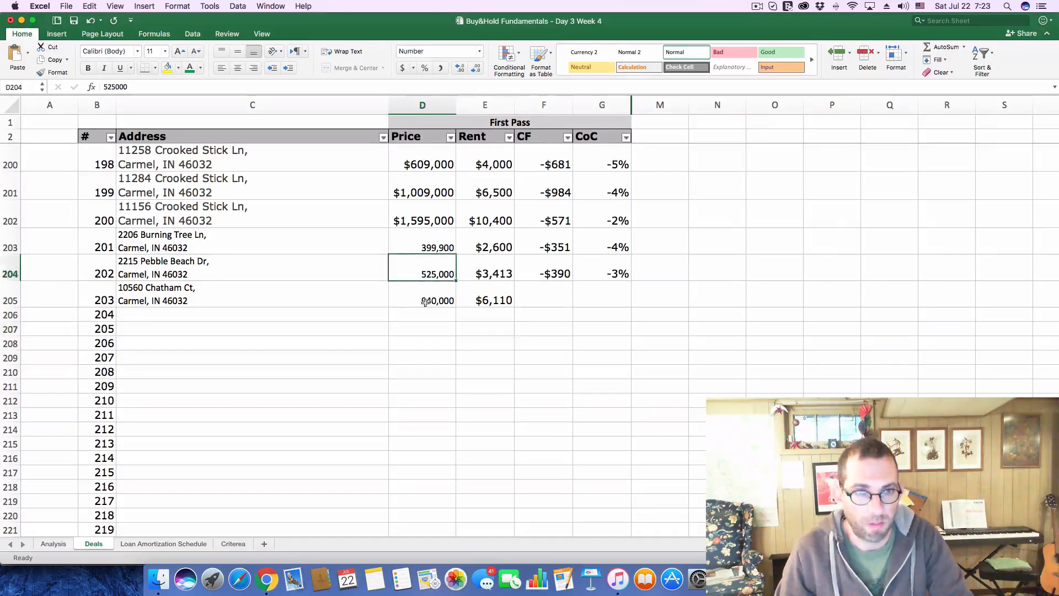
Set the Purchase Price on the Analysis sheet to 940000
left_click(64, 543)
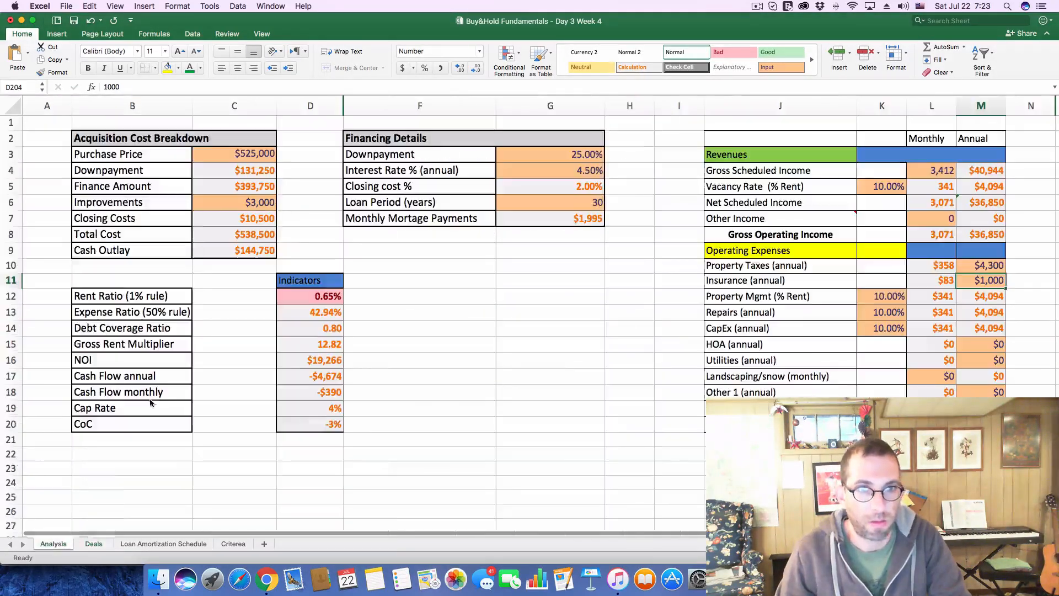
left_click(235, 155)
key("super+v")
left_click_drag(155, 84, 57, 83)
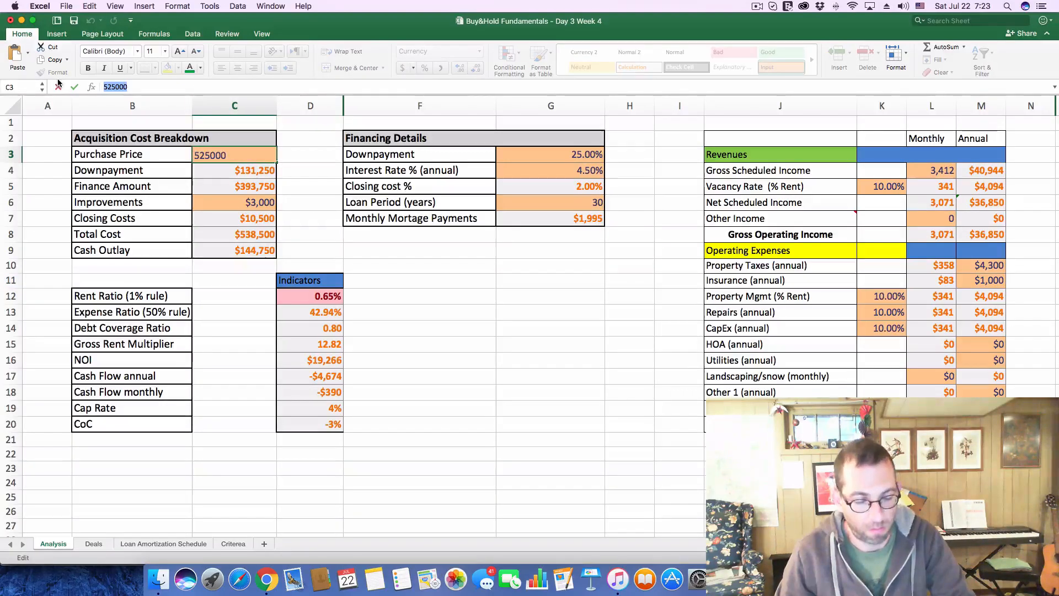
type("940000")
key("Return")
Set the monthly Gross Scheduled Income in the analysis to 6,110
left_click(941, 171)
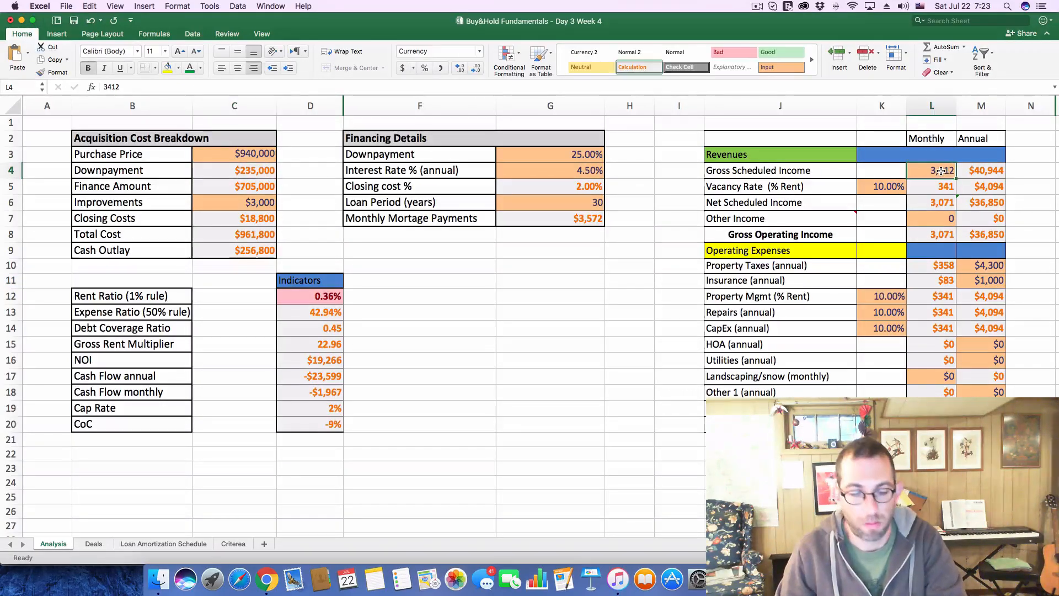
type("6,110")
key("Return")
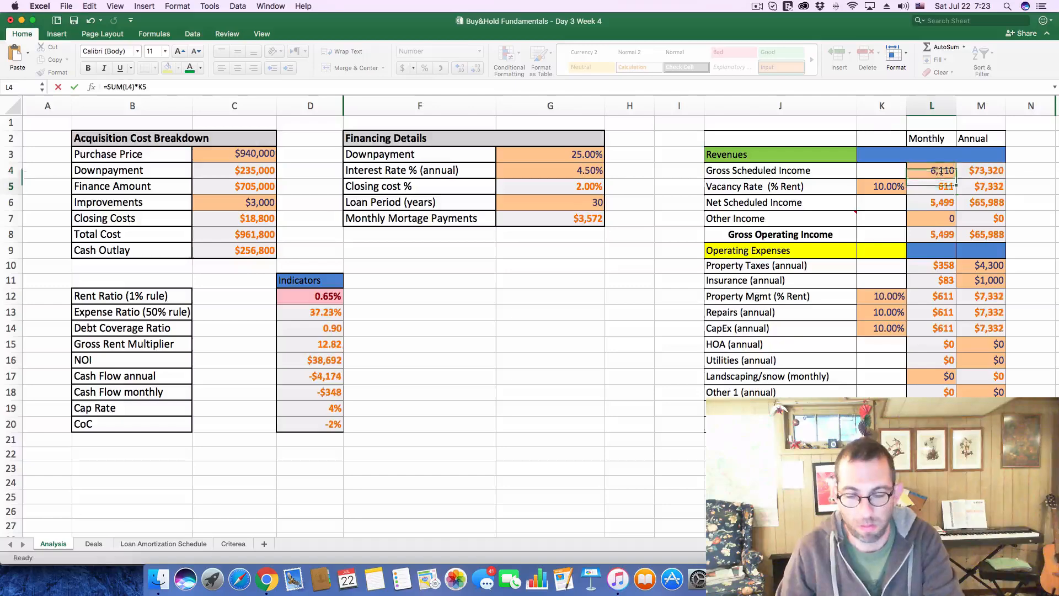
Look up the $940,000 listing's tax history on Zillow and set the annual Property Taxes in the Excel analysis to $6,900
key("super+Tab")
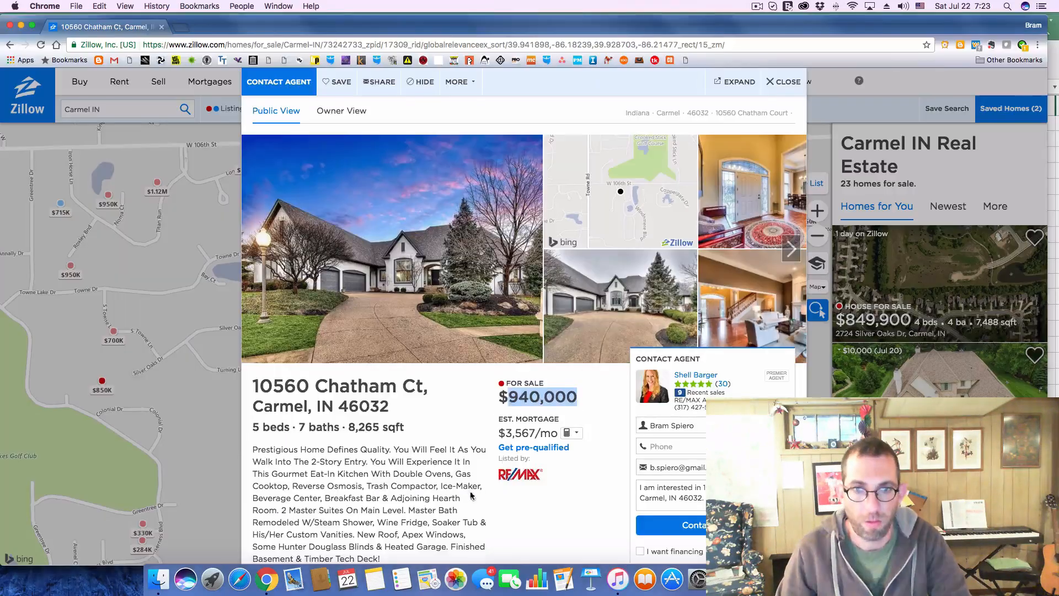
scroll(494, 459, "down", 10)
scroll(512, 457, "down", 3)
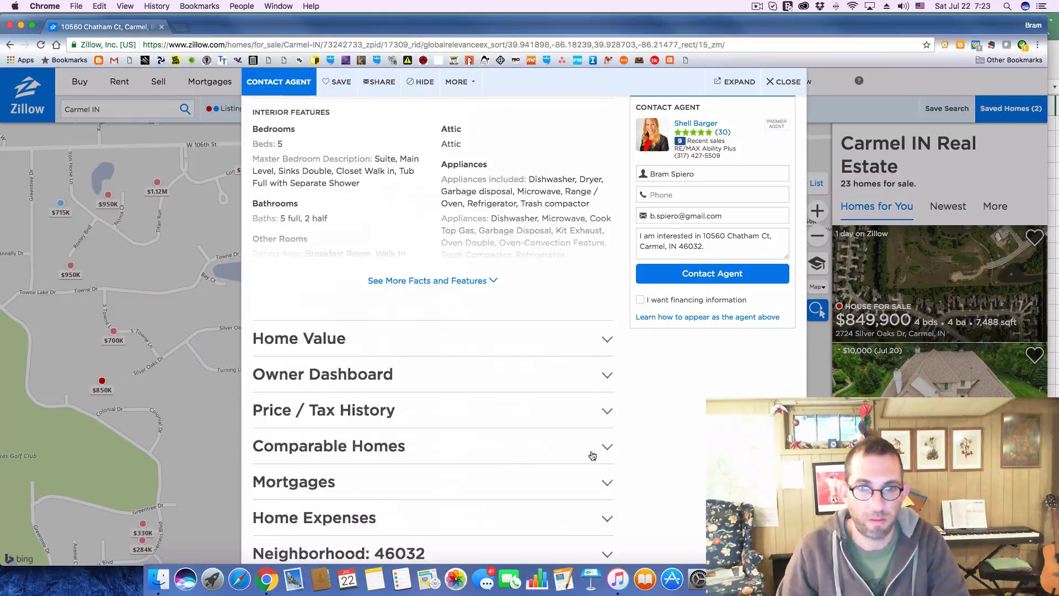
left_click(606, 415)
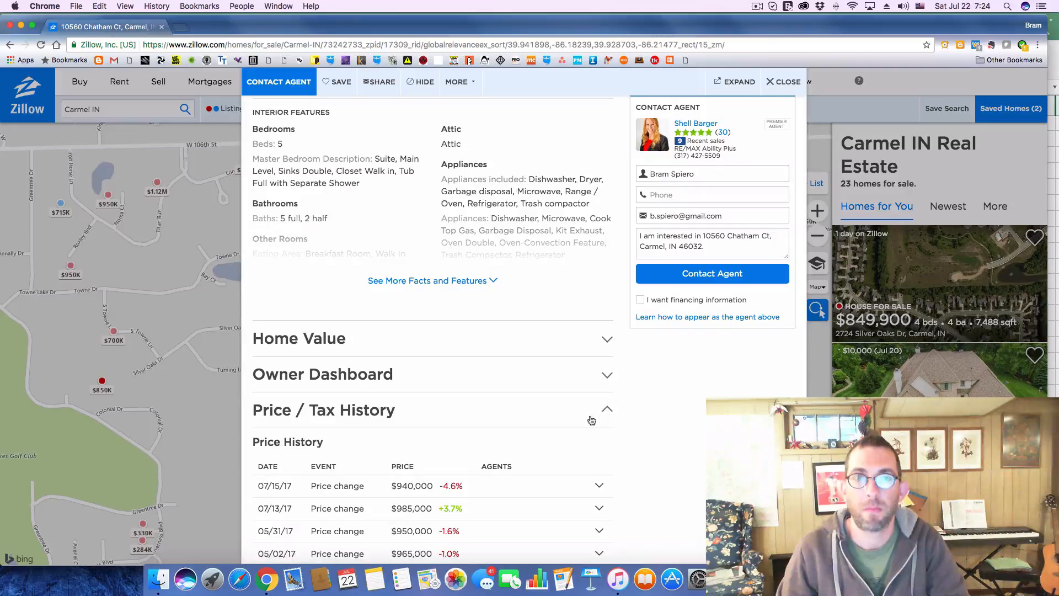
scroll(377, 423, "down", 9)
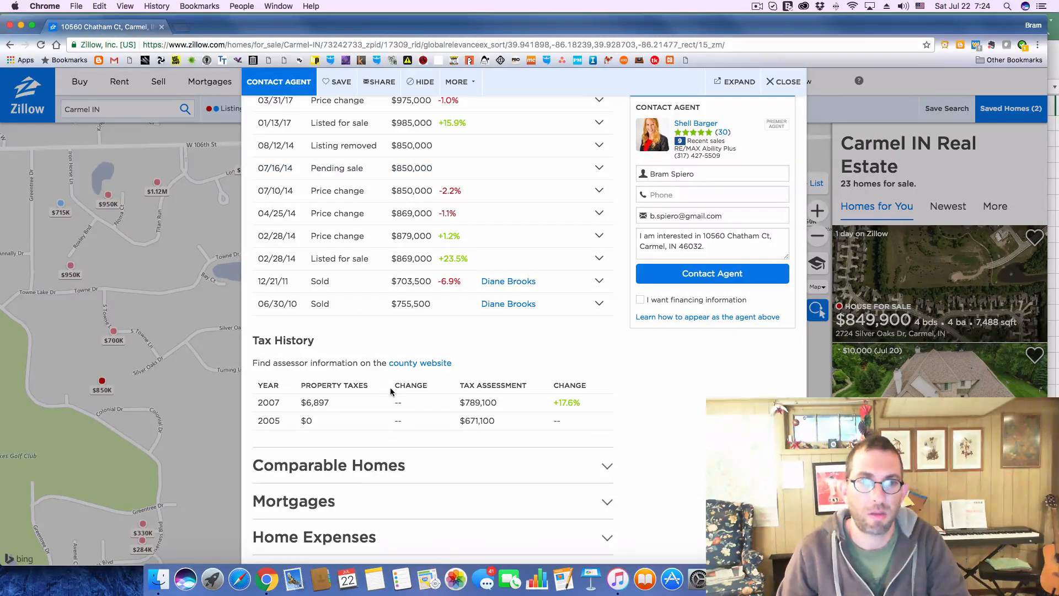
key("super+Tab")
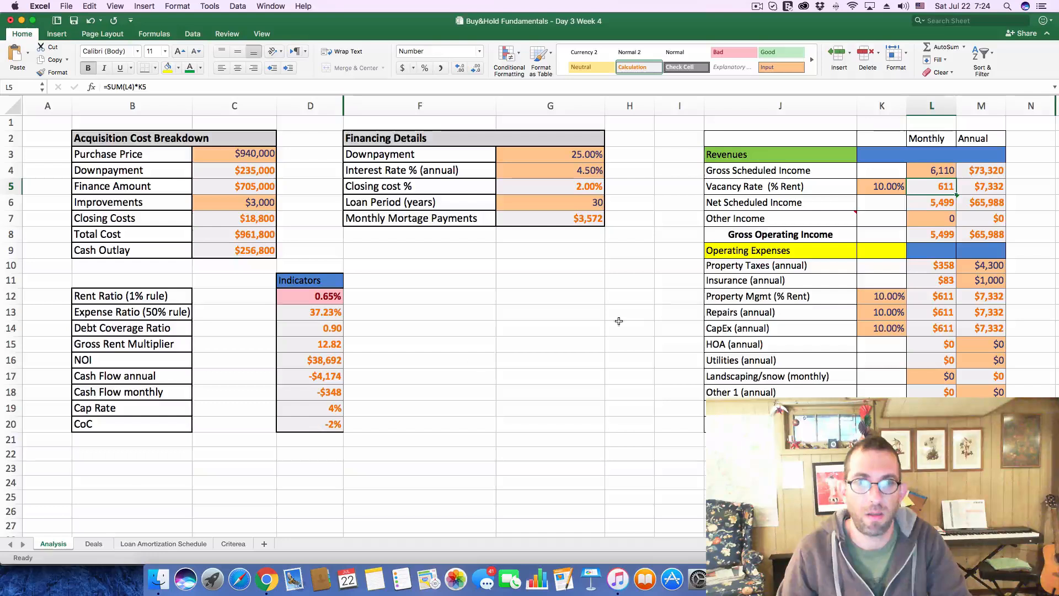
left_click(979, 266)
type("6900")
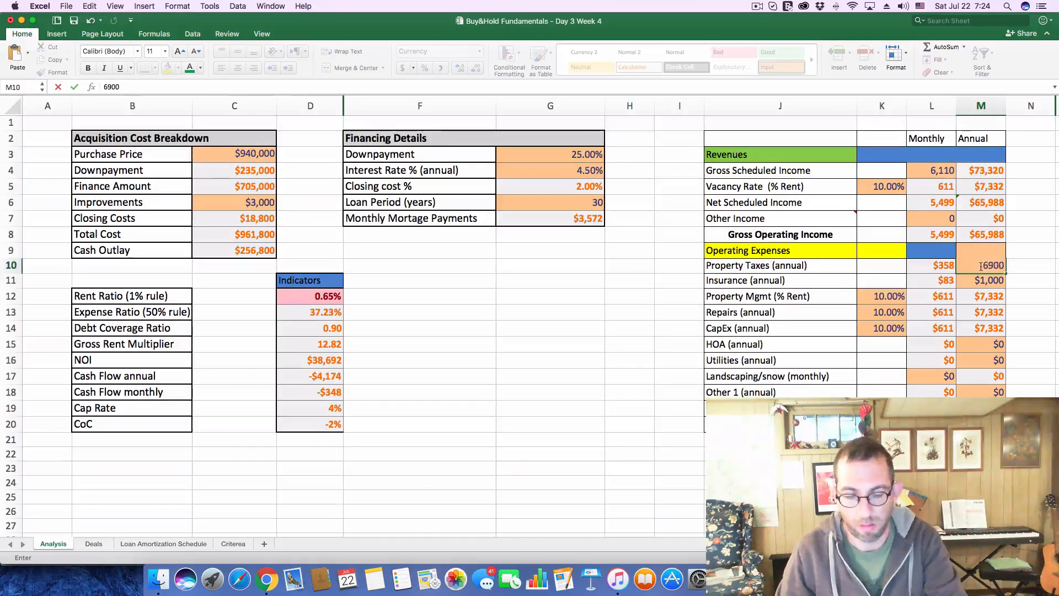
key("Return")
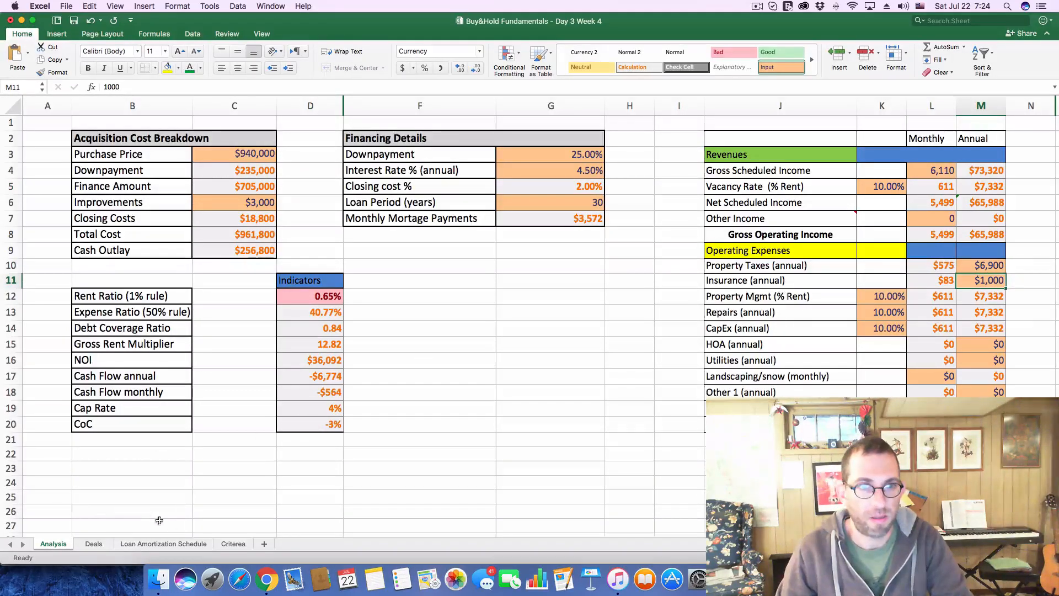
Record a cash flow of -$564 and a CoC of -3% for deal 203 on the Deals sheet
left_click(94, 544)
left_click(541, 293)
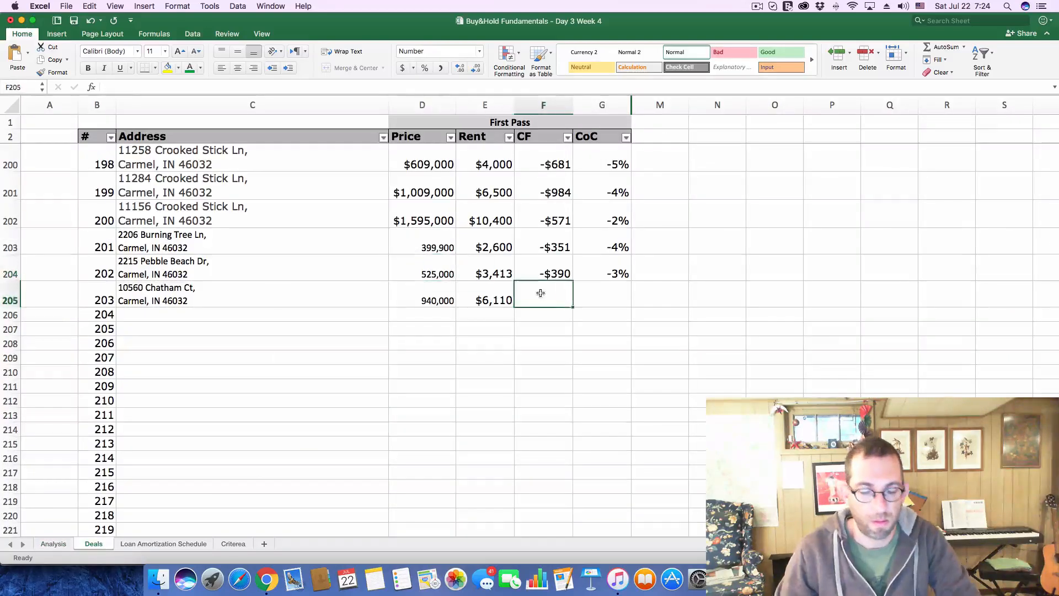
type("-$564")
key("Tab")
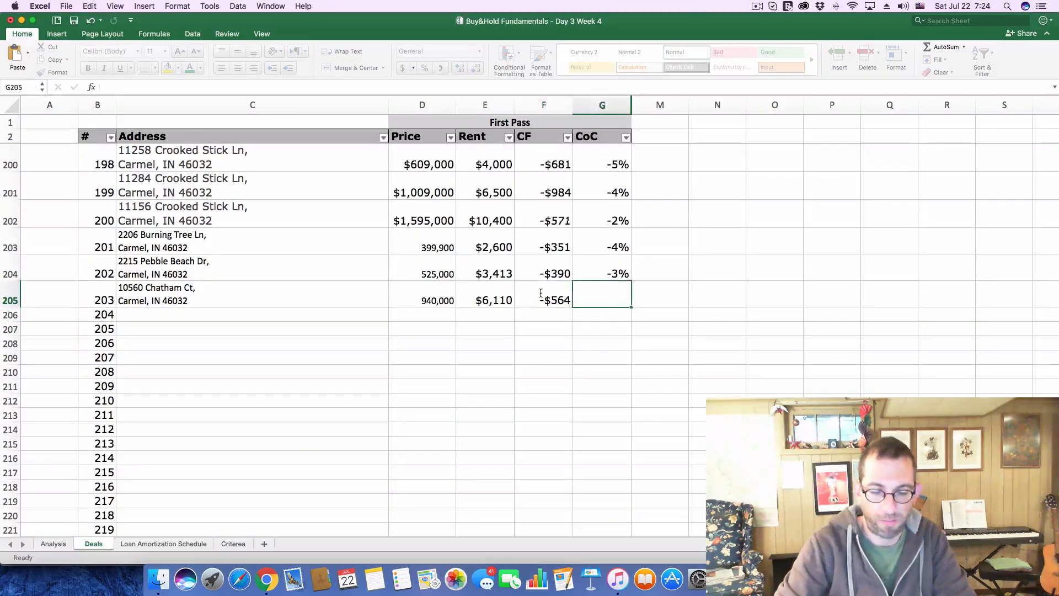
type("-.0")
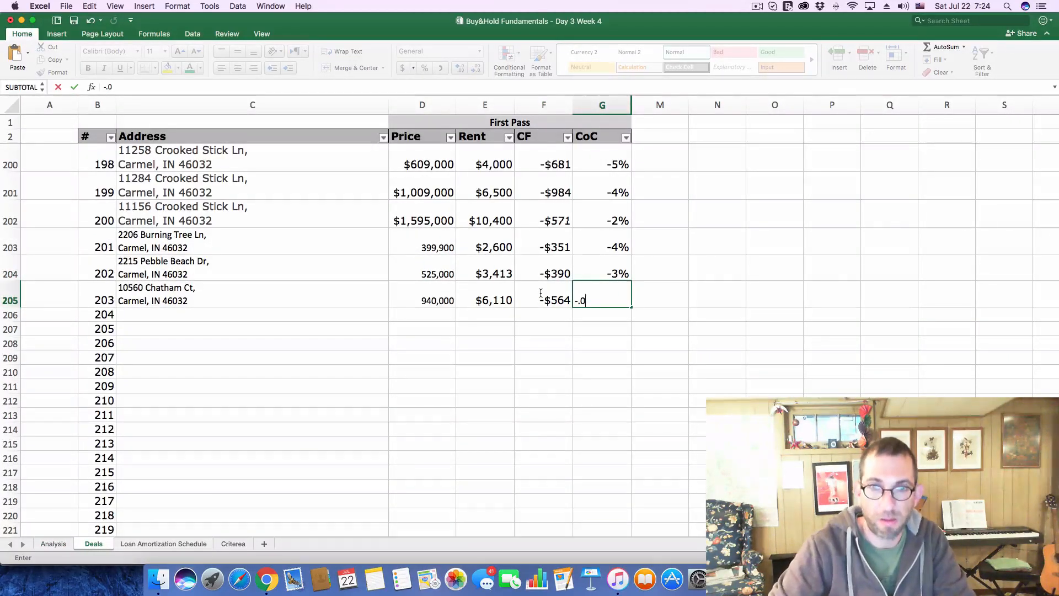
type("3")
key("Return")
Switch to Zillow, close the $940,000 listing and open the $699K listing near Coppergate Dr from the map
key("super+Tab")
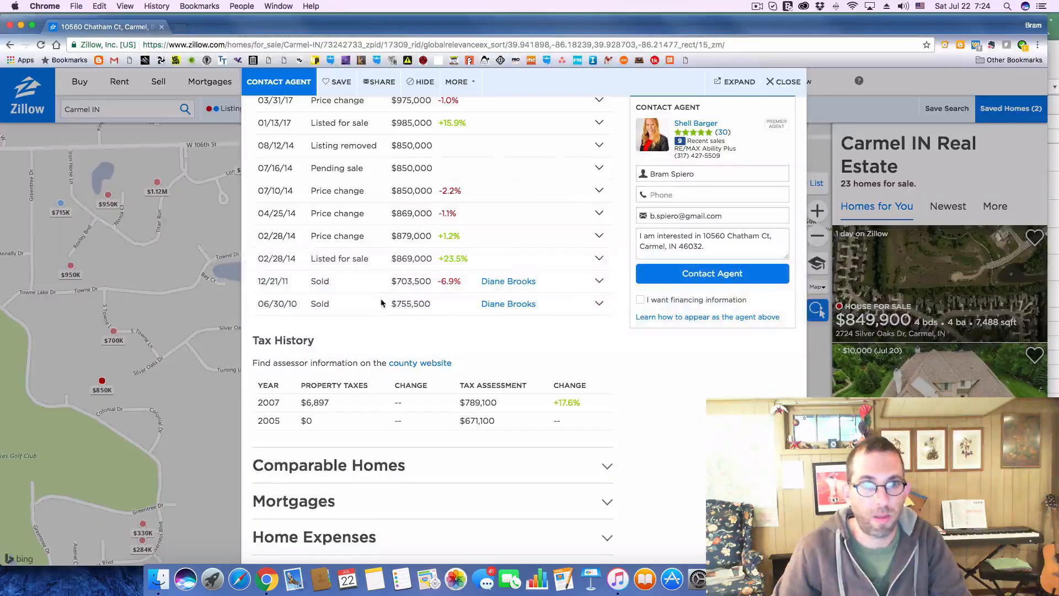
left_click(787, 82)
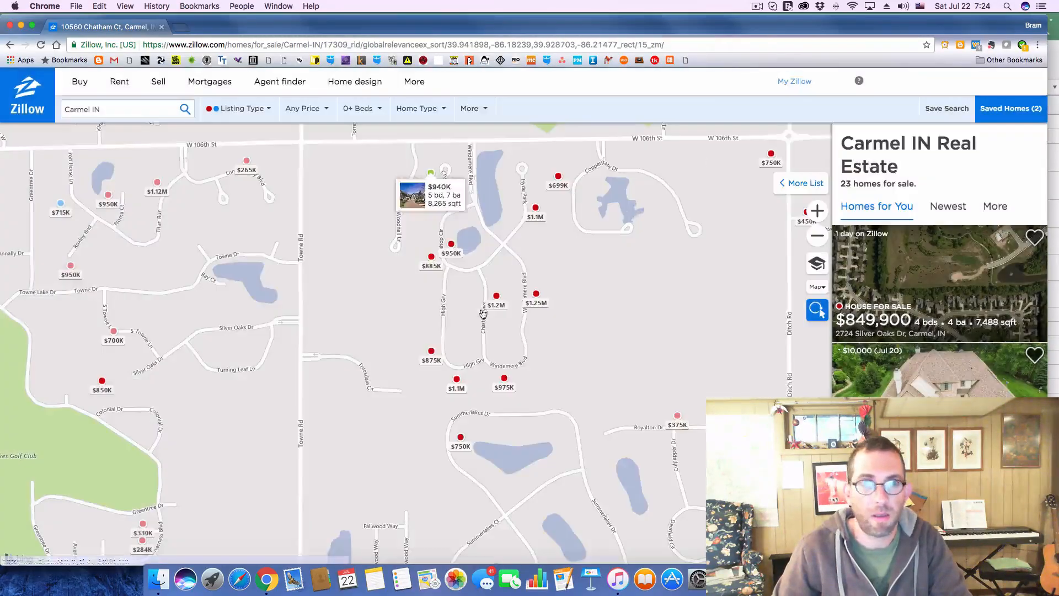
left_click(558, 179)
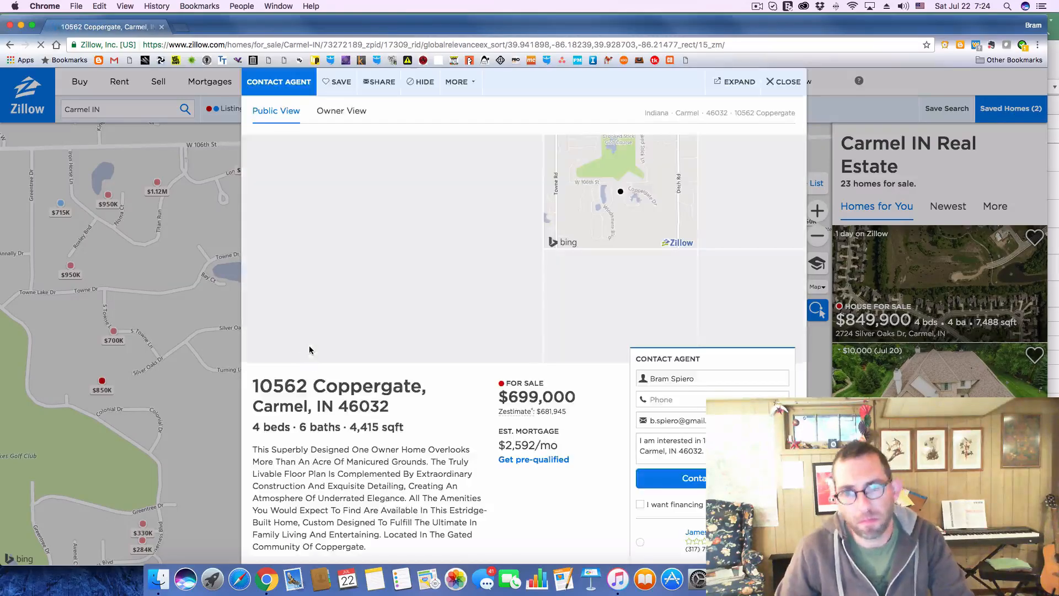
Copy the $699,000 listing's address into the Address cell of deal 204 in Excel and return to the Zillow listing
left_click_drag(256, 384, 400, 405)
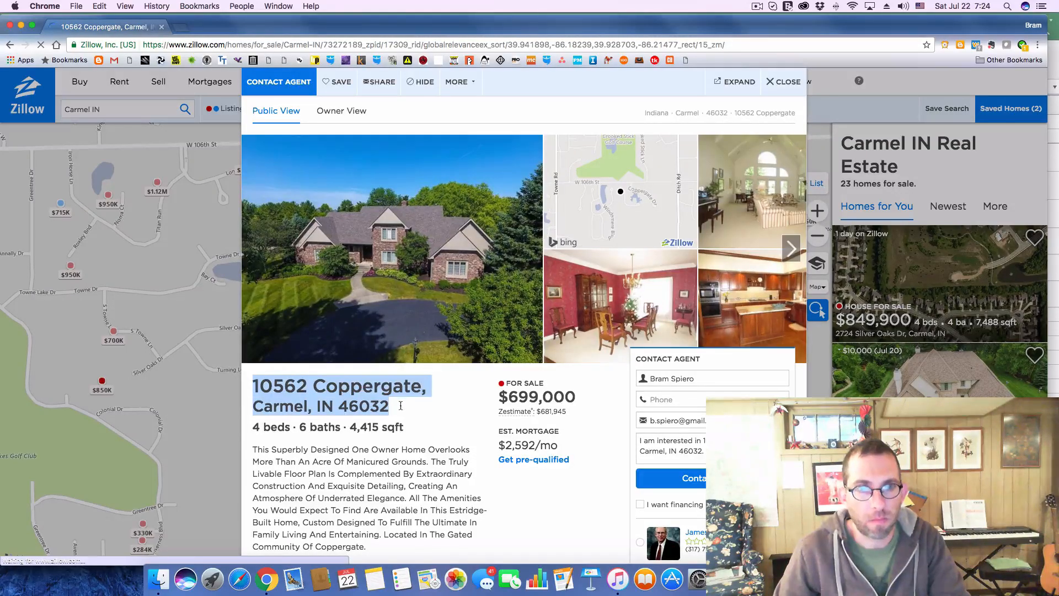
key("super+c")
key("super+Tab")
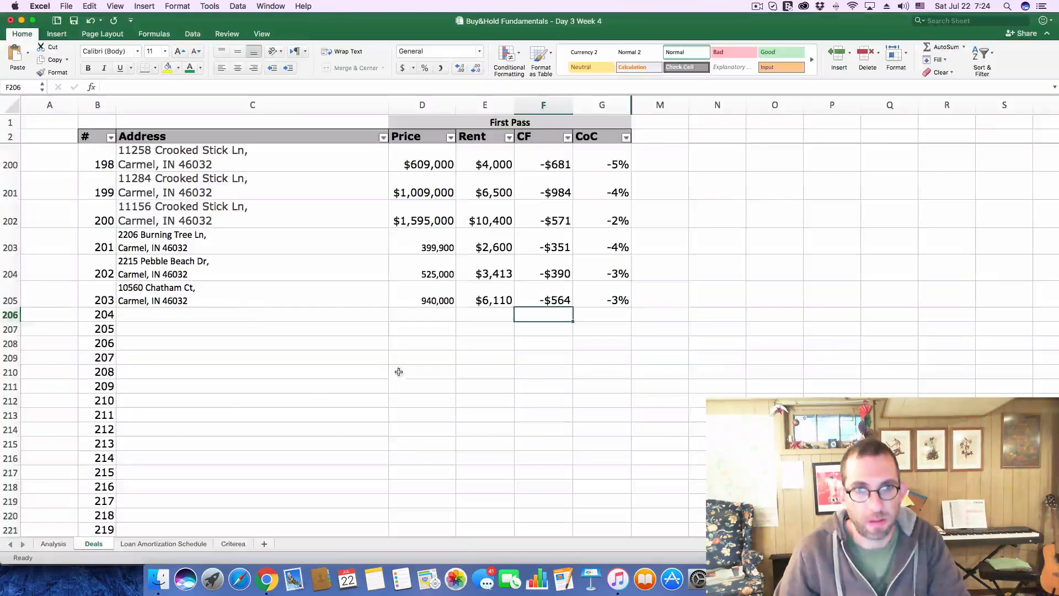
left_click(247, 317)
left_click(278, 84)
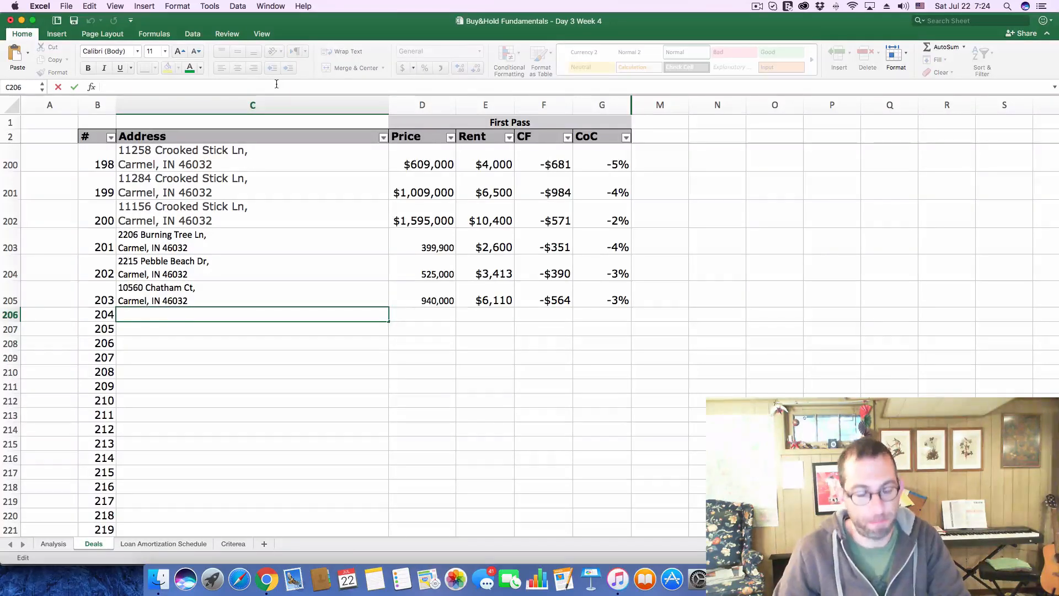
key("super+v")
key("Return")
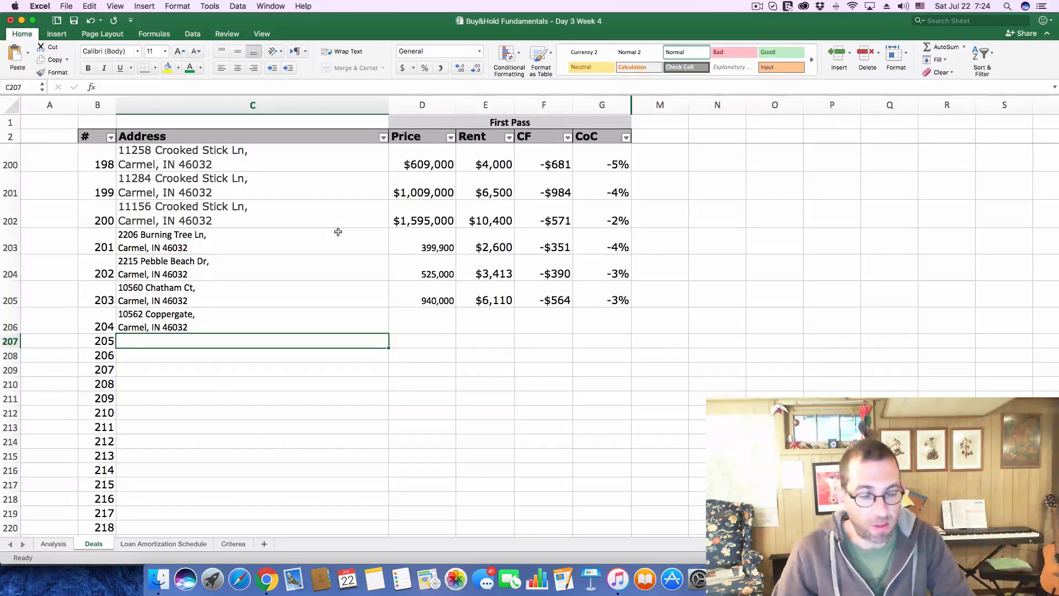
key("super+Tab")
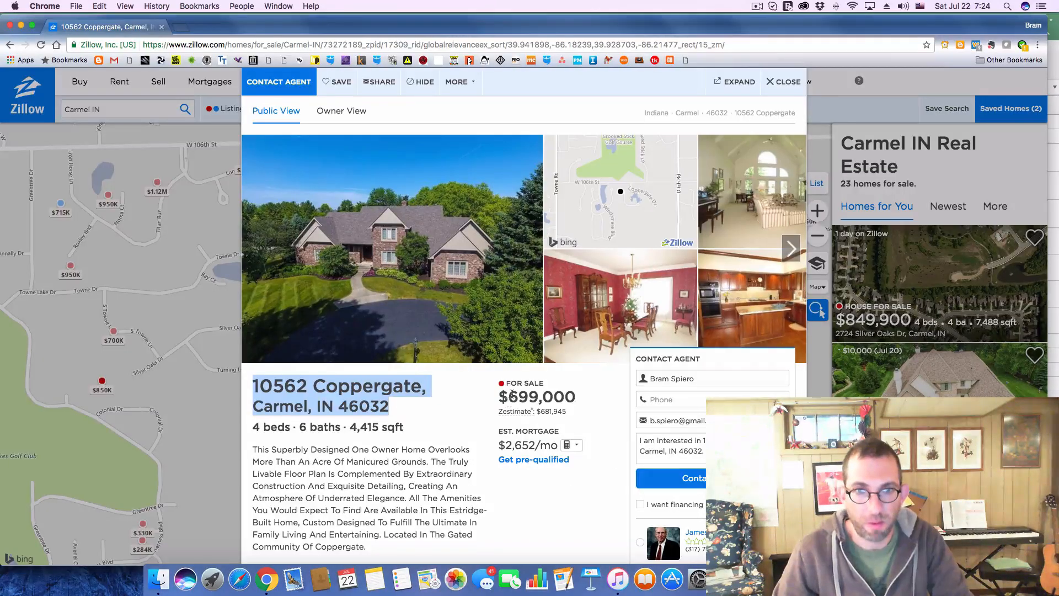
Copy the $699,000 asking price from Zillow into the Price cell of deal 204 in Excel and select that deal's Rent cell
left_click_drag(512, 394, 585, 399)
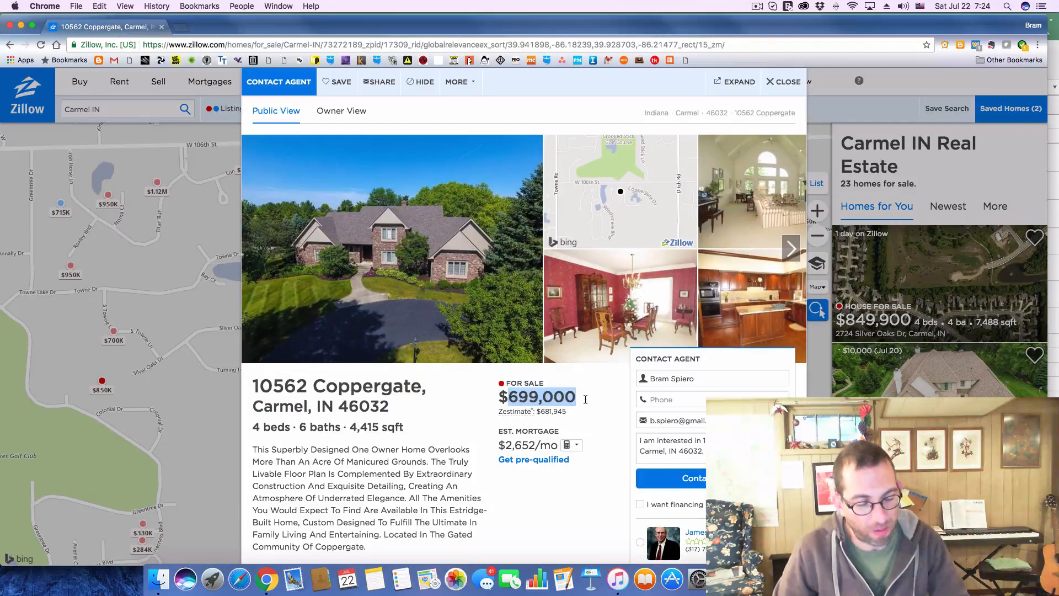
key("super+Tab")
left_click(424, 327)
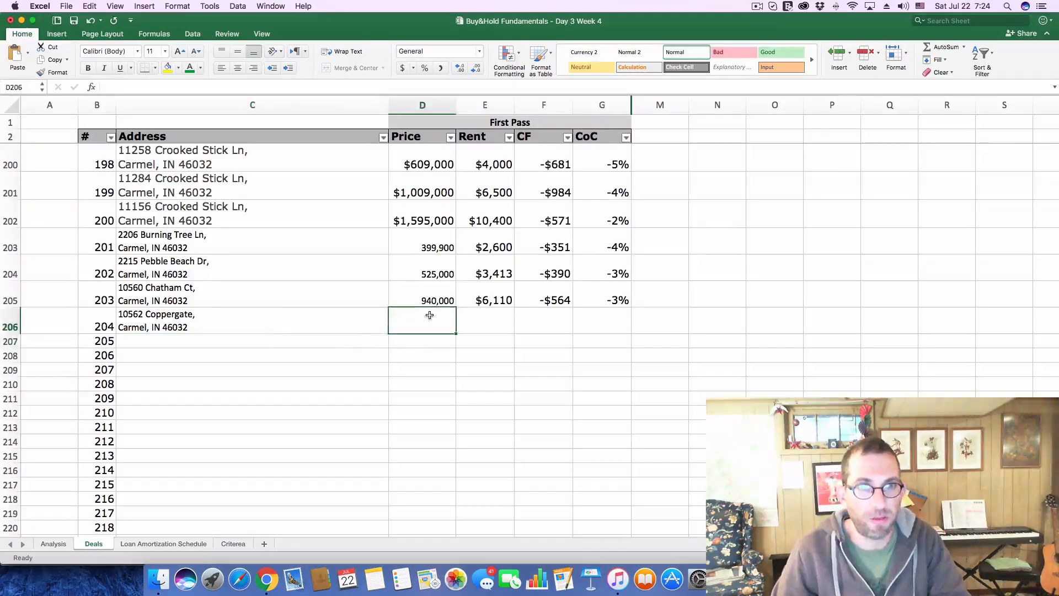
left_click(194, 85)
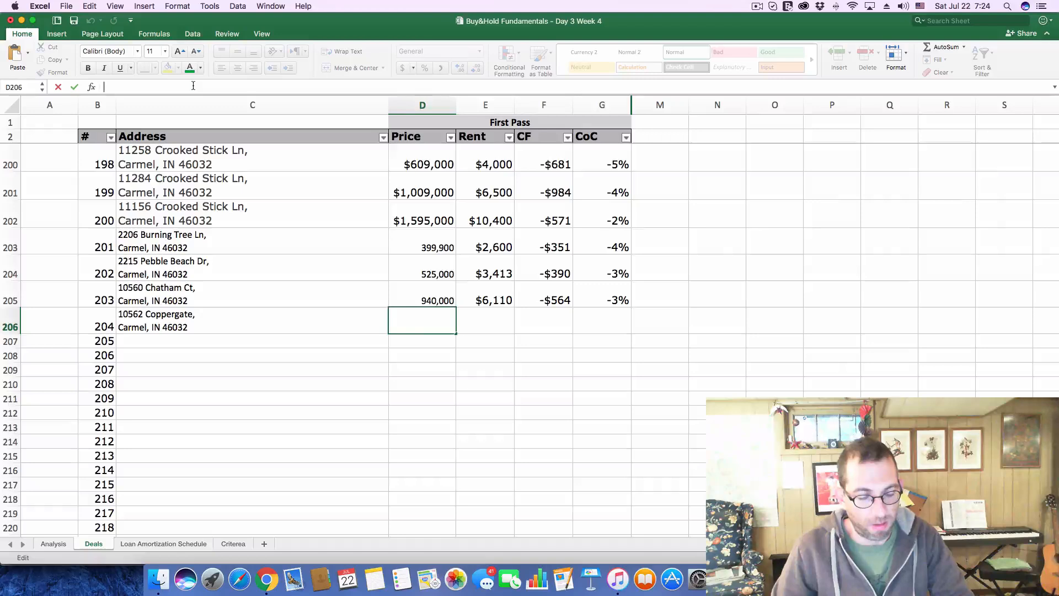
key("super+v")
key("Return")
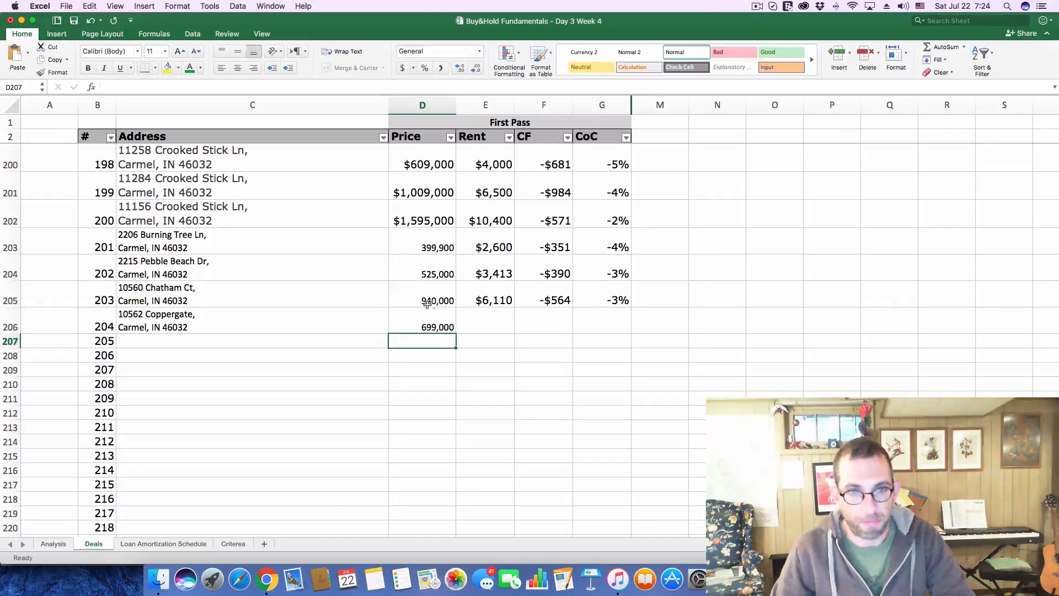
left_click(496, 315)
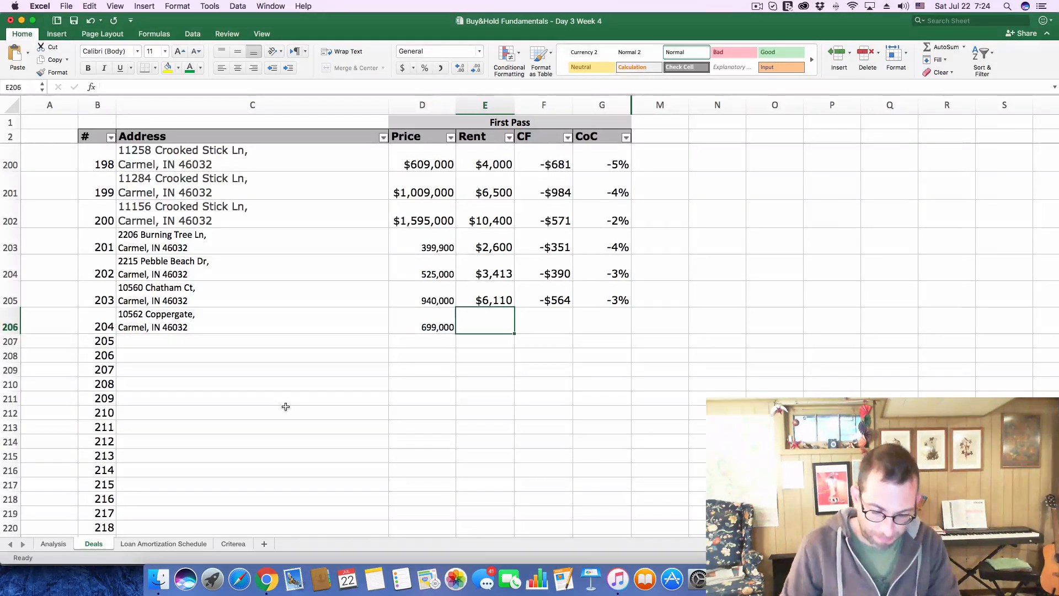
Enter a rent of $4,550 for deal 204, and set the purchase price to $699,000 on the Analysis sheet
type("4550")
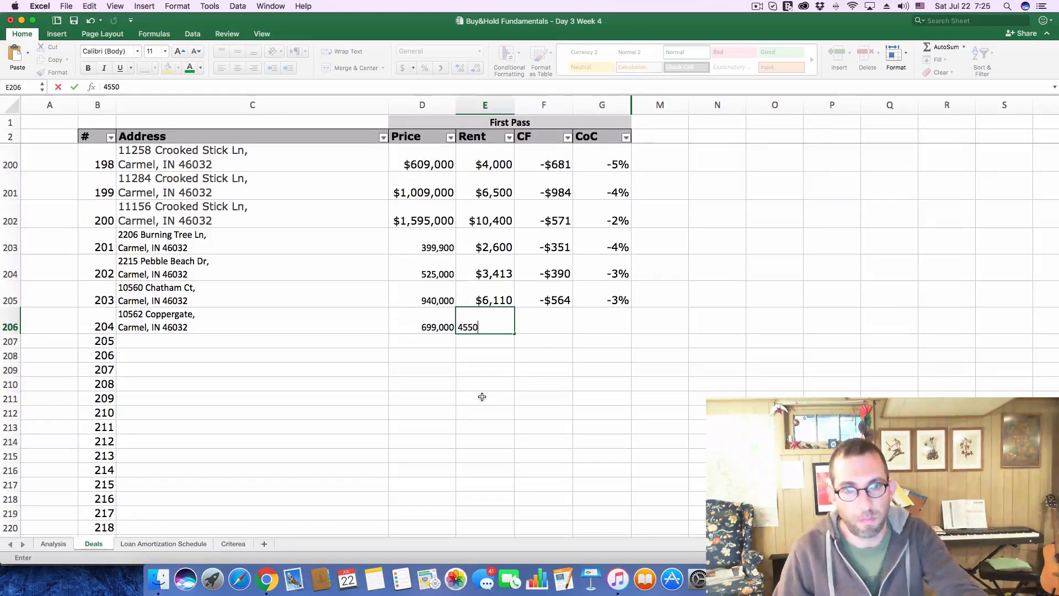
key("Tab")
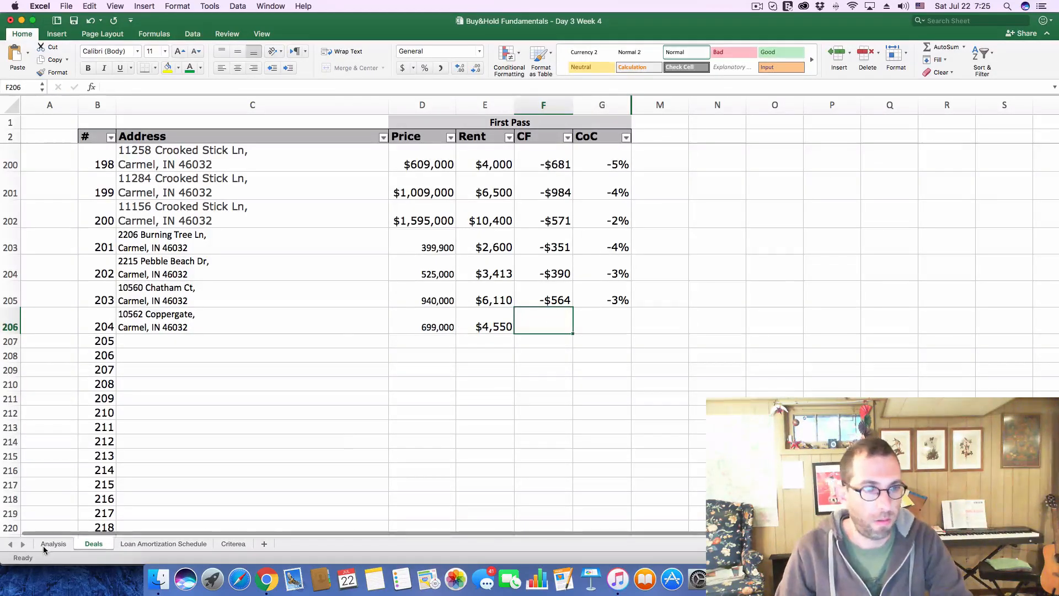
left_click(49, 539)
left_click(234, 155)
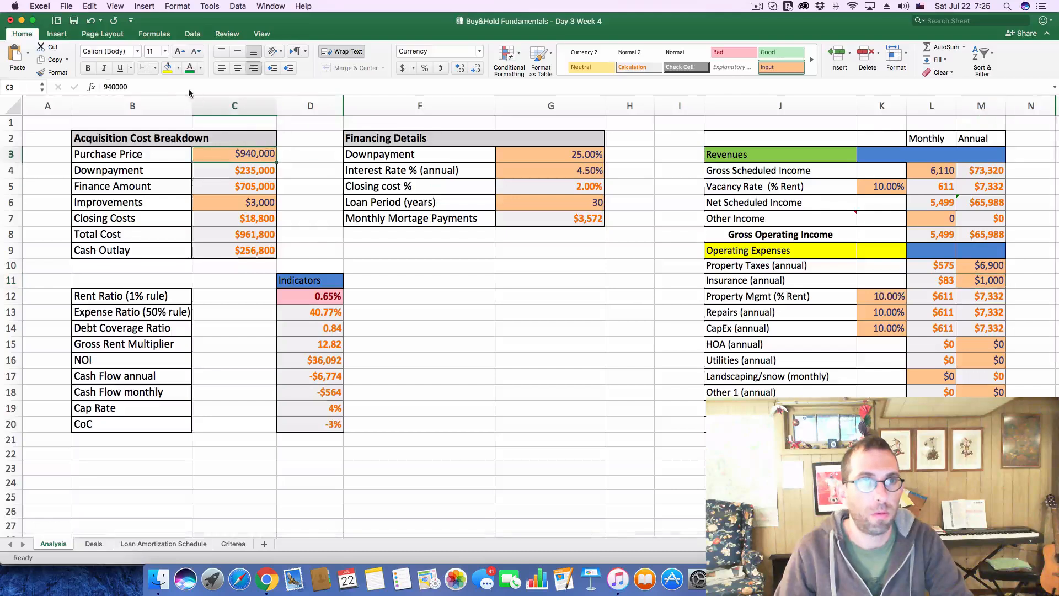
double_click(116, 87)
type("699000")
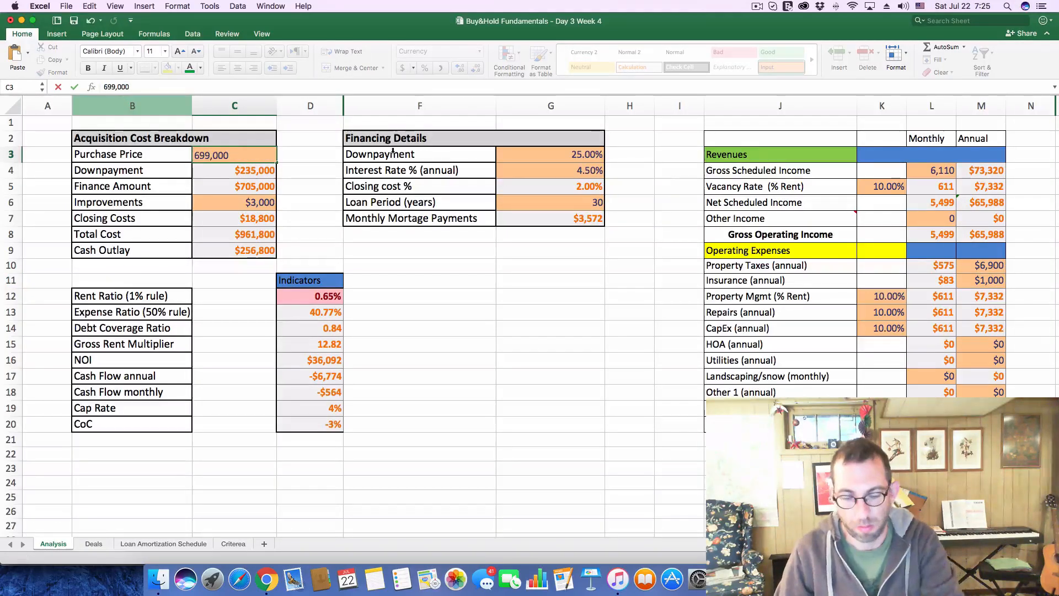
key("Return")
Set the monthly Gross Scheduled Income to 4,550 on the Analysis sheet
left_click(934, 171)
type("45")
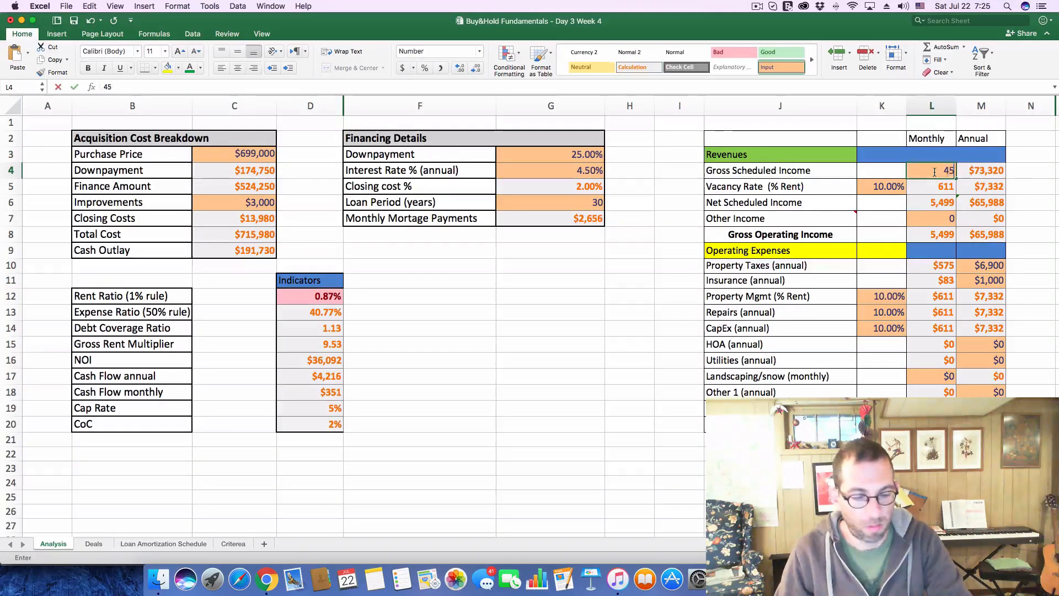
type("50")
key("Return")
Check the $699,000 listing's tax history on Zillow and set the annual property taxes to $8,000 in the Excel analysis
key("super+Tab")
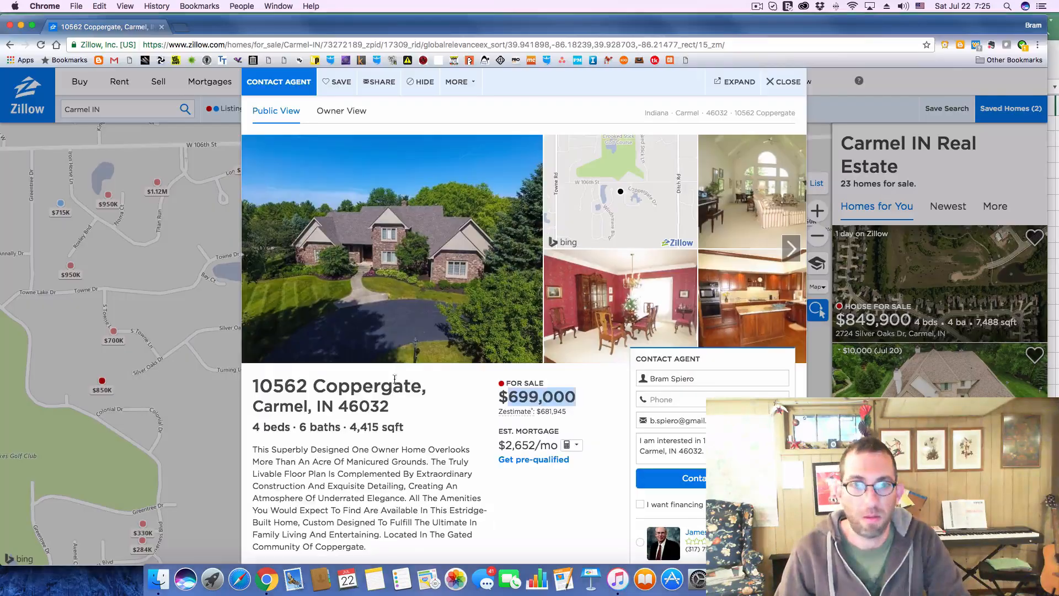
scroll(522, 363, "down", 5)
scroll(524, 361, "down", 5)
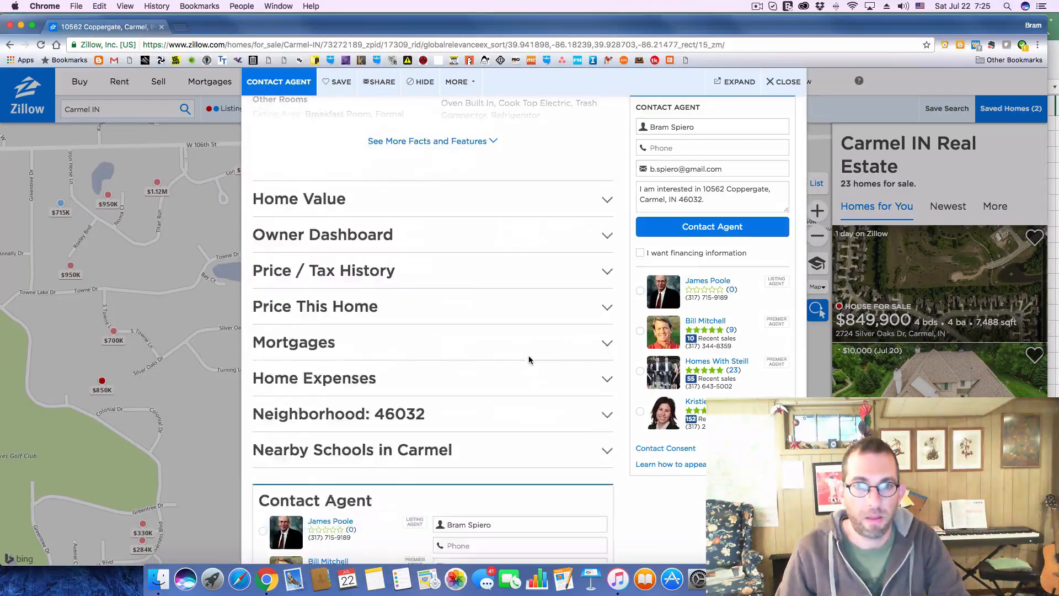
left_click(607, 273)
scroll(339, 408, "down", 3)
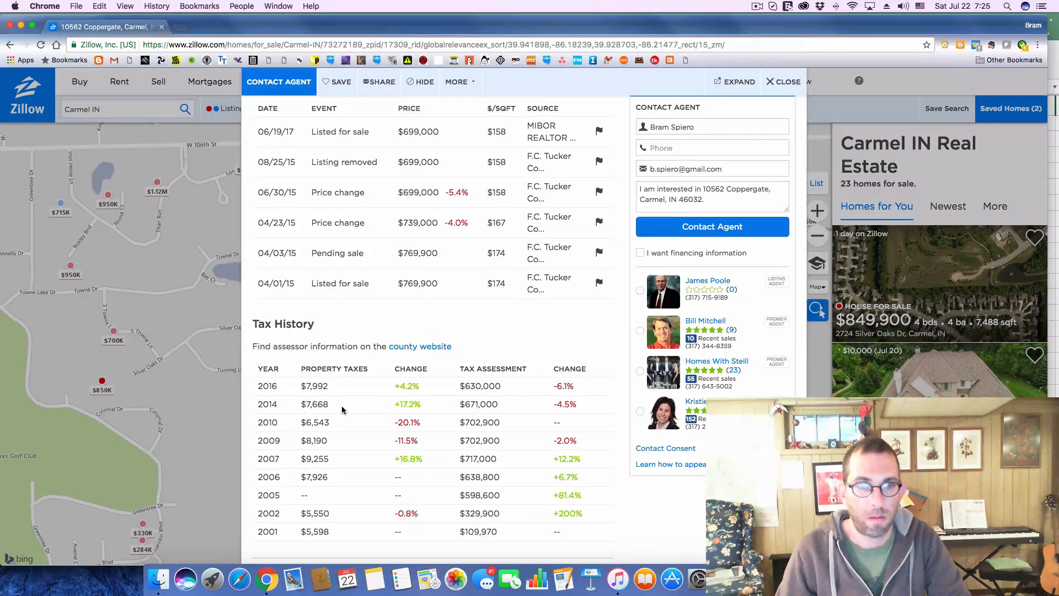
key("super+Tab")
left_click(990, 266)
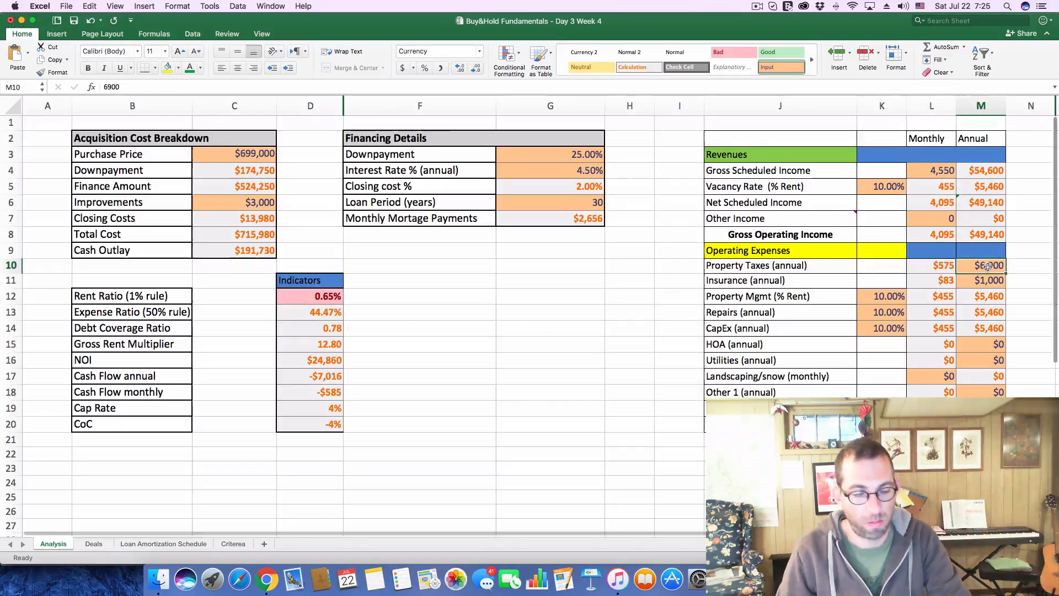
type("8000")
key("Return")
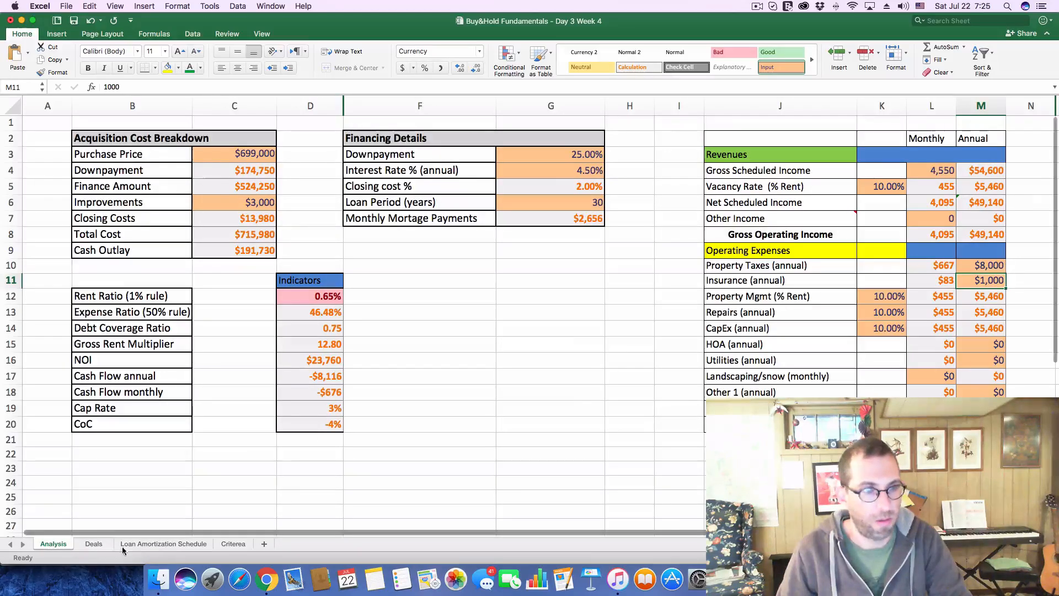
Record a cash flow of -$676 and a CoC of -4% for deal 204 on the Deals sheet
left_click(94, 543)
type("576")
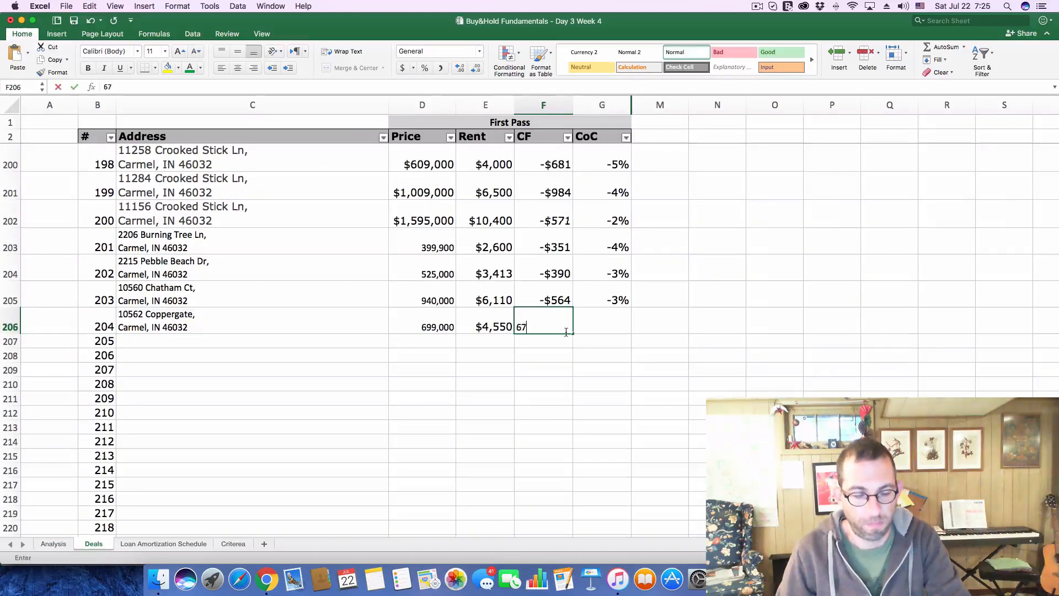
key("BackSpace")
key("BackSpace")
key("BackSpace")
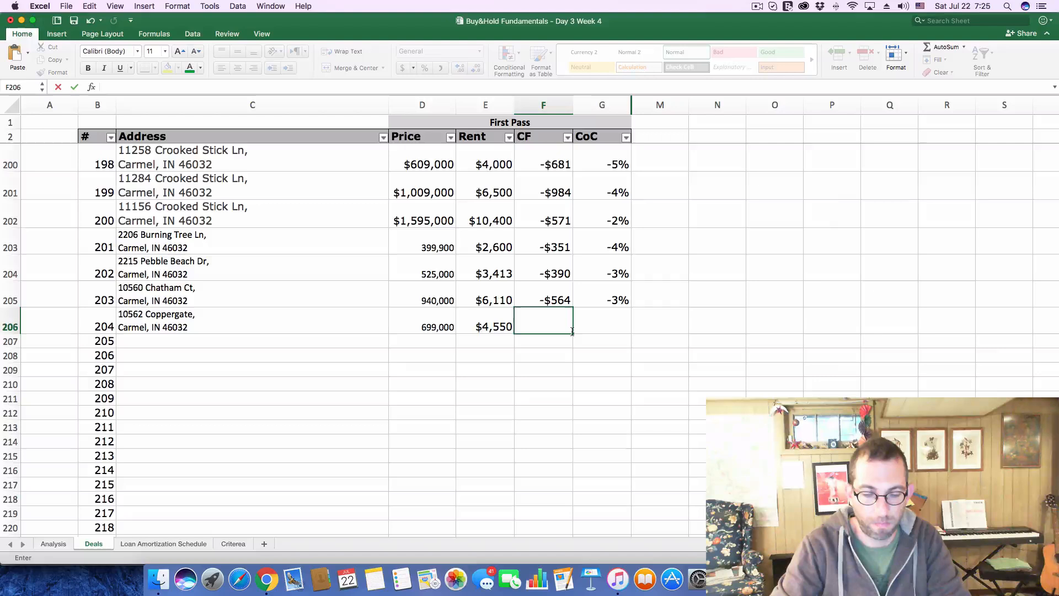
type("-676")
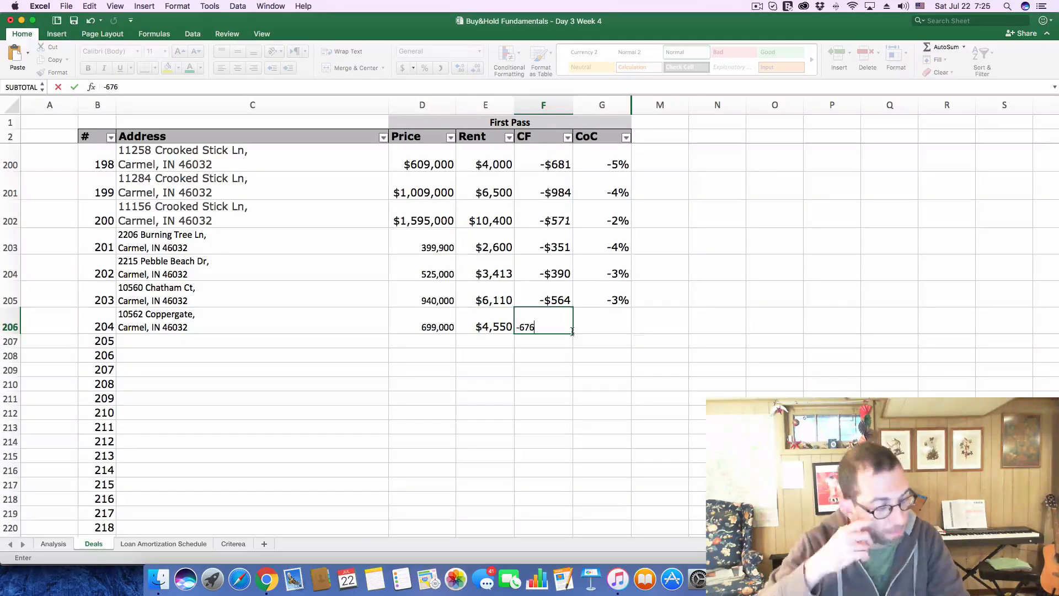
key("Tab")
type("-")
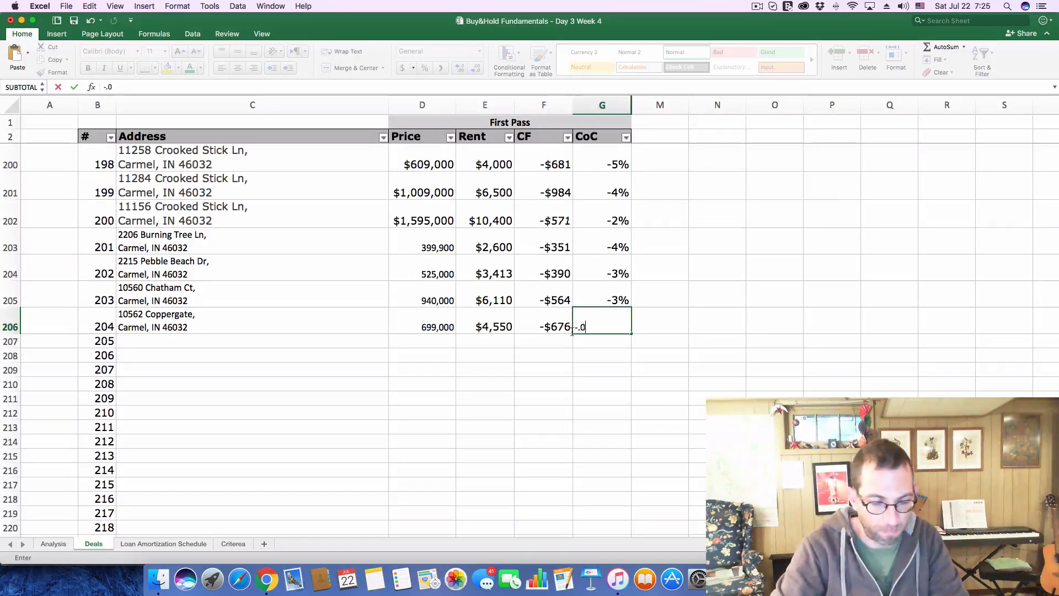
type(".04")
key("Return")
Switch to Zillow, close the $699,000 listing and open the $750K listing near Ditch Rd from the map
key("super+Tab")
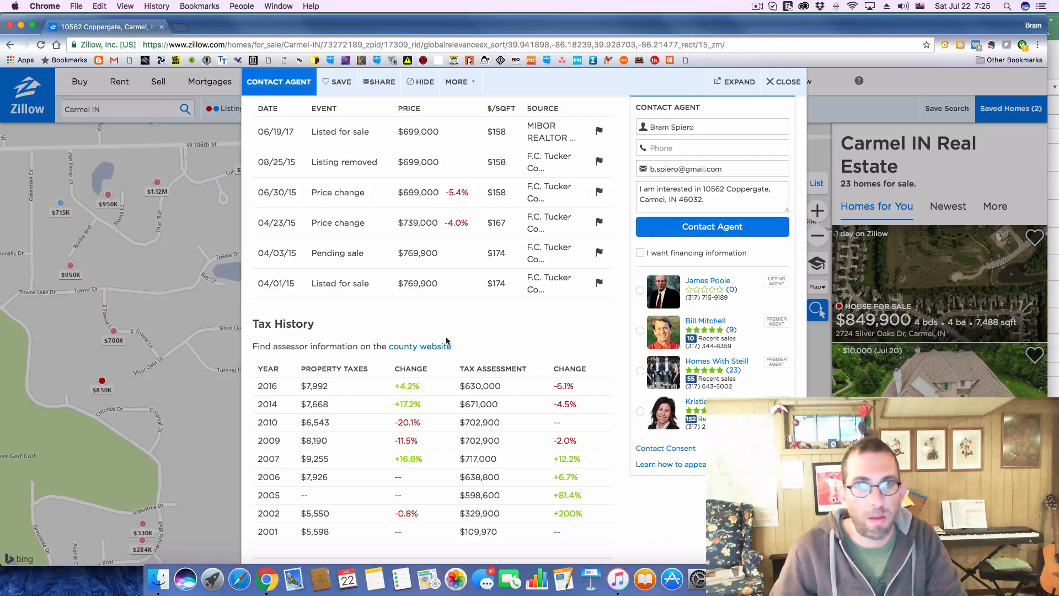
left_click(781, 83)
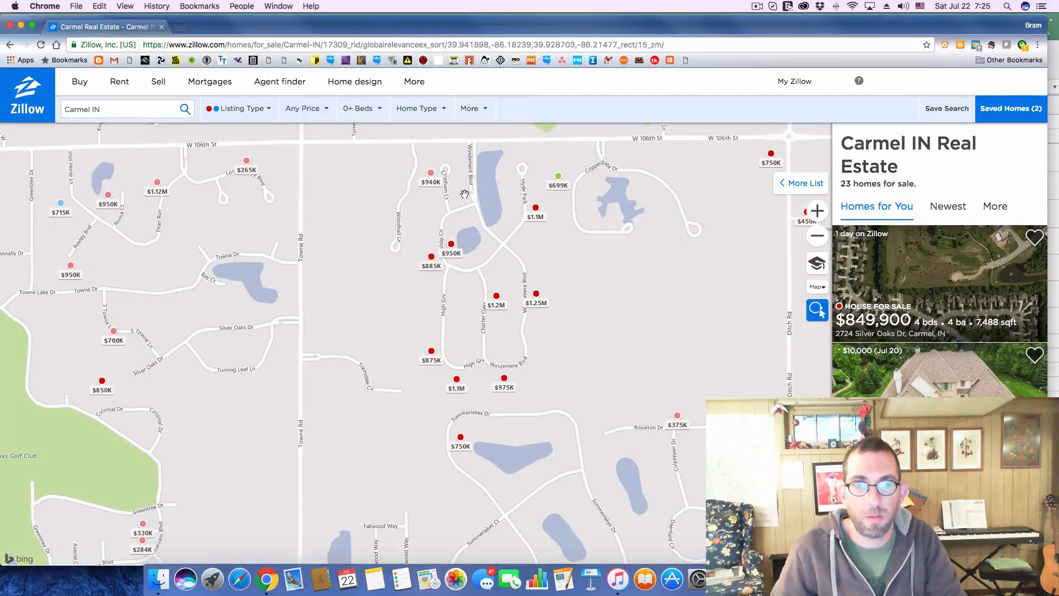
left_click(768, 159)
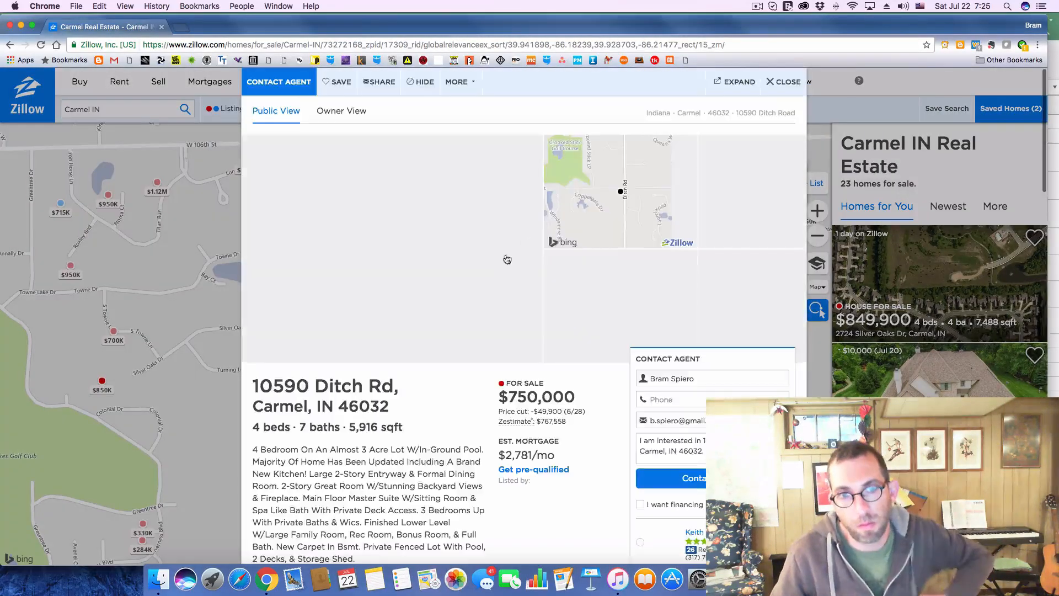
Copy the $750,000 listing's address from Zillow into the Address cell of deal 205 in Excel
left_click_drag(255, 385, 401, 405)
key("super+c")
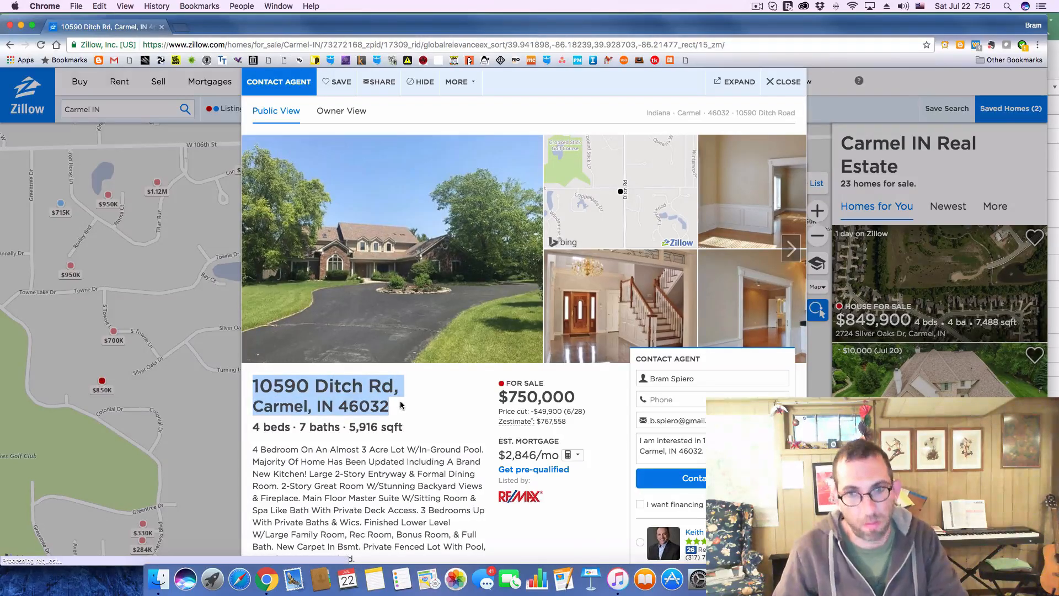
key("super+Tab")
left_click(223, 336)
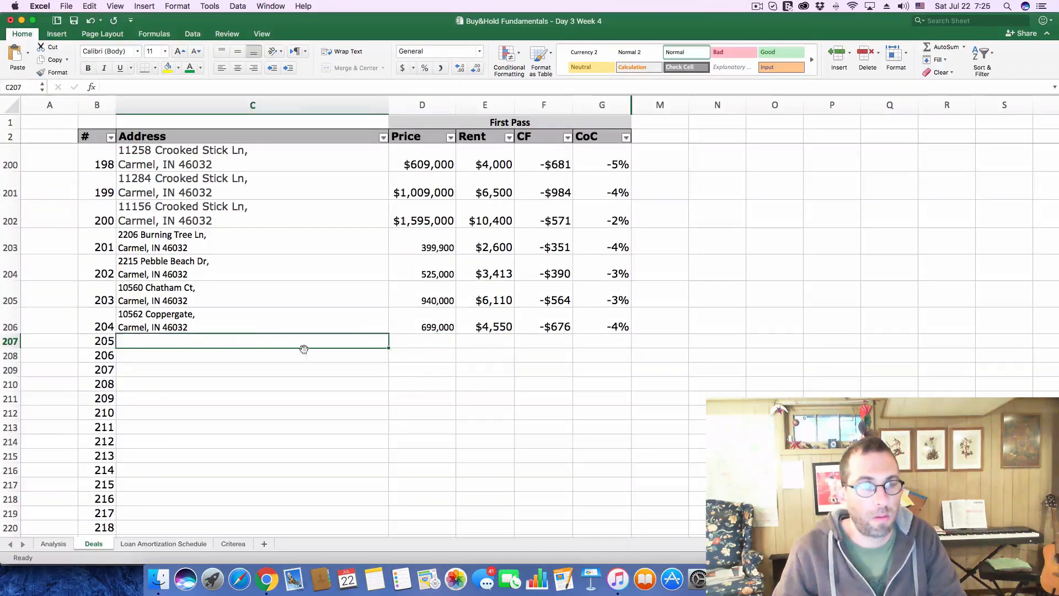
left_click(263, 82)
key("super+v")
key("Return")
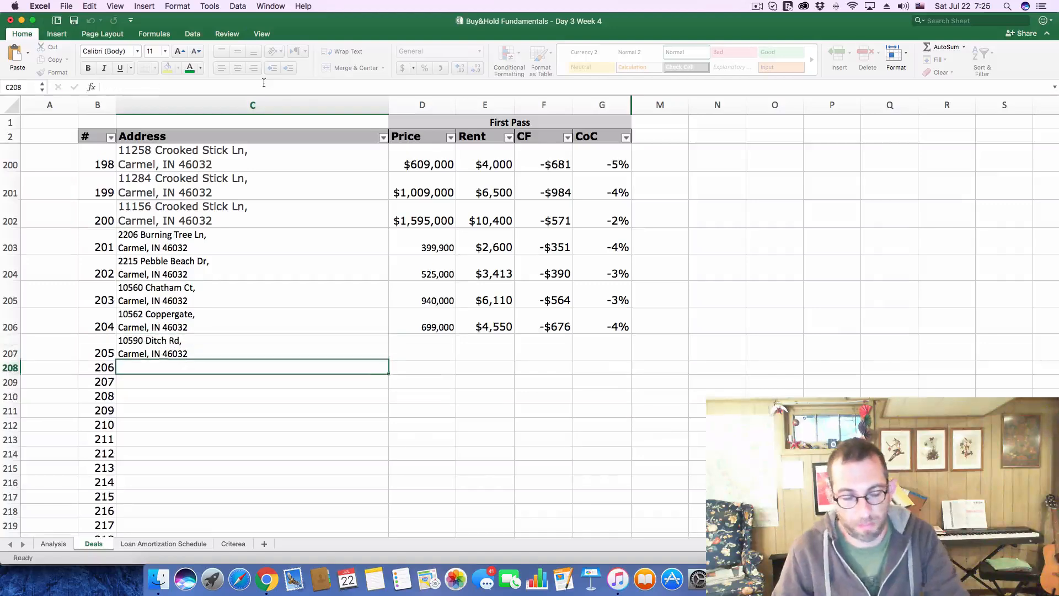
Copy the $750,000 asking price from Zillow into the Price cell of deal 205 in Excel
key("super+Tab")
left_click_drag(506, 394, 578, 392)
key("super+c")
key("super+Tab")
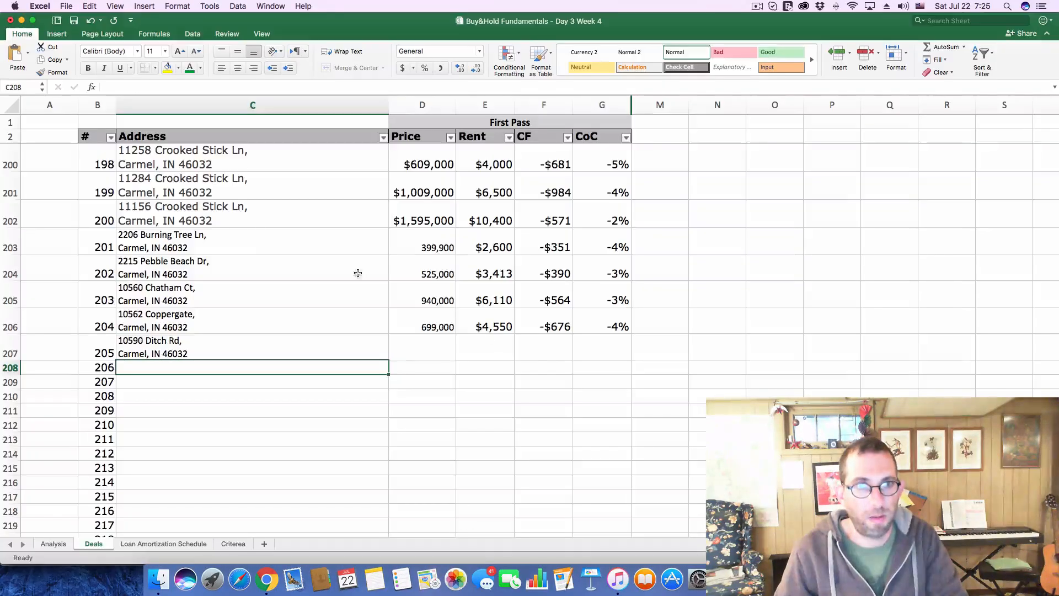
left_click(404, 346)
left_click(139, 88)
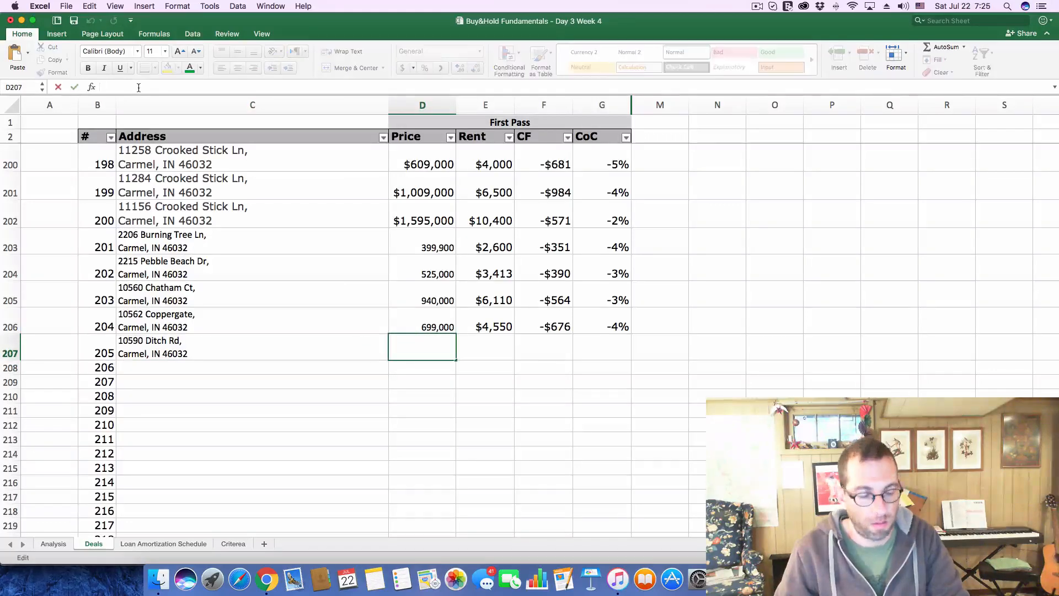
key("super+v")
key("Return")
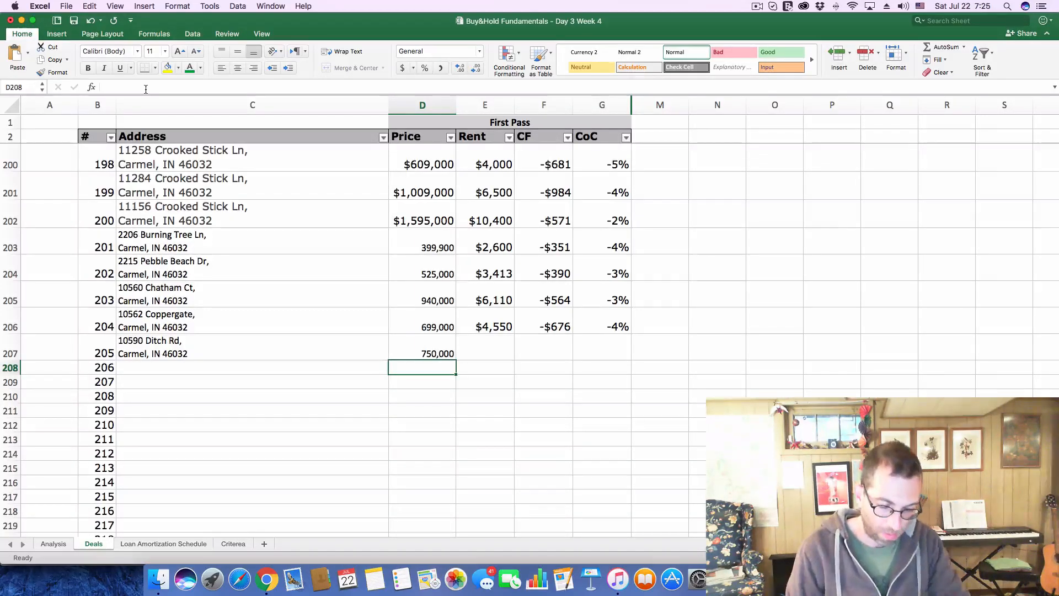
Enter a rent of 4875 for deal 205 on the Deals sheet
left_click(485, 350)
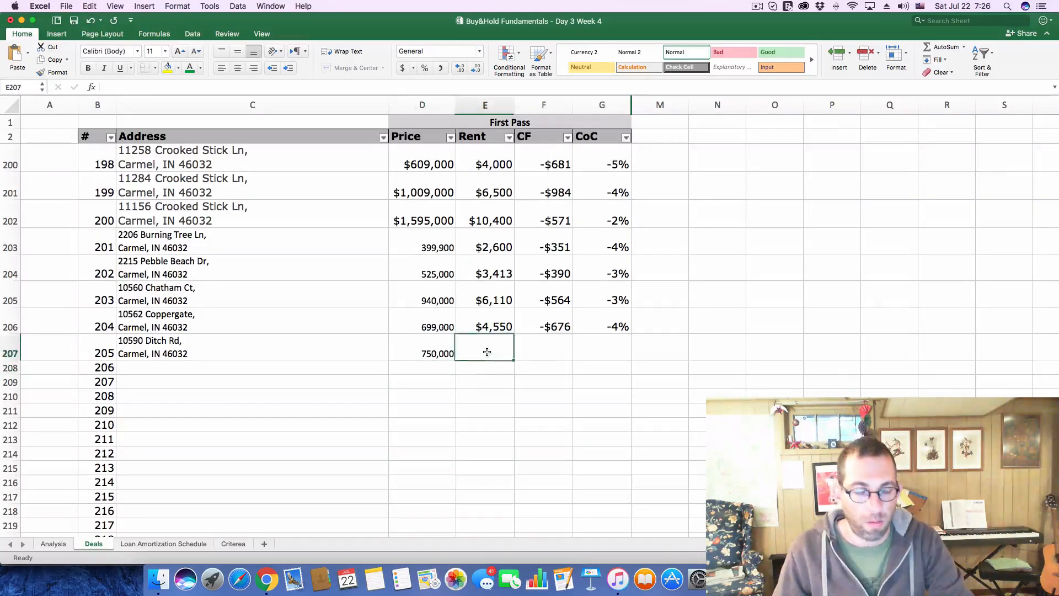
type("4875")
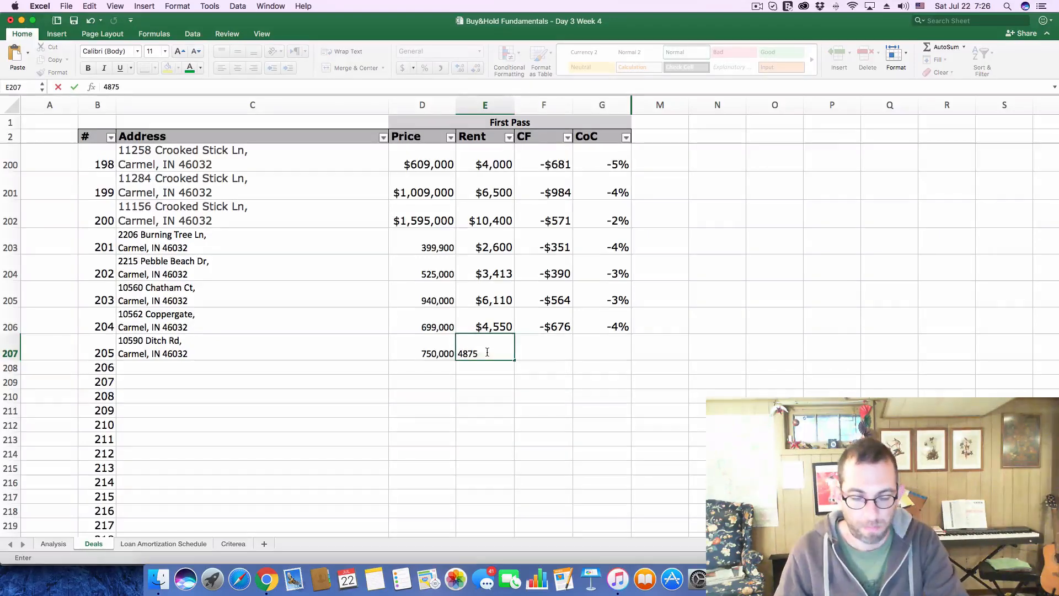
key("Return")
Set the purchase price to $750,000 on the Analysis sheet
left_click(53, 544)
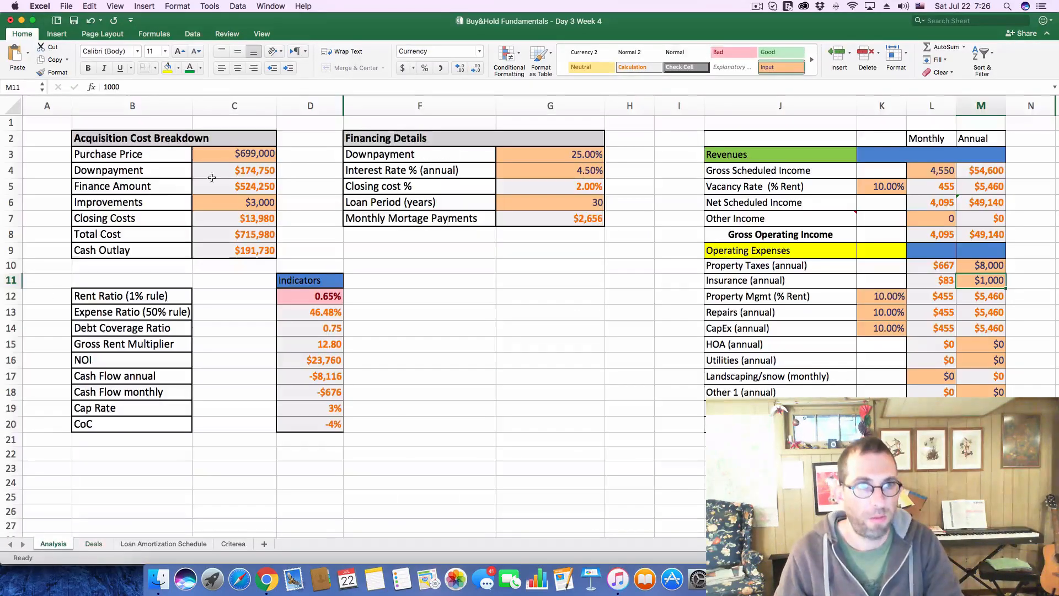
left_click(235, 155)
left_click(144, 87)
left_click_drag(143, 87, 47, 88)
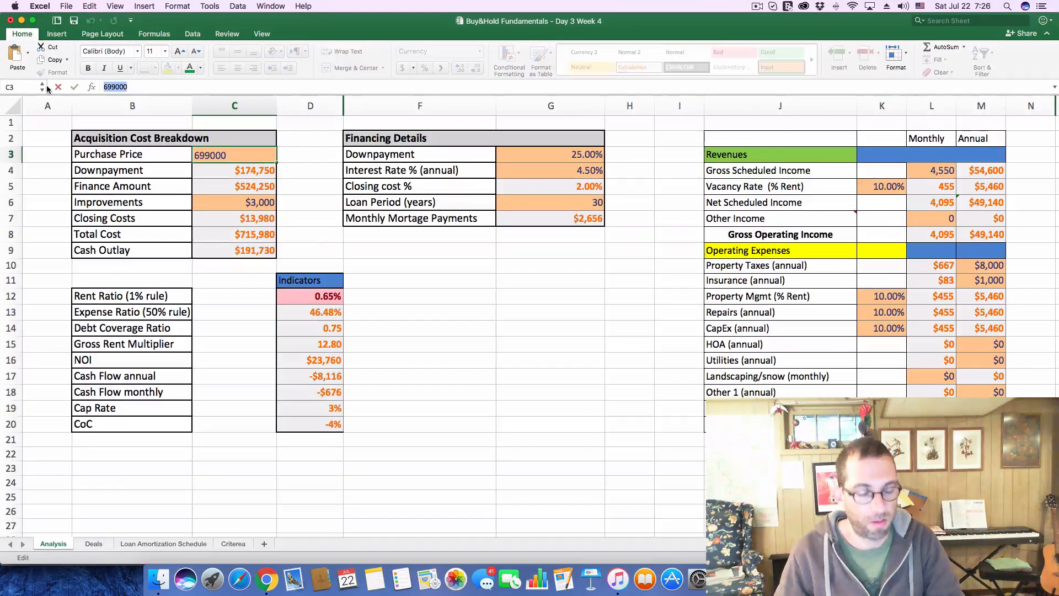
type("750000")
key("Return")
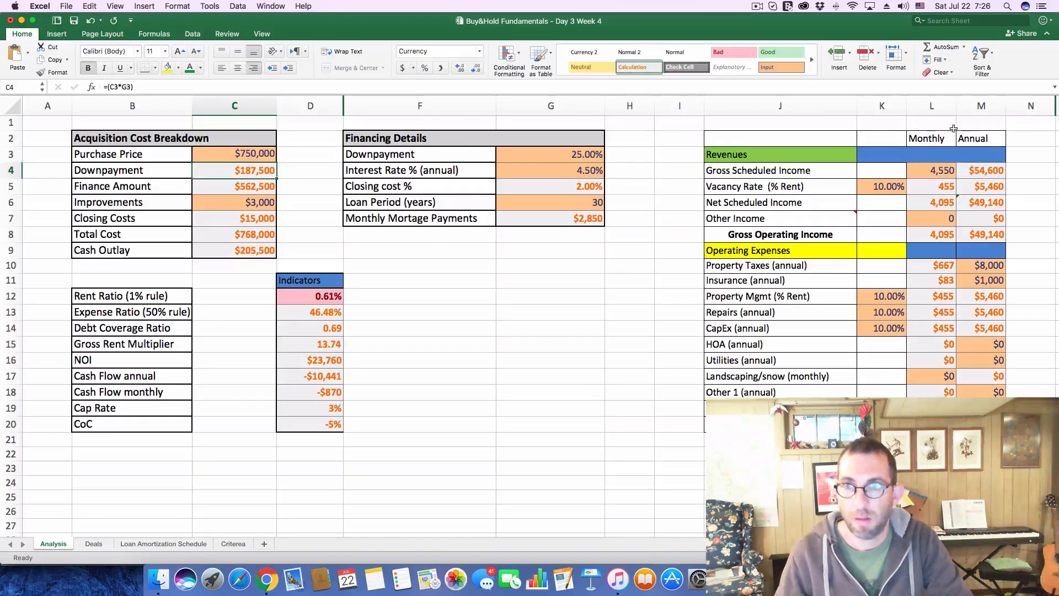
Set the monthly Gross Scheduled Income to 4,875 on the Analysis sheet
left_click(947, 170)
type("4")
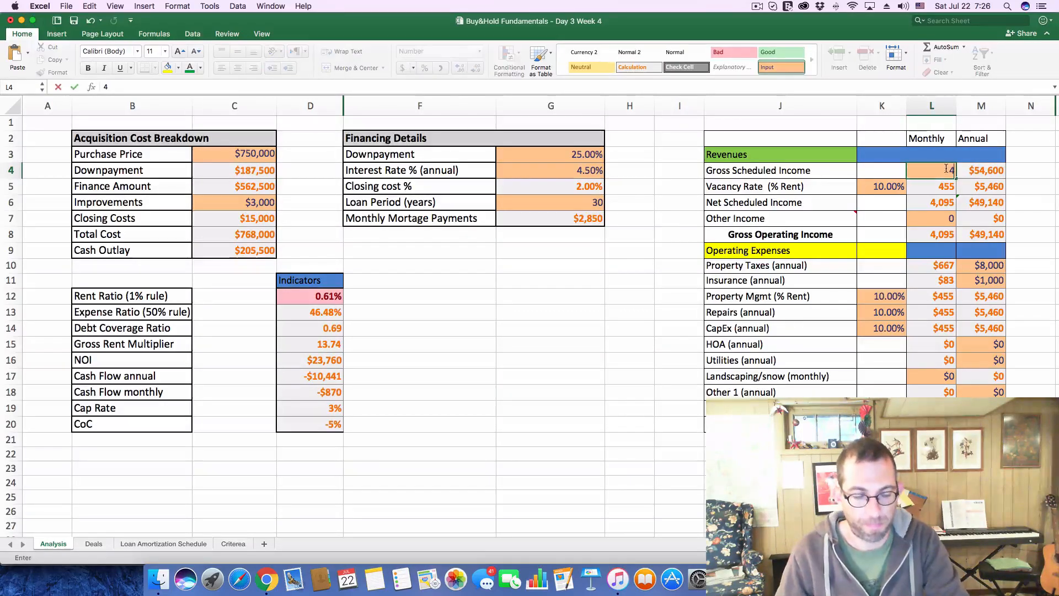
type(",875")
key("Return")
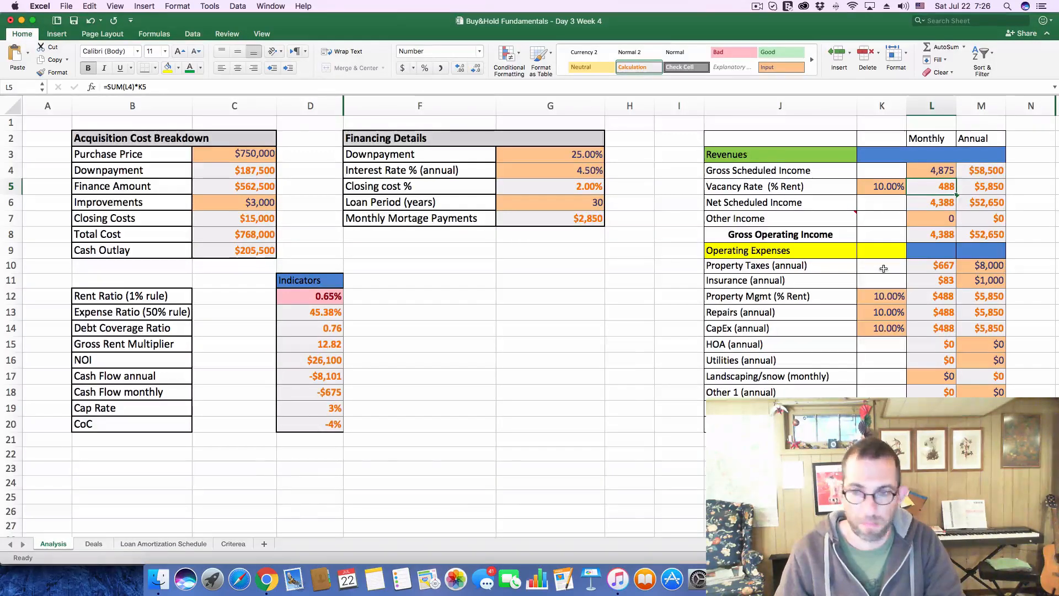
Switch to Zillow and examine the $750,000 listing's tax history for its recent annual property taxes
key("super+Tab")
scroll(490, 367, "down", 5)
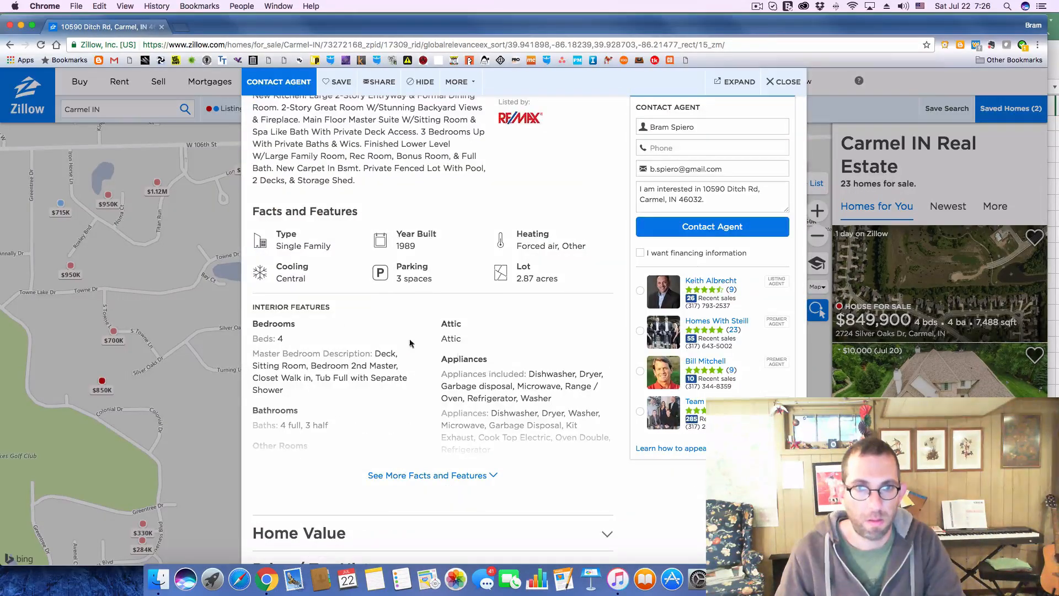
scroll(305, 254, "down", 4)
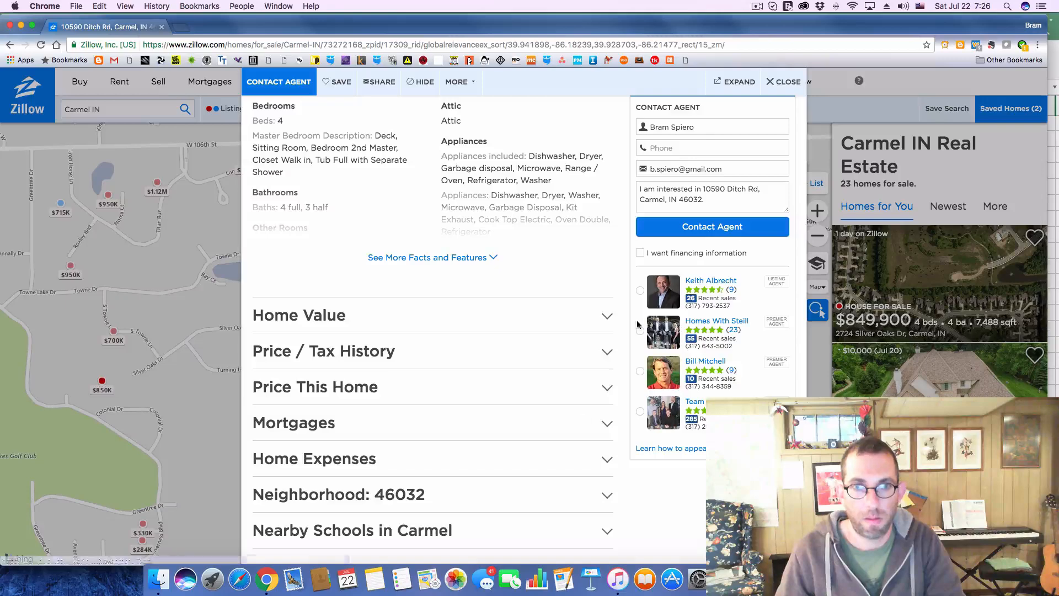
left_click(607, 352)
scroll(516, 353, "down", 3)
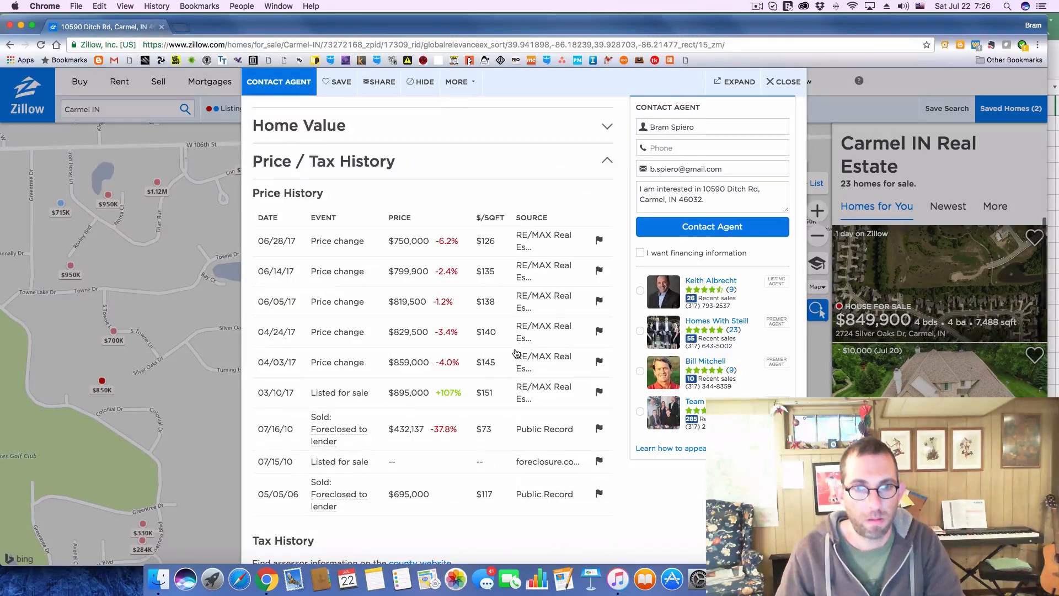
scroll(517, 353, "down", 1)
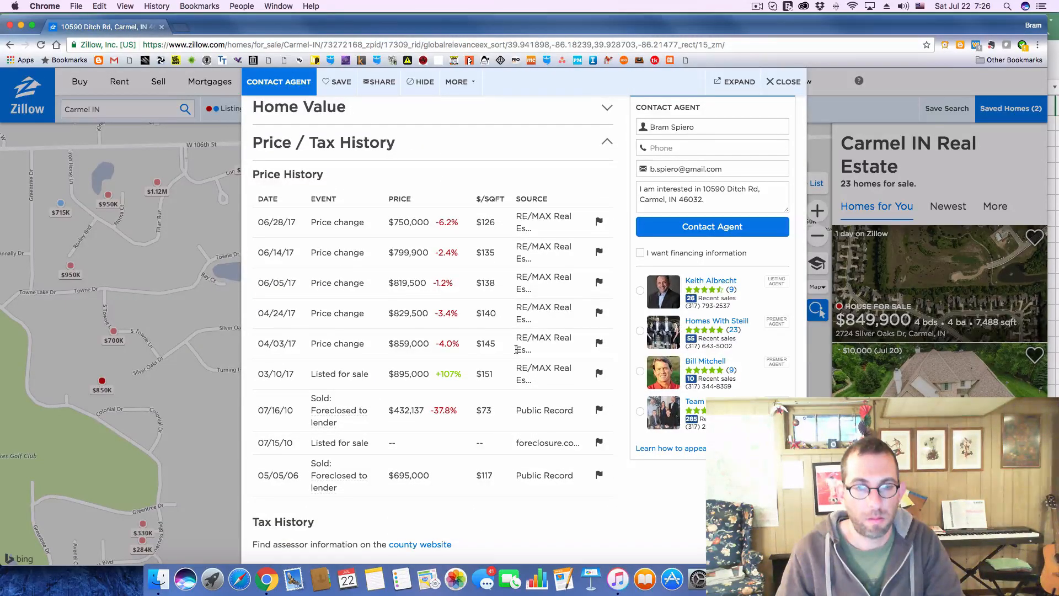
scroll(516, 349, "down", 4)
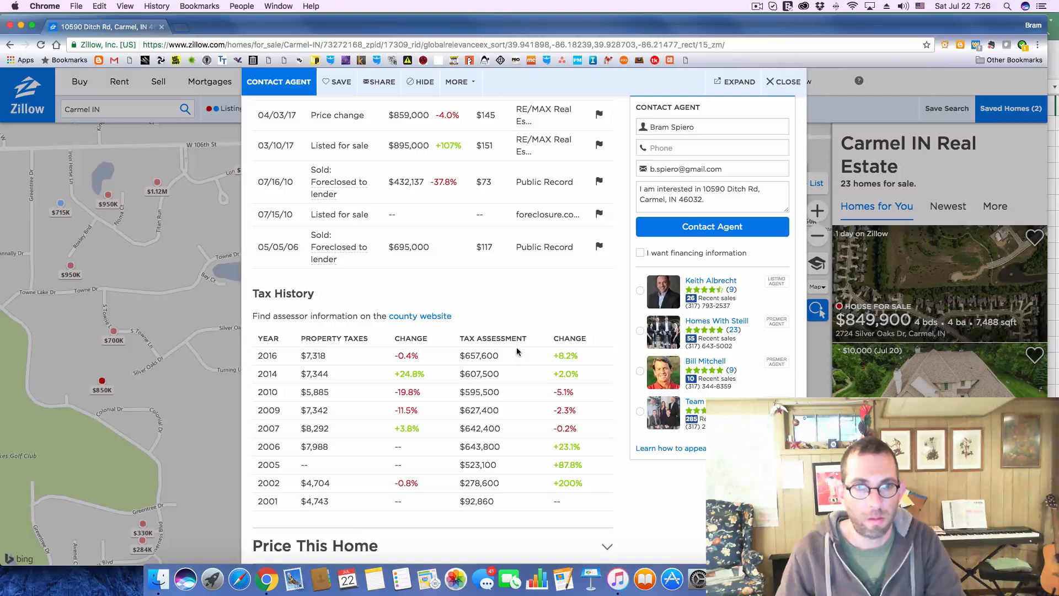
Switch to Excel and set the annual Property Taxes to 7400 on the Analysis sheet
key("super+Tab")
left_click(990, 264)
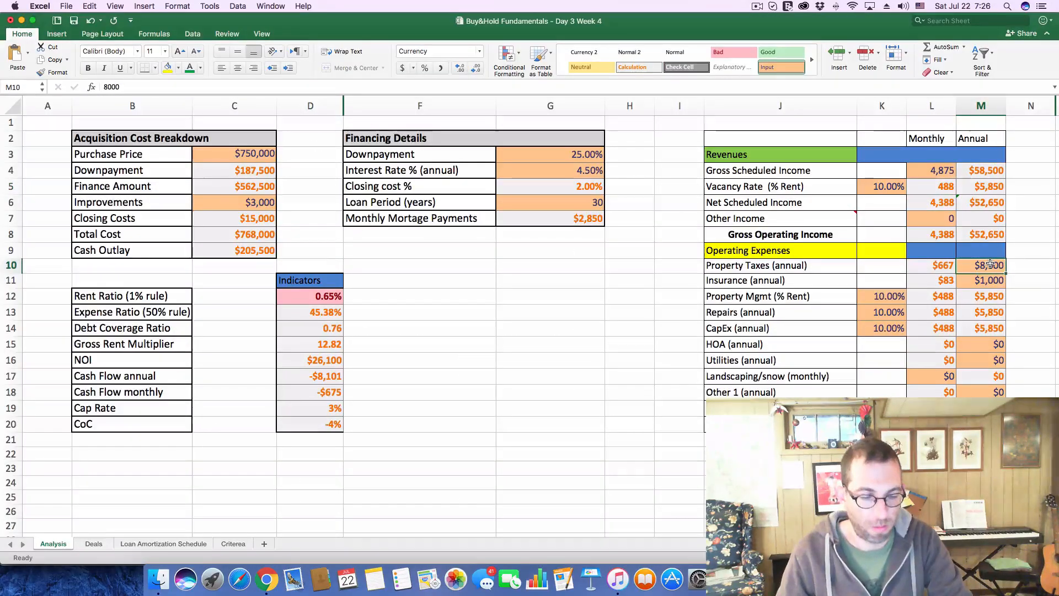
type("7400")
key("Return")
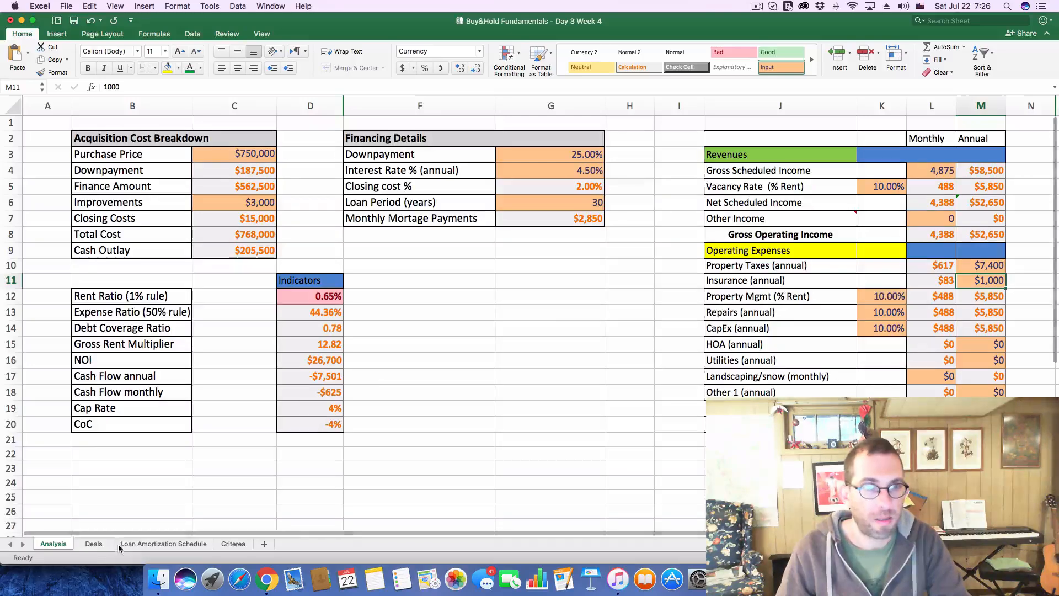
Log a cash flow of -625 and a CoC of -4% for deal 205 on the Deals sheet
left_click(93, 545)
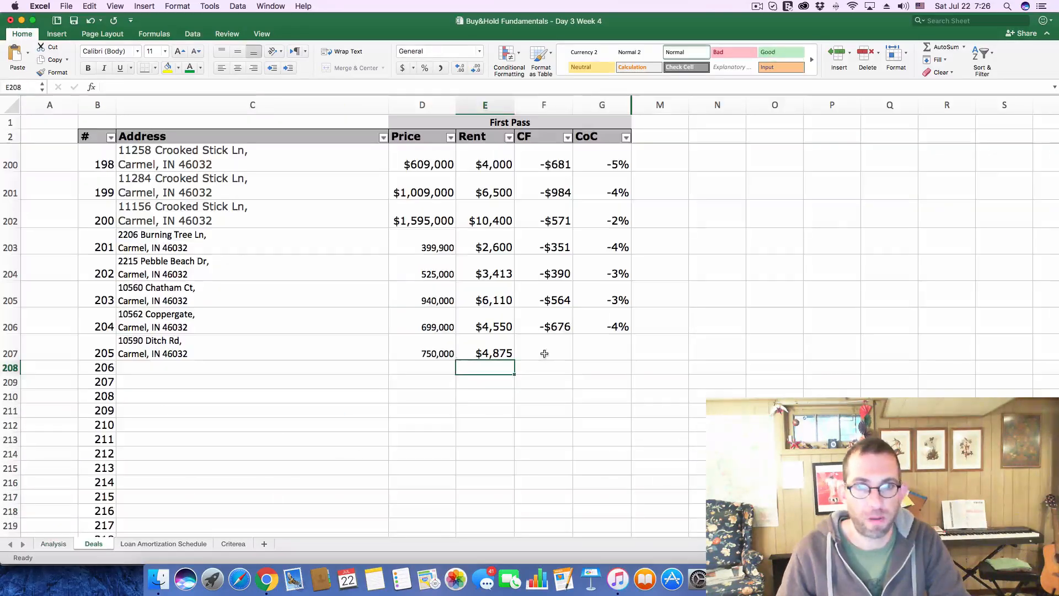
left_click(544, 354)
type("-$62")
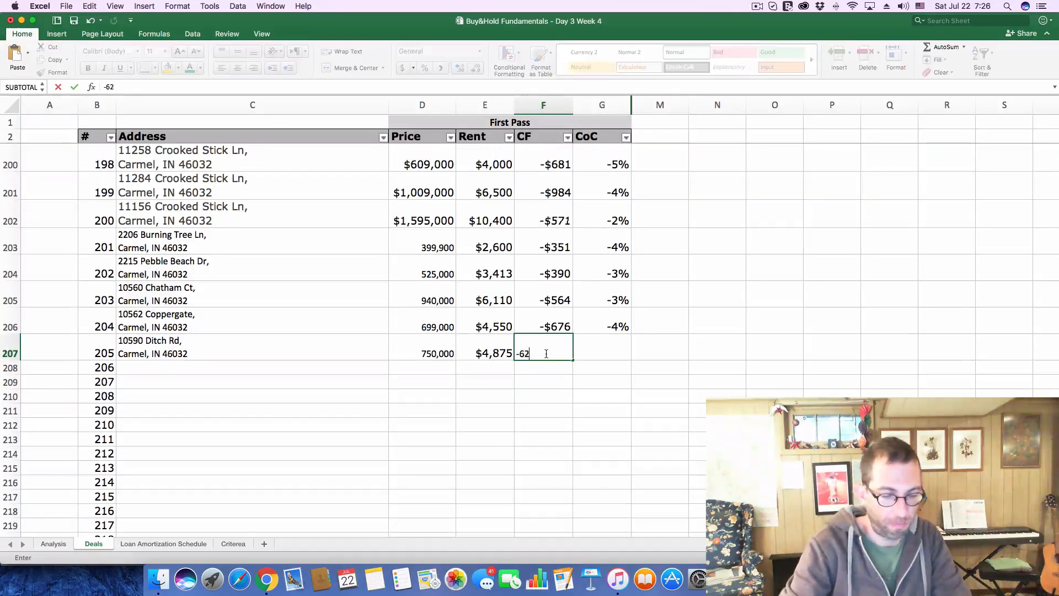
type("5")
key("Tab")
type("-.")
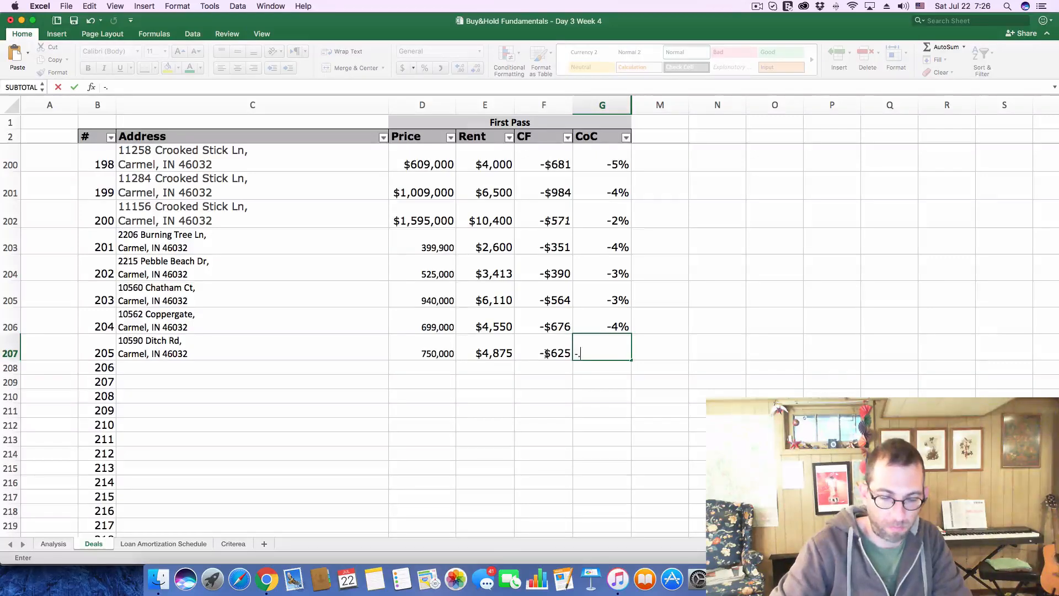
type("04")
key("Return")
Open the $1.1M Hyde Park listing on Zillow and copy its address into deal 206 on Excel's Deals sheet
key("super+Tab")
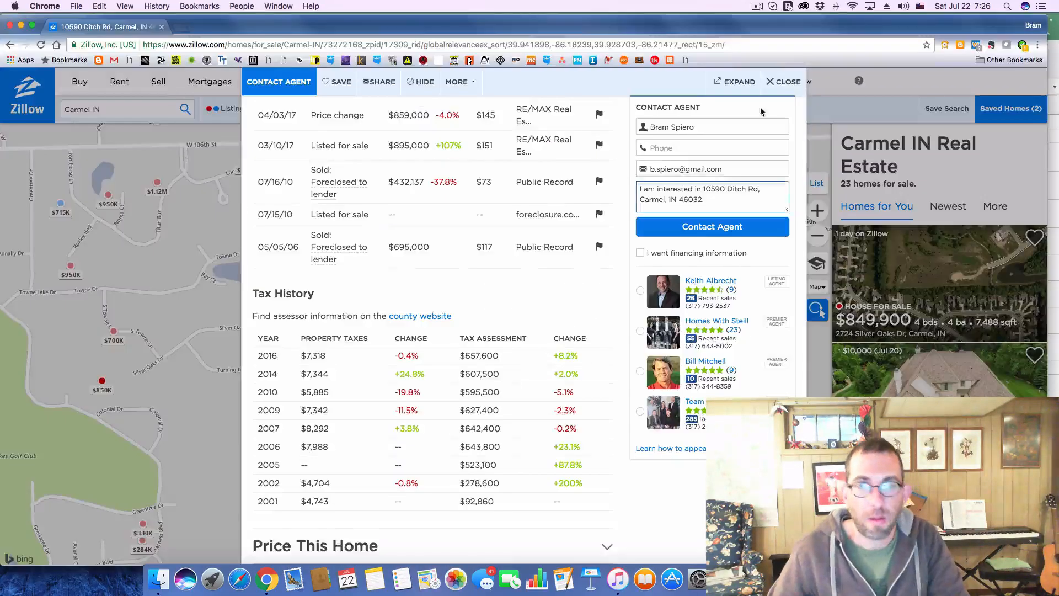
left_click(777, 83)
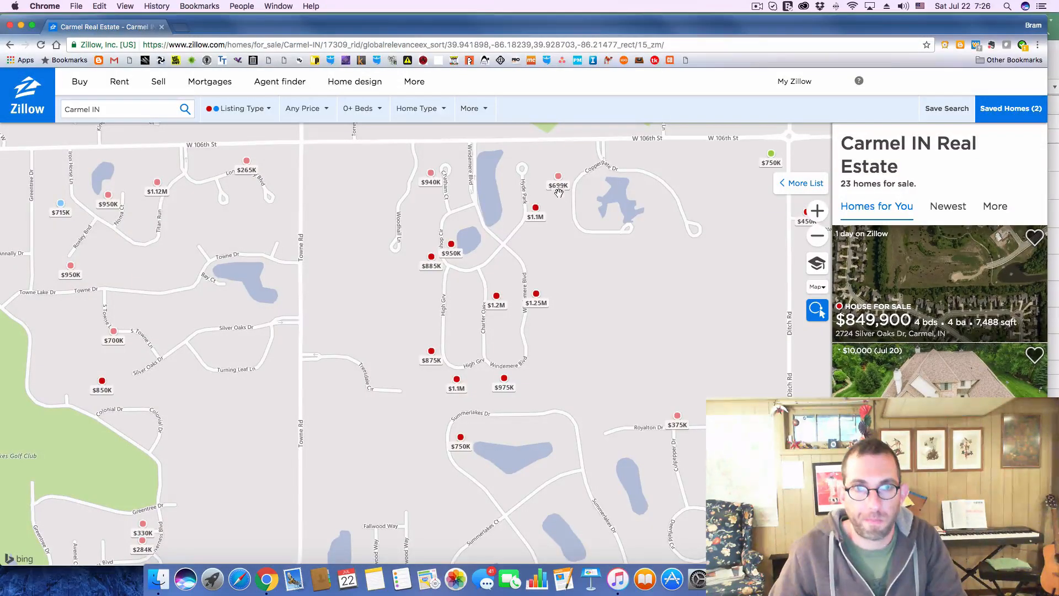
left_click(536, 209)
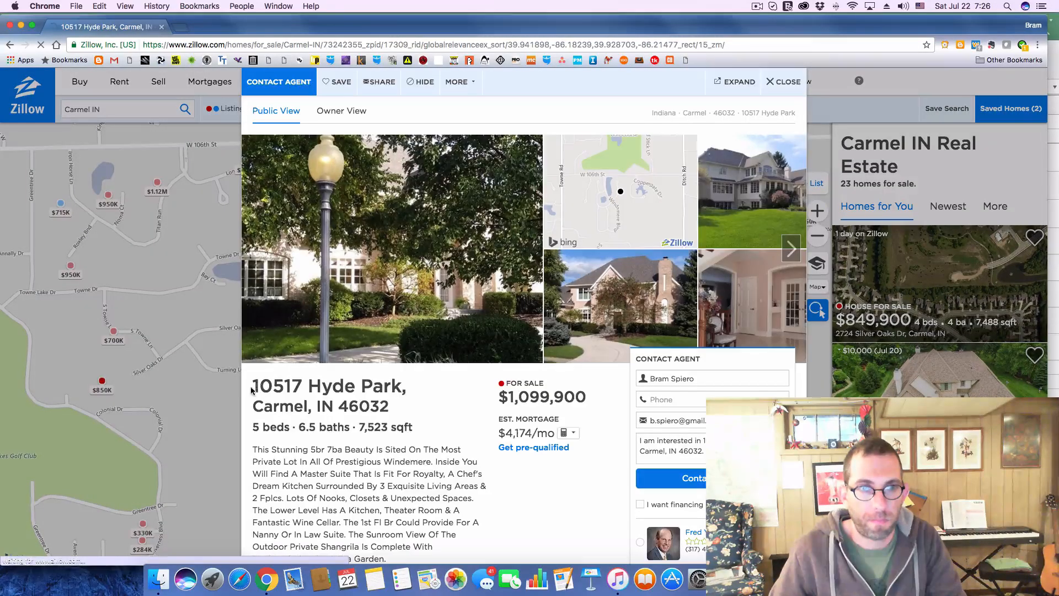
left_click_drag(255, 385, 391, 404)
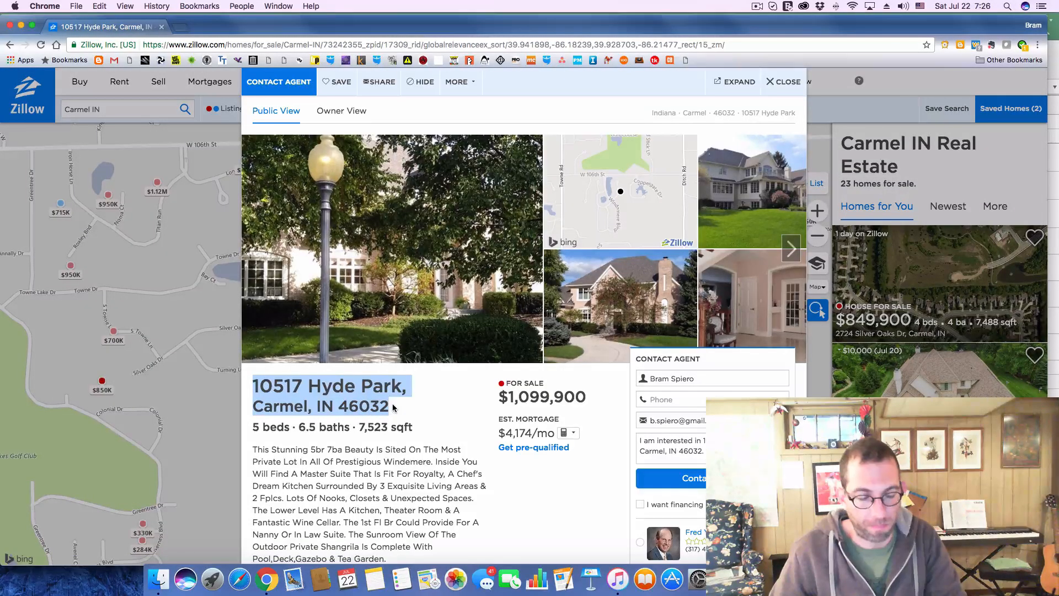
key("super+c")
key("super+Tab")
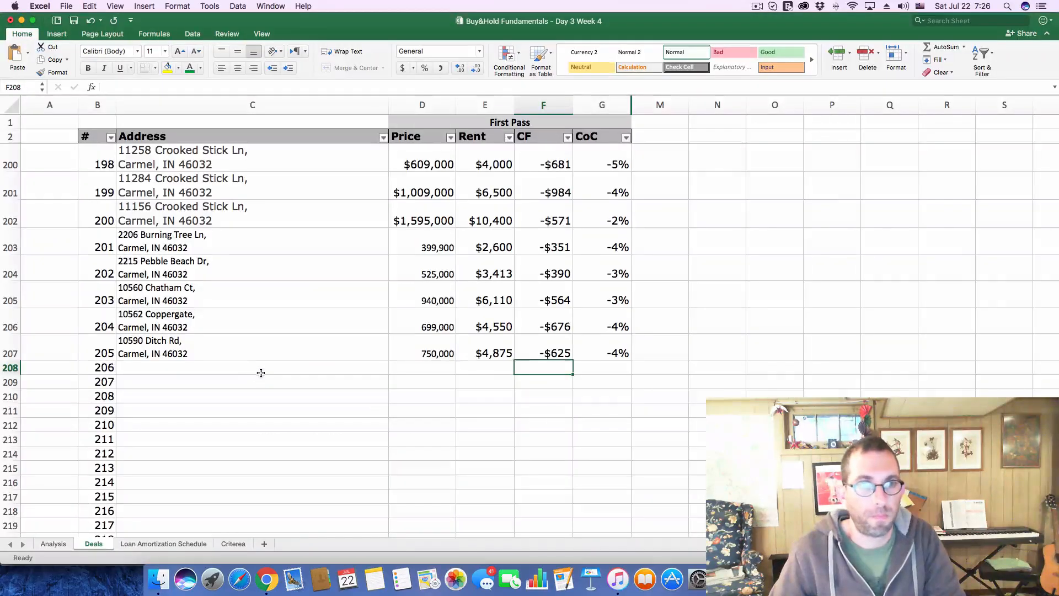
left_click(261, 373)
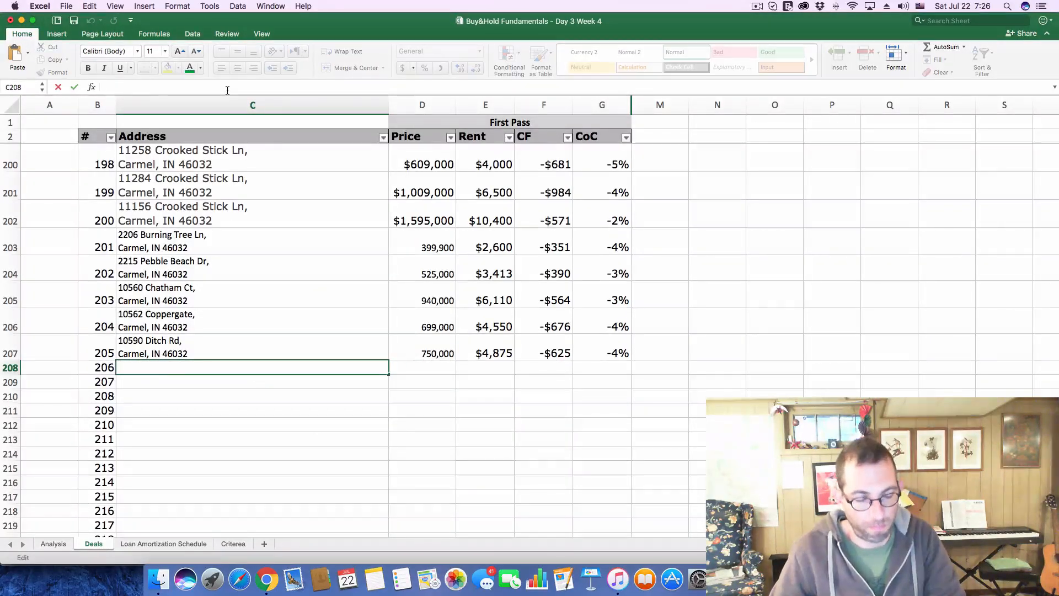
key("super+v")
key("Return")
Copy the Hyde Park listing's price of 1,099,900 from Zillow into the Price column of deal 206
key("super+Tab")
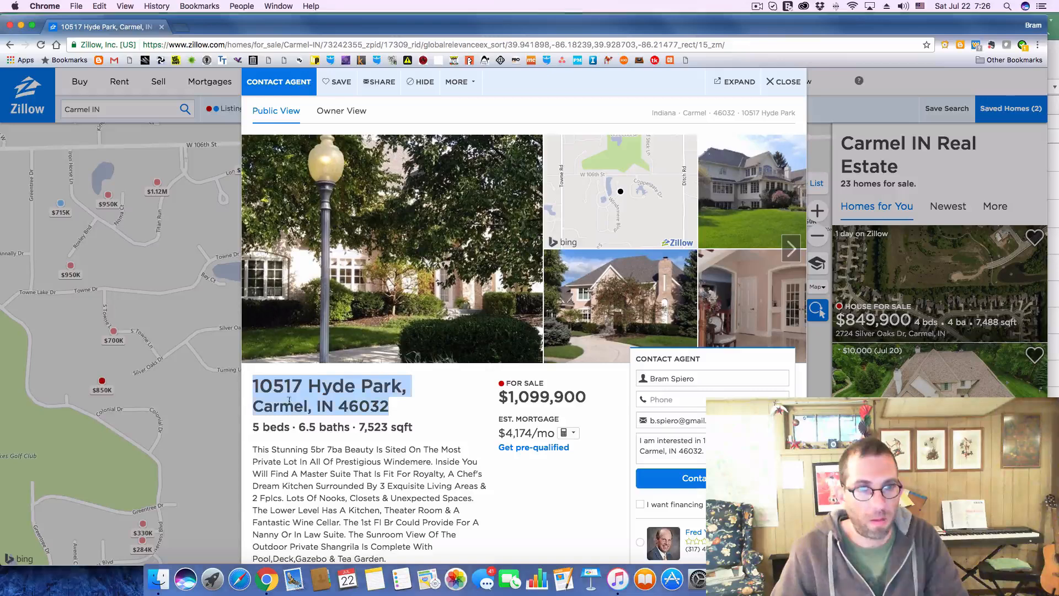
left_click_drag(508, 396, 583, 399)
key("super+c")
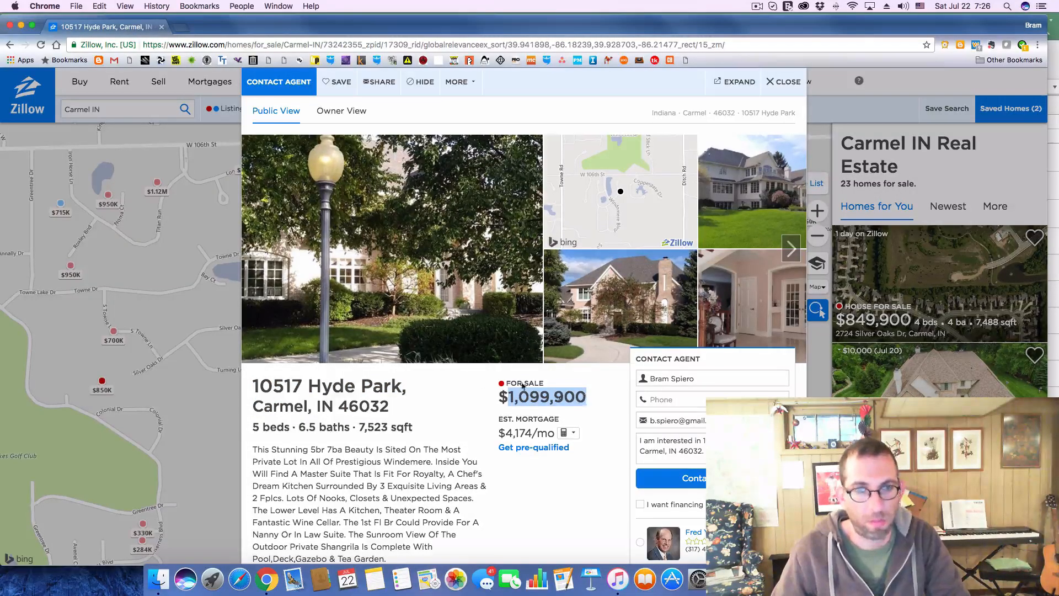
key("super+Tab")
left_click(430, 374)
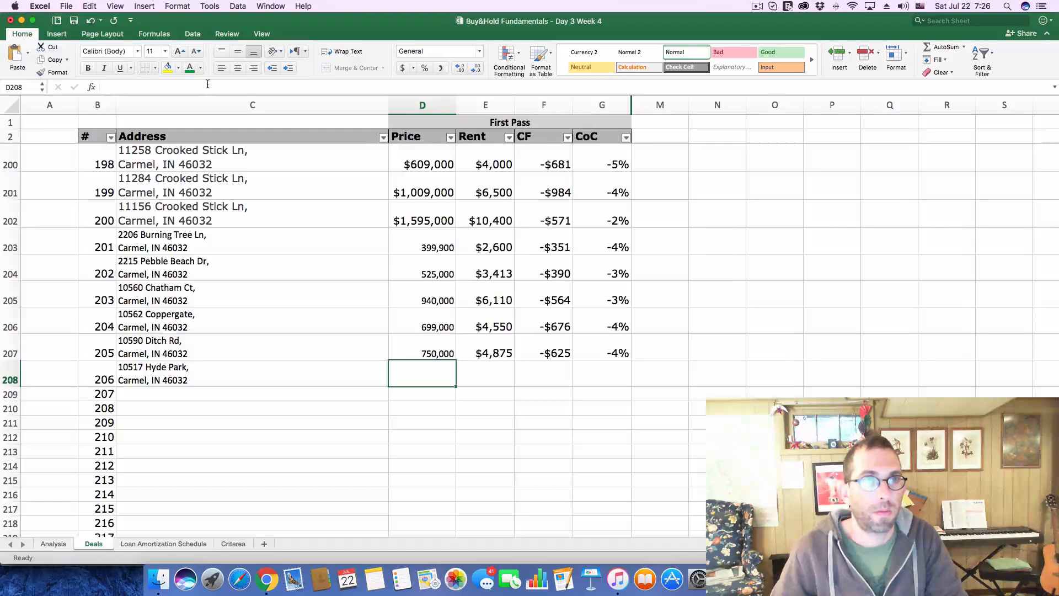
left_click(207, 83)
key("super+v")
key("Return")
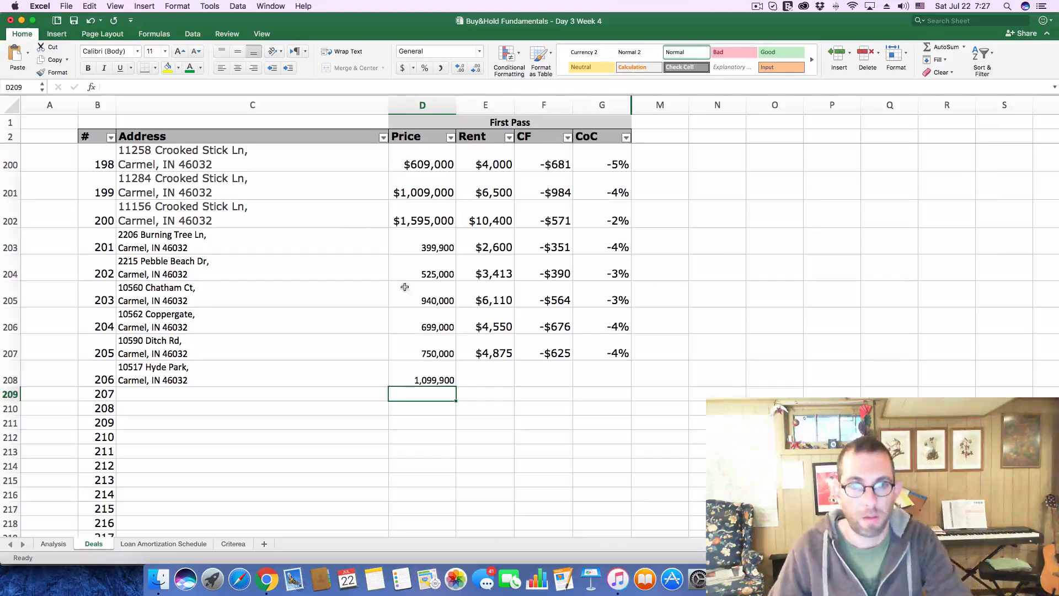
Enter a rent of 7150 for deal 206 on the Deals sheet
left_click(490, 381)
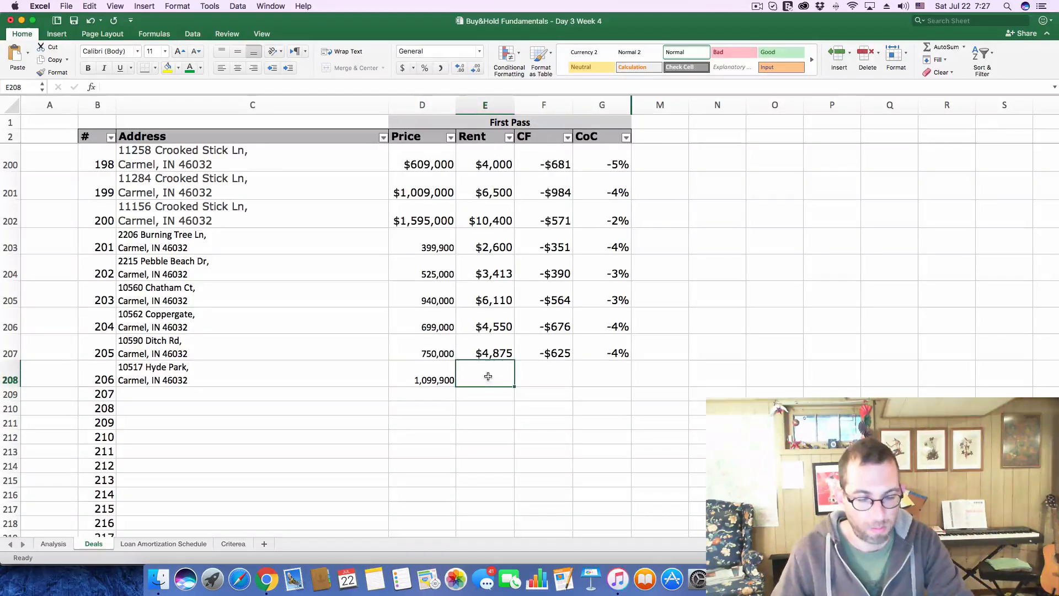
type("715")
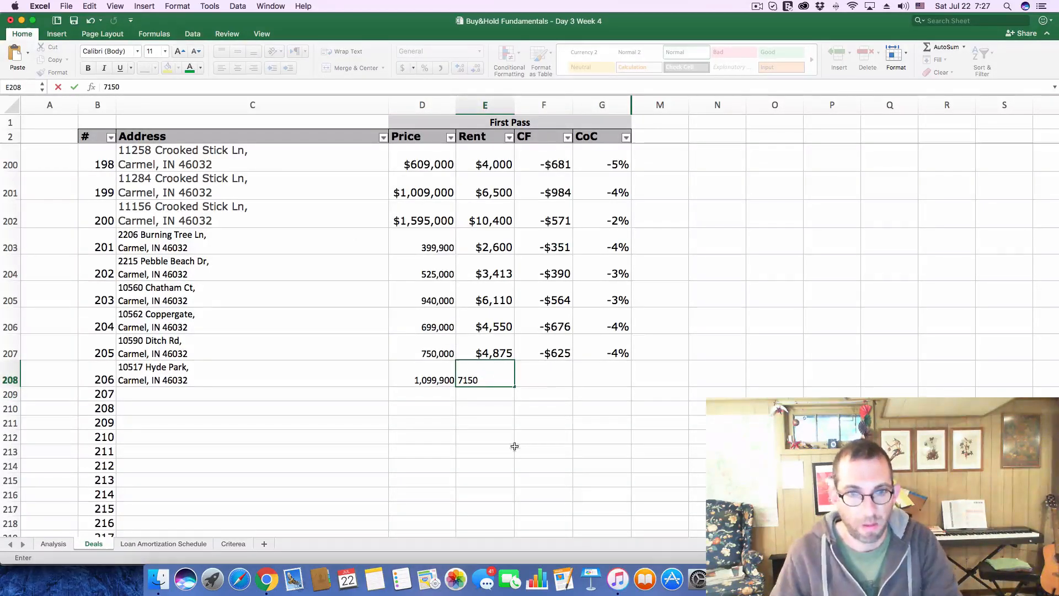
type("0")
key("Return")
Set the purchase price to $1,099,900 on the Analysis sheet
left_click(53, 543)
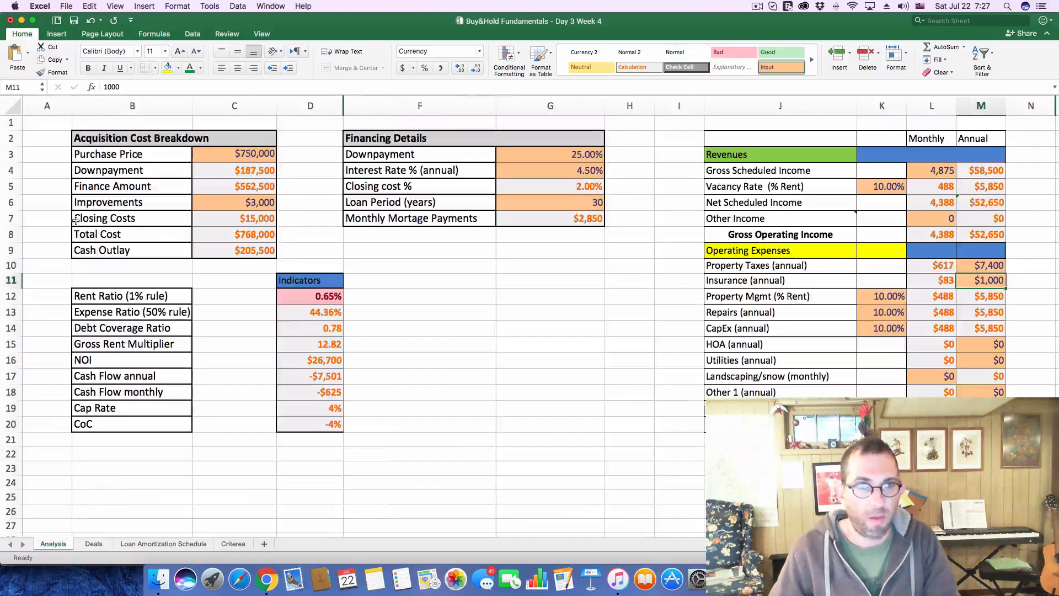
left_click(235, 154)
left_click_drag(191, 86, 39, 86)
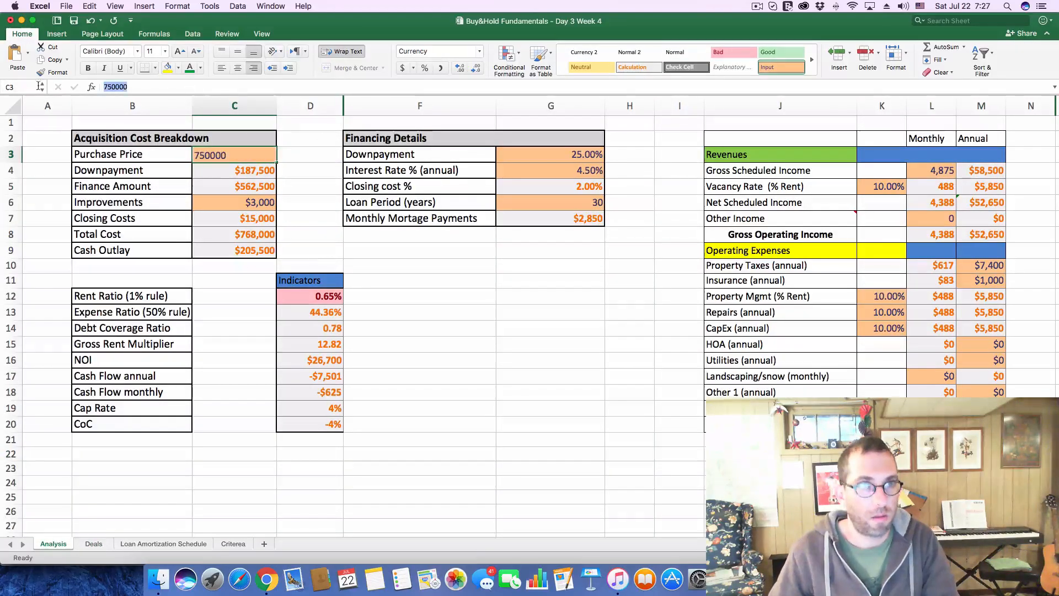
type("1,099,900")
key("Return")
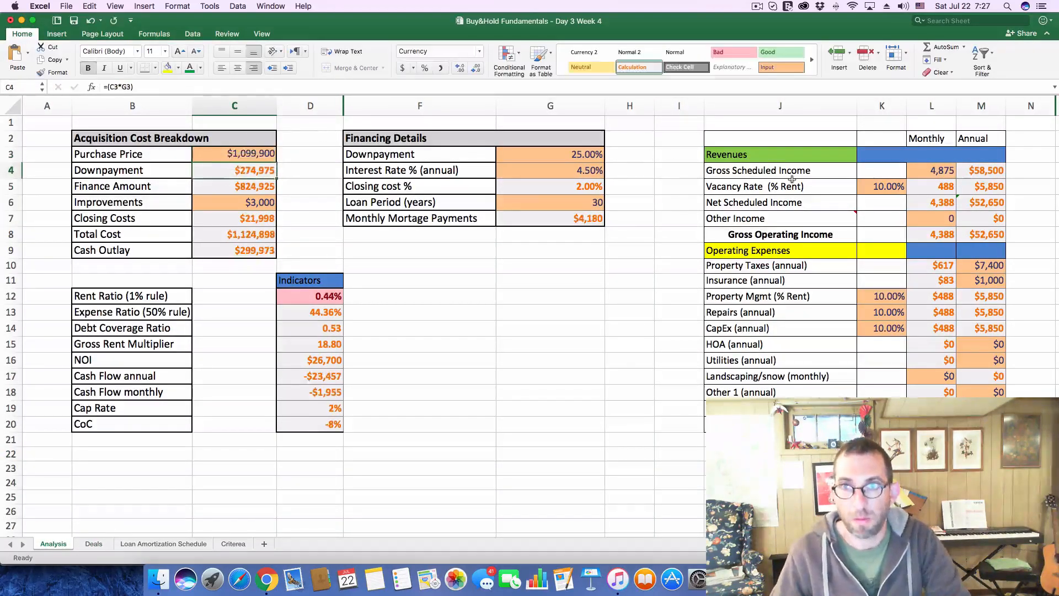
Set the monthly Gross Scheduled Income to 7,150 on the Analysis sheet
left_click(928, 176)
type("7")
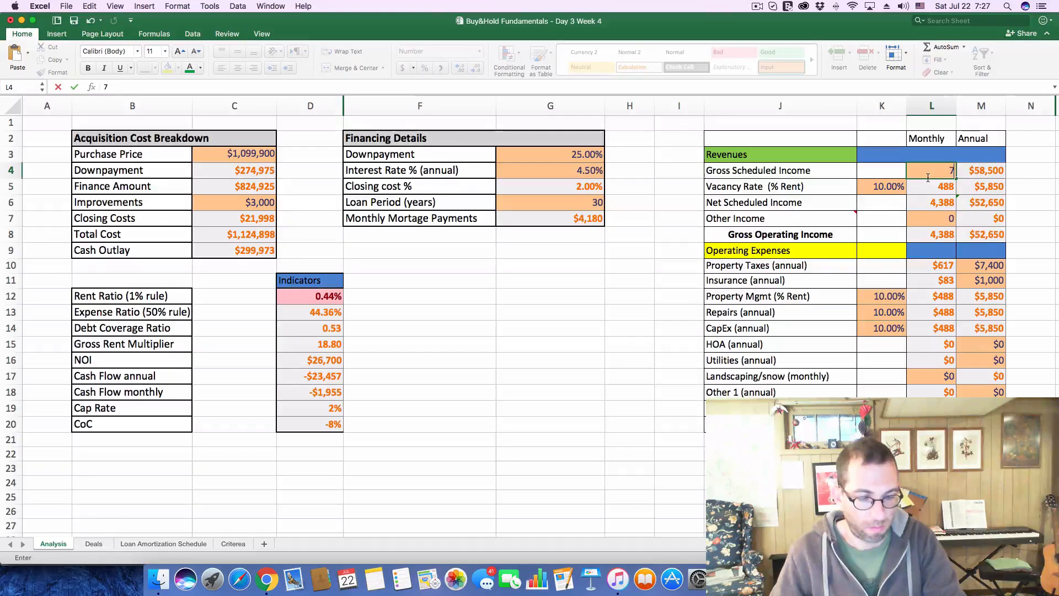
type("150")
key("Return")
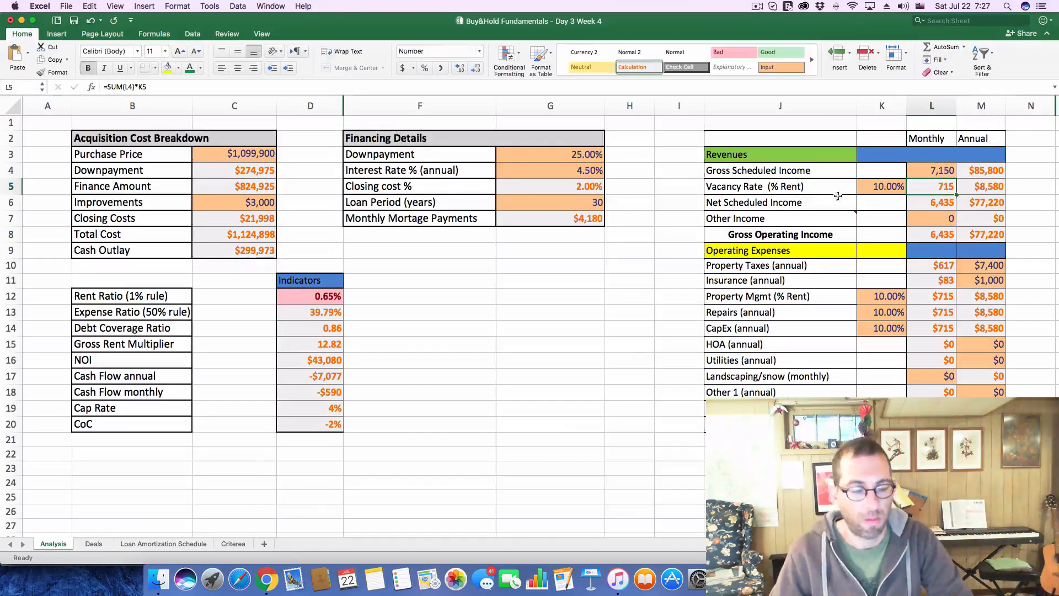
Check the Hyde Park listing's tax history on Zillow and set the annual Property Taxes to 7800 on the Analysis sheet
key("super+Tab")
scroll(499, 315, "down", 10)
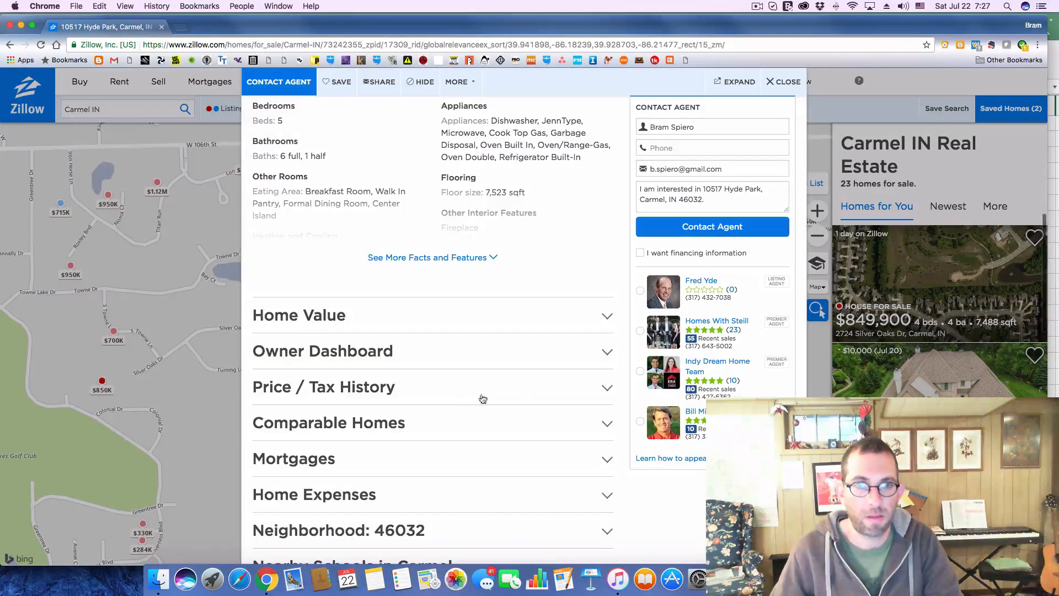
left_click(606, 389)
scroll(466, 397, "down", 6)
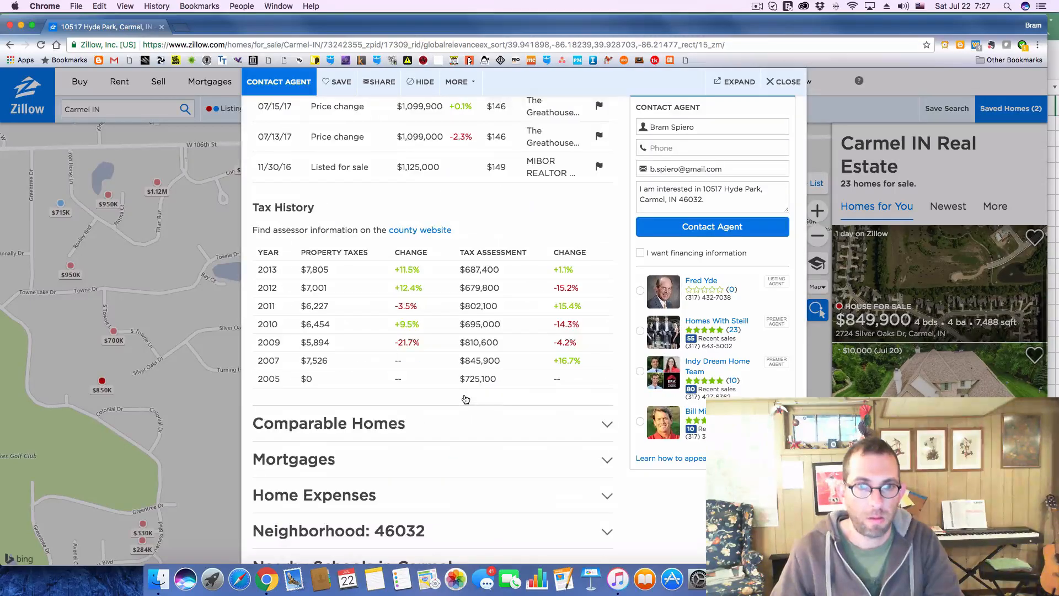
key("super+Tab")
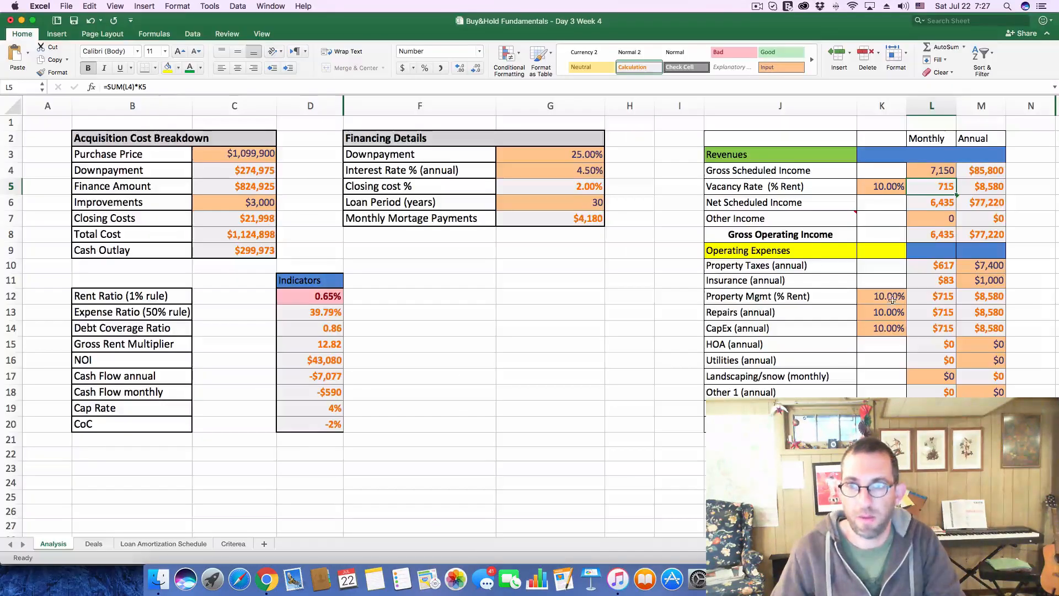
left_click(982, 266)
type("7800")
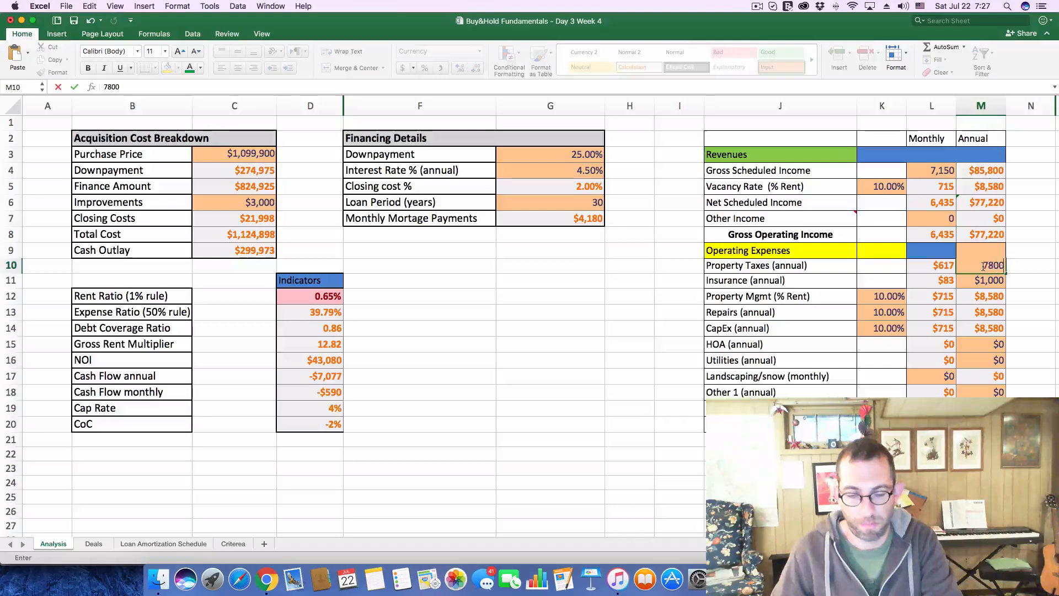
key("Return")
left_click(471, 387)
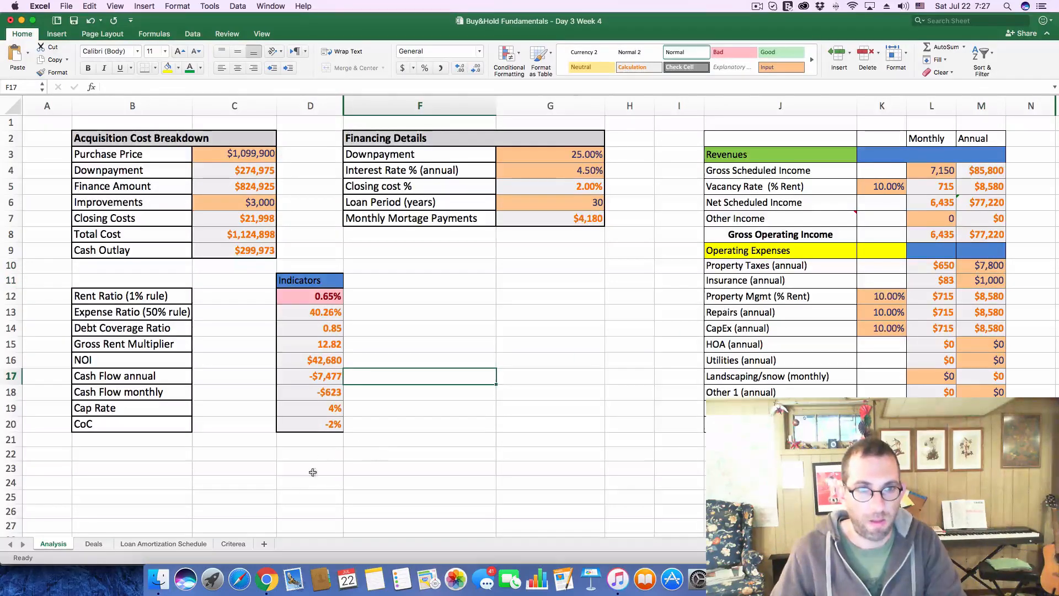
Log a cash flow of -623 and a CoC of -2% for deal 206 on the Deals sheet
left_click(93, 543)
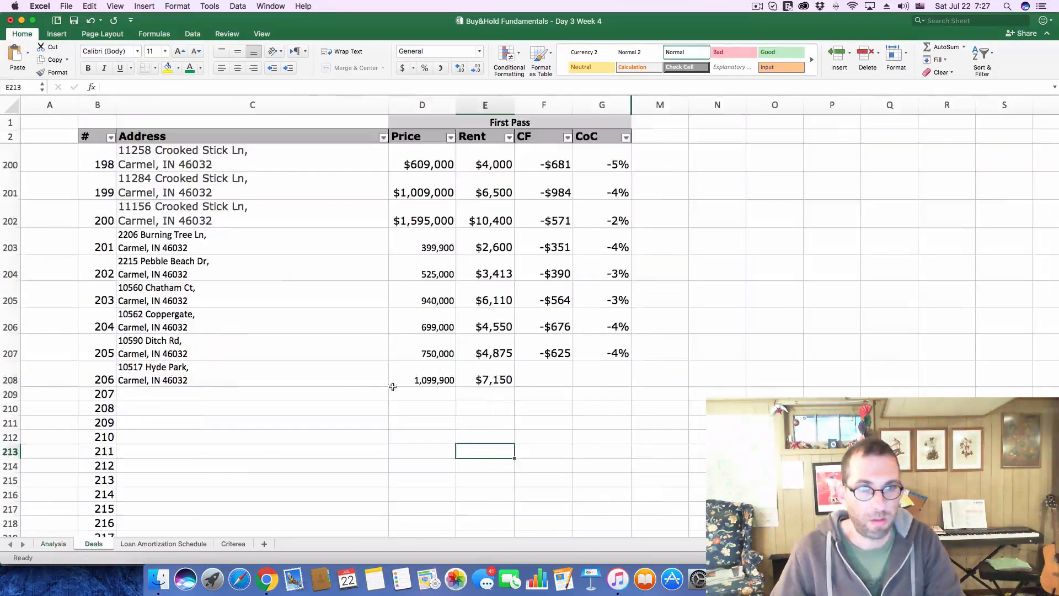
left_click(535, 384)
type("-")
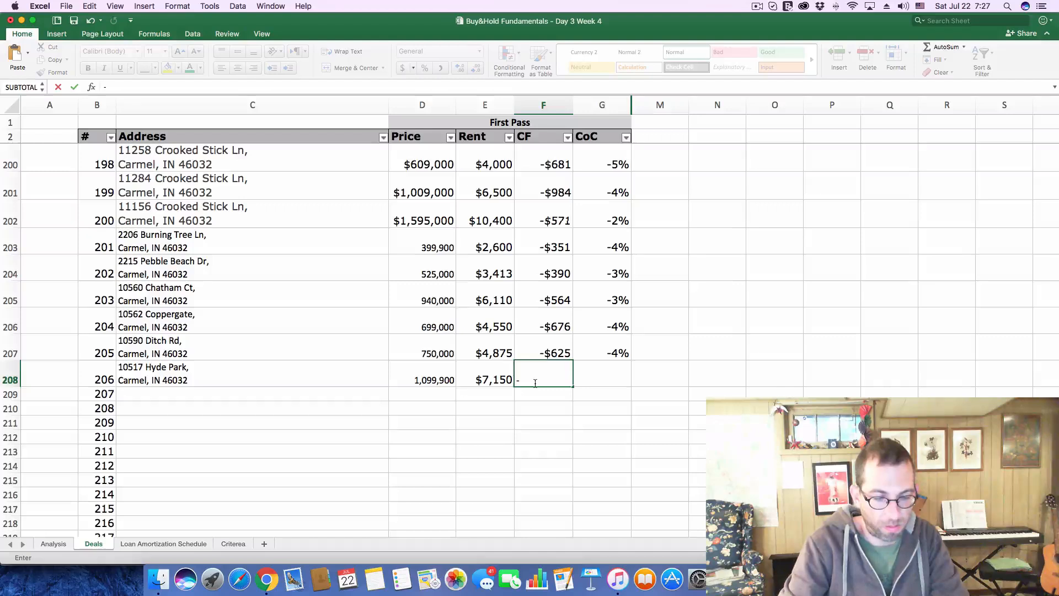
type("$623")
key("Tab")
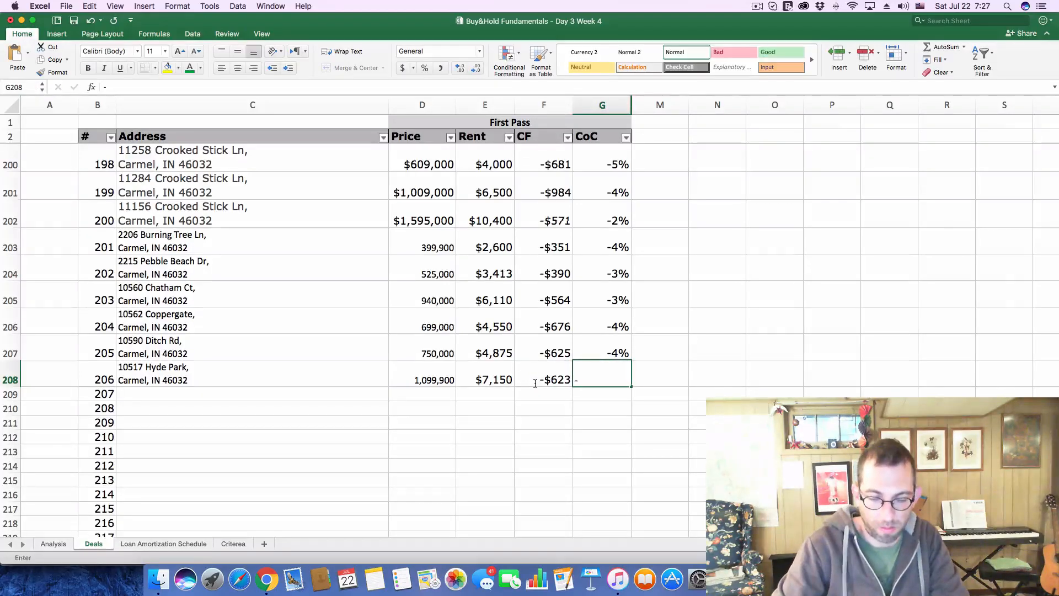
type("-.02")
key("Return")
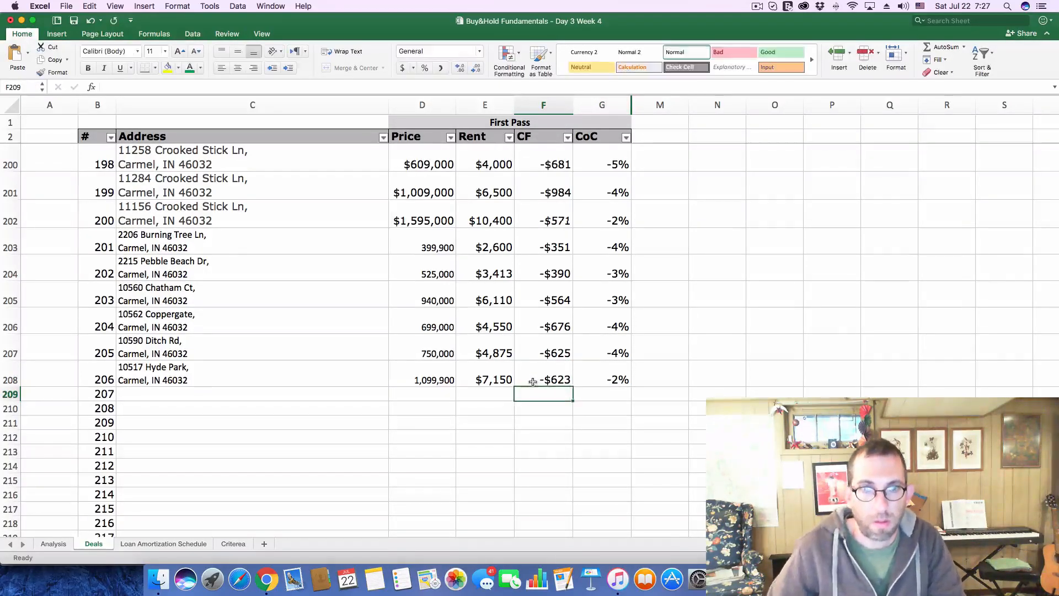
Switch to Zillow, close the Hyde Park listing and try to open the $950K listing beside the pond
left_click(66, 544)
key("super+Tab")
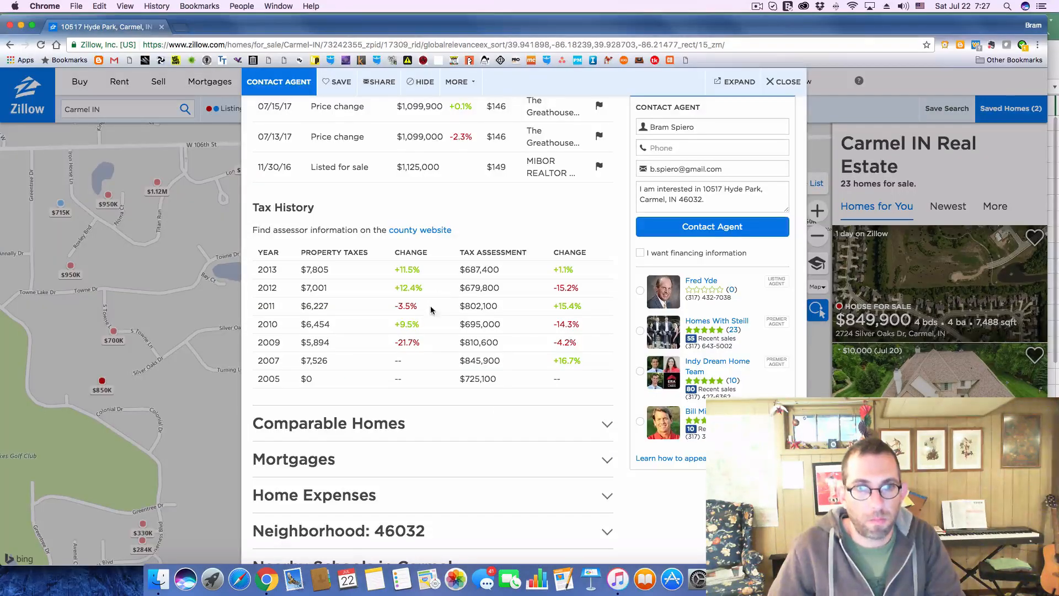
left_click(775, 84)
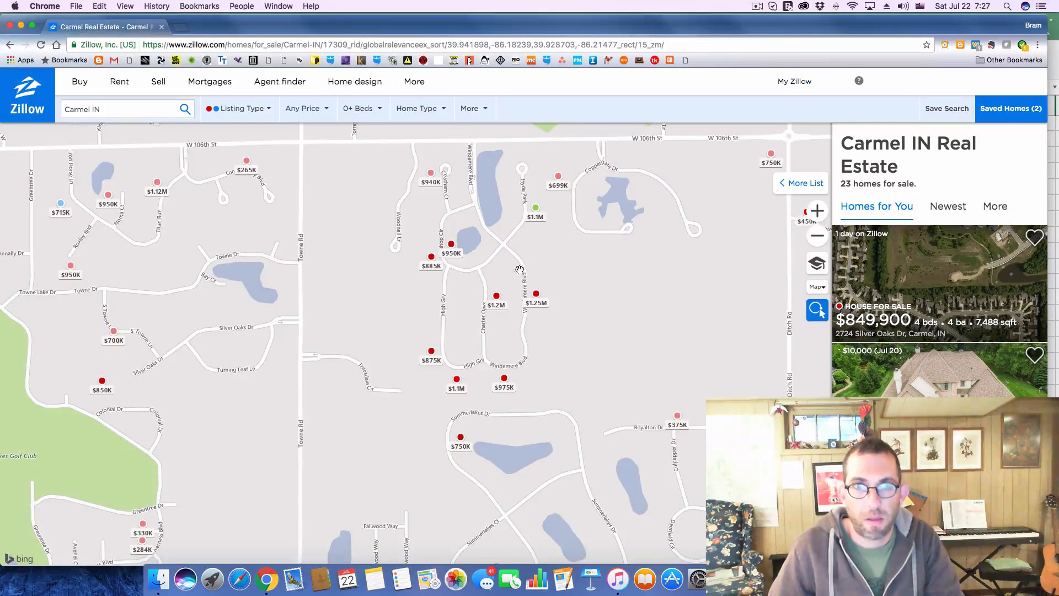
left_click(451, 245)
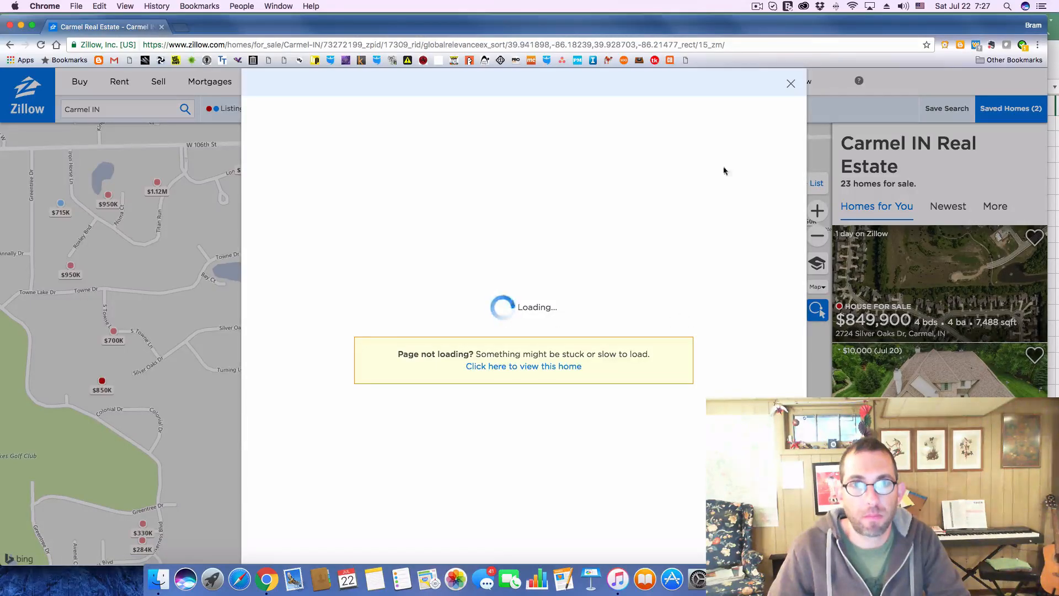
left_click(792, 89)
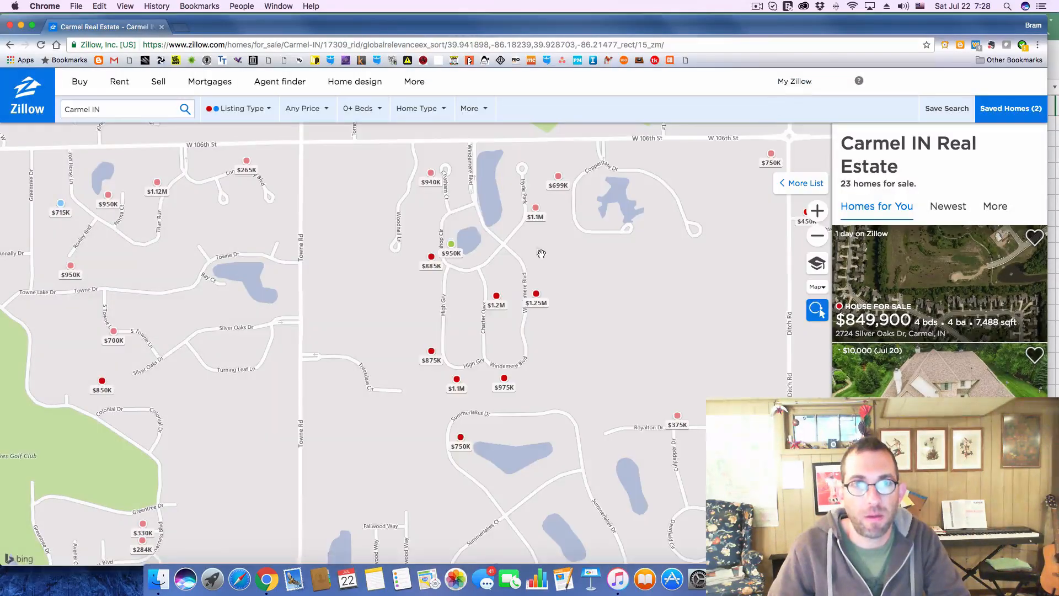
Open the $950K listing beside the pond in a separate browser tab and show it
left_click(458, 248)
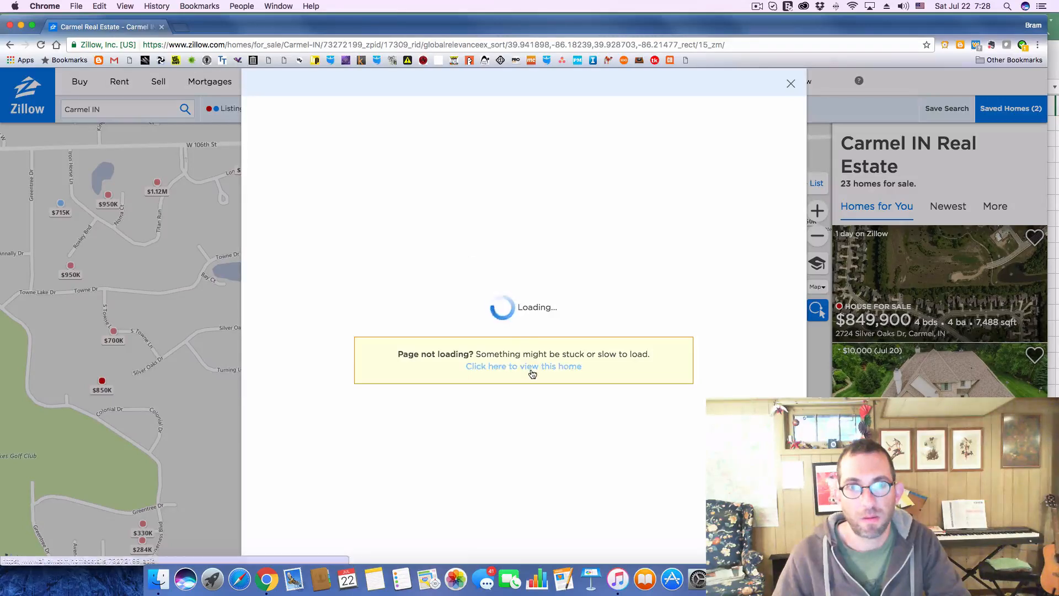
right_click(539, 371)
left_click(558, 372)
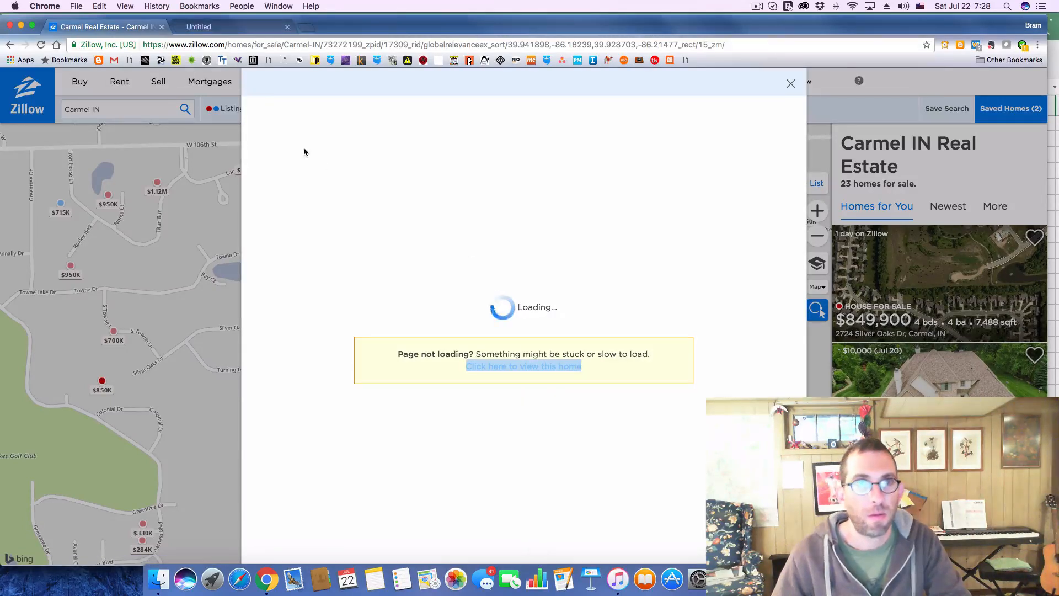
left_click(235, 31)
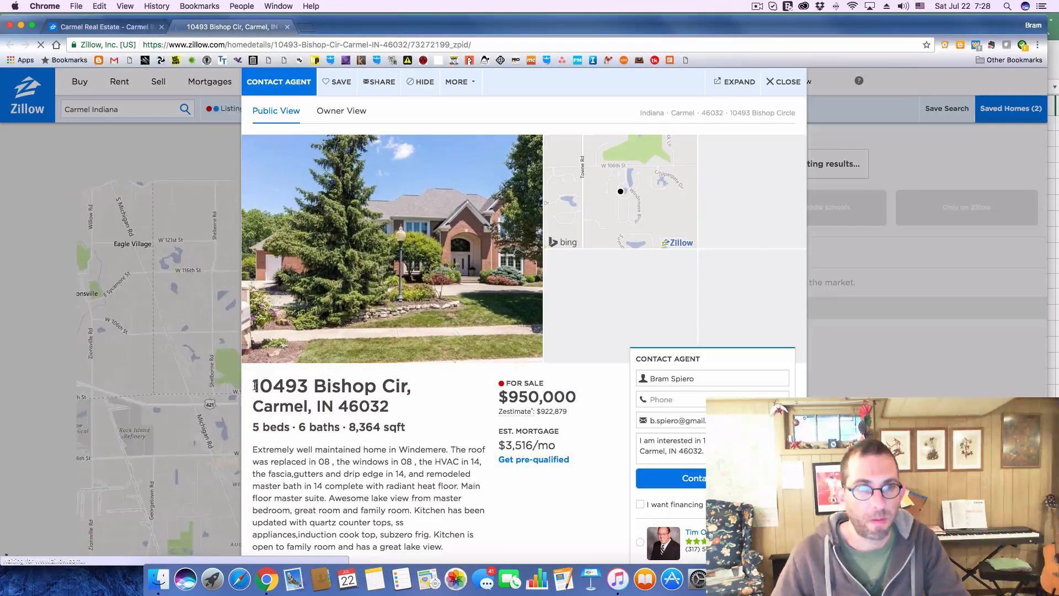
Copy the $950K Bishop Cir listing's address from Zillow into the Address cell of deal 207 on the Excel Deals sheet
left_click_drag(254, 386, 397, 412)
key("super+c")
key("super+Tab")
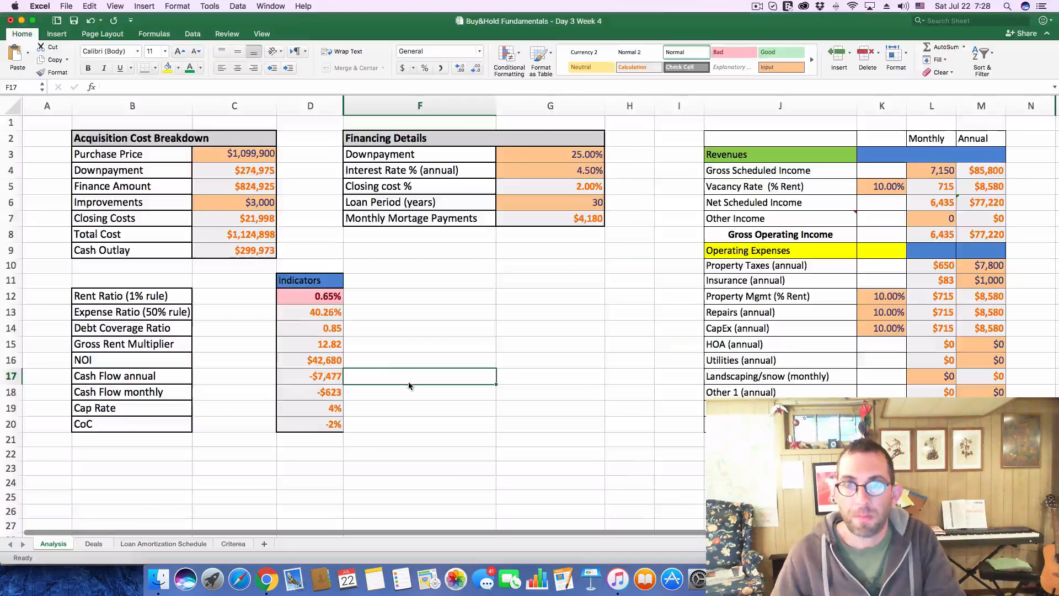
left_click(92, 544)
left_click(180, 398)
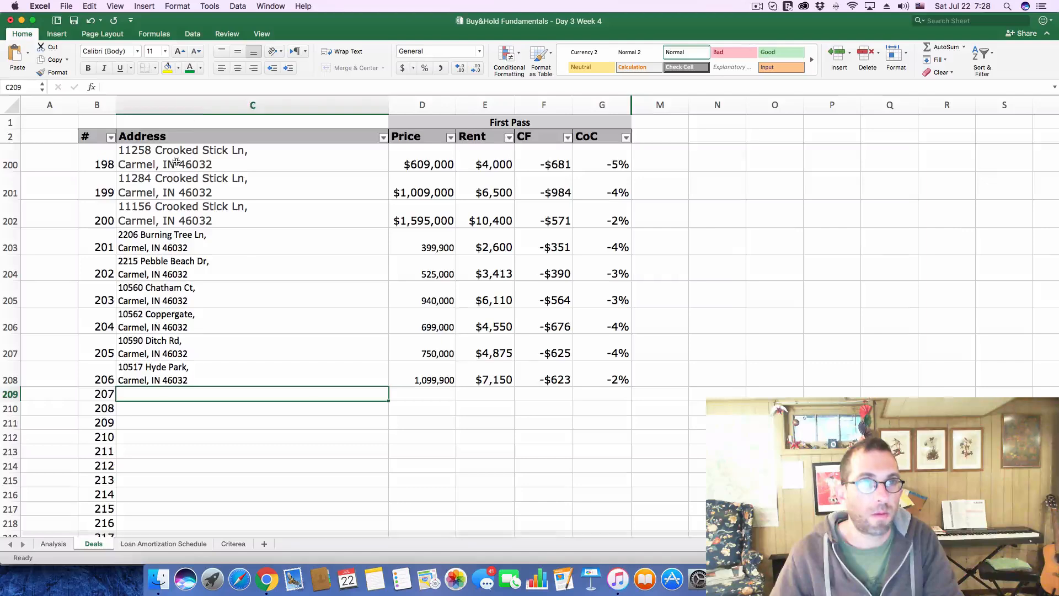
key("super+v")
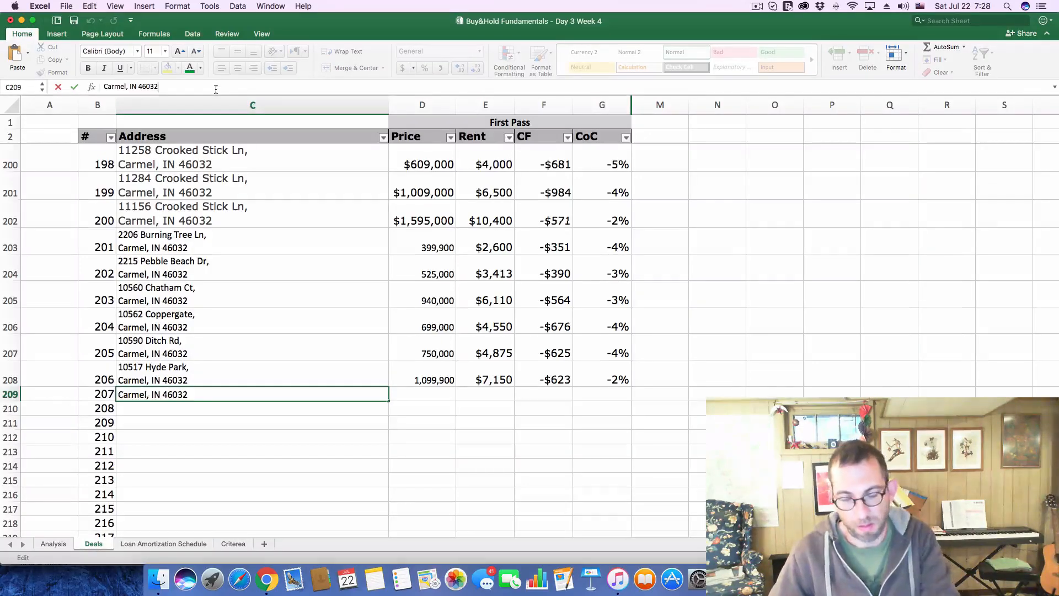
key("Return")
Copy the asking price of 950,000 from the Zillow listing into the Price cell of deal 207
key("super+Tab")
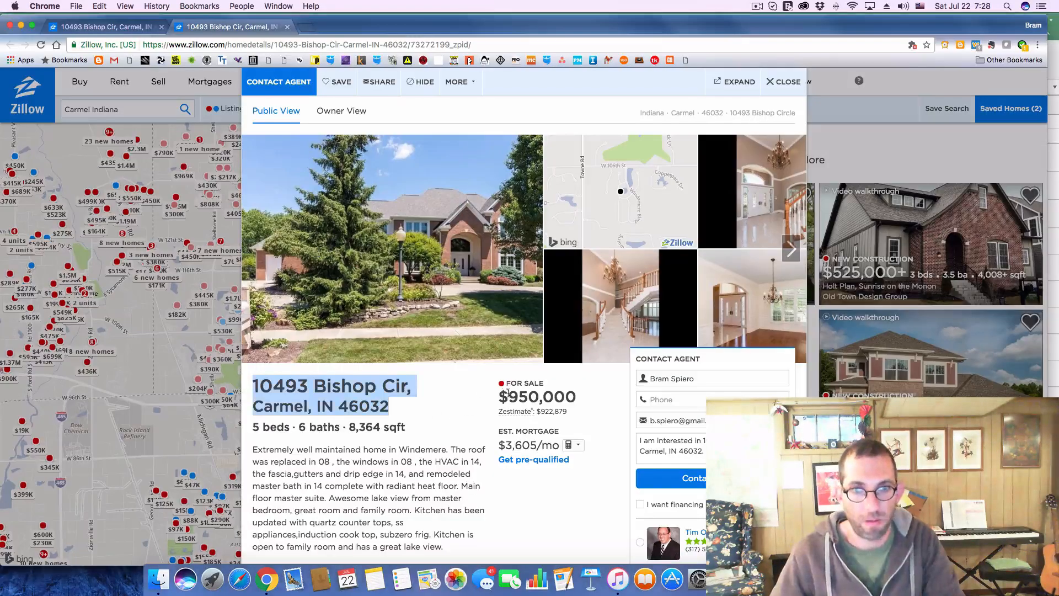
left_click_drag(511, 394, 577, 393)
key("super+c")
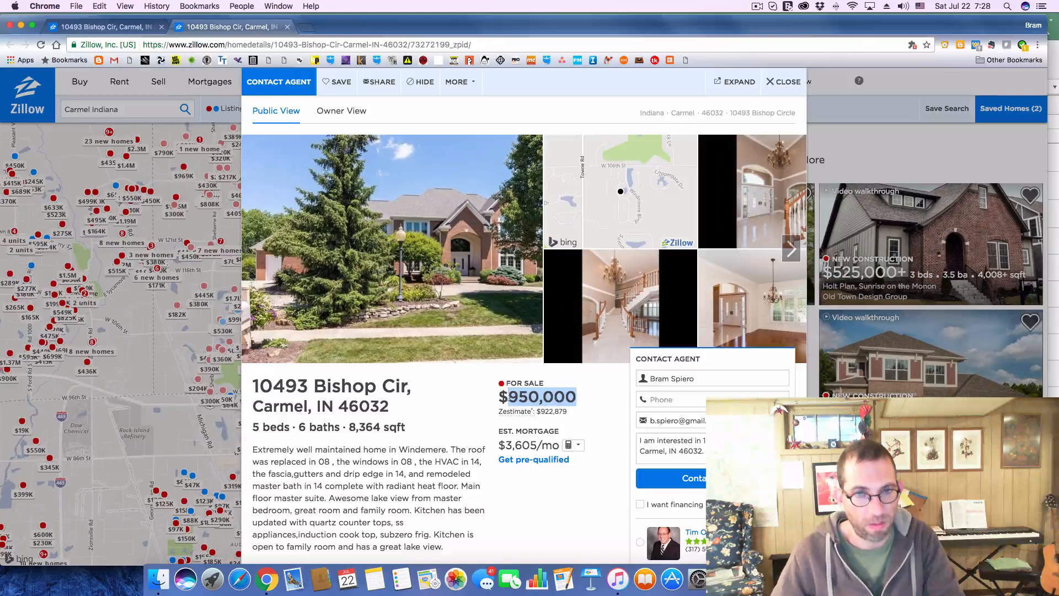
key("super+Tab")
left_click(411, 397)
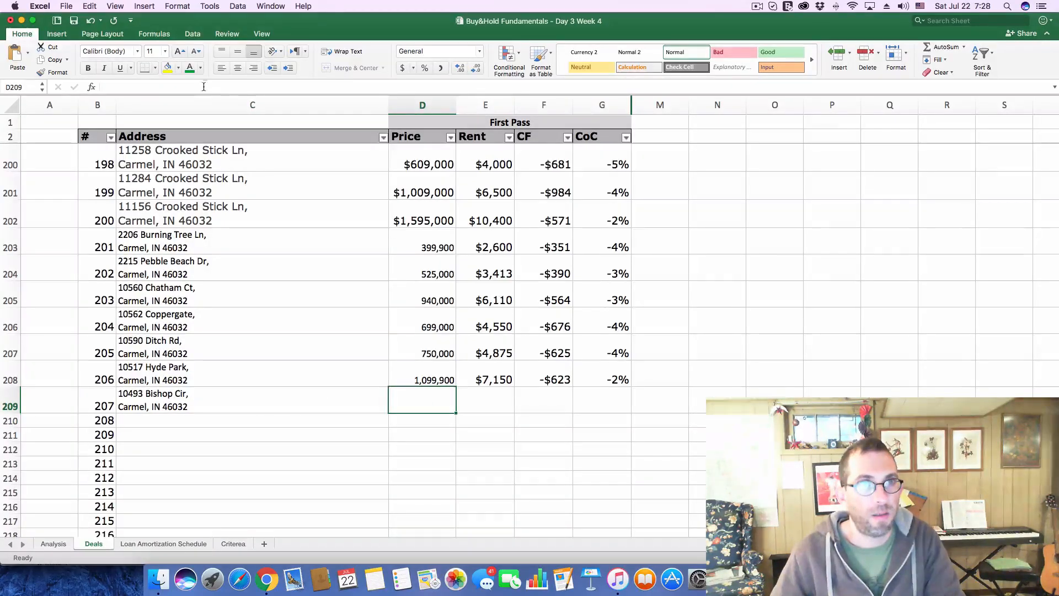
key("super+v")
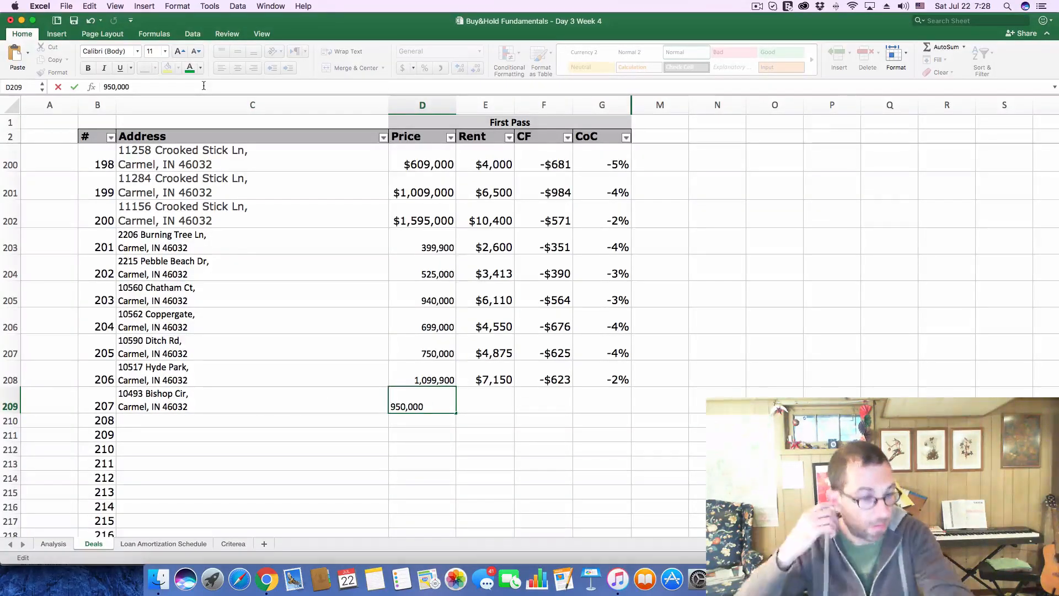
key("Return")
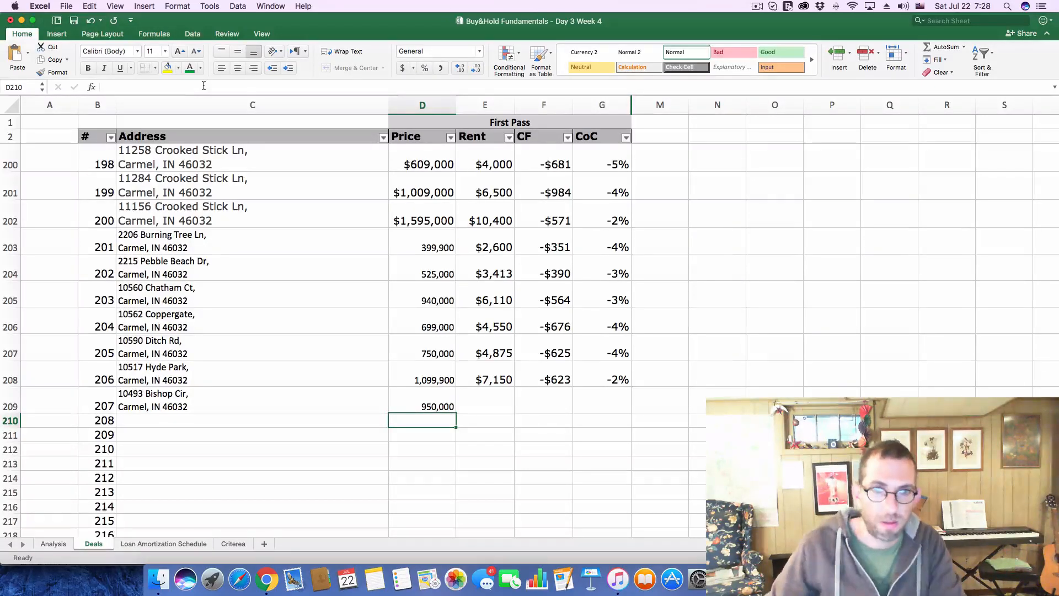
Enter a rent of 6120 for deal 207 on the Deals sheet
left_click(500, 398)
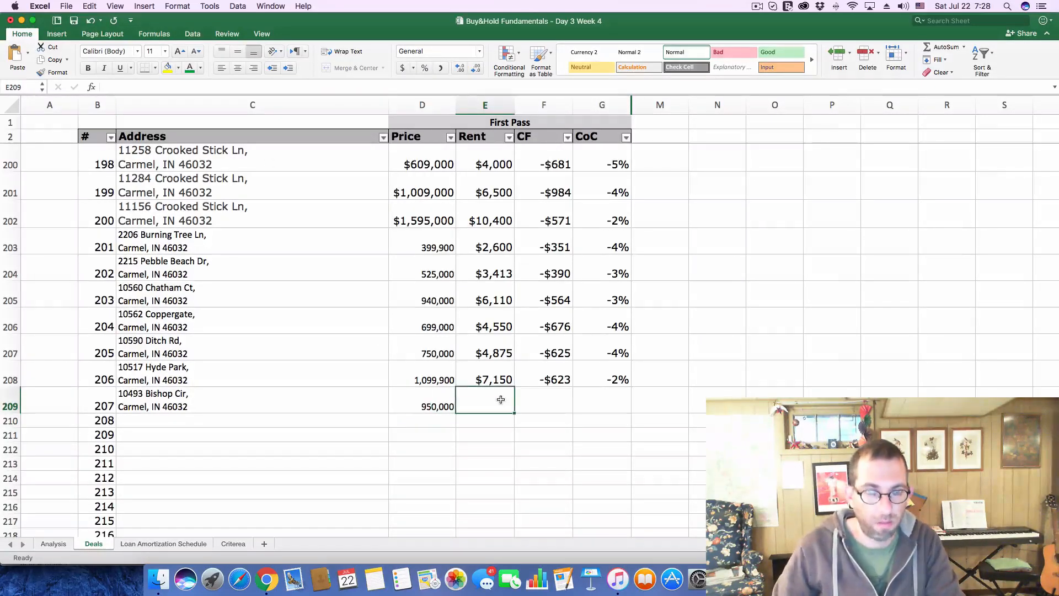
type("61")
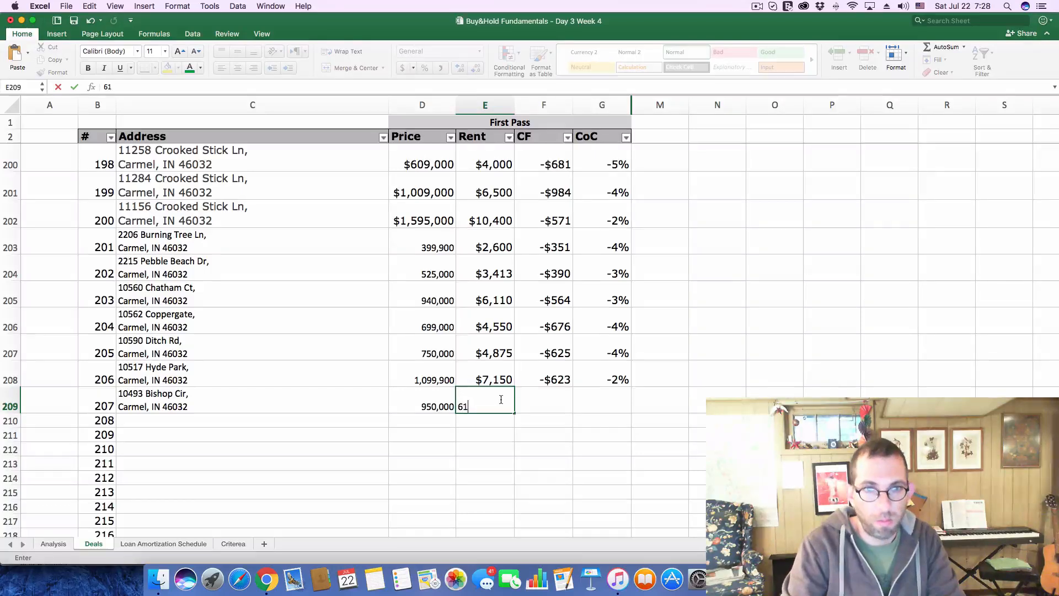
type("1")
key("BackSpace")
type("2")
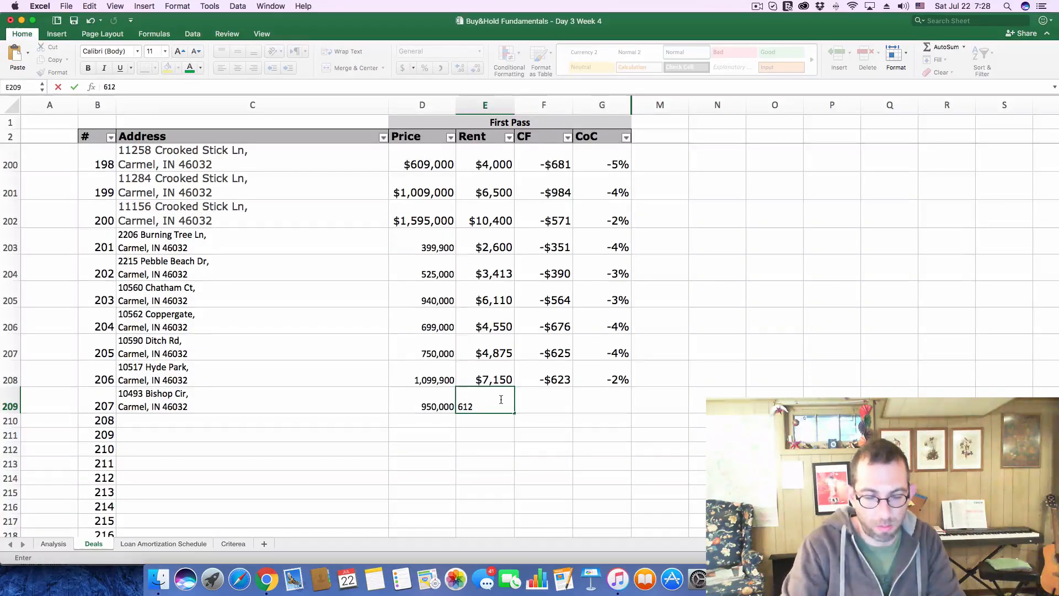
type("0")
key("Return")
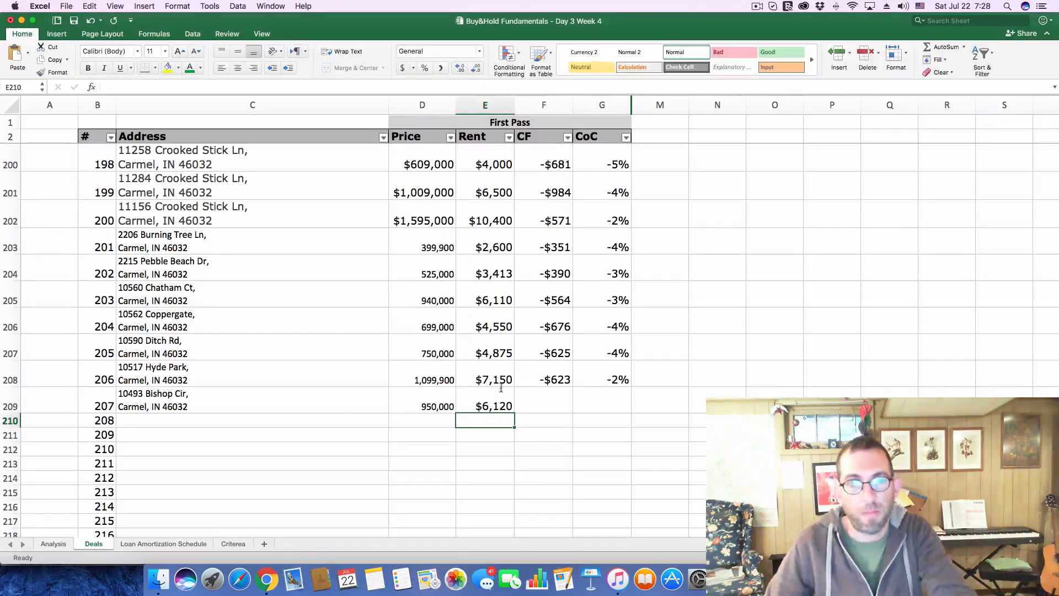
Copy deal 207's price of 950,000 into the Purchase Price on the Analysis sheet
left_click(425, 397)
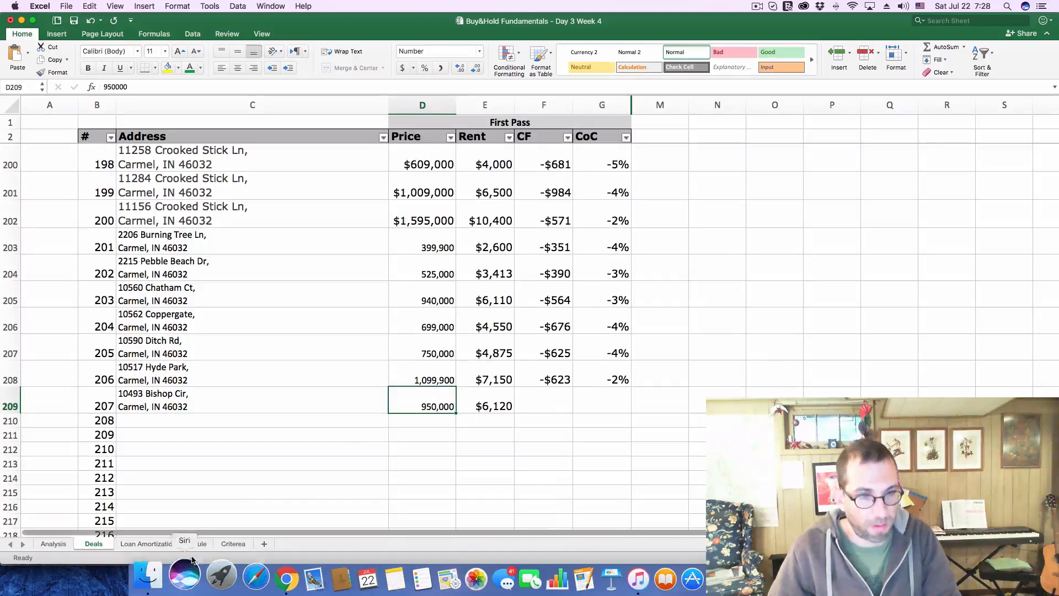
left_click(60, 548)
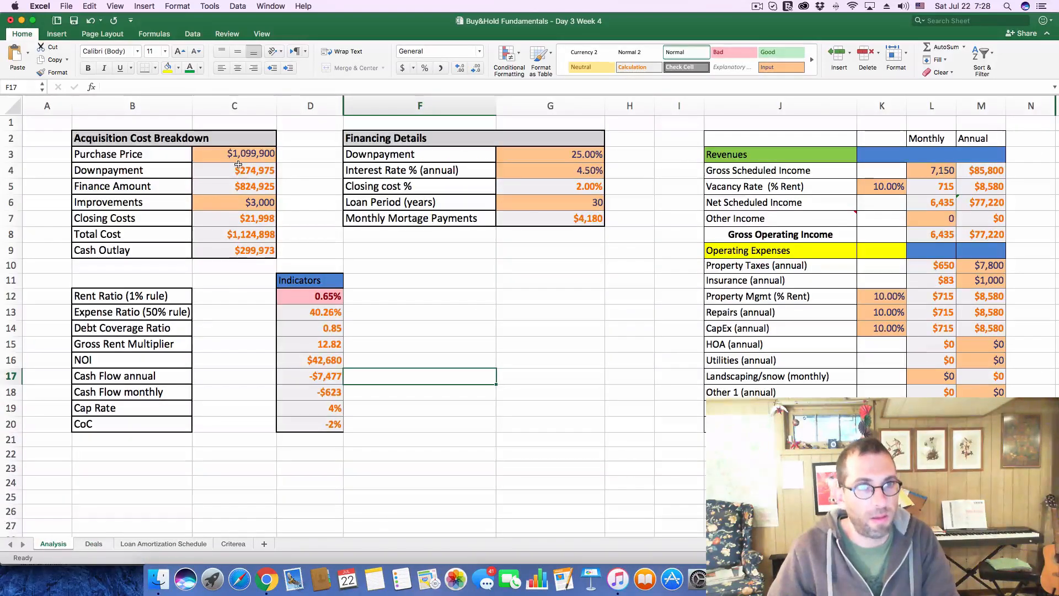
left_click(240, 158)
double_click(203, 88)
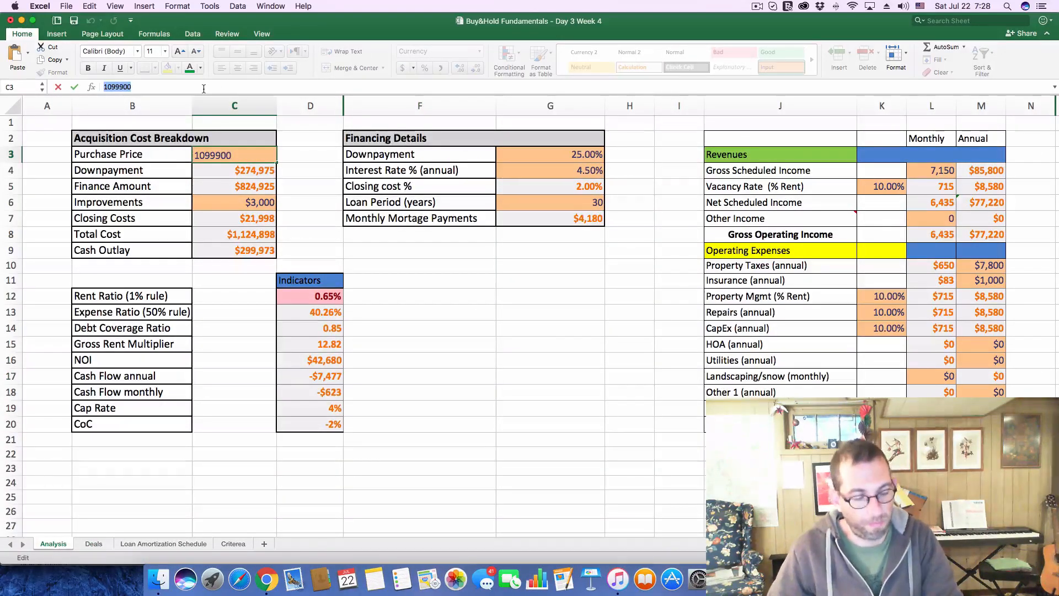
key("super+c")
key("super+v")
key("Return")
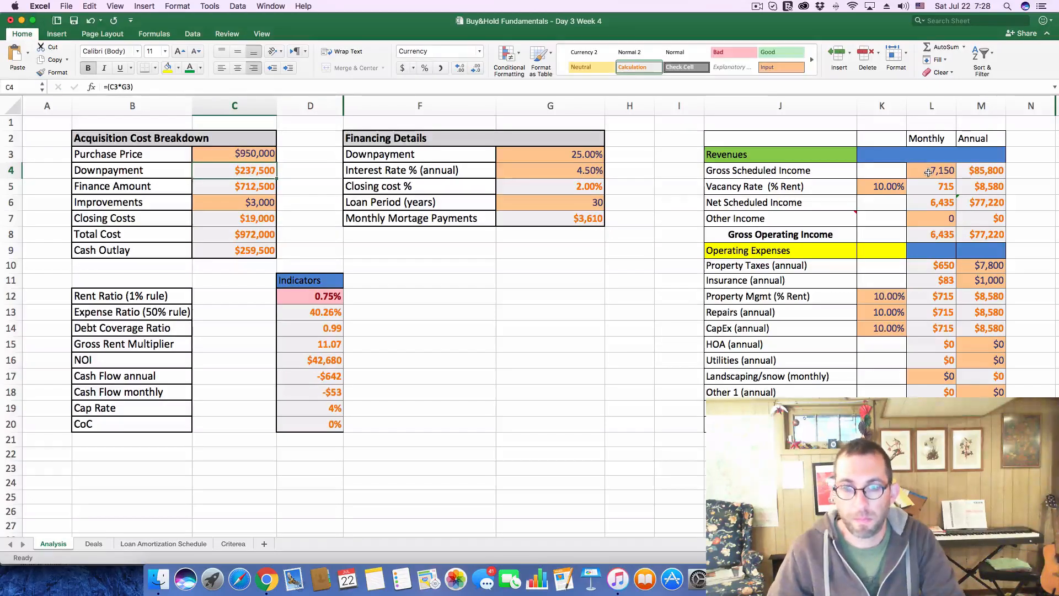
Set the monthly Gross Scheduled Income to 6120 on the Analysis sheet
left_click(928, 173)
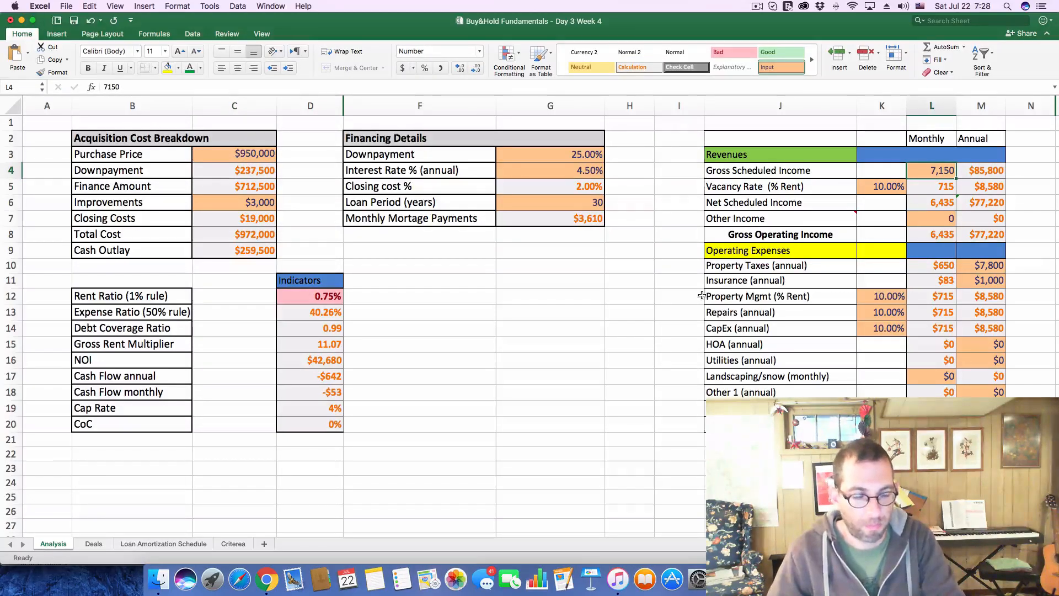
type("6120")
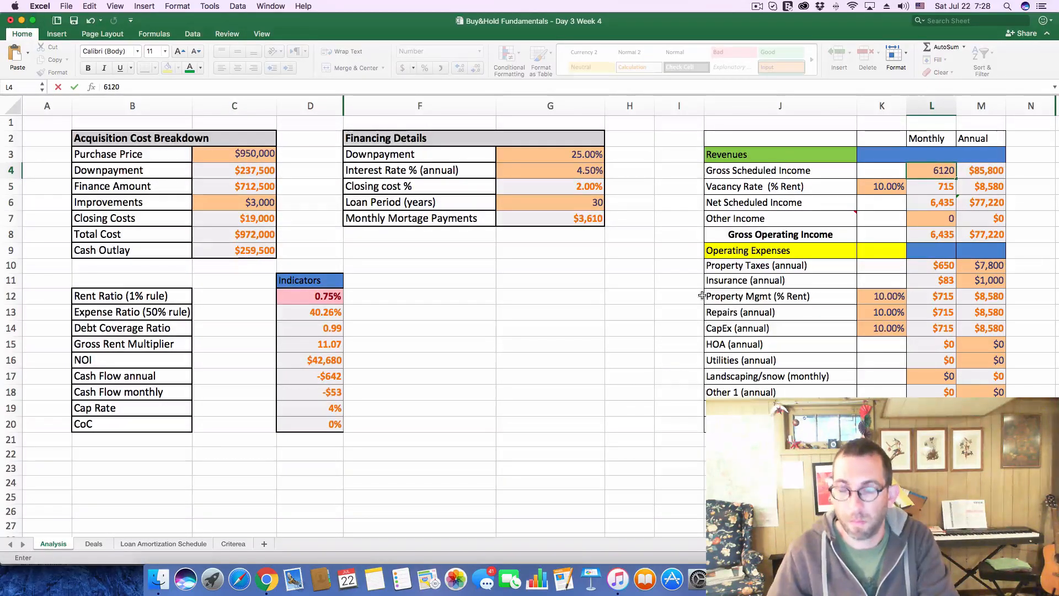
key("Return")
Check the Bishop Cir listing's tax history on Zillow and set the annual Property Taxes to 8250 on the Analysis sheet
key("super+Tab")
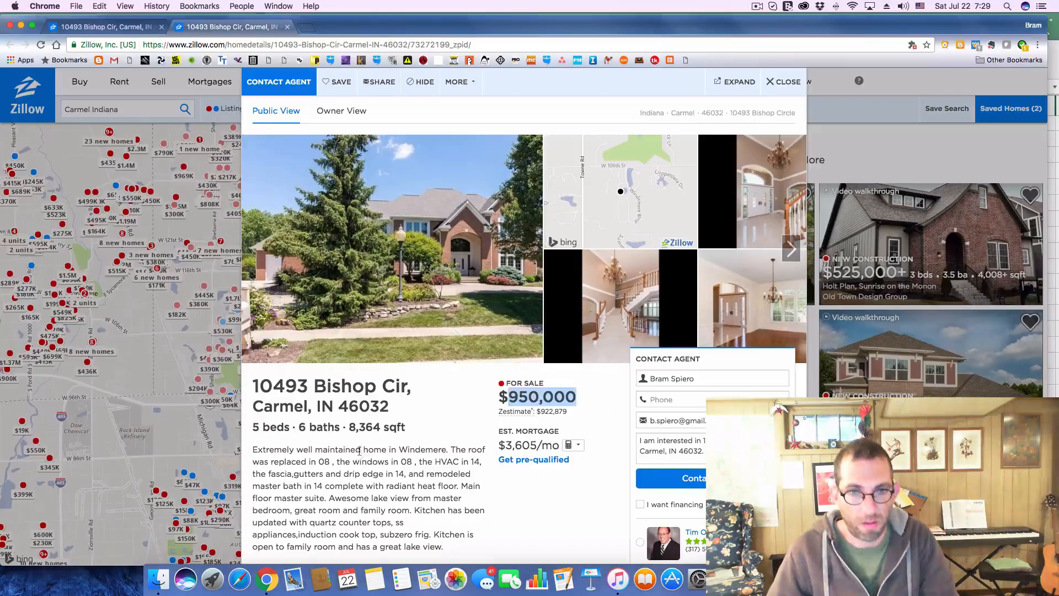
scroll(386, 446, "down", 15)
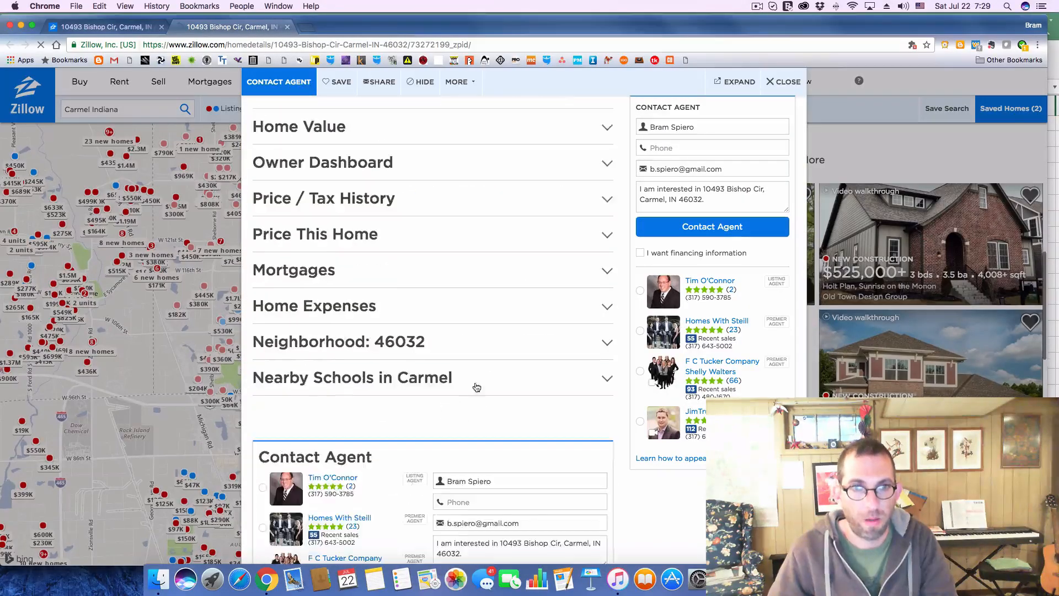
left_click(607, 199)
scroll(436, 386, "down", 5)
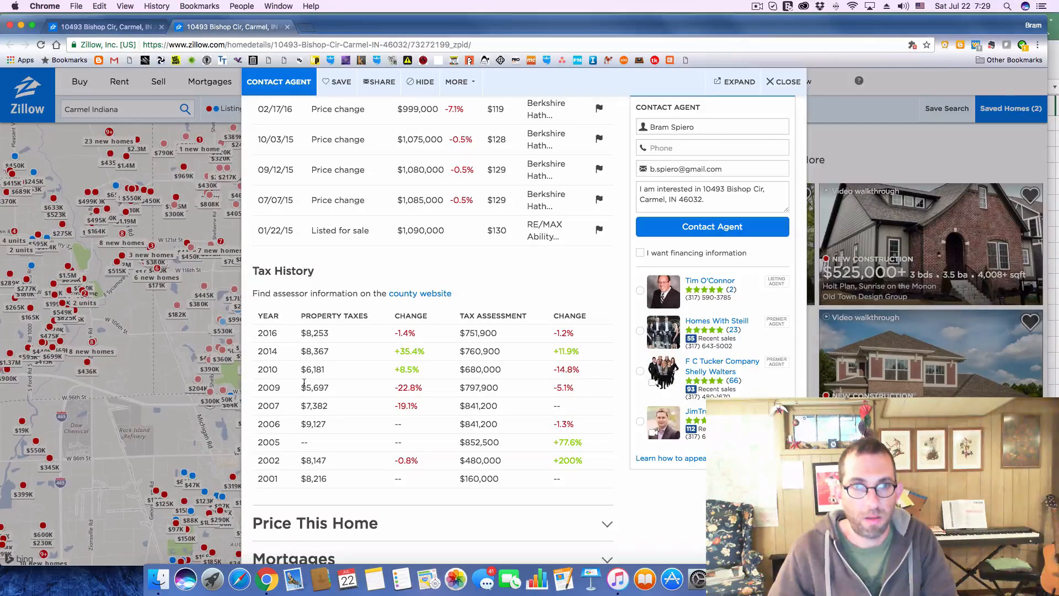
key("super+Tab")
left_click(989, 265)
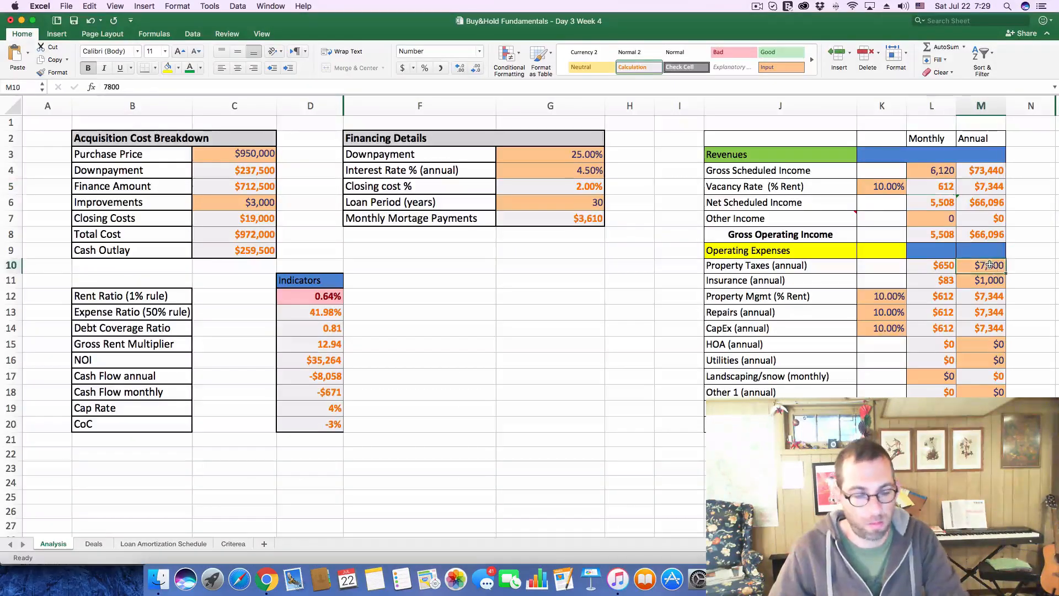
type("8250")
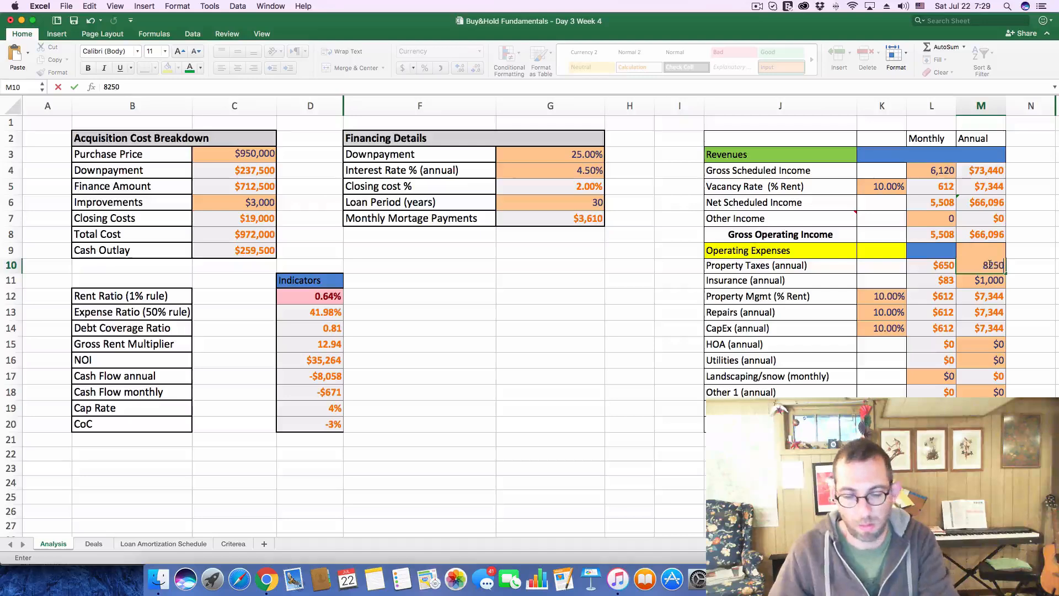
key("Return")
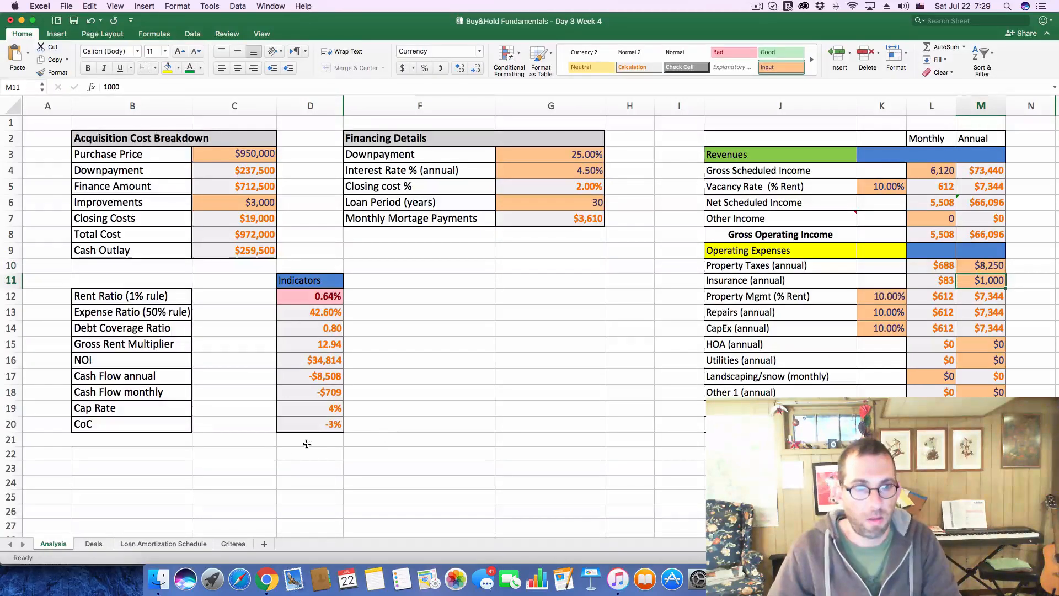
Log a cash flow of -709 and a CoC of -3% for deal 207 on the Deals sheet
left_click(93, 544)
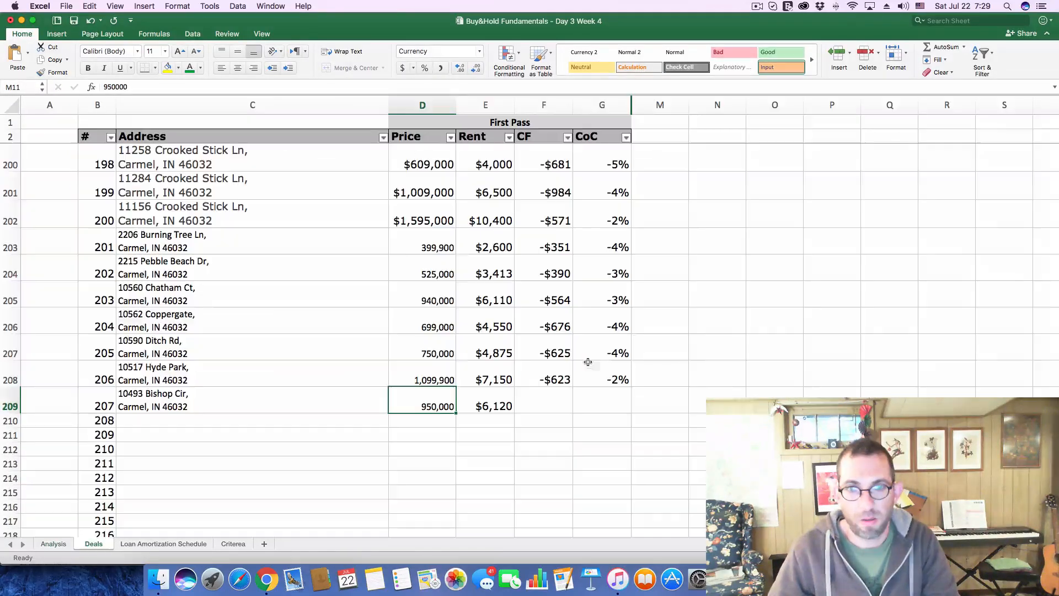
left_click(549, 398)
type("-")
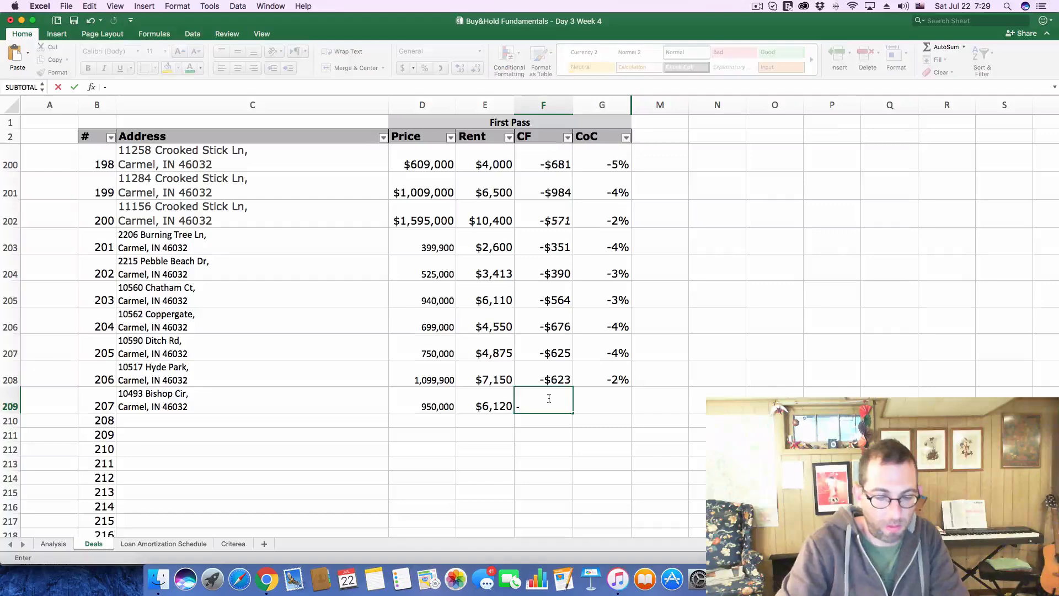
type("$709")
key("Tab")
type("-")
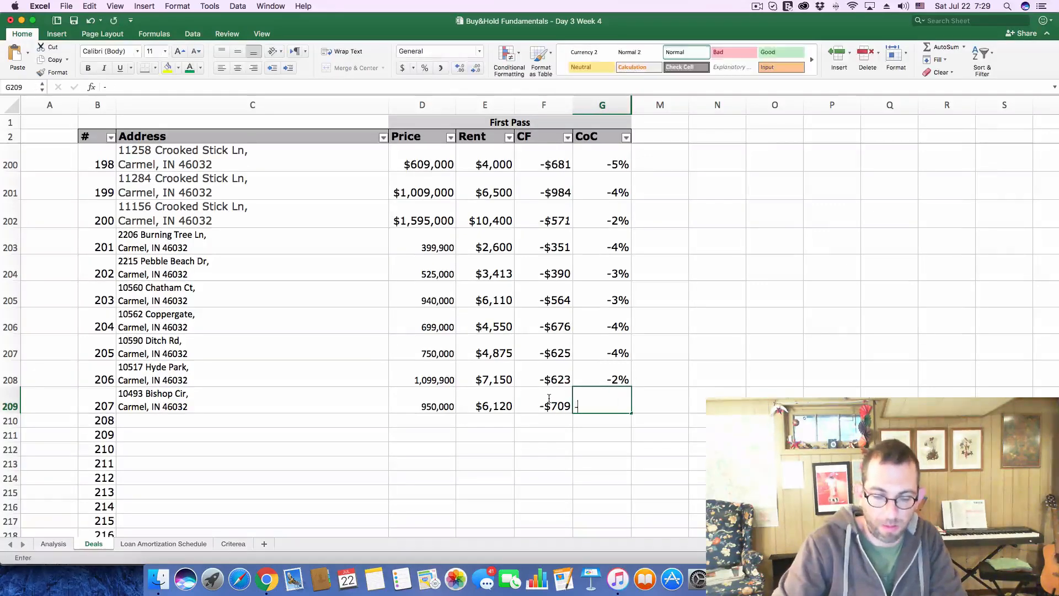
type(".0")
key("Escape")
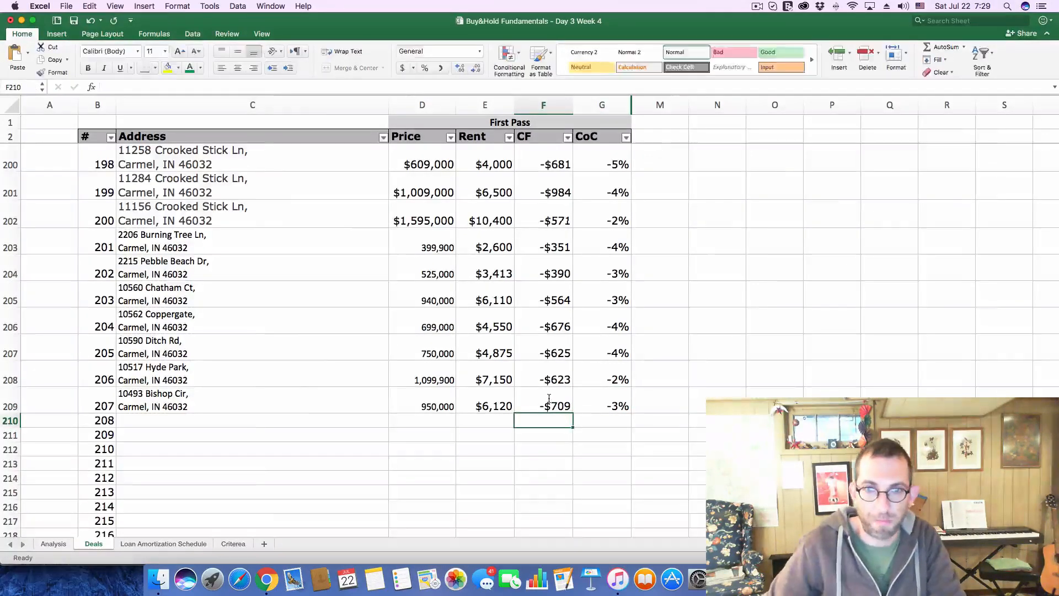
Switch to Zillow, close the $950K listing and its extra tab, and open the $885K listing southwest of the pond
key("super+Tab")
left_click(782, 84)
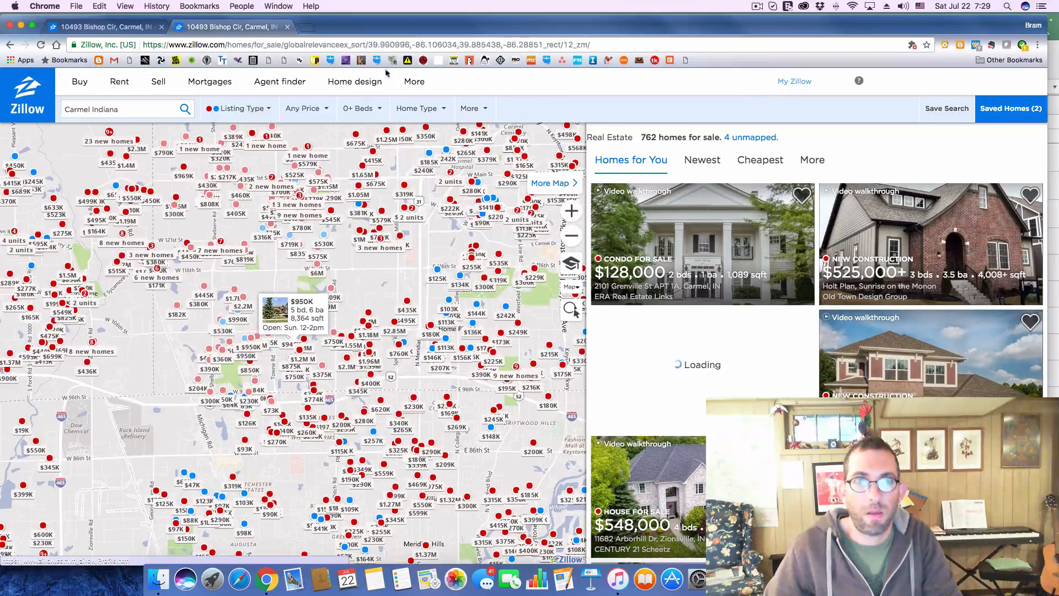
left_click(286, 26)
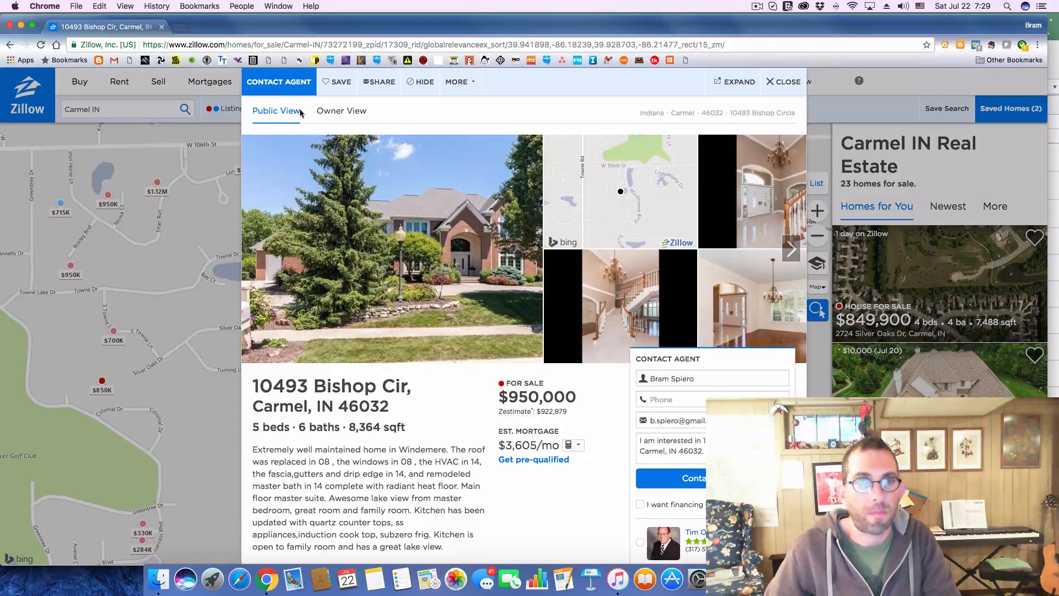
left_click(778, 83)
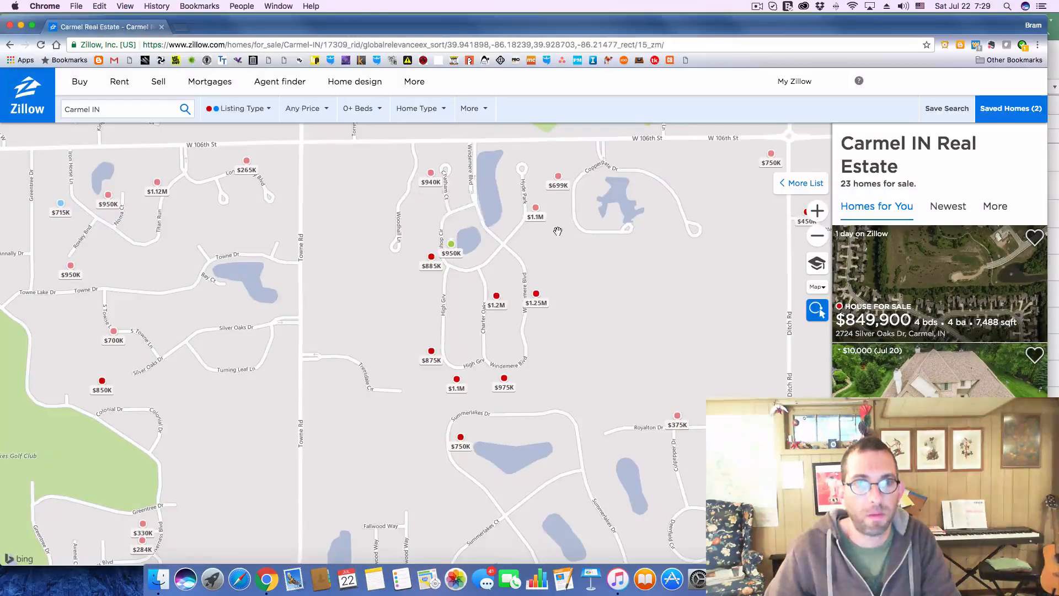
left_click(431, 264)
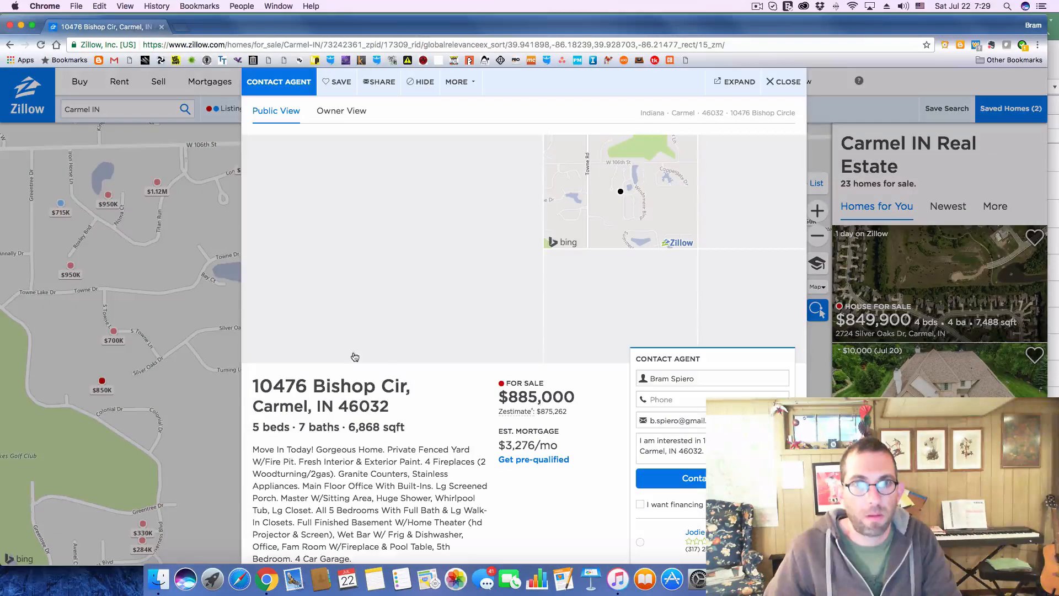
Copy the $885,000 Bishop Cir listing's address from Zillow and enter it as deal 208's address on the Deals sheet in Excel
left_click_drag(254, 379, 395, 407)
key("super+Tab")
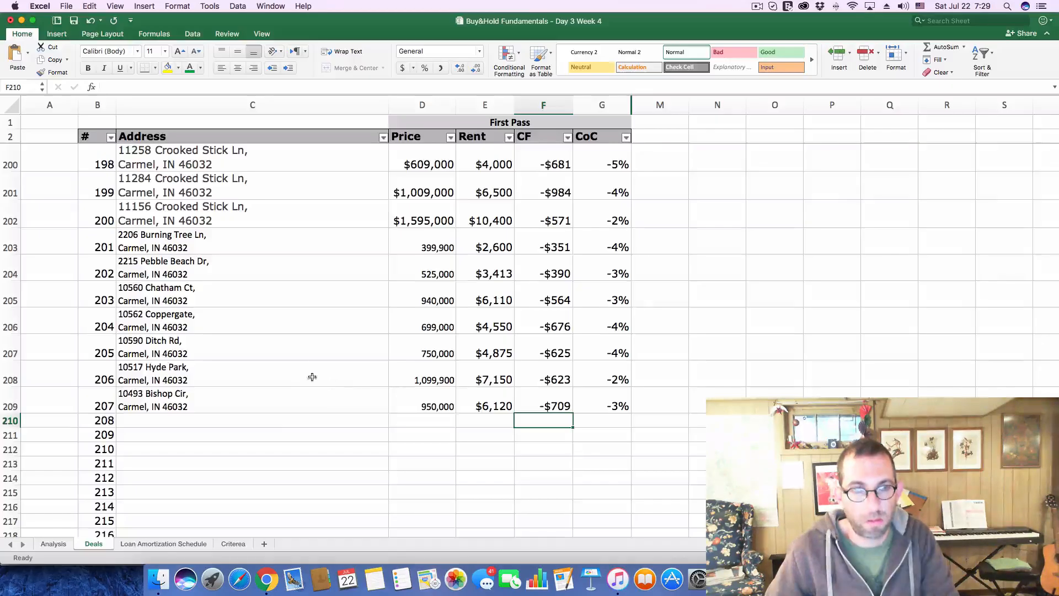
left_click(292, 422)
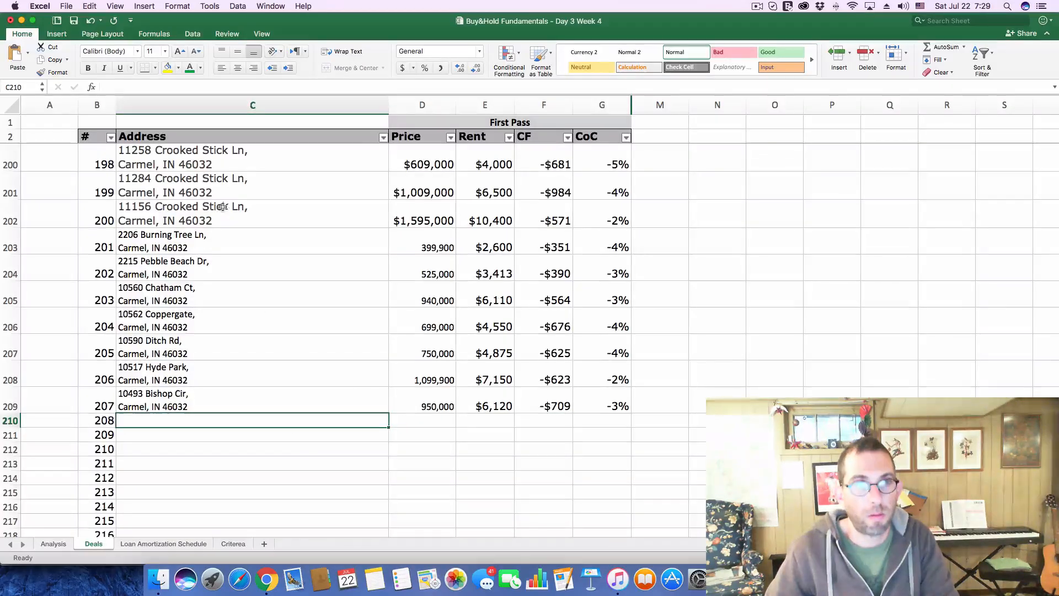
left_click(271, 85)
key("super+v")
key("Return")
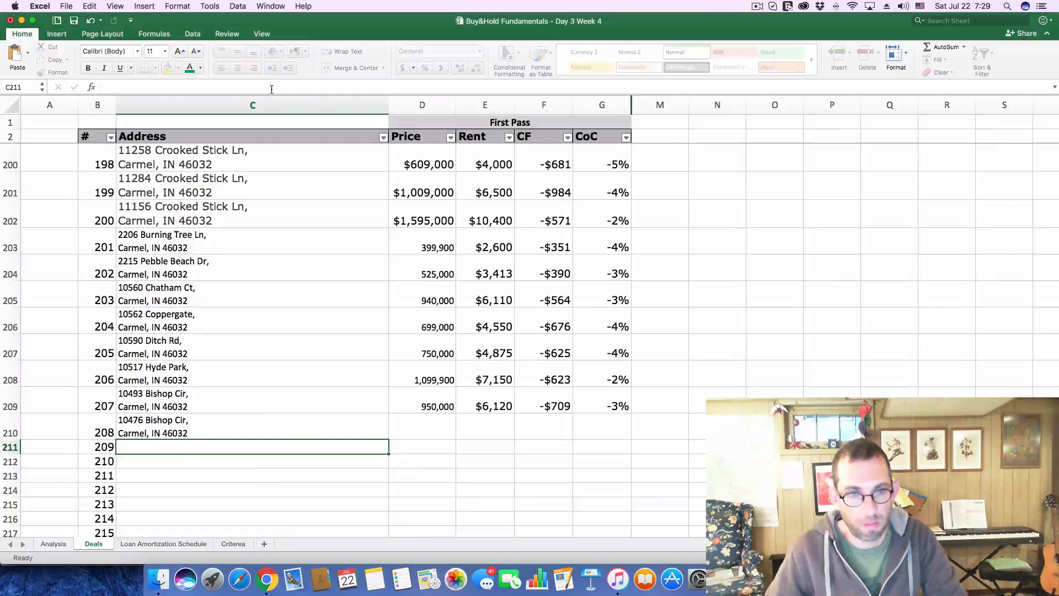
key("super+Tab")
key("super+Tab")
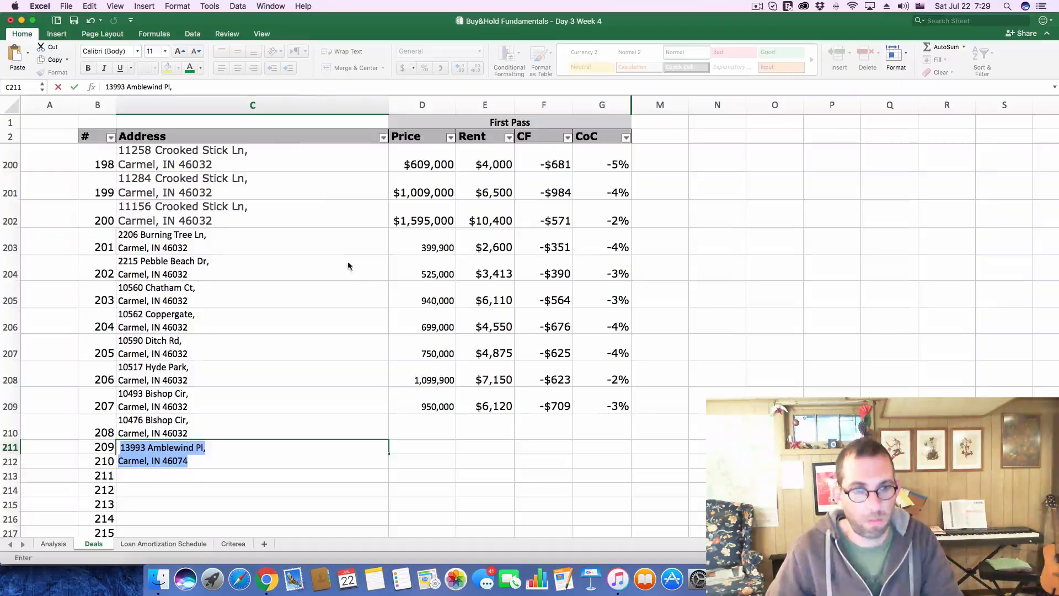
key("Escape")
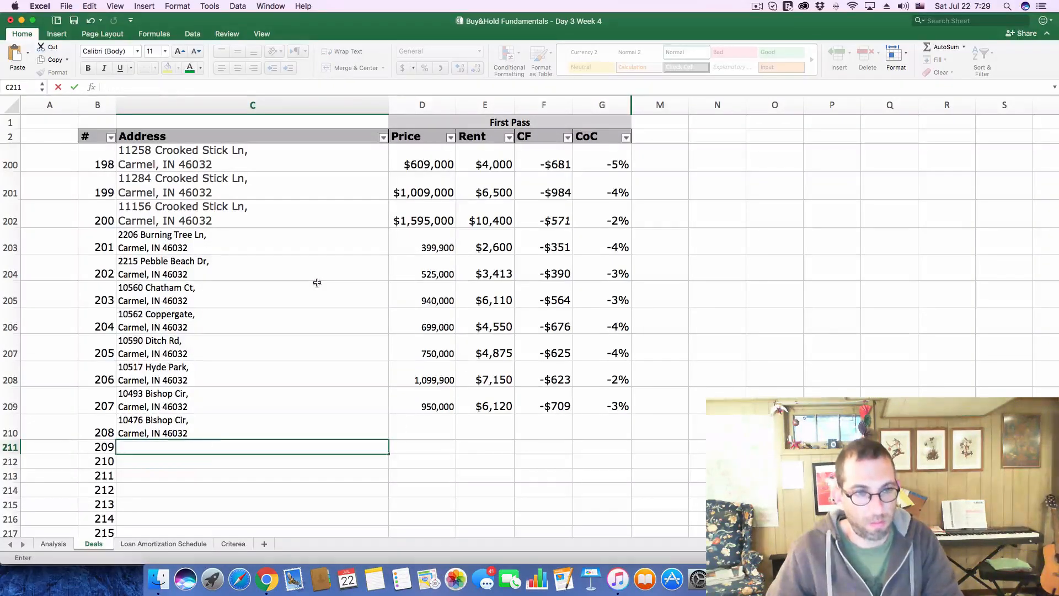
Copy the asking price of 885,000 from the Zillow listing into deal 208's Price cell on the Deals sheet
key("super+Tab")
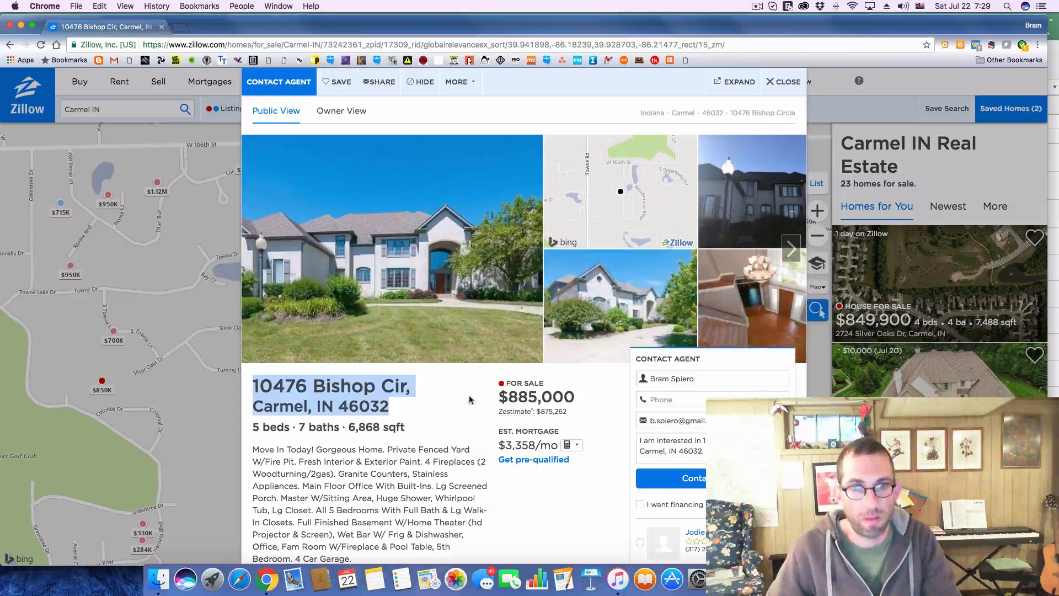
left_click_drag(507, 397, 592, 397)
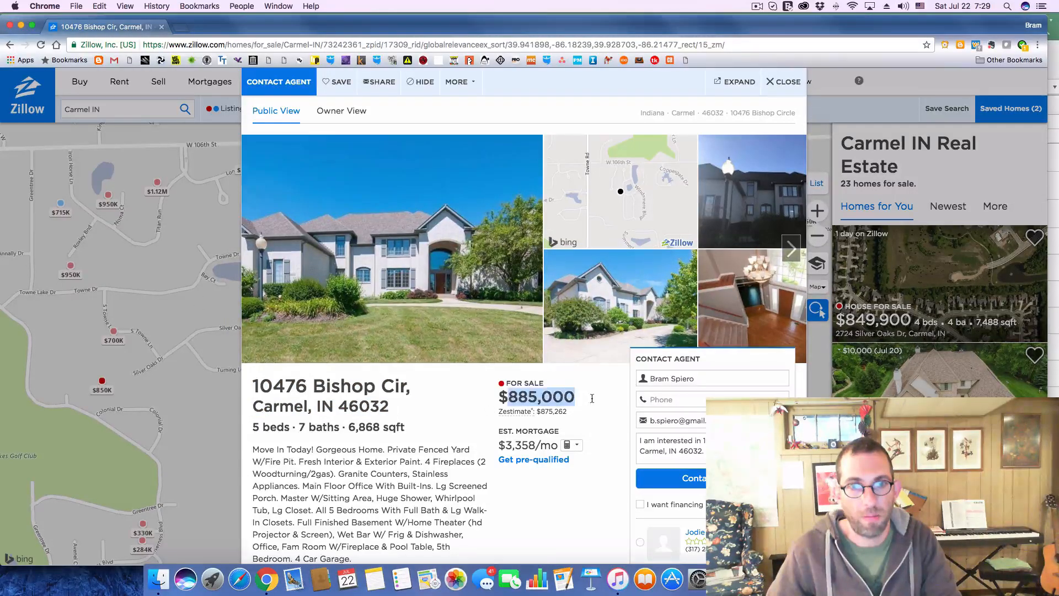
key("super+c")
key("super+Tab")
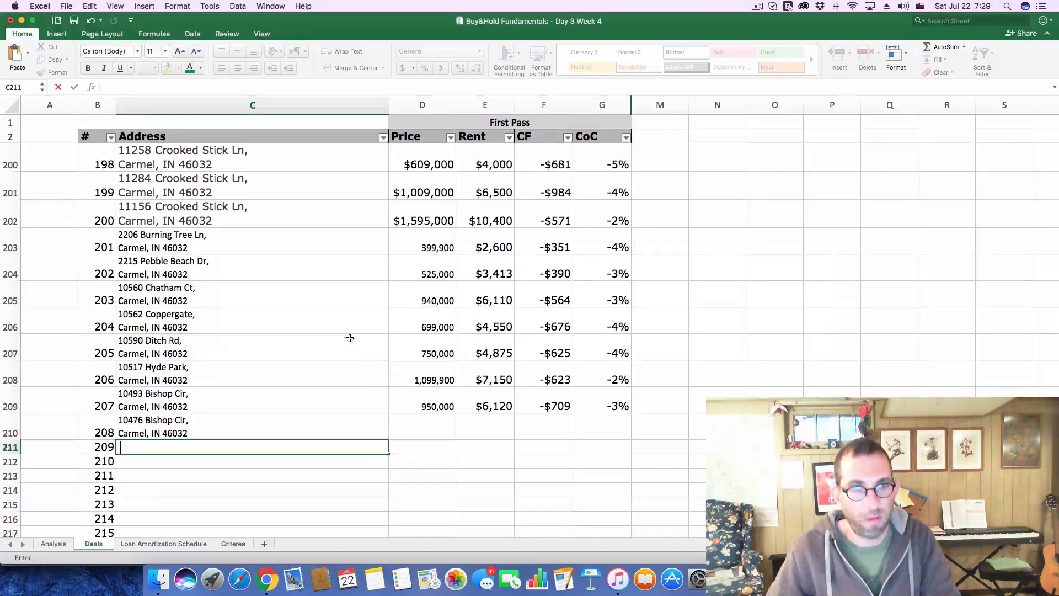
left_click(417, 430)
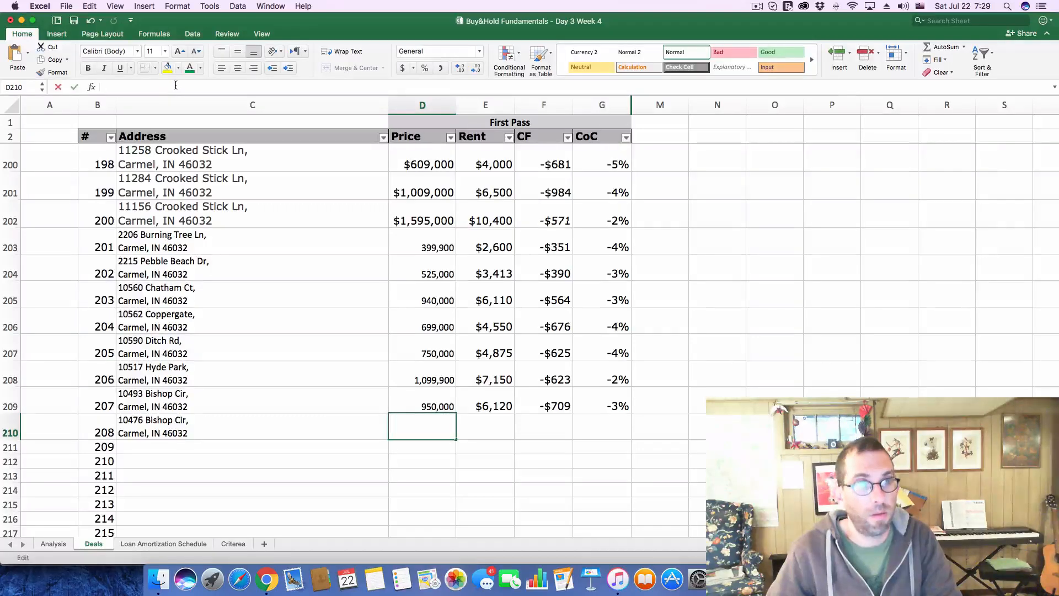
key("super+v")
key("Return")
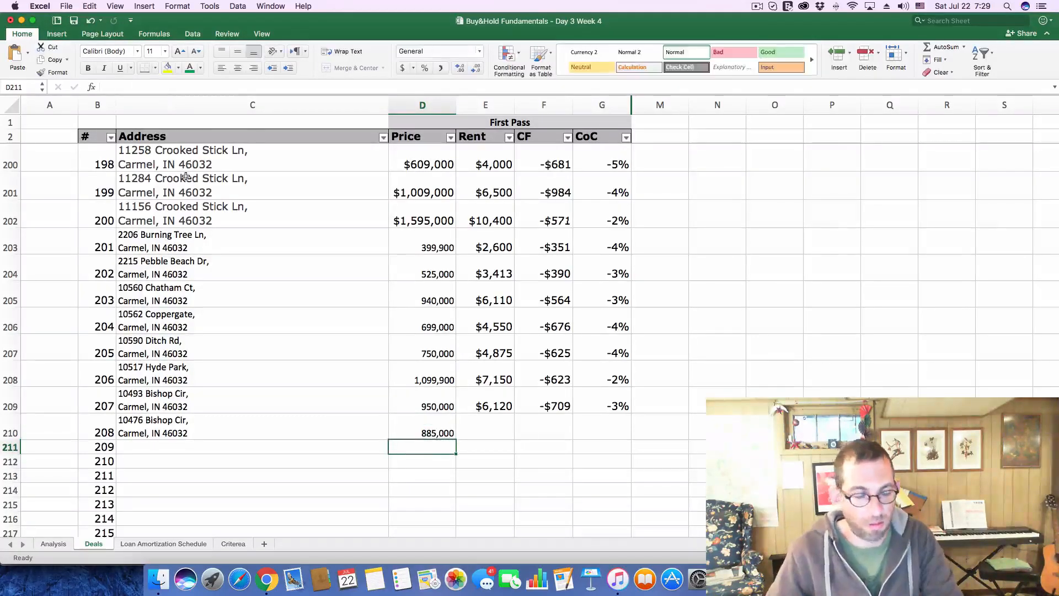
Log a rent of 5558 for deal 208 on the Deals sheet
key("super+Tab")
key("super+Tab")
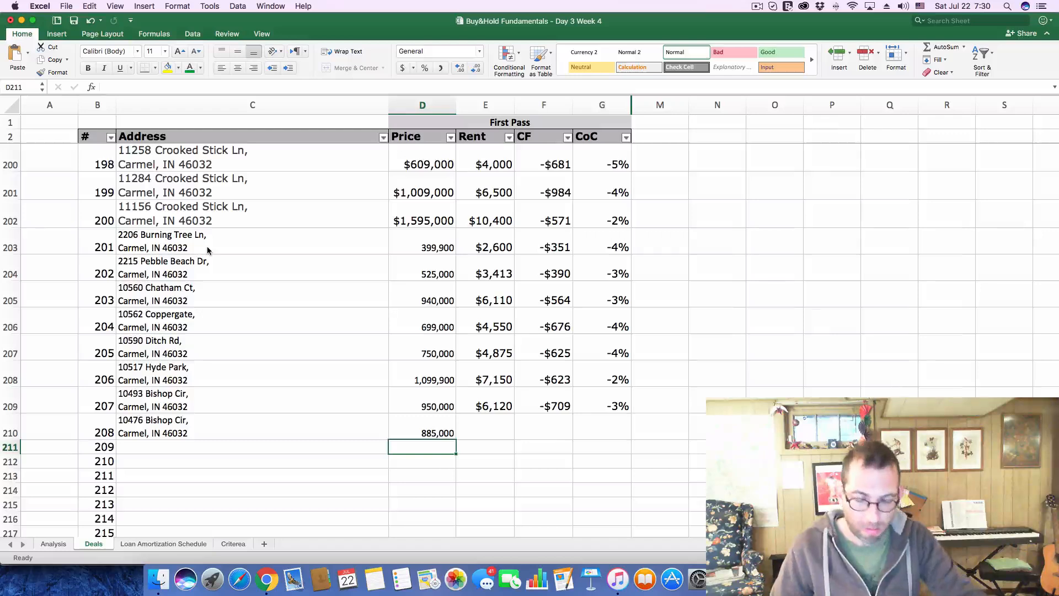
left_click(489, 433)
type("5558")
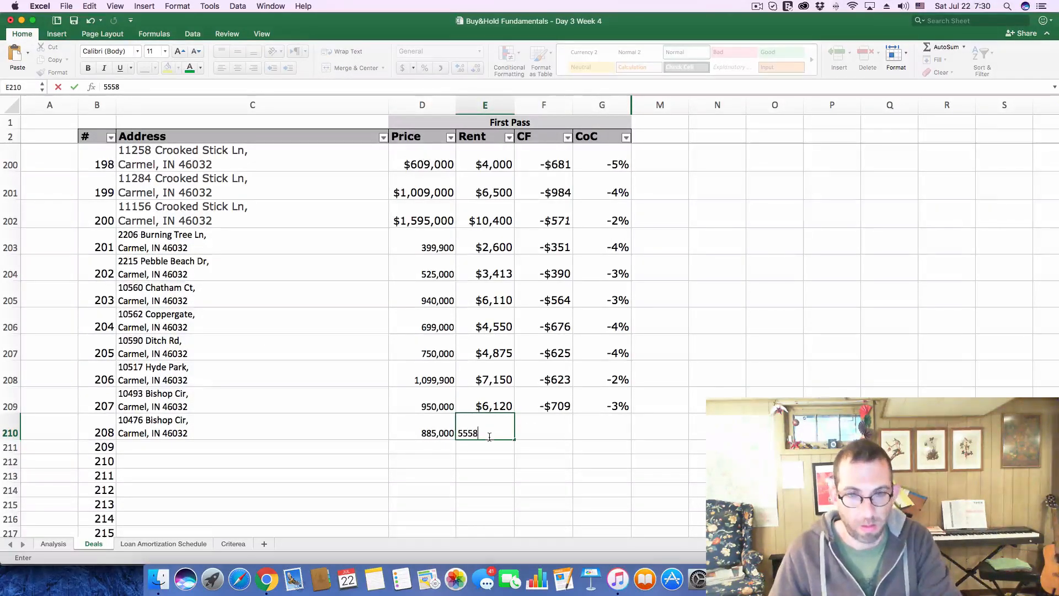
left_click(544, 447)
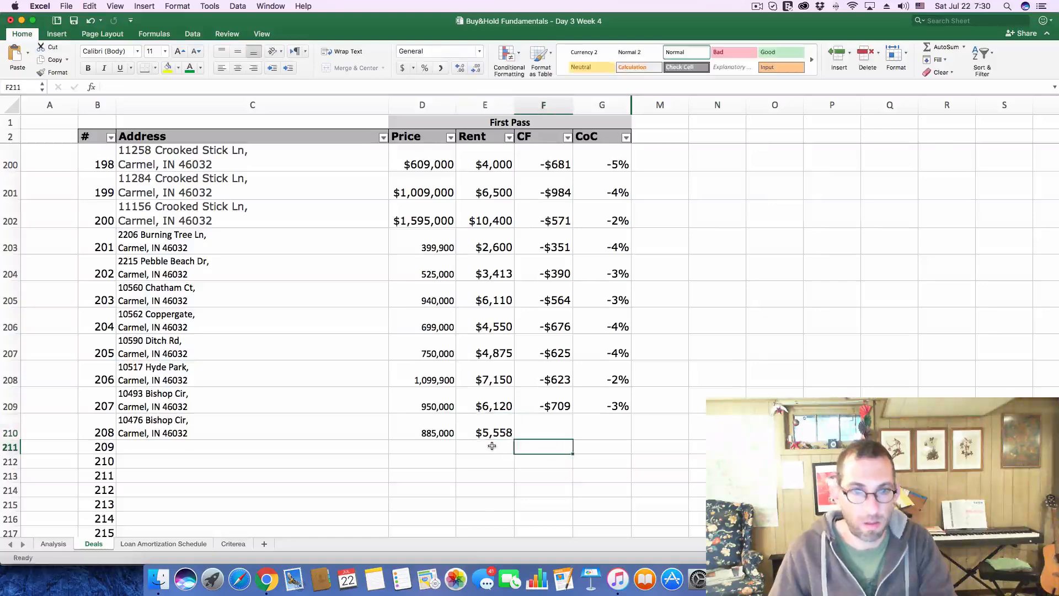
Set the Purchase Price to 885000 and the monthly Gross Scheduled Income to 5558 on the Analysis sheet
left_click(55, 545)
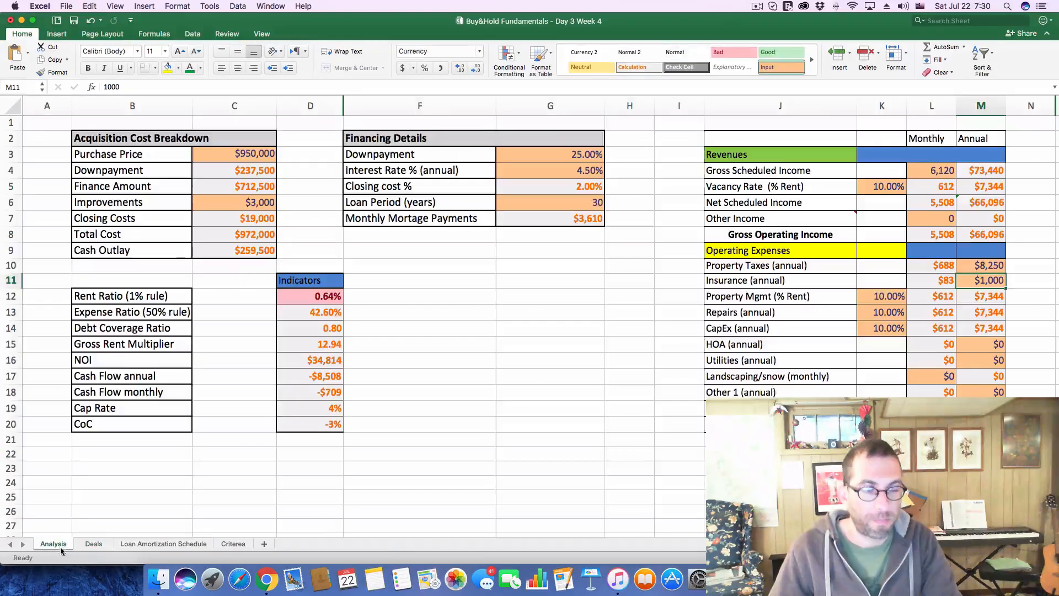
left_click(234, 155)
left_click_drag(130, 86, 91, 90)
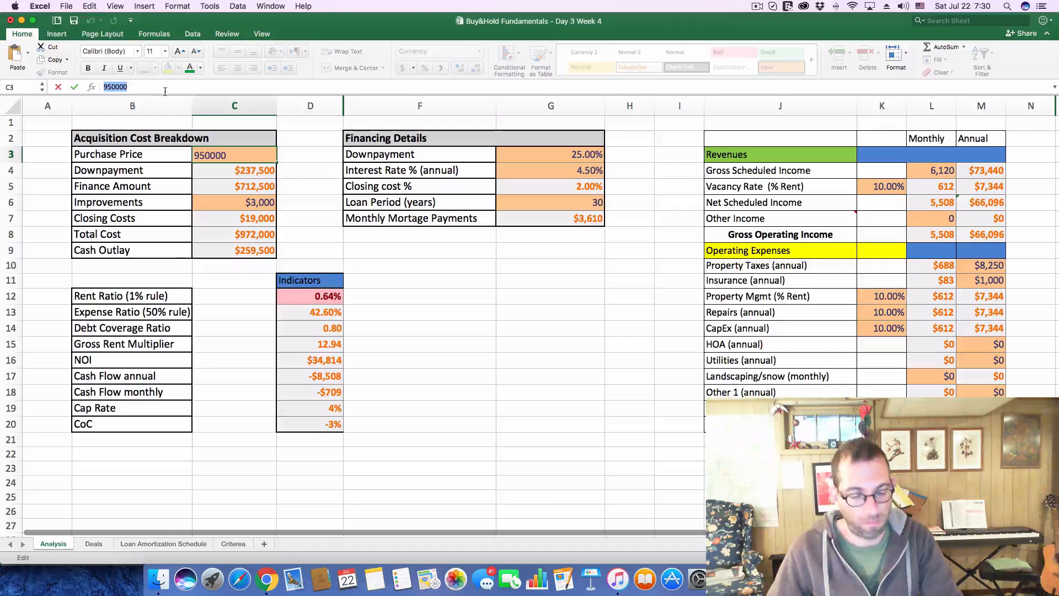
type("885000")
key("Return")
left_click(925, 172)
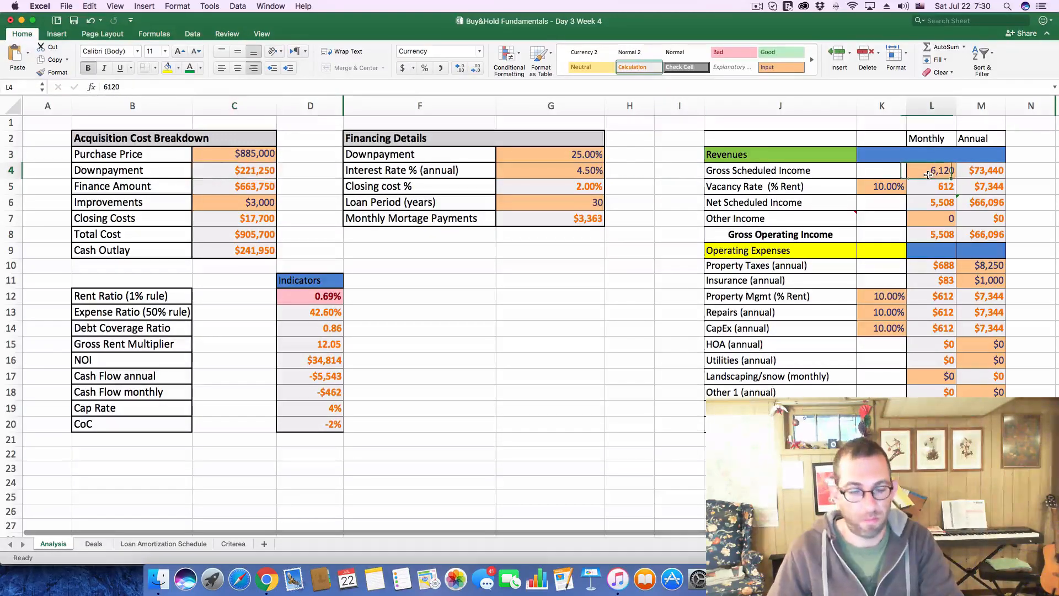
type("5558")
key("Return")
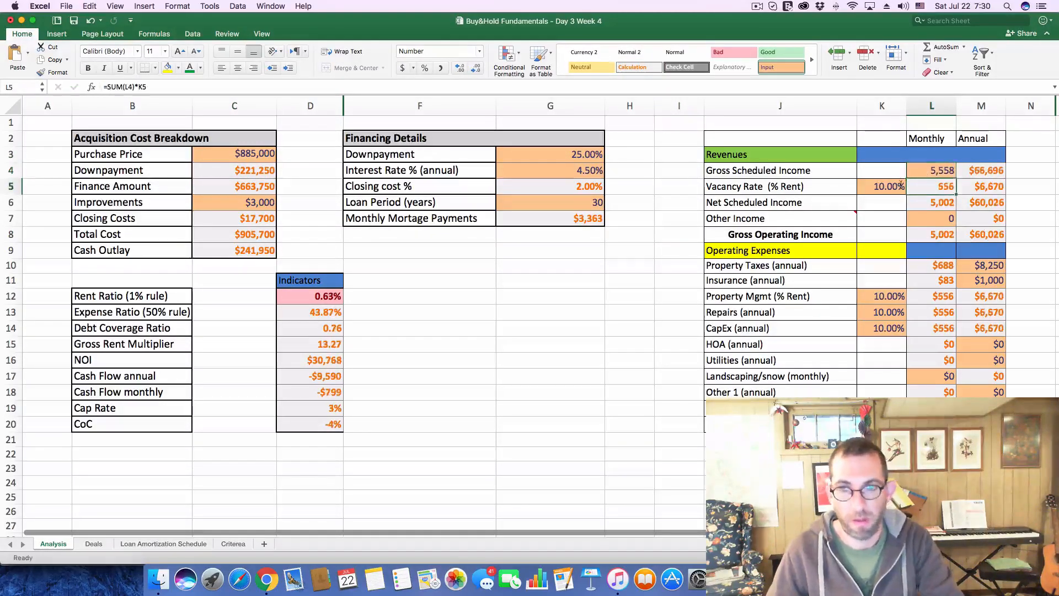
Check the listing's tax history on Zillow and set the annual Property Taxes to 7800 on the Analysis sheet
key("super+Tab")
scroll(433, 468, "down", 12)
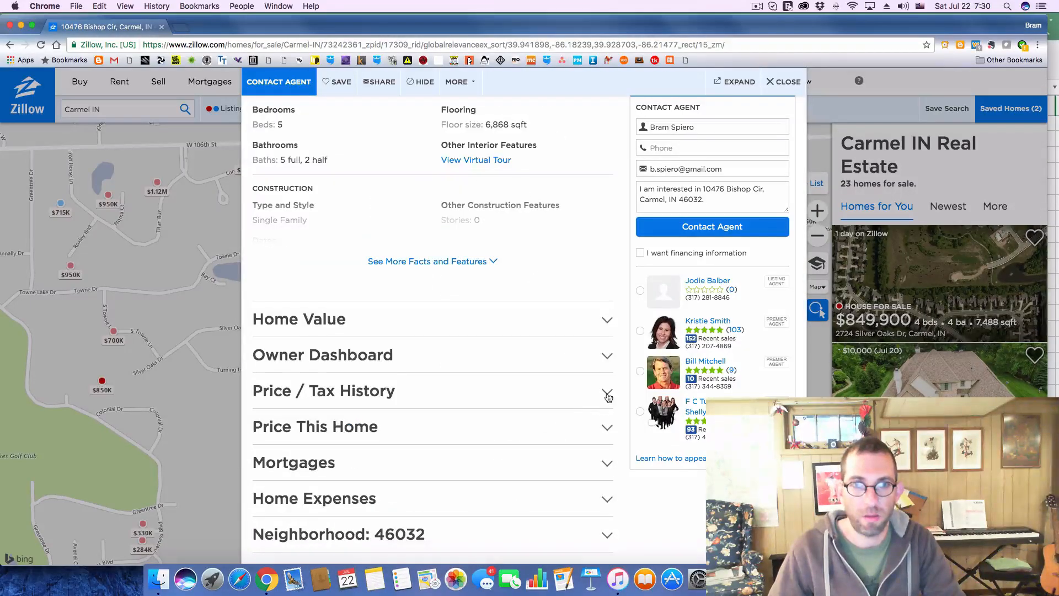
left_click(608, 392)
scroll(462, 391, "down", 10)
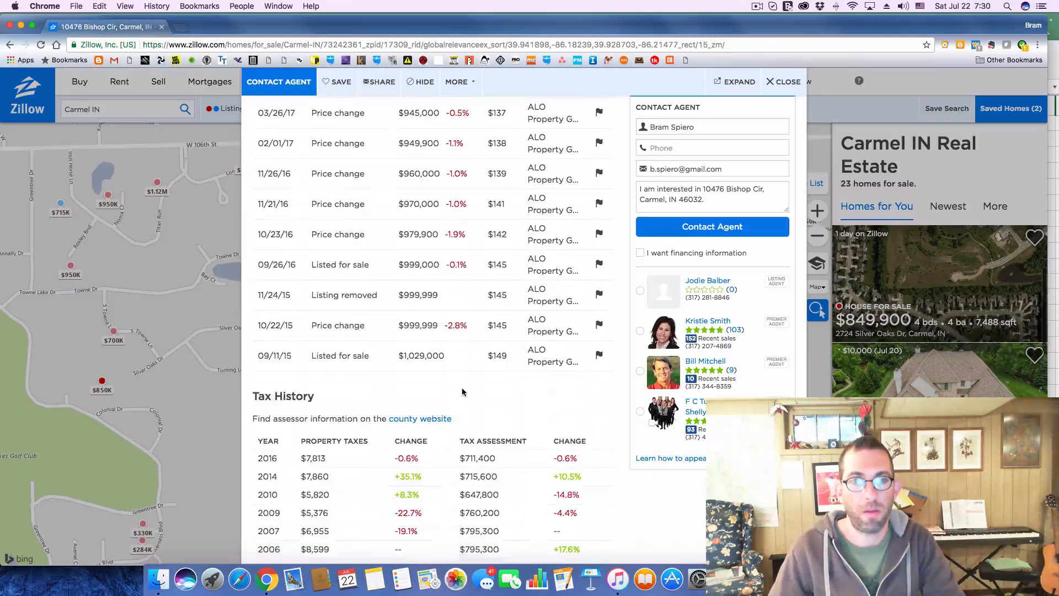
key("super+Tab")
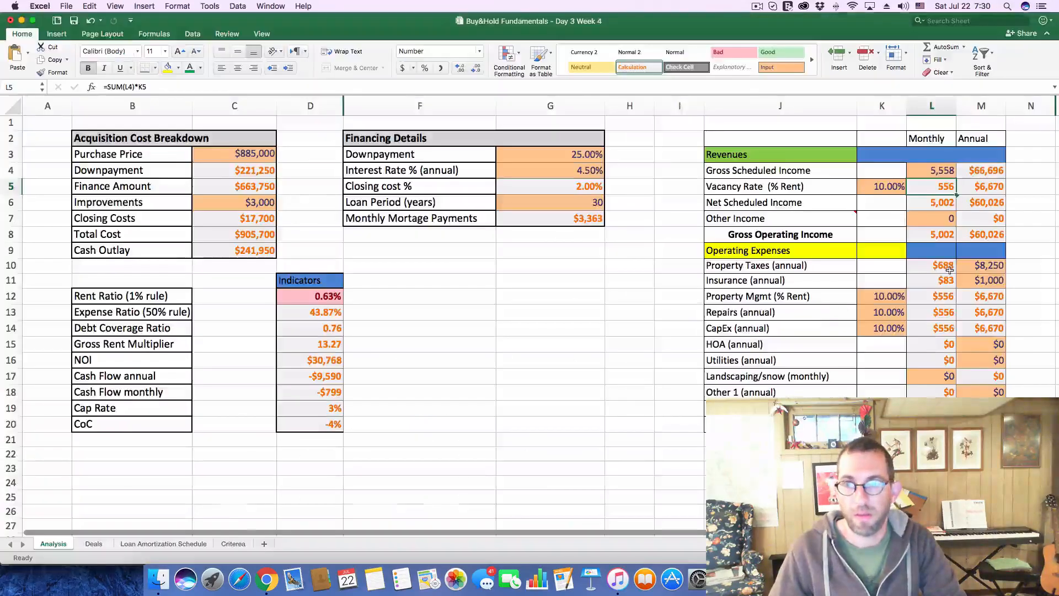
left_click(984, 266)
type("7,8")
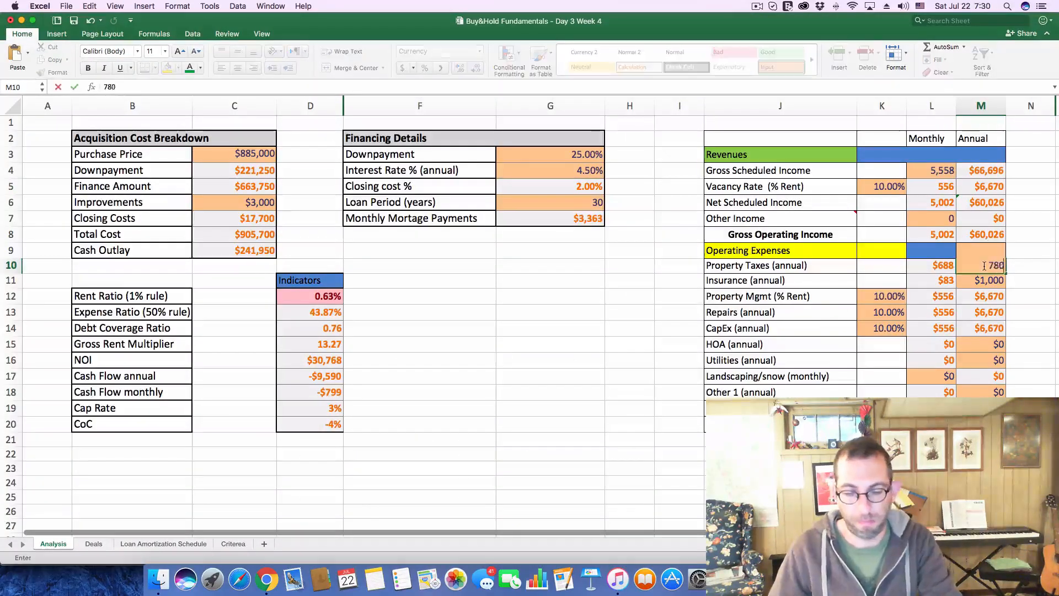
type("00")
key("Return")
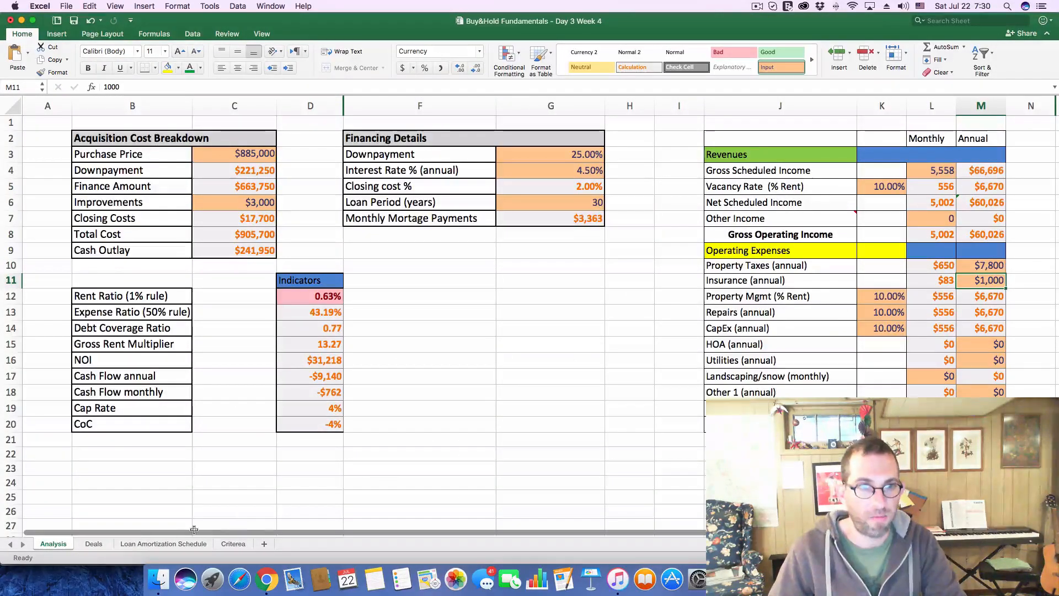
Log a cash flow of -762 and a CoC of -4% for deal 208 on the Deals sheet
left_click(94, 543)
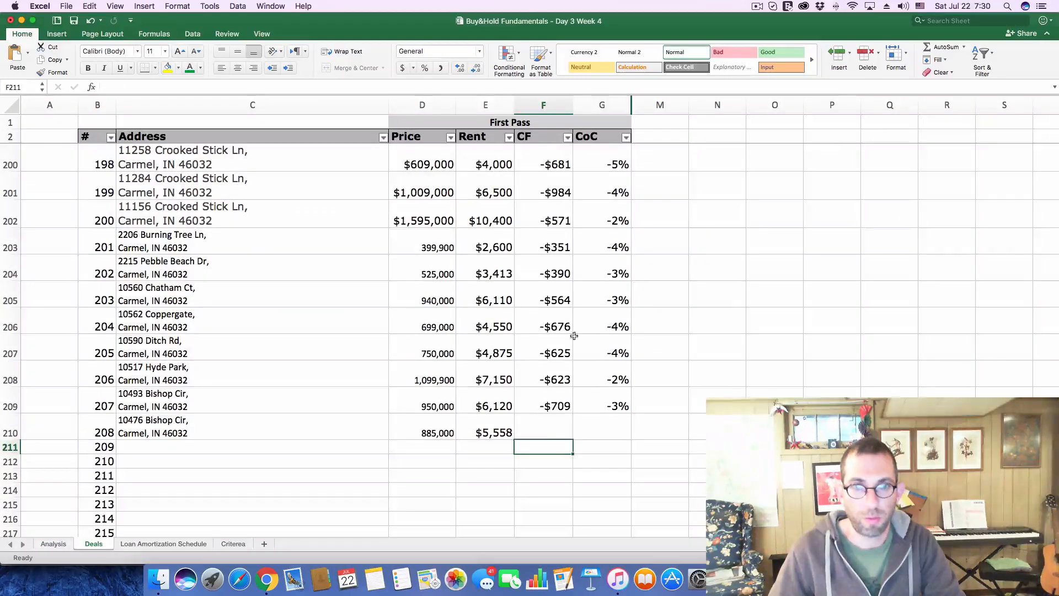
left_click(549, 423)
type("-762")
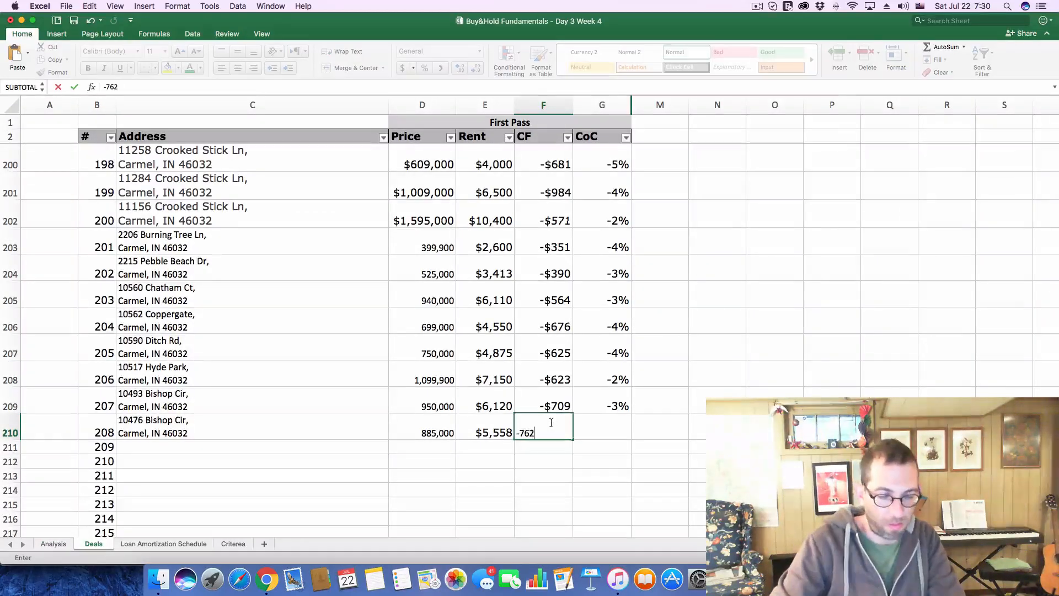
key("Tab")
type("-.")
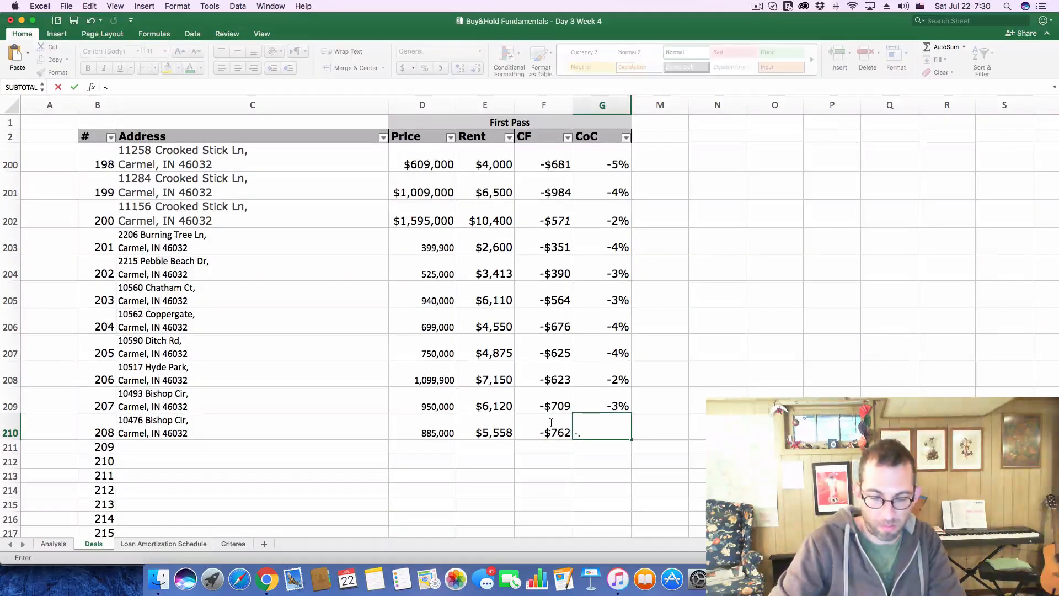
type("04")
key("Return")
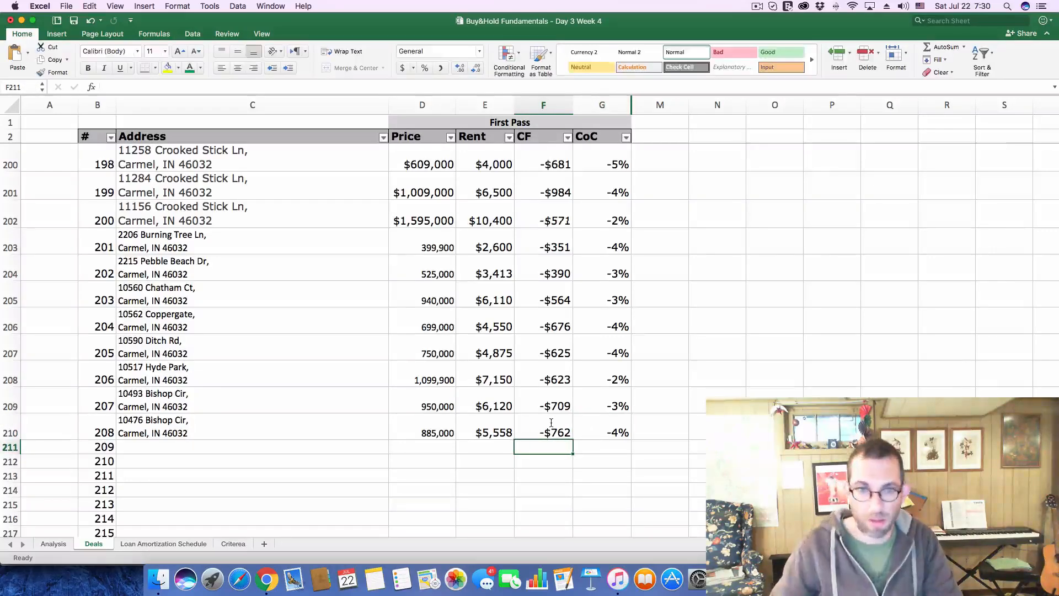
Switch to Zillow, close the Bishop Cir listing and open the $1,195,000 Charter Oaks listing from the map
key("super+Tab")
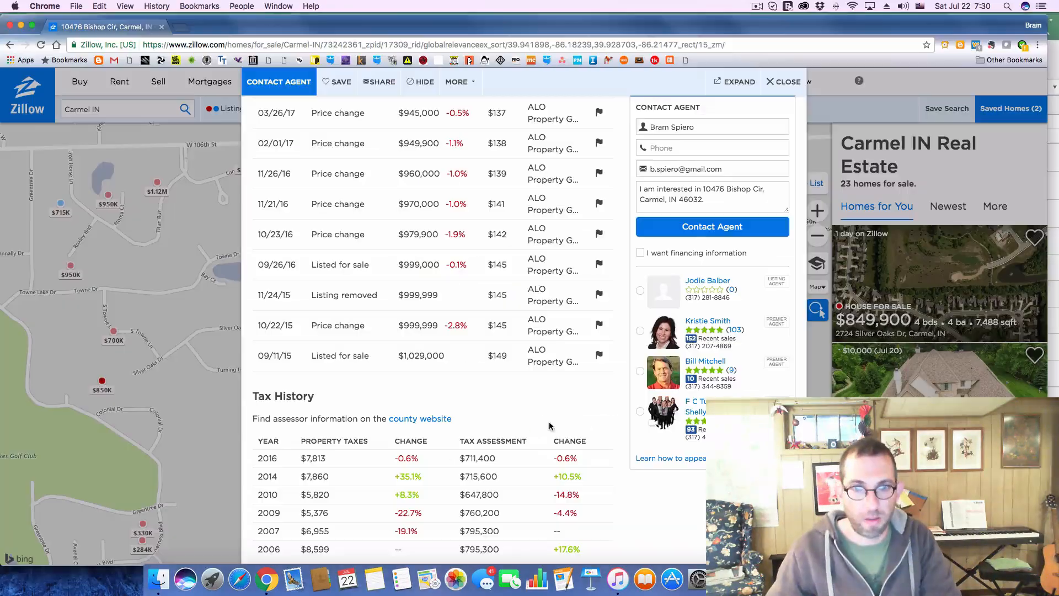
left_click(785, 83)
left_click(496, 308)
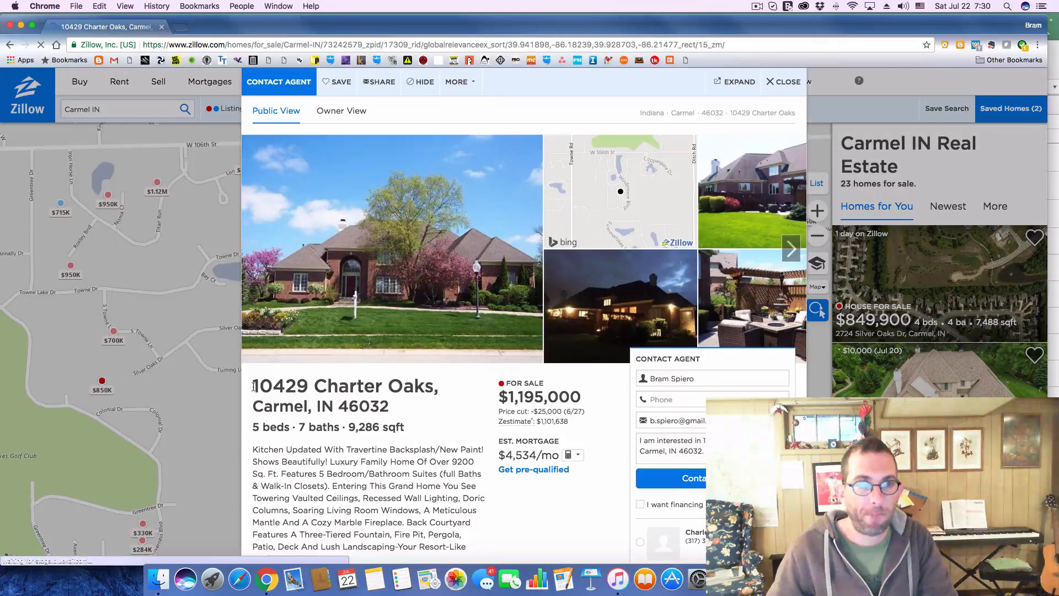
Copy the Charter Oaks listing's address and enter it as deal 209's address on the Deals sheet in Excel
left_click_drag(251, 388, 415, 407)
key("super+c")
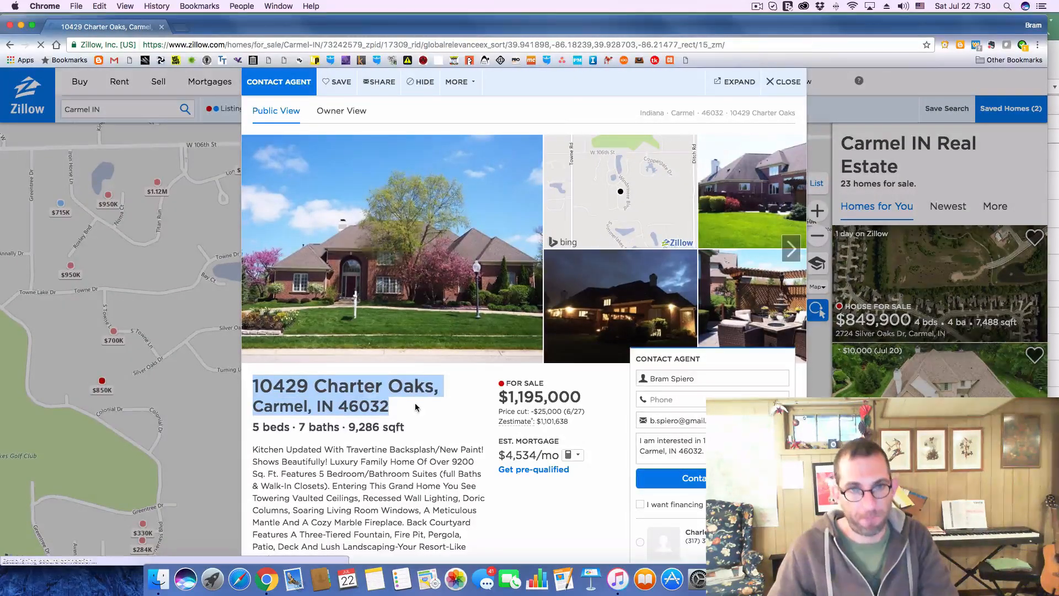
key("super+Tab")
left_click(243, 446)
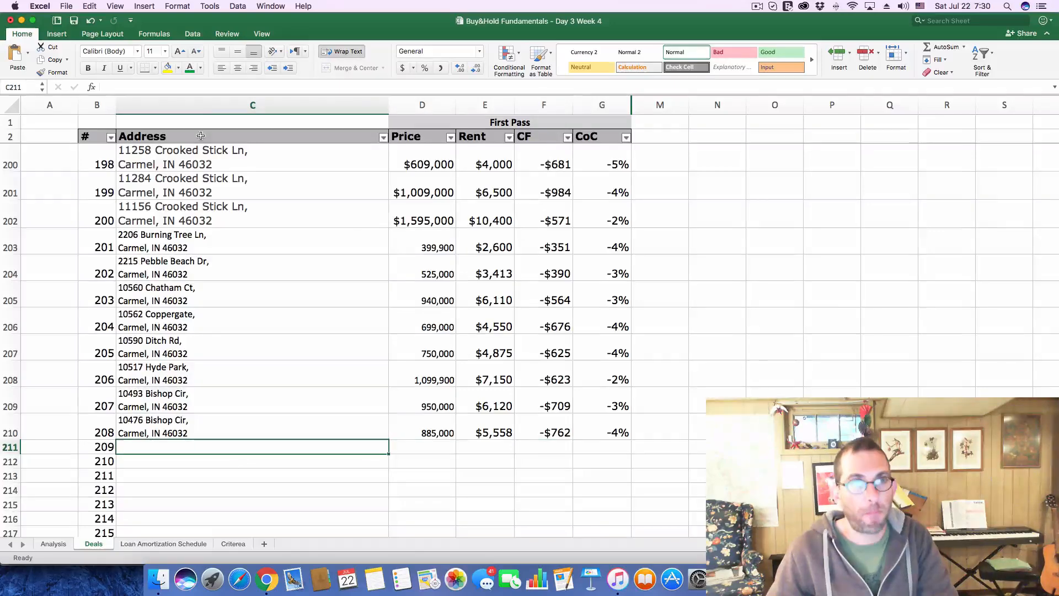
left_click(205, 86)
key("super+v")
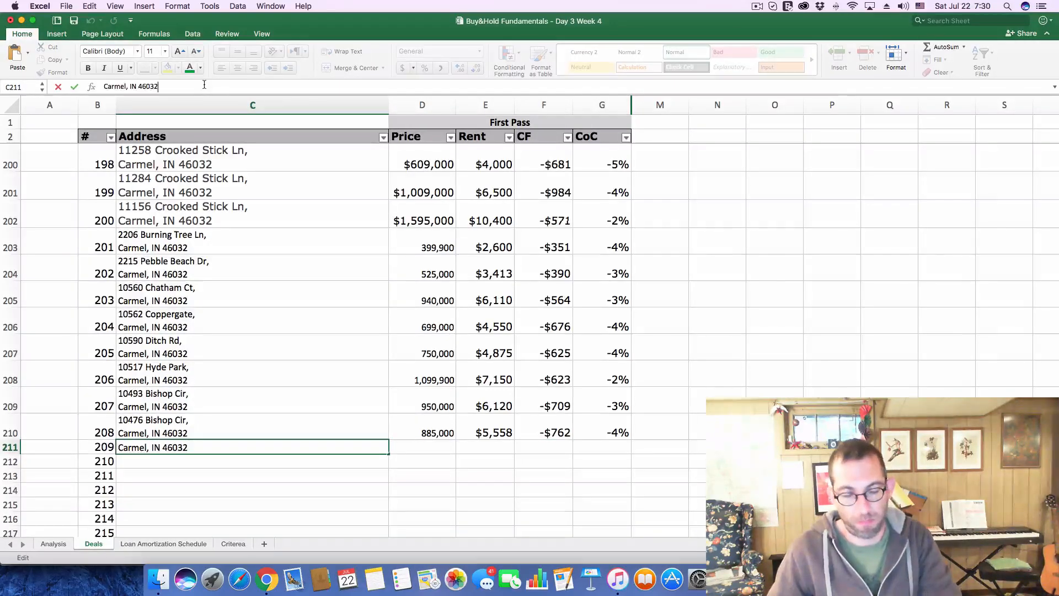
key("Return")
Copy the Charter Oaks listing's price from Zillow and enter 1,195,000 as deal 209's price on the Deals sheet in Excel
key("super+Tab")
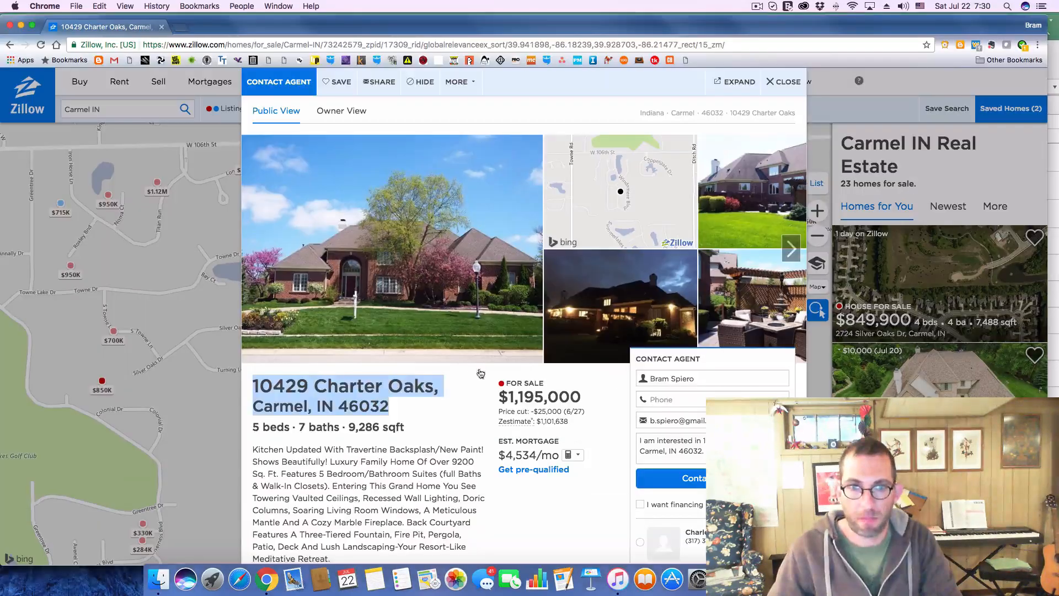
left_click_drag(508, 394, 588, 401)
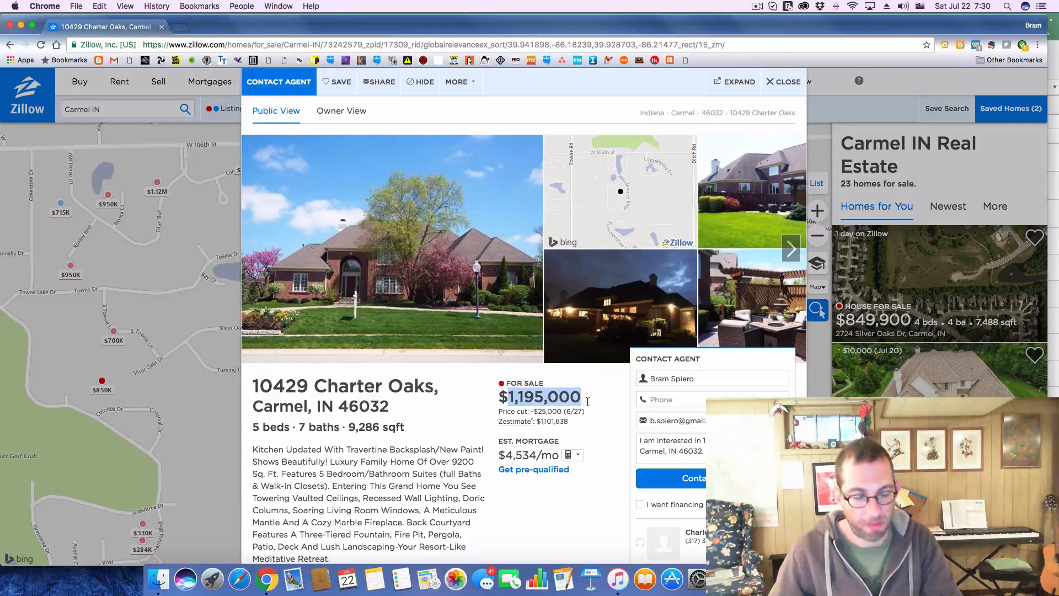
key("super+c")
key("super+Tab")
left_click_drag(435, 463, 435, 473)
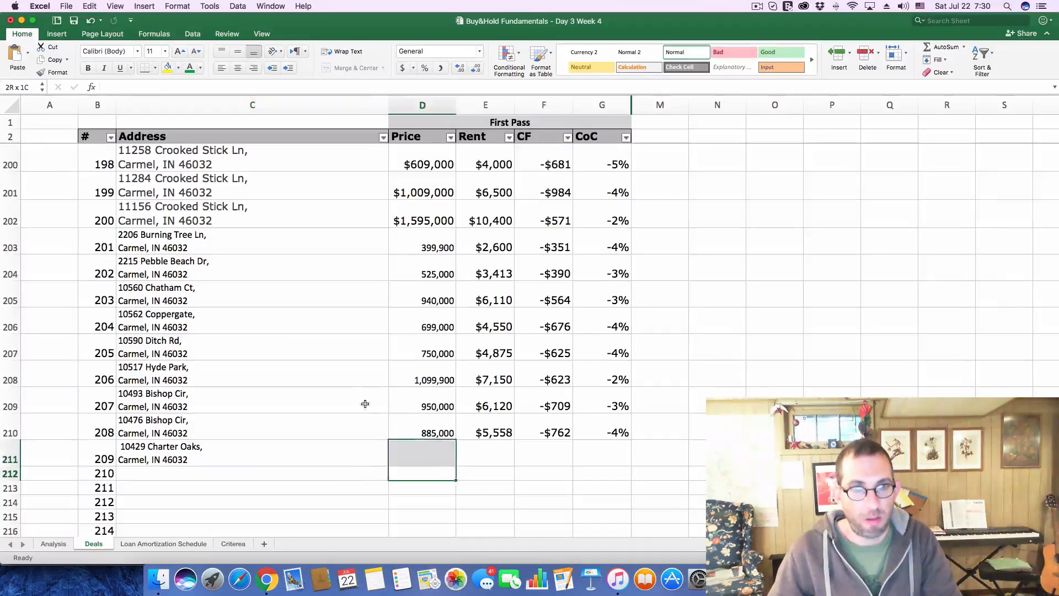
left_click(434, 449)
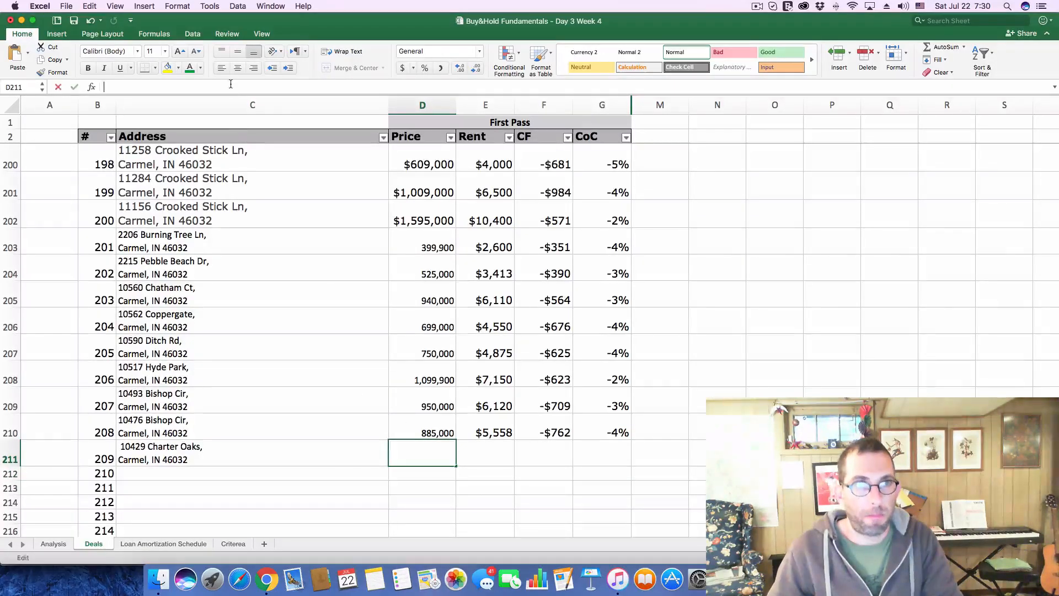
key("super+v")
key("Return")
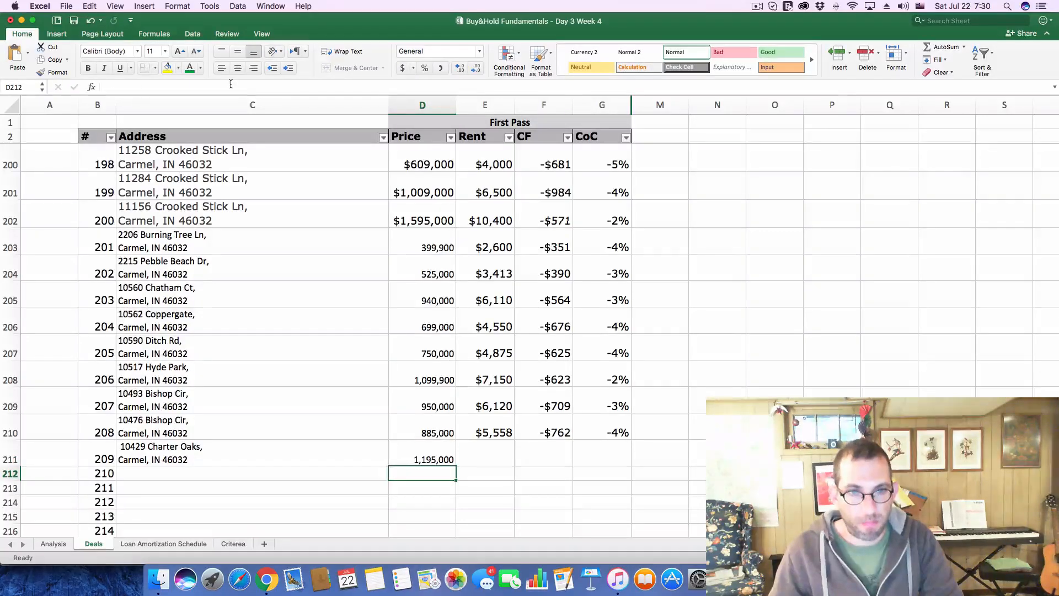
Switch to Zillow and expand the Charter Oaks listing's price and tax history to check its yearly property taxes
key("super+Tab")
scroll(468, 466, "down", 5)
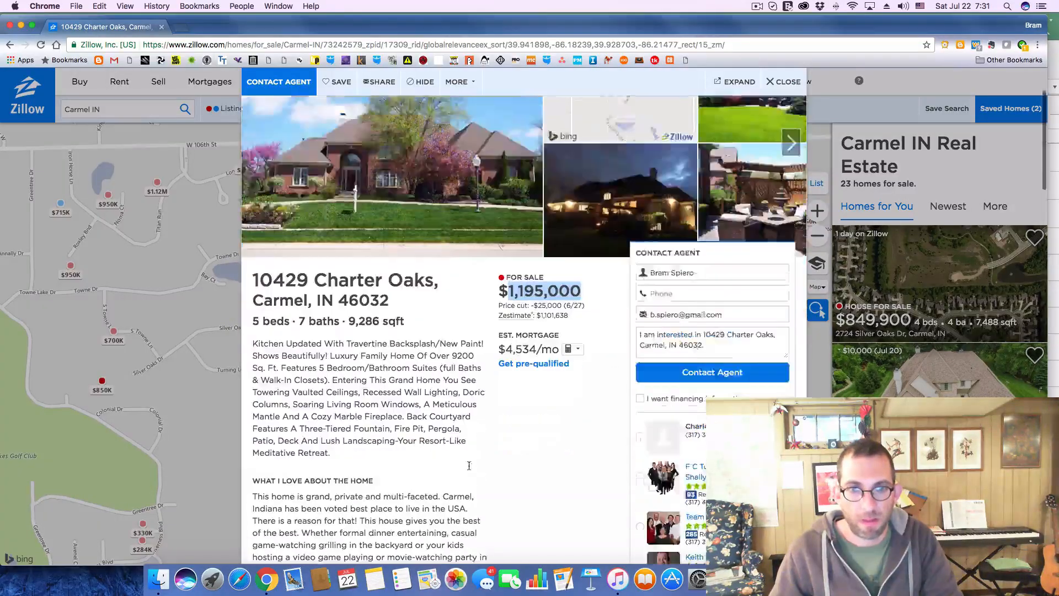
scroll(469, 467, "down", 15)
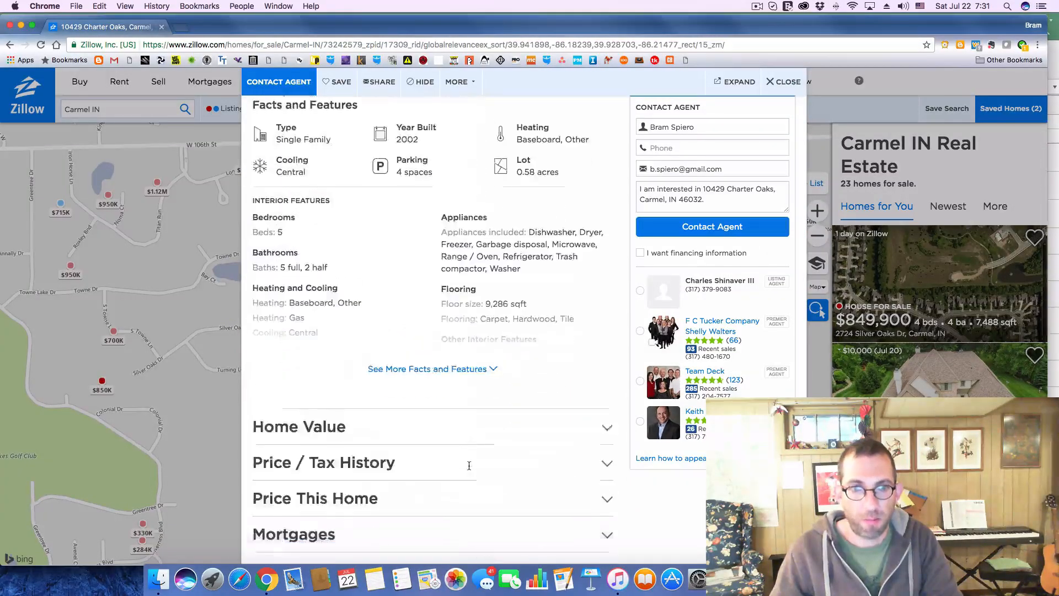
left_click(602, 396)
scroll(364, 404, "down", 5)
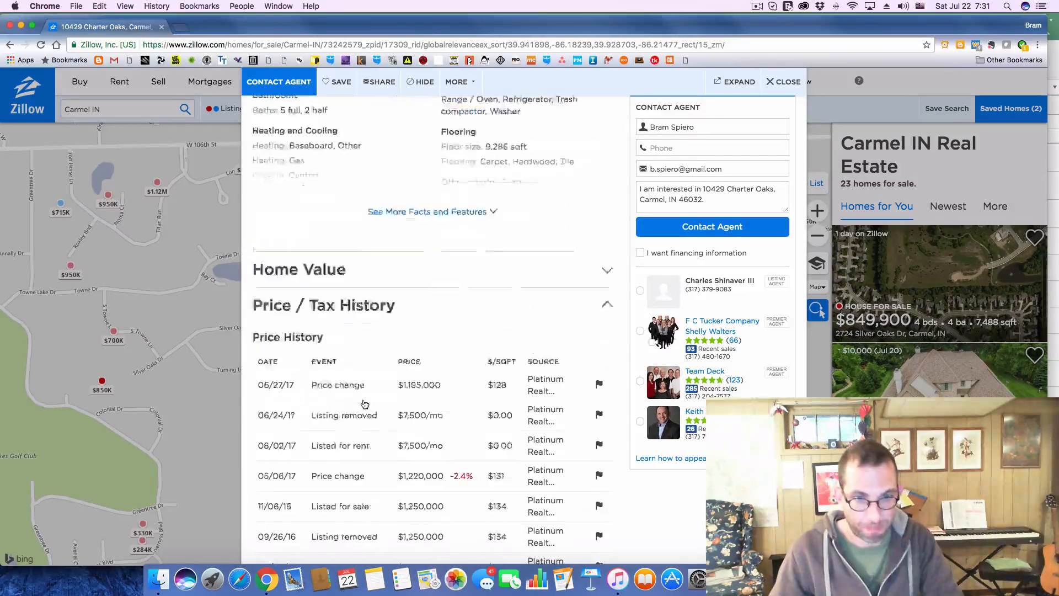
scroll(364, 404, "down", 4)
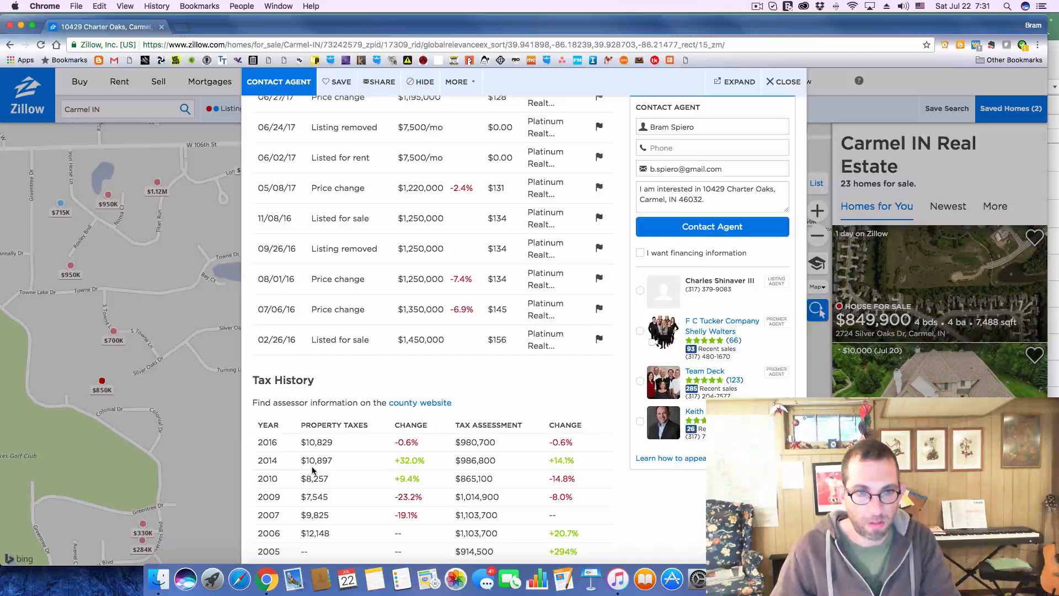
Switch to Excel and set the annual Property Taxes to 10900 on the Analysis sheet
key("super+Tab")
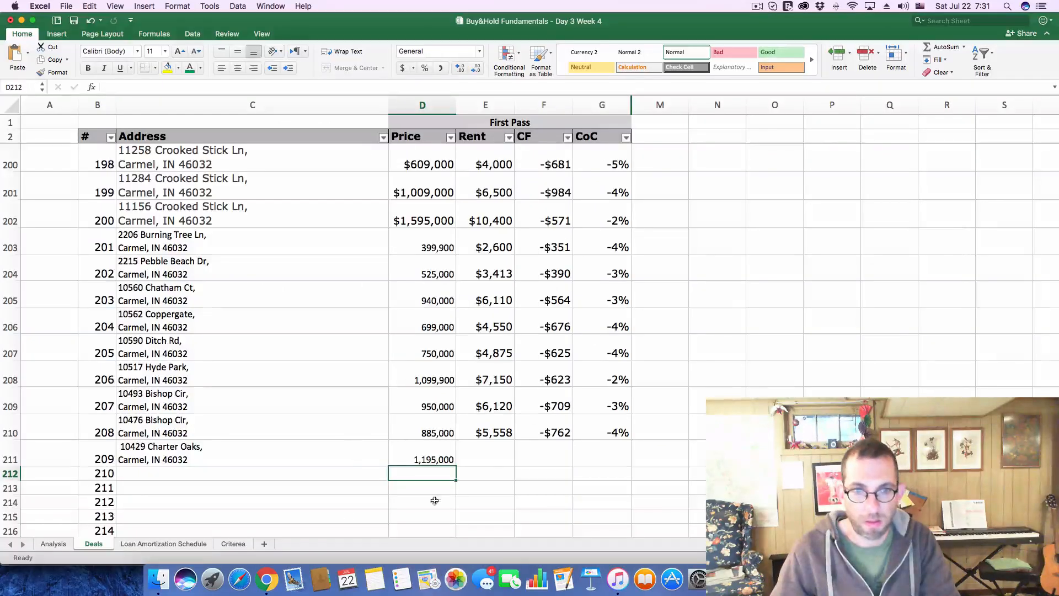
left_click(53, 544)
left_click(979, 265)
type("1")
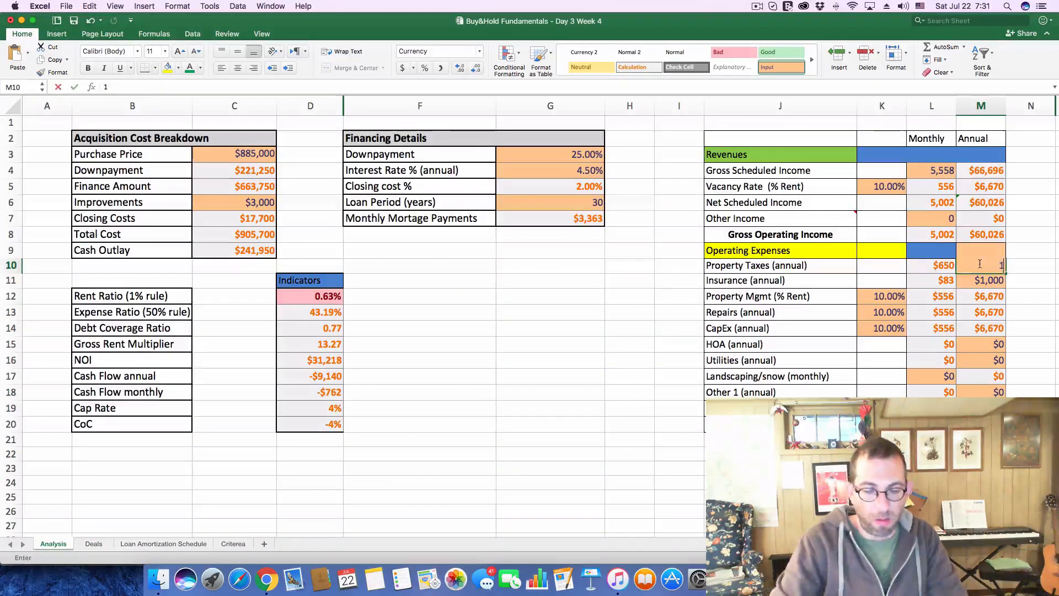
type("0900")
key("Return")
key("super+Tab")
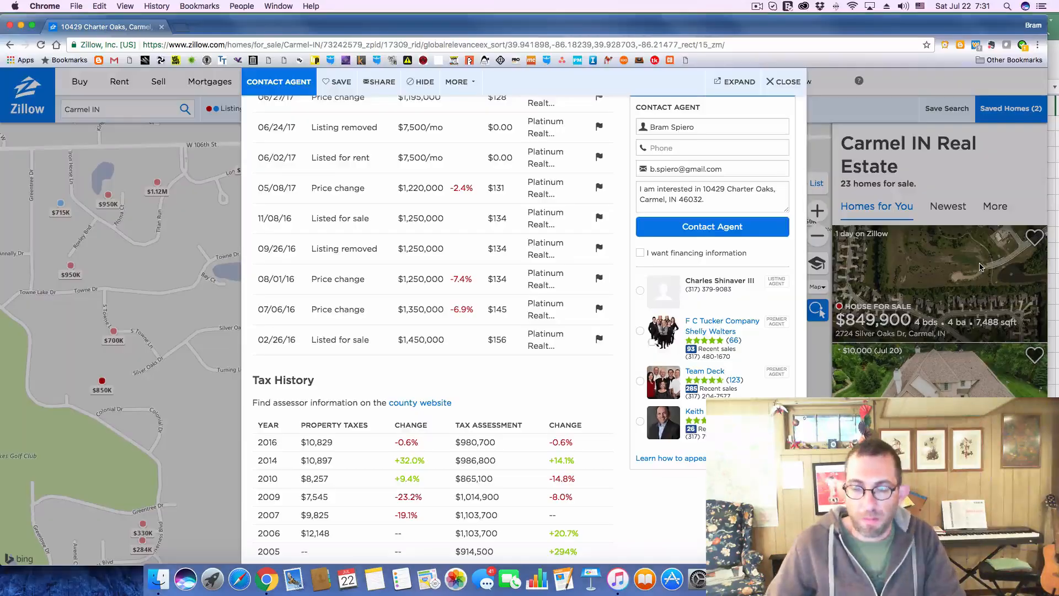
key("super+Tab")
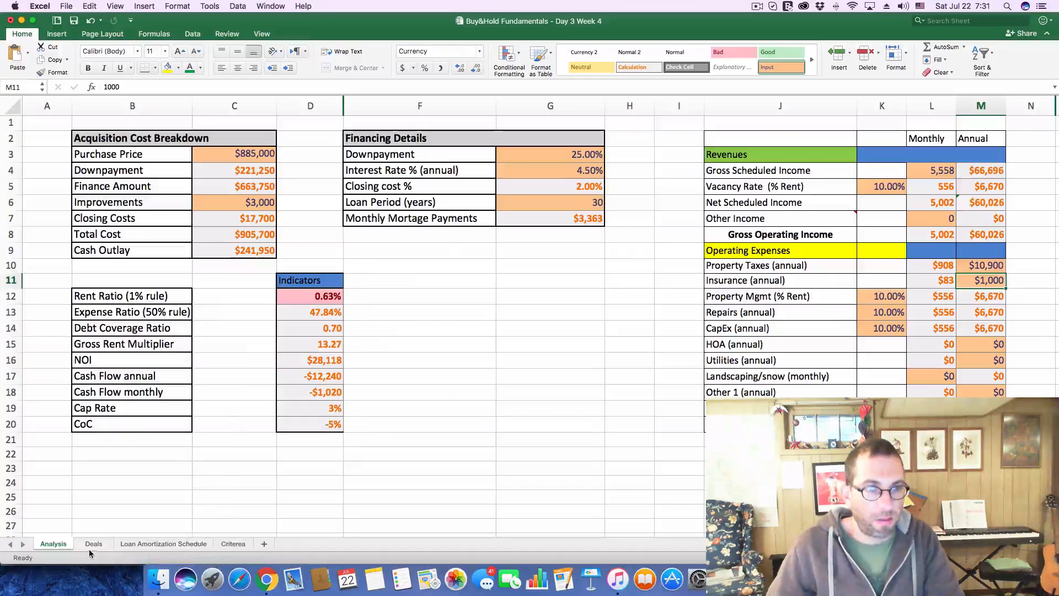
Enter 7800 as deal 209's rent on the Deals sheet
left_click(88, 548)
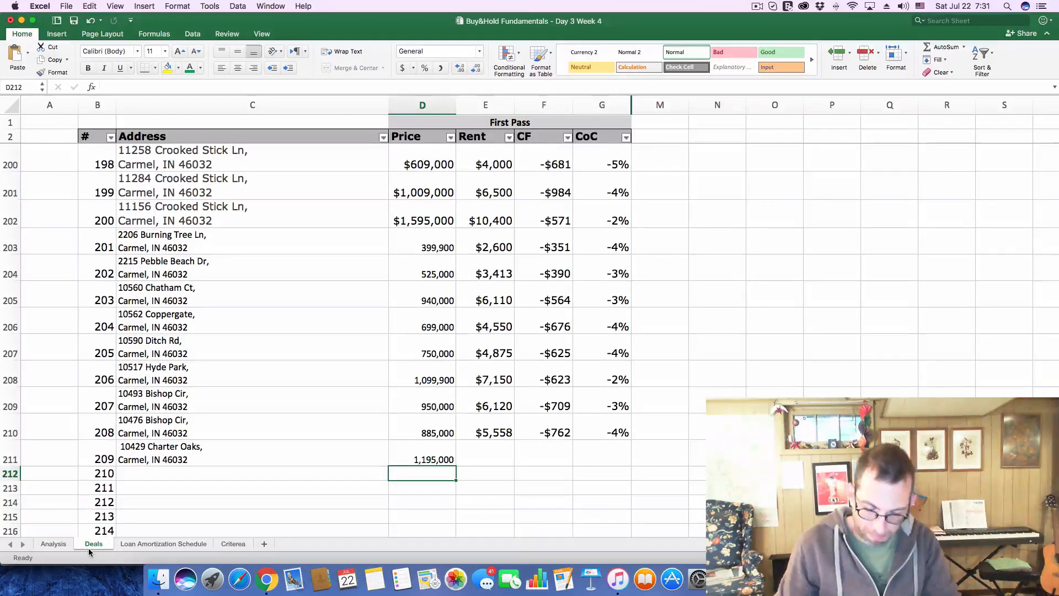
left_click(474, 455)
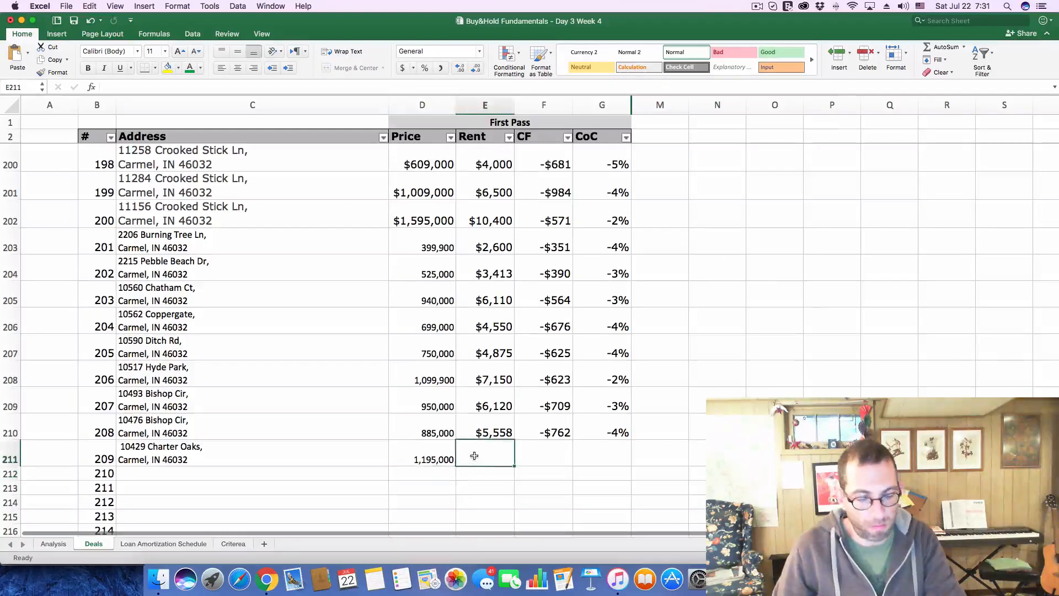
type("78")
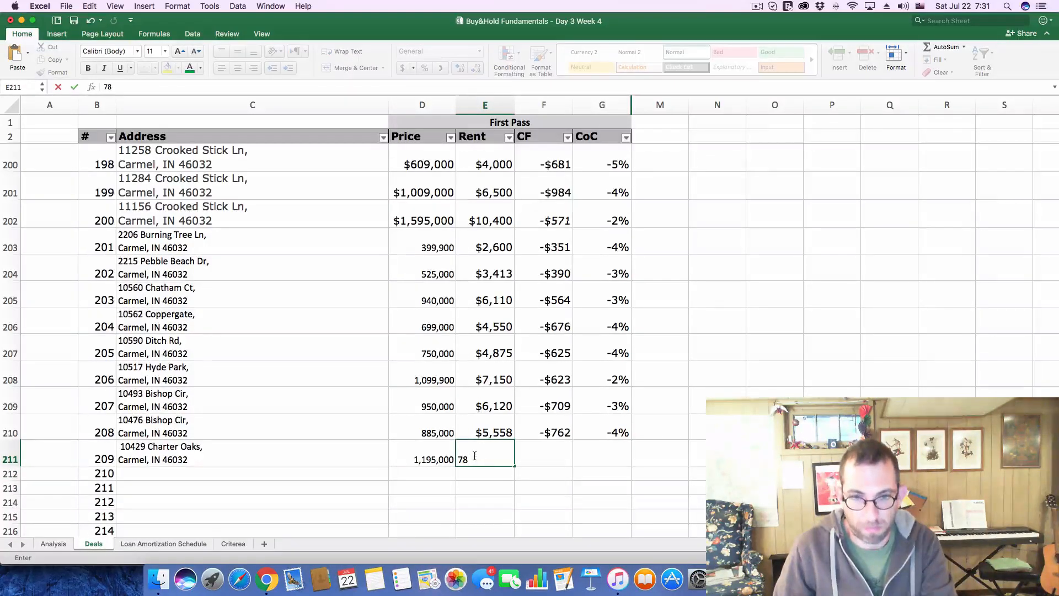
type("00")
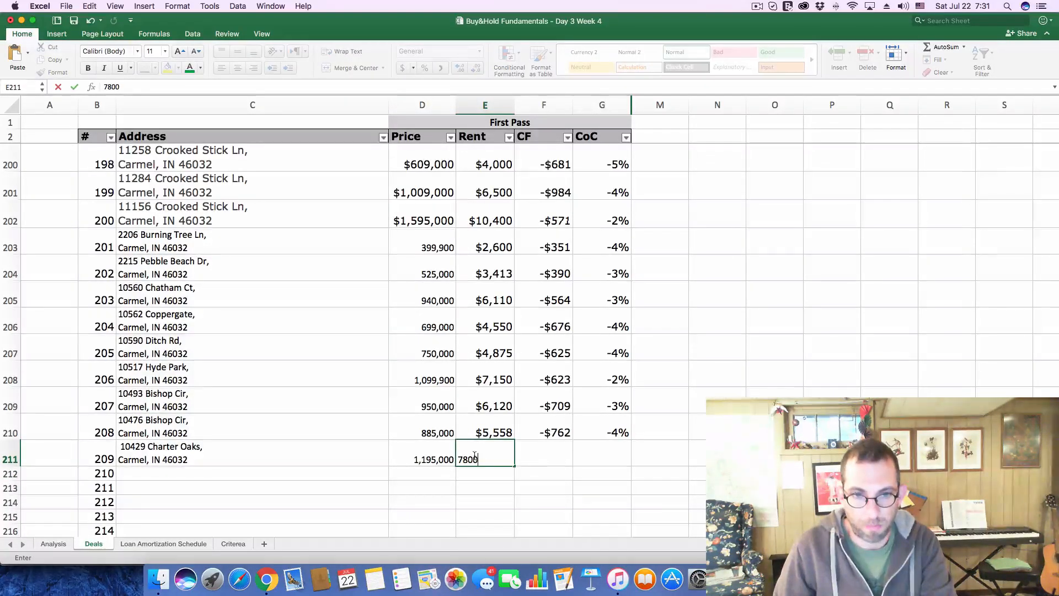
left_click(545, 470)
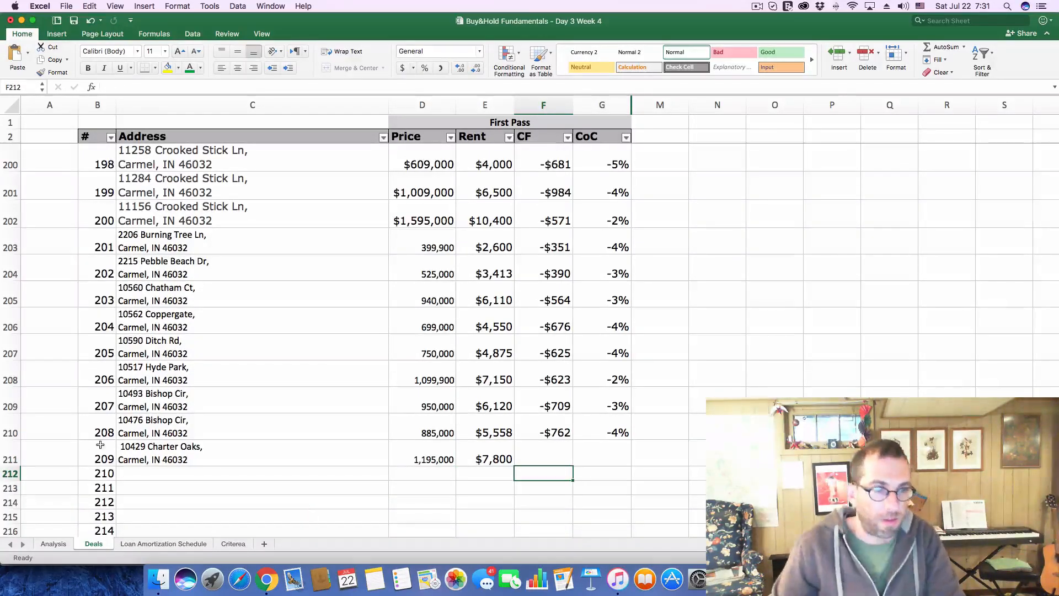
On the Analysis sheet, set the Purchase Price to 1,195,000 and the monthly Gross Scheduled Income to 7800
left_click(54, 543)
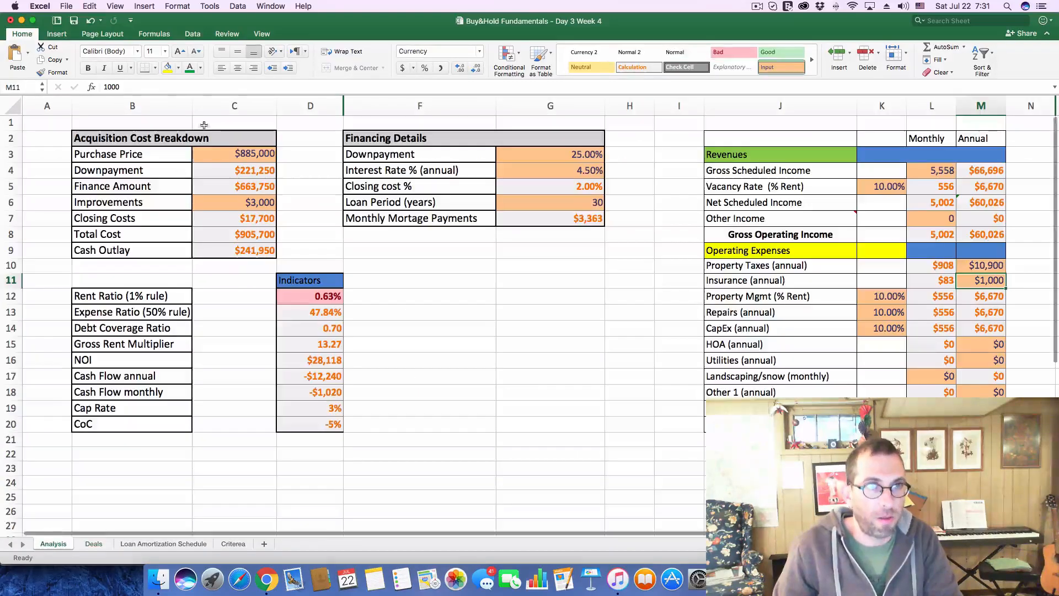
left_click(134, 88)
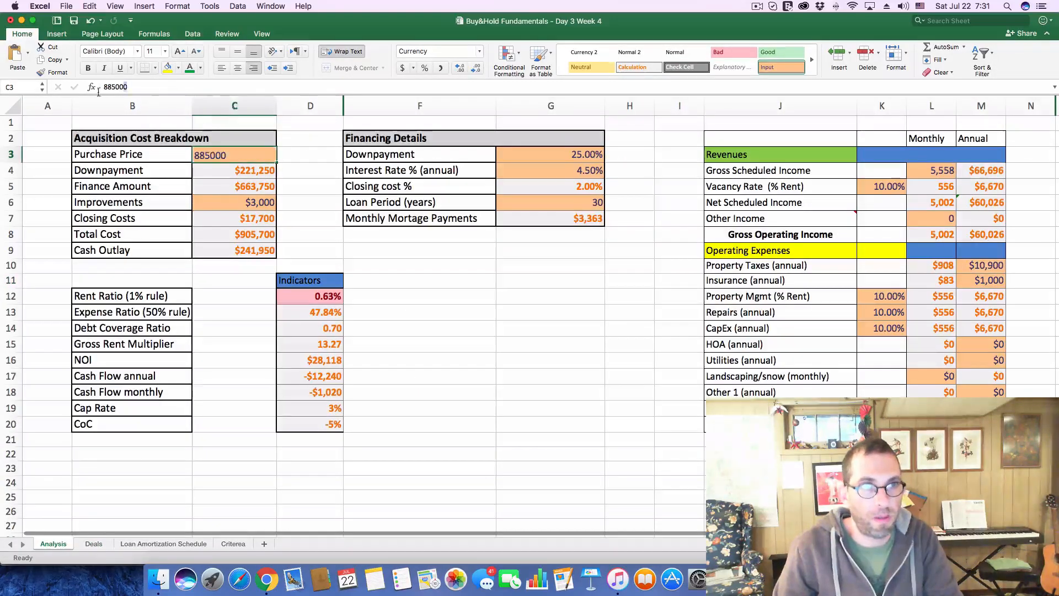
left_click_drag(133, 87, 60, 82)
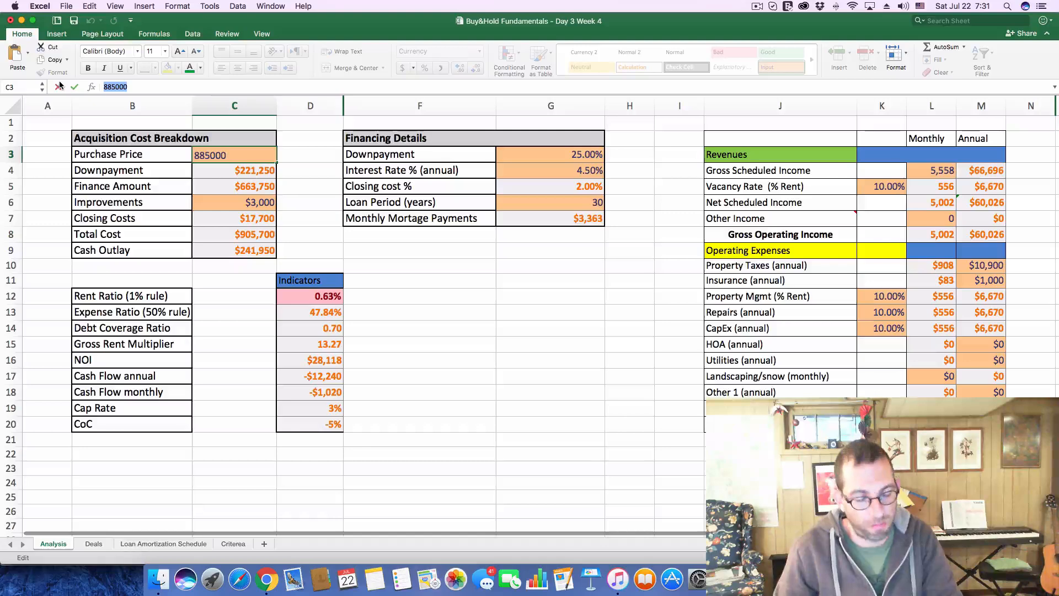
type("1,195,000")
key("Return")
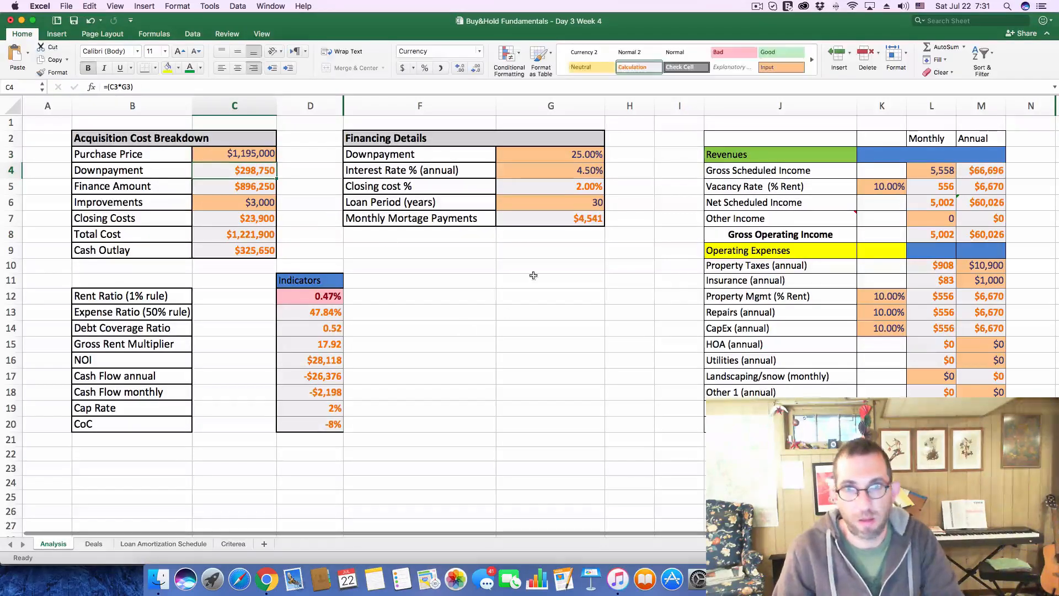
left_click(929, 170)
type("7800")
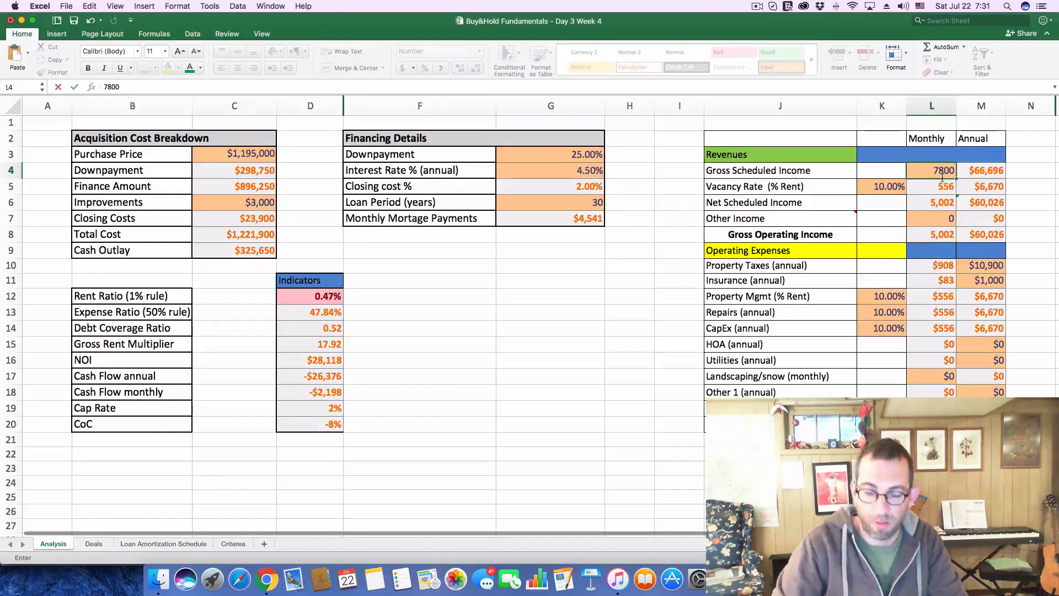
key("Return")
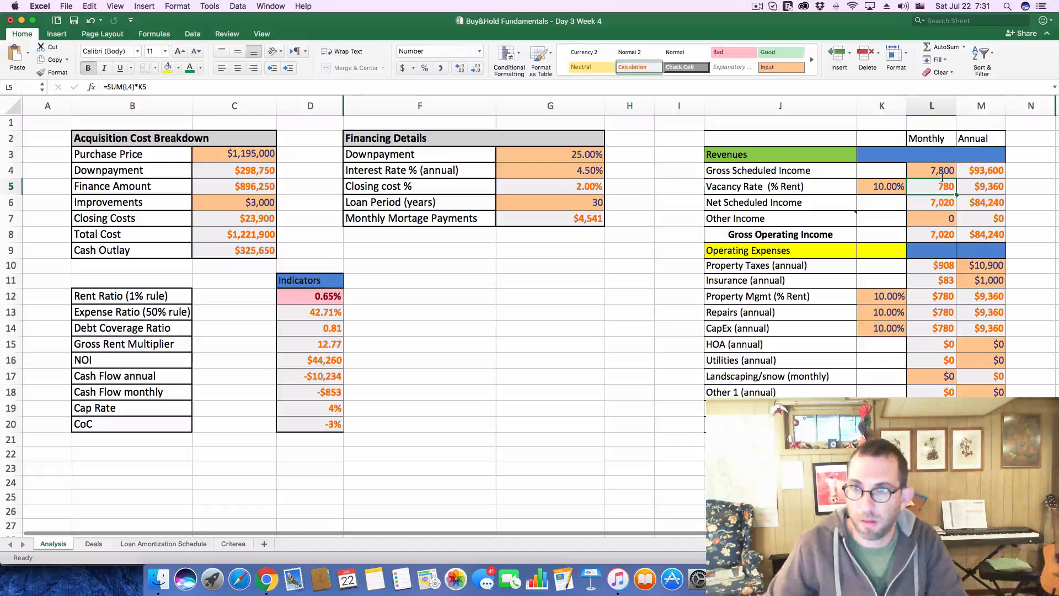
key("super+Tab")
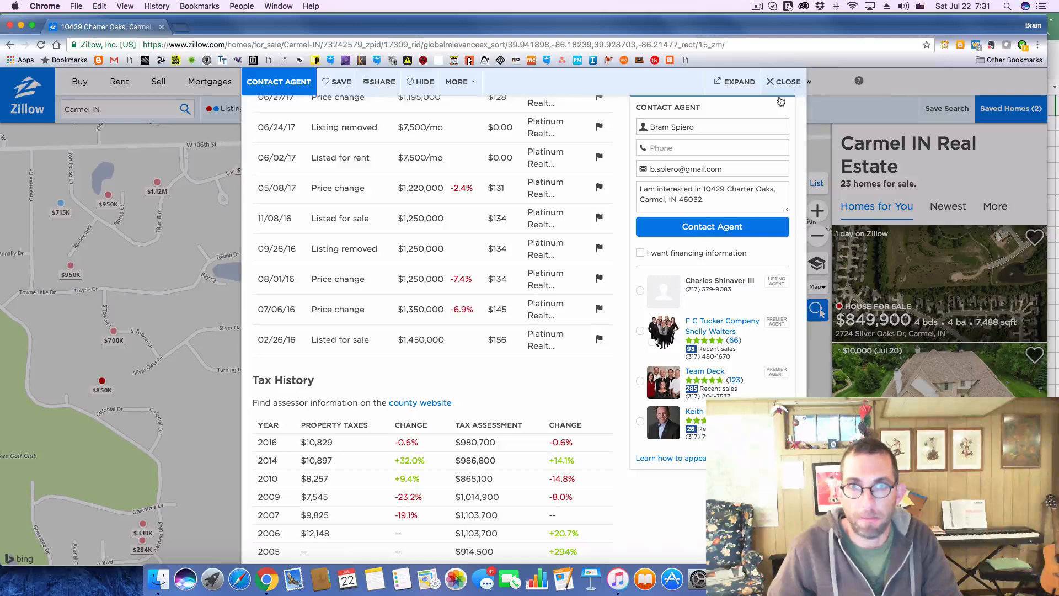
key("super+Tab")
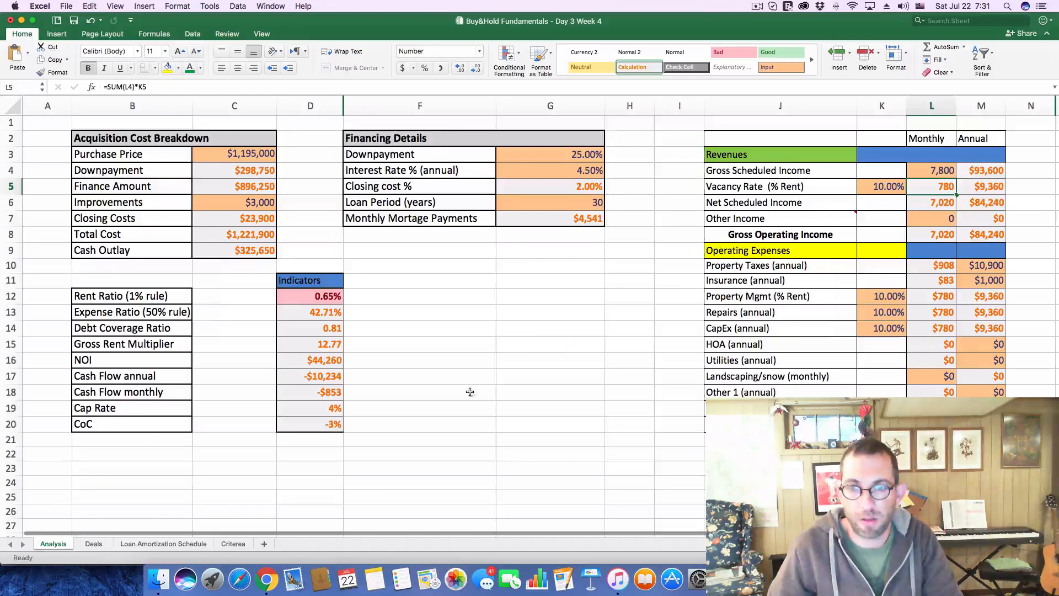
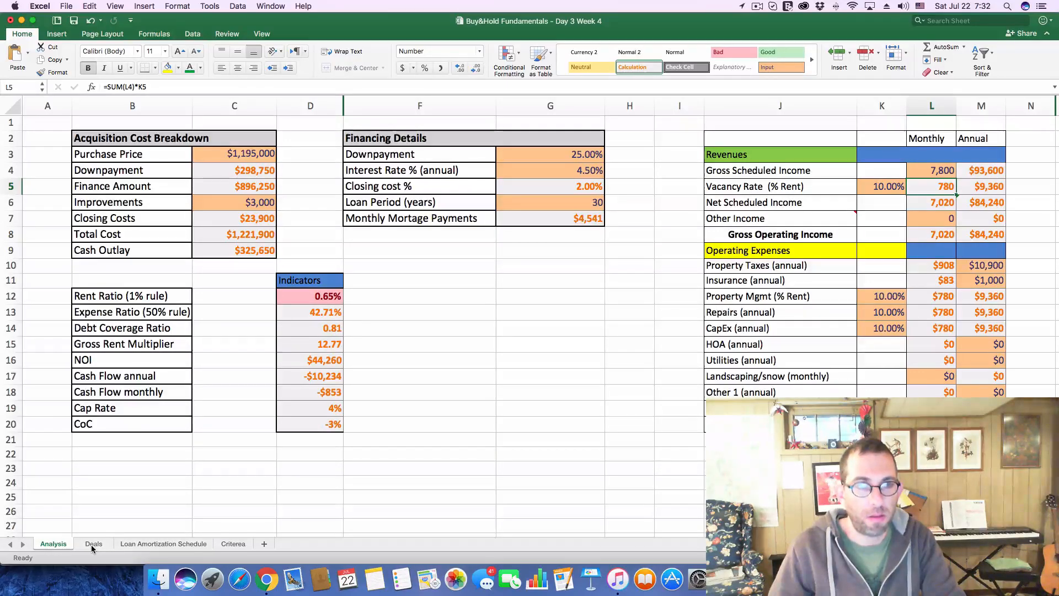
On the Deals sheet, enter -853 as deal 209's cash flow and -3% as its CoC
left_click(93, 544)
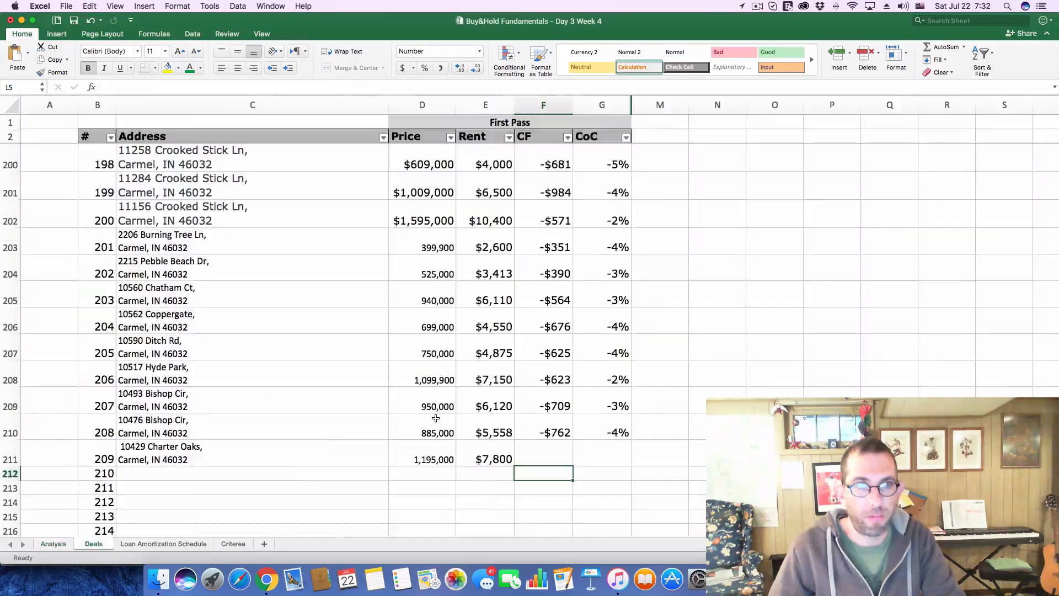
left_click(553, 451)
type("-853")
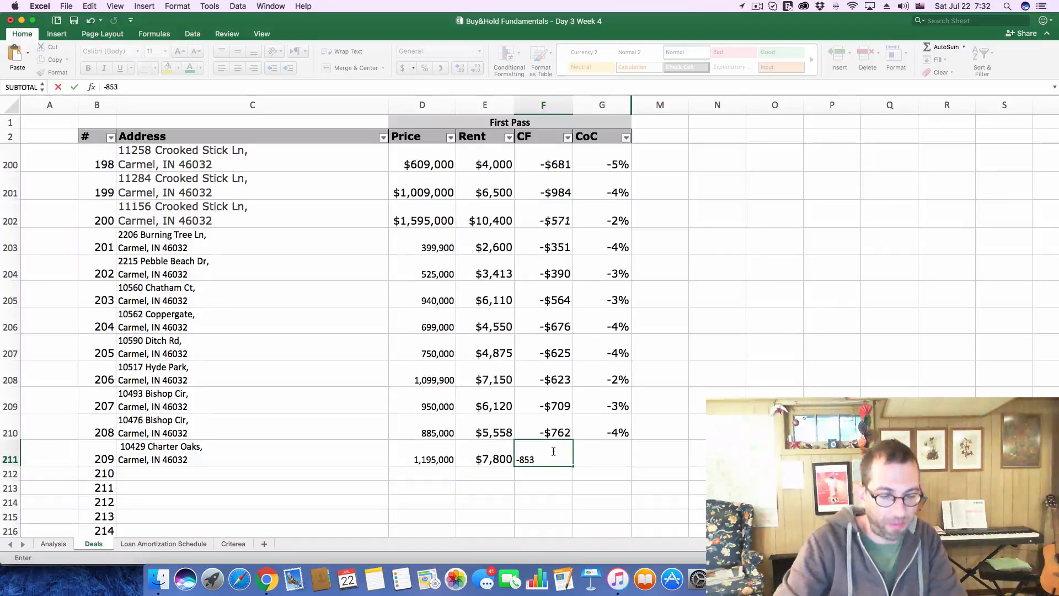
key("Tab")
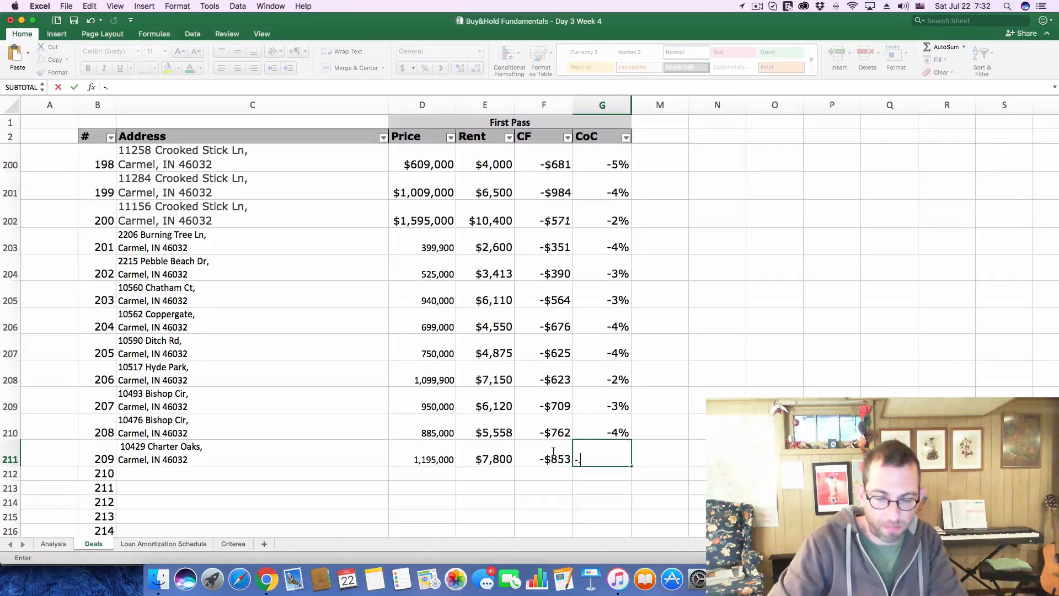
type("-3%")
key("Return")
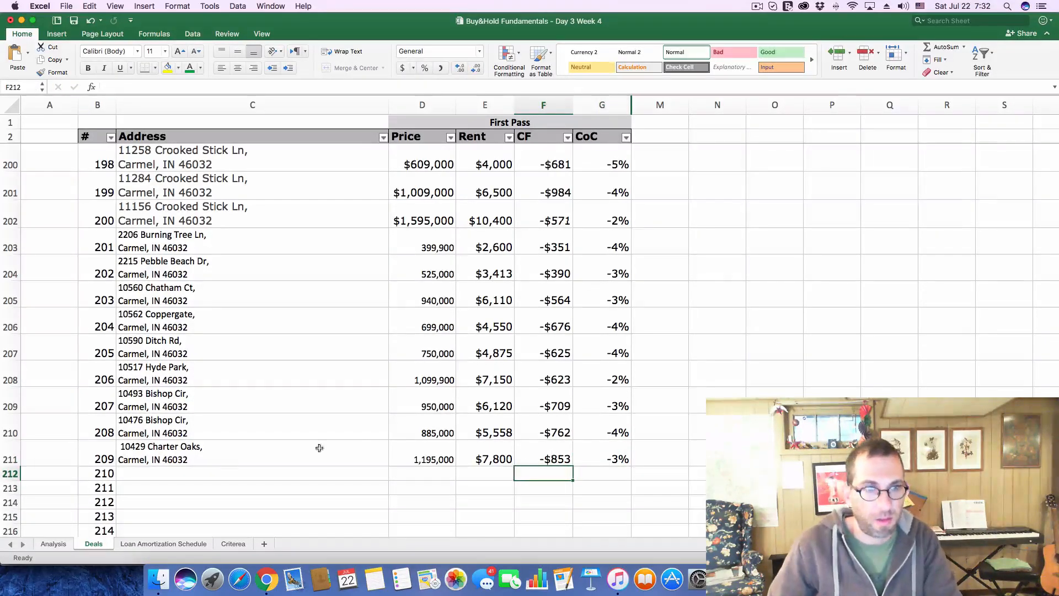
Switch to Zillow, close the Charter Oaks listing and open the $1.25M Windemere listing from the map
key("super+Tab")
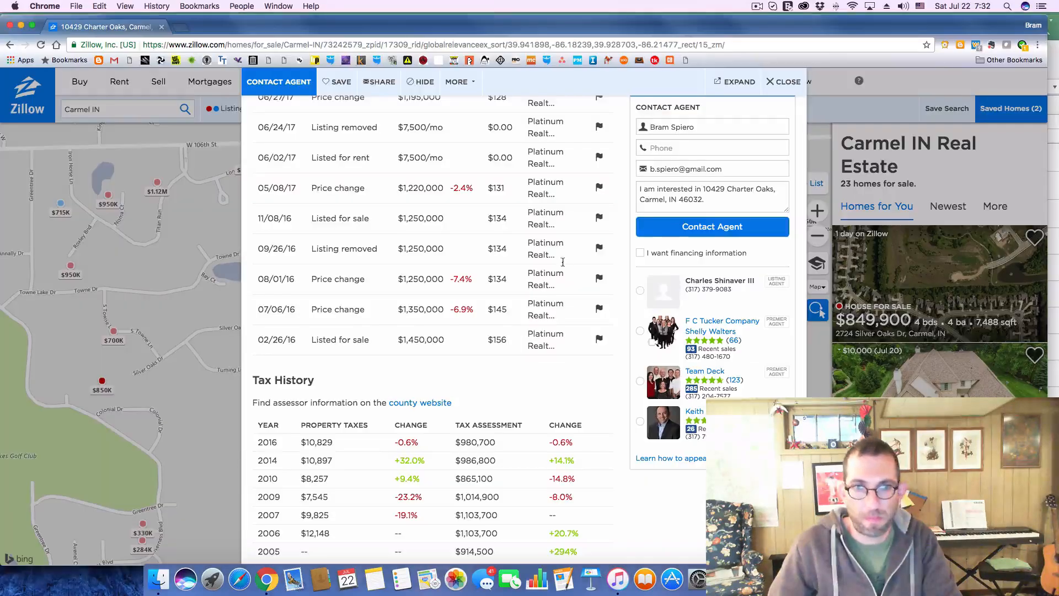
left_click(779, 82)
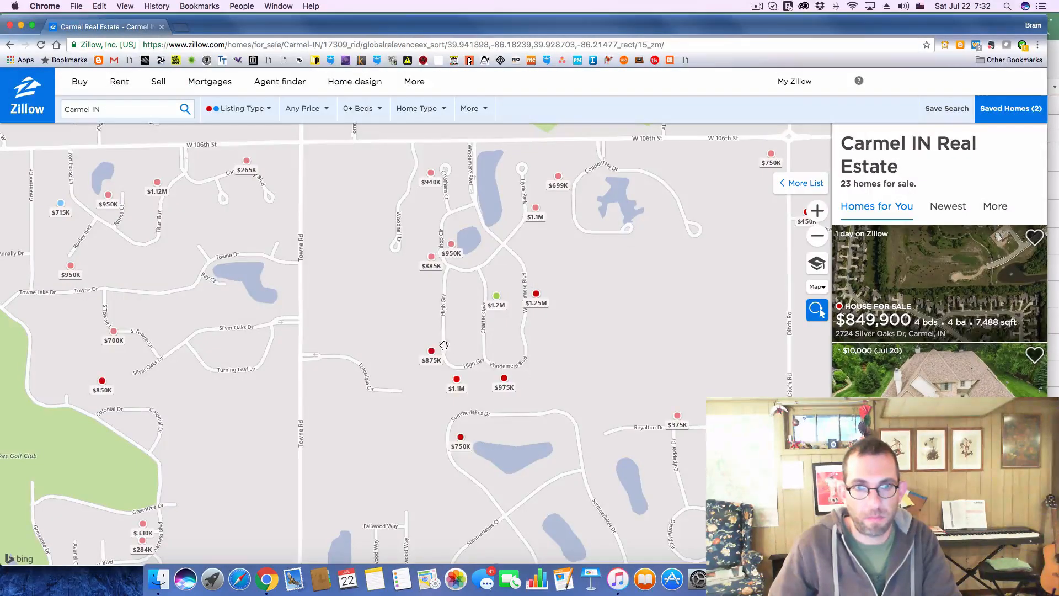
left_click(533, 302)
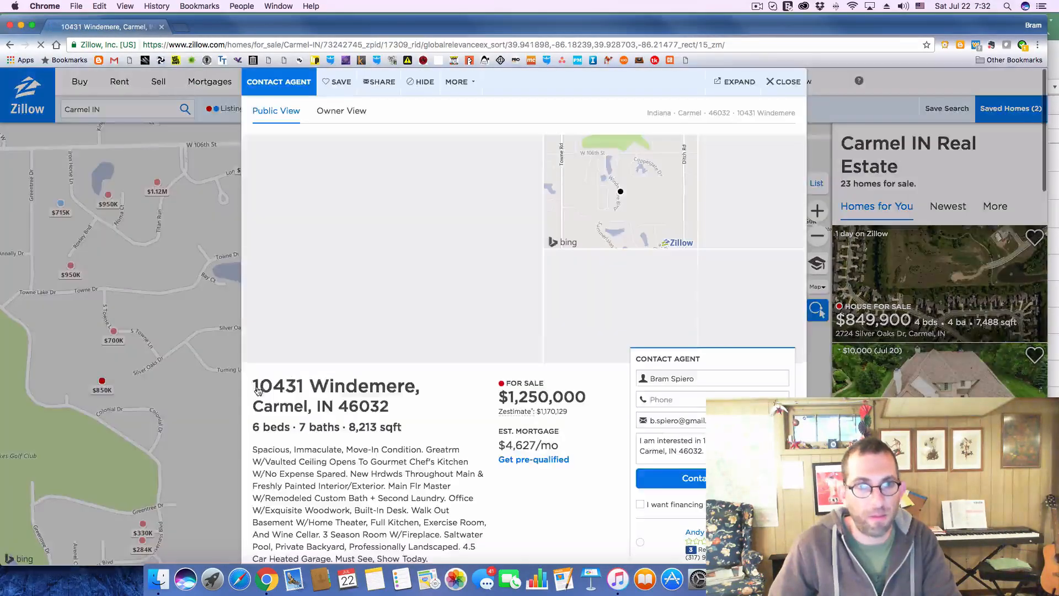
left_click_drag(254, 385, 418, 415)
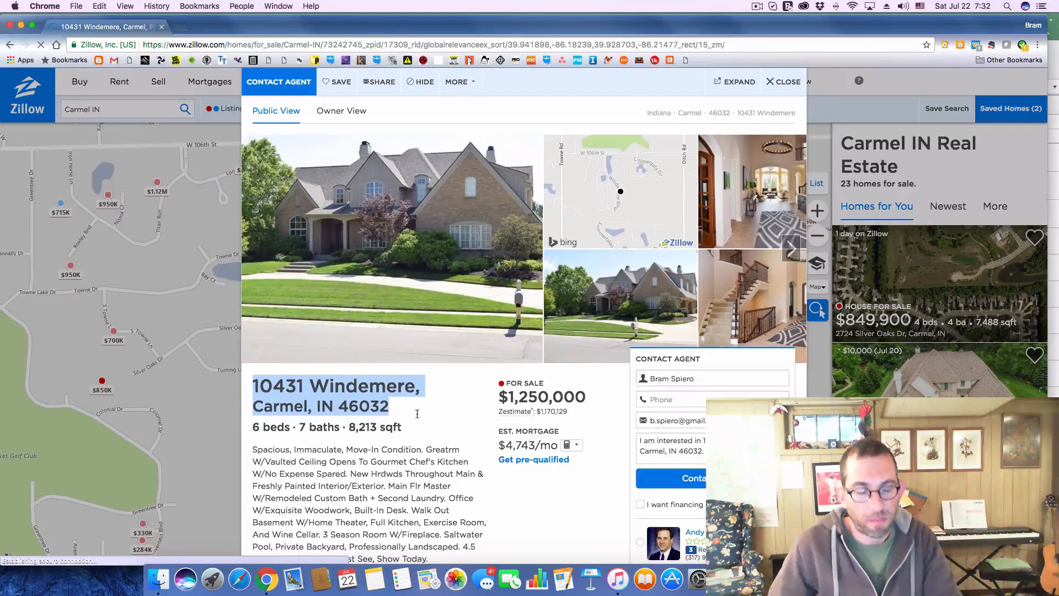
key("super+Tab")
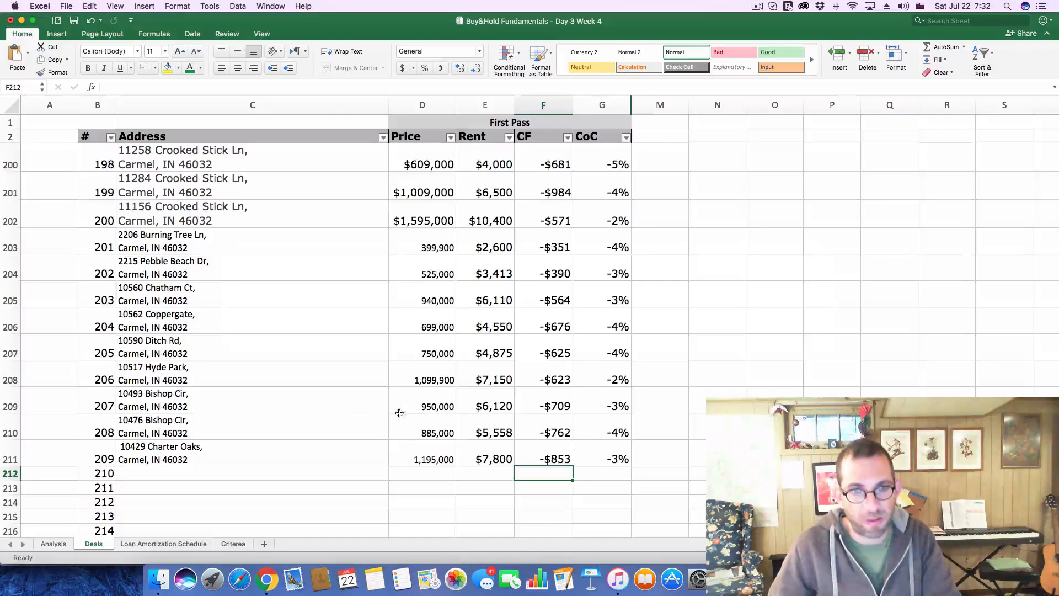
left_click(226, 473)
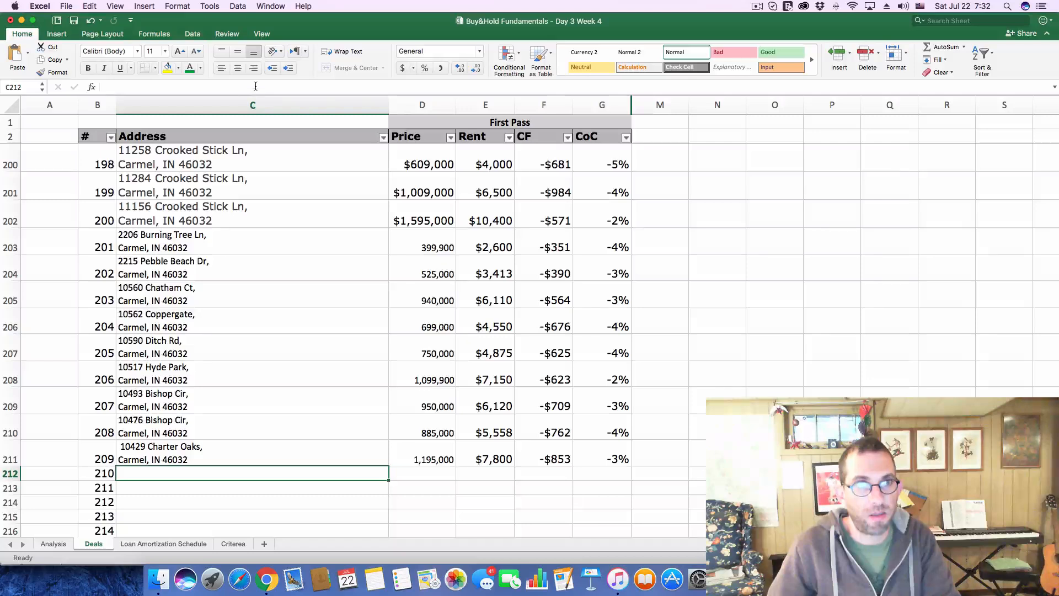
type("1,195,000")
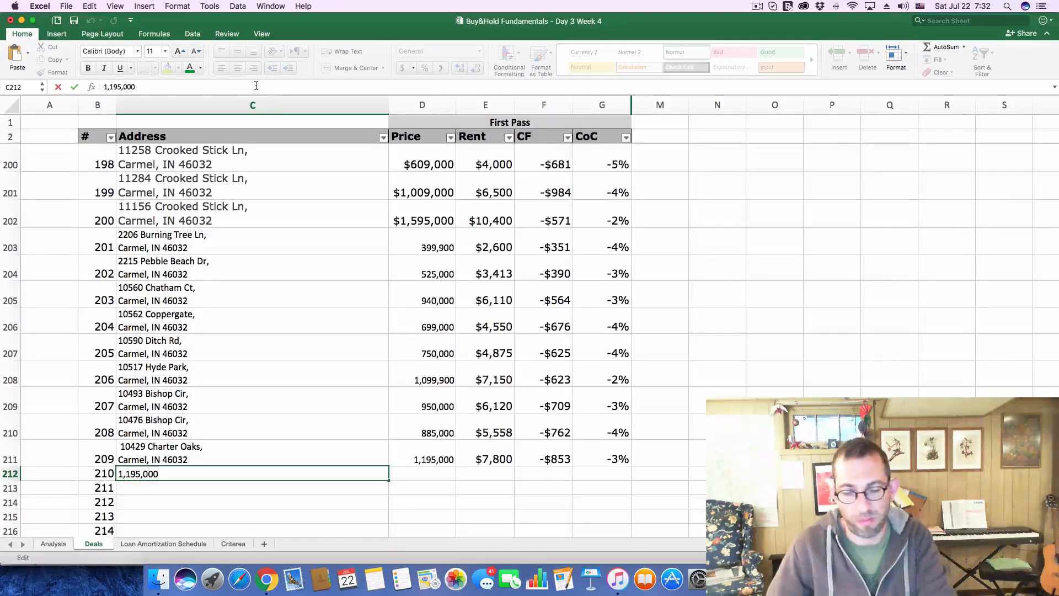
key("Return")
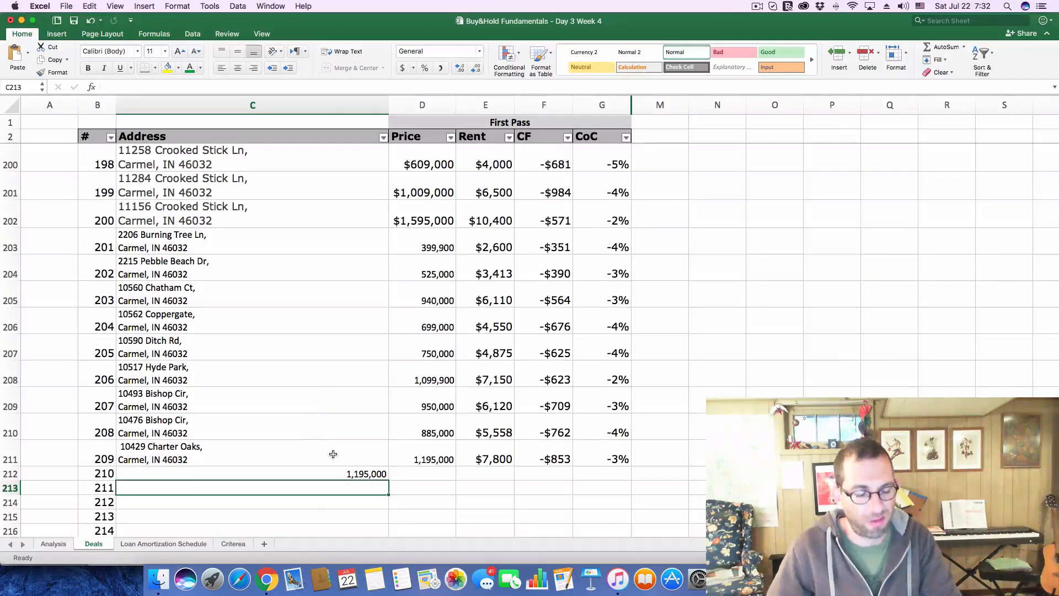
key("super+c")
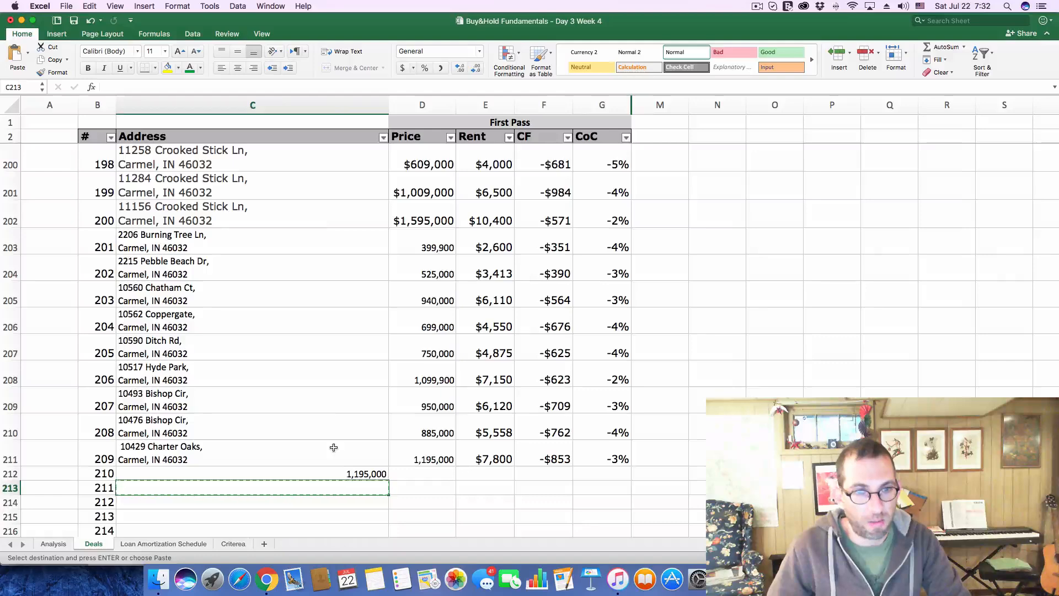
key("super+z")
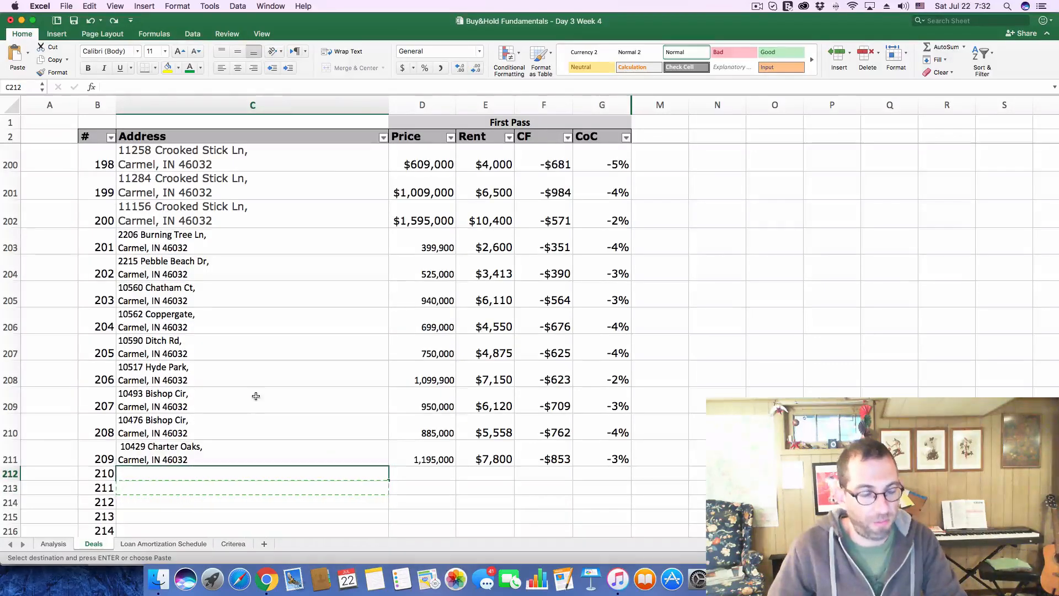
Switch to Zillow, close the developer tools, and copy the Windemere listing's address into deal 210's Address cell in Excel
key("super+Tab")
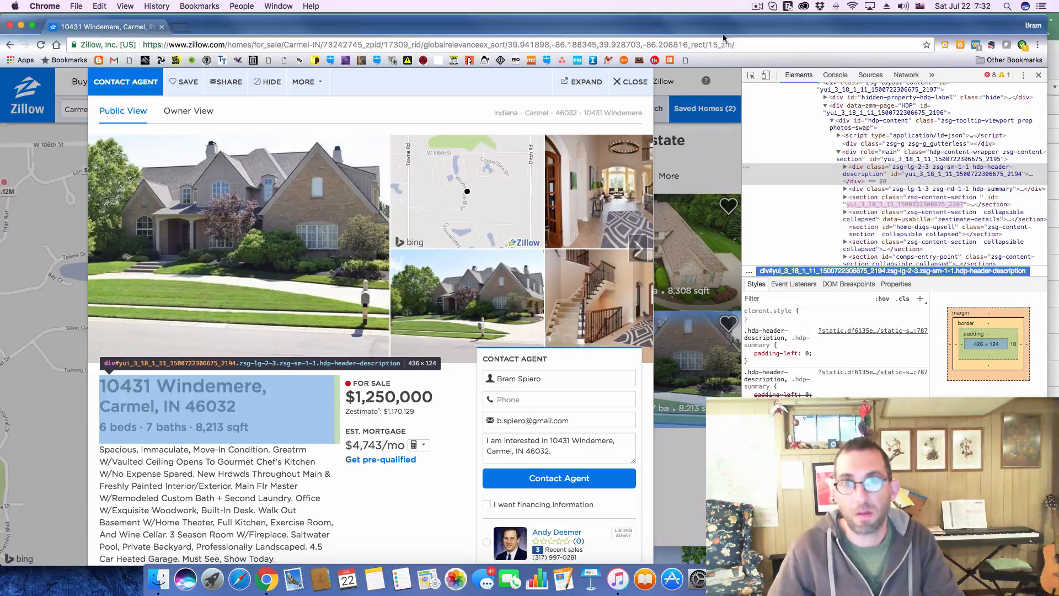
left_click(1038, 77)
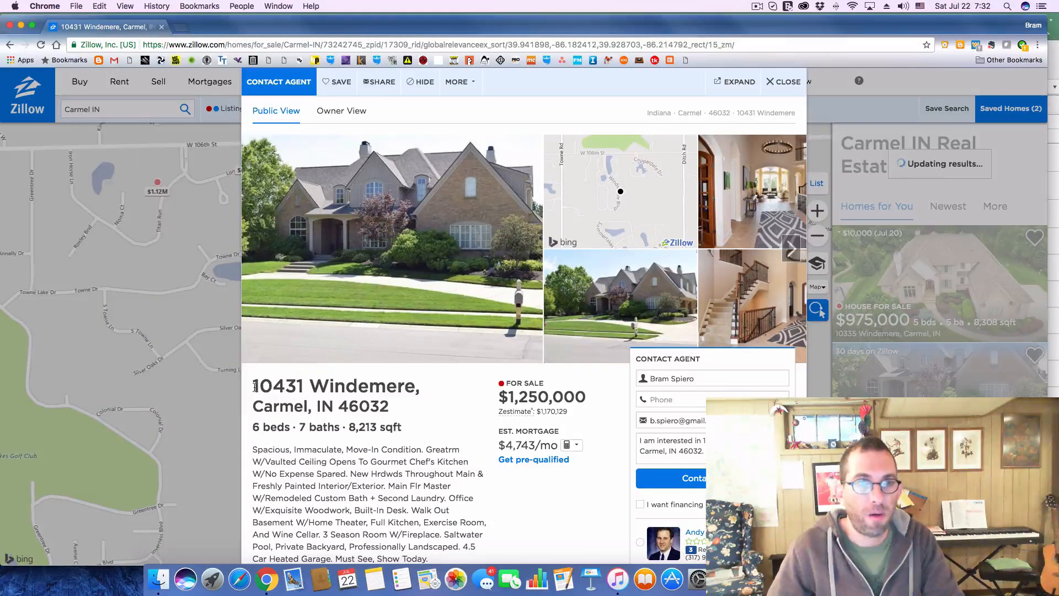
left_click_drag(255, 386, 386, 407)
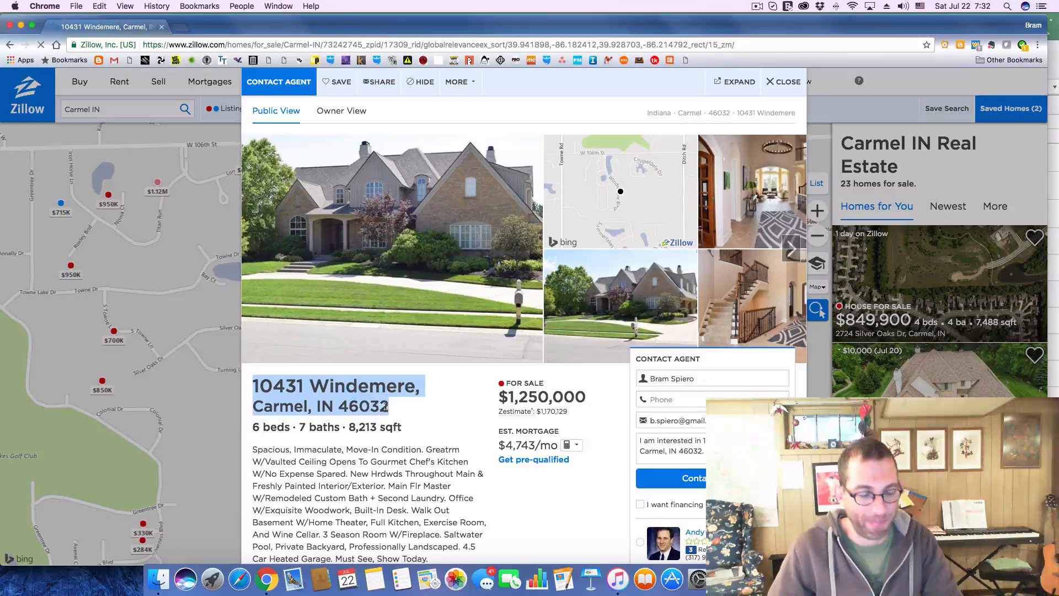
key("super+Tab")
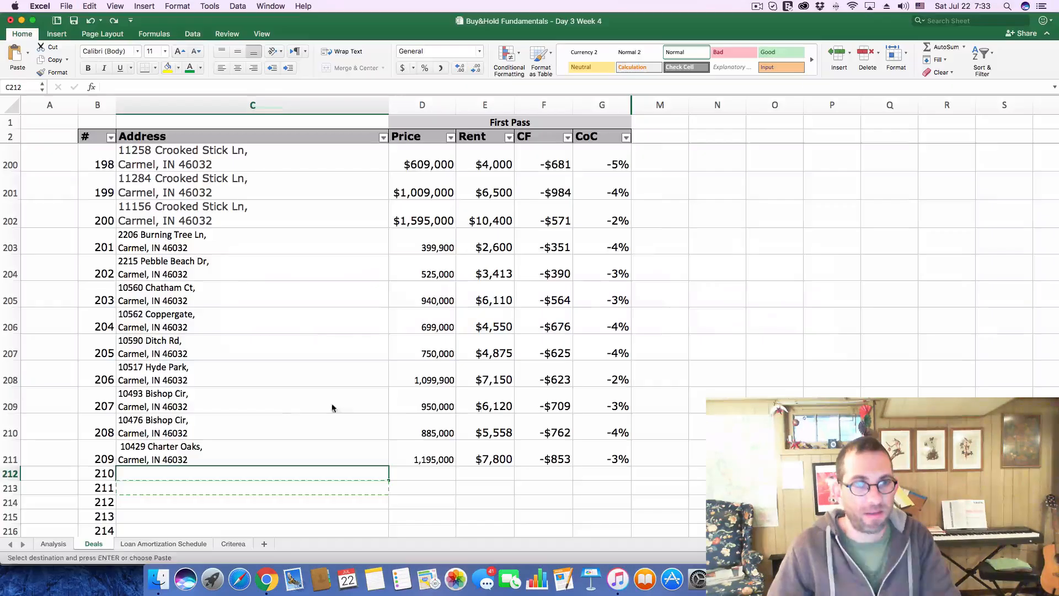
left_click(183, 87)
key("super+v")
key("Return")
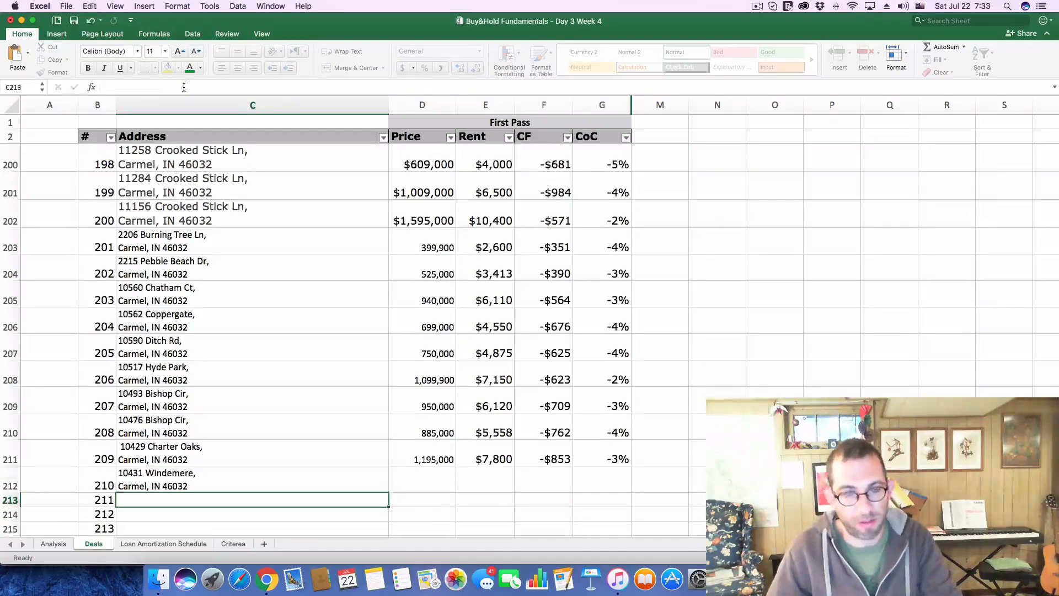
Copy the 1,250,000 asking price from the Windemere listing on Zillow into deal 210's Price cell in Excel
key("super+Tab")
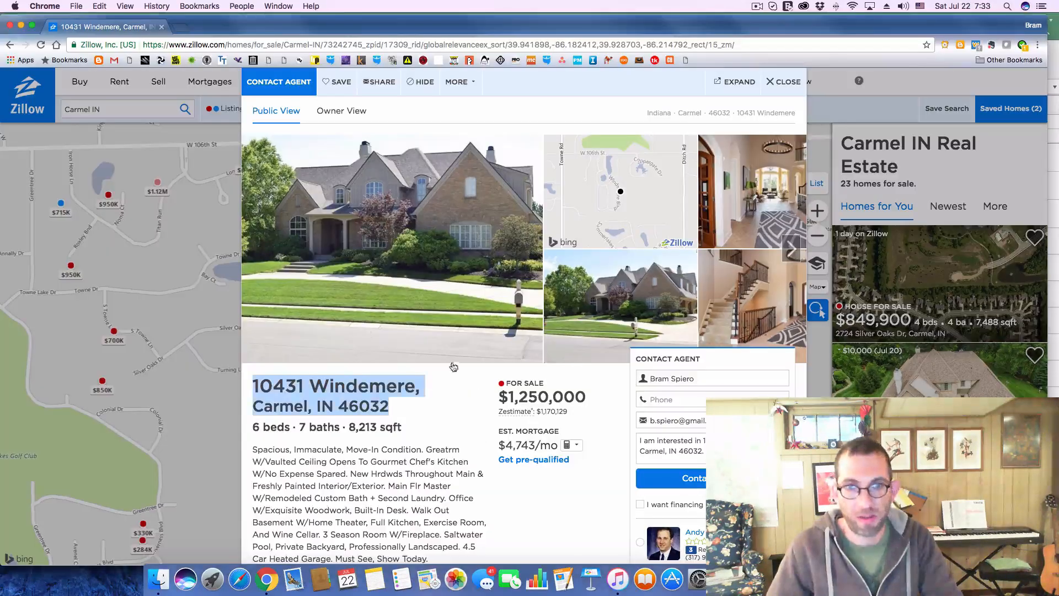
left_click_drag(508, 397, 605, 401)
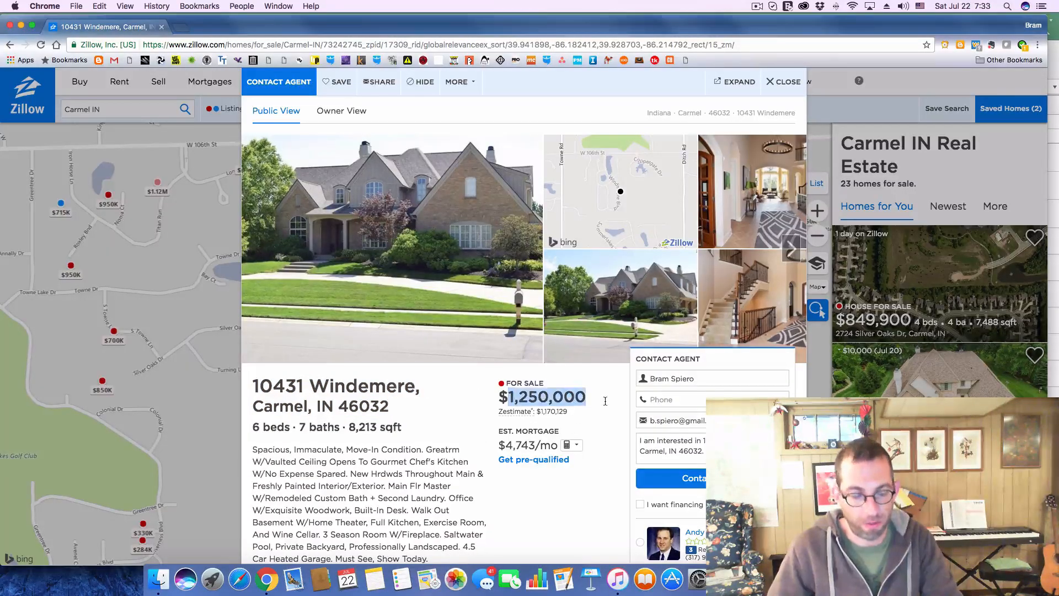
key("super+Tab")
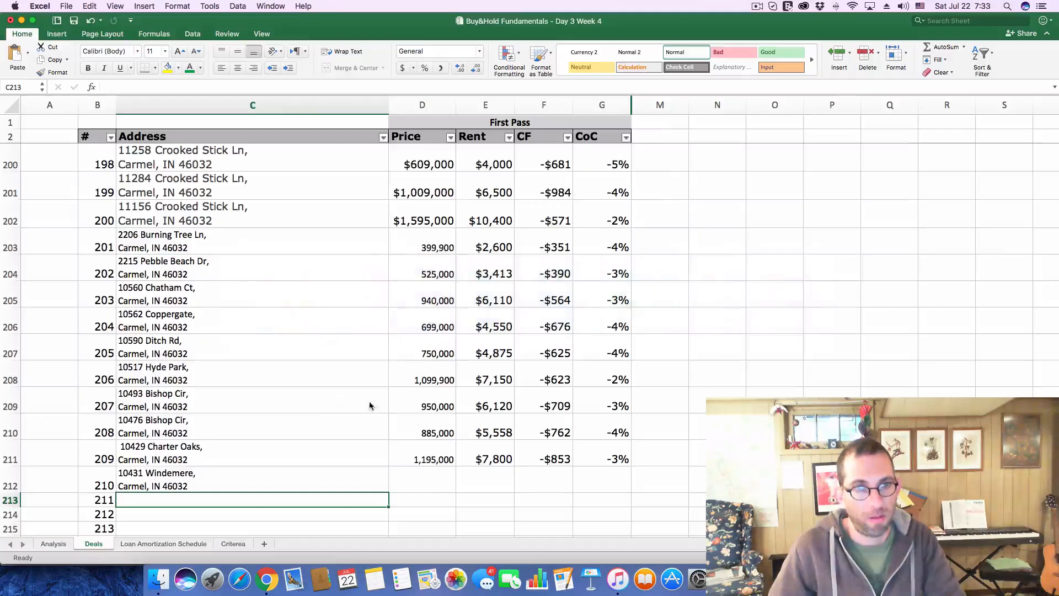
left_click(428, 489)
left_click(153, 87)
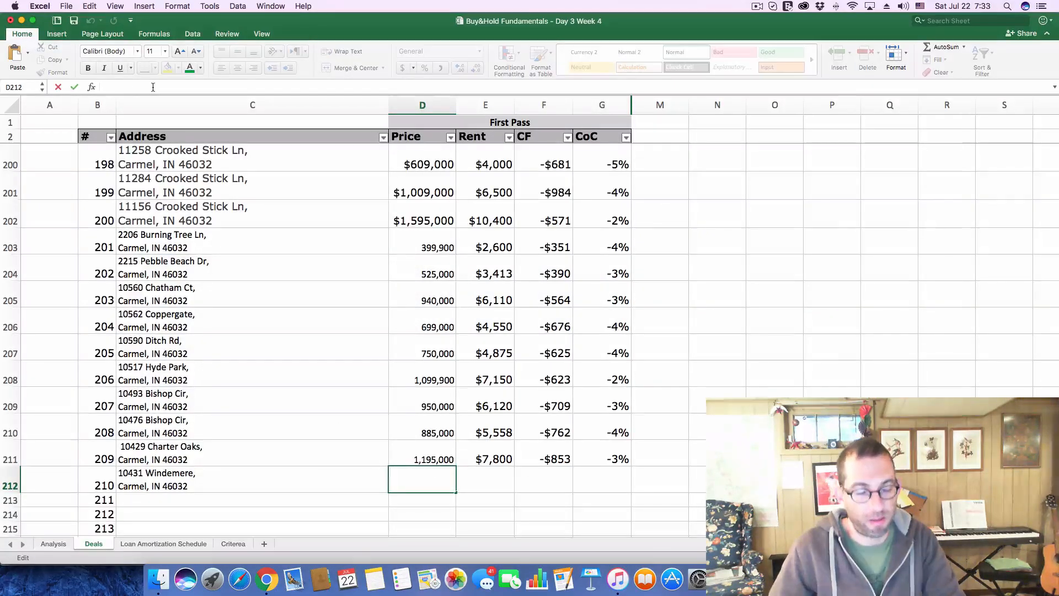
key("super+v")
key("Return")
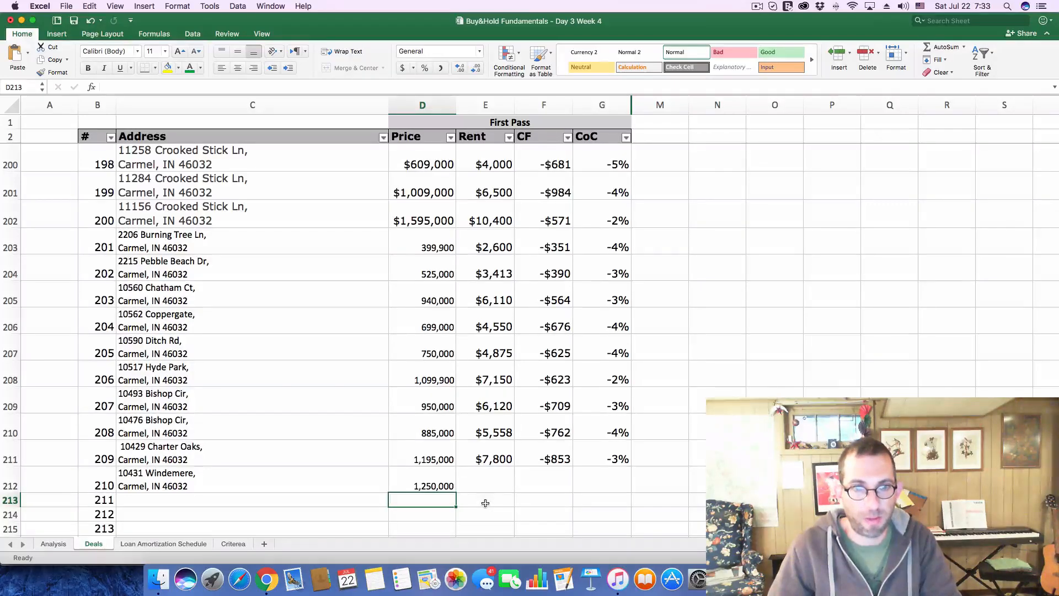
Switch to Zillow and expand the Windemere listing's price and tax history to check its yearly property taxes
key("super+Tab")
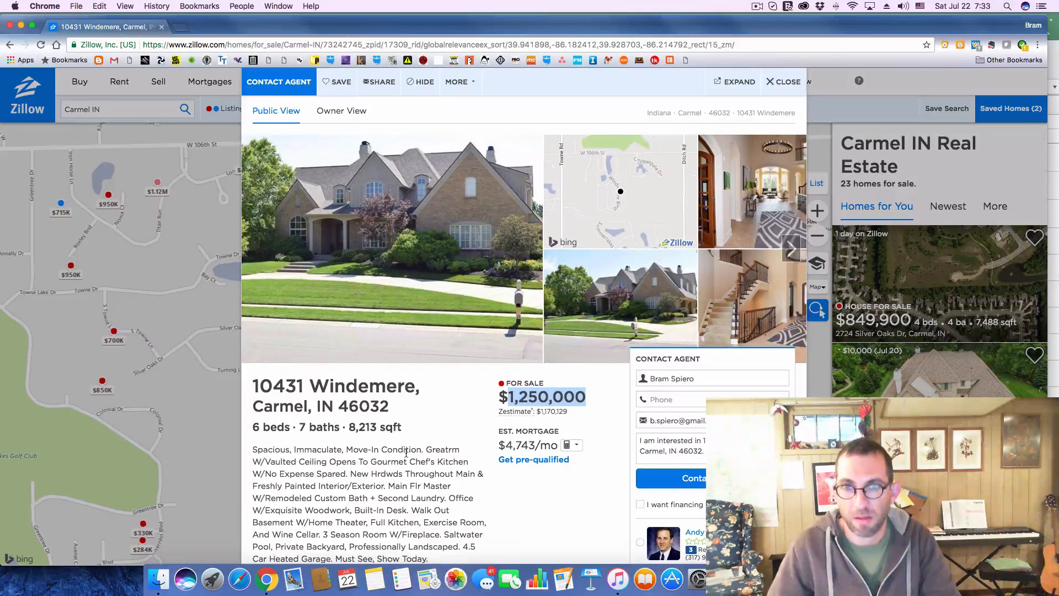
scroll(406, 453, "down", 6)
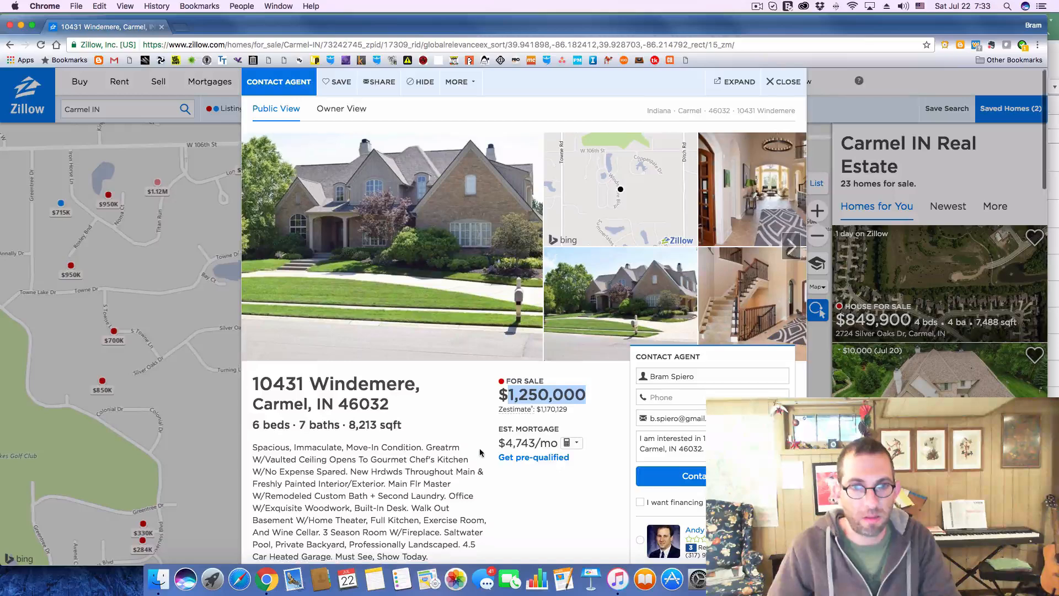
scroll(480, 452, "down", 4)
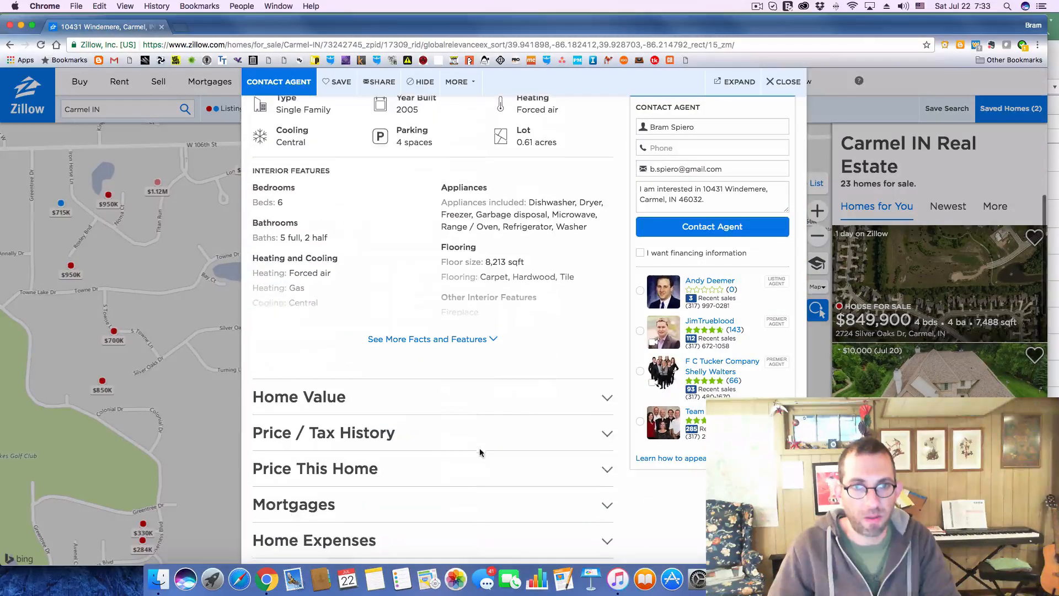
left_click(604, 435)
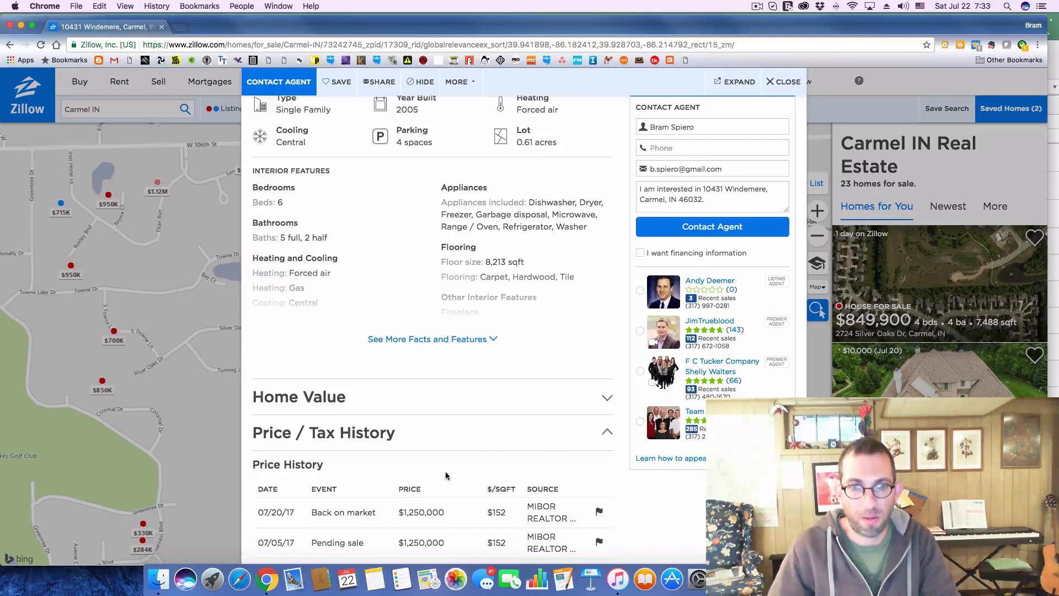
scroll(444, 475, "down", 4)
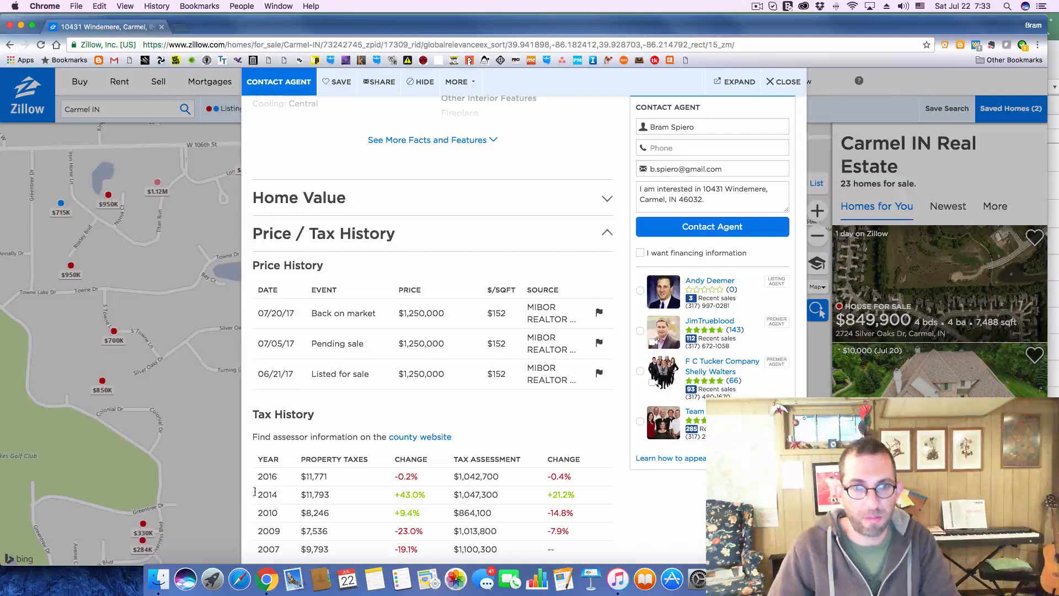
key("super+Tab")
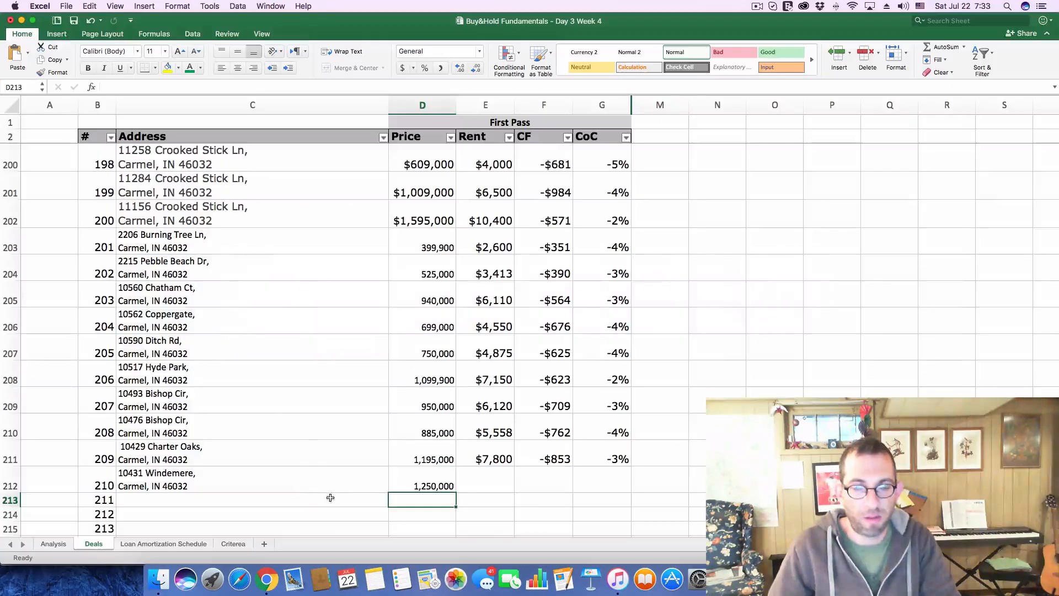
key("super+Tab")
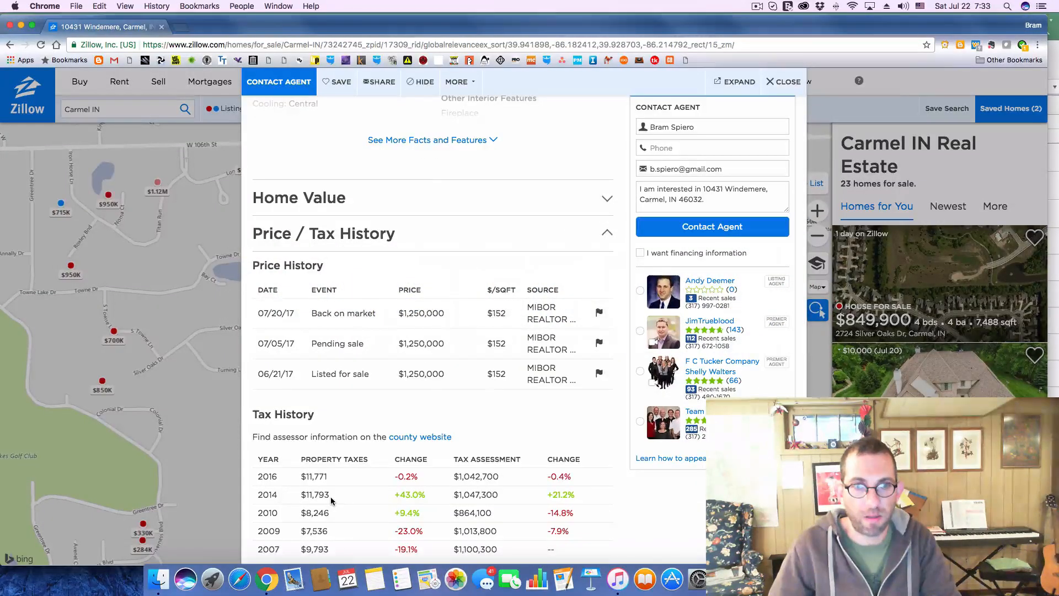
Switch to Excel and set the annual Property Taxes to 11800 on the Analysis sheet
key("super+Tab")
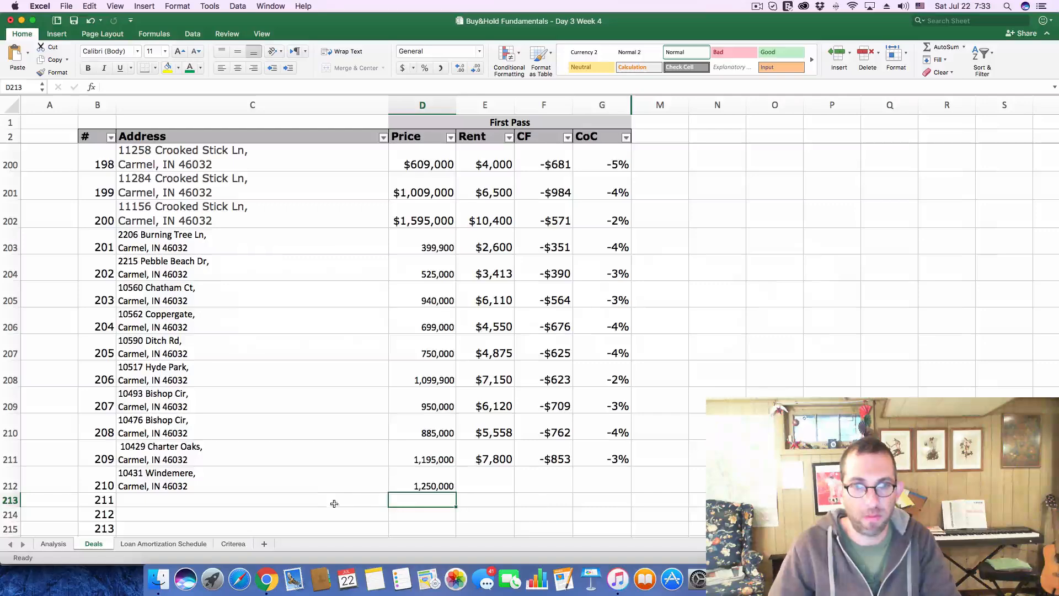
left_click(55, 544)
left_click(988, 266)
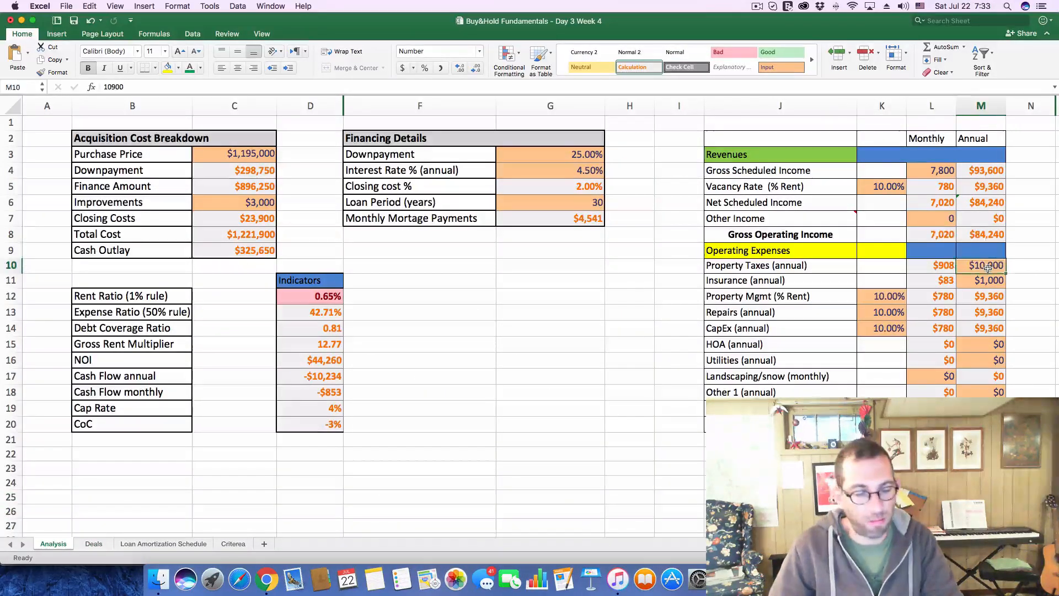
type("11800")
key("Return")
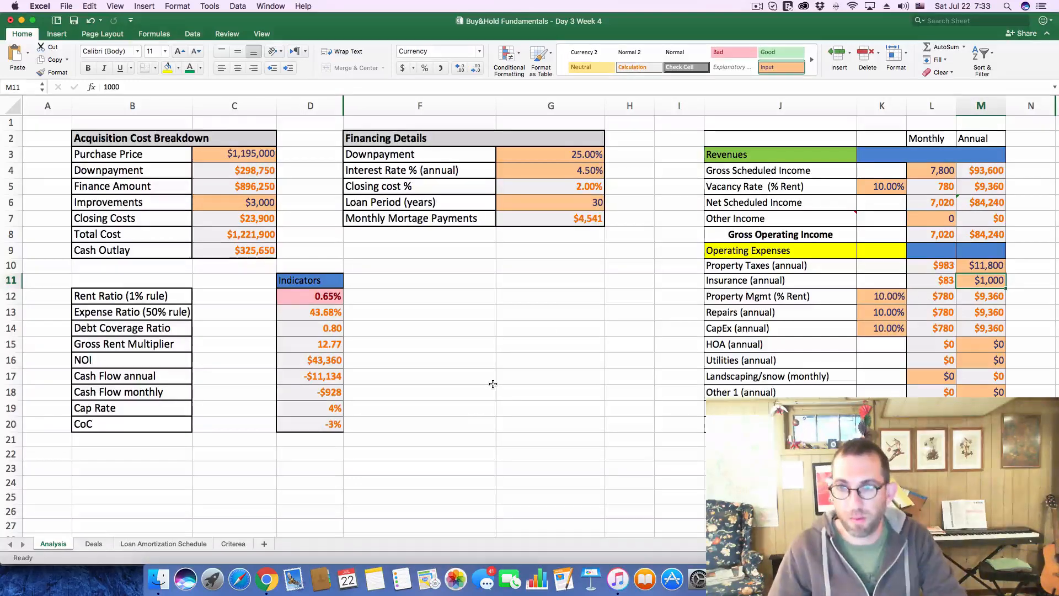
Review the Windemere listing's details on Zillow, return to Excel, and set deal 210's Rent to 8125 on the Deals sheet
key("super+Tab")
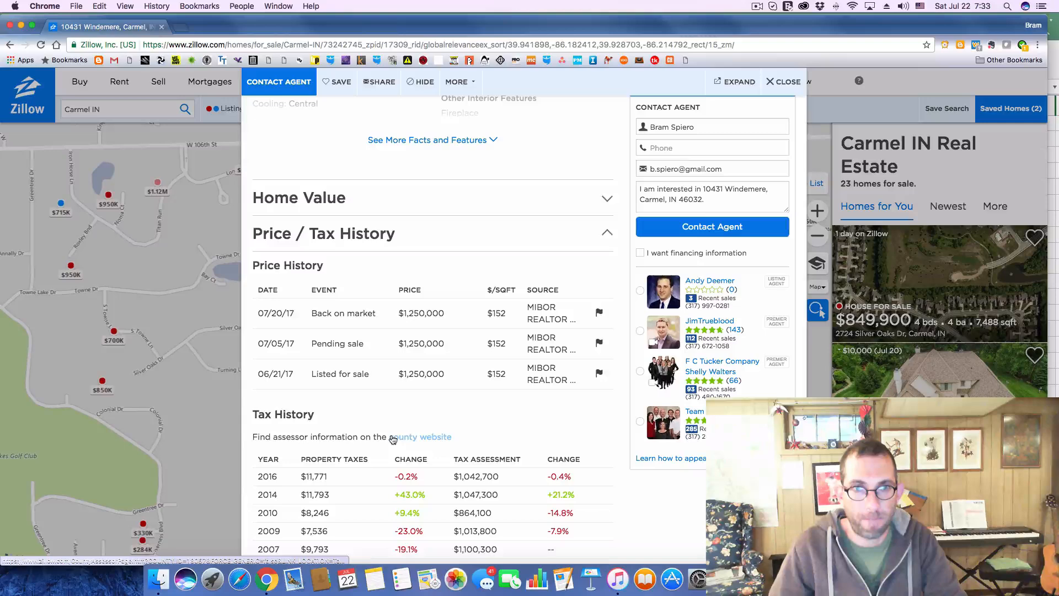
scroll(393, 438, "up", 10)
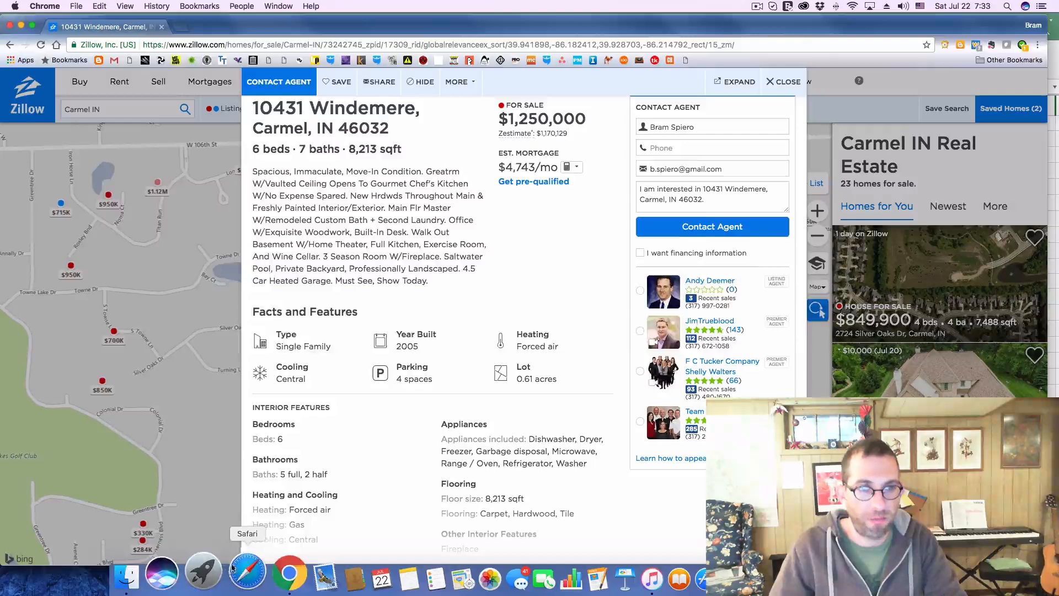
key("super+Tab")
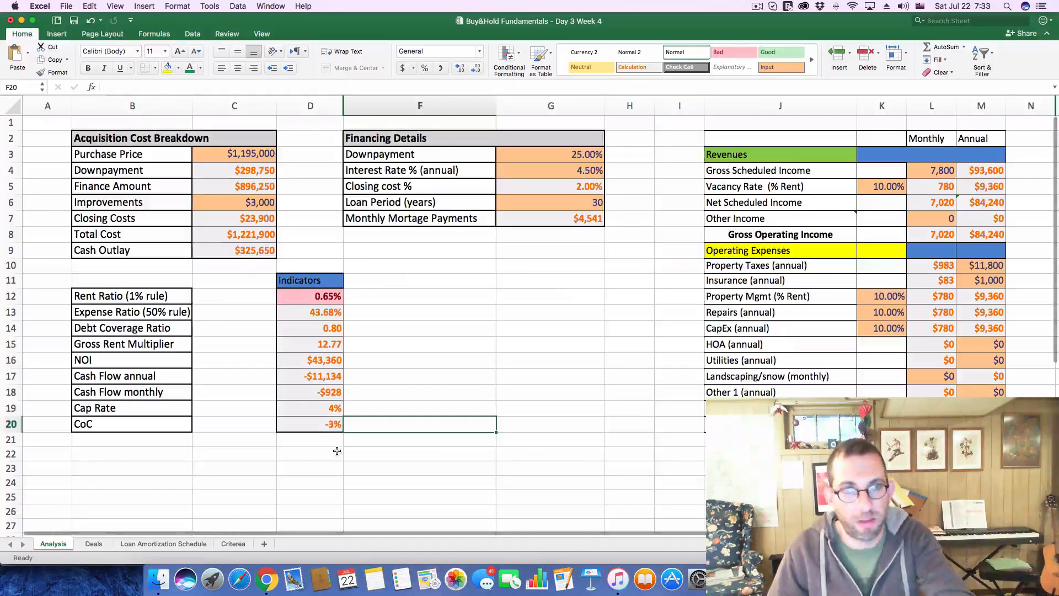
left_click(98, 544)
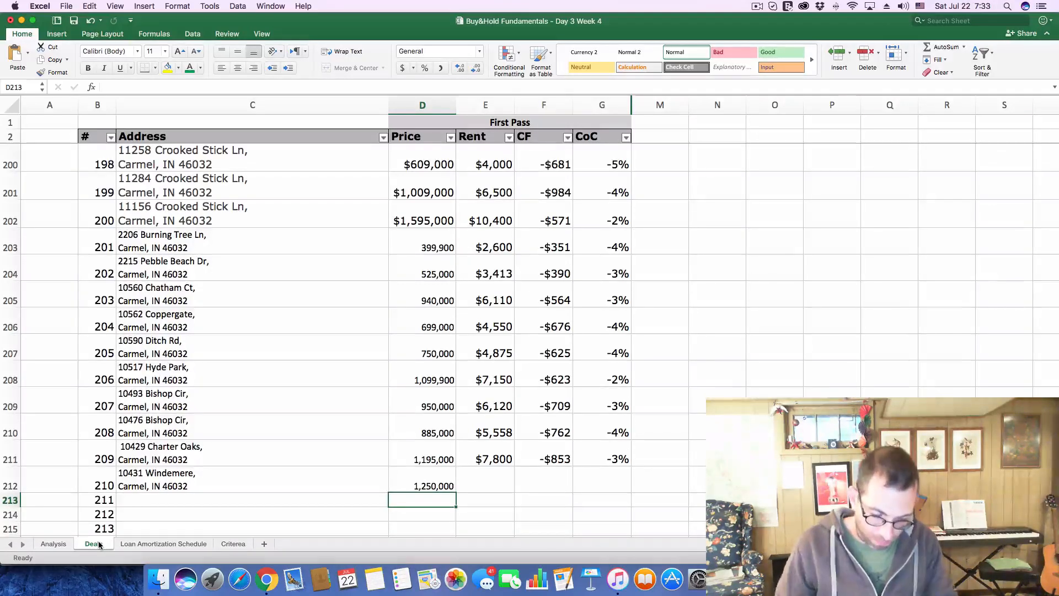
left_click(497, 486)
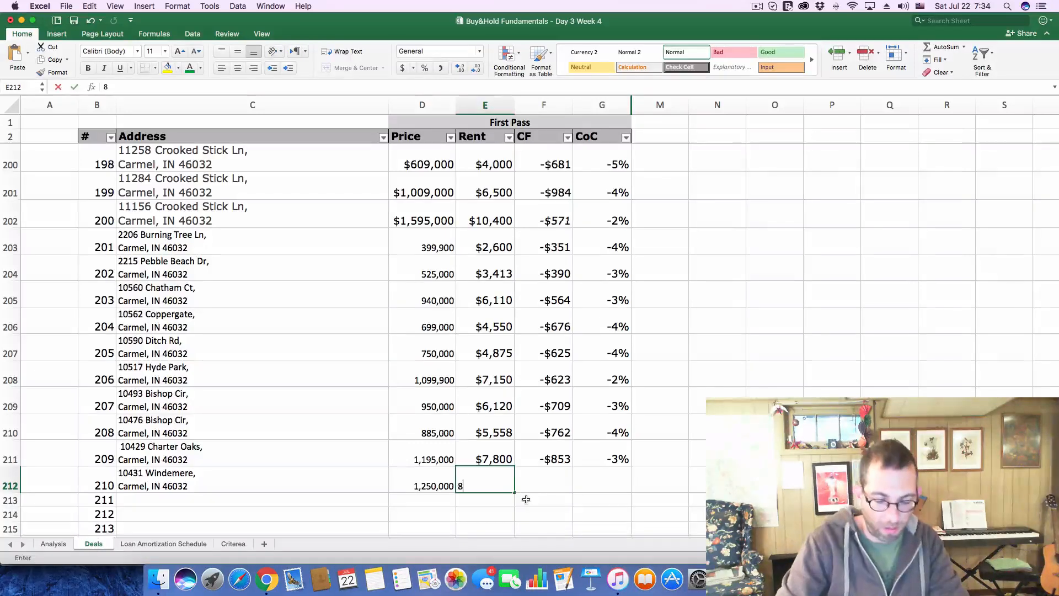
type("8125")
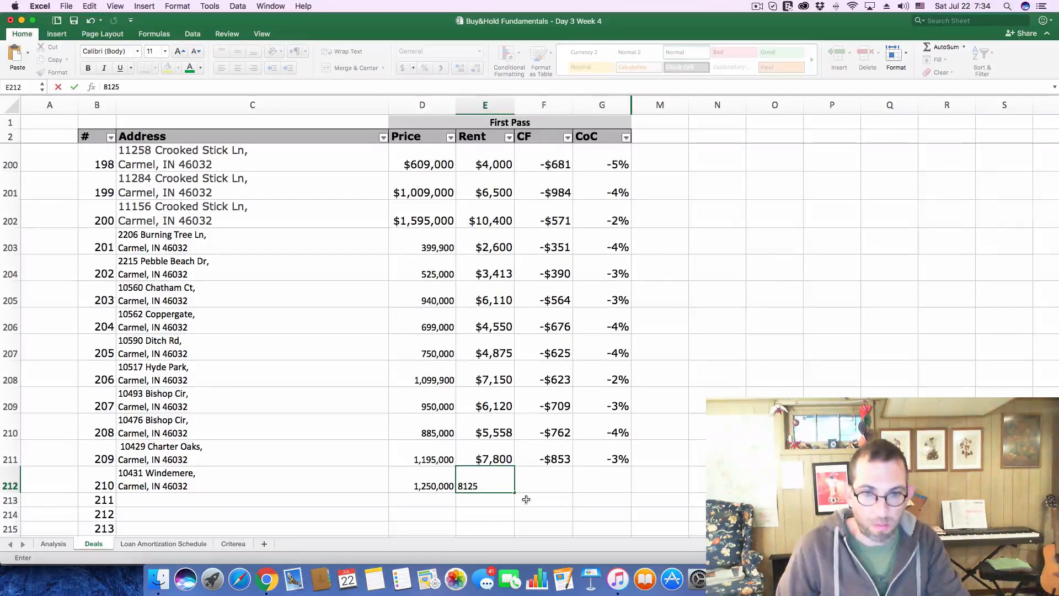
key("Return")
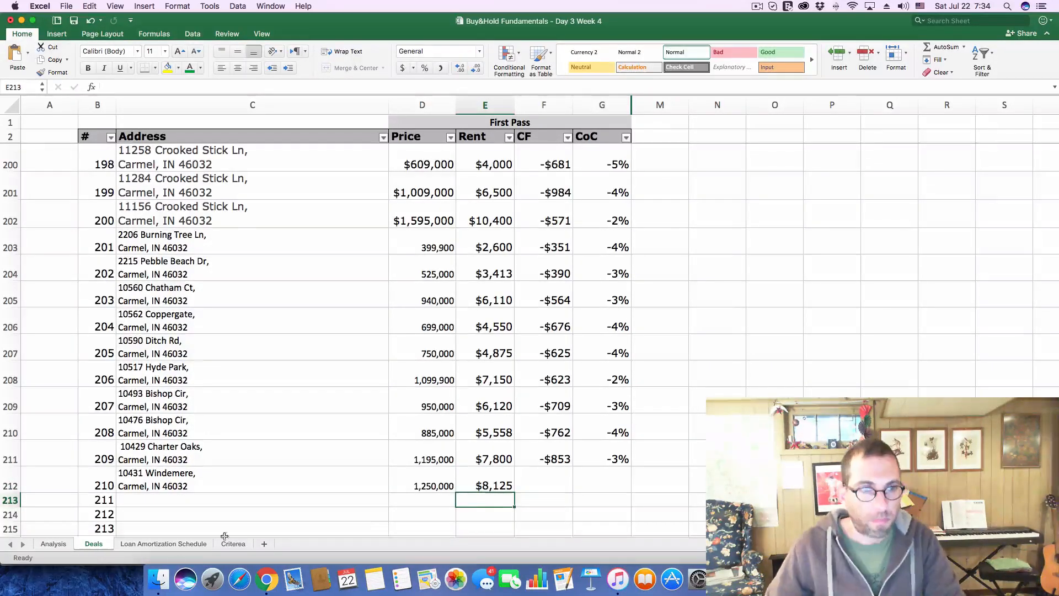
Set the Purchase Price to 1,250,000 on the Analysis sheet
left_click(66, 542)
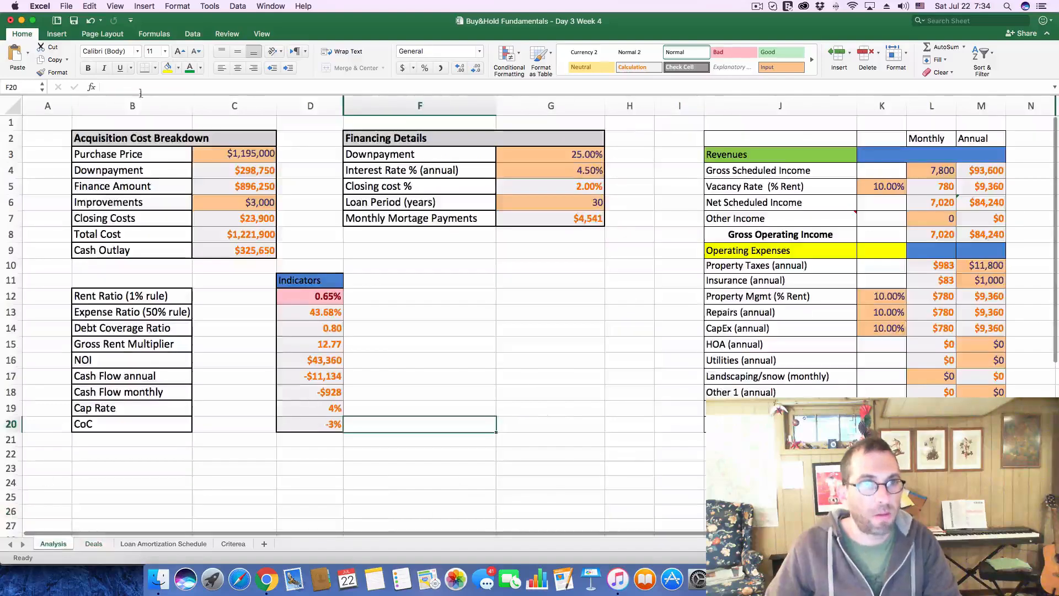
left_click(235, 154)
double_click(171, 87)
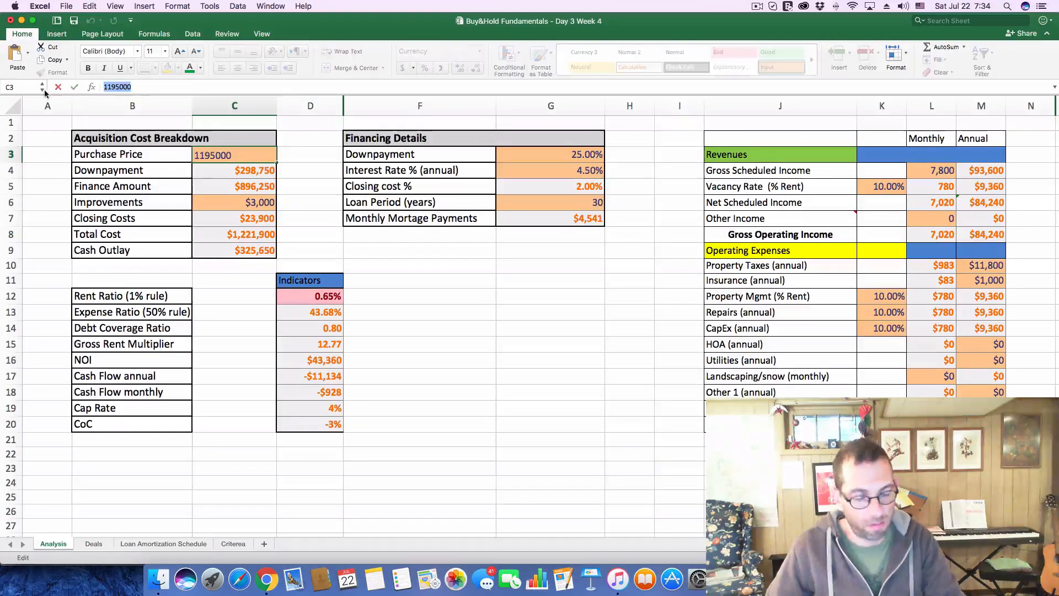
type("1,250,000")
key("Return")
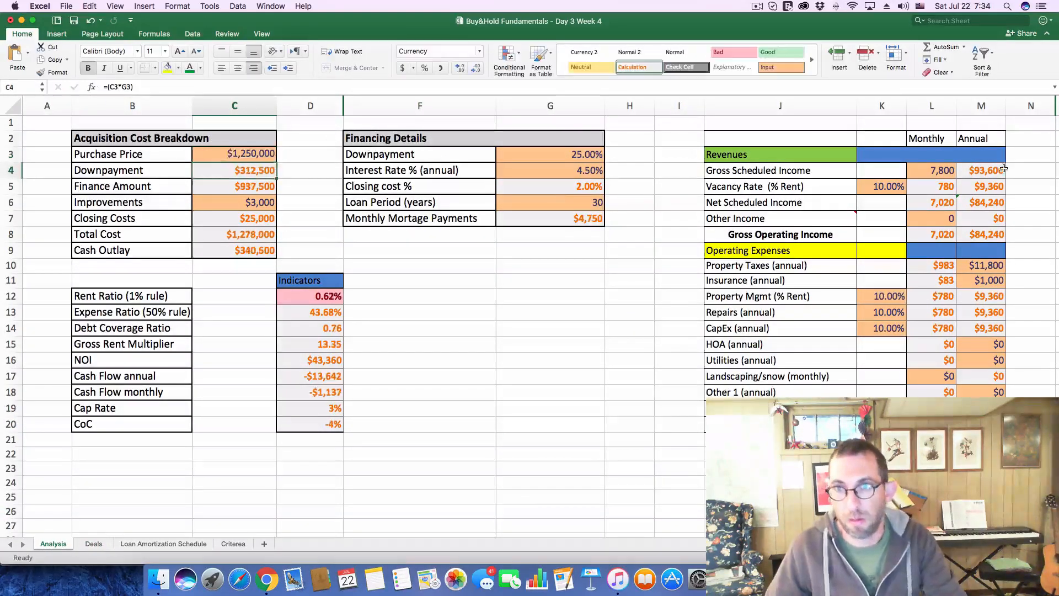
Set the monthly Gross Scheduled Income to 8125 under Revenues
left_click(928, 168)
type("8,12")
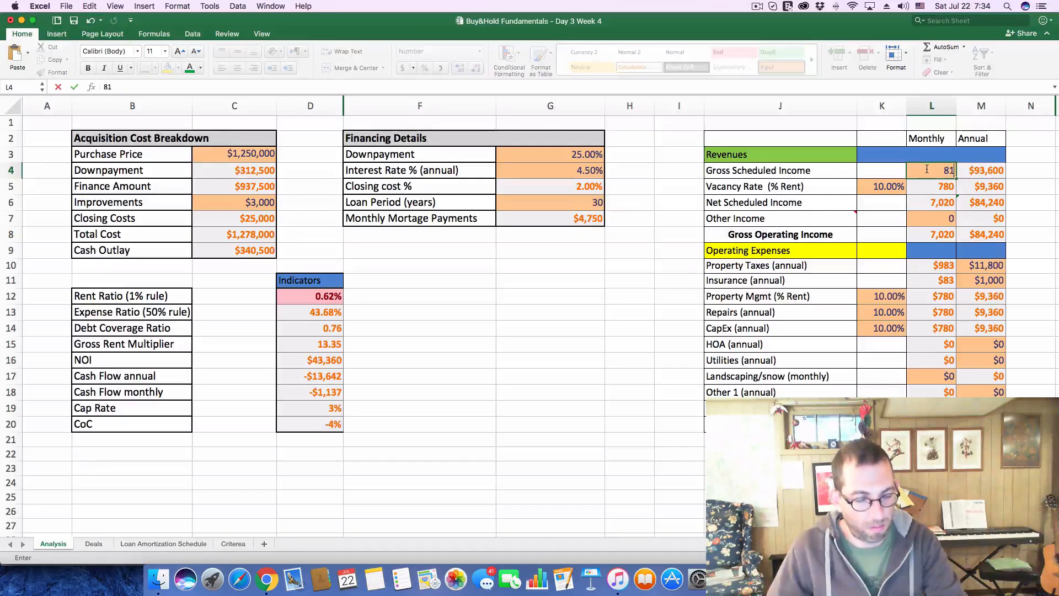
type("5")
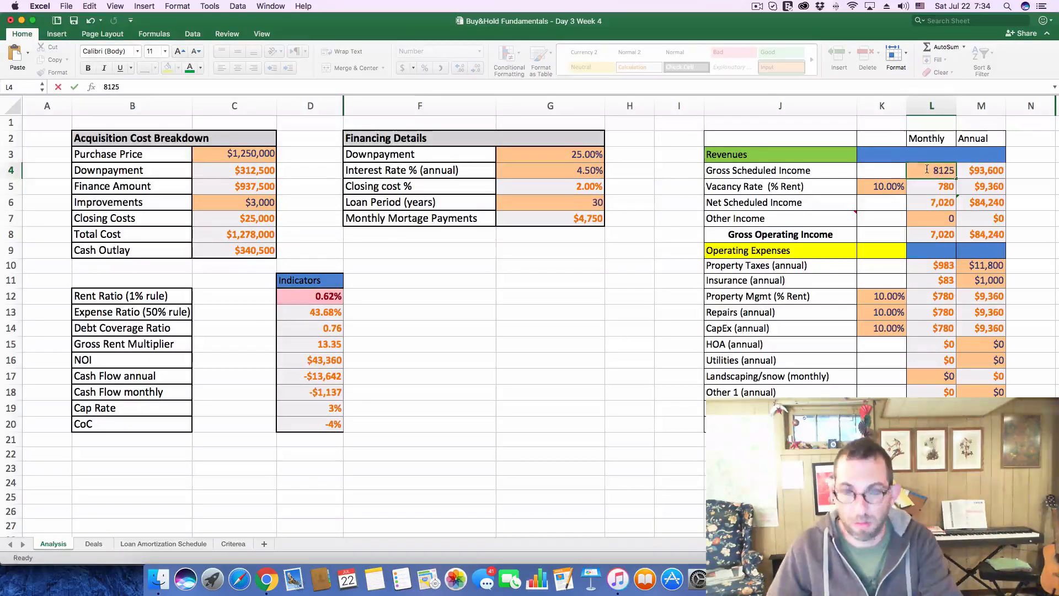
key("Return")
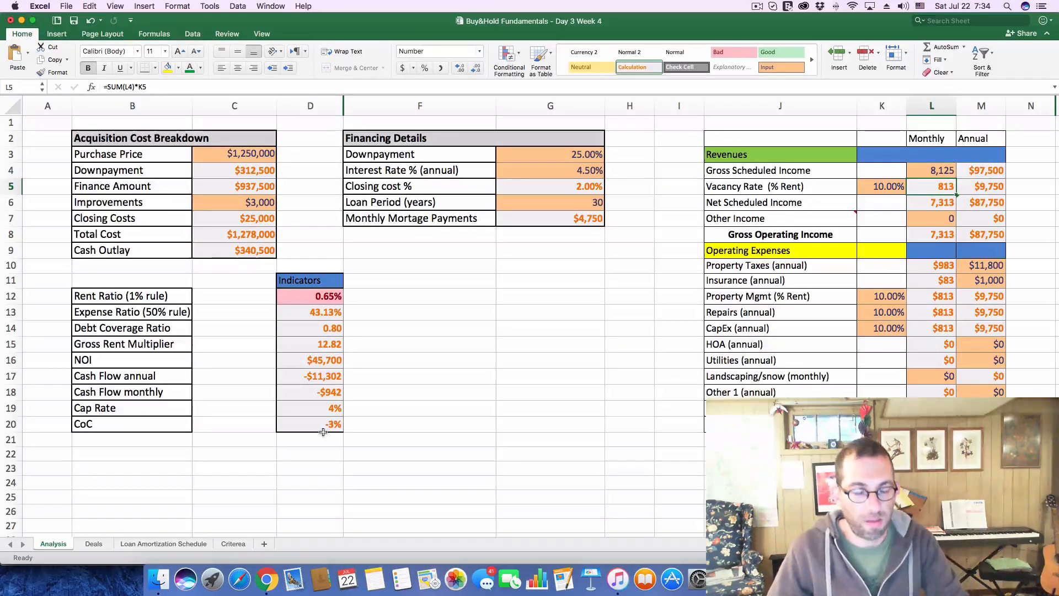
Record the monthly cash flow of -942 in deal 210's CF cell on the Deals sheet
left_click(94, 543)
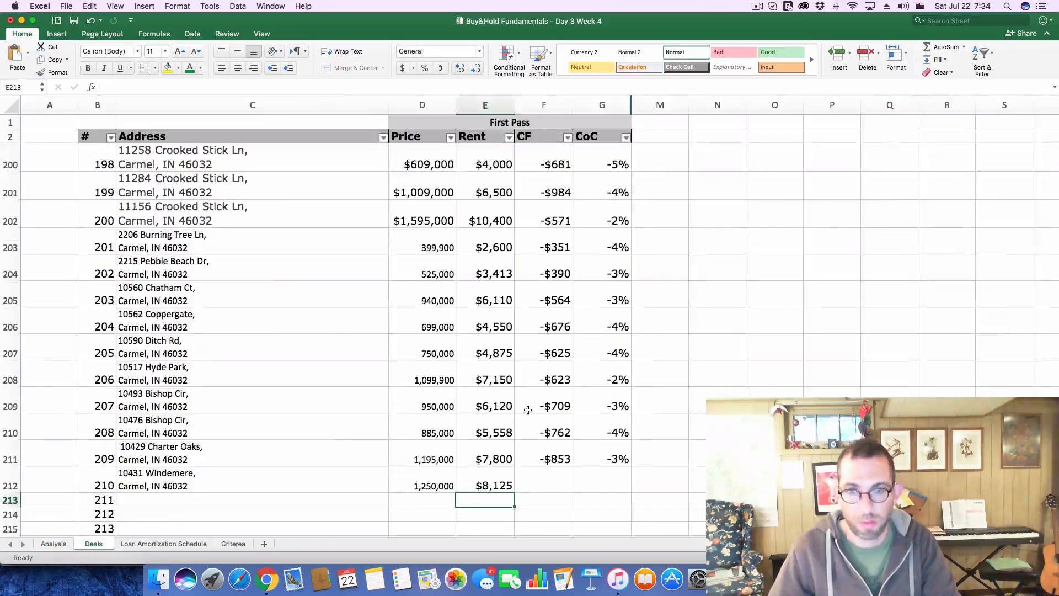
left_click(539, 479)
type("-942")
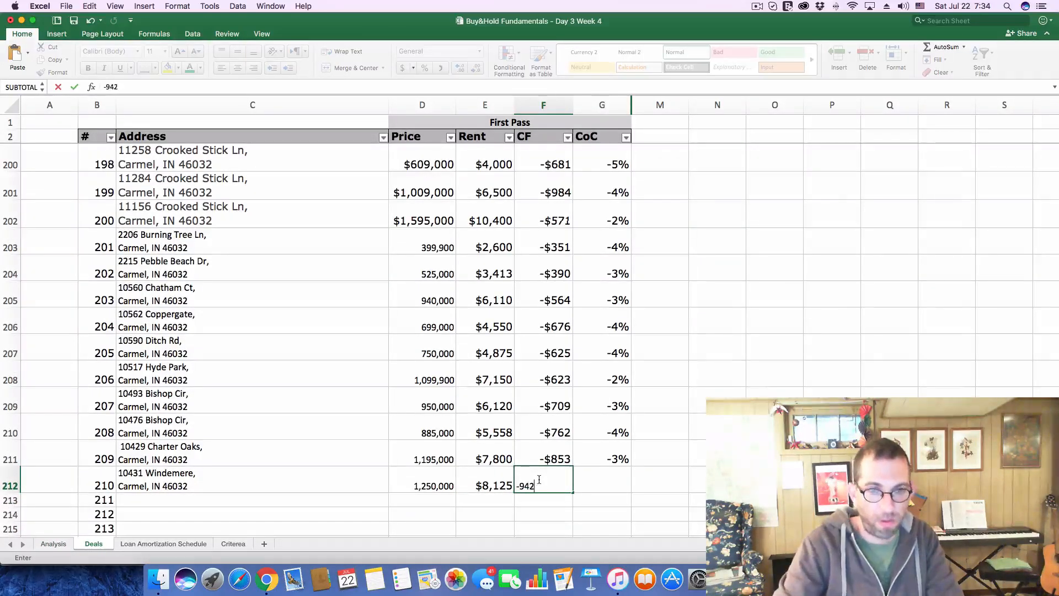
key("Tab")
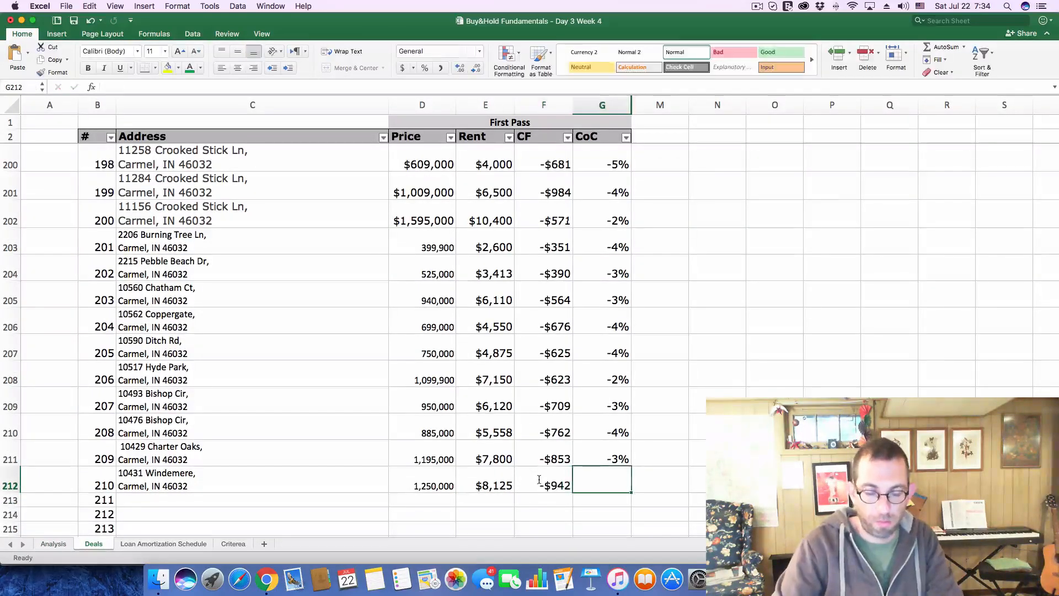
Check the CoC indicator on the Analysis sheet and enter -.03 as deal 210's CoC on the Deals sheet
left_click(55, 545)
left_click(92, 544)
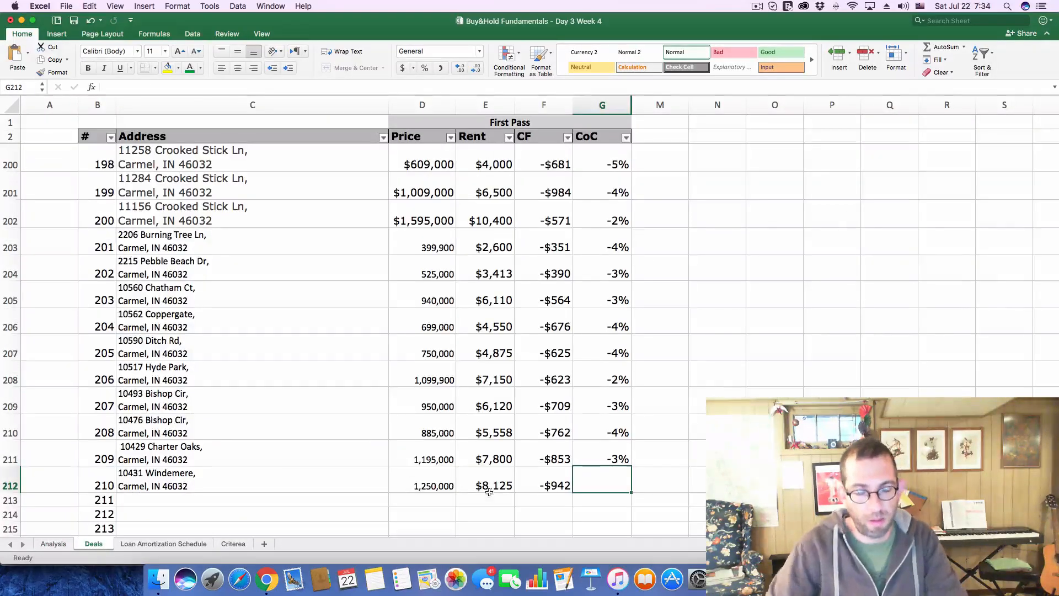
type("-.")
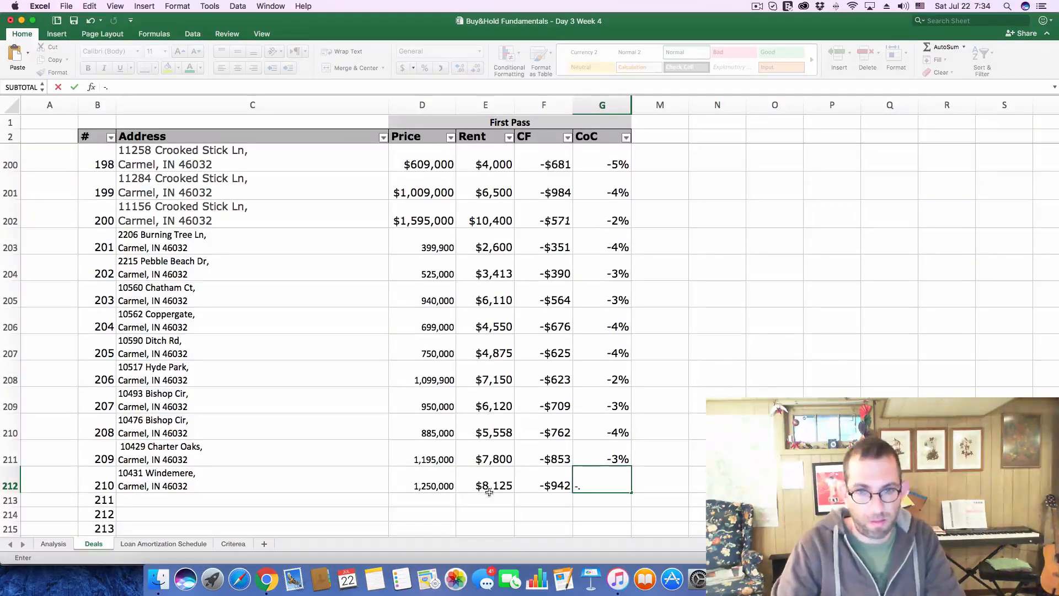
type("03")
key("Return")
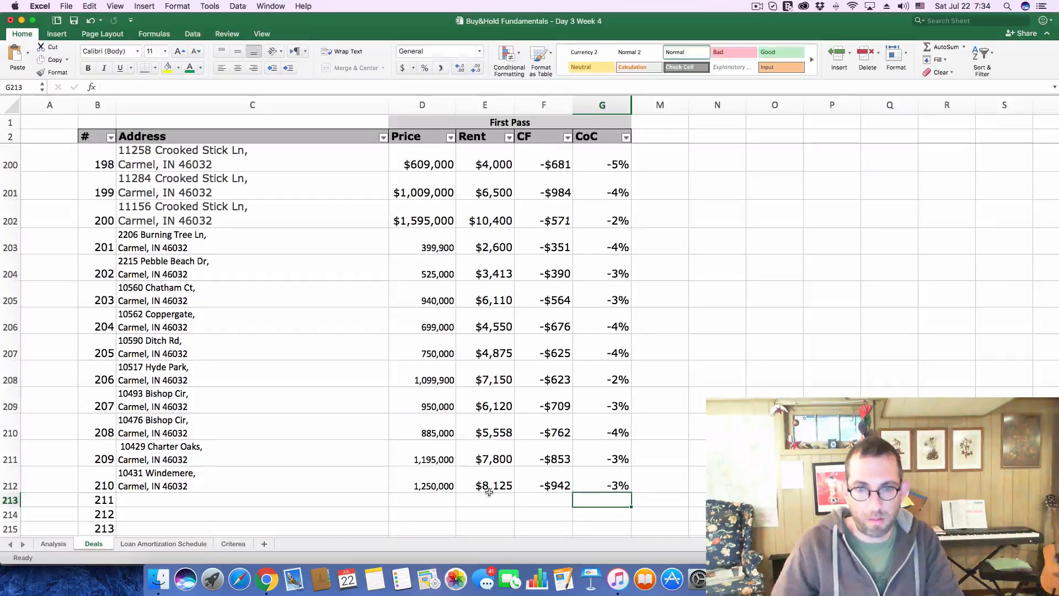
Switch to Zillow, close the current listing, and open the $975K Windemere listing from the map
scroll(188, 444, "down", 1)
scroll(198, 439, "down", 2)
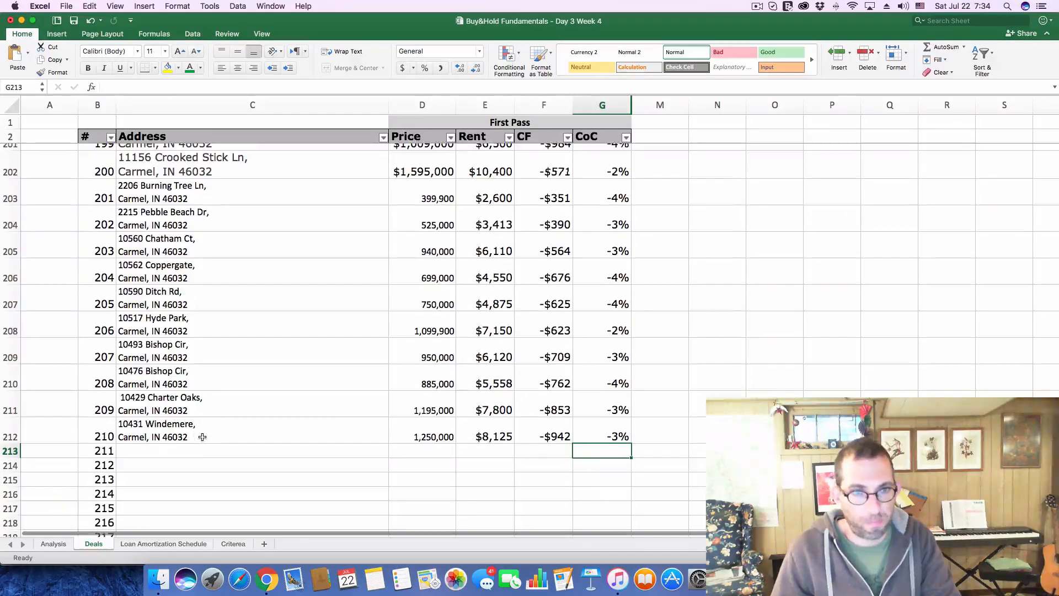
key("super+Tab")
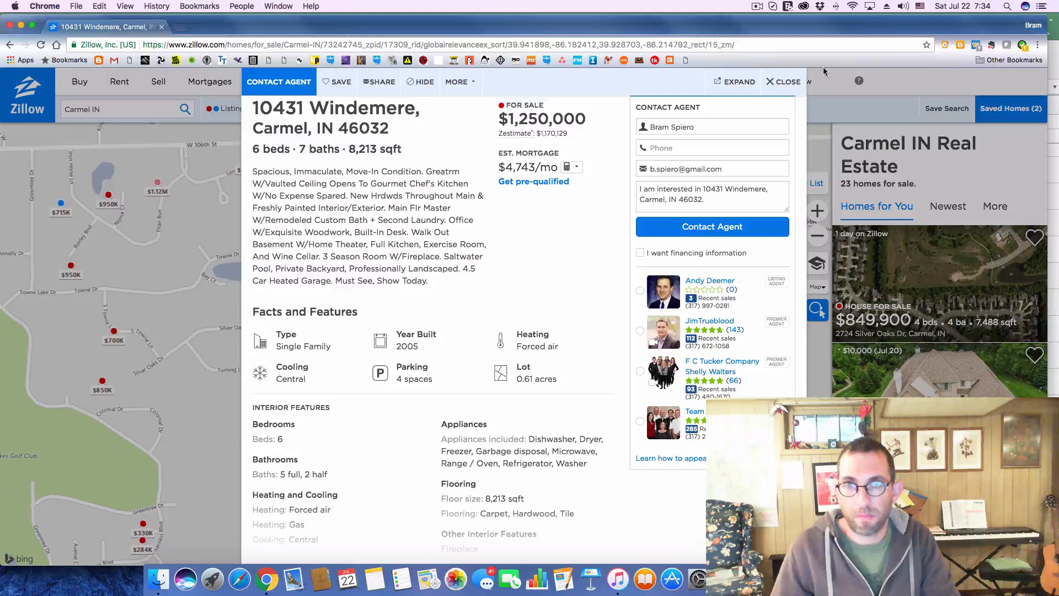
left_click(783, 81)
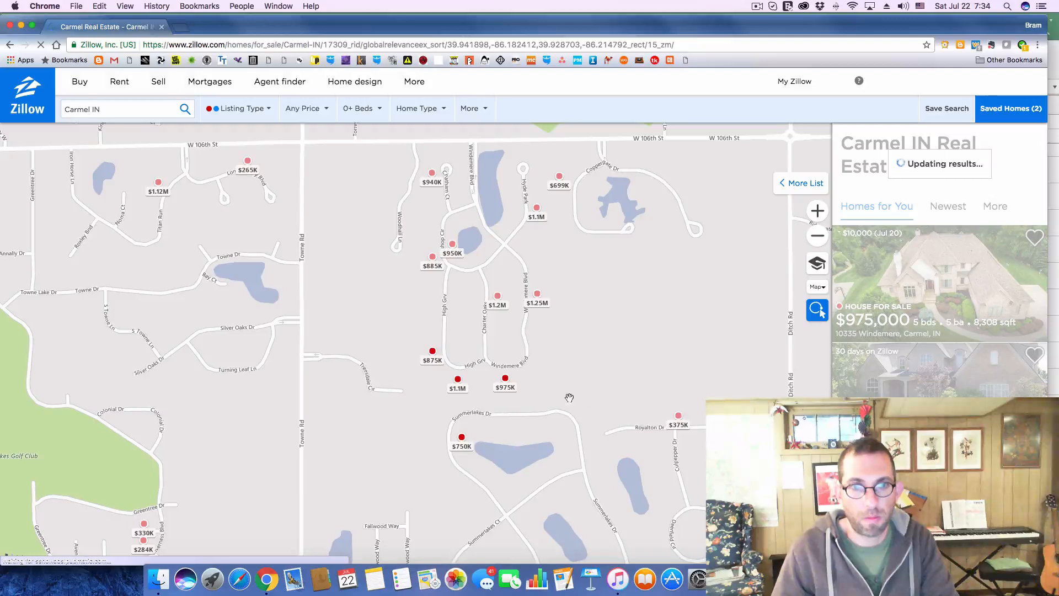
mouse_move(506, 384)
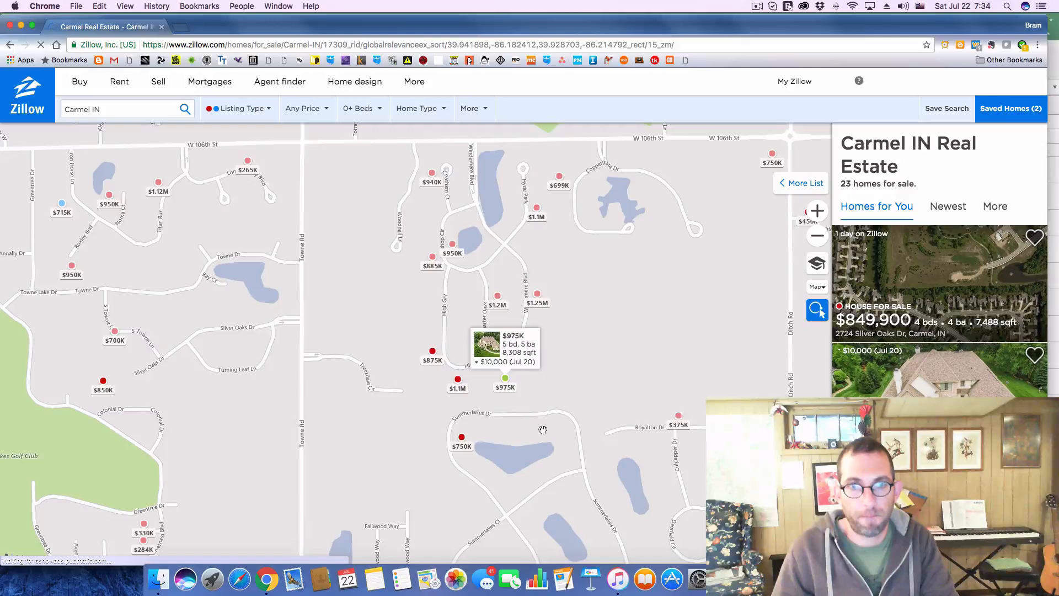
left_click(502, 389)
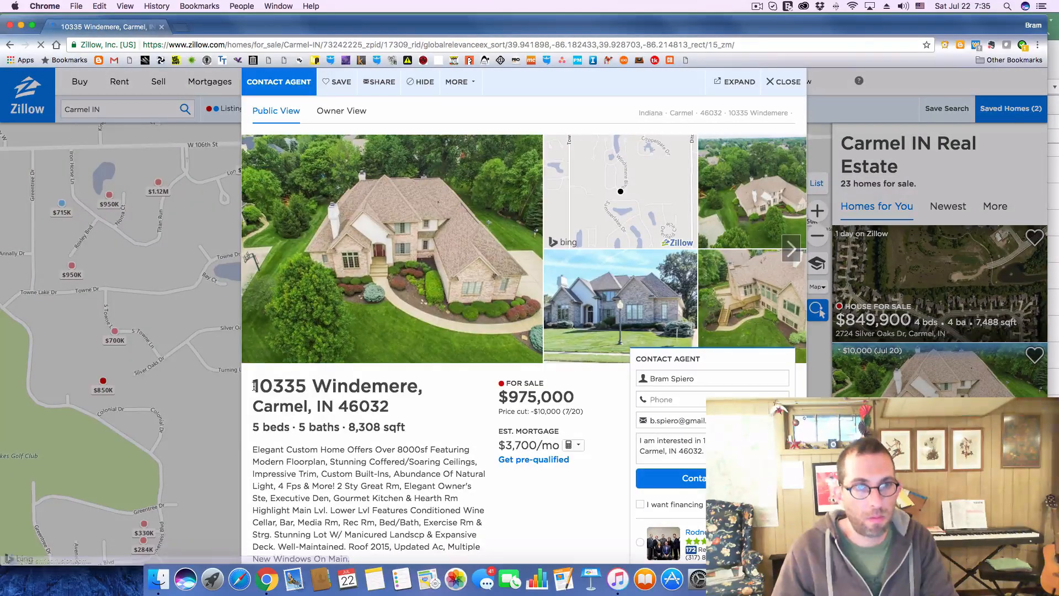
Copy the $975K Windemere listing's address from Zillow into deal 211's Address cell in Excel
left_click_drag(254, 386, 430, 405)
key("super+c")
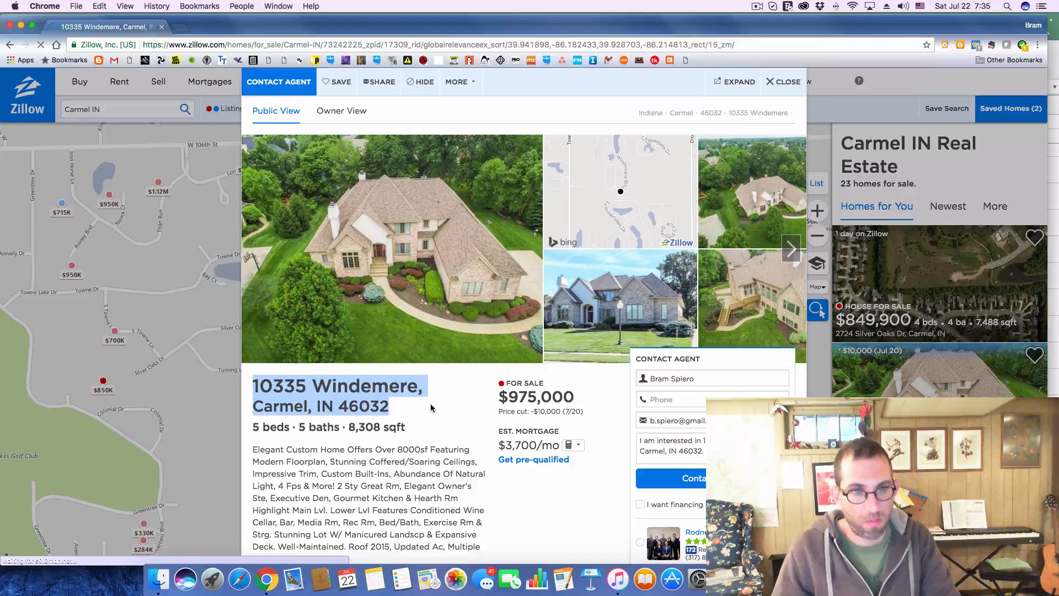
key("super+Tab")
left_click(211, 428)
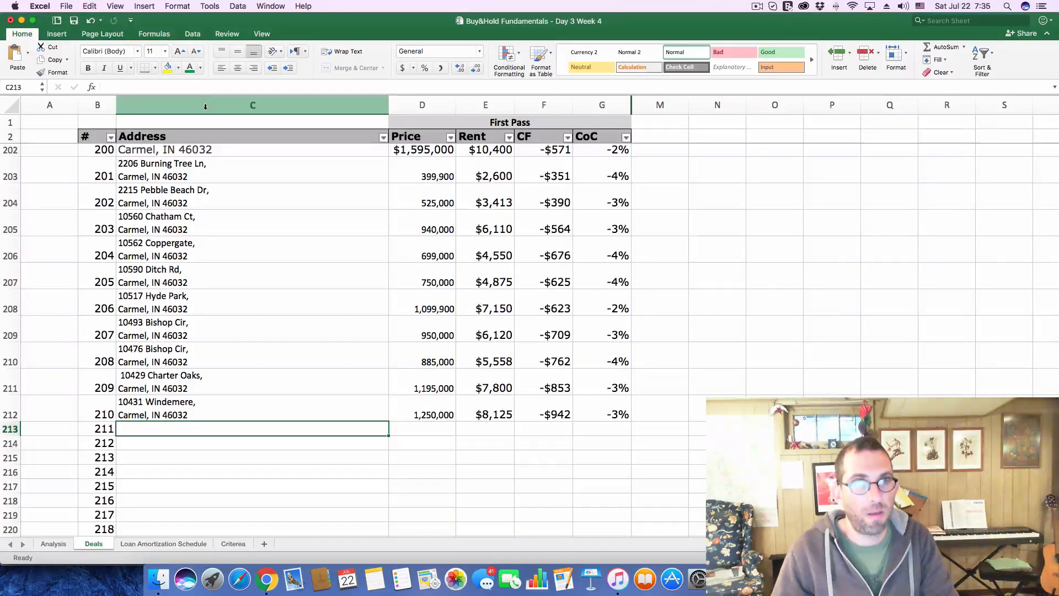
left_click(212, 86)
key("super+v")
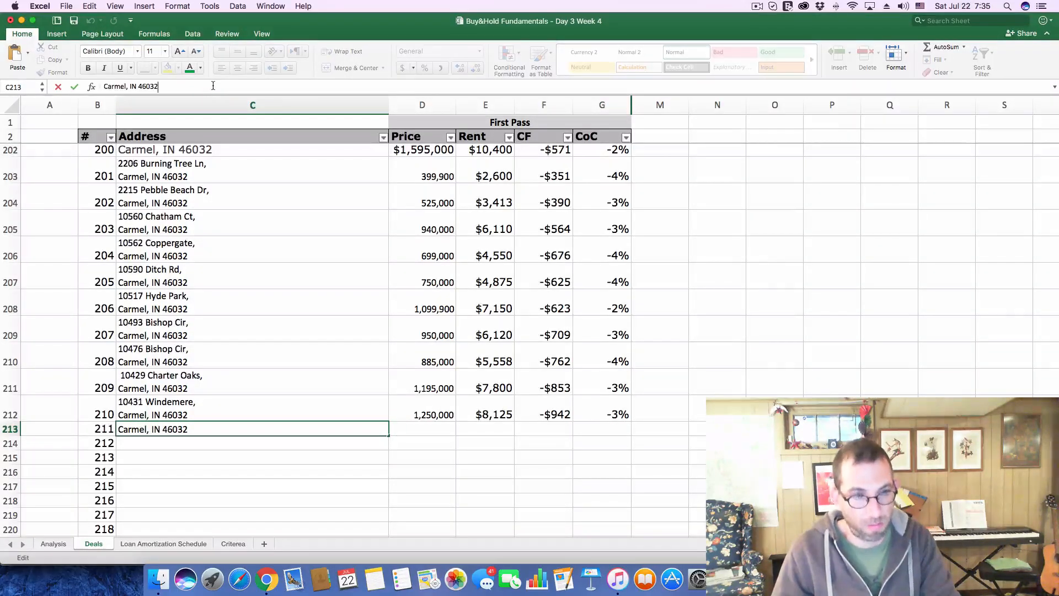
key("Return")
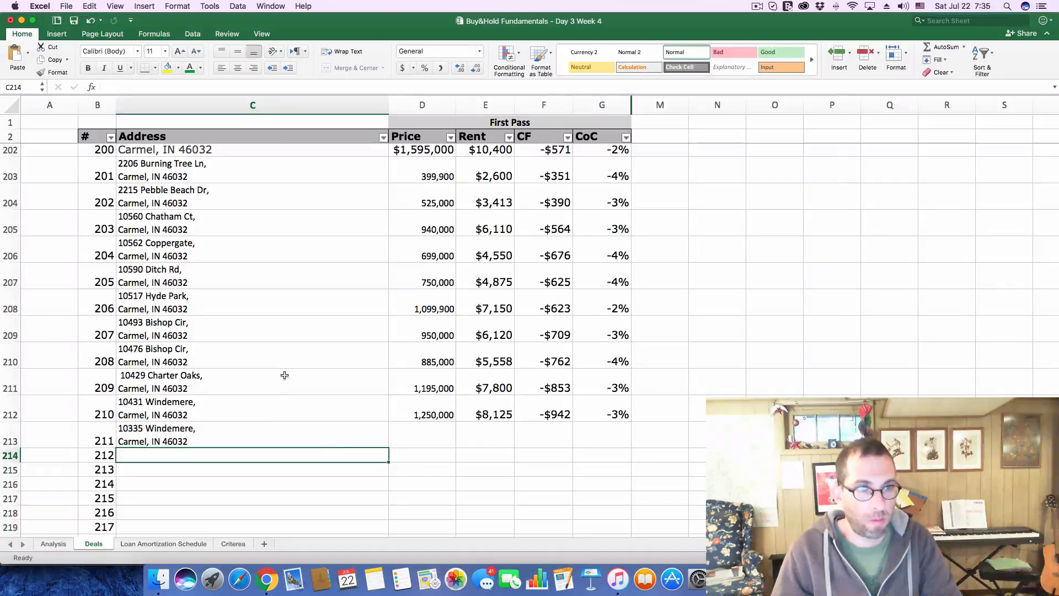
Copy the 975,000 asking price from the Zillow listing into deal 211's Price cell in Excel
key("super+Tab")
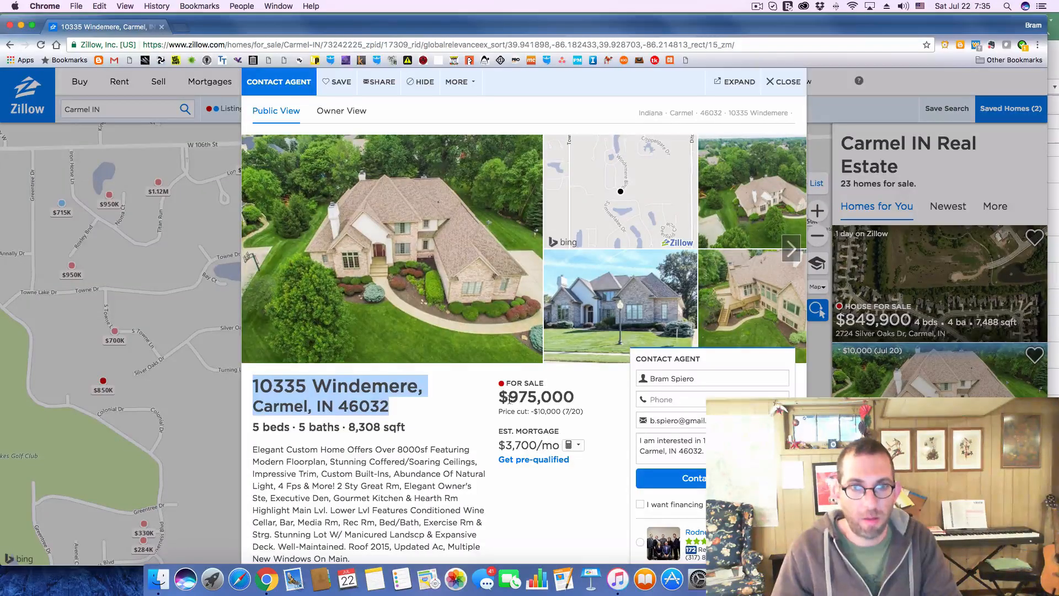
left_click_drag(508, 396, 576, 397)
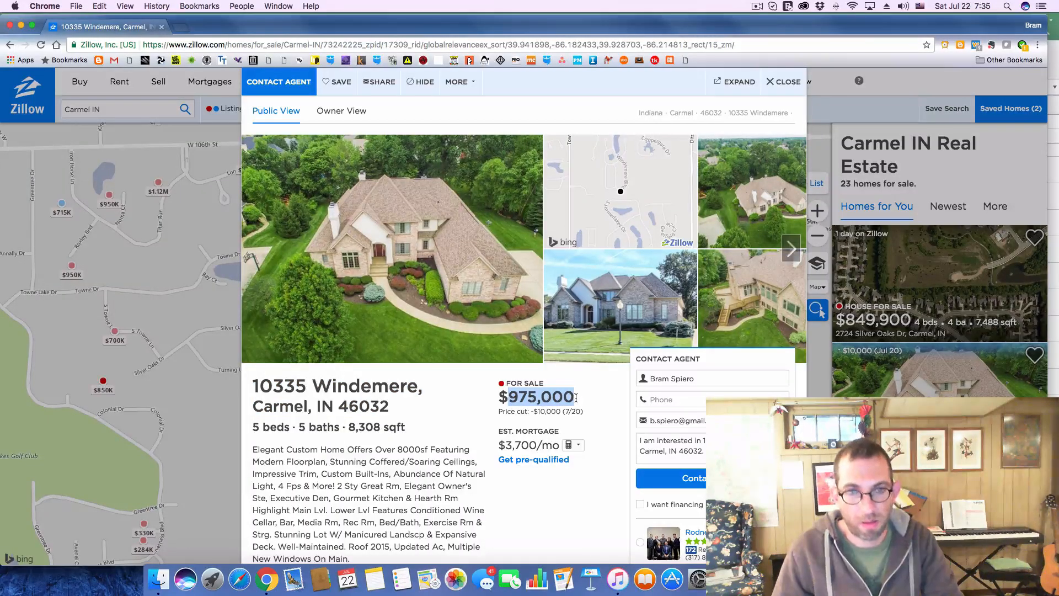
key("super+Tab")
left_click(421, 427)
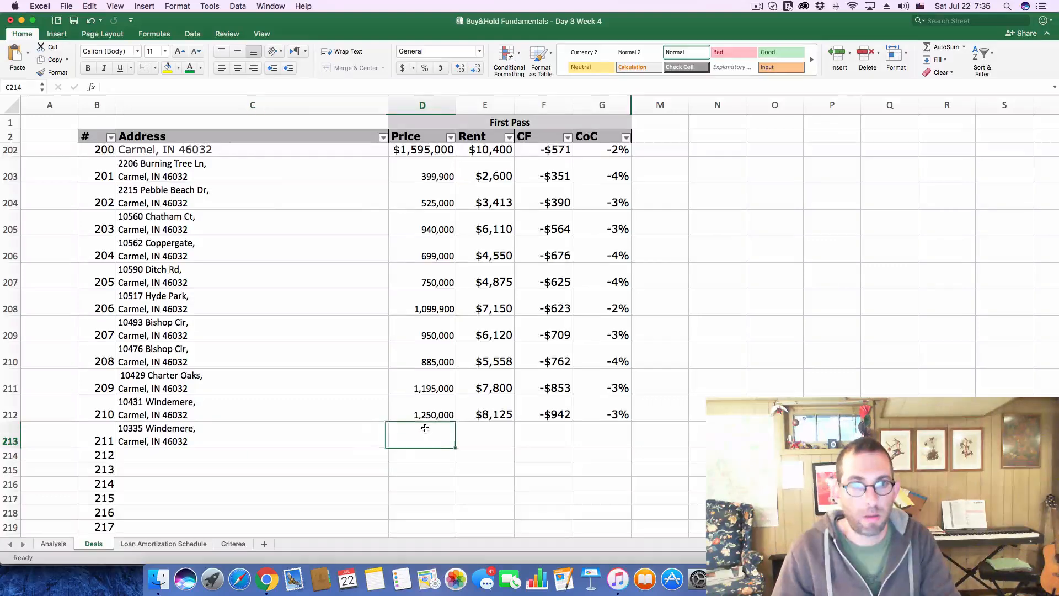
left_click(209, 88)
key("super+v")
key("Return")
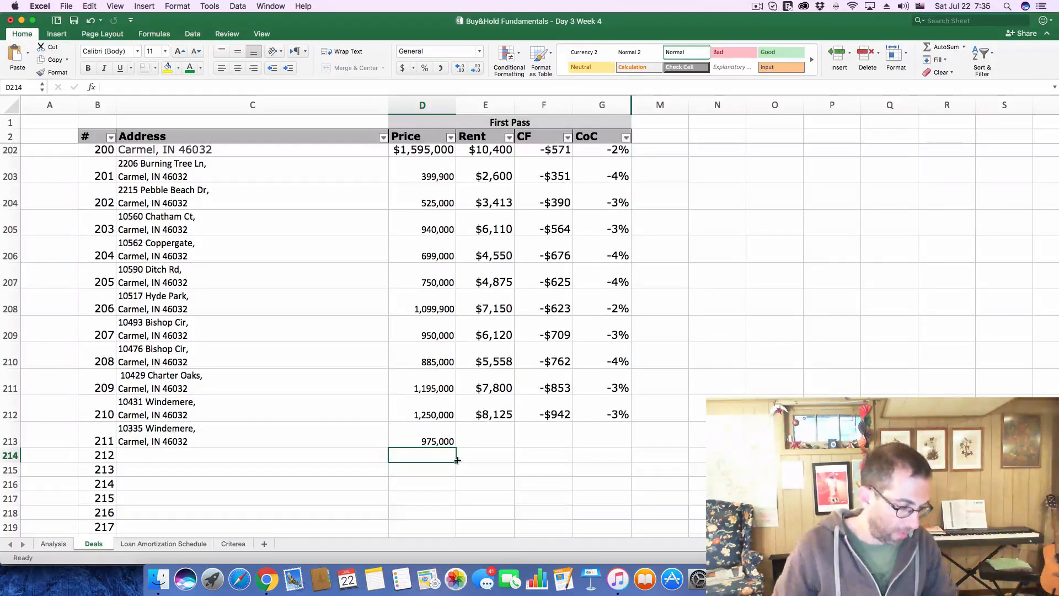
Set deal 211's Rent to 6338
left_click(484, 445)
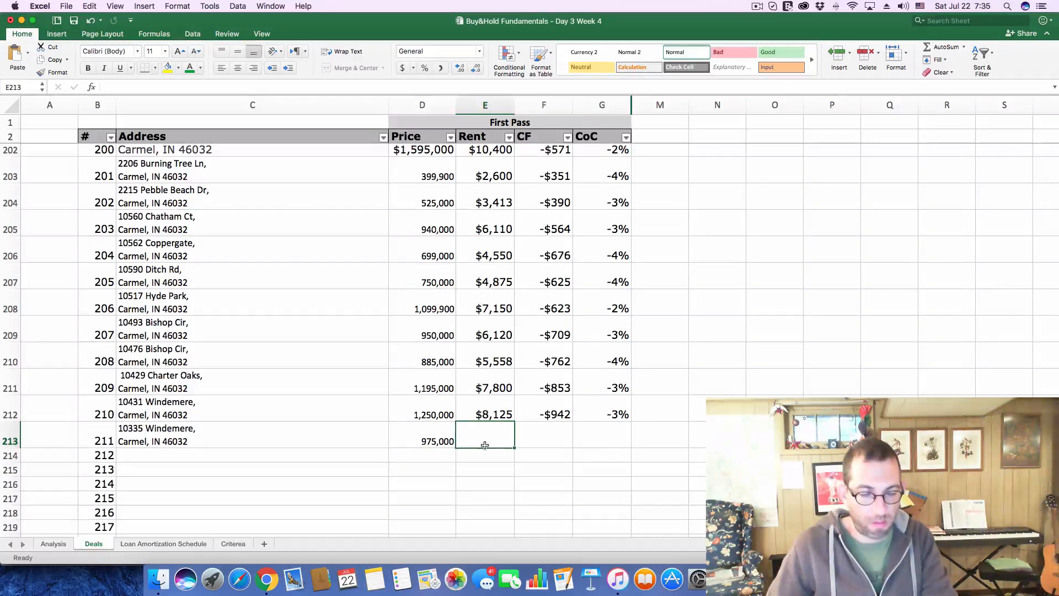
type("6338")
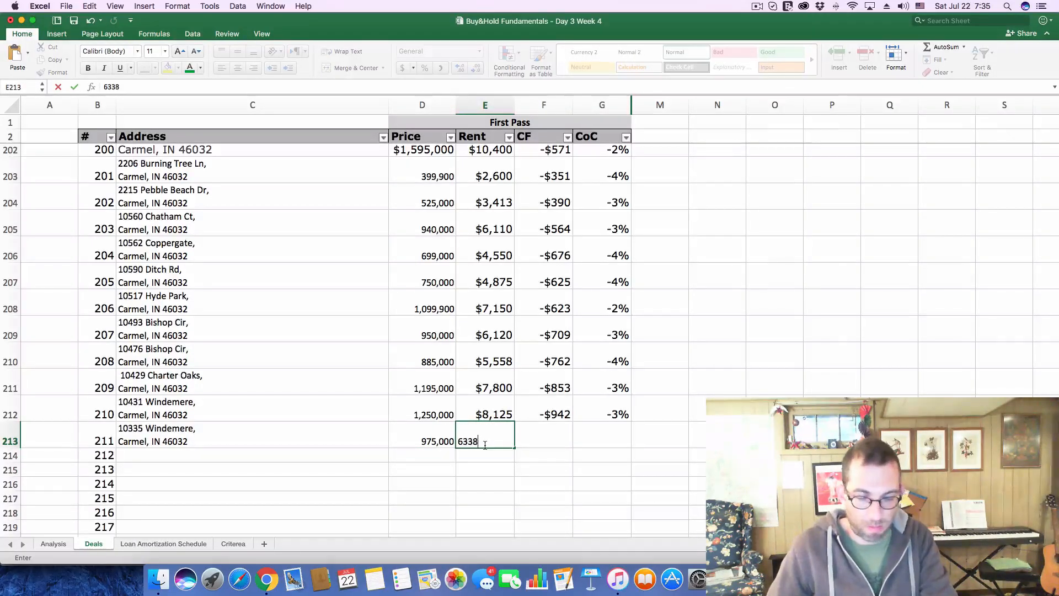
key("Return")
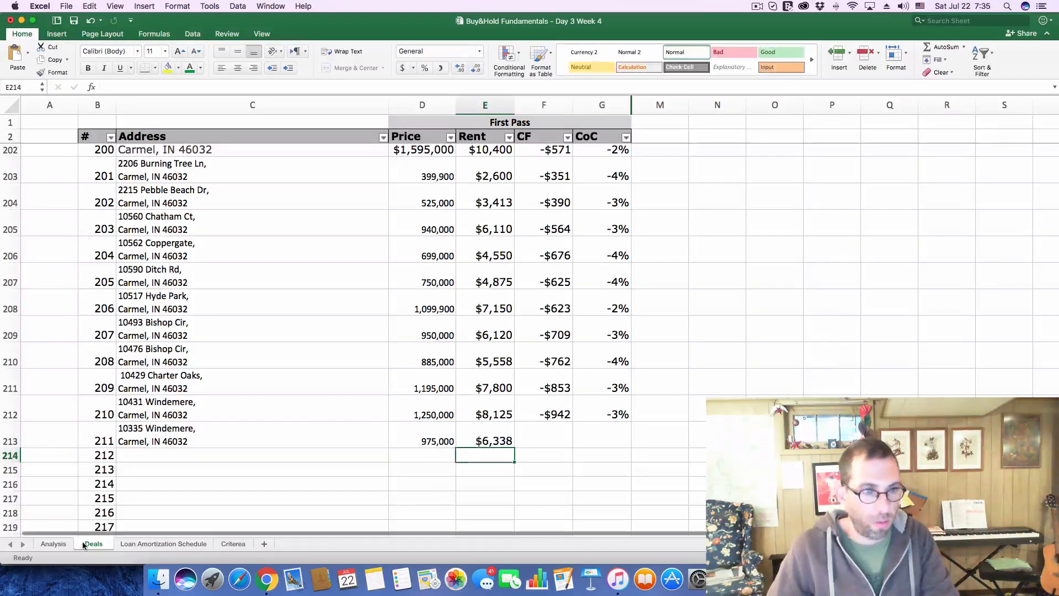
In the Analysis sheet, set the Purchase Price to 975000 and the monthly Gross Scheduled Income to 6338
left_click(54, 543)
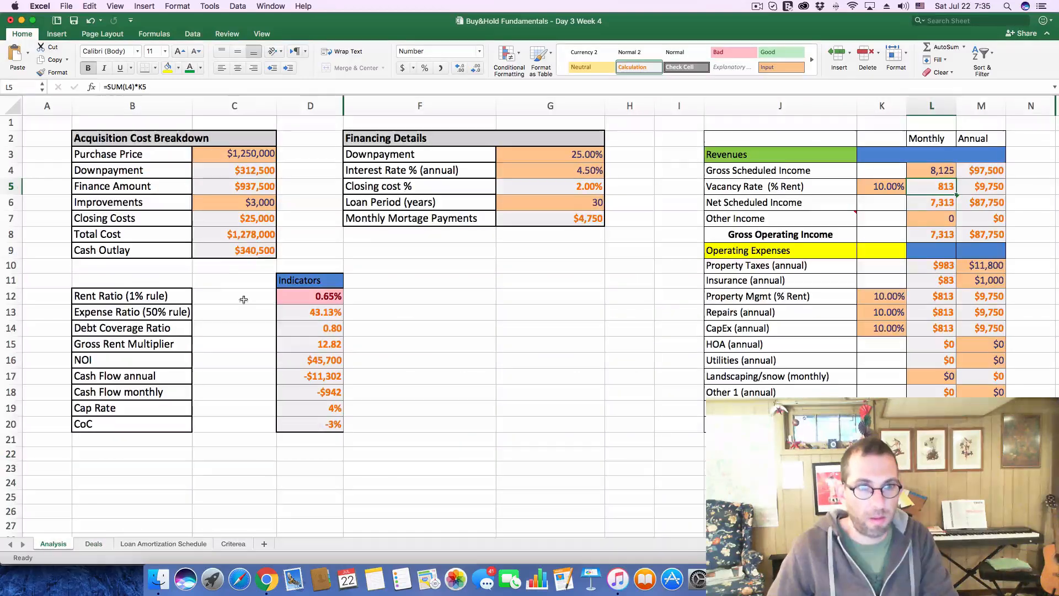
left_click(243, 158)
double_click(117, 86)
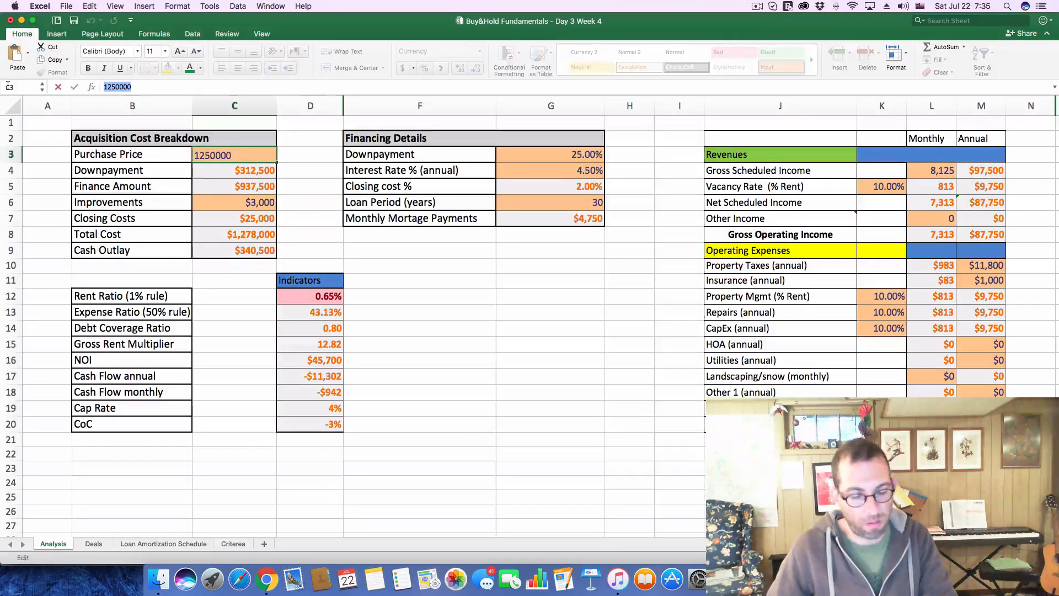
type("975000")
key("Return")
left_click(928, 169)
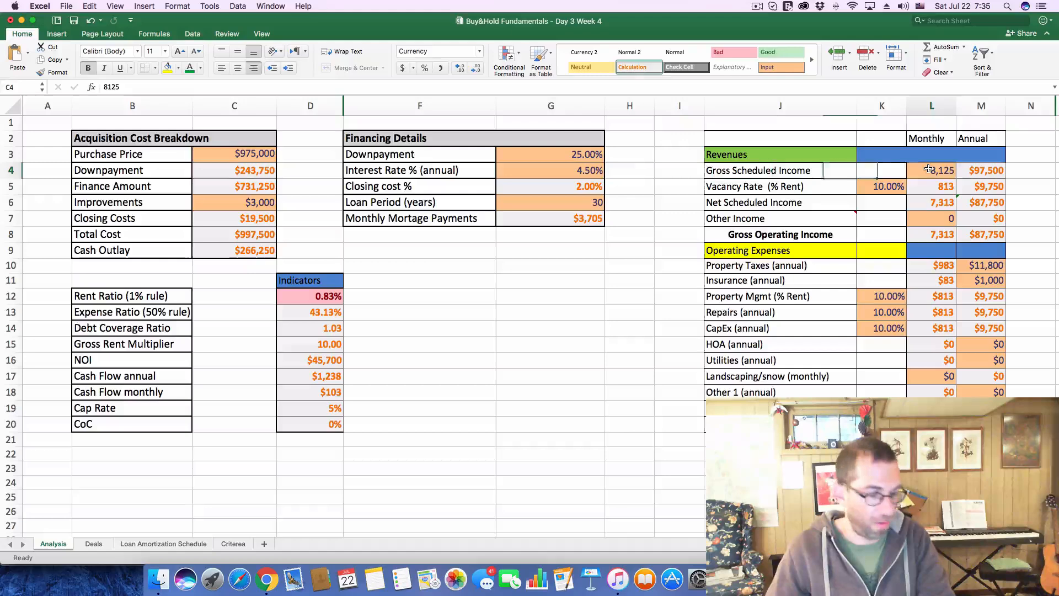
type("6338")
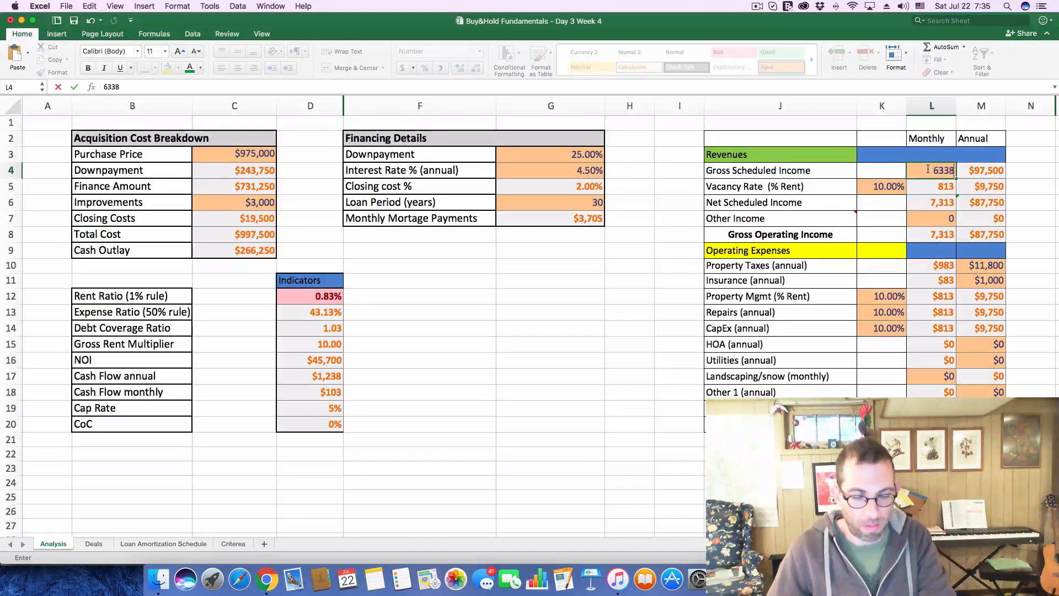
key("Return")
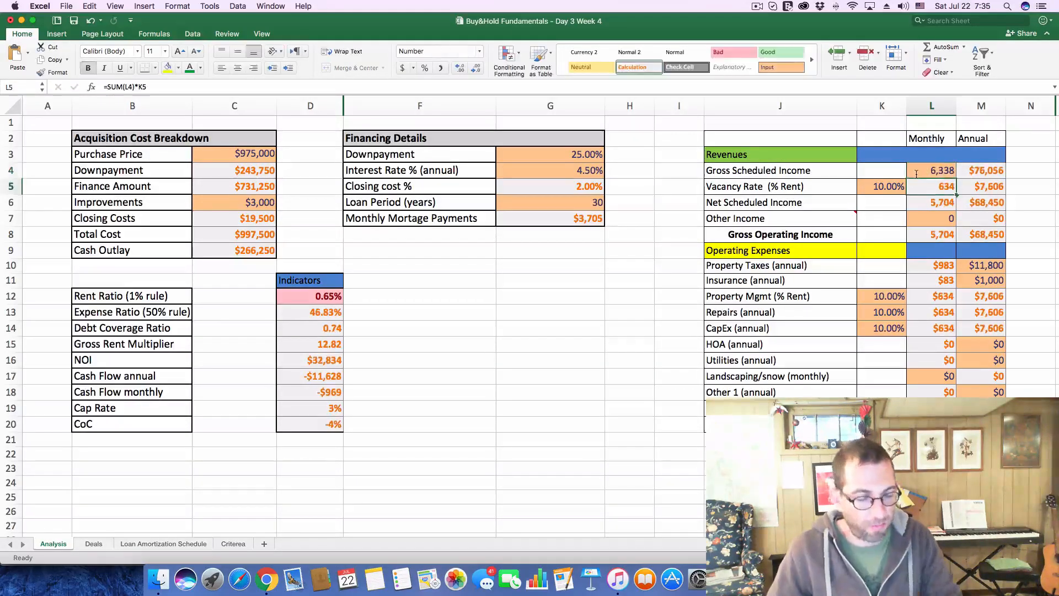
Check the $975K Windemere listing's tax history on Zillow and set annual Property Taxes to 8800 in the Excel analysis
key("super+Tab")
scroll(485, 353, "down", 10)
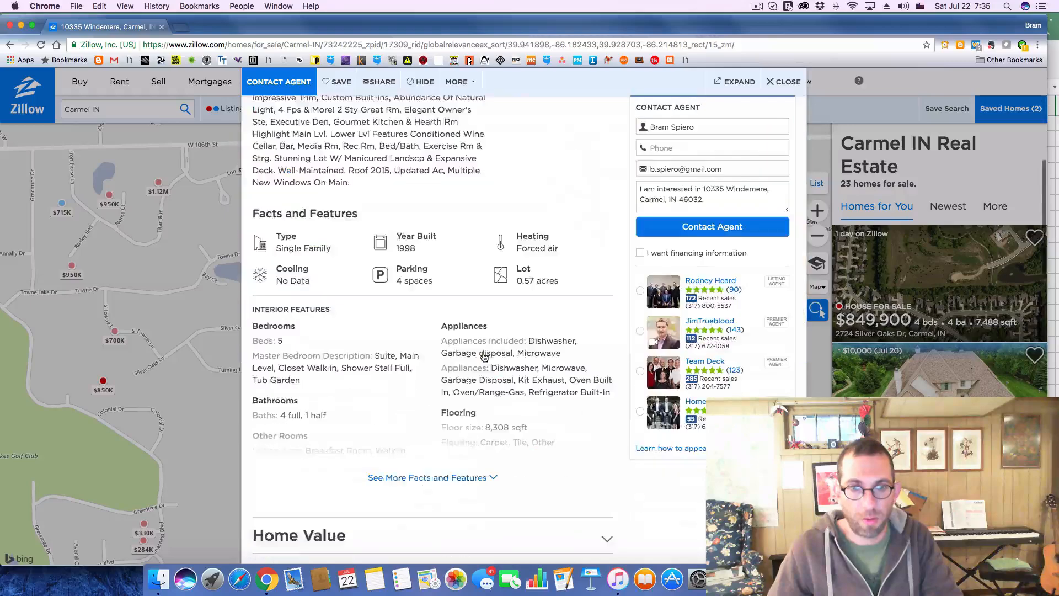
left_click(605, 384)
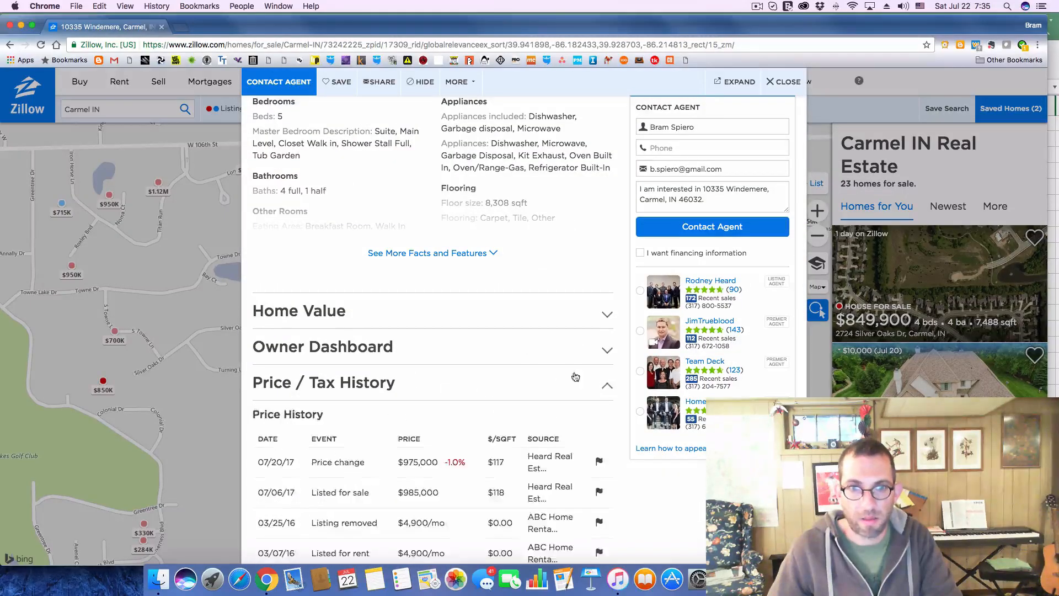
scroll(468, 344, "down", 5)
scroll(468, 343, "down", 4)
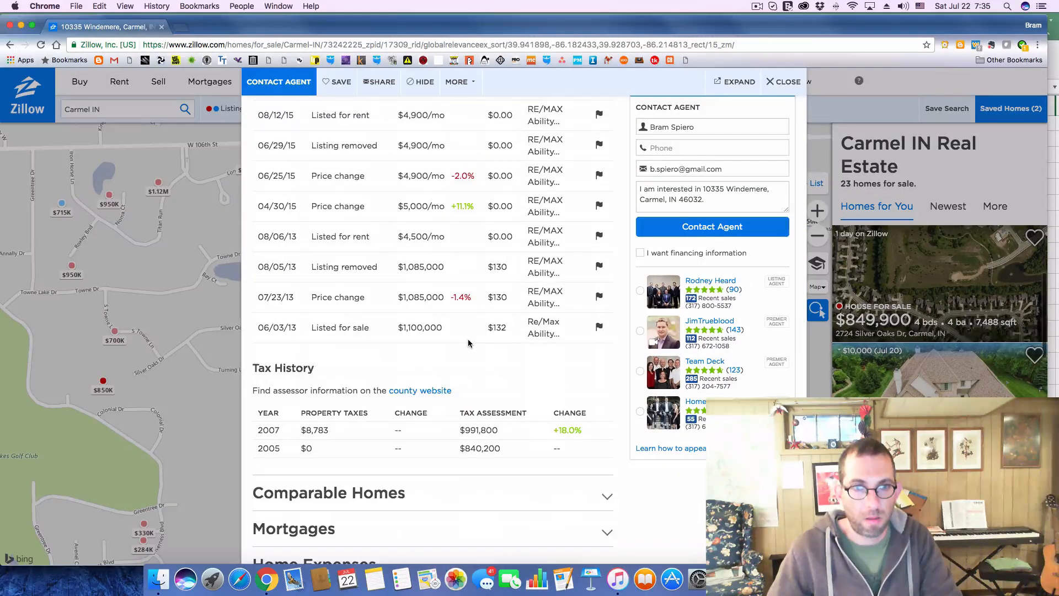
key("super+Tab")
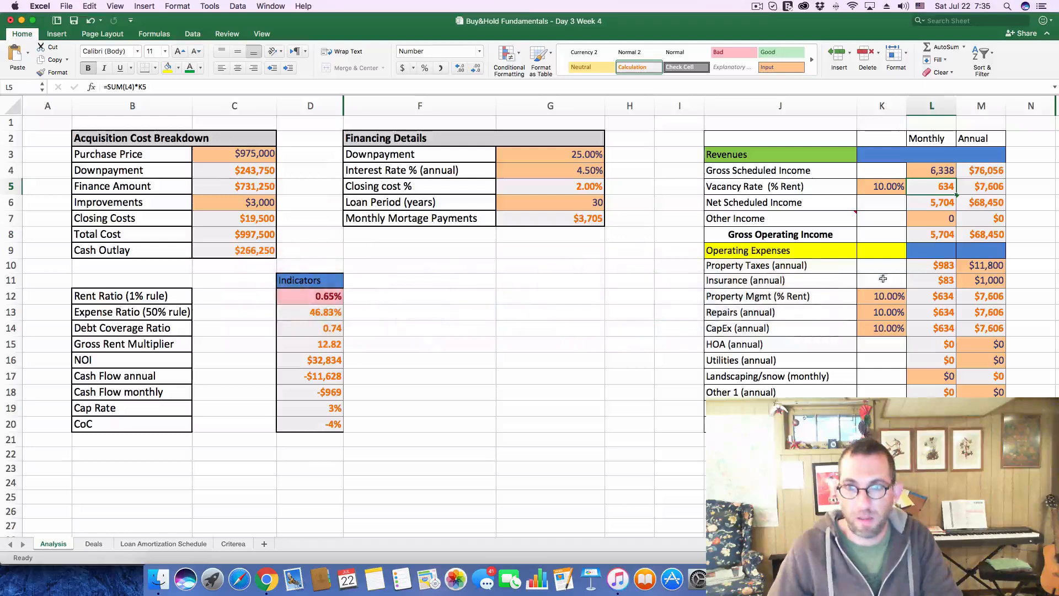
left_click(996, 269)
type("8800")
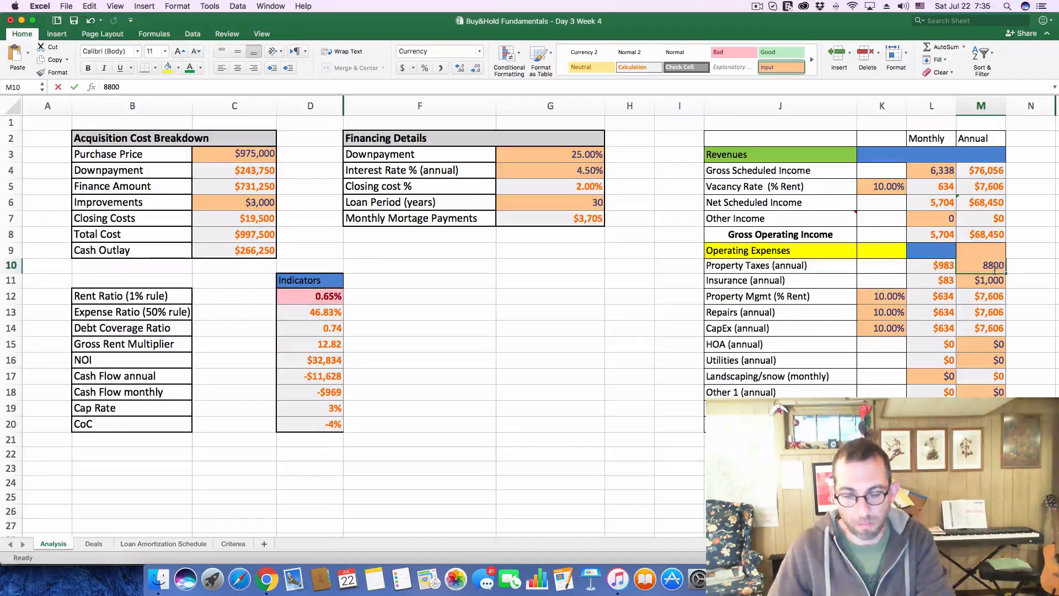
key("Return")
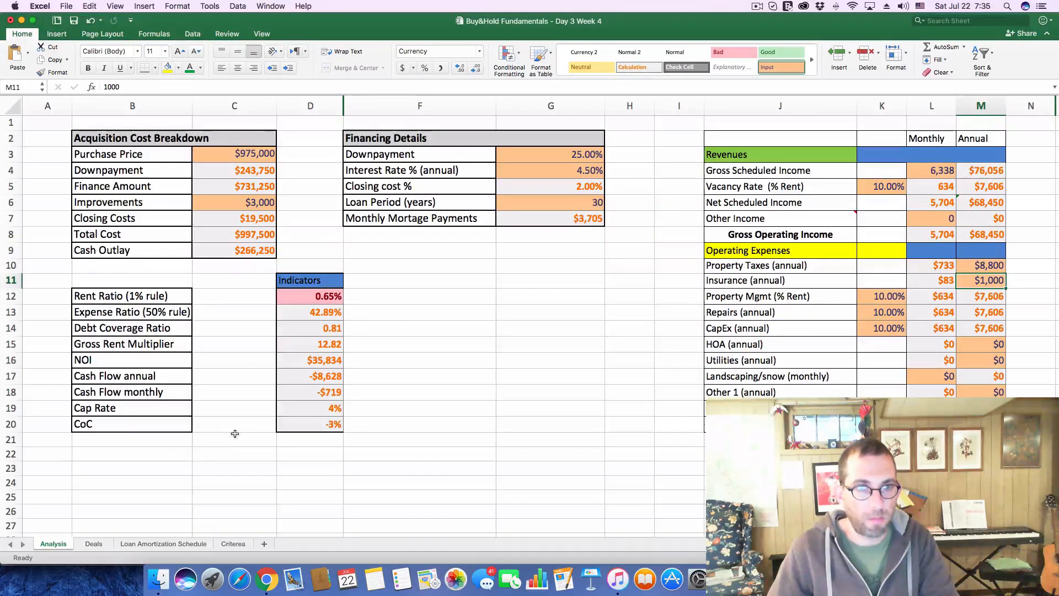
In the Deals sheet, enter -$719 as deal 211's CF and -3% as its CoC
left_click(94, 543)
left_click(540, 451)
type("-")
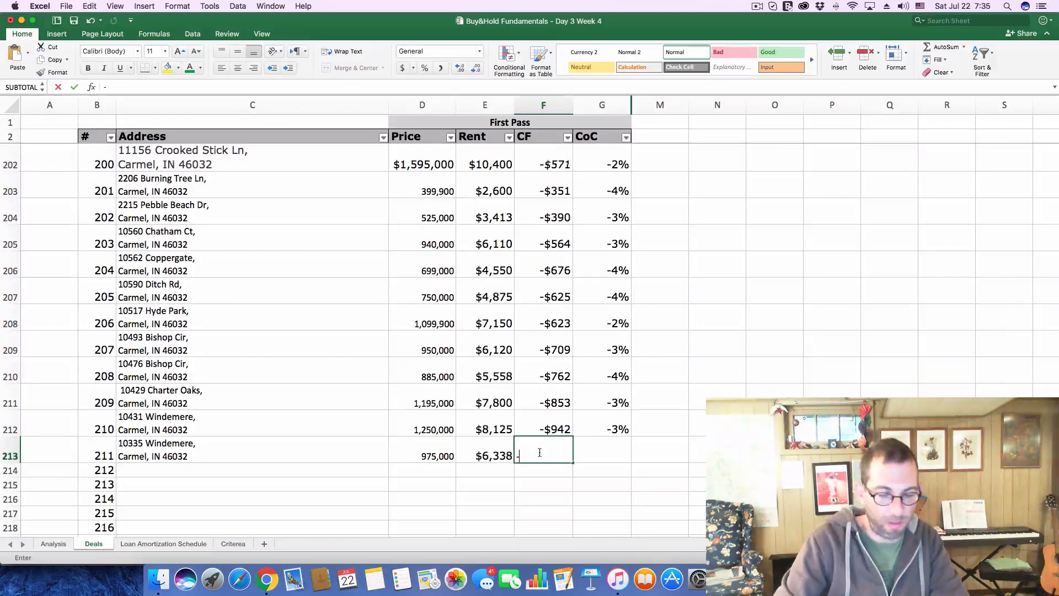
type("$719")
key("Tab")
type("-")
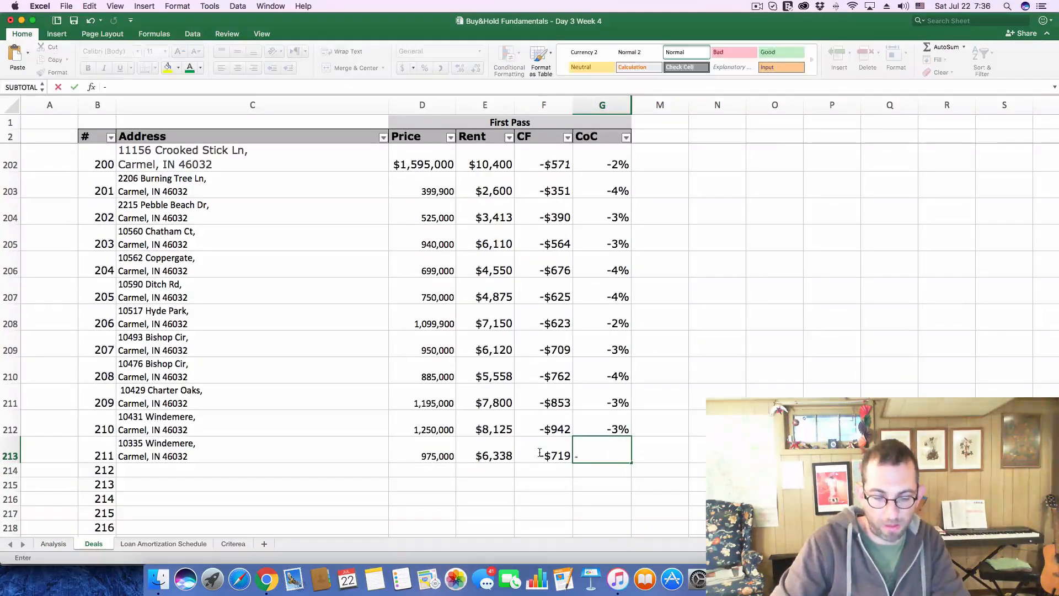
type("3%")
key("Return")
Switch to Zillow, close the Windemere listing, and open the $1.1M High Grv listing from the map
key("super+Tab")
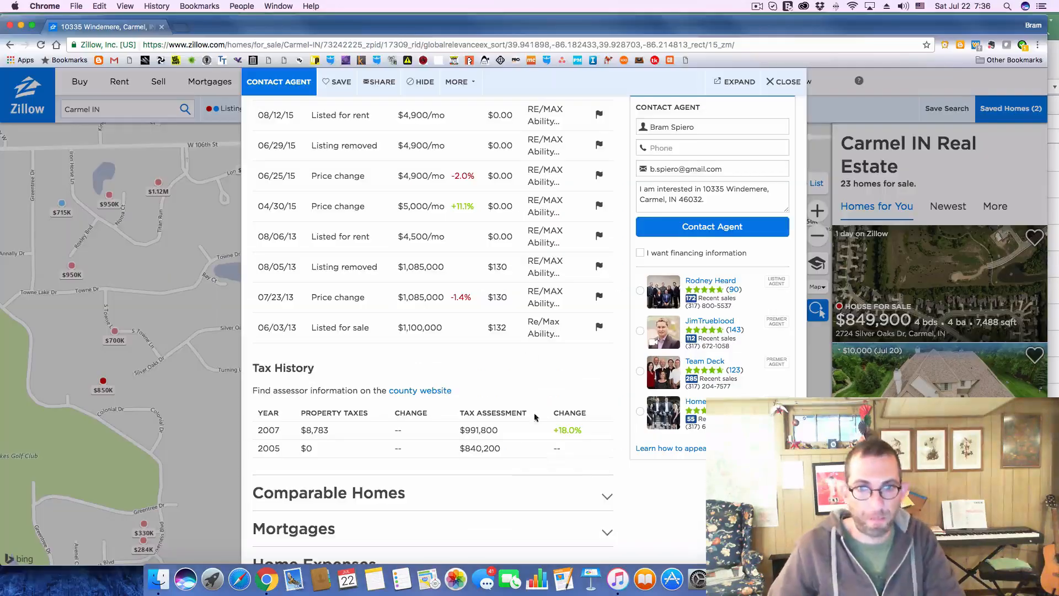
left_click(783, 81)
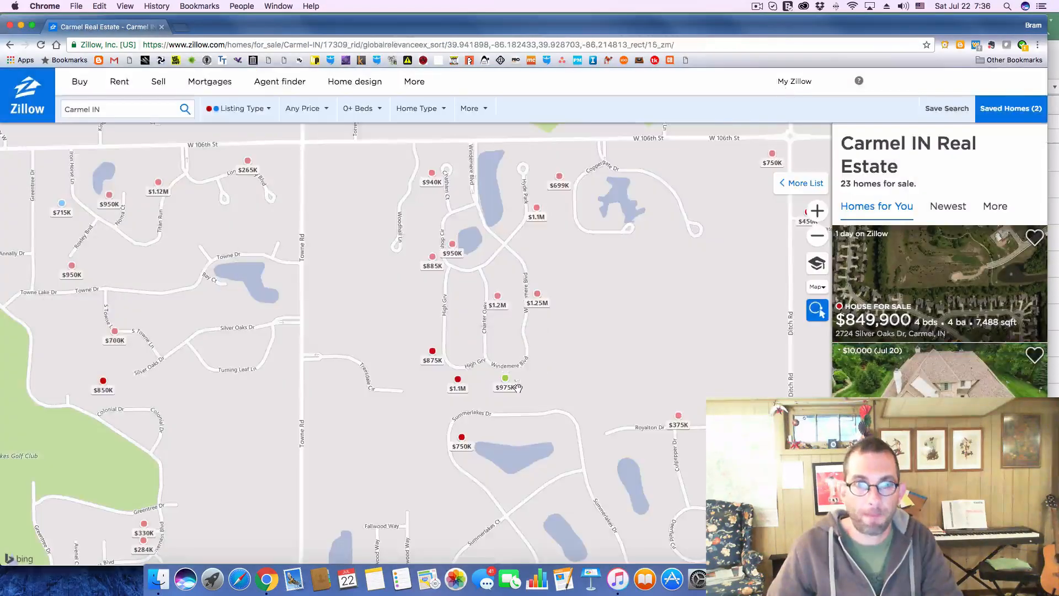
left_click(457, 385)
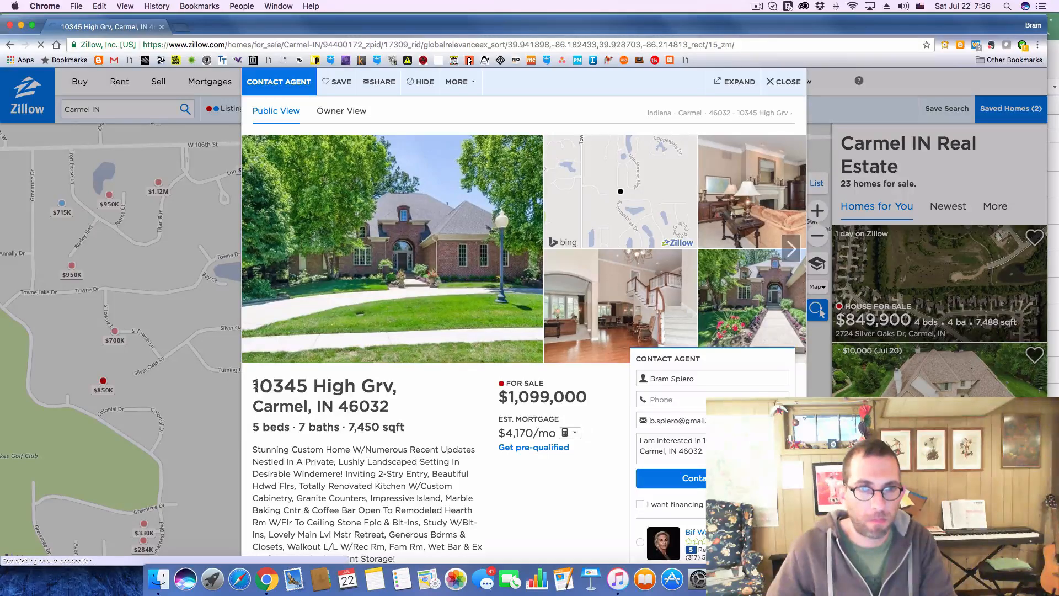
Copy the High Grv listing's address from Zillow into deal 212's Address cell in Excel
left_click_drag(251, 385, 425, 411)
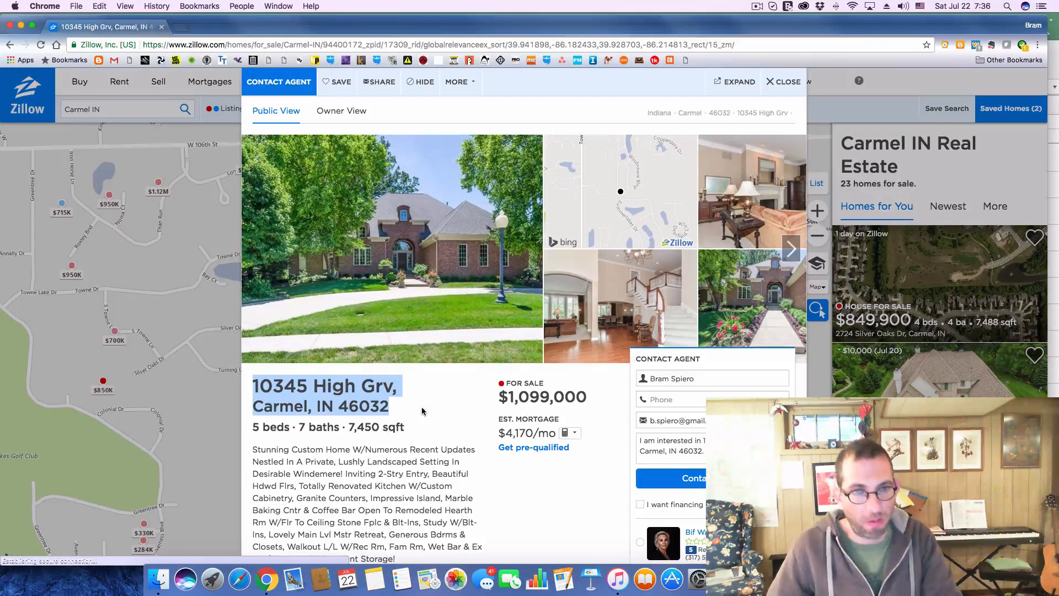
key("super+Tab")
left_click(220, 470)
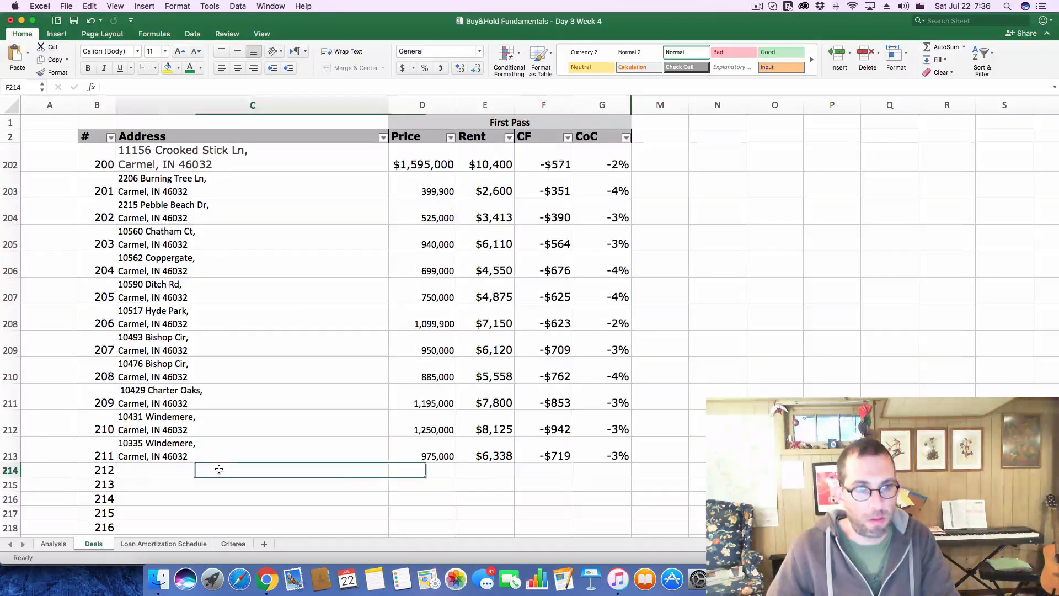
left_click(241, 85)
type("Carmel, IN 46032")
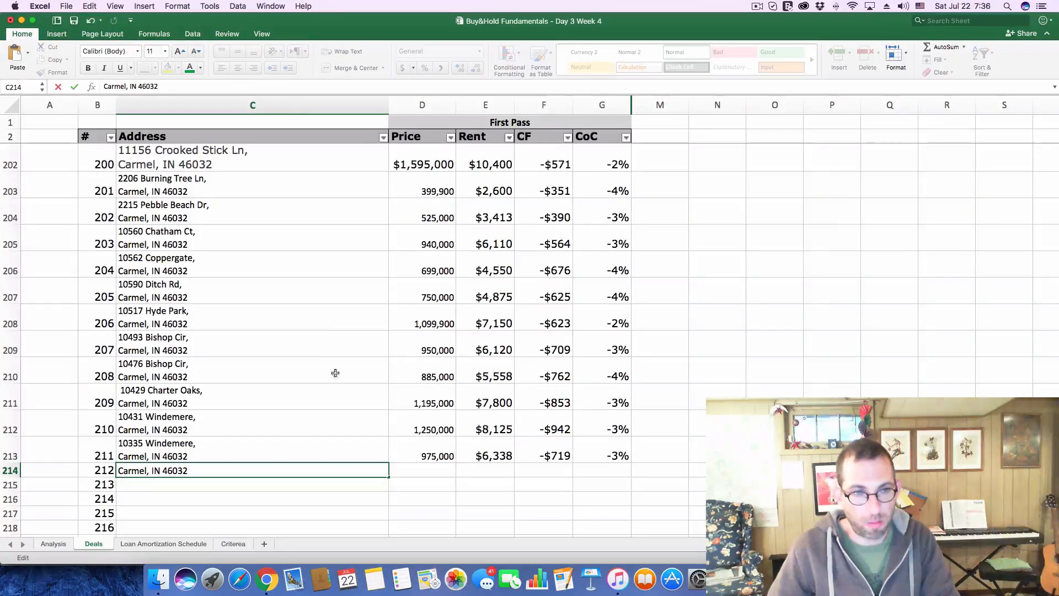
left_click(401, 467)
Copy the 1,099,000 asking price from the High Grv listing on Zillow and return to the Excel Deals sheet
scroll(407, 457, "down", 5)
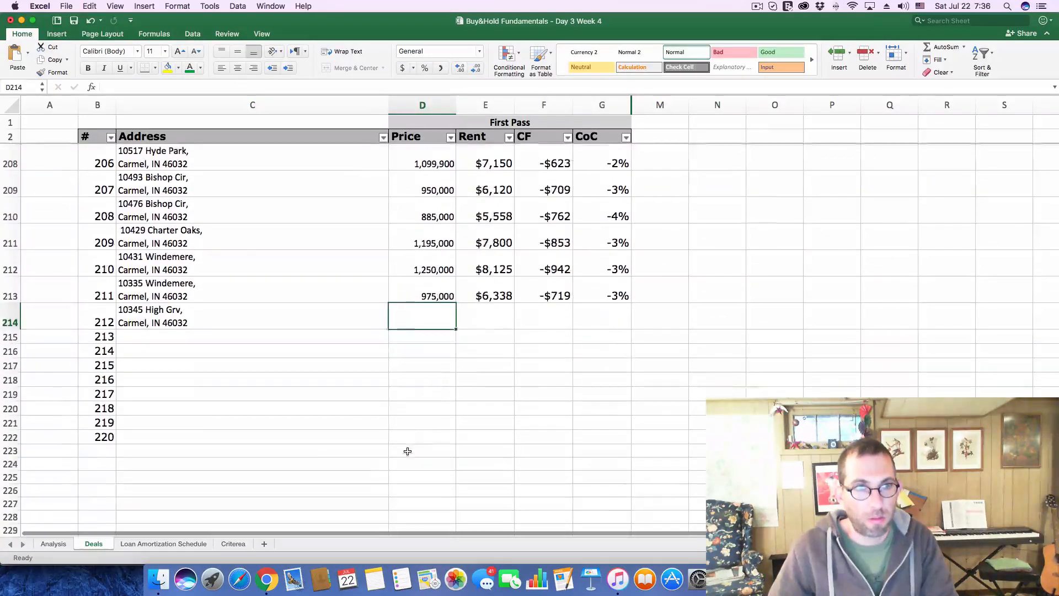
scroll(408, 451, "down", 2)
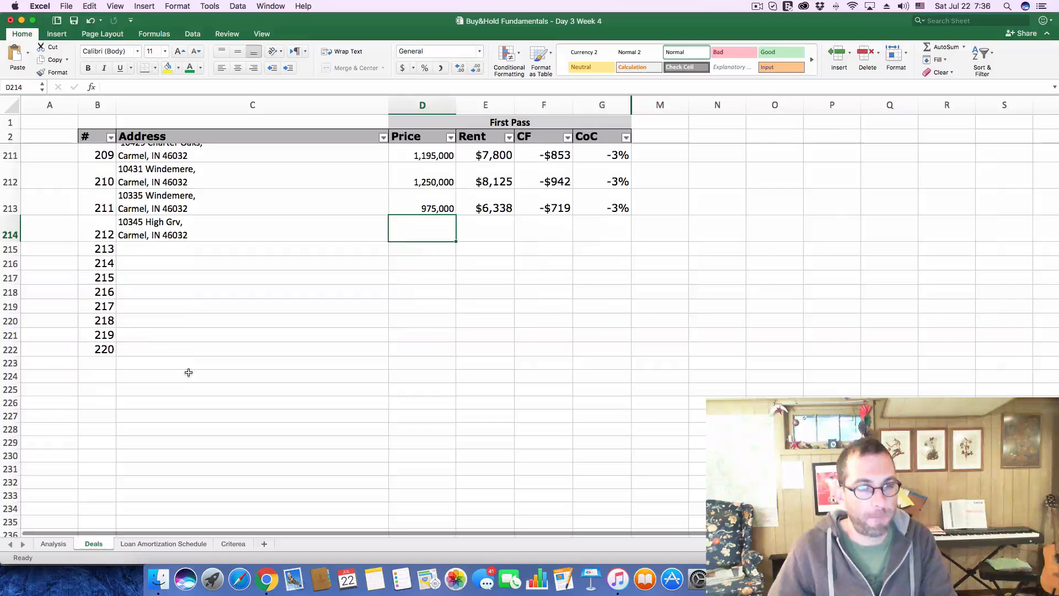
key("super+Tab")
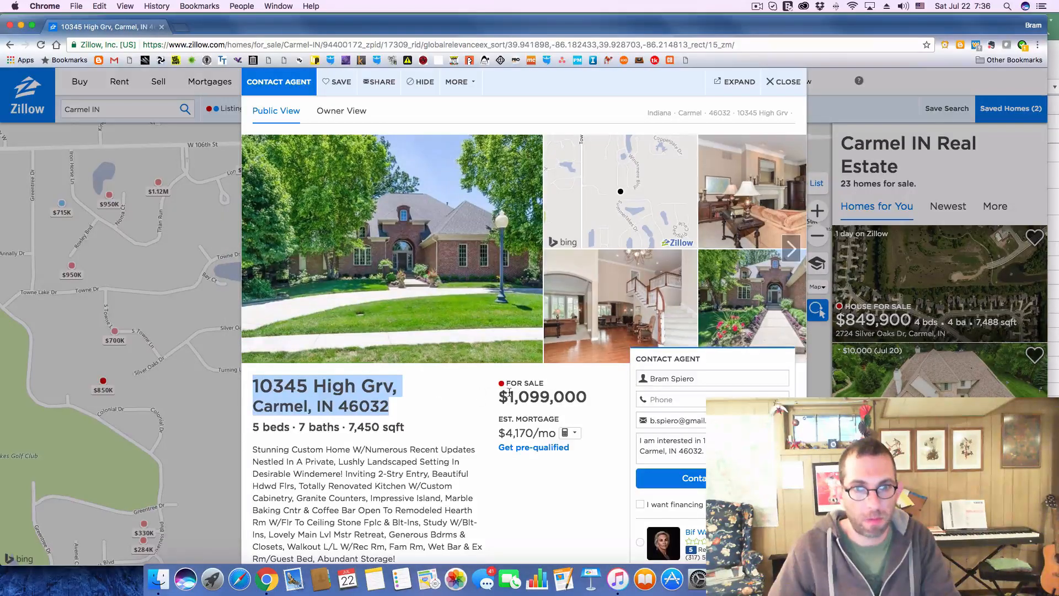
left_click_drag(509, 392, 598, 392)
key("super+c")
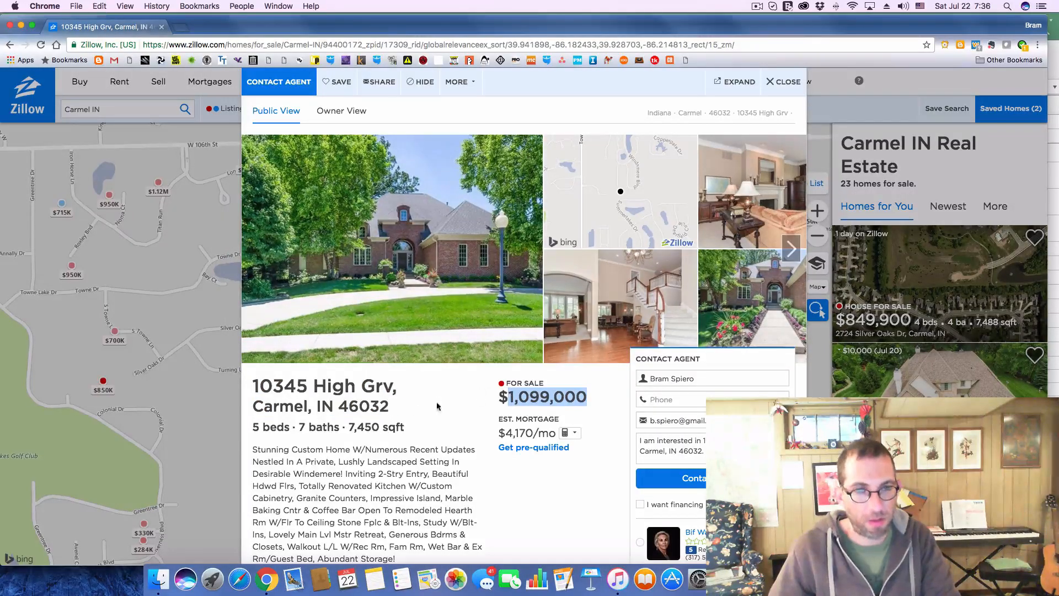
key("super+Tab")
key("super+v")
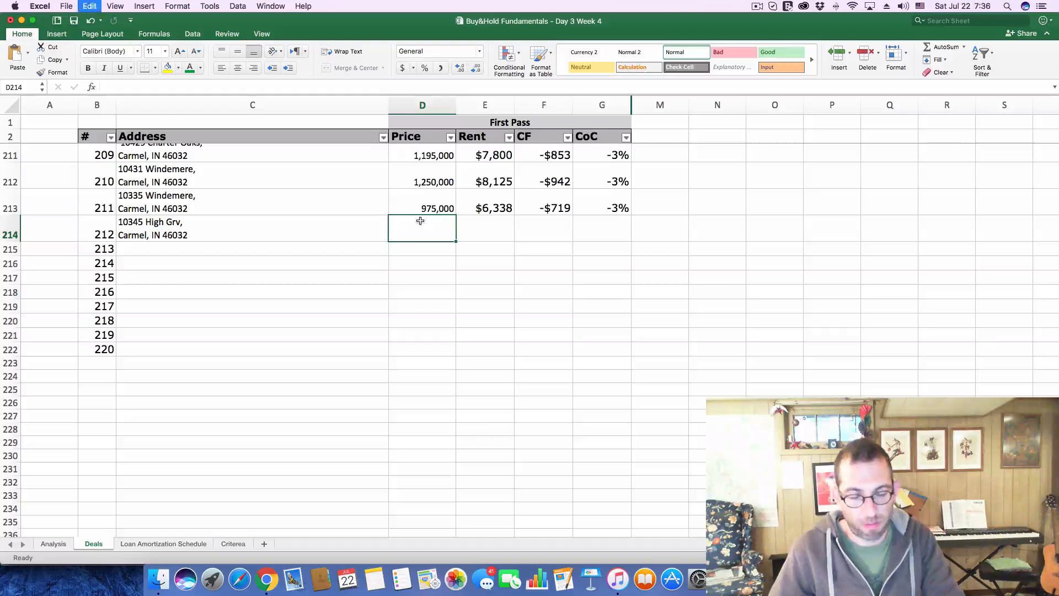
key("Return")
key("super+z")
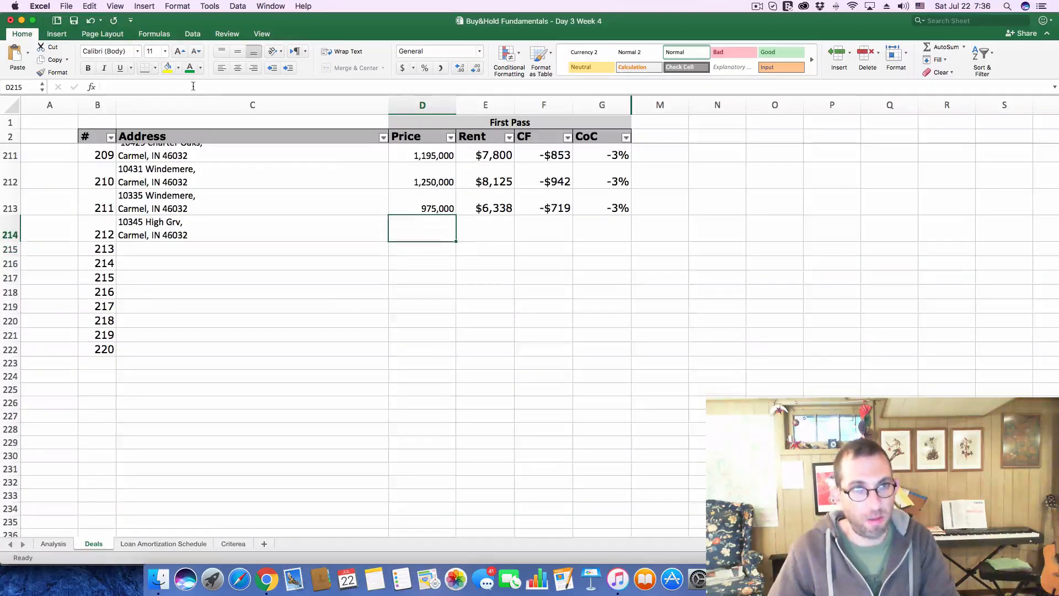
Paste the copied 1,099,000 asking price as plain content into deal 212's Price cell
left_click(198, 89)
key("super+v")
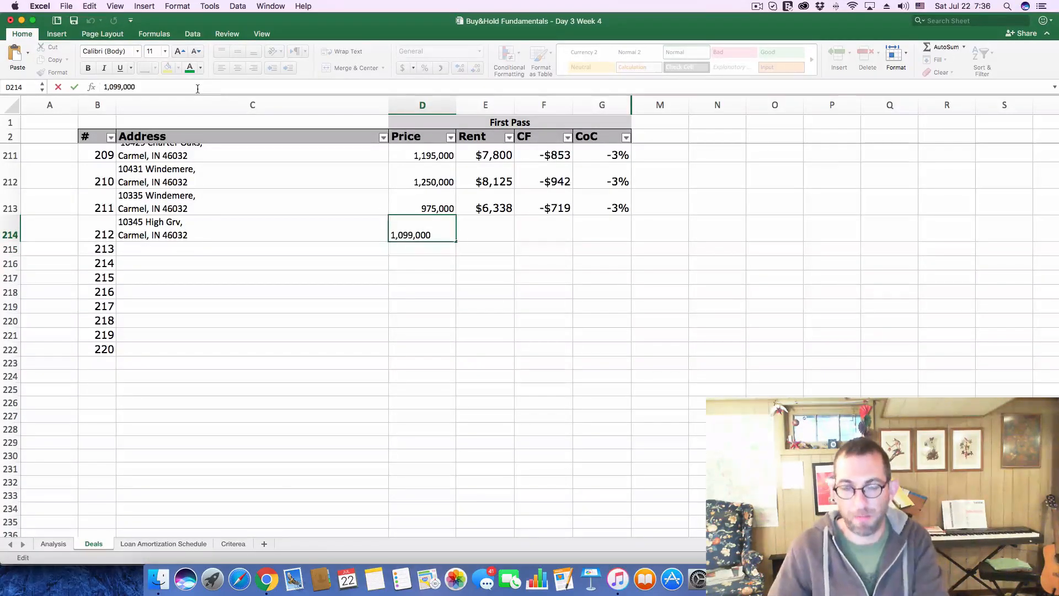
key("Return")
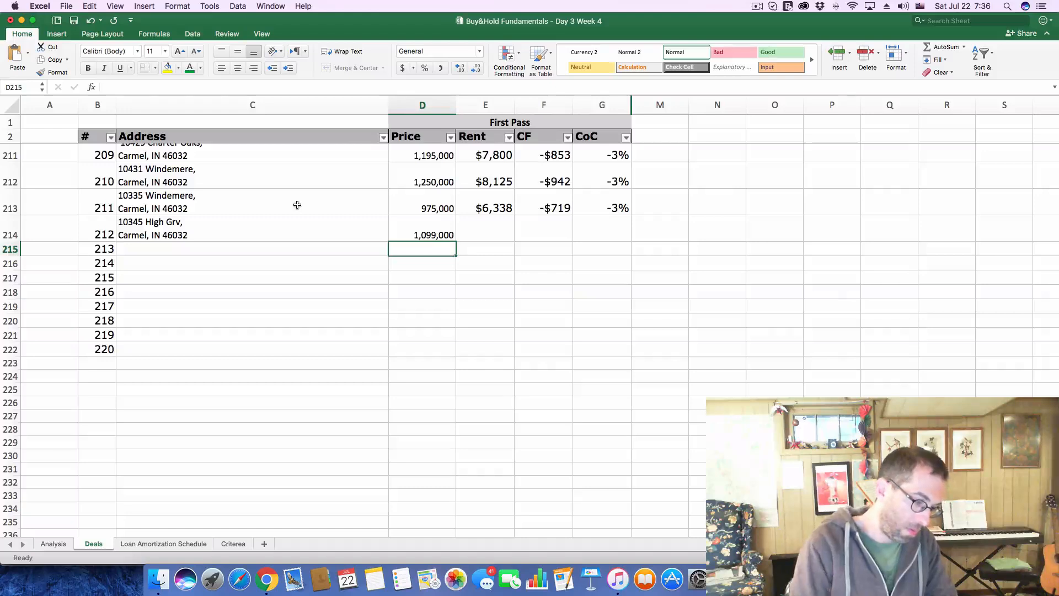
Set deal 212's Rent to 7150
left_click(485, 231)
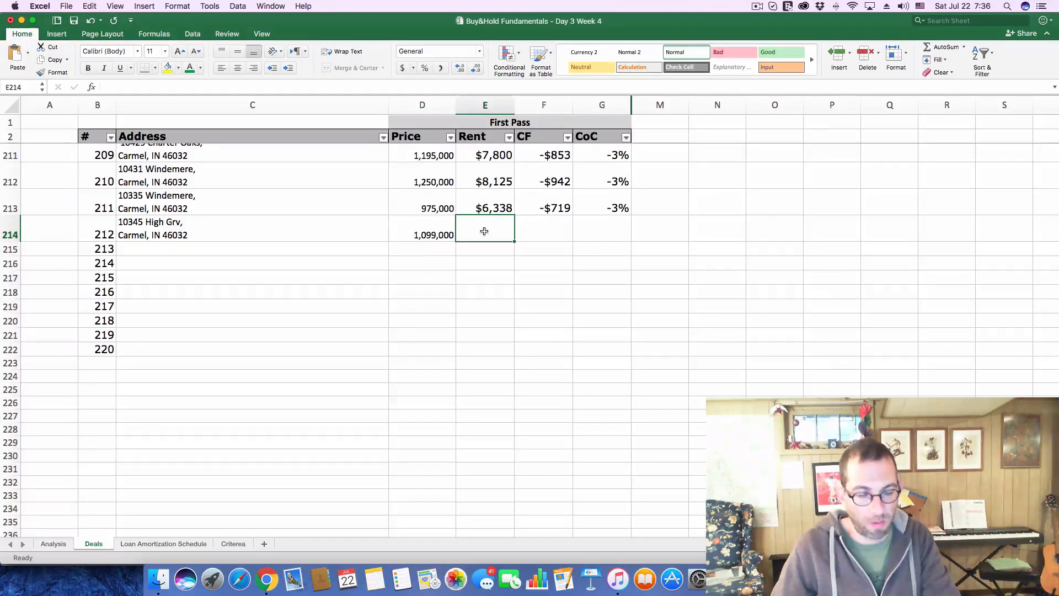
type("7150")
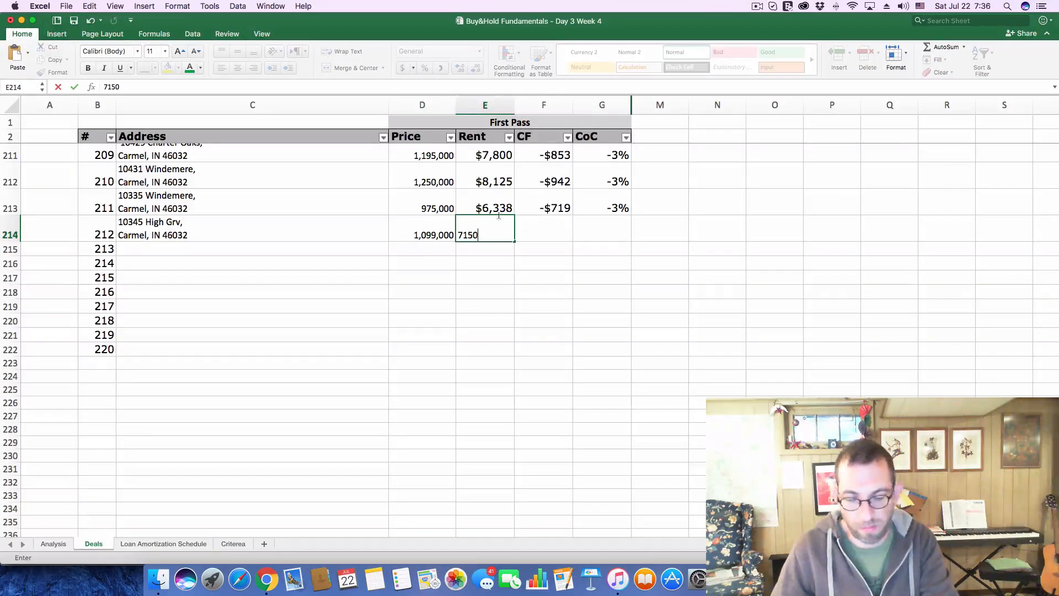
left_click(764, 8)
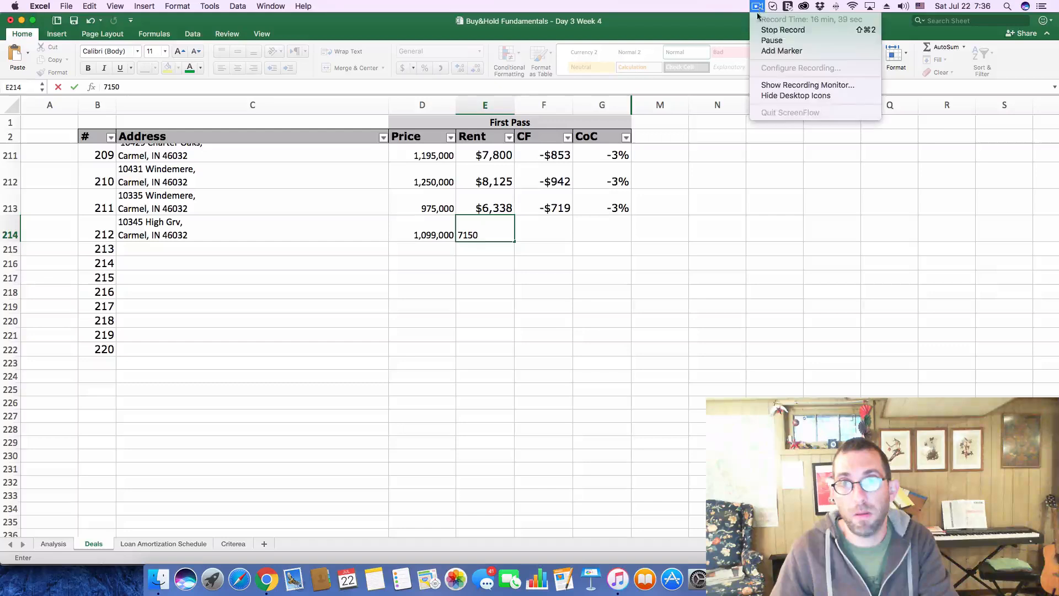
left_click(765, 40)
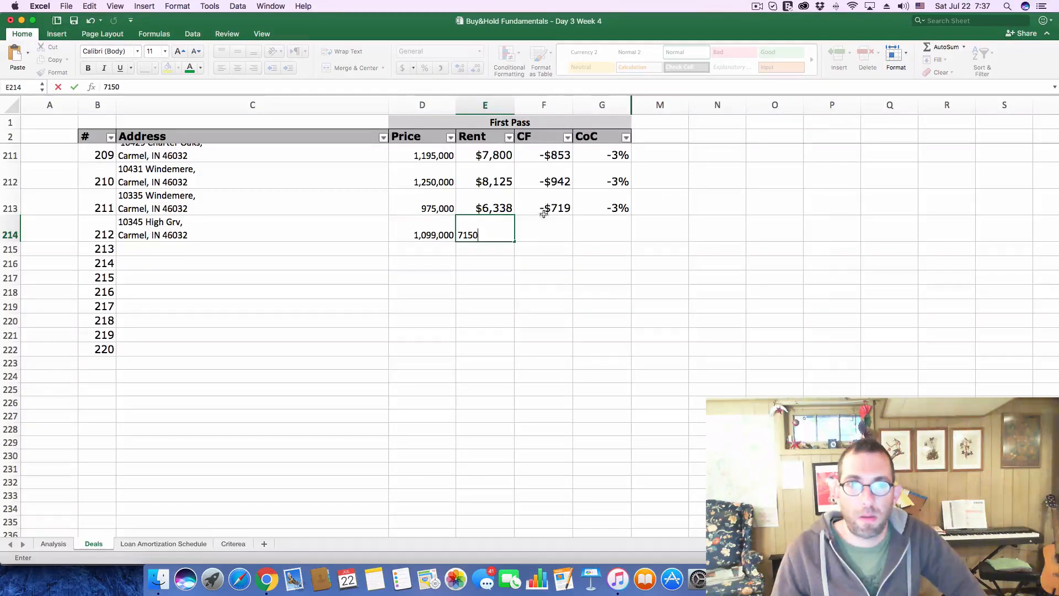
left_click(544, 233)
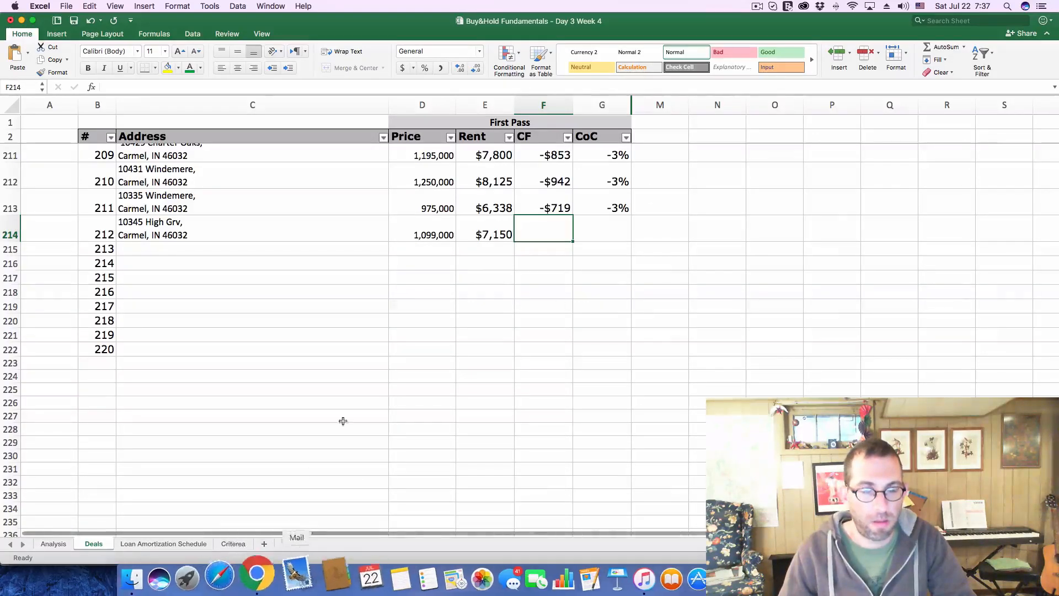
On the Analysis sheet, set the Purchase Price to 1,099,000 and the monthly Gross Scheduled Income to 7150
left_click(48, 544)
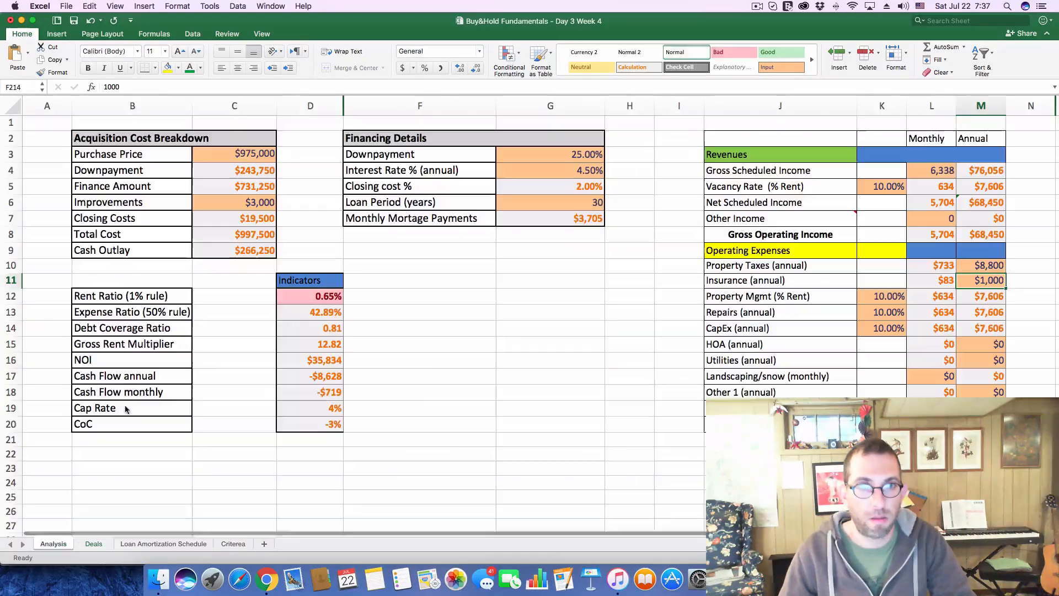
left_click_drag(133, 87, 11, 72)
key("super+v")
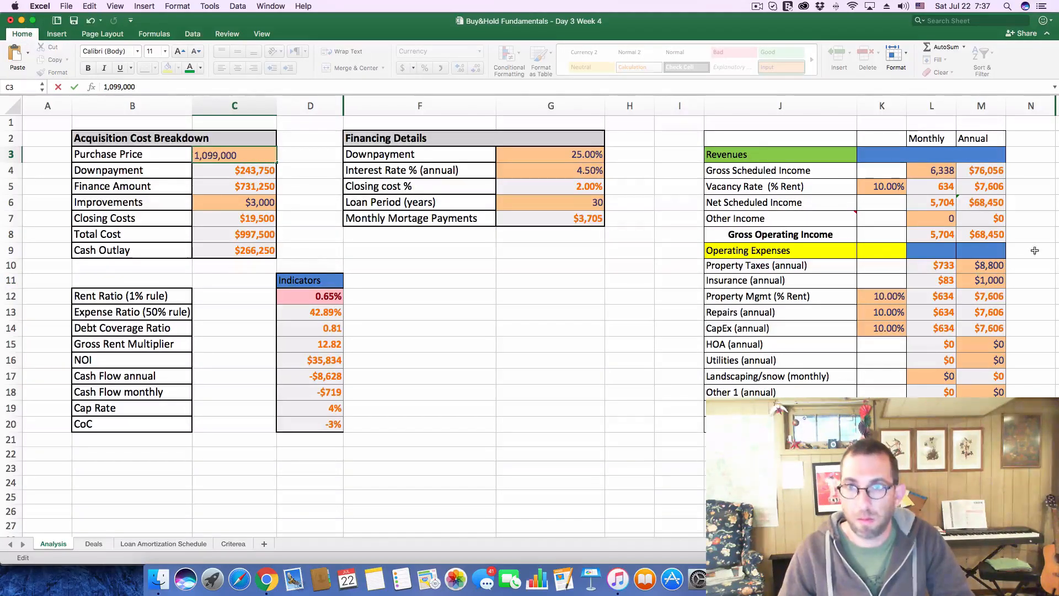
left_click(924, 168)
type("7,15")
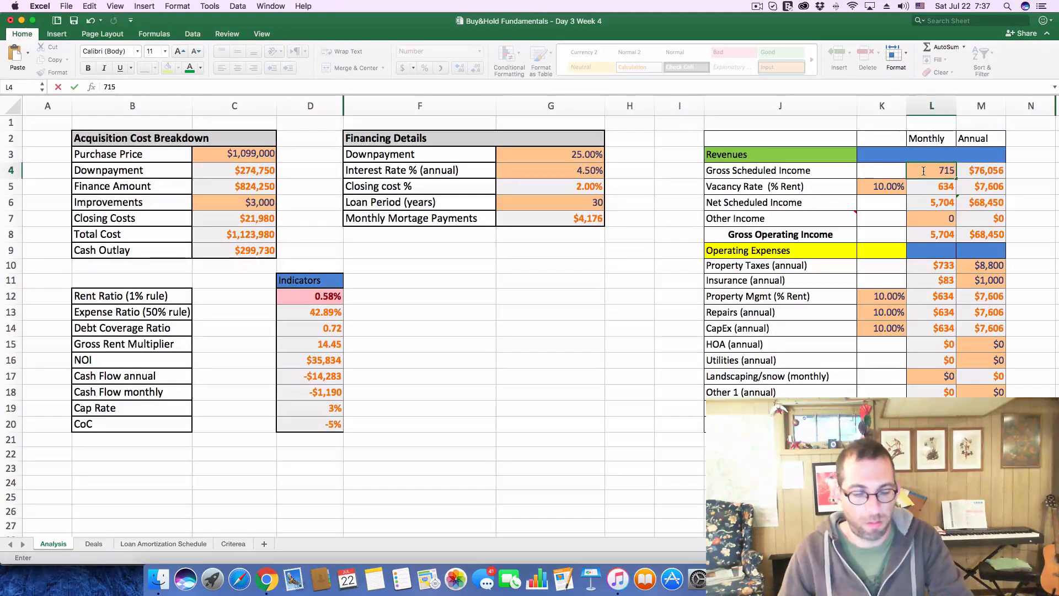
type("0")
key("Return")
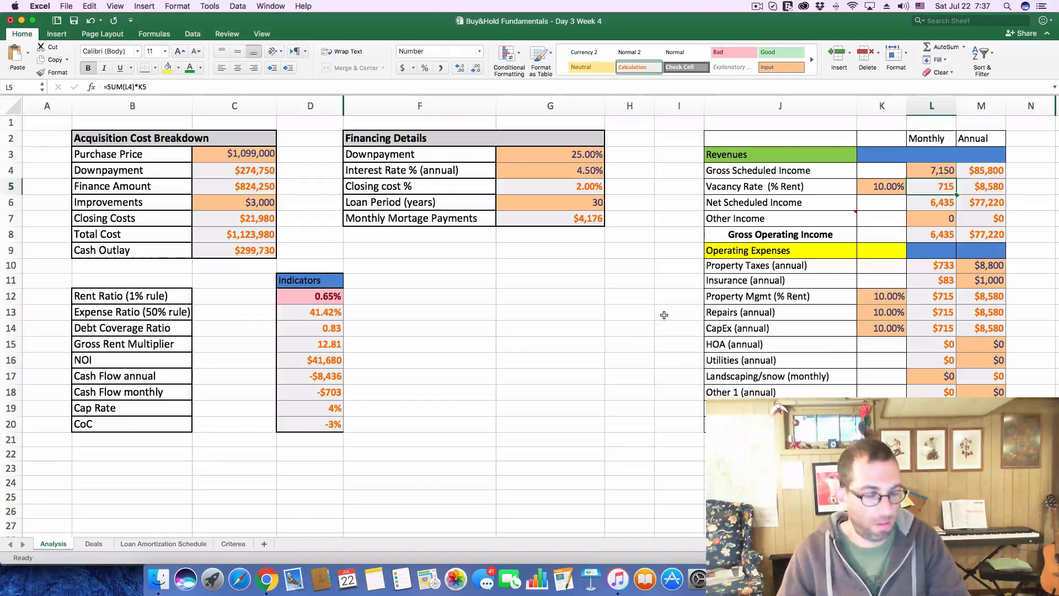
Switch to Chrome and expand the High Grv listing's Price / Tax History to read its property taxes
key("super+Tab")
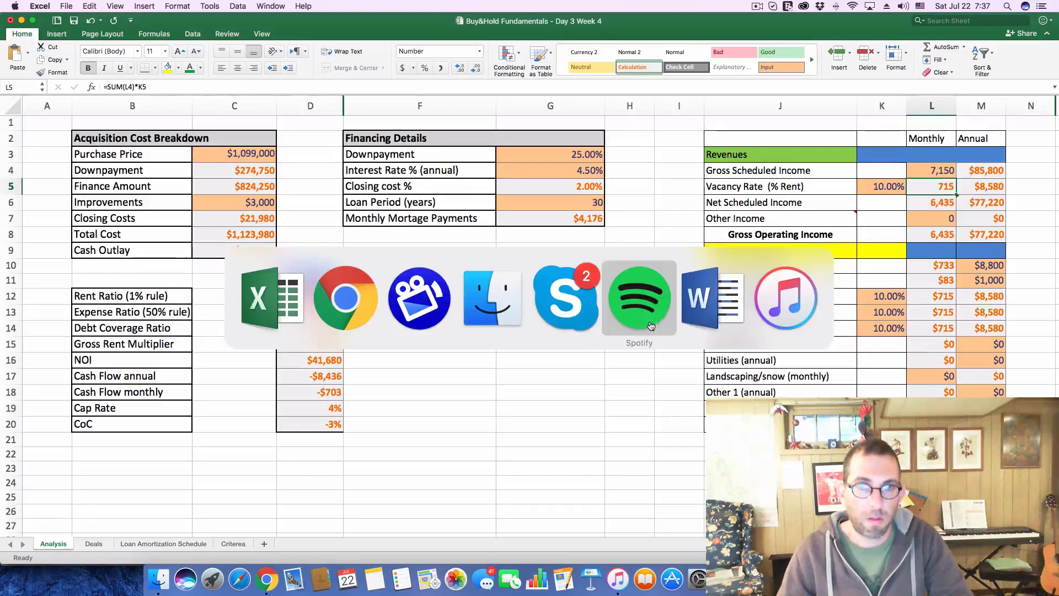
left_click(358, 313)
scroll(490, 404, "down", 10)
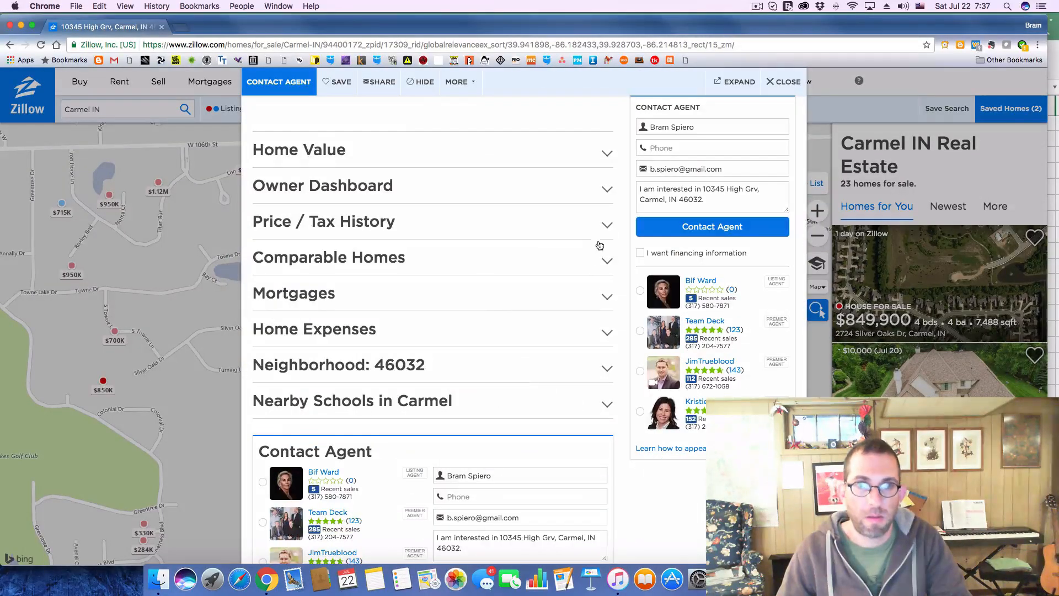
left_click(605, 224)
scroll(497, 264, "down", 10)
scroll(400, 298, "up", 6)
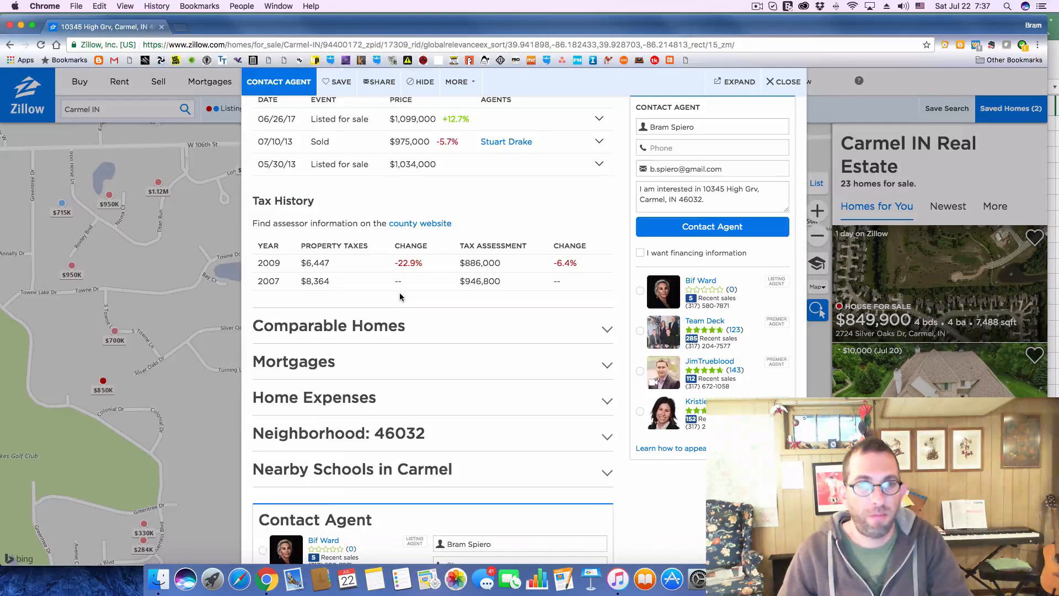
Return to Excel and set the annual Property Taxes on the Analysis sheet to 6500
key("super+Tab")
left_click(998, 267)
type("6")
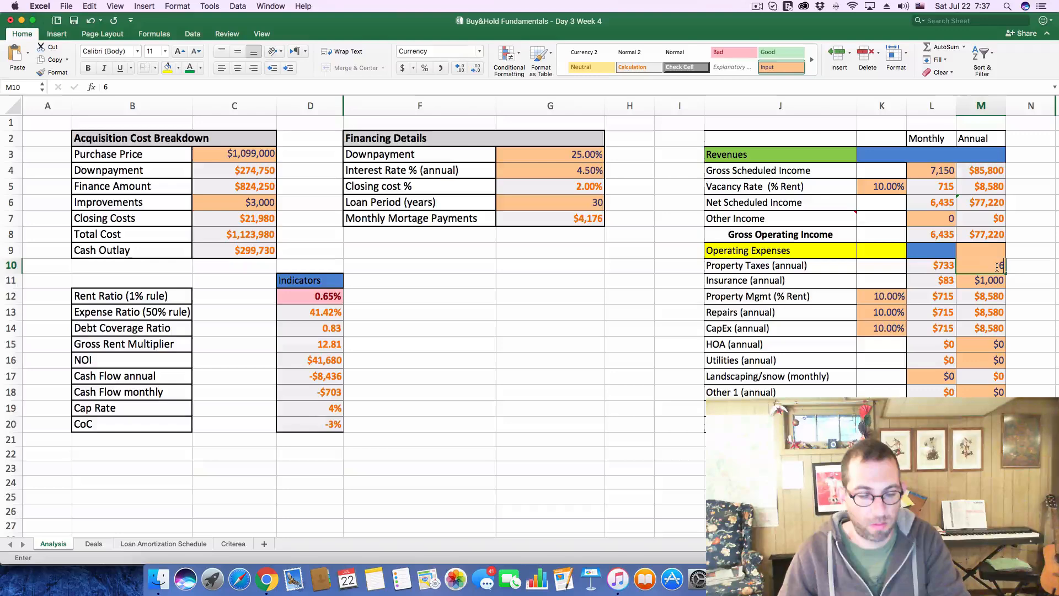
type(",500")
key("Return")
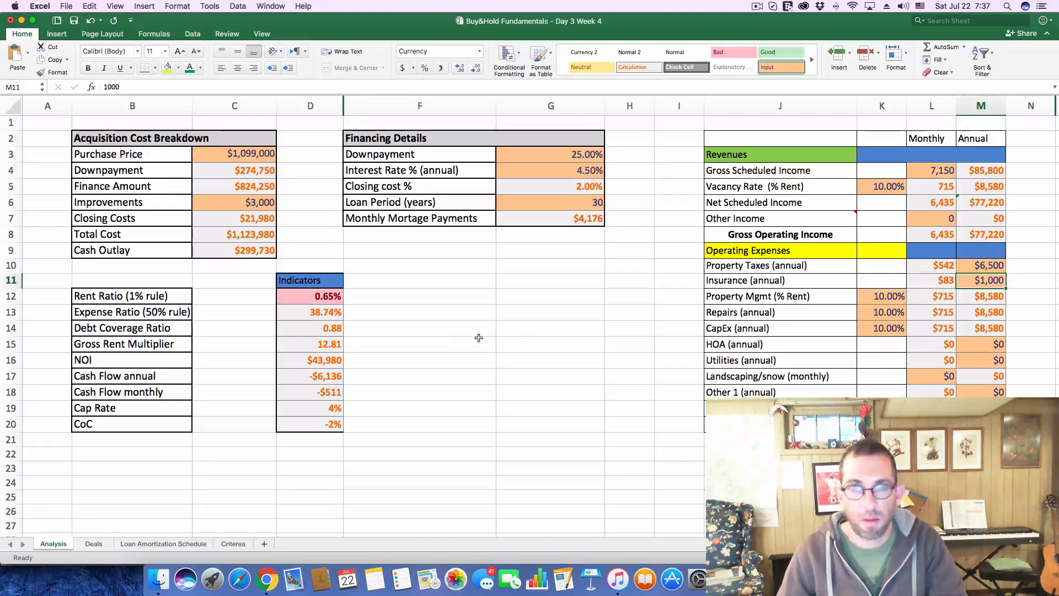
key("super+Tab")
key("super+Tab")
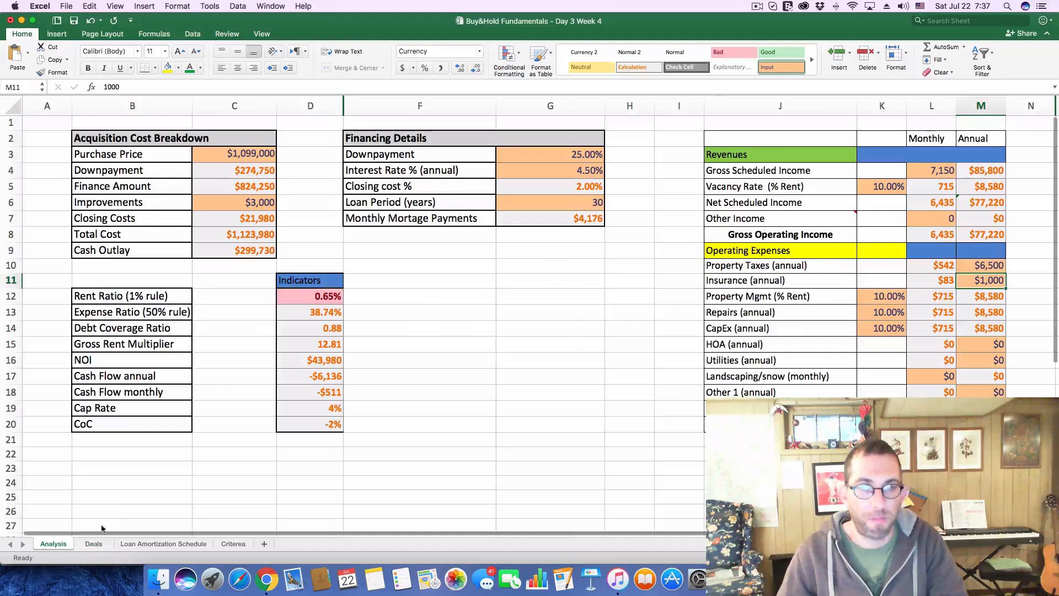
On the Deals sheet, enter -$511 as deal 212's CF and -2% as its CoC
left_click(94, 543)
type("-")
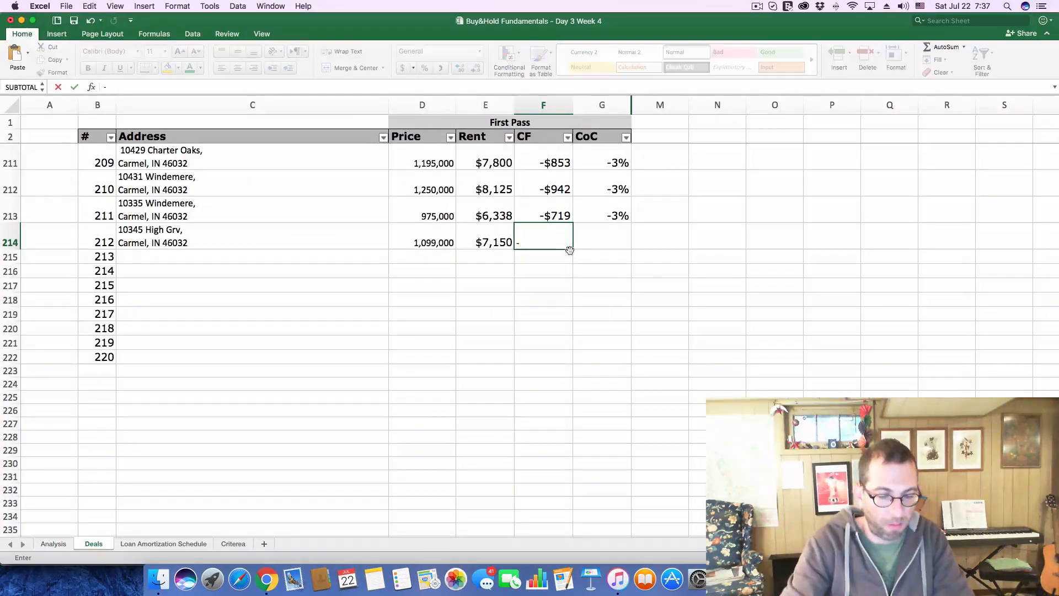
type("$511")
key("Tab")
type("-")
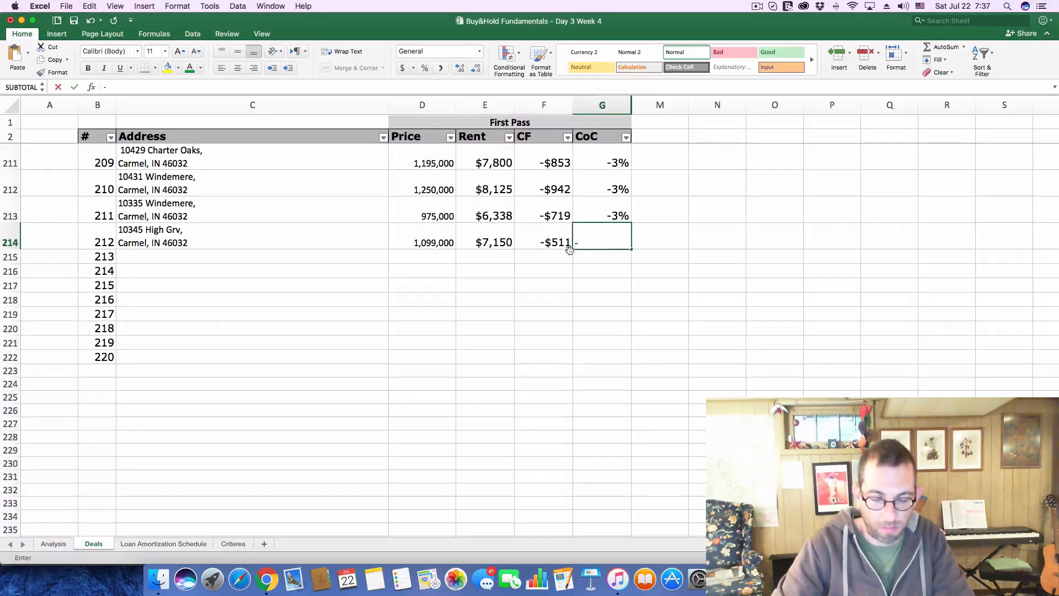
type(".02")
key("Return")
Switch to Chrome, close the current Zillow listing and open the $875K listing on High Grv from the map
key("super+Tab")
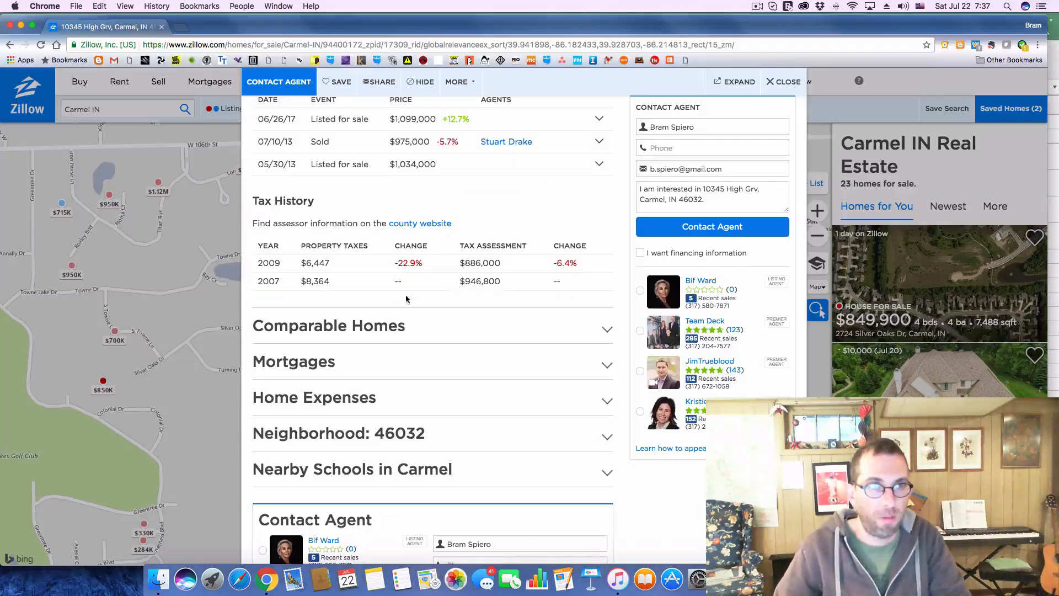
left_click(782, 82)
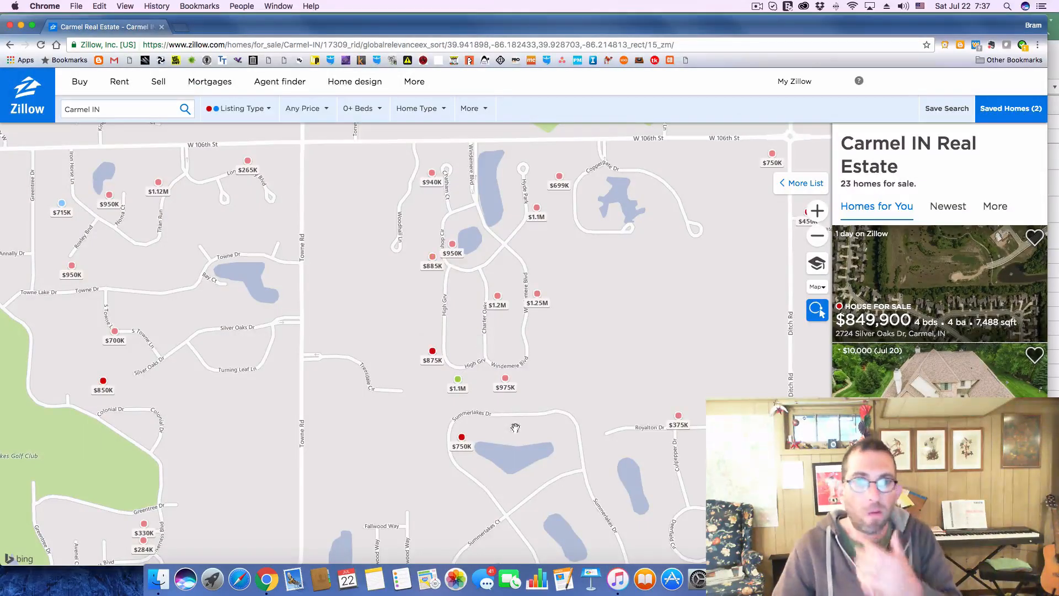
left_click(452, 343)
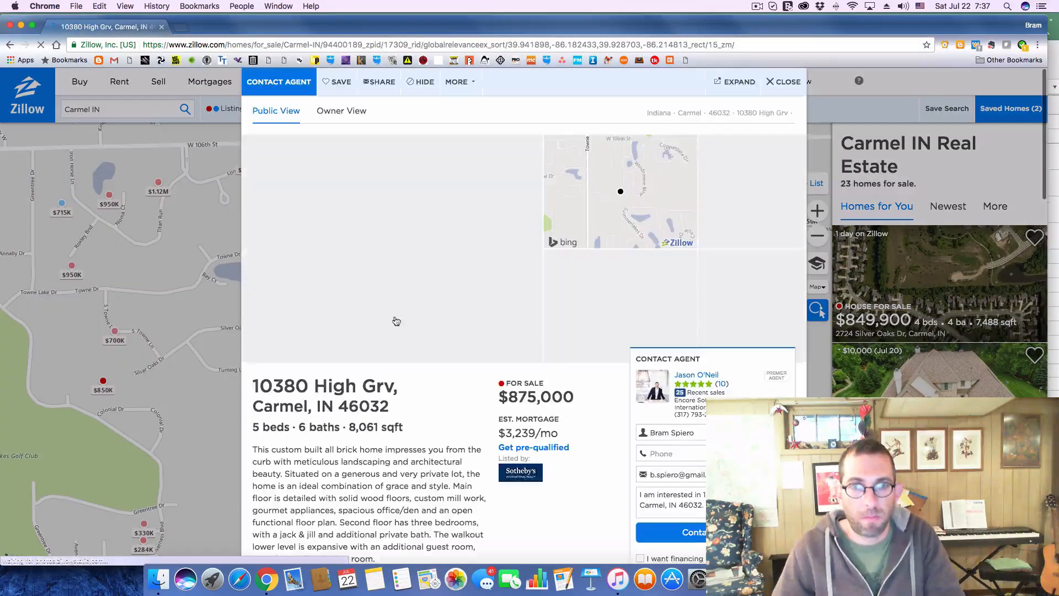
Copy the $875K High Grv listing's address from Zillow into deal 213's Address cell in Excel
left_click_drag(253, 386, 396, 401)
key("super+c")
key("super+Tab")
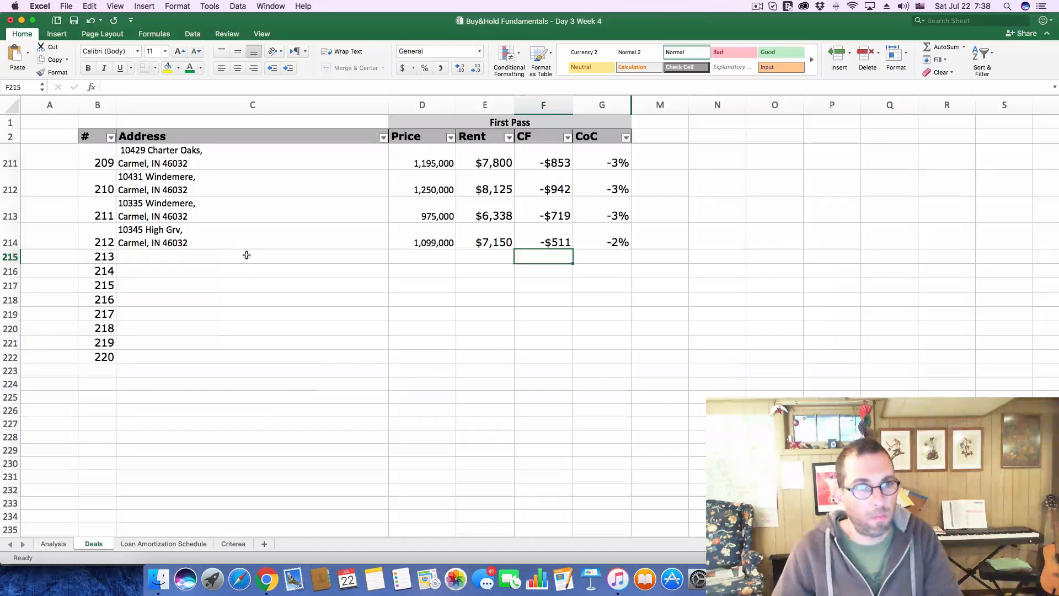
left_click(247, 256)
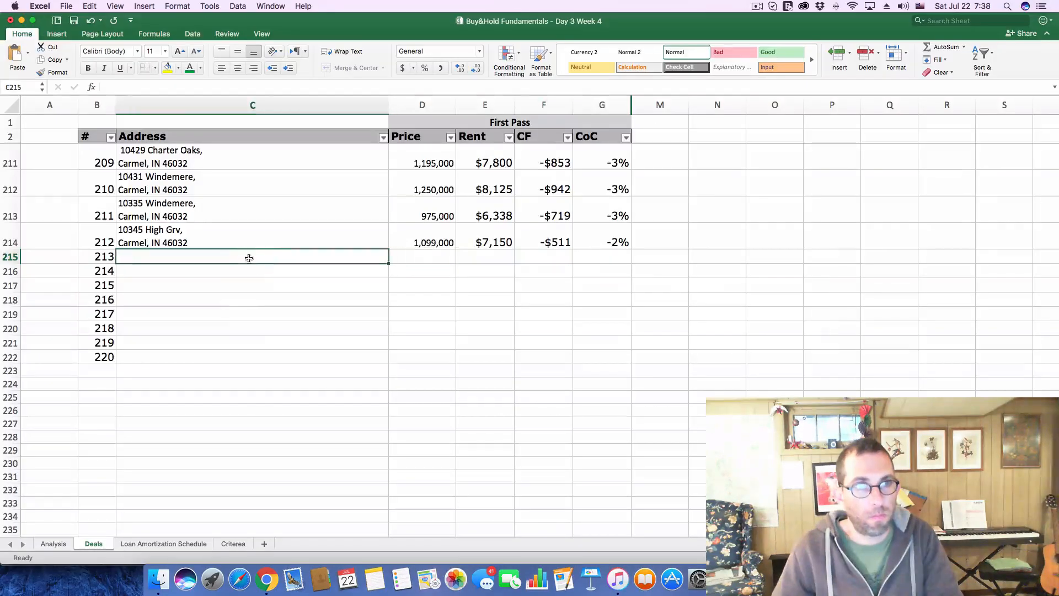
left_click(188, 88)
key("super+v")
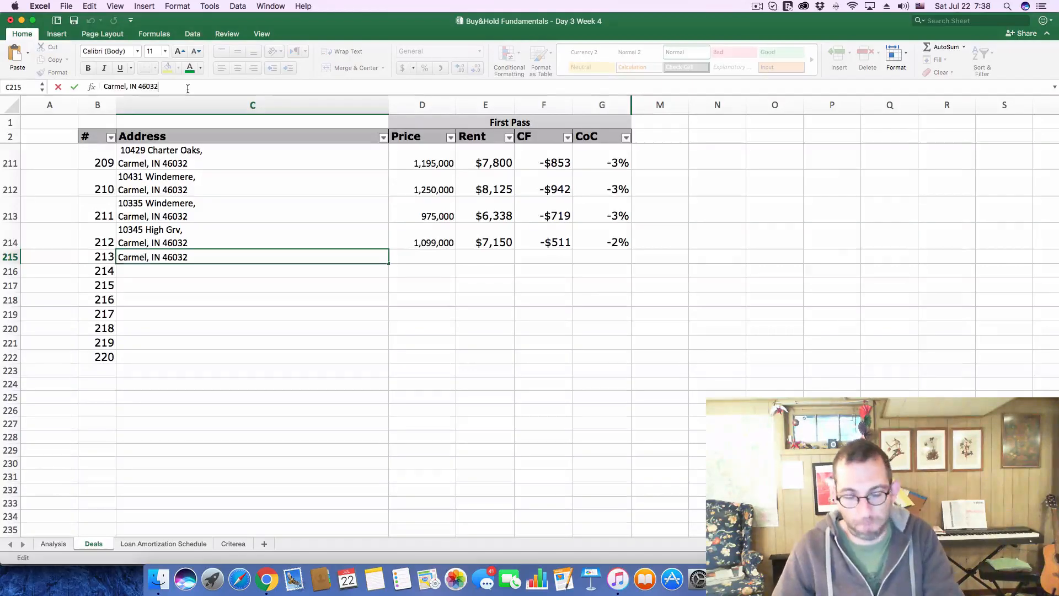
key("Return")
Copy the 875,000 asking price from Zillow into deal 213's Price cell and set the deal's Rent to 5688
key("super+Tab")
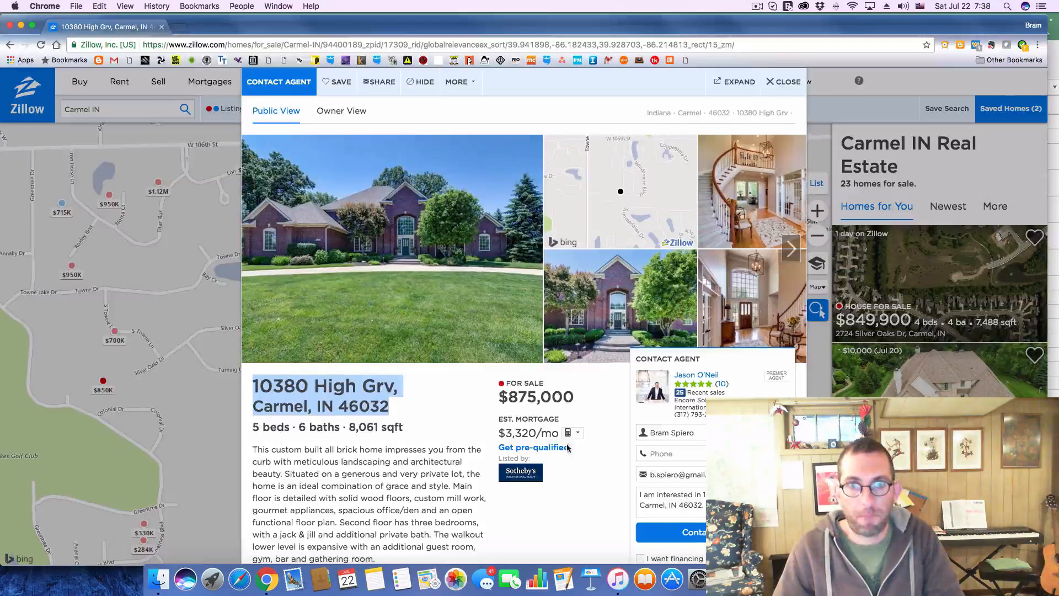
left_click(518, 398)
double_click(518, 398)
key("super+c")
key("super+Tab")
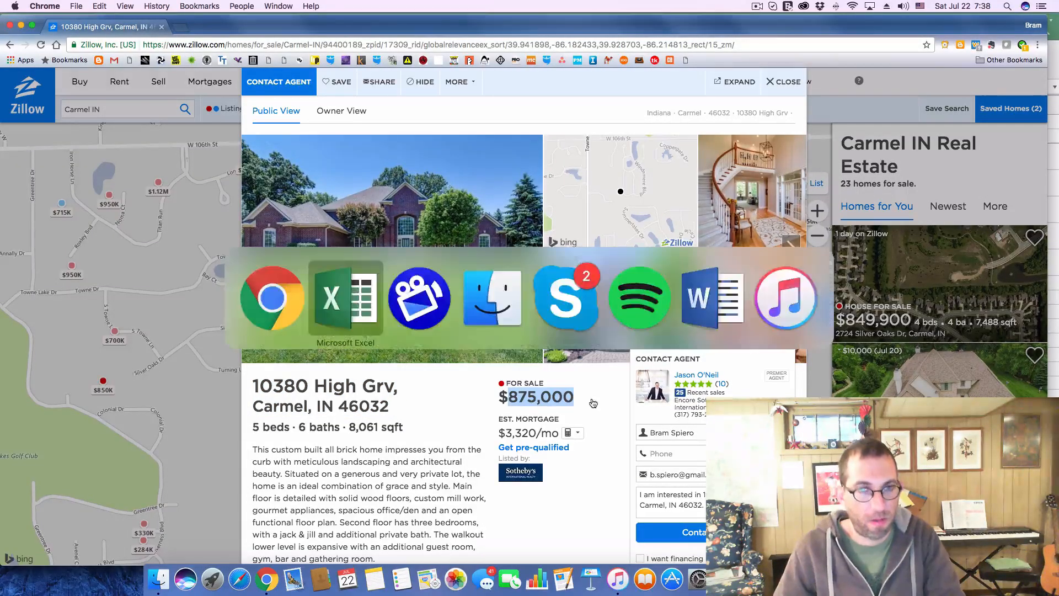
left_click(423, 271)
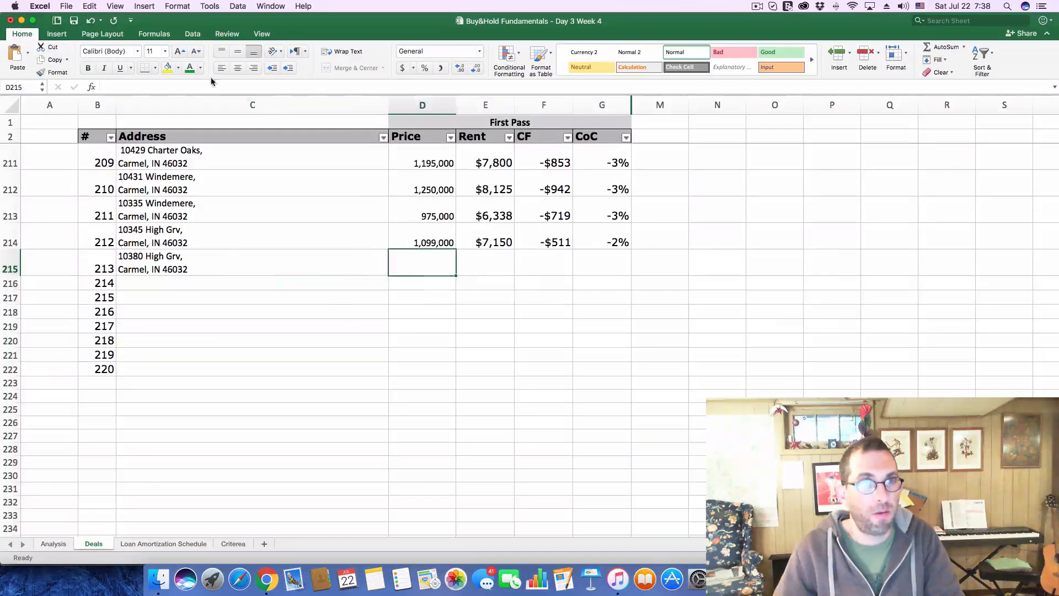
key("super+v")
key("Return")
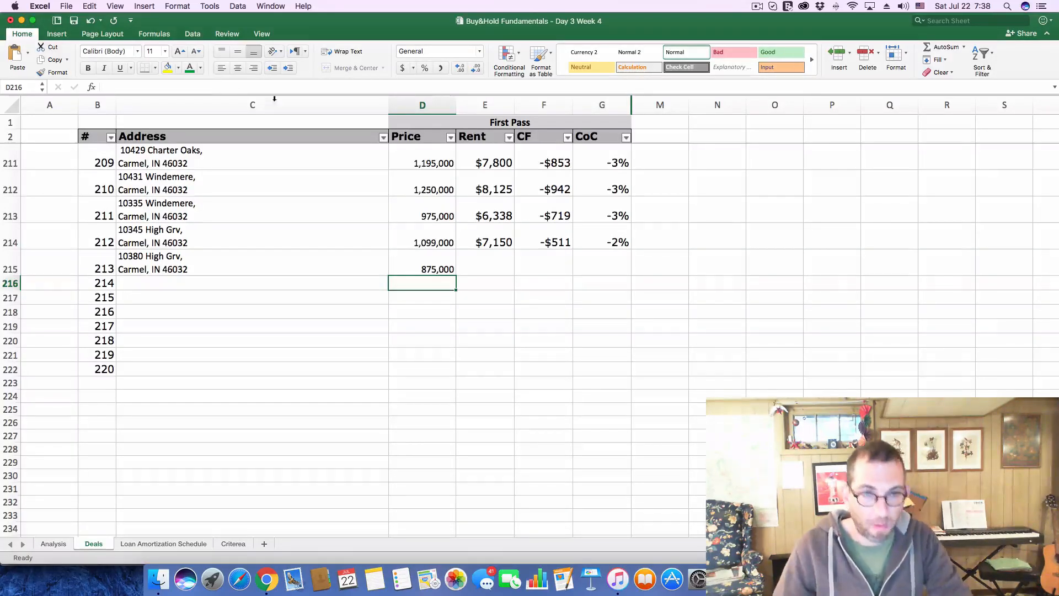
left_click(492, 257)
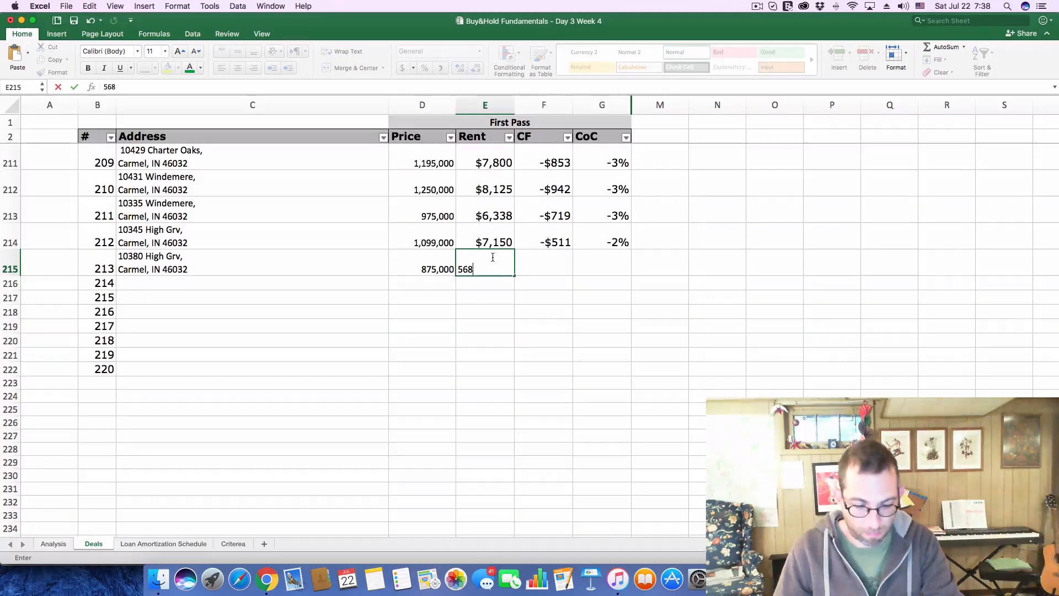
key("Return")
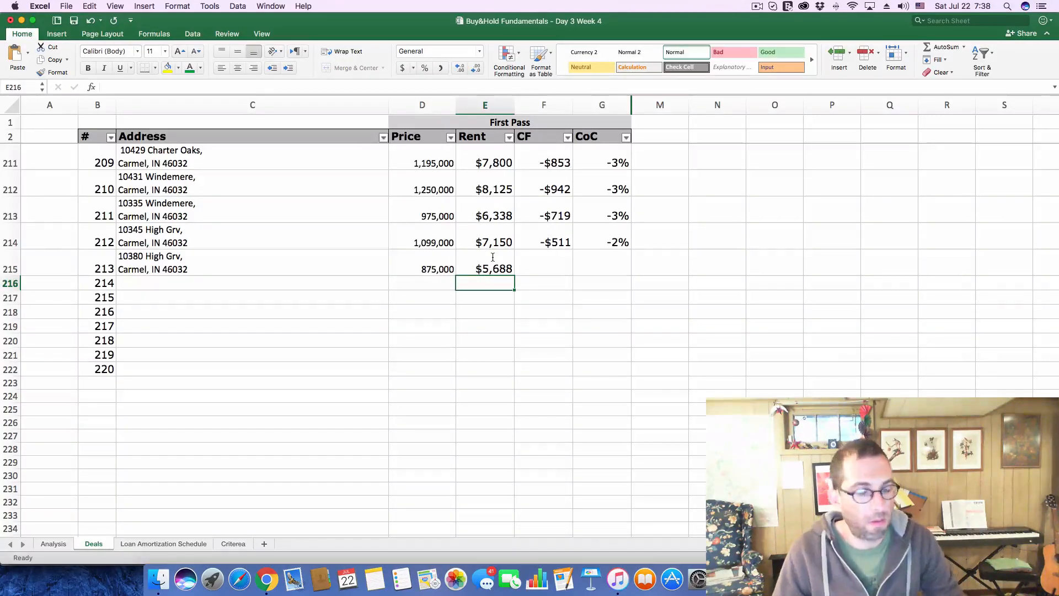
On the Analysis sheet, set the Purchase Price to 875000 and the monthly Gross Scheduled Income to 5688
left_click(53, 543)
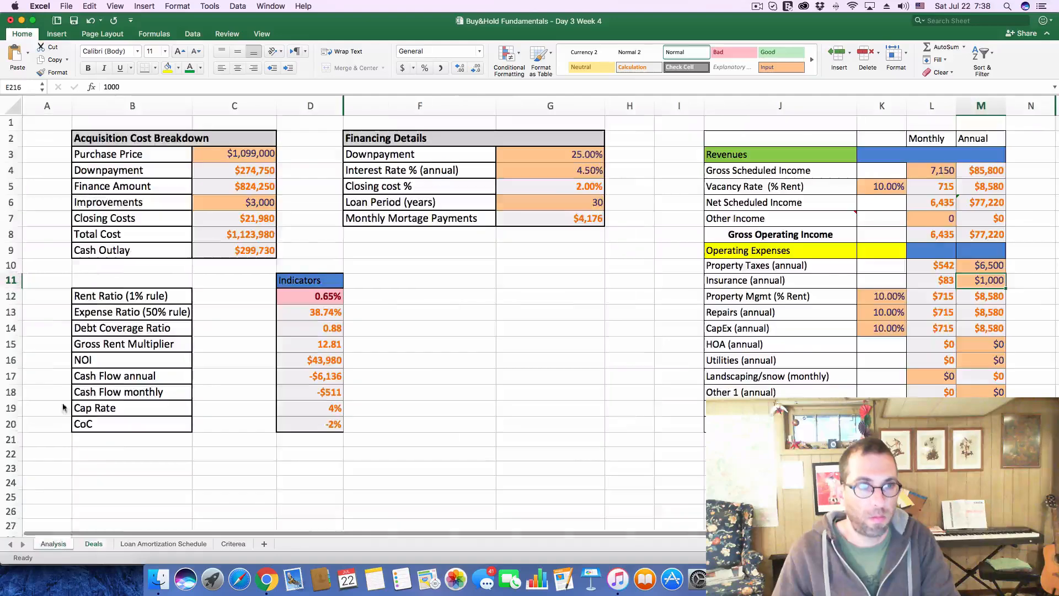
left_click(224, 155)
double_click(117, 86)
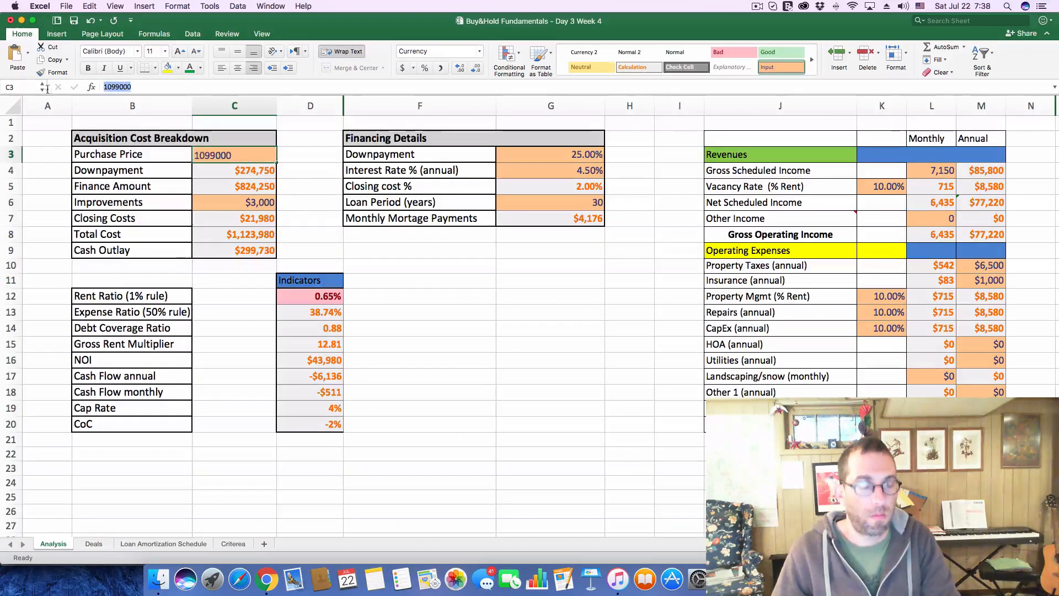
type("8750000")
key("Return")
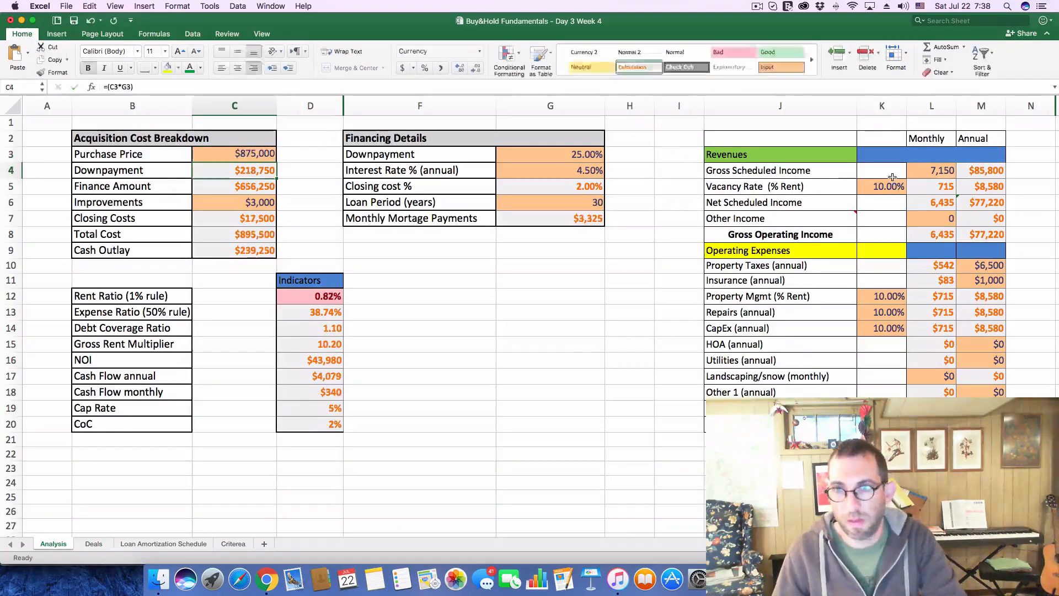
left_click(919, 172)
type("5")
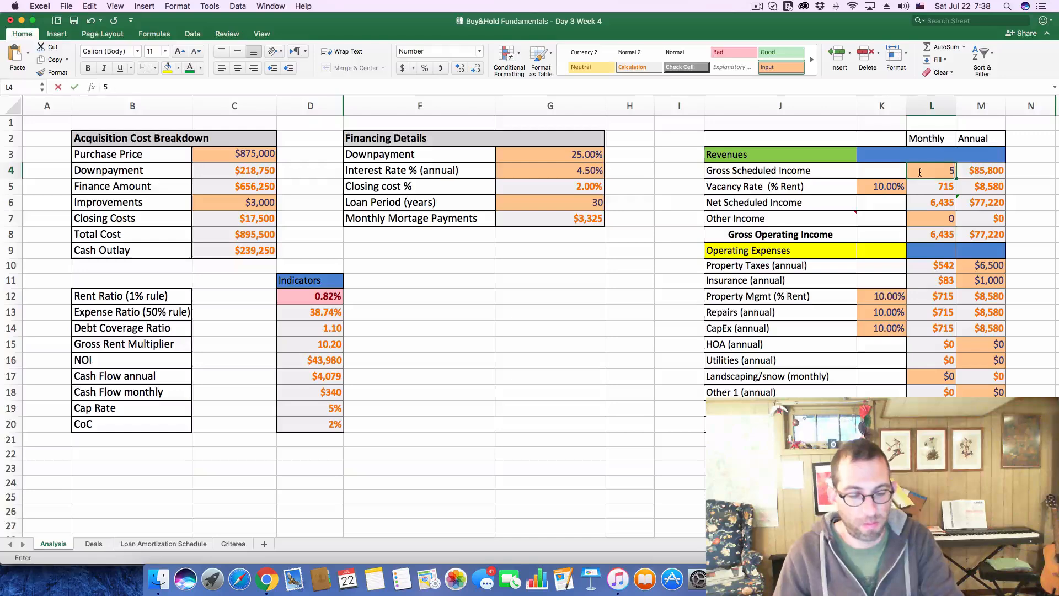
type("688")
key("Return")
Switch to Chrome and expand the $875K listing's Price / Tax History to read its property taxes
key("super+Tab")
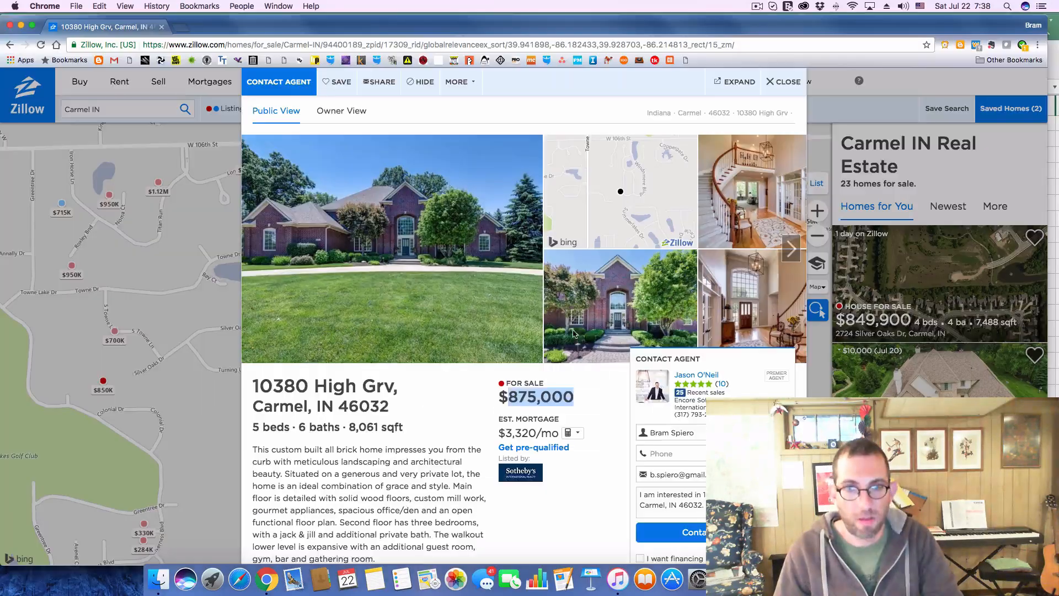
scroll(421, 421, "down", 10)
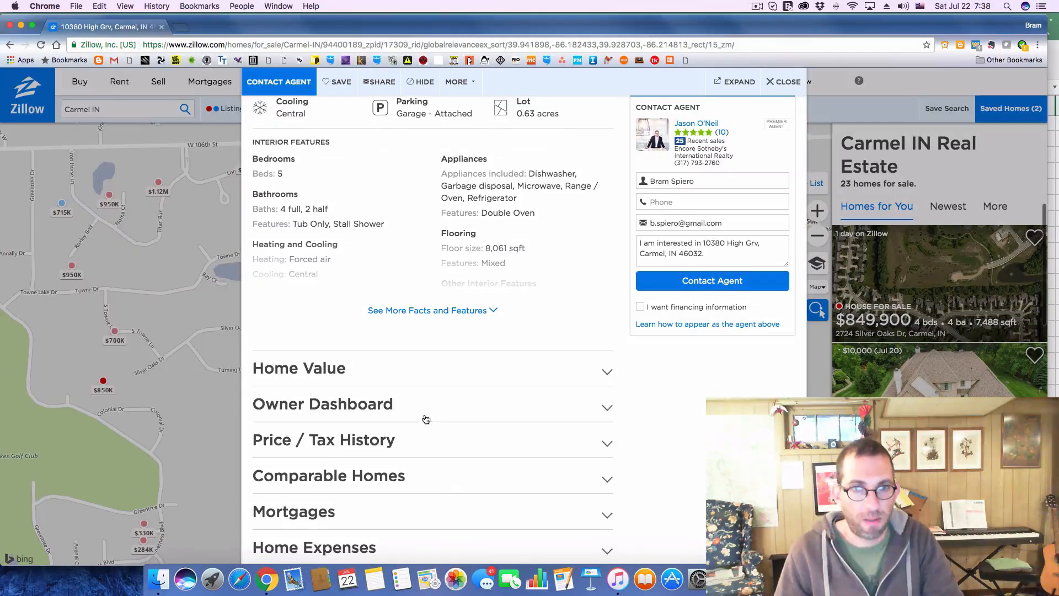
left_click(606, 442)
scroll(553, 436, "down", 2)
scroll(553, 437, "down", 3)
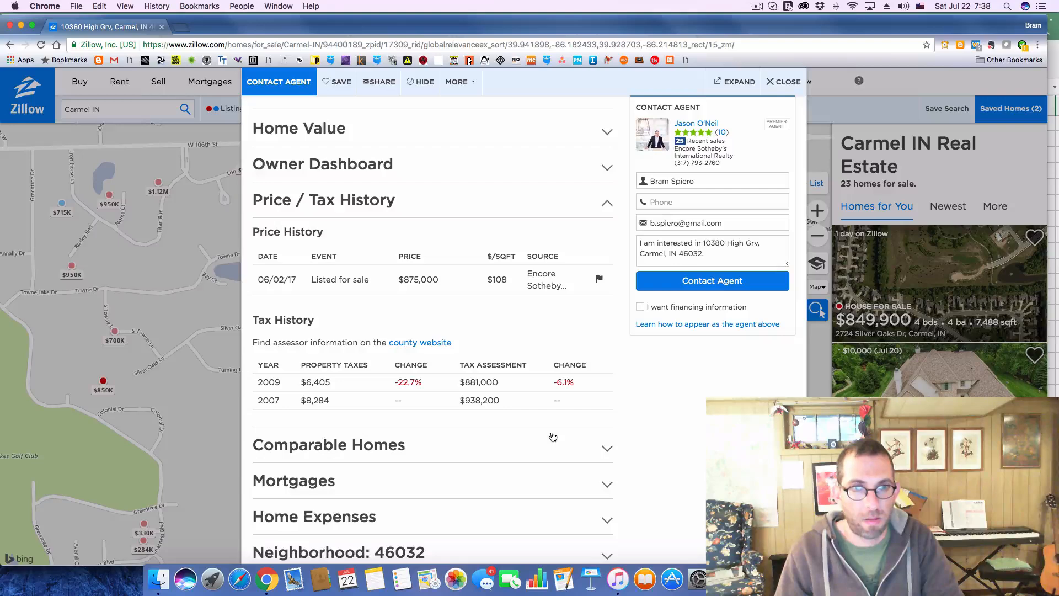
Return to Excel and set the annual Property Taxes on the Analysis sheet to 6400
key("super+Tab")
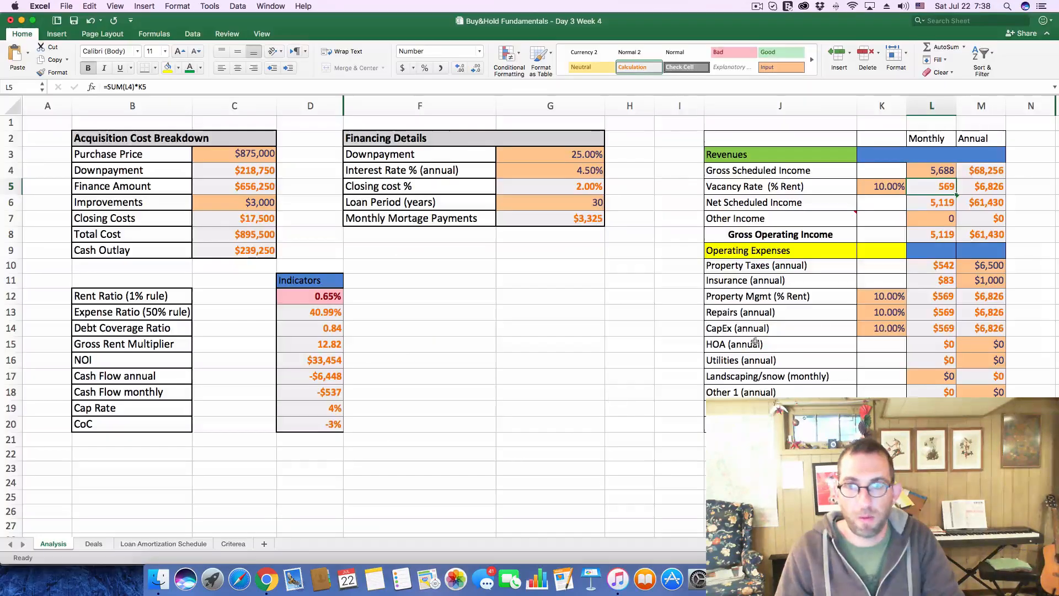
left_click(981, 265)
type("6400")
key("Return")
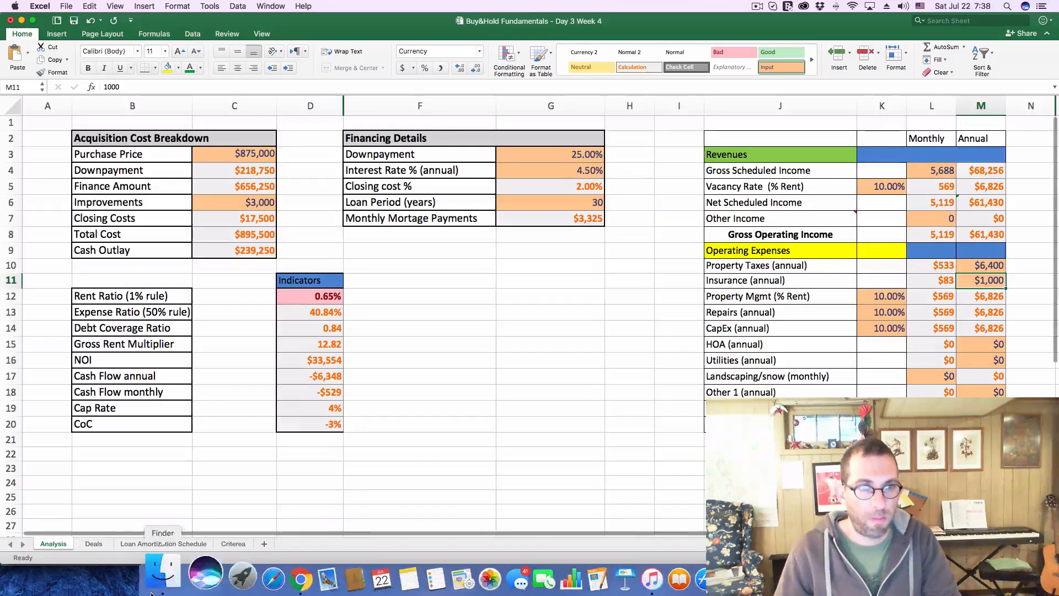
On the Deals sheet, log deal 213's cash flow as -529 and its CoC as -3%
left_click(95, 543)
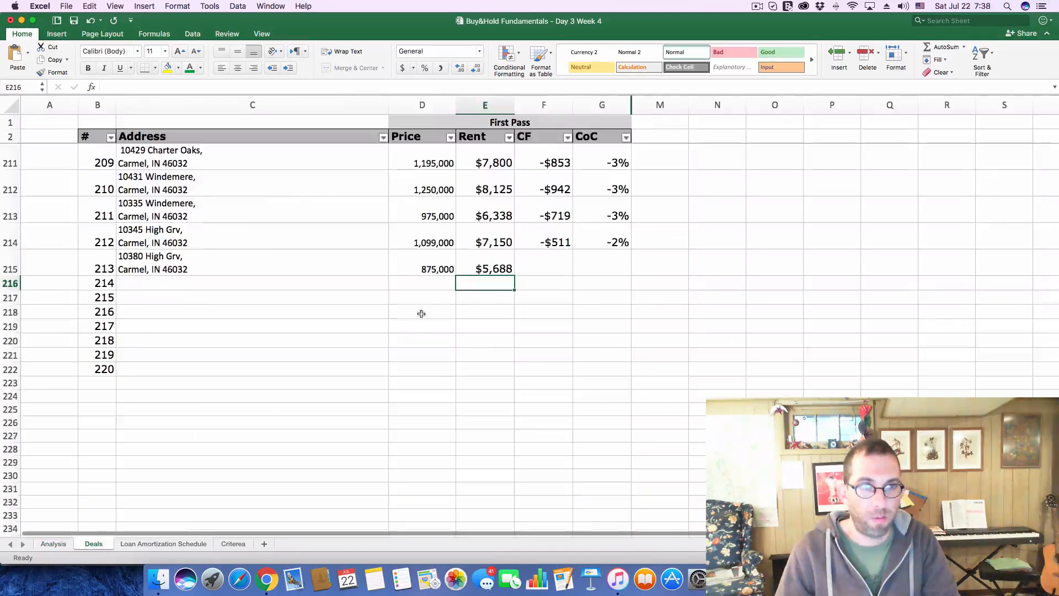
left_click(540, 265)
type("-")
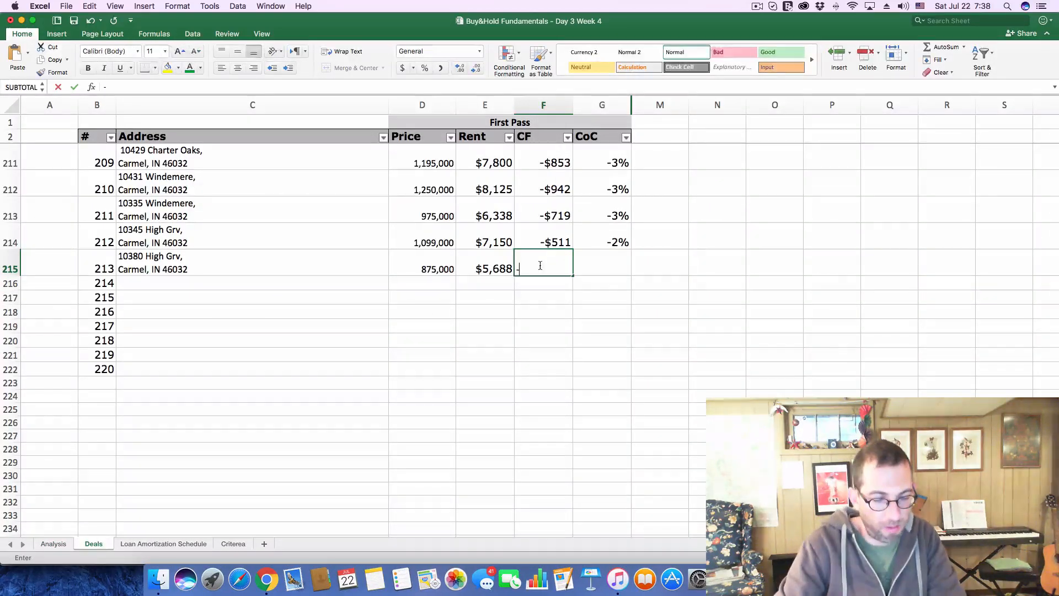
type("$529")
key("Tab")
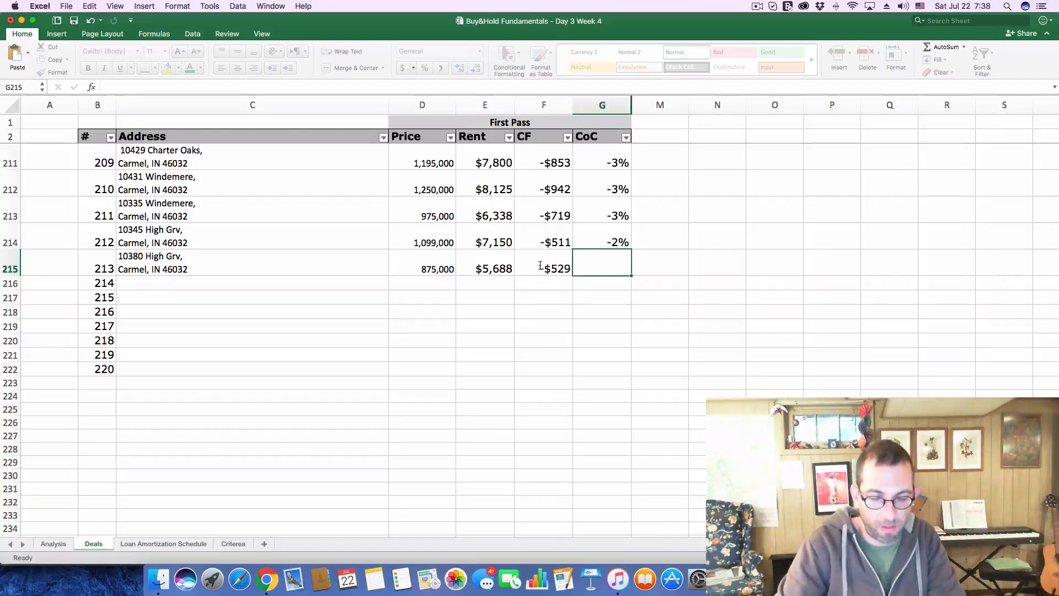
type("-.04")
key("BackSpace")
type("3")
key("Return")
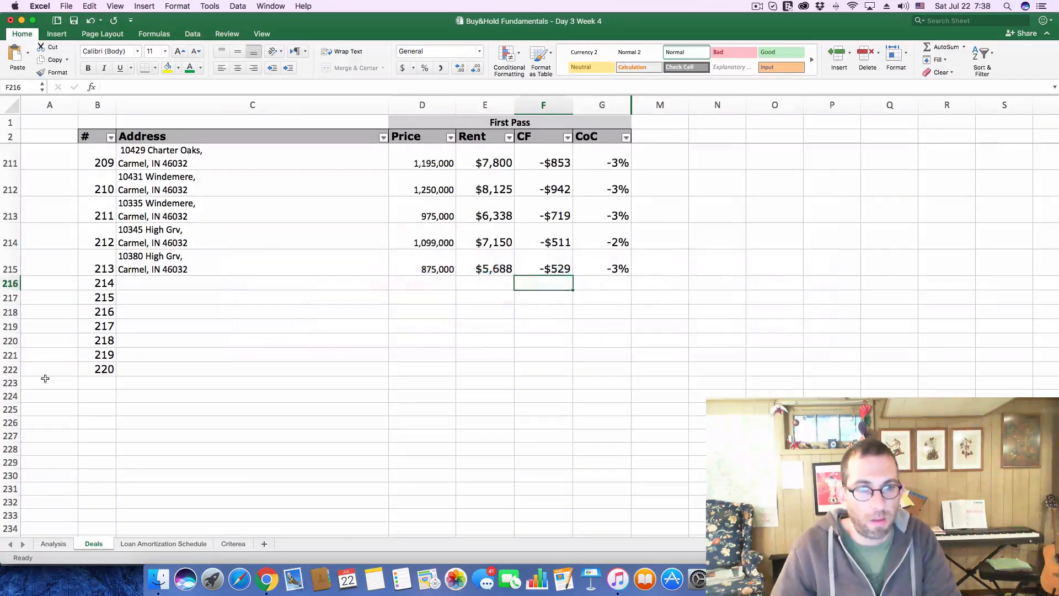
Switch to Chrome, close the $875K listing and open the $750K listing near Summerlakes Dr on the Zillow map
left_click(266, 579)
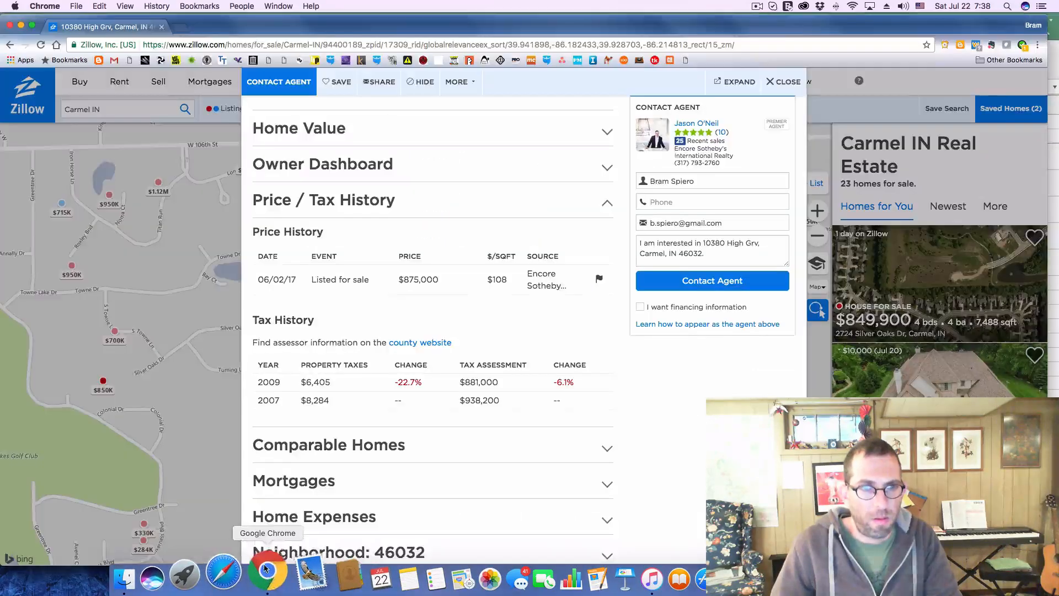
left_click(788, 82)
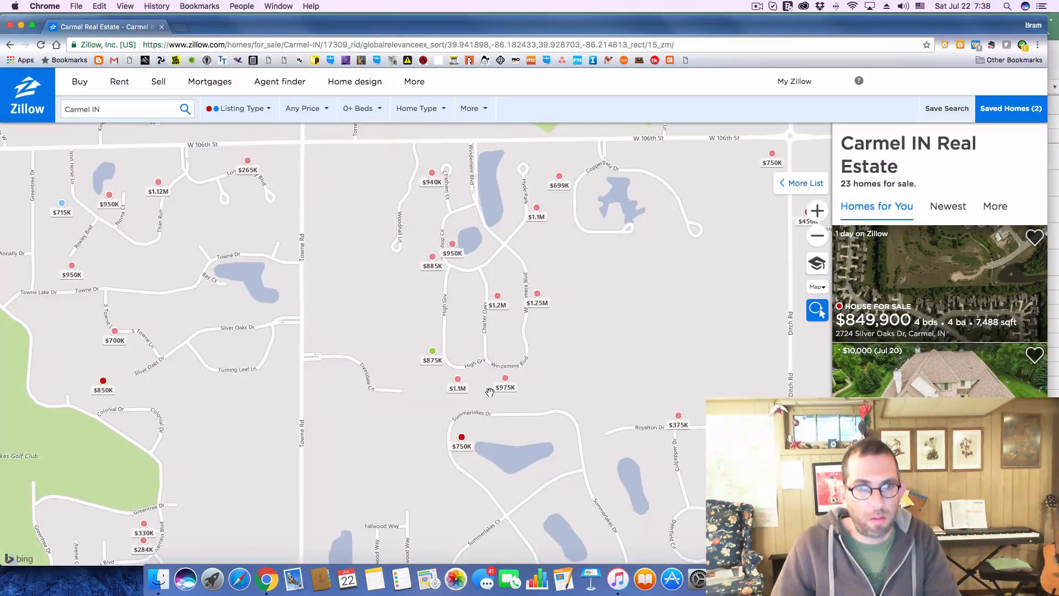
left_click(462, 442)
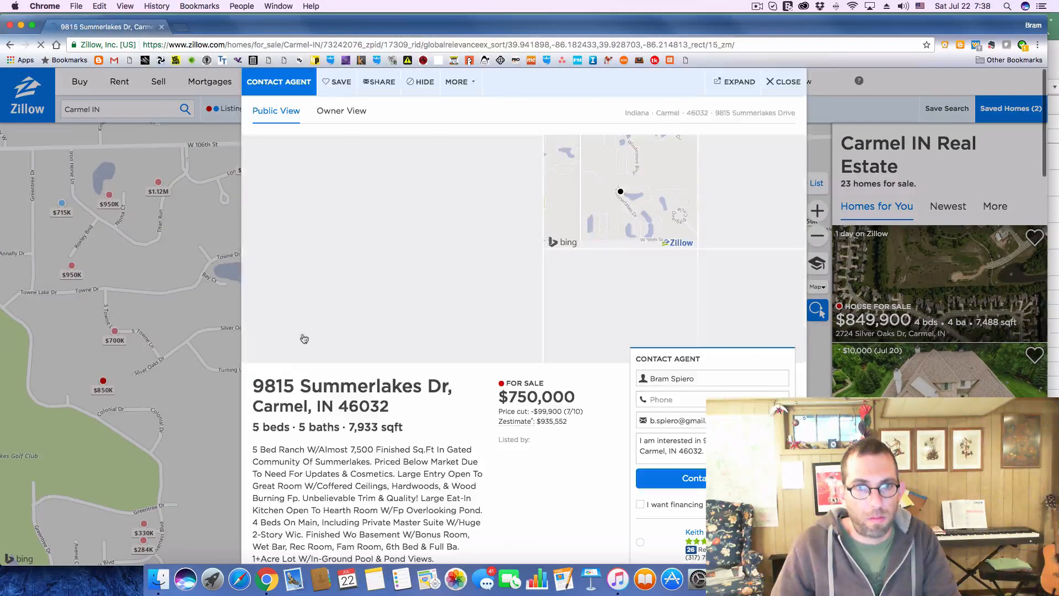
Copy the $750K listing's address from Zillow into deal 214's Address cell in Excel
left_click_drag(257, 385, 408, 413)
key("super+c")
key("super+Tab")
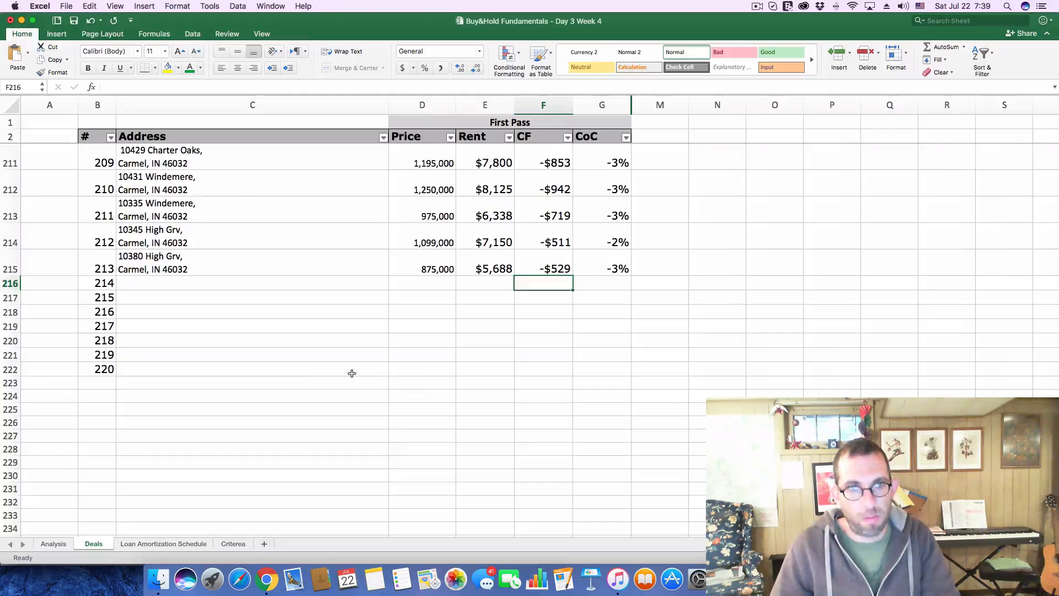
left_click(171, 282)
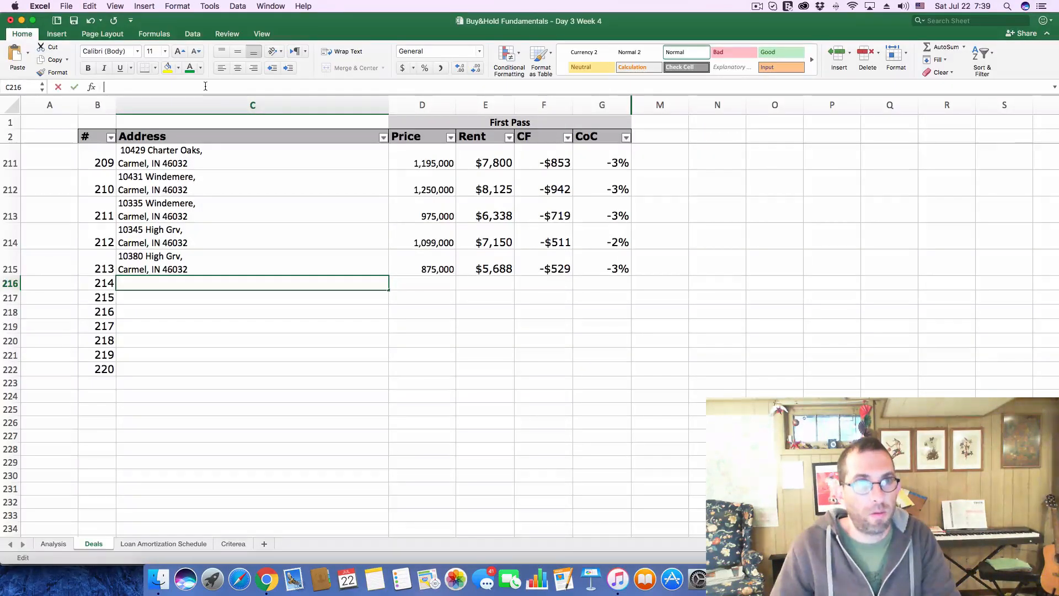
key("super+v")
key("Return")
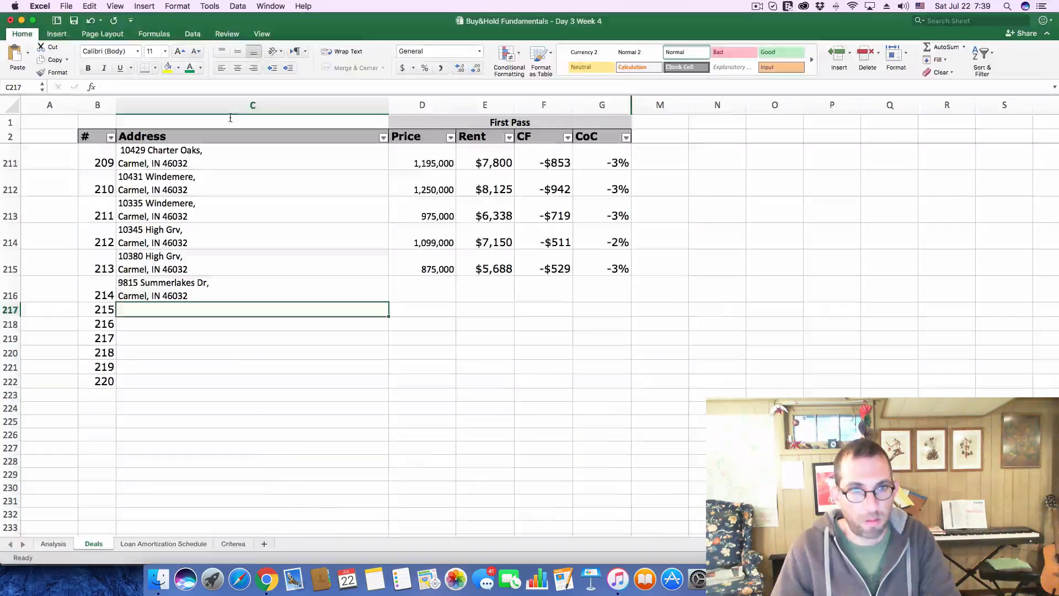
Copy the 750,000 asking price from the Zillow listing into deal 214's Price cell in Excel
key("super+Tab")
left_click_drag(508, 396, 592, 396)
key("super+c")
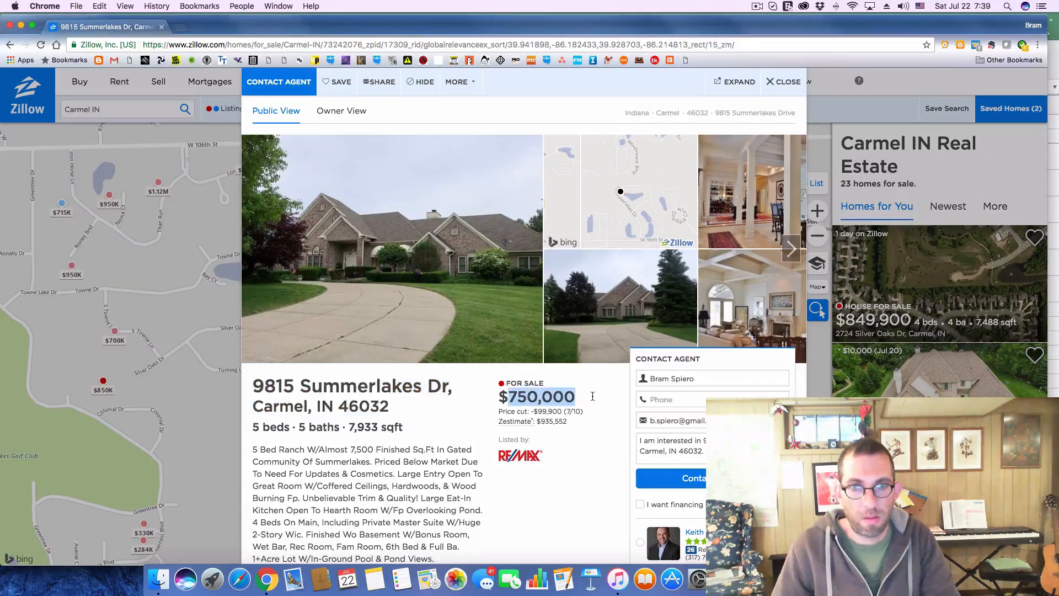
key("super+Tab")
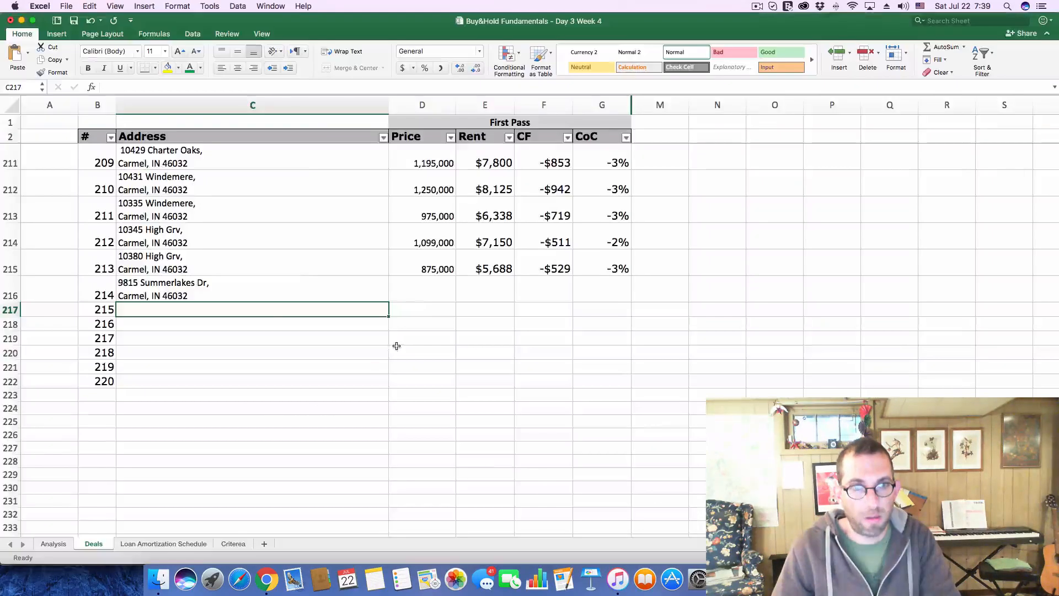
left_click(432, 292)
left_click(285, 86)
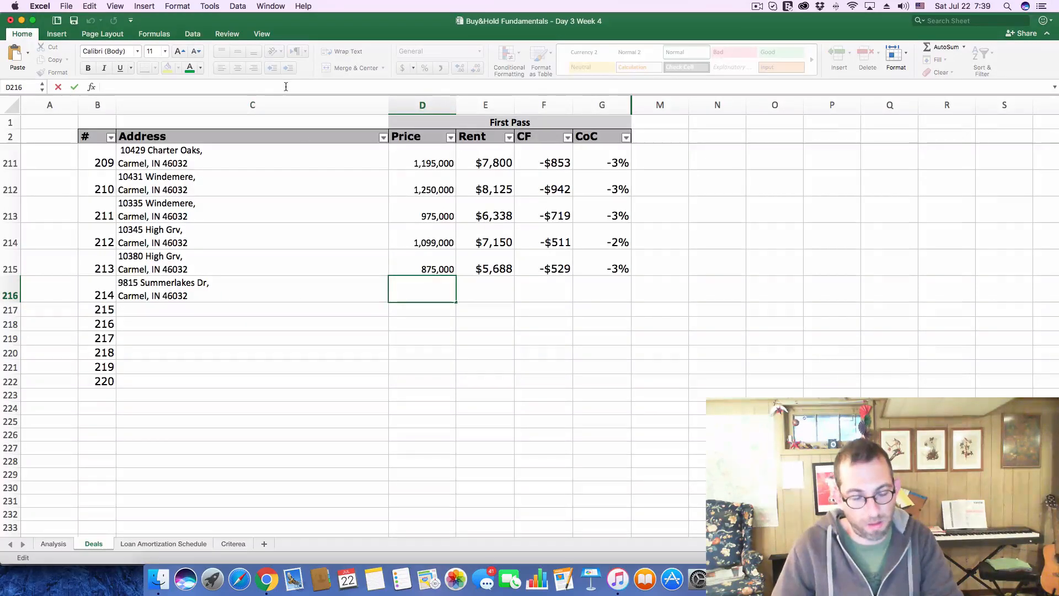
key("super+v")
key("Return")
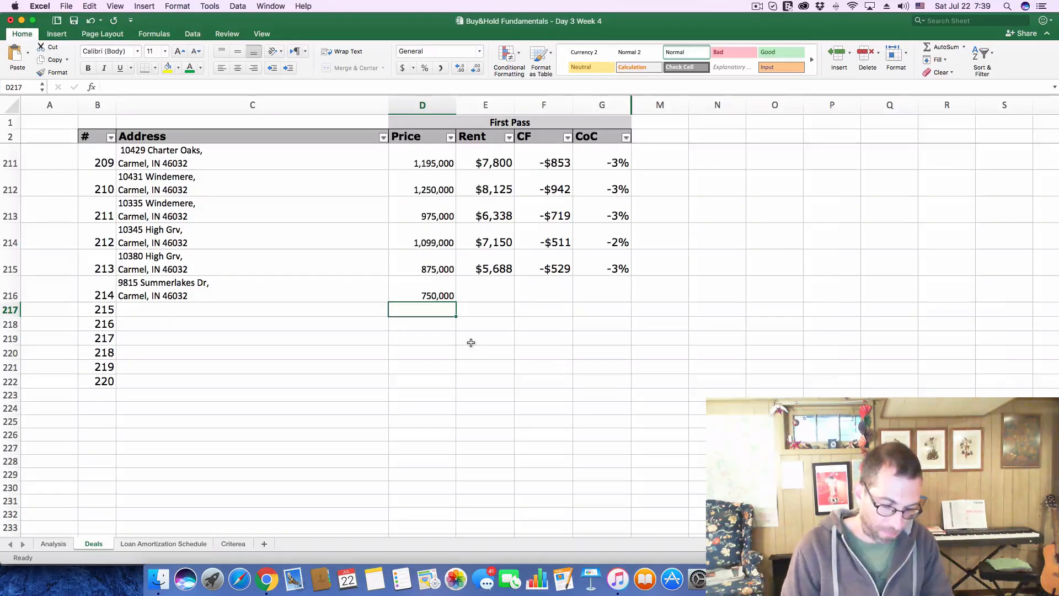
Set deal 214's Rent to 4,875, which is 0.65% of its price
left_click(485, 297)
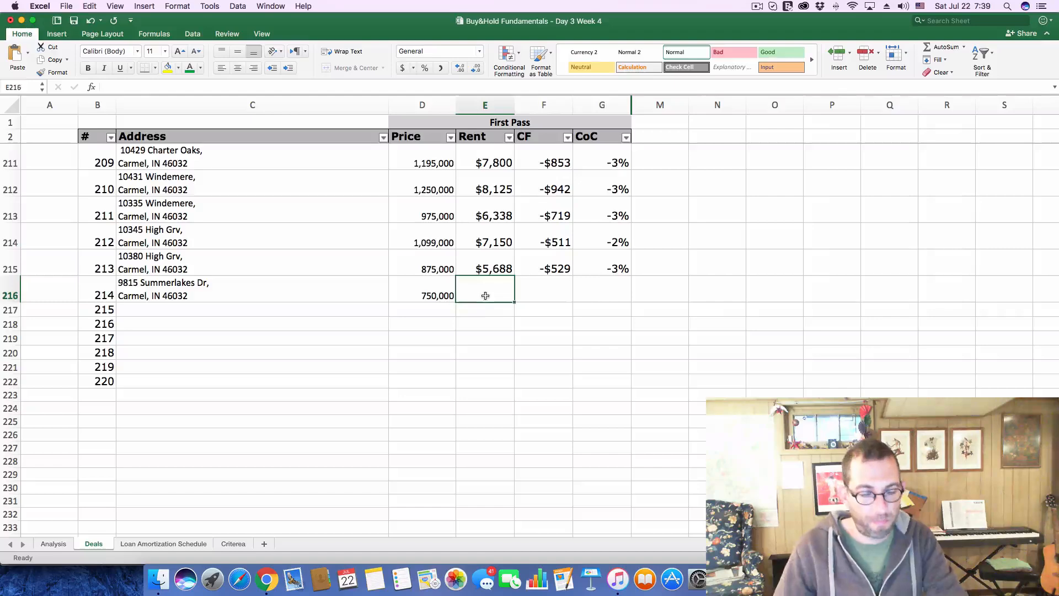
type("=D216*.0065")
key("Return")
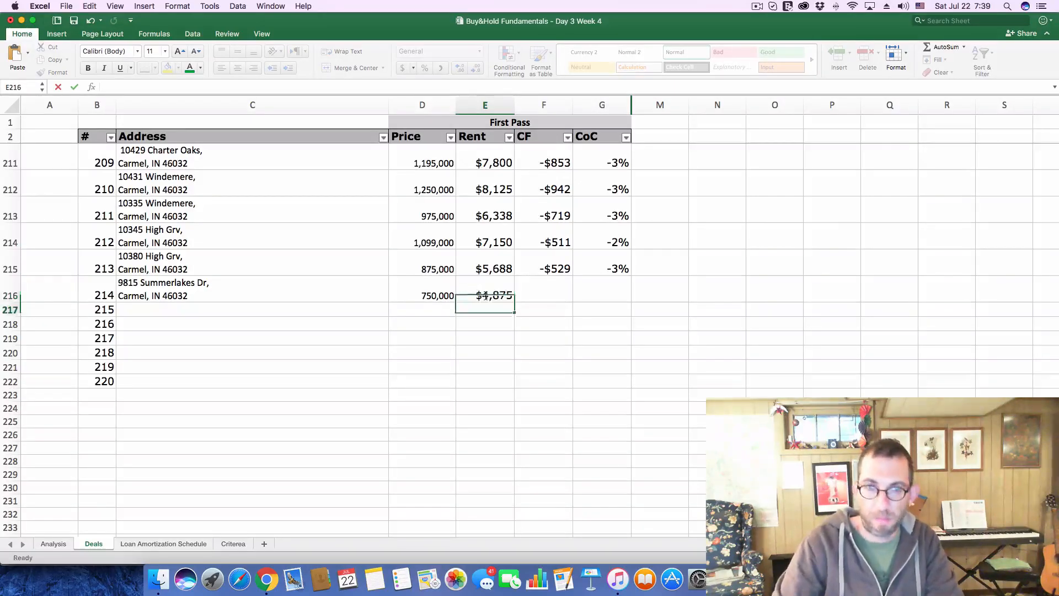
On the Analysis sheet, set the Purchase Price to 750000 and the monthly Gross Scheduled Income to 4875
left_click(53, 543)
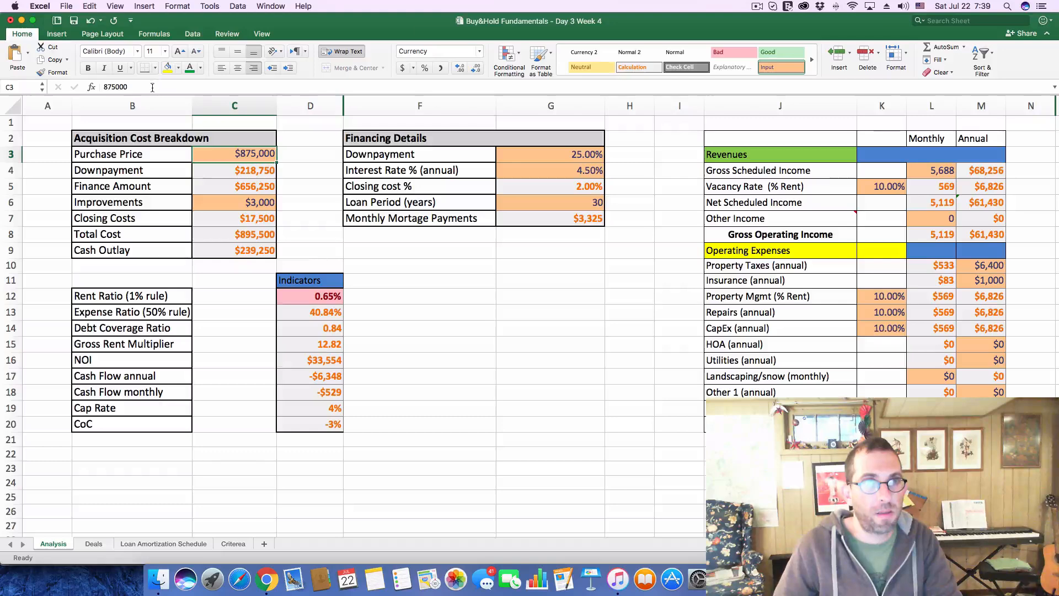
double_click(115, 86)
type("750000")
key("Return")
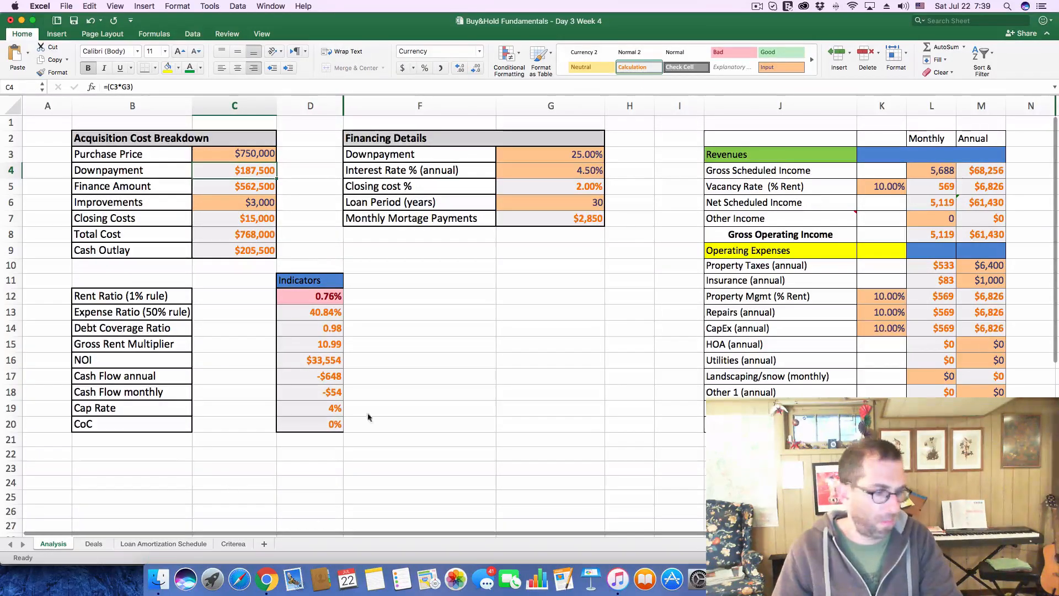
left_click(930, 171)
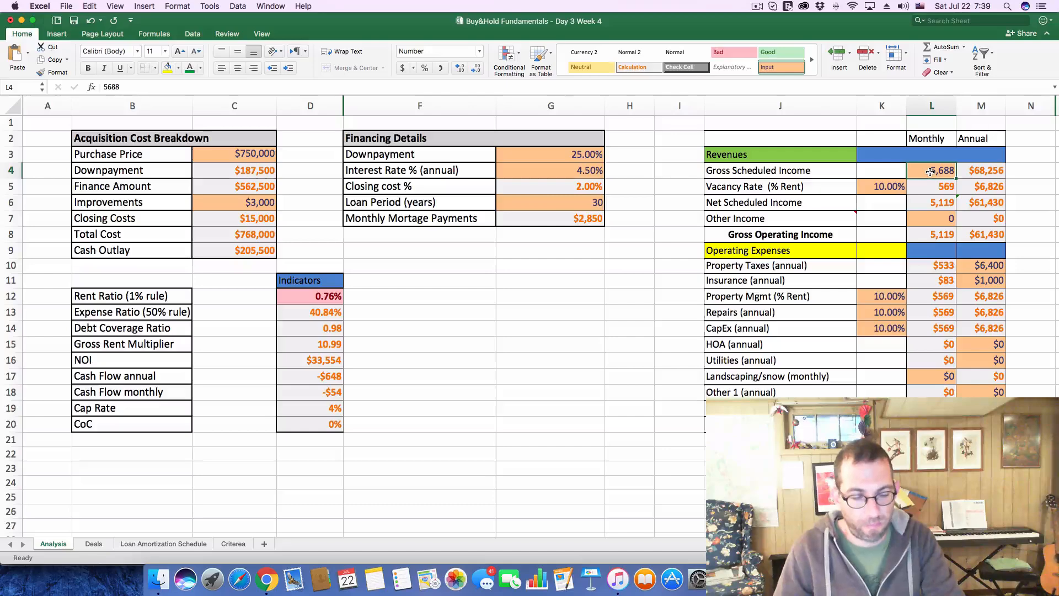
type("4,875")
key("Return")
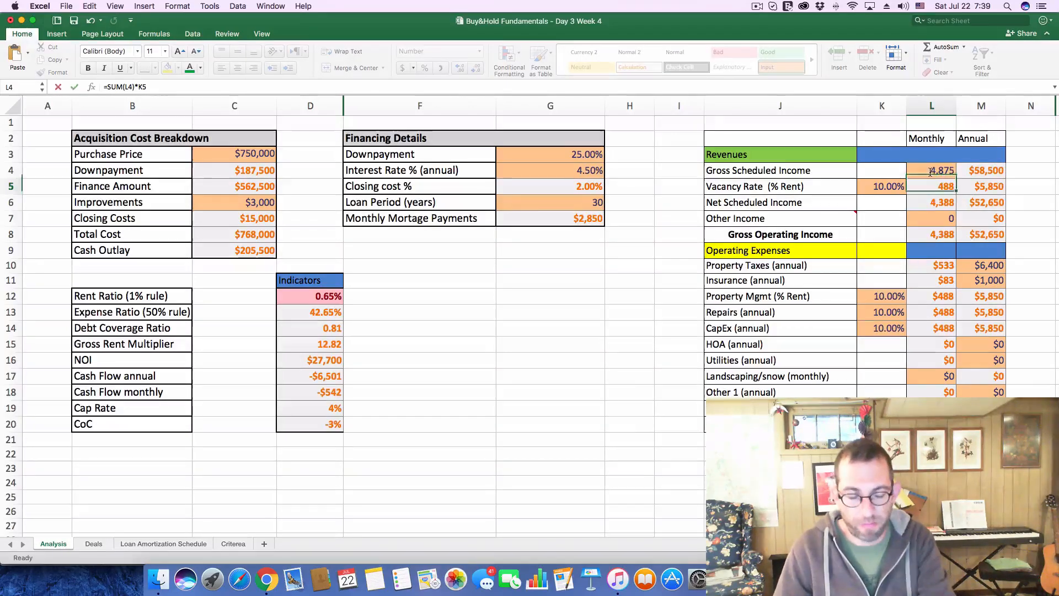
Switch to Chrome and expand the $750K listing's Price / Tax History to read its latest property taxes
key("super+Tab")
scroll(386, 375, "down", 10)
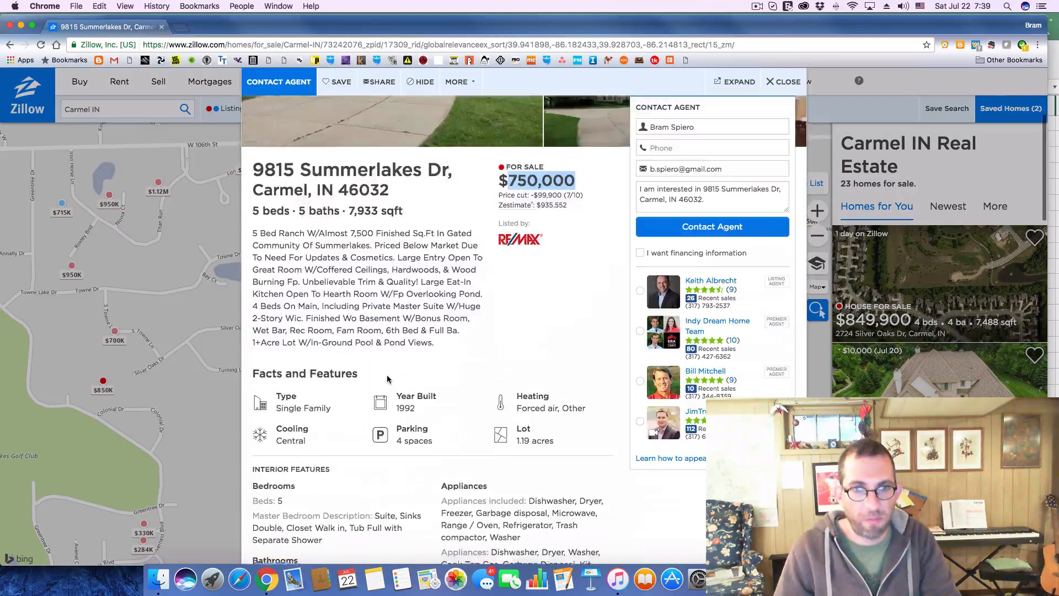
scroll(390, 377, "down", 10)
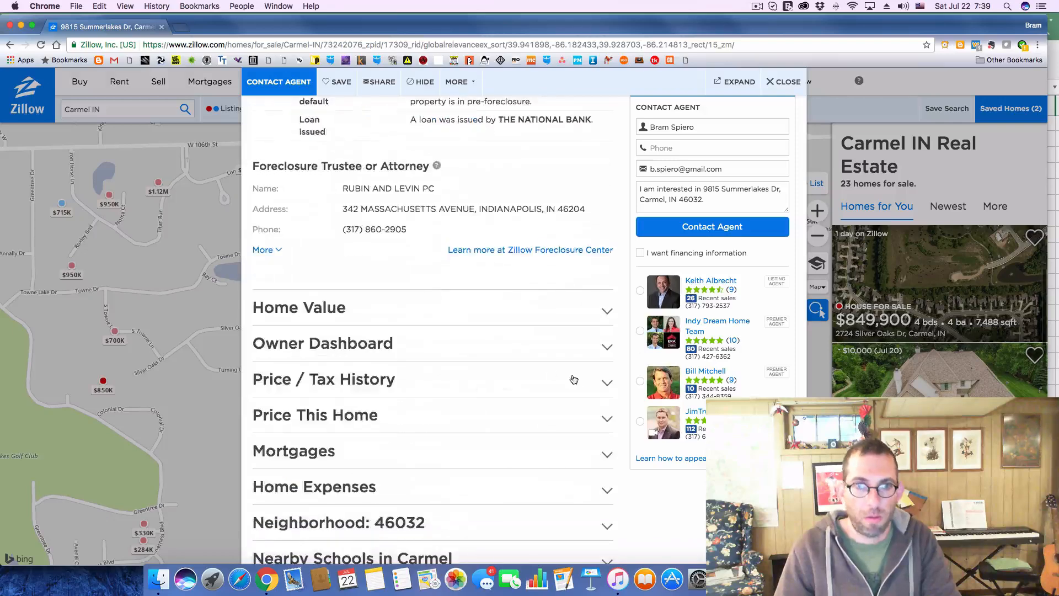
left_click(608, 385)
scroll(484, 370, "down", 10)
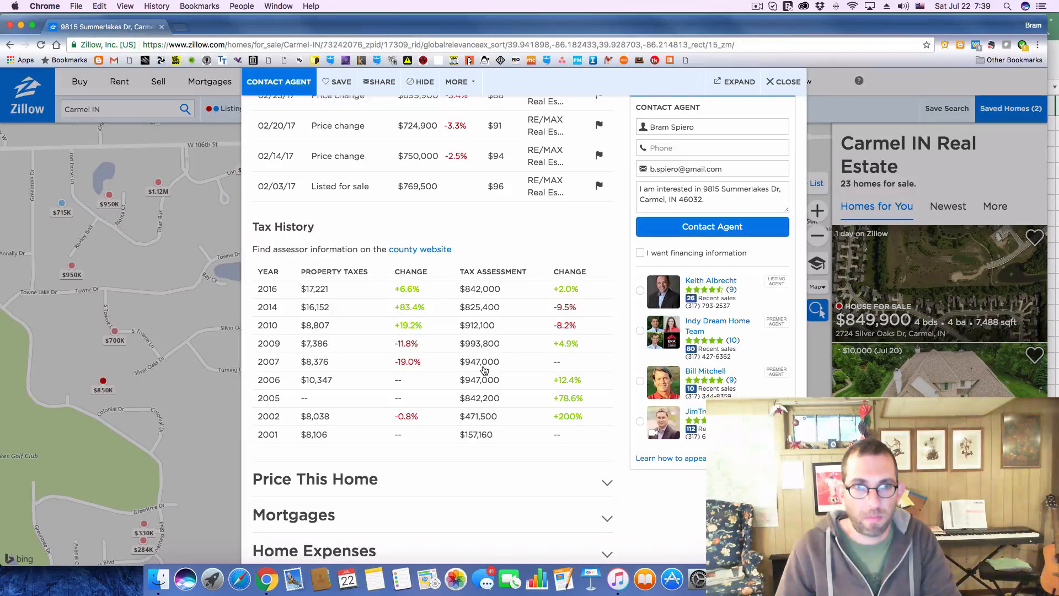
key("super+Tab")
key("super+Tab")
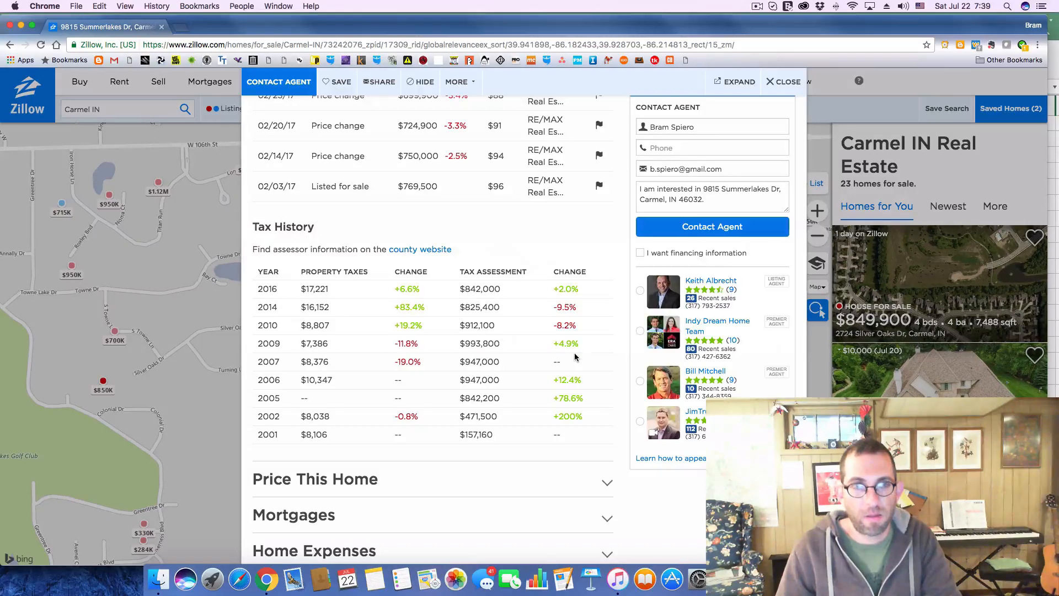
key("super+Tab")
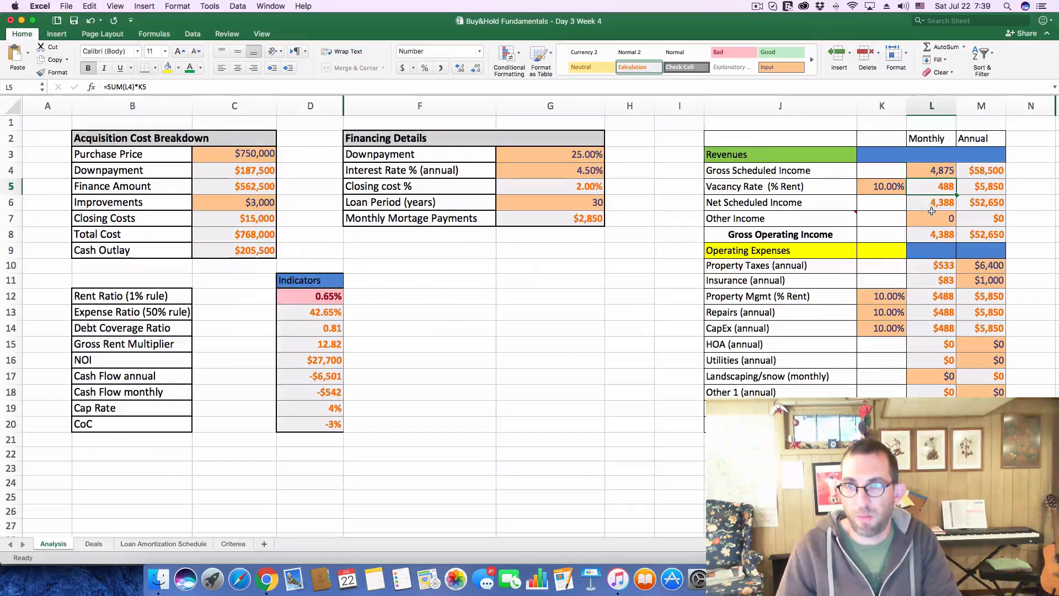
key("super+Tab")
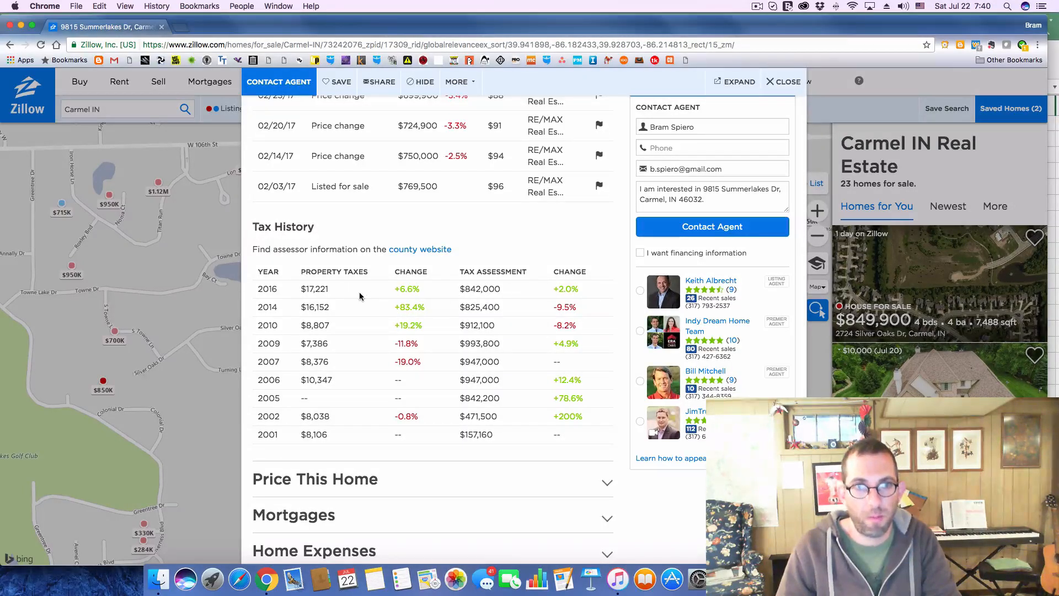
Return to Excel and set the annual Property Taxes on the Analysis sheet to 17300
key("super+Tab")
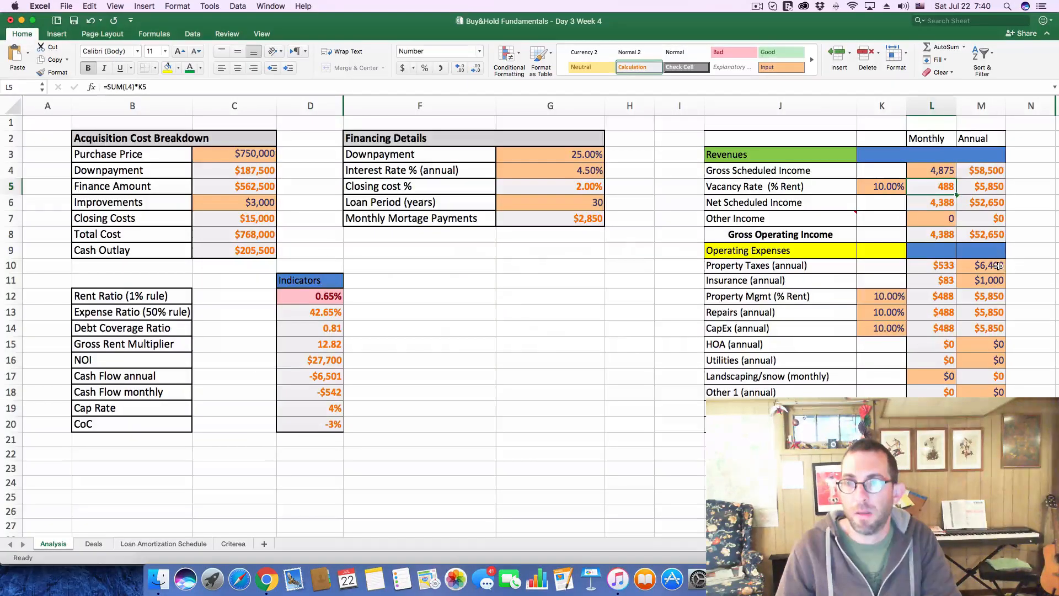
left_click(995, 264)
type("17")
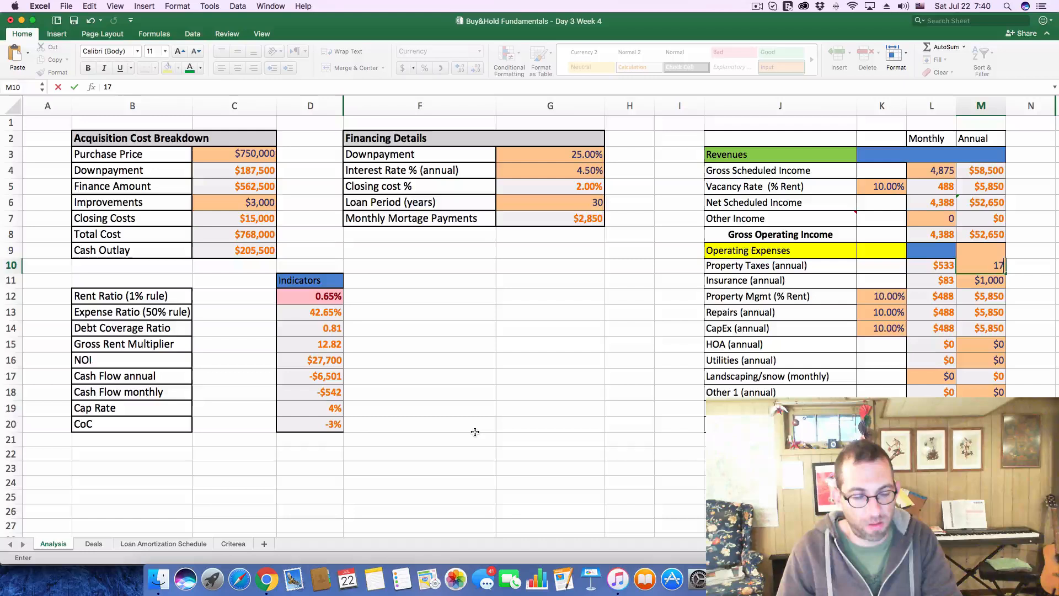
type(",30")
type("00")
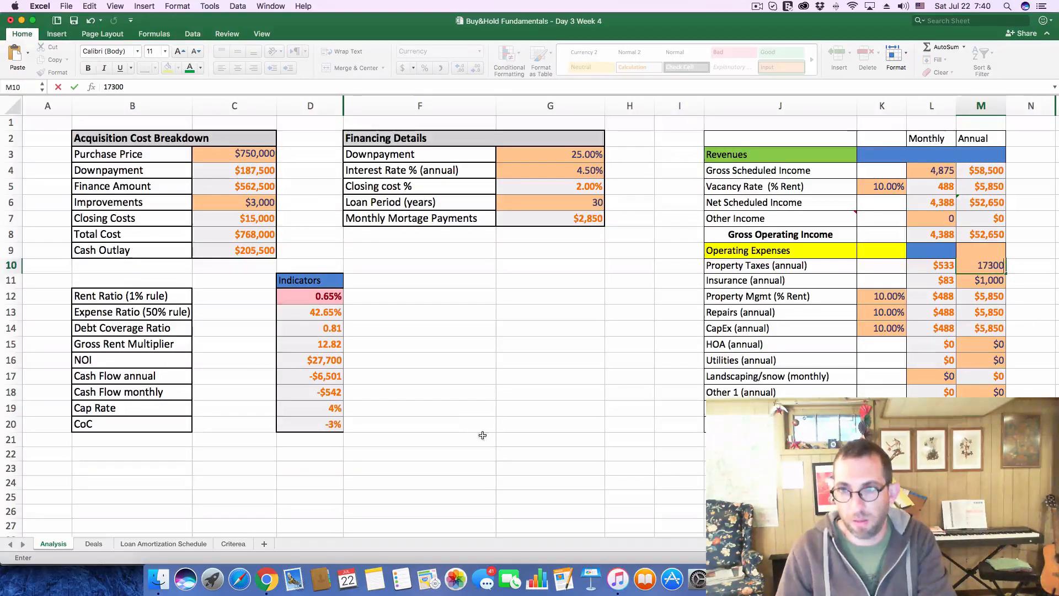
left_click(1021, 298)
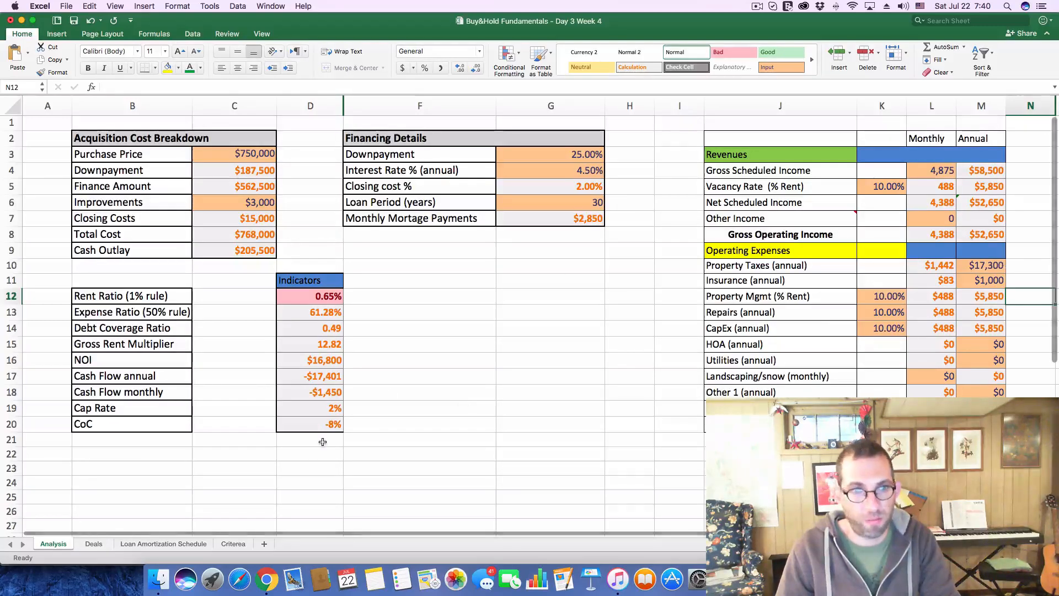
On the Deals sheet, enter -1,405 as deal 214's CF
left_click(95, 544)
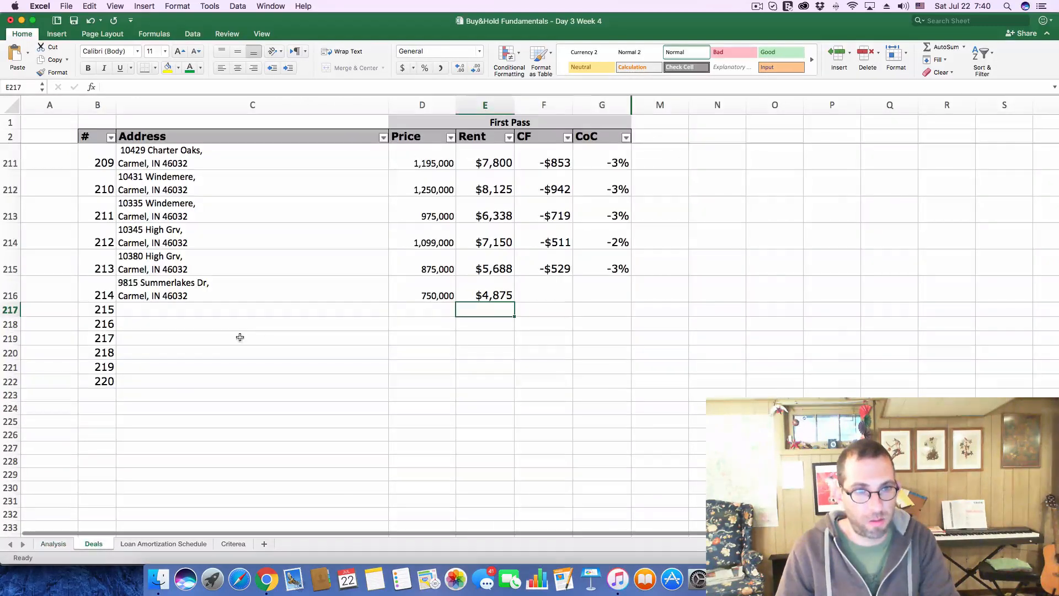
left_click(528, 287)
type("-$1,")
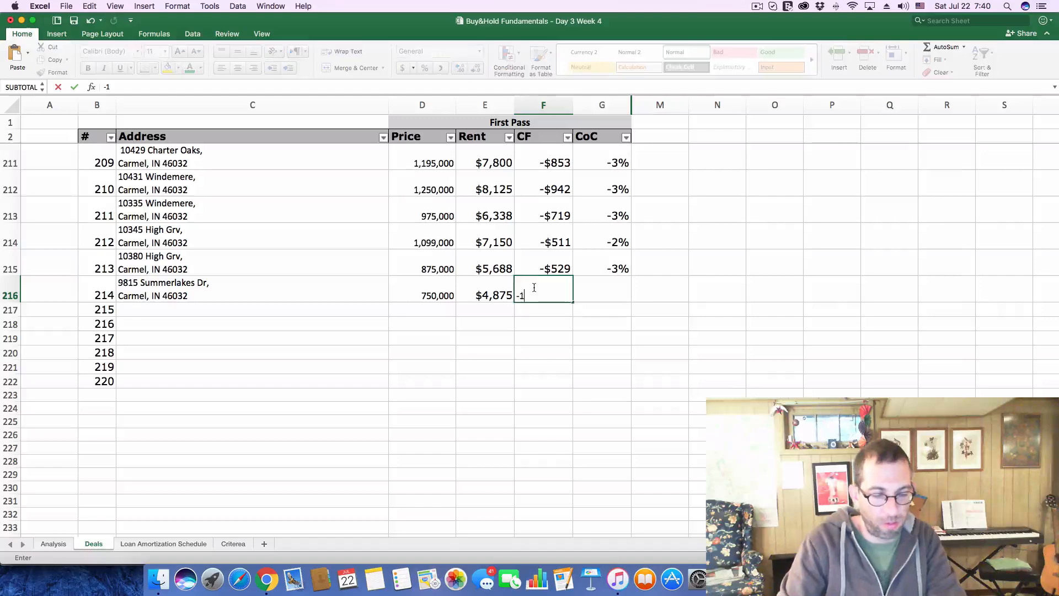
type("405")
key("Return")
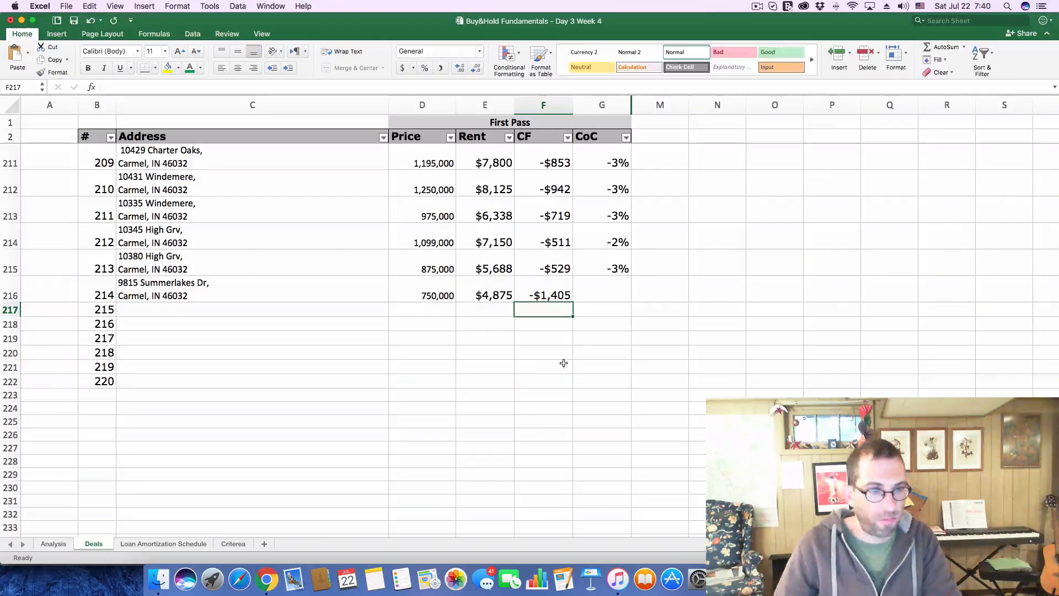
Recheck the monthly cash flow on the Analysis sheet and correct deal 214's CF on the Deals sheet to -1450
left_click(44, 543)
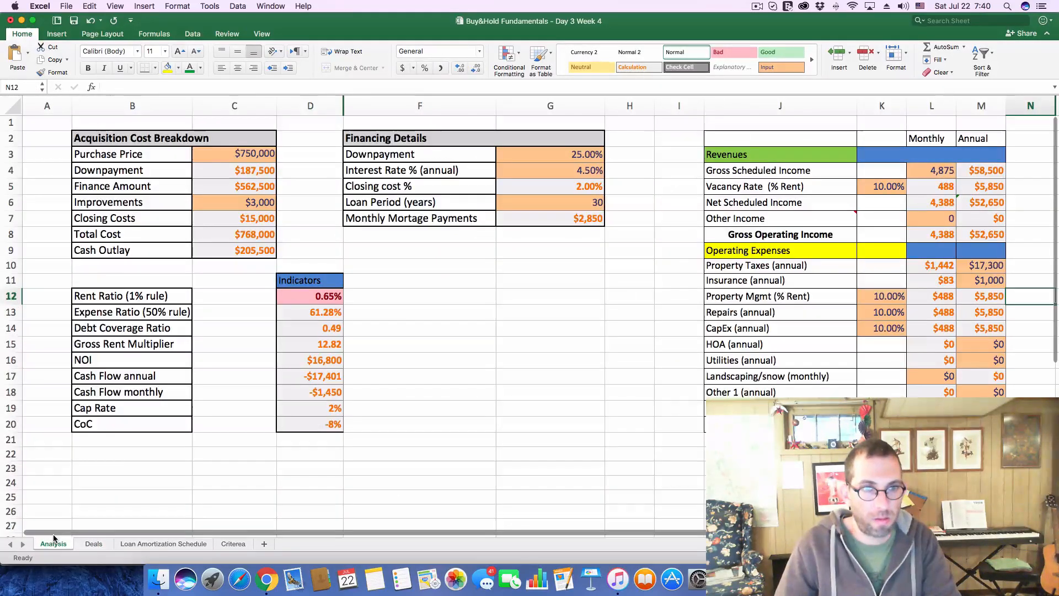
left_click(90, 543)
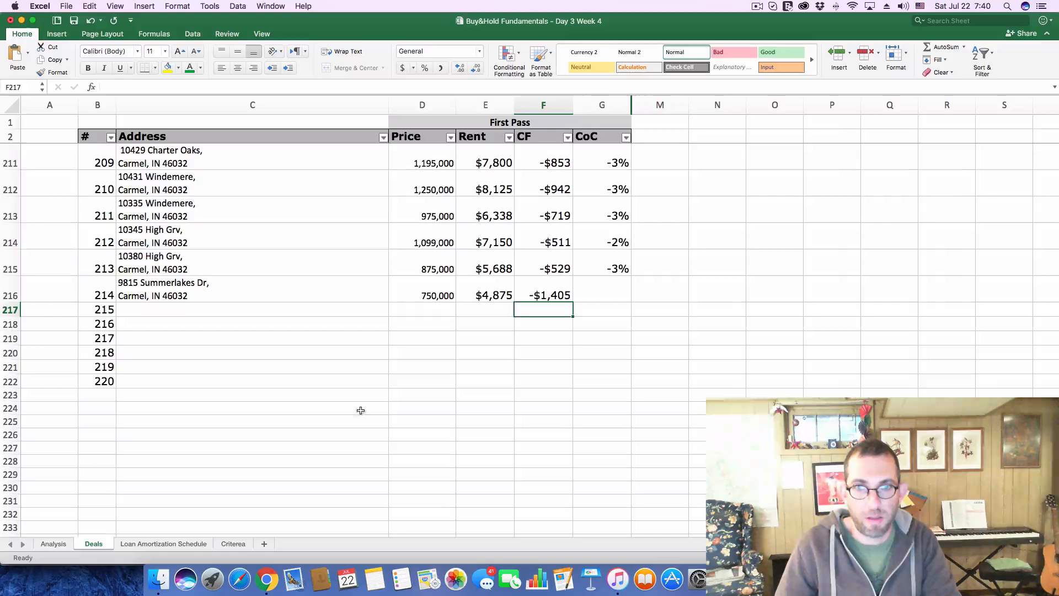
left_click(544, 296)
double_click(571, 295)
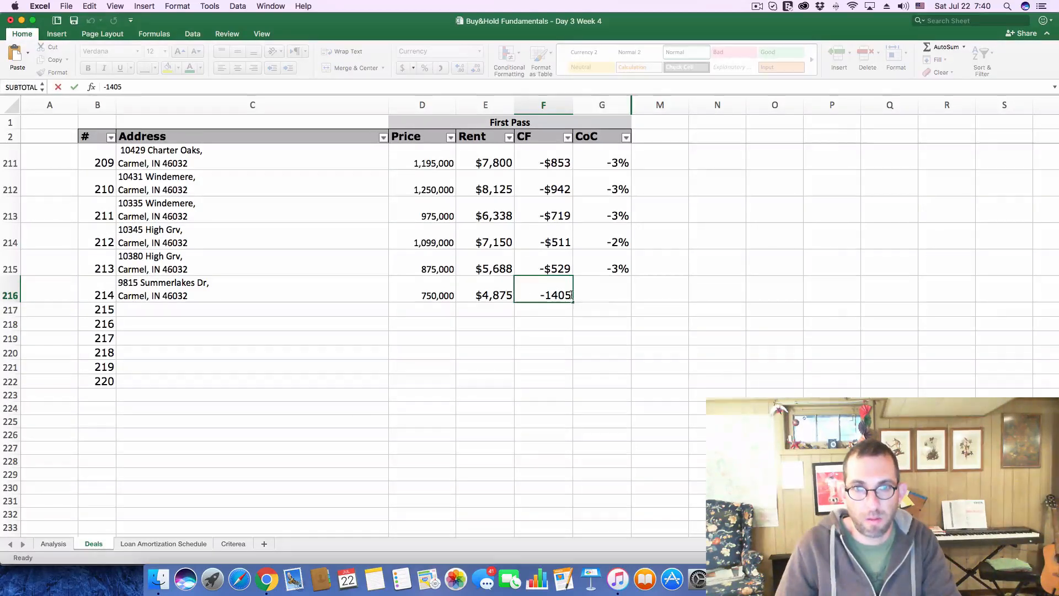
left_click_drag(572, 295, 580, 295)
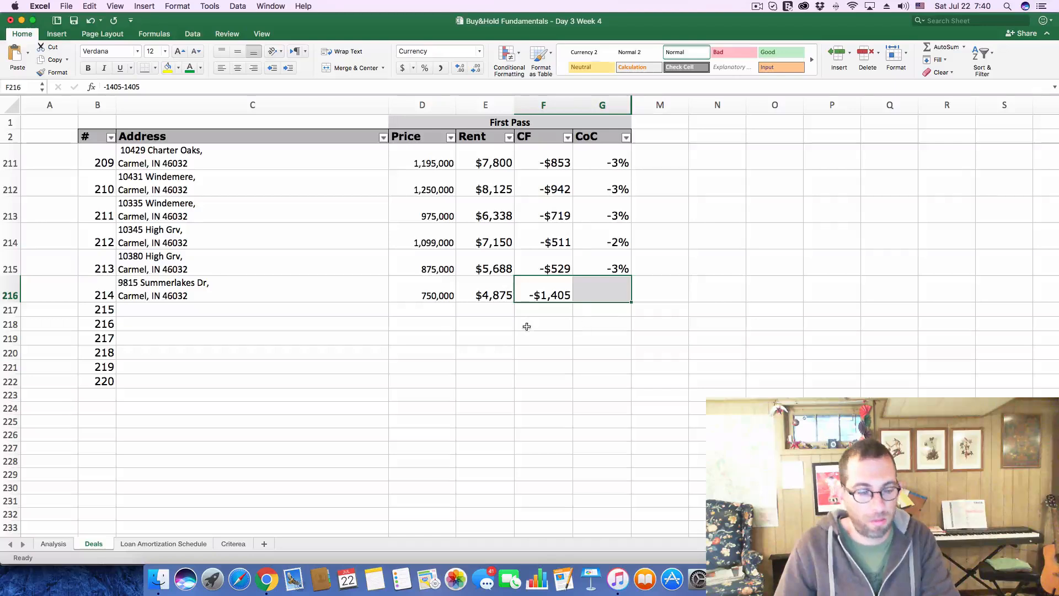
left_click(488, 352)
left_click(543, 295)
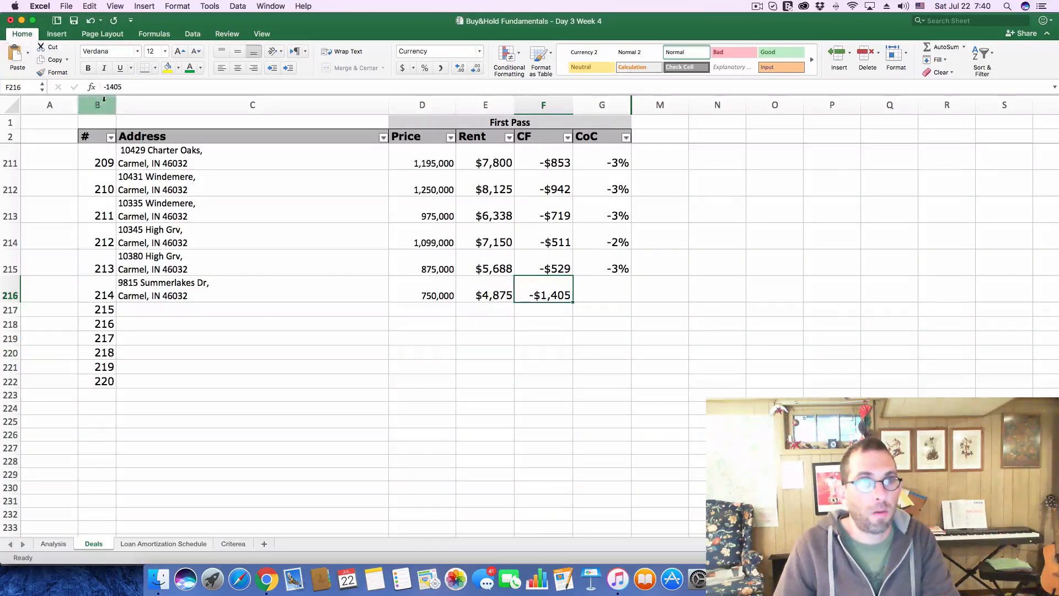
left_click_drag(111, 87, 126, 87)
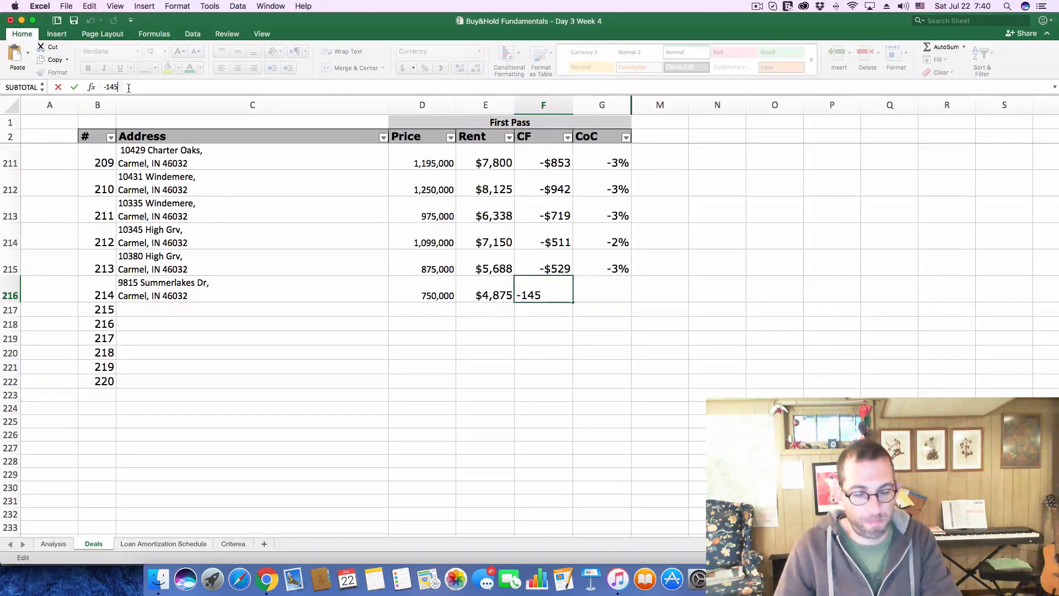
type("0")
Set deal 214's CoC to -.08
left_click(607, 296)
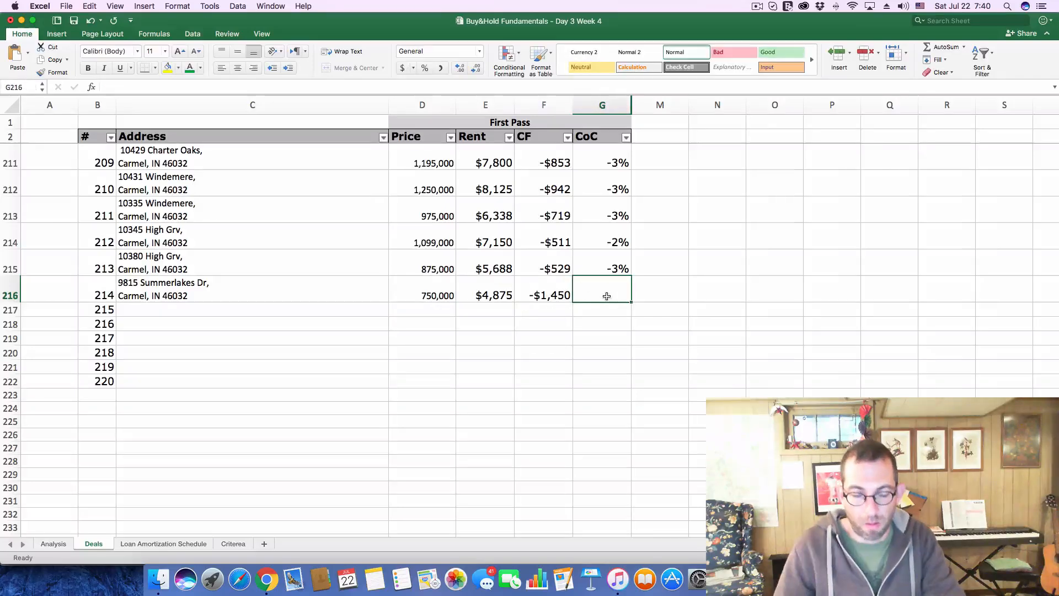
type("-.0")
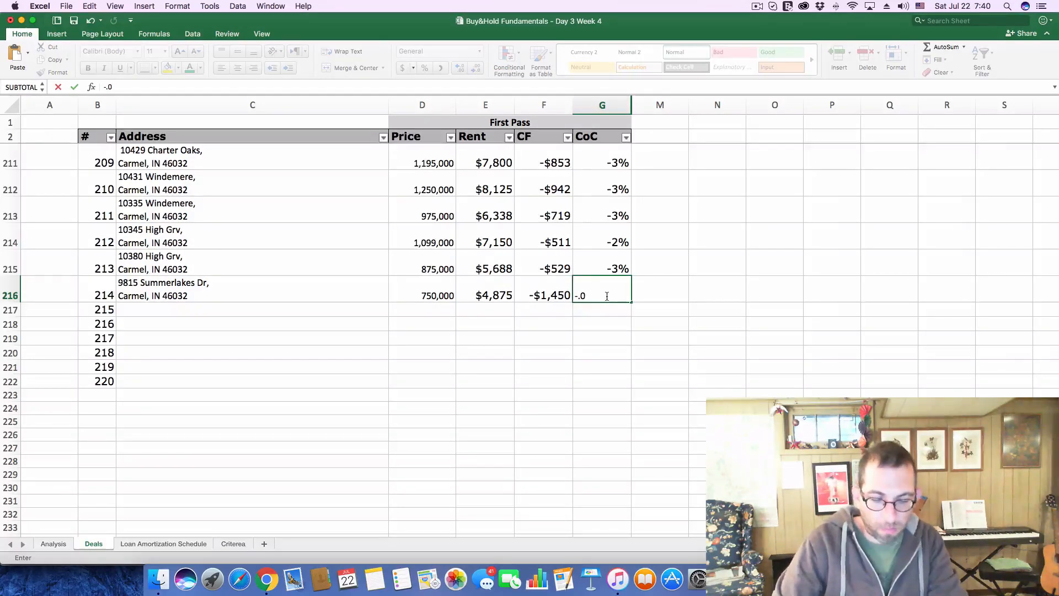
type("8")
key("Return")
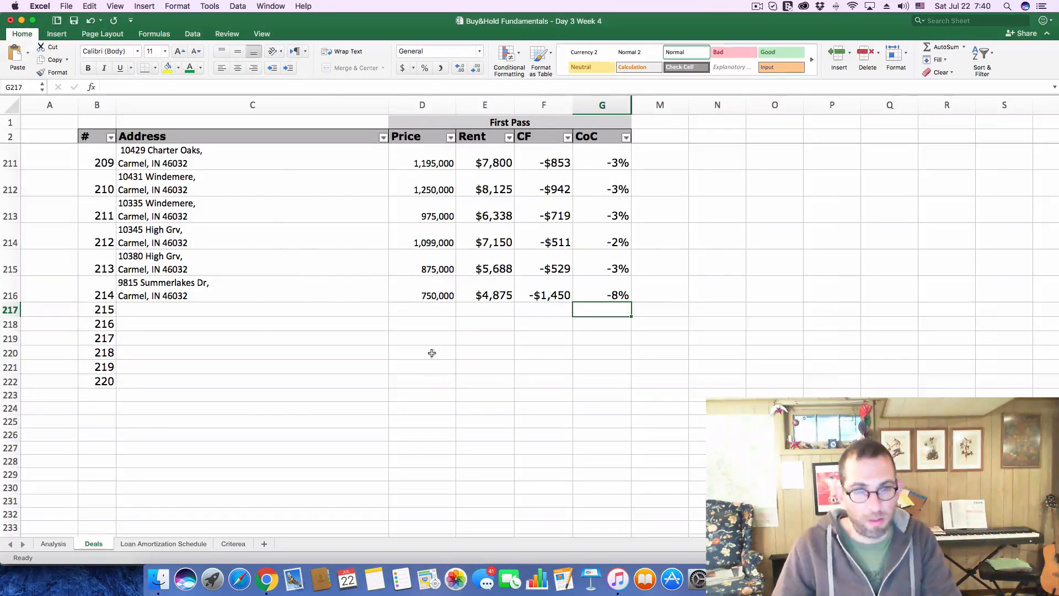
Switch to Chrome, close the $750K listing and open the $375K listing on the Zillow map
key("super+Tab")
left_click(785, 82)
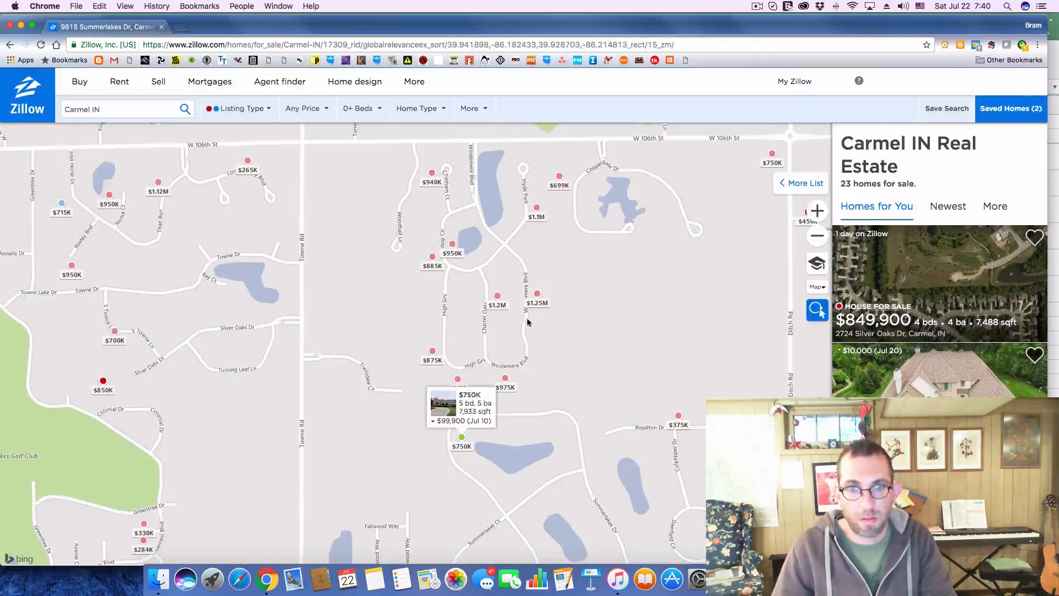
mouse_move(684, 425)
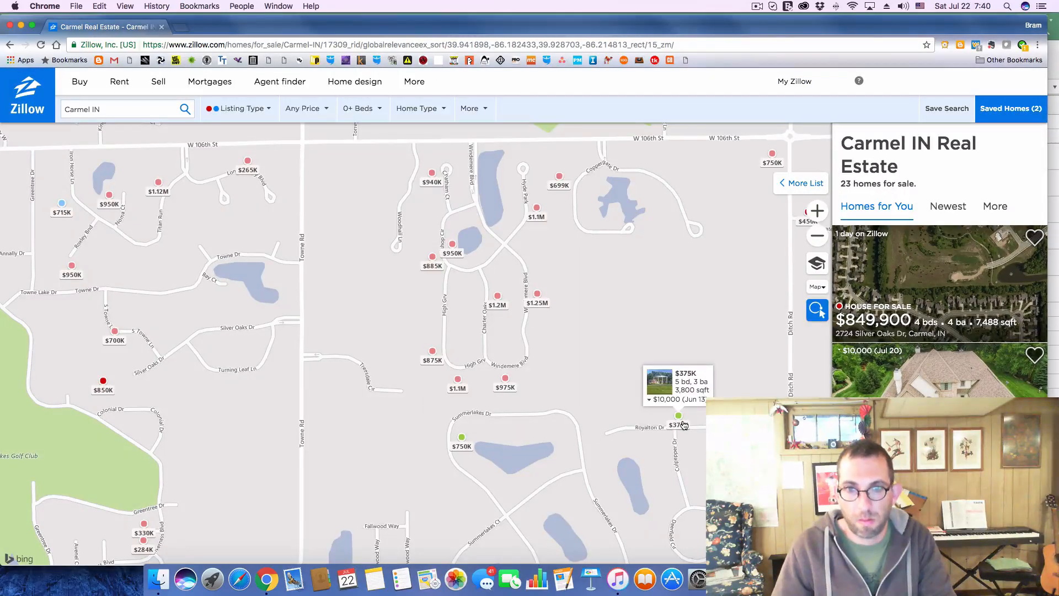
left_click(686, 425)
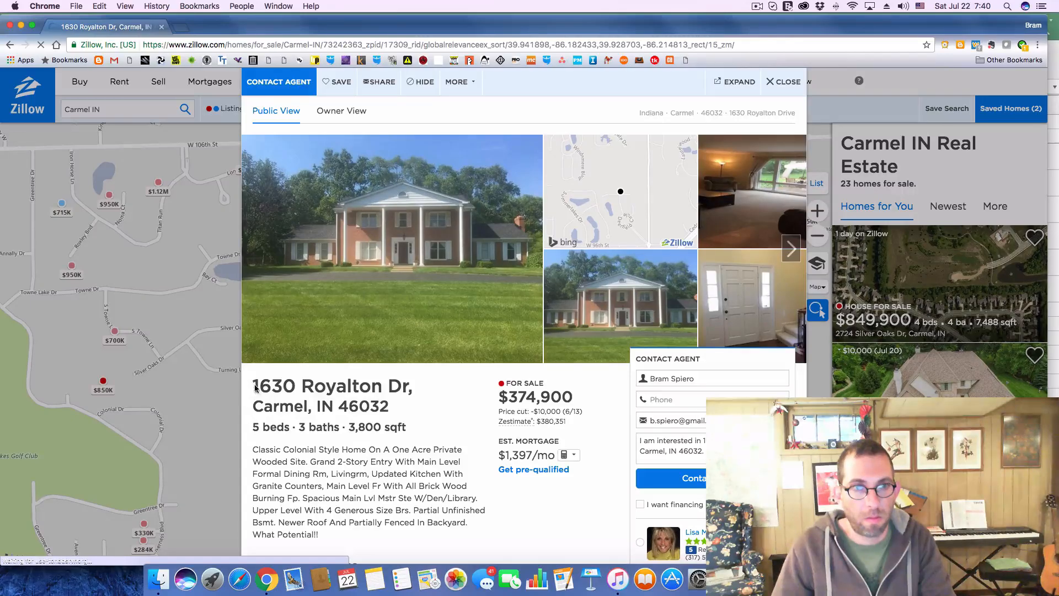
Copy the $374,900 listing's full address into deal 215's Address cell in Excel
left_click_drag(255, 384, 382, 387)
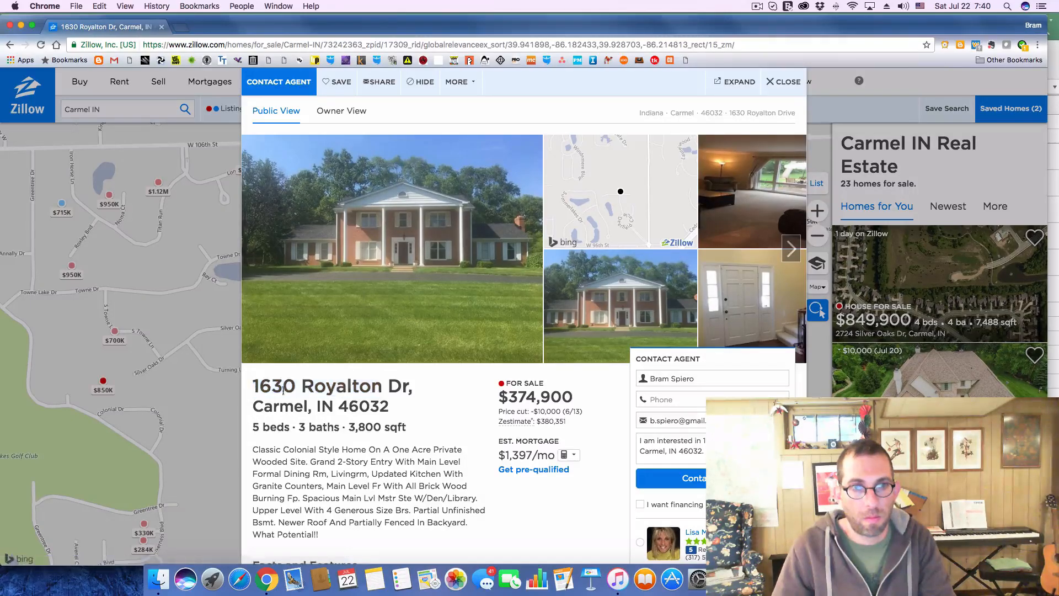
left_click_drag(255, 387, 393, 407)
key("super+c")
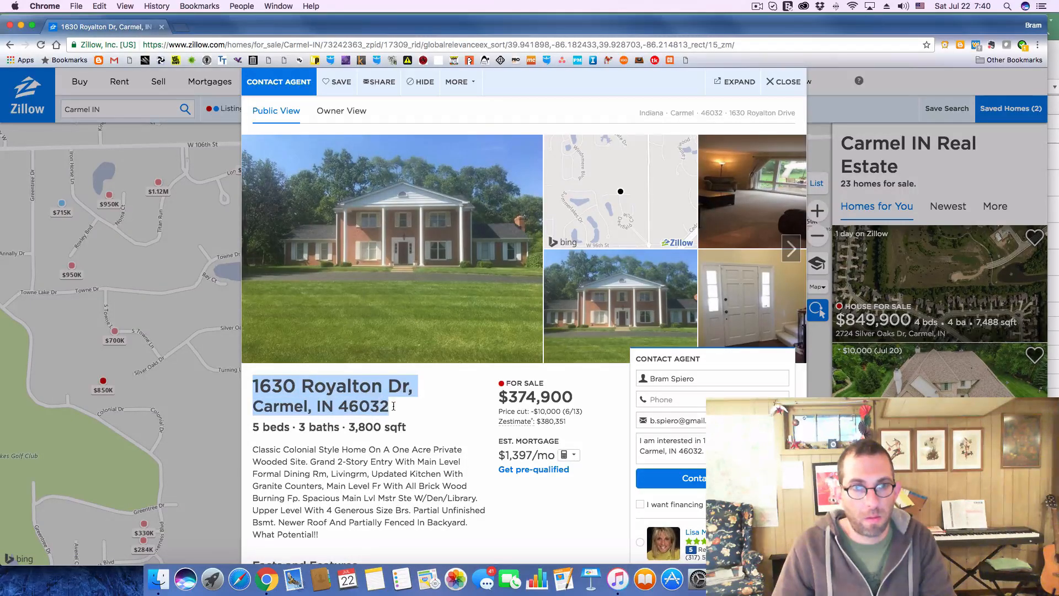
key("super+Tab")
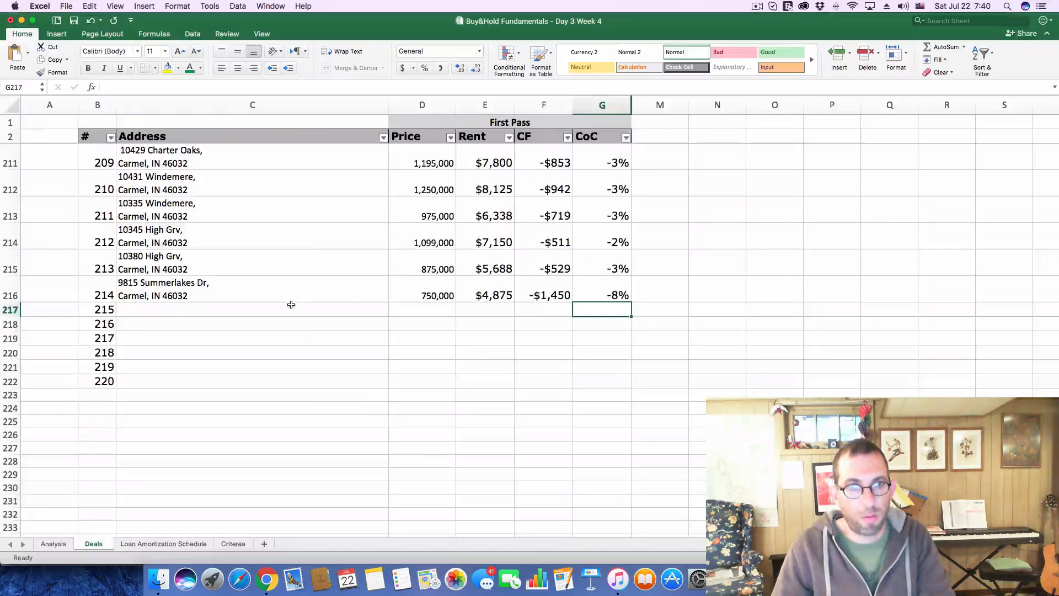
left_click(286, 310)
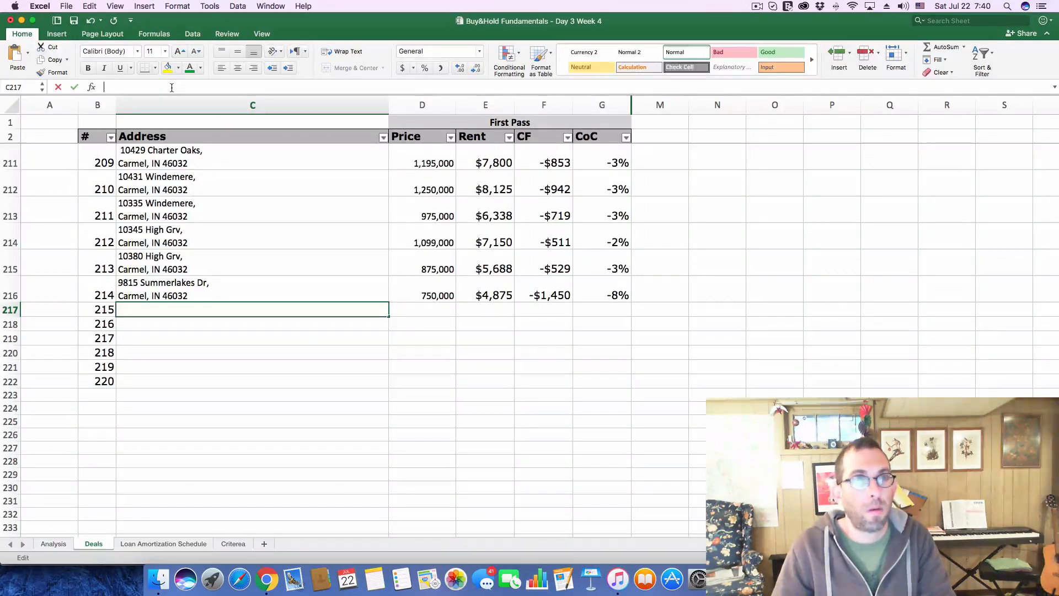
left_click(172, 86)
key("super+v")
key("Return")
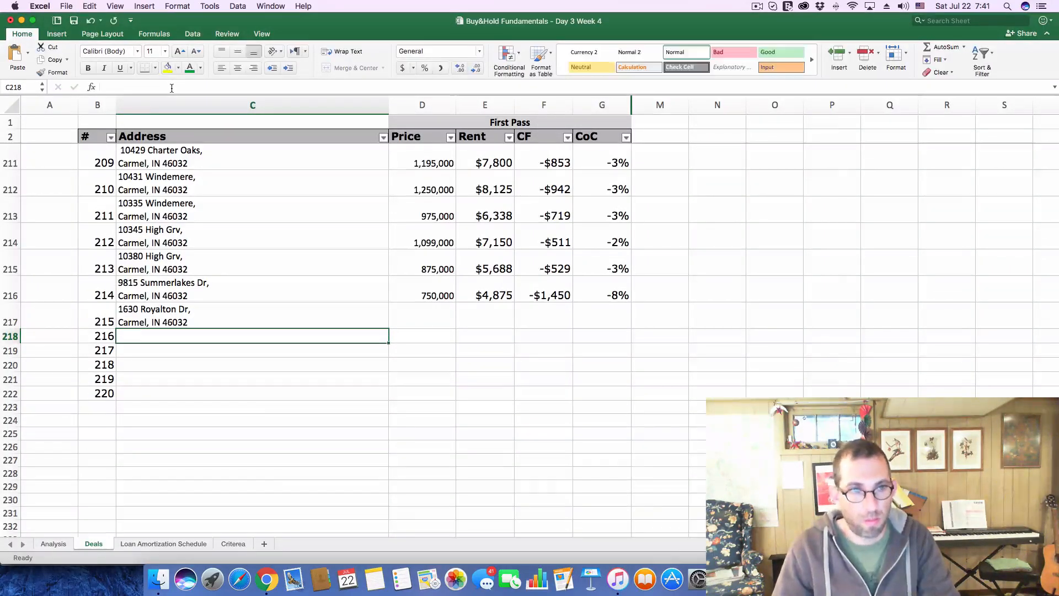
Copy the listing price 374,900 from Chrome into deal 215's Price cell in Excel
key("super+Tab")
left_click_drag(512, 394, 572, 394)
key("super+c")
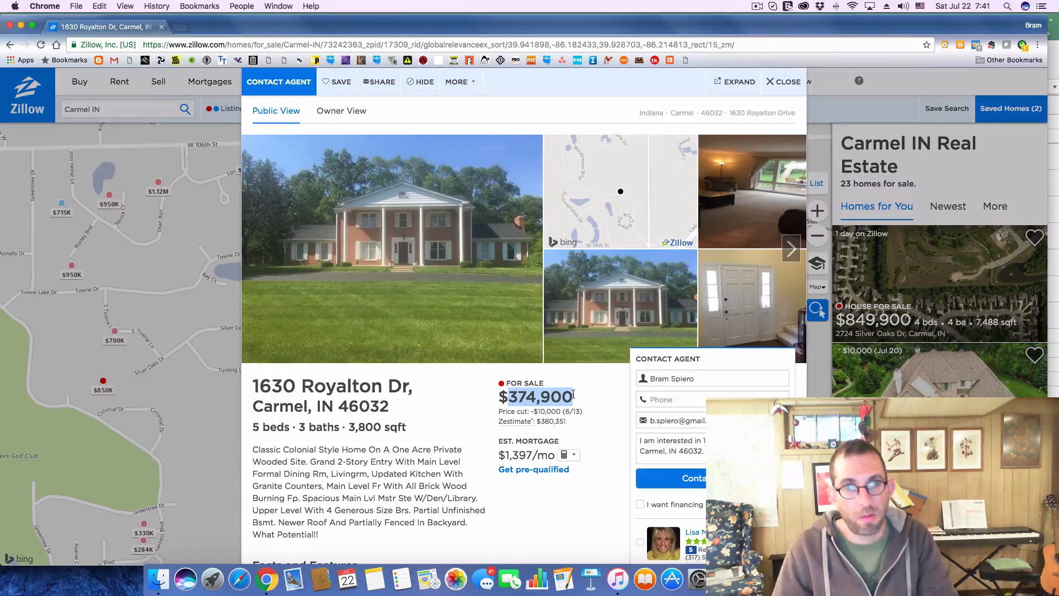
key("super+Tab")
left_click(418, 316)
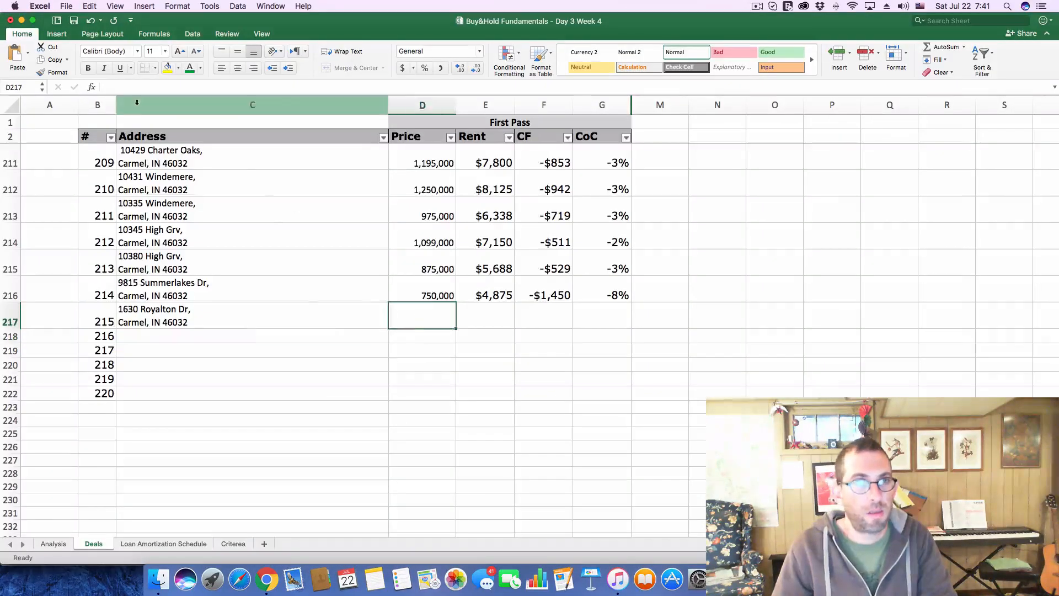
left_click(151, 89)
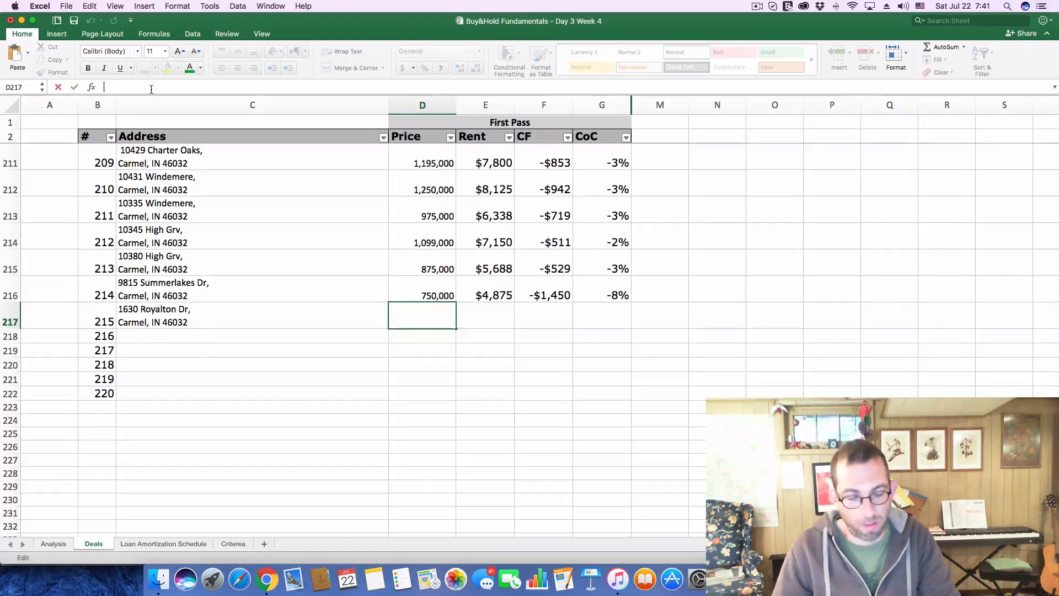
key("super+v")
key("Return")
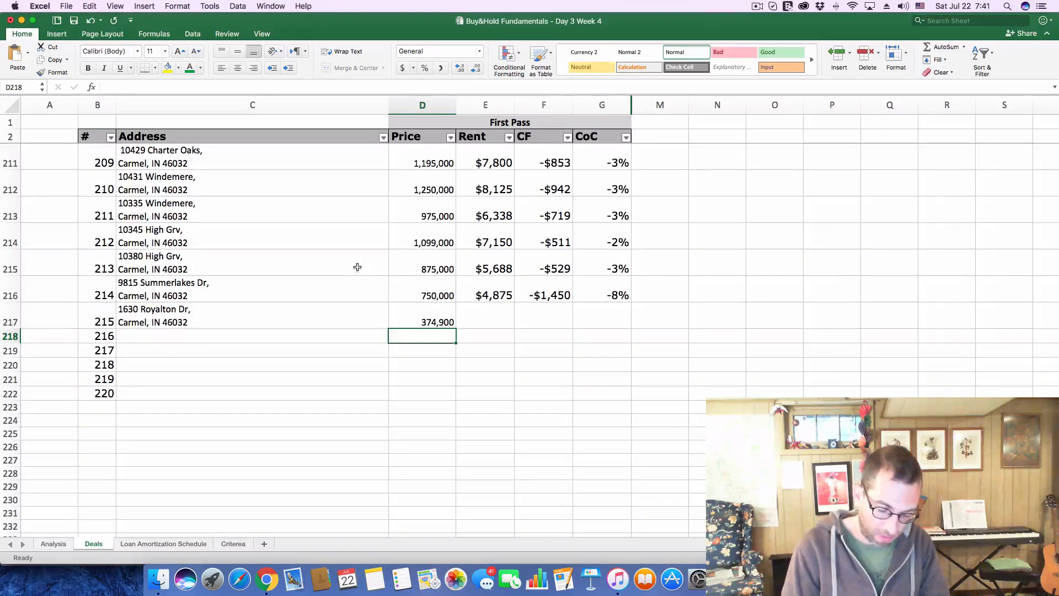
Set deal 215's Rent to 2475
left_click(480, 309)
type("2475")
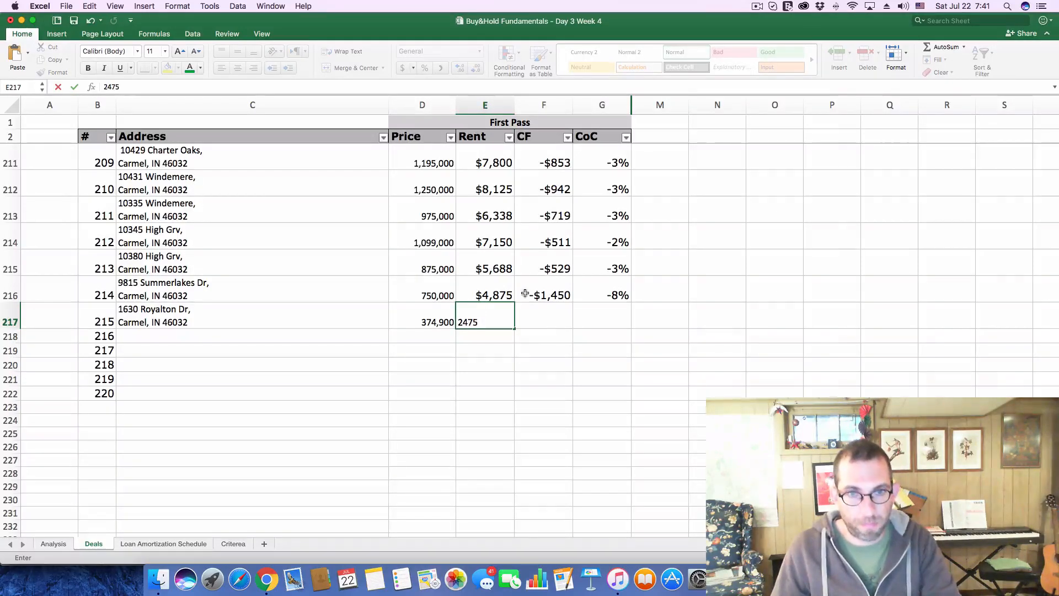
key("Return")
Copy deal 215's price into the Analysis sheet, setting the Purchase Price to 374,900
left_click(433, 317)
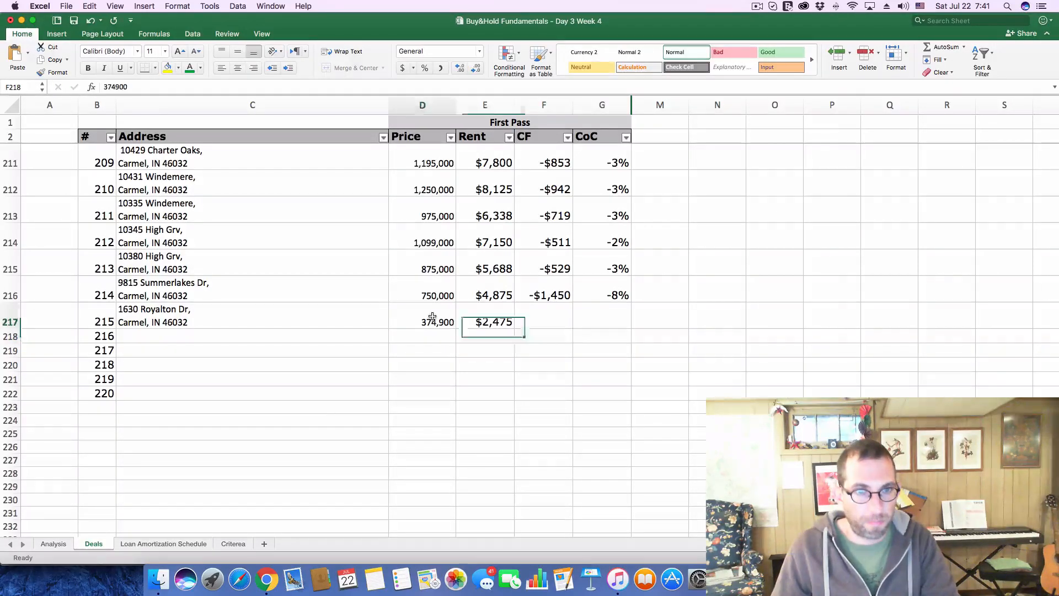
key("super+c")
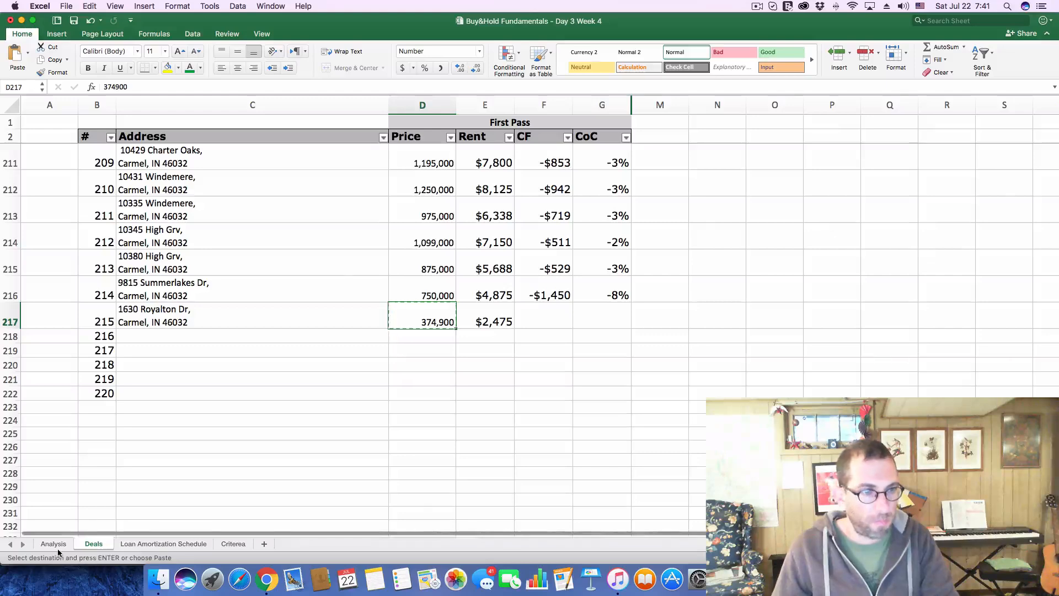
left_click(53, 543)
left_click(226, 155)
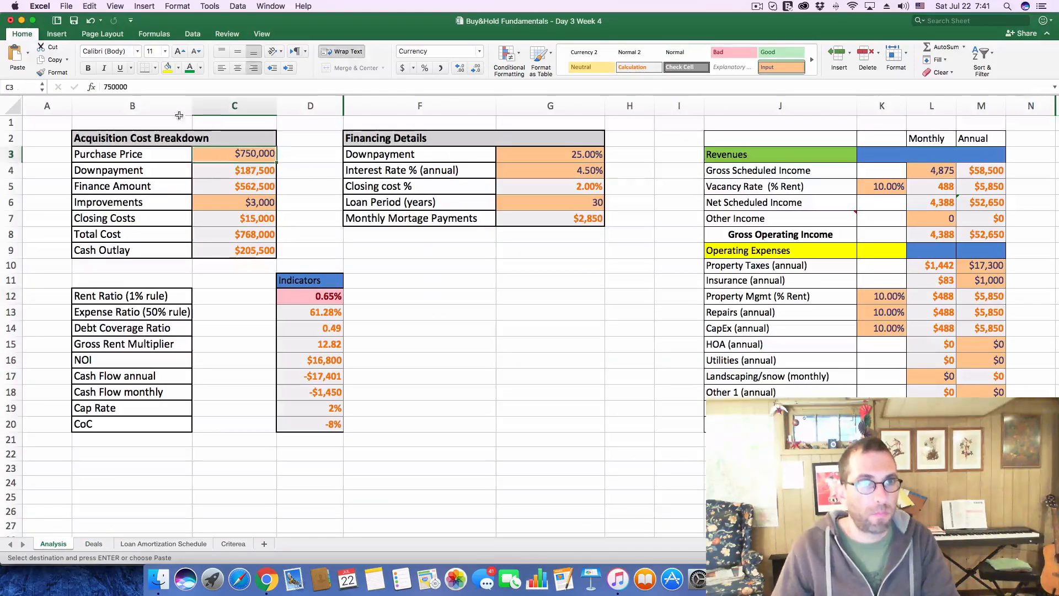
left_click_drag(166, 87, 43, 87)
key("super+v")
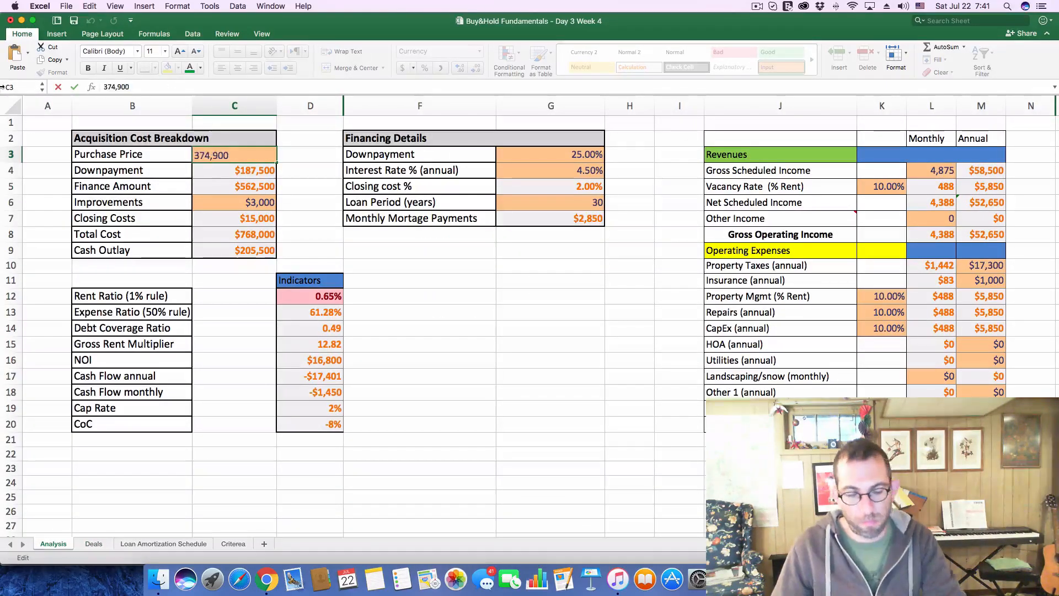
key("Return")
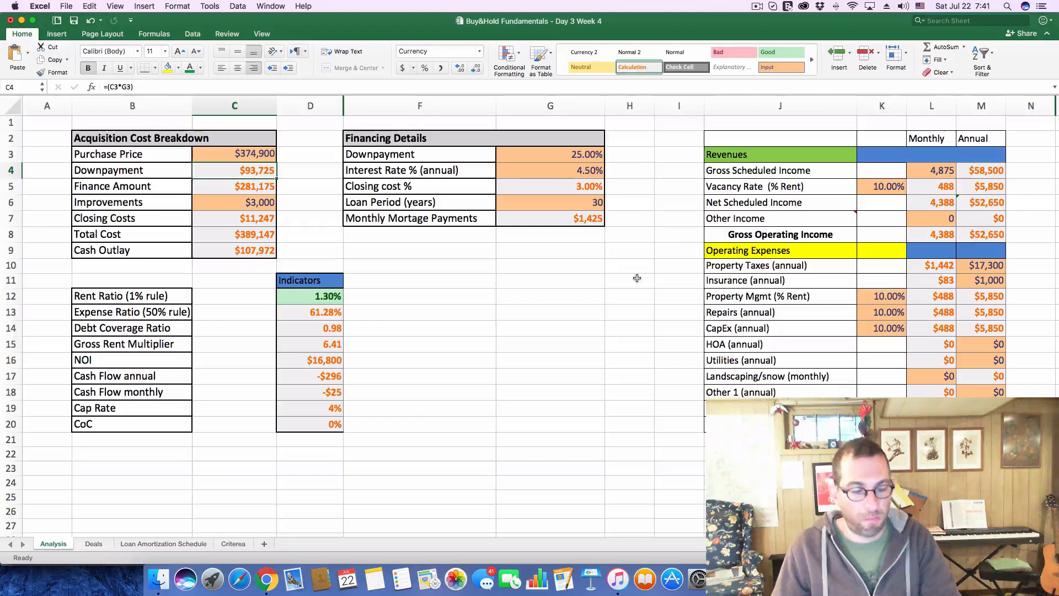
key("BackSpace")
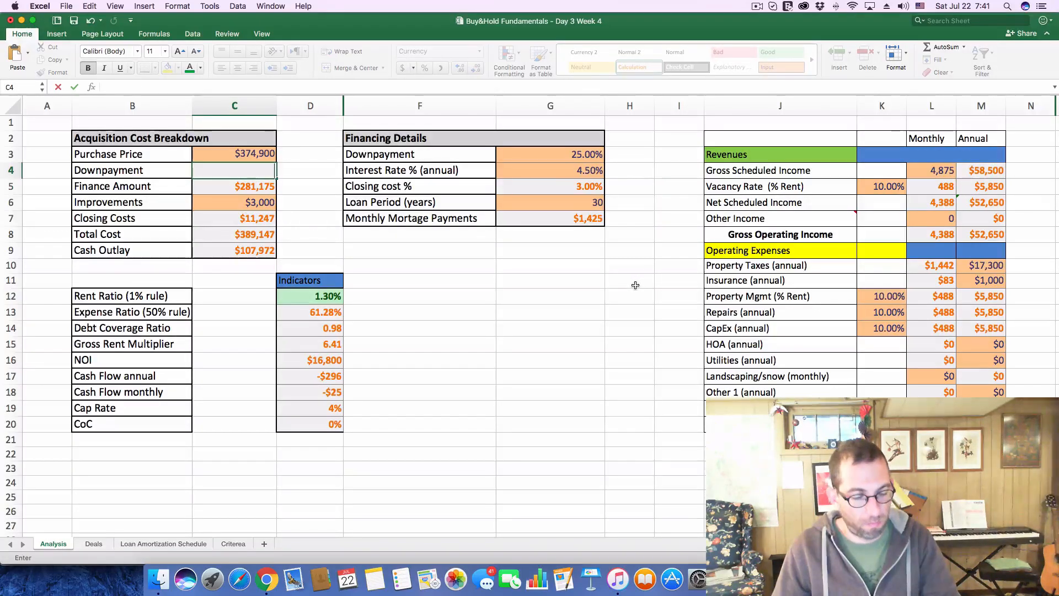
key("super+z")
left_click(588, 356)
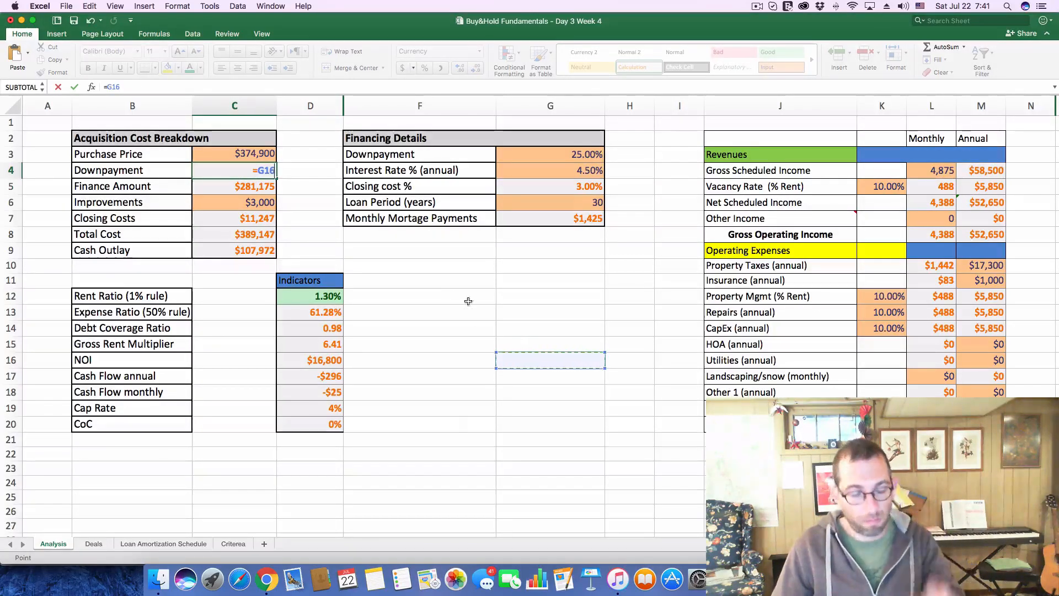
key("super+z")
key("super+z")
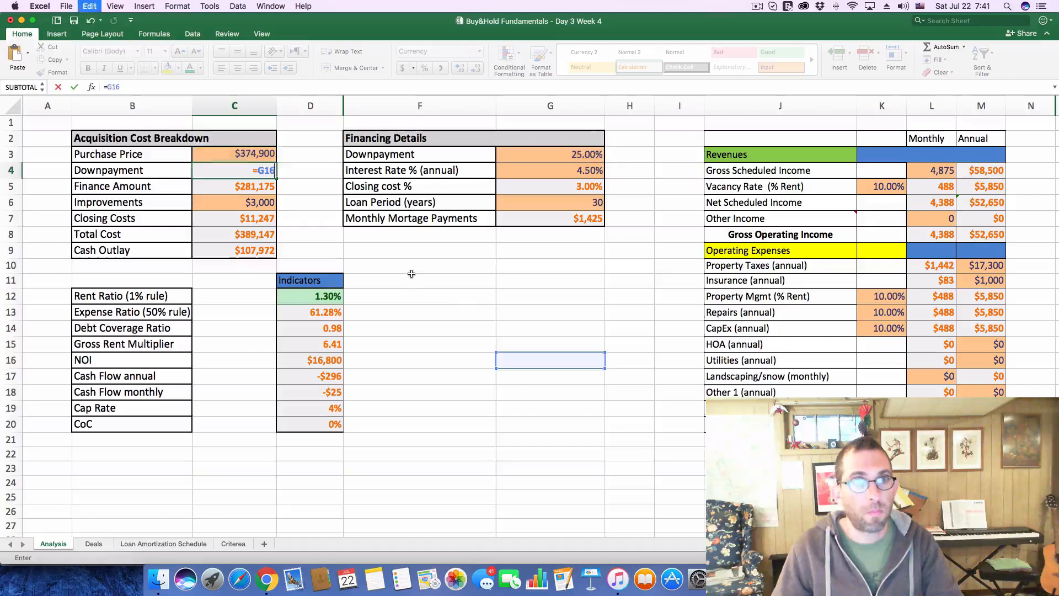
key("super+z")
key("super+z")
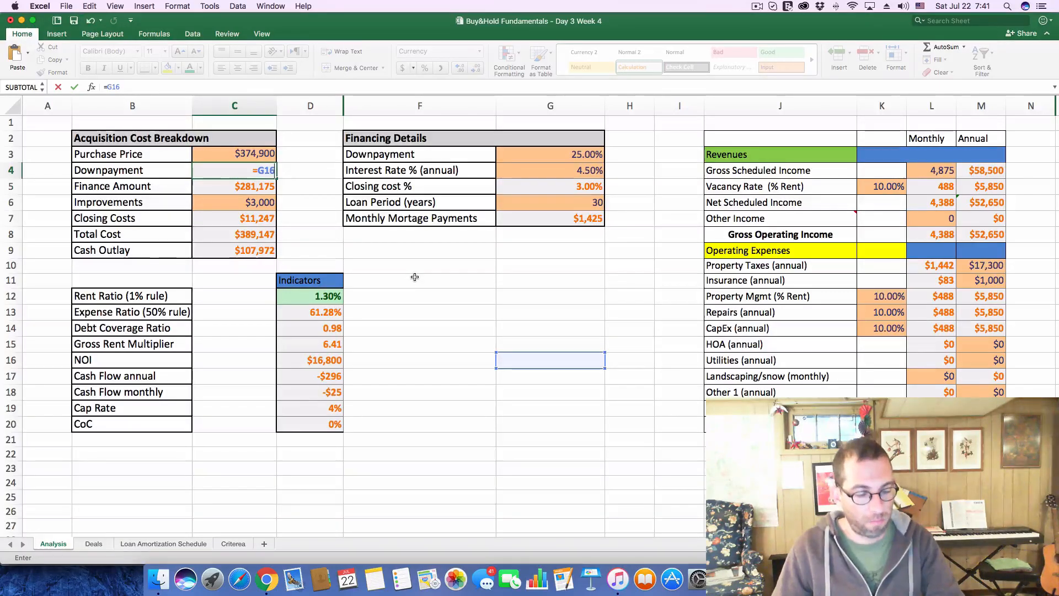
key("super+z")
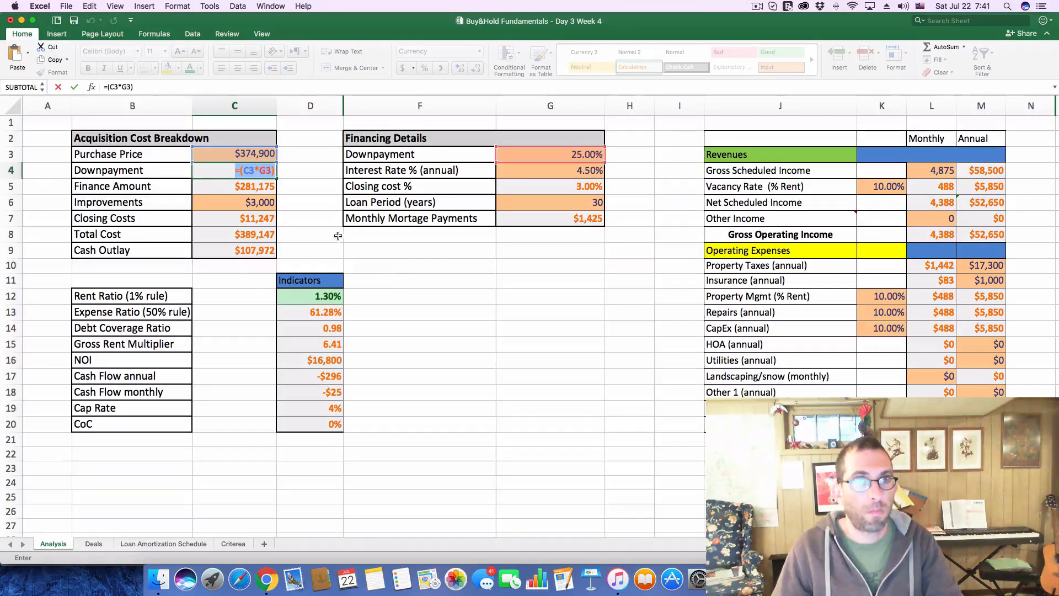
key("Escape")
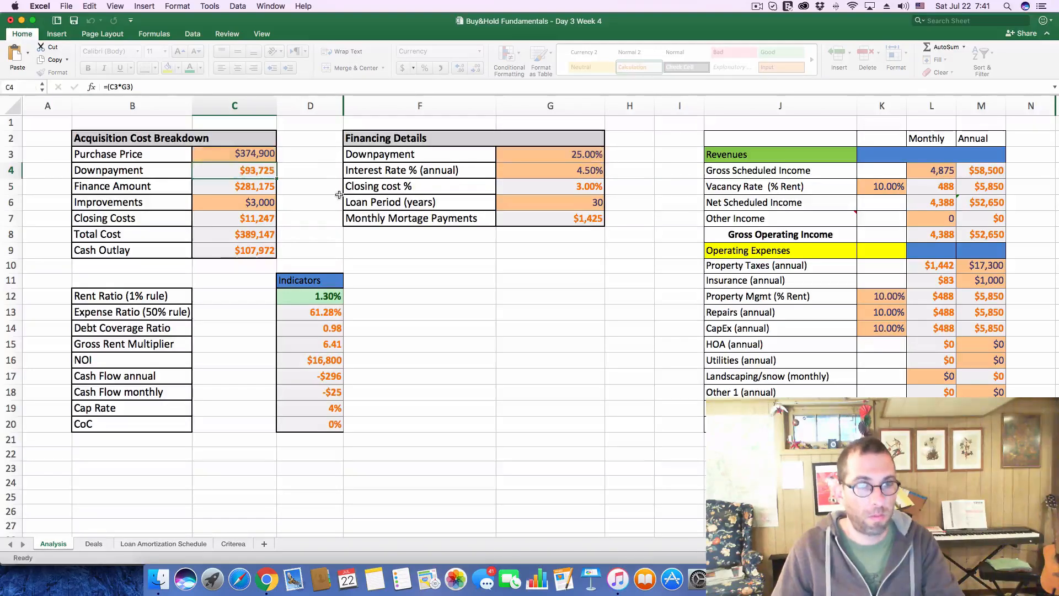
Check deal 215's rent on the Deals sheet and set the monthly Gross Scheduled Income on the Analysis sheet to 2470
key("super+Tab")
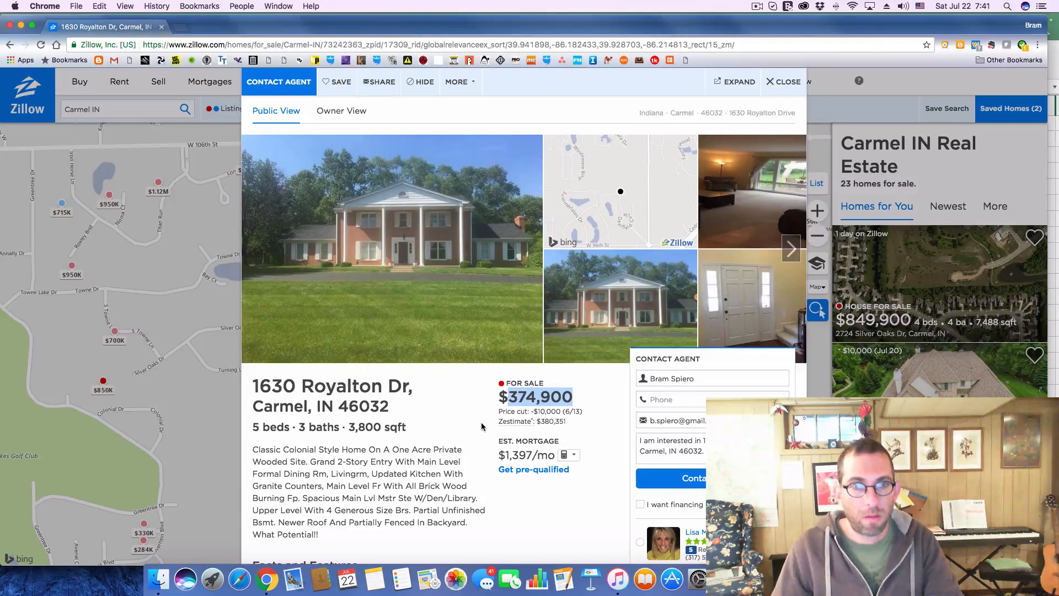
key("super+Tab")
left_click(100, 547)
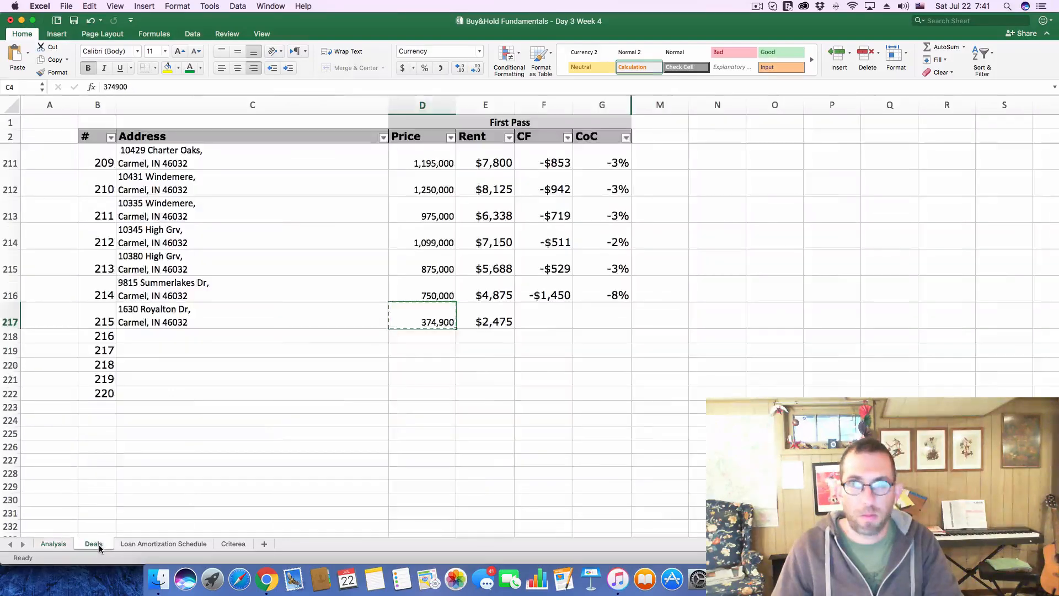
key("super+Tab")
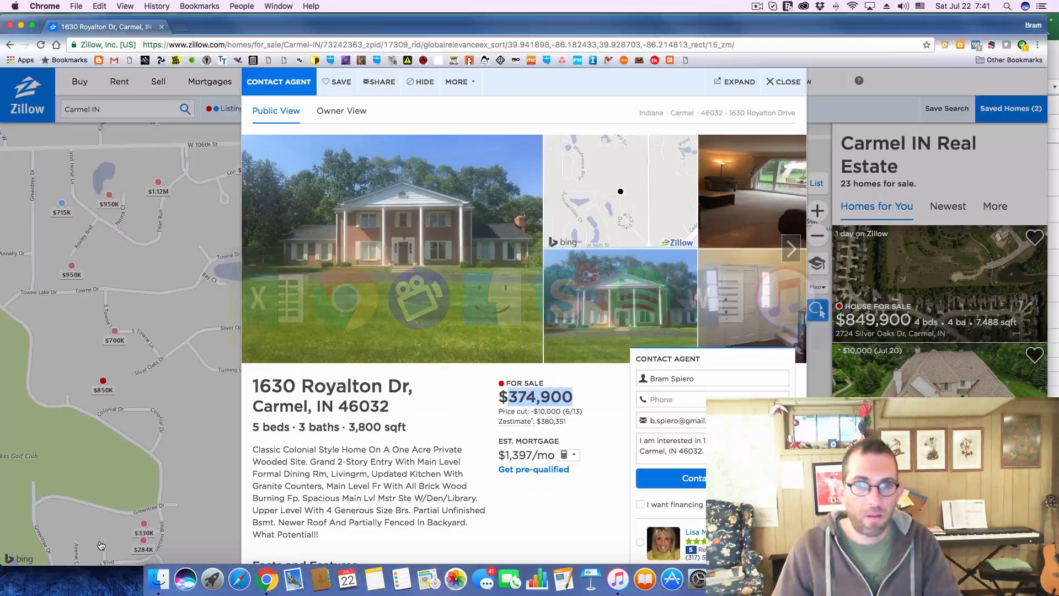
key("super+Tab")
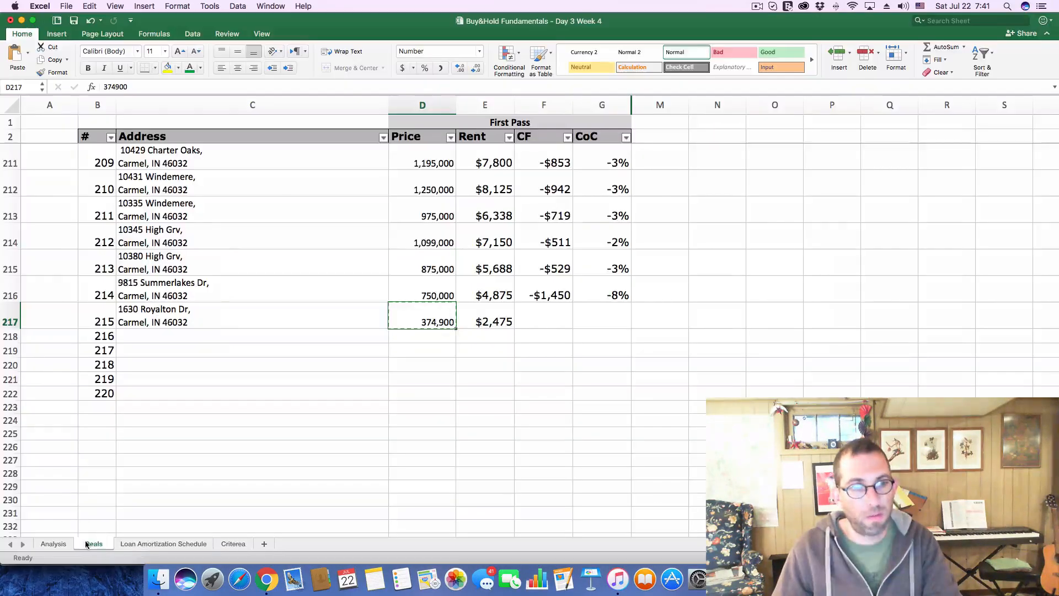
left_click(55, 544)
left_click(927, 169)
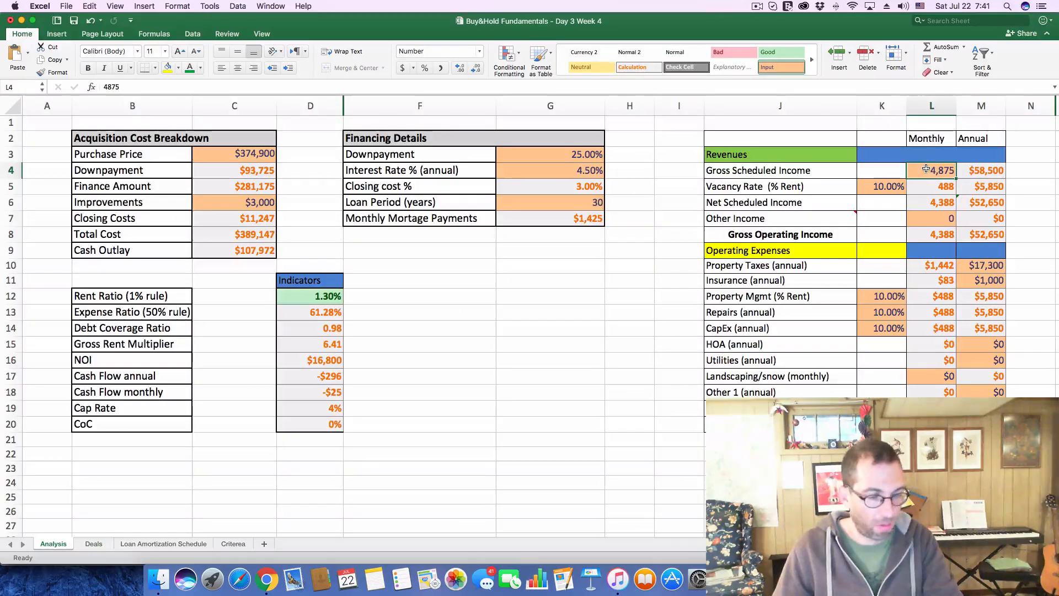
type("2470")
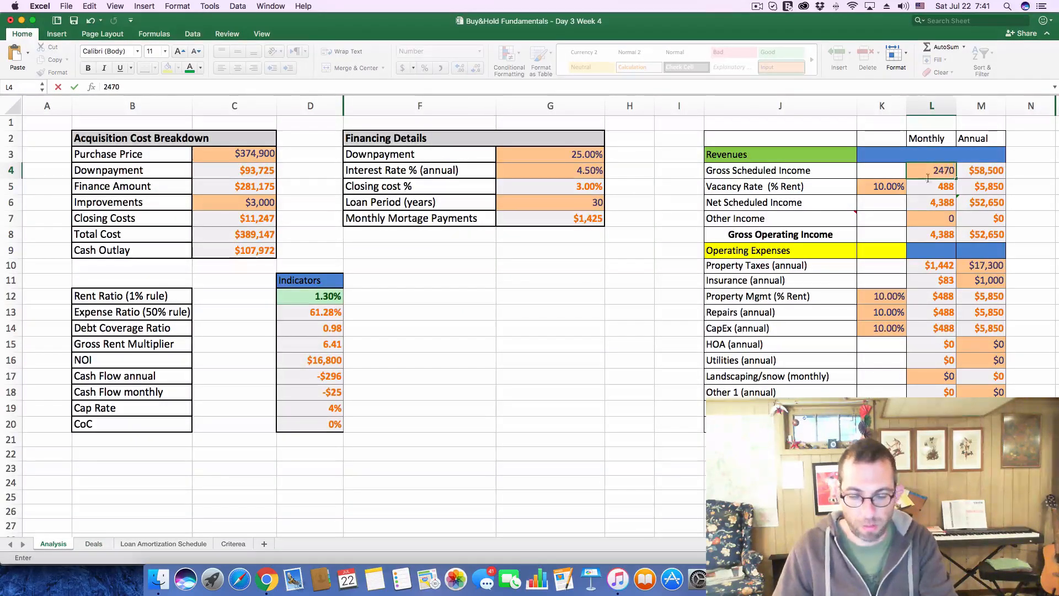
left_click(1031, 311)
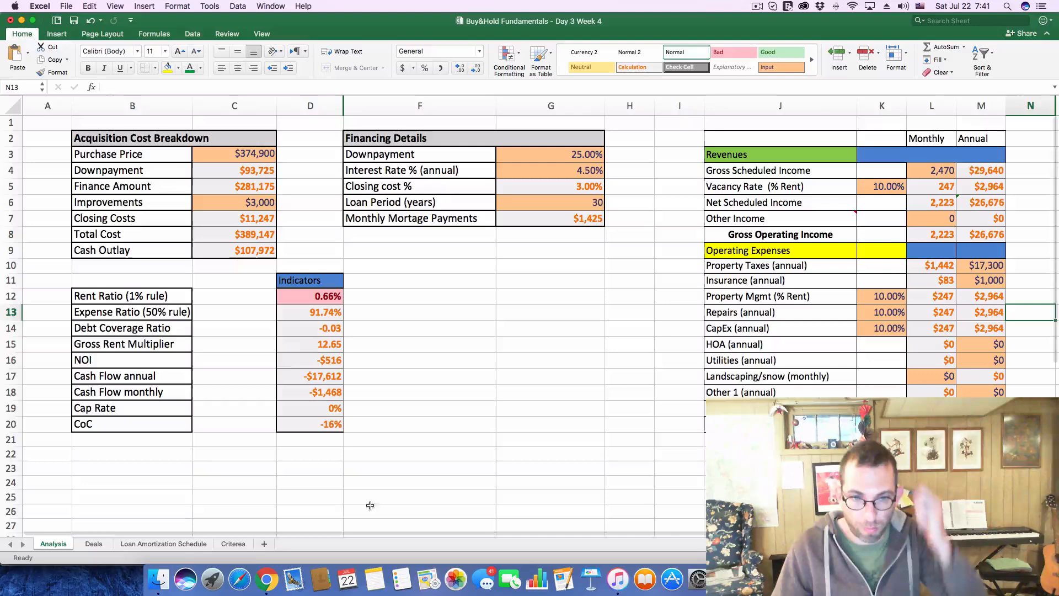
Look up the $374,900 listing's tax history in Chrome and set the annual Property Taxes on Excel's Analysis sheet to 2,800
left_click(271, 577)
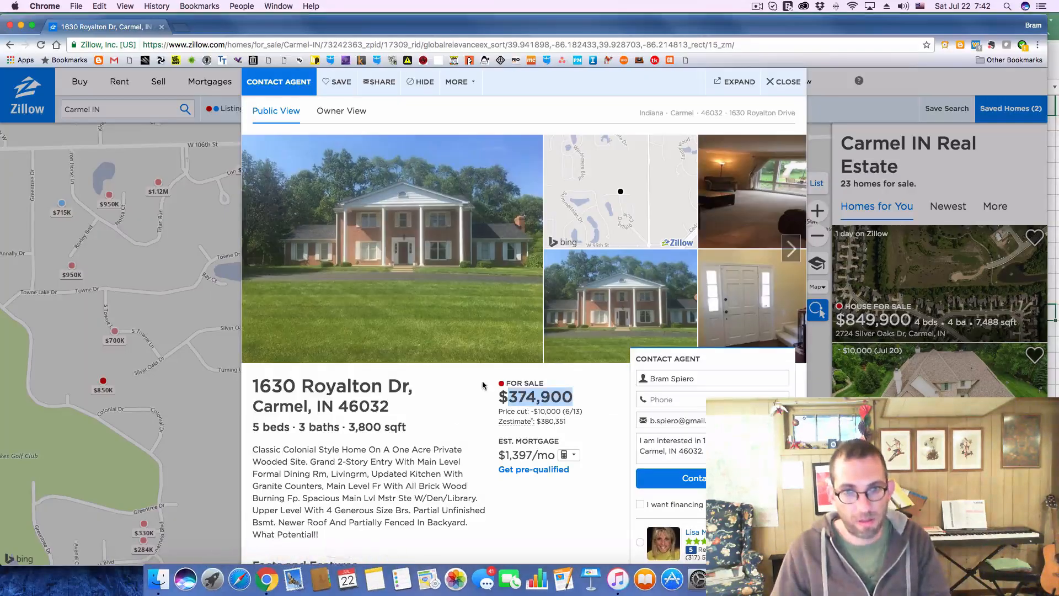
scroll(481, 381, "down", 7)
scroll(497, 381, "down", 4)
left_click(607, 383)
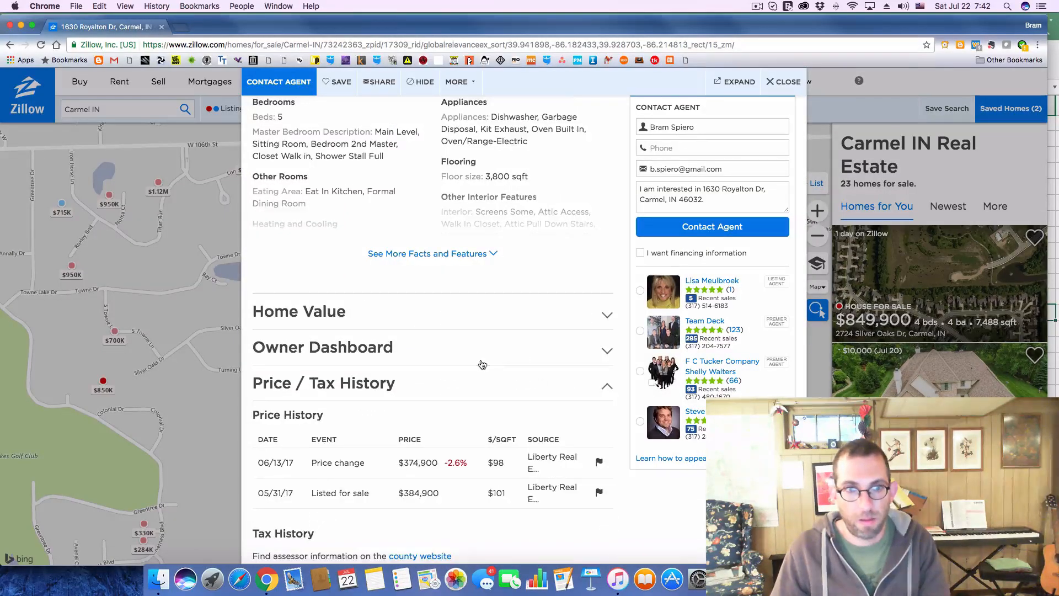
scroll(481, 362, "down", 4)
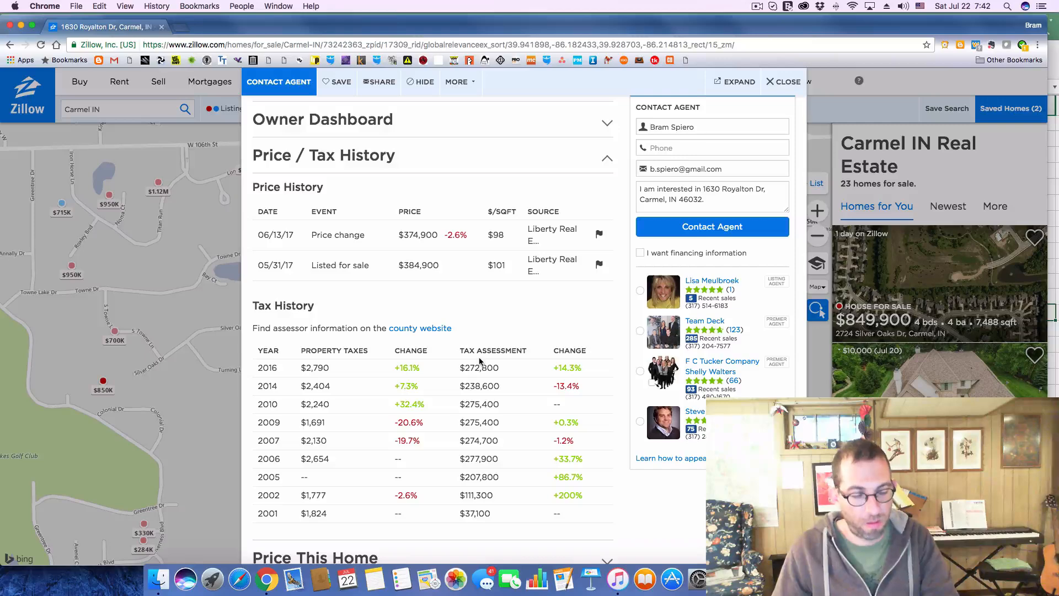
key("super+Tab")
left_click(979, 267)
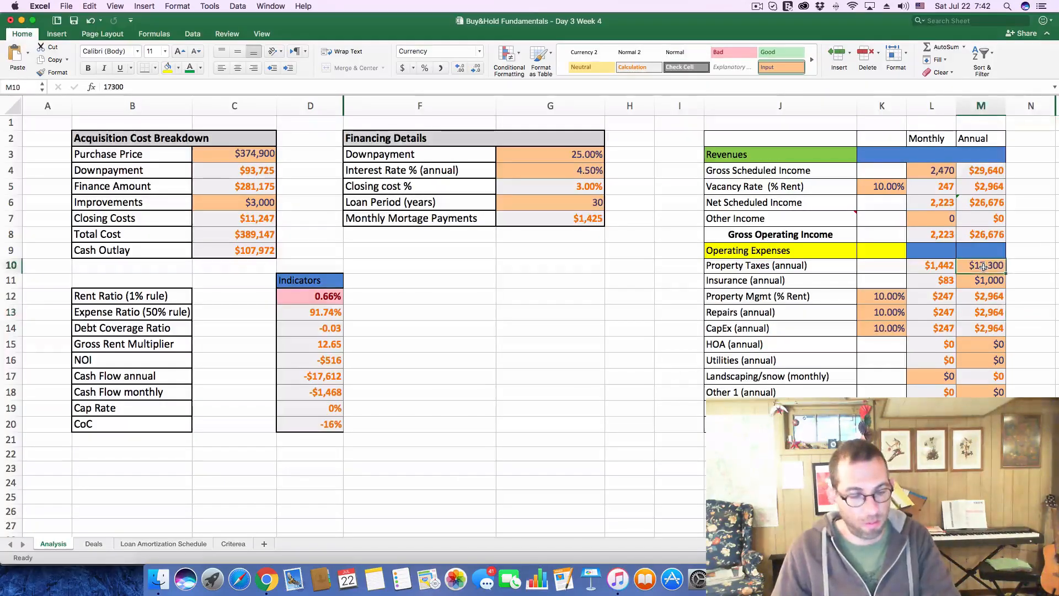
type("2,8")
type("00")
key("Return")
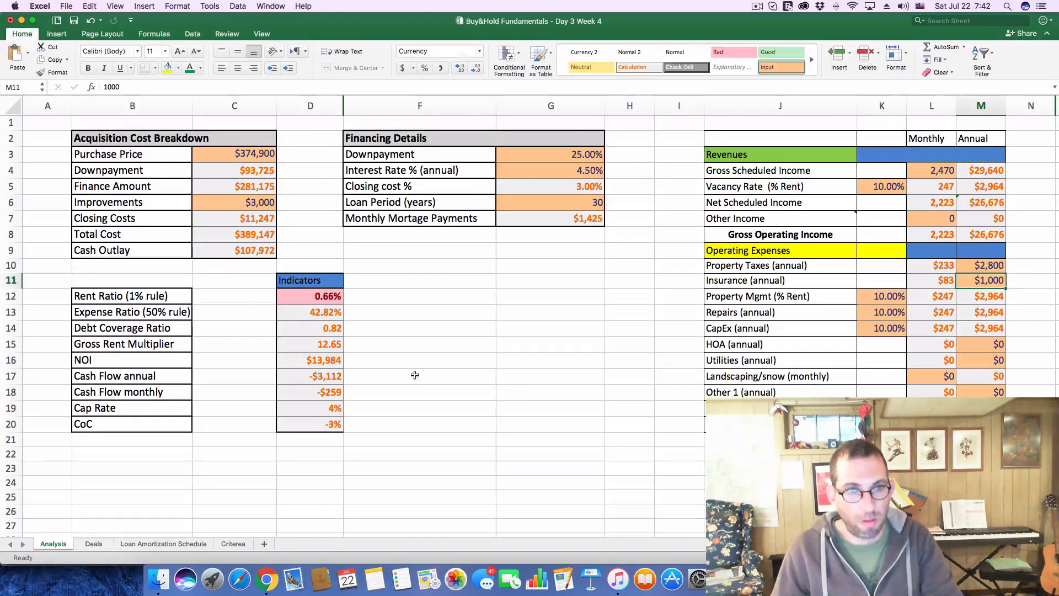
Log deal 215's CF as -260 and its CoC as -3% on the Deals sheet
left_click(88, 544)
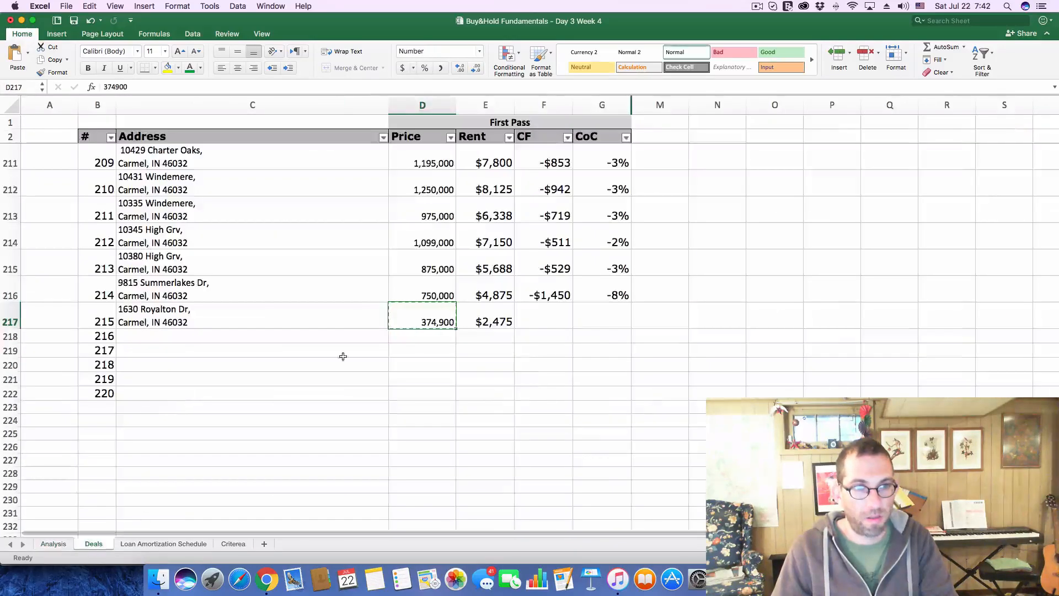
left_click(540, 319)
type("-$2")
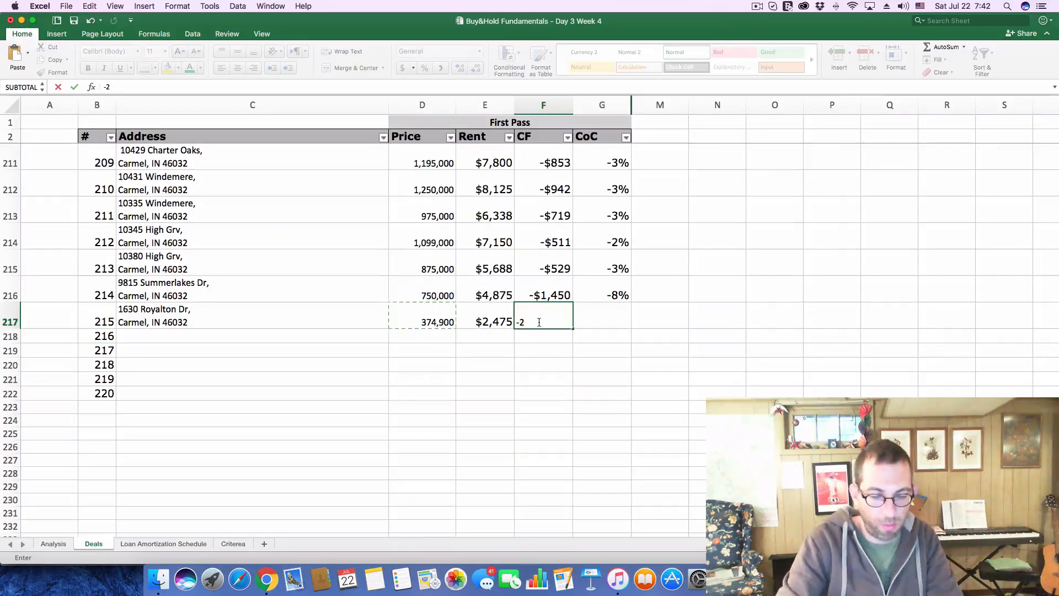
type("60")
key("Tab")
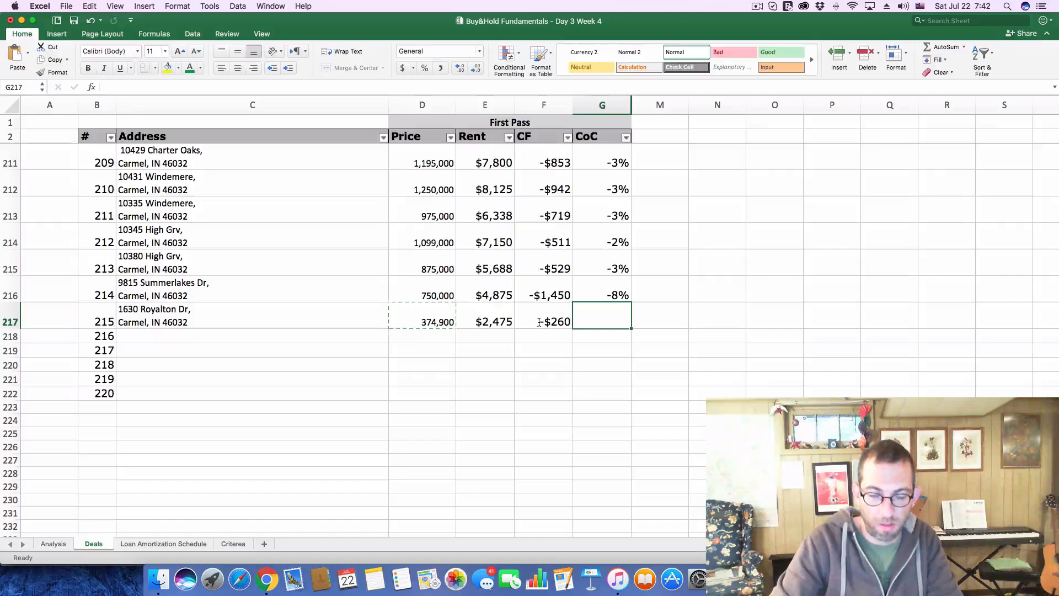
type("-.03")
key("Return")
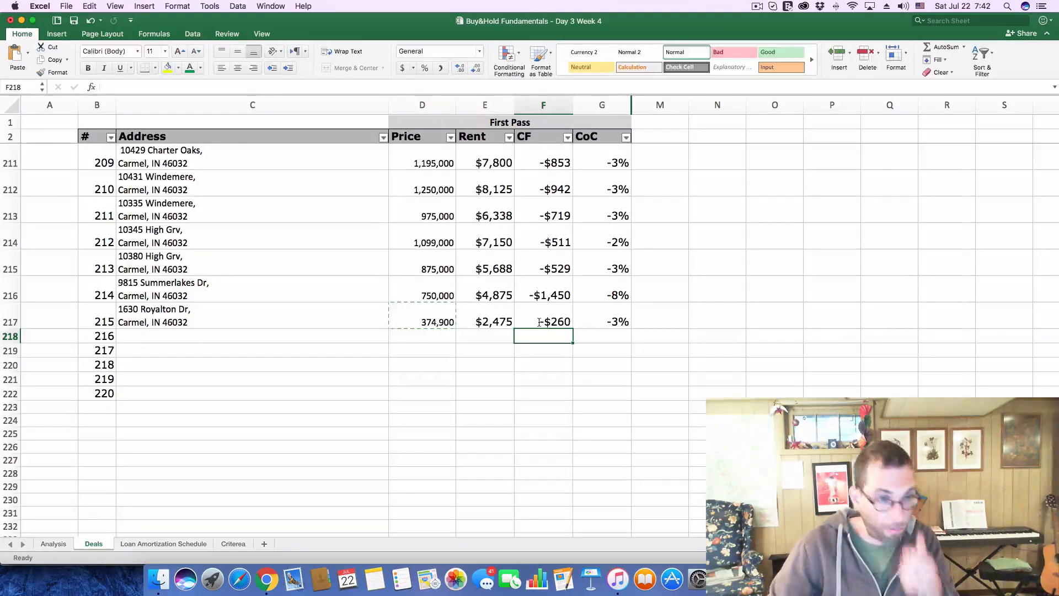
Close the current Zillow listing in Chrome and open the $799K listing on the map near W 96th St
key("super+Tab")
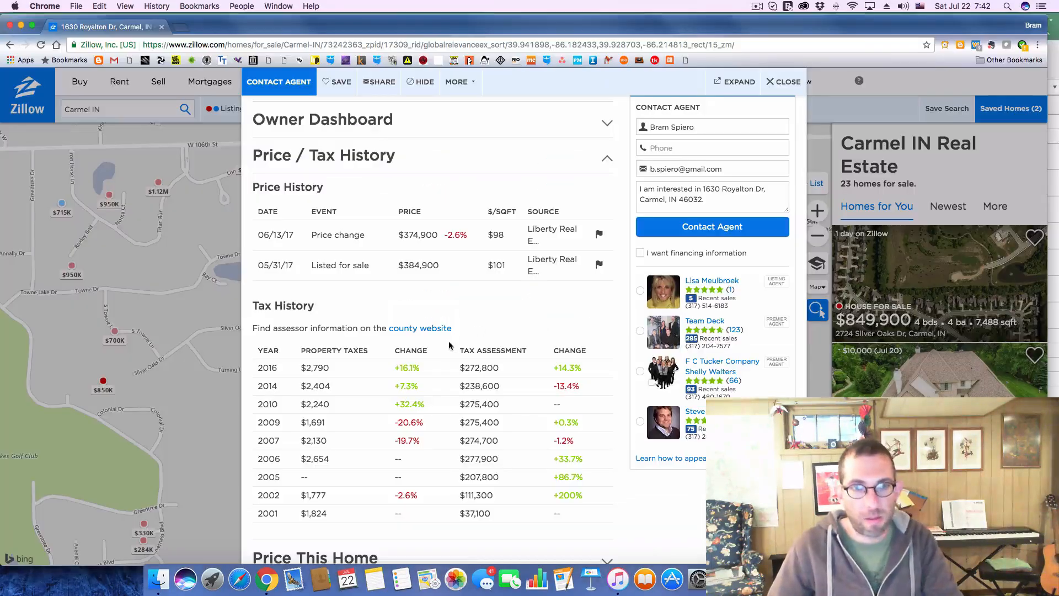
left_click(782, 88)
left_click_drag(601, 406, 622, 236)
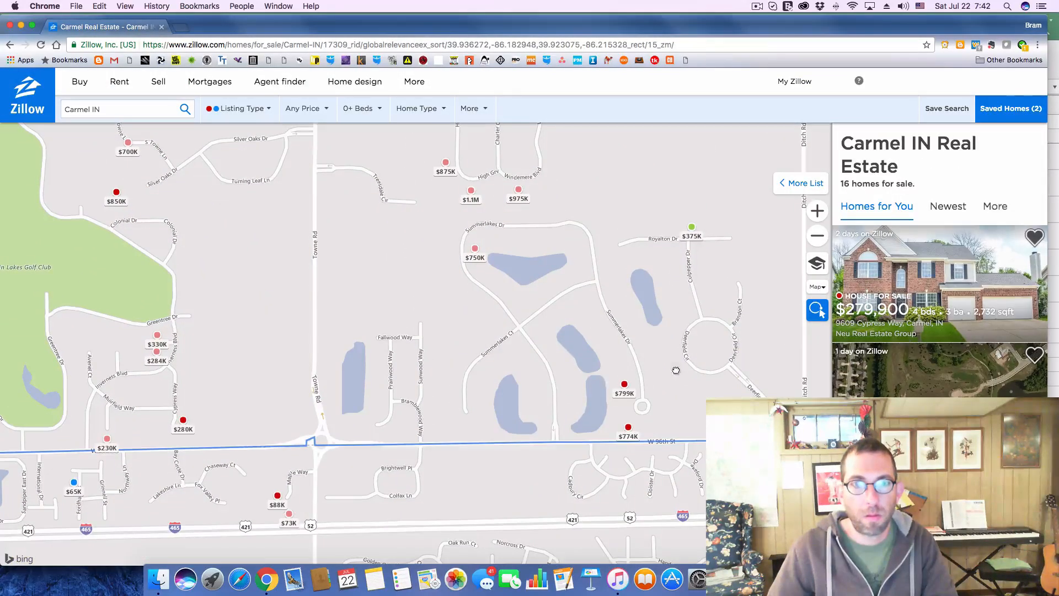
left_click_drag(675, 370, 543, 371)
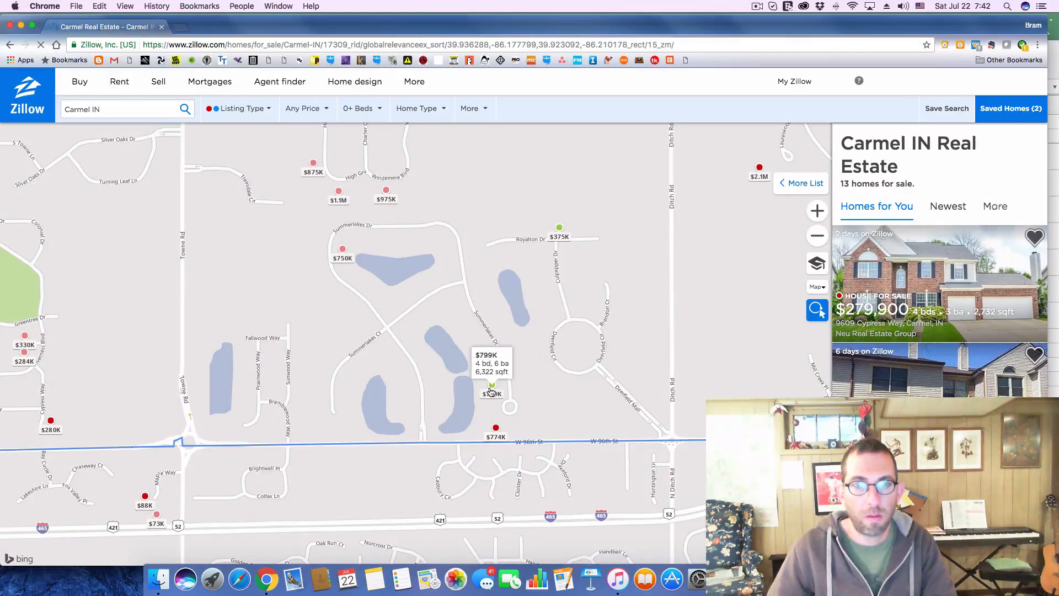
left_click(490, 390)
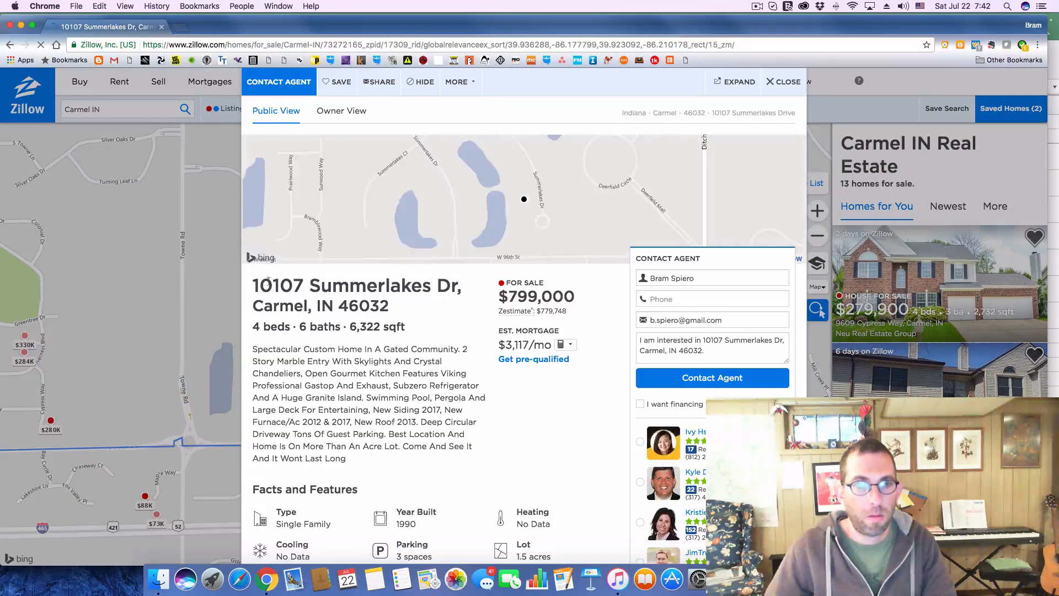
Copy the $799,000 listing's full address into deal 216's Address cell in Excel
left_click_drag(253, 285, 394, 300)
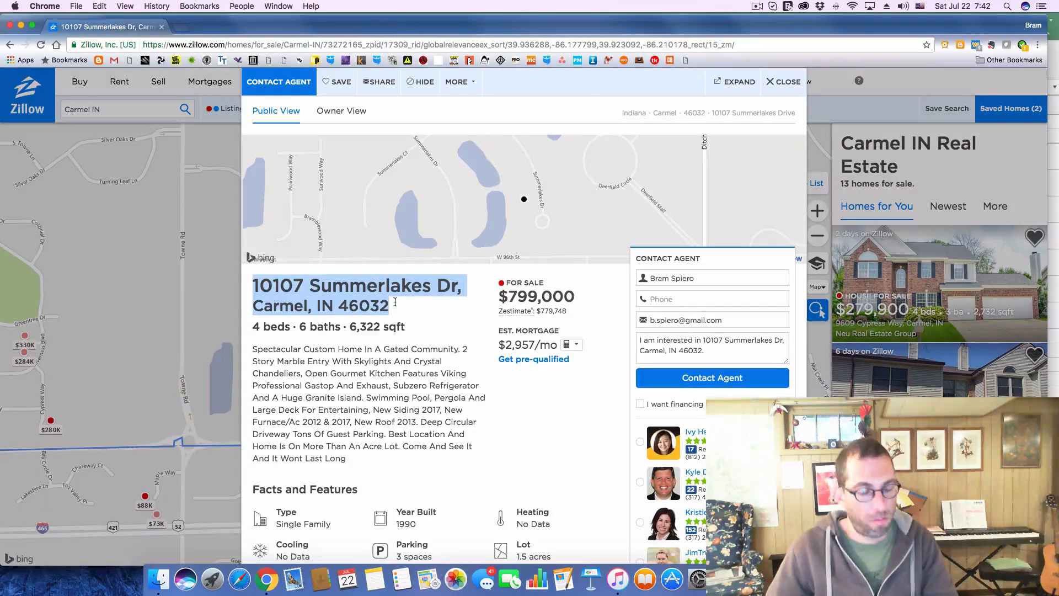
key("super+Tab")
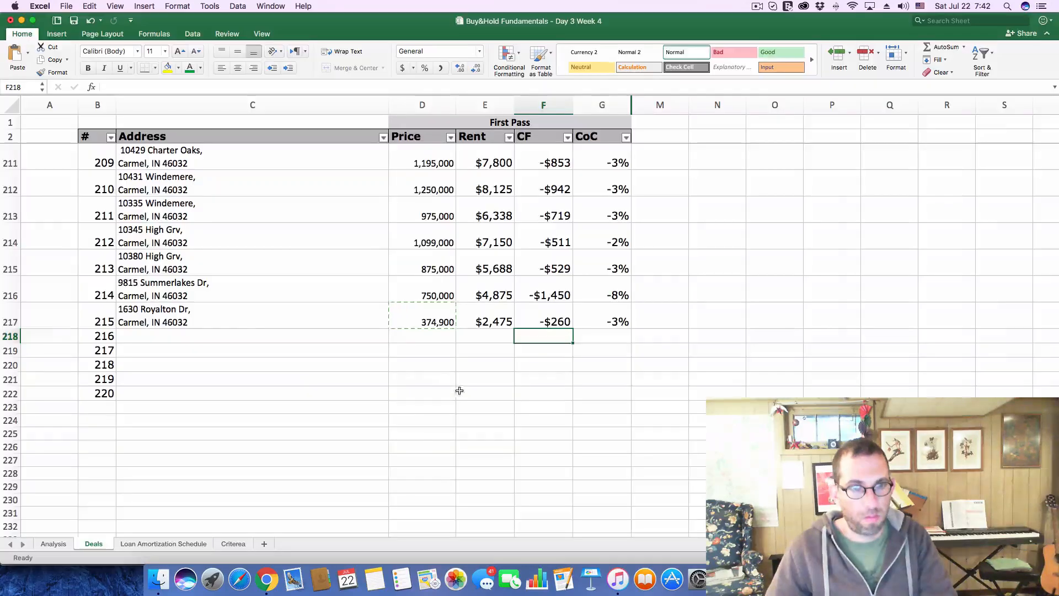
left_click(241, 335)
type("Carmel, IN 46032")
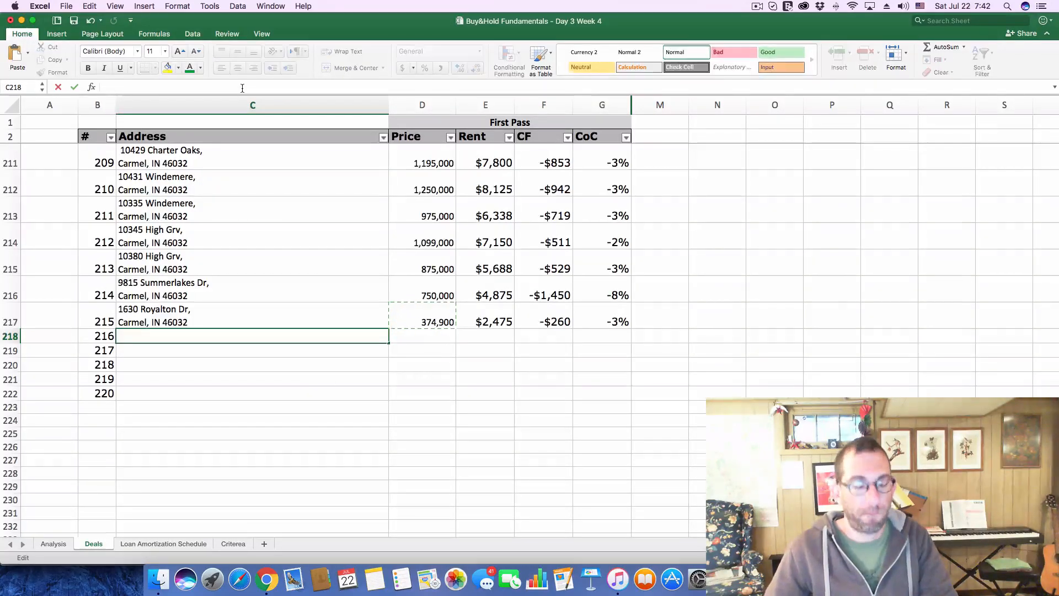
key("Return")
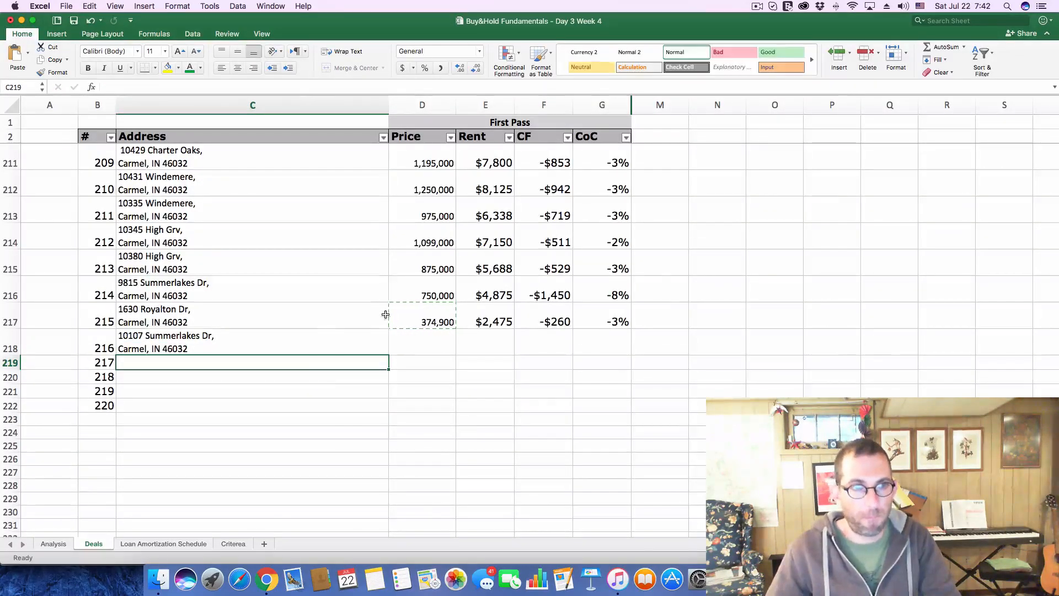
Copy the listing price 799,000 from Chrome into deal 216's Price cell in Excel
key("super+Tab")
left_click_drag(508, 297, 601, 302)
key("super+c")
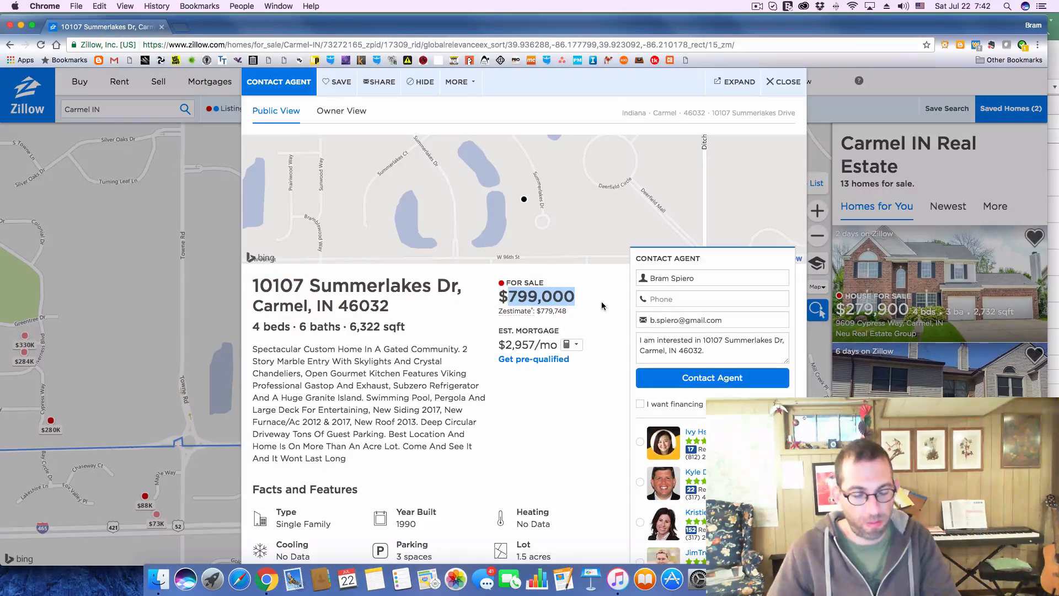
key("super+Tab")
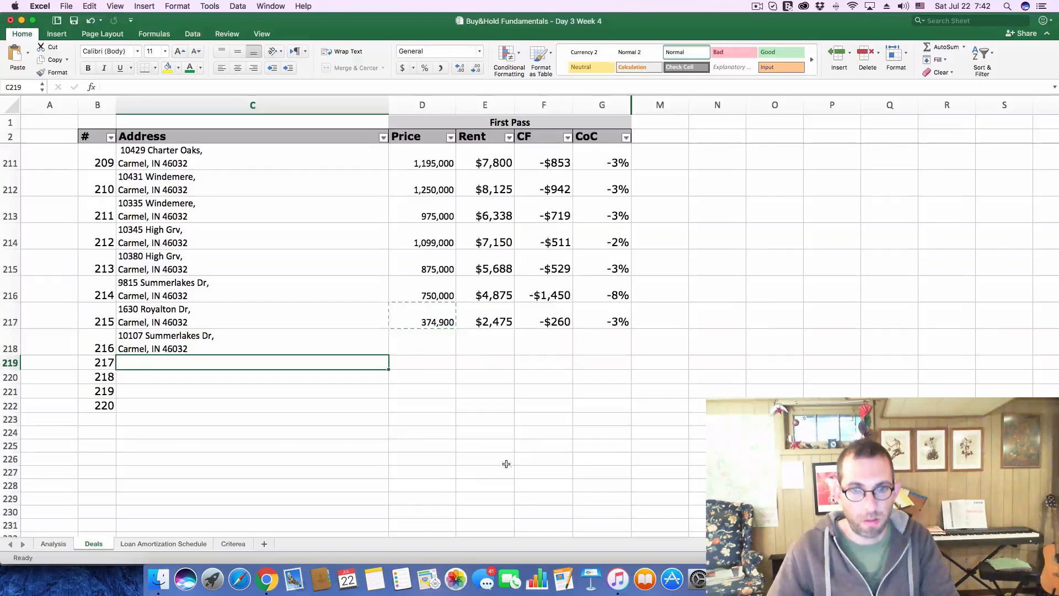
left_click(434, 346)
left_click(310, 84)
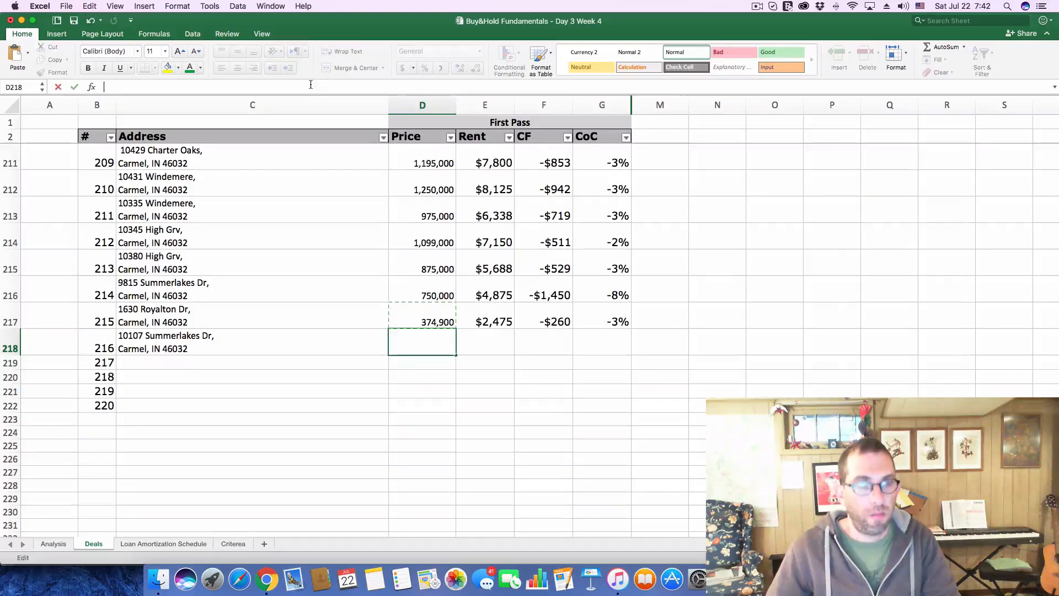
key("super+v")
key("Return")
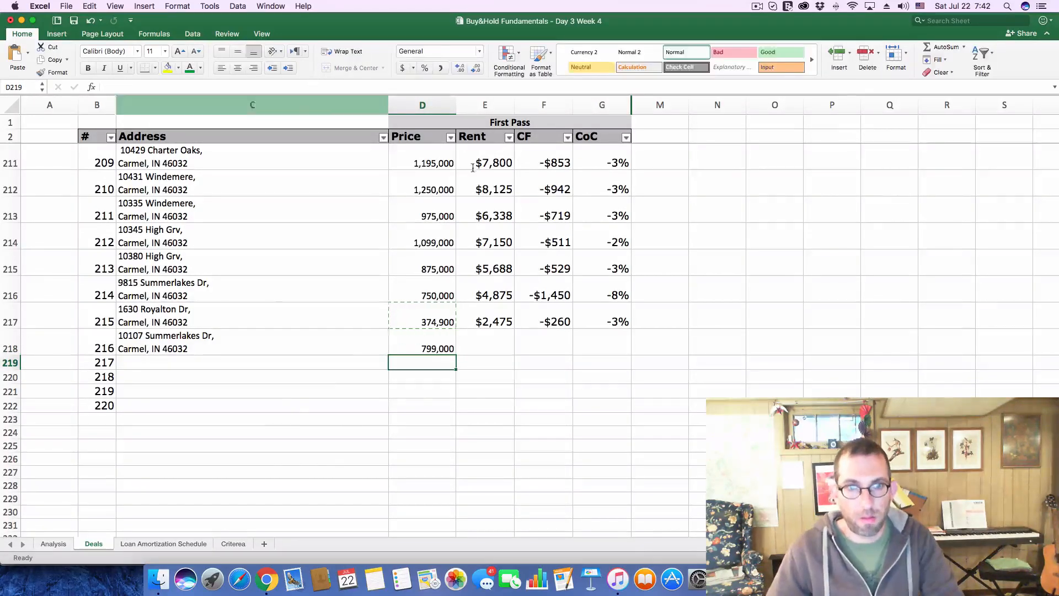
Review the $799,000 listing in Chrome again and return to the Deals sheet in Excel
key("super+Tab")
key("super+Tab")
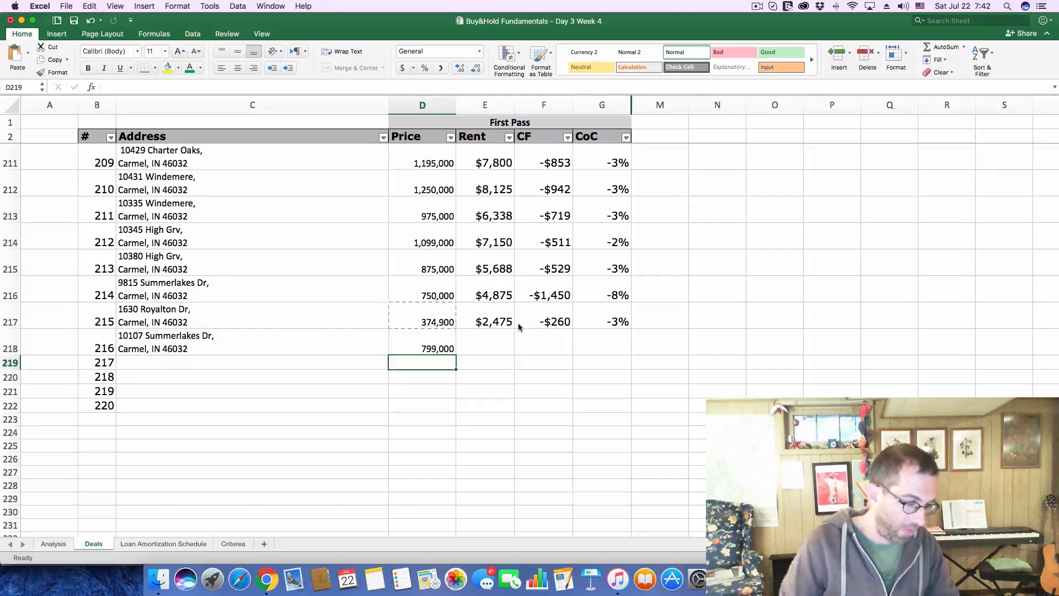
Enter a rent of 5,200 for deal 216 on the Deals sheet
left_click(498, 337)
type("5")
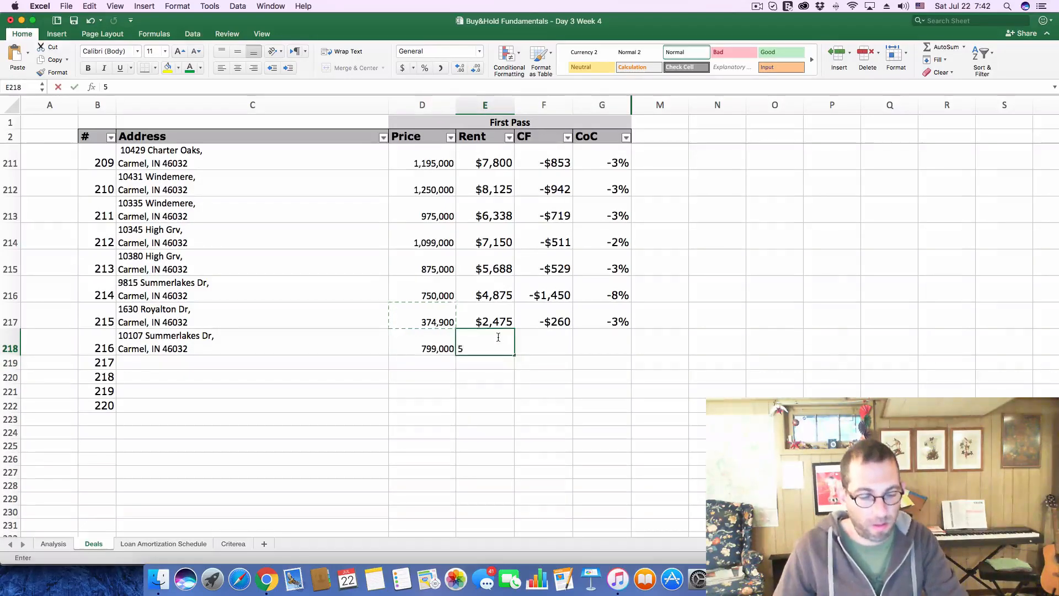
type(",200")
key("Return")
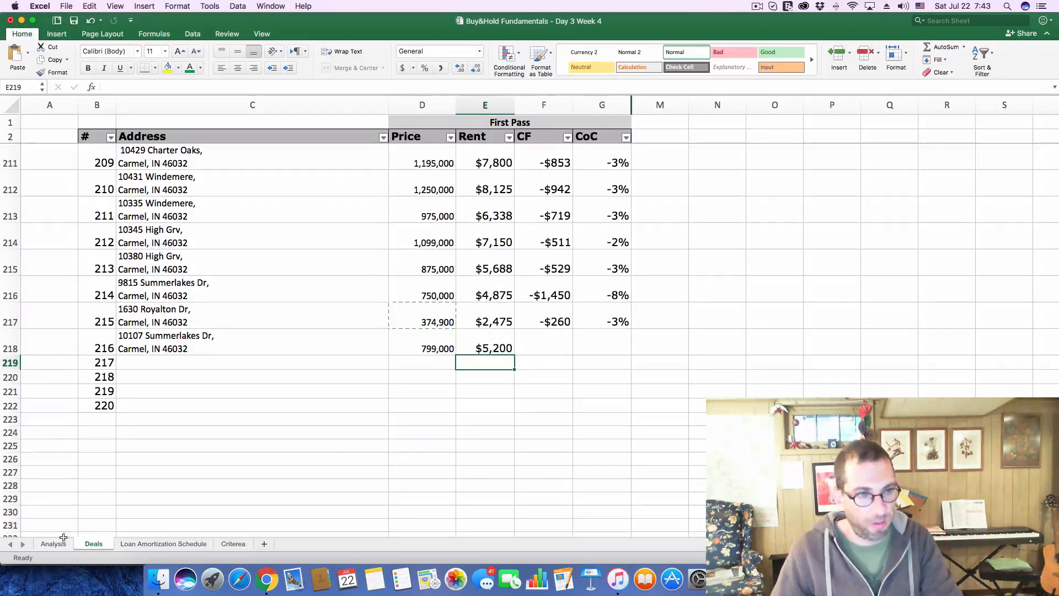
On the Analysis sheet, set the purchase price to 799,000 and the monthly gross scheduled income to 5,200
left_click(57, 544)
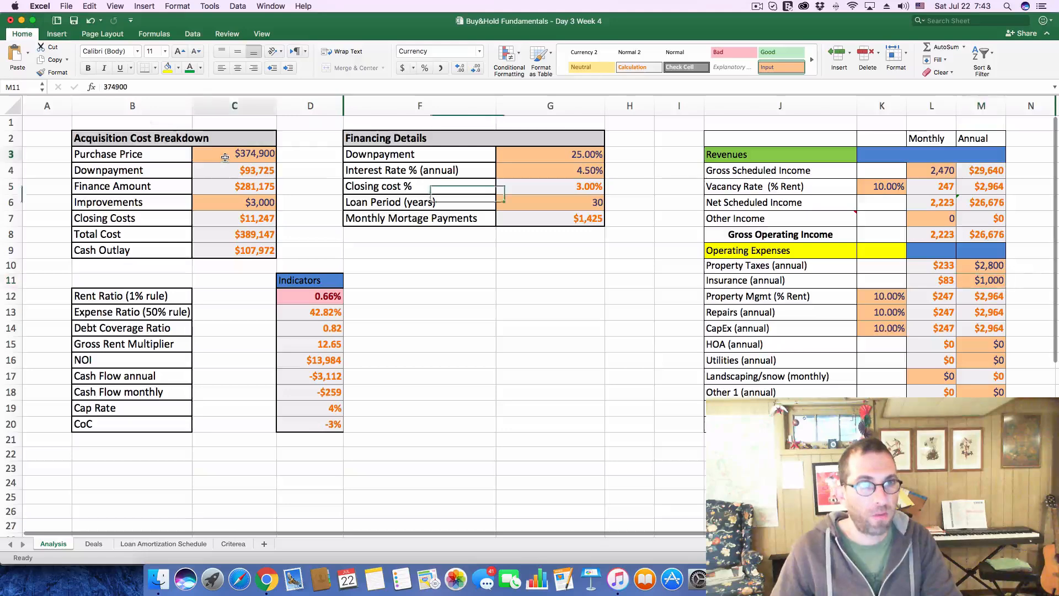
double_click(116, 87)
key("super+v")
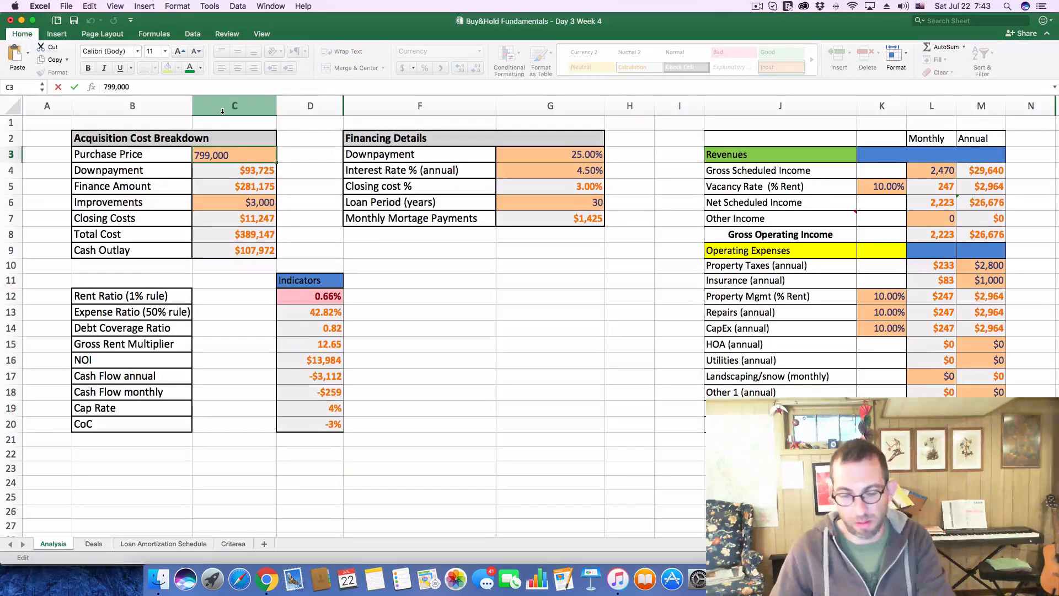
key("Return")
left_click(941, 169)
type("5")
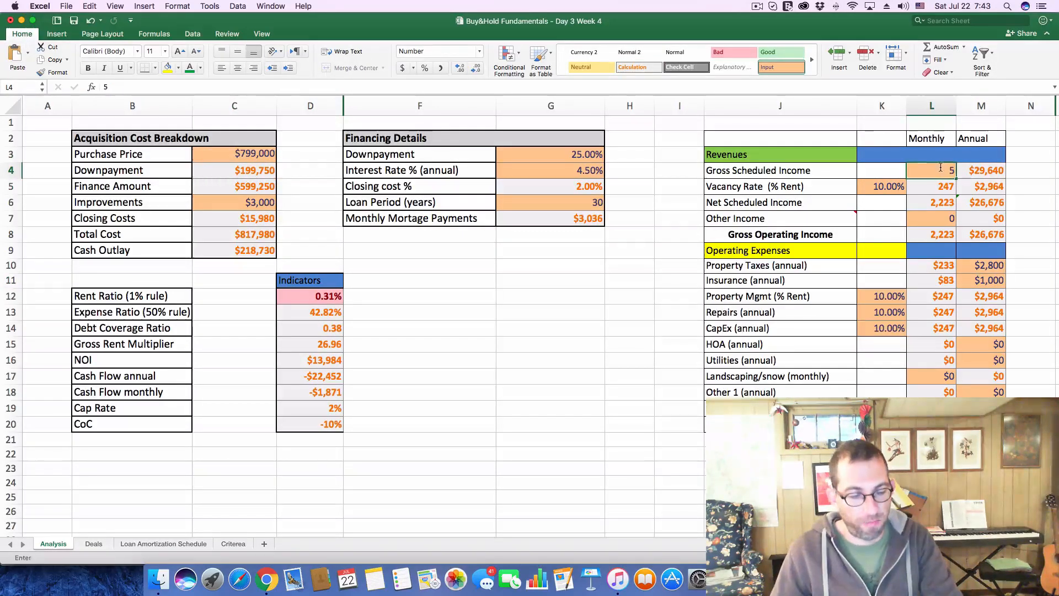
type(",200")
key("Return")
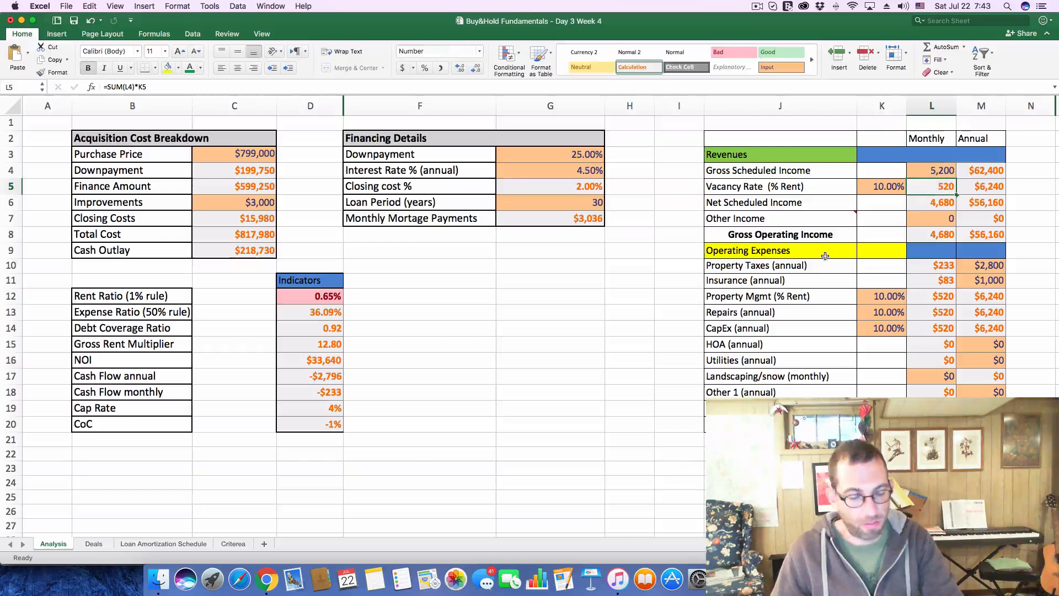
Switch to Chrome, reopen the $799K listing from the map and check its property tax history
key("super+Tab")
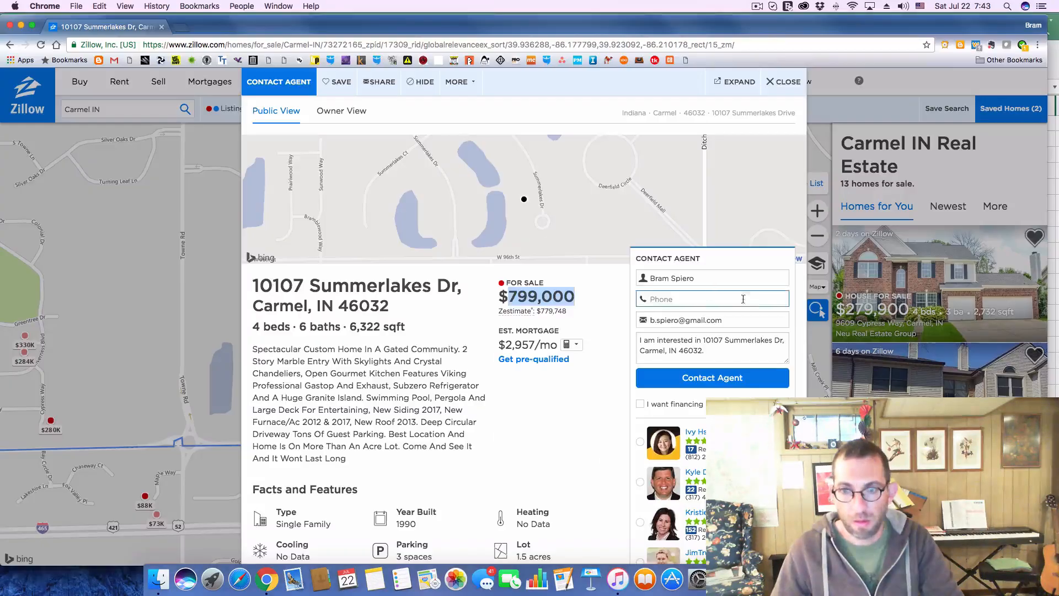
left_click(784, 83)
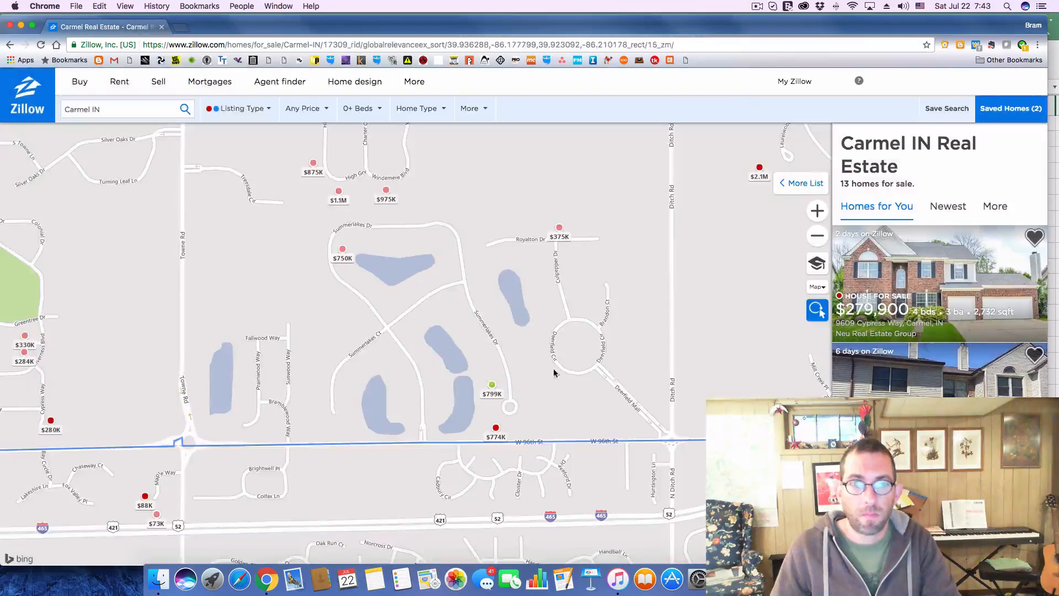
left_click(488, 394)
scroll(488, 386, "down", 8)
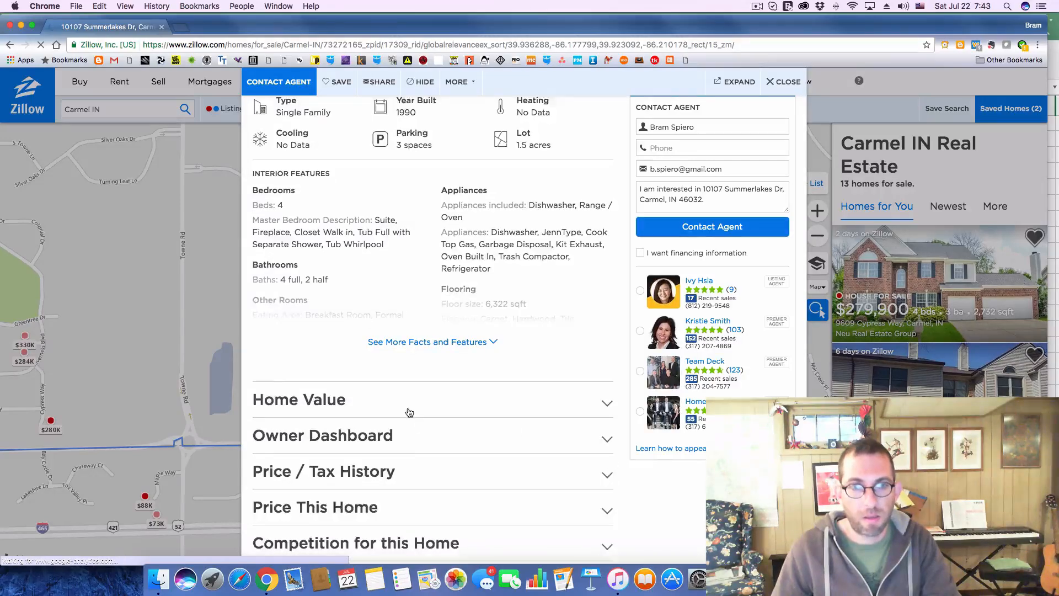
scroll(409, 413, "down", 8)
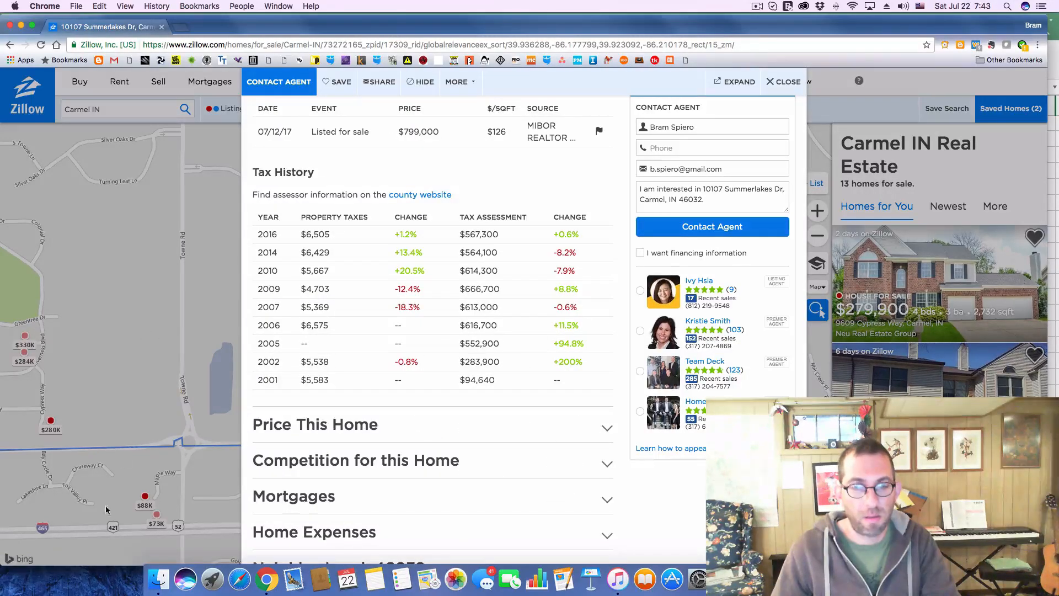
Return to Excel and set the annual property taxes on the Analysis sheet to 6,500
key("super+Tab")
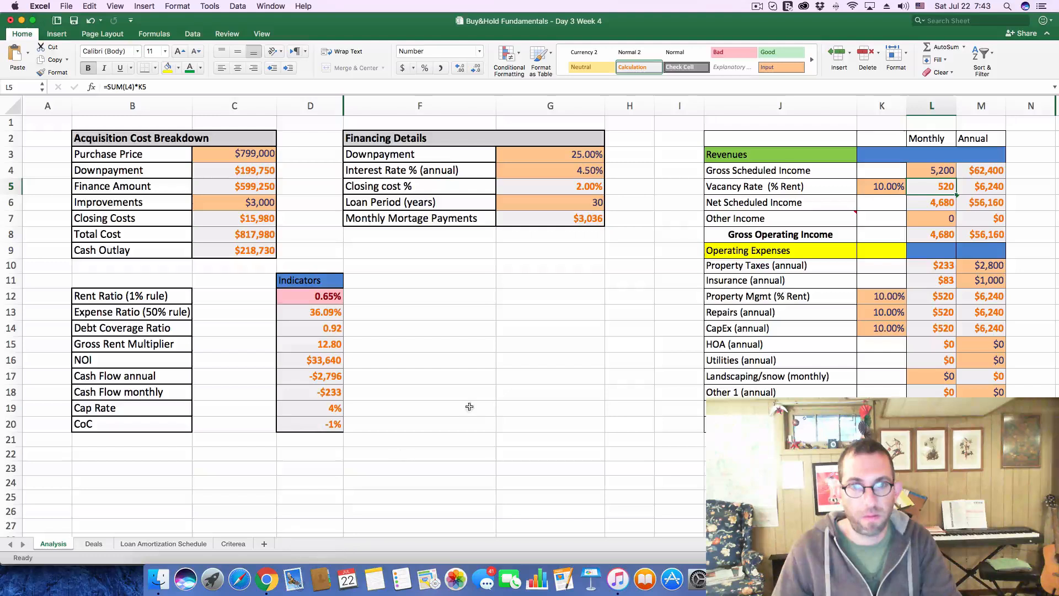
left_click(988, 265)
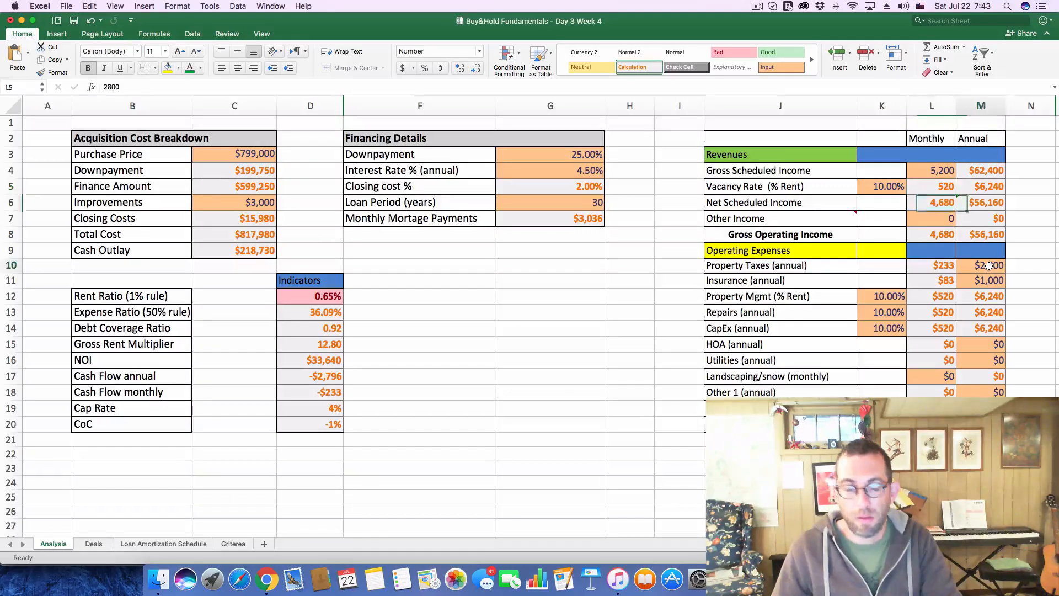
type("65")
key("Return")
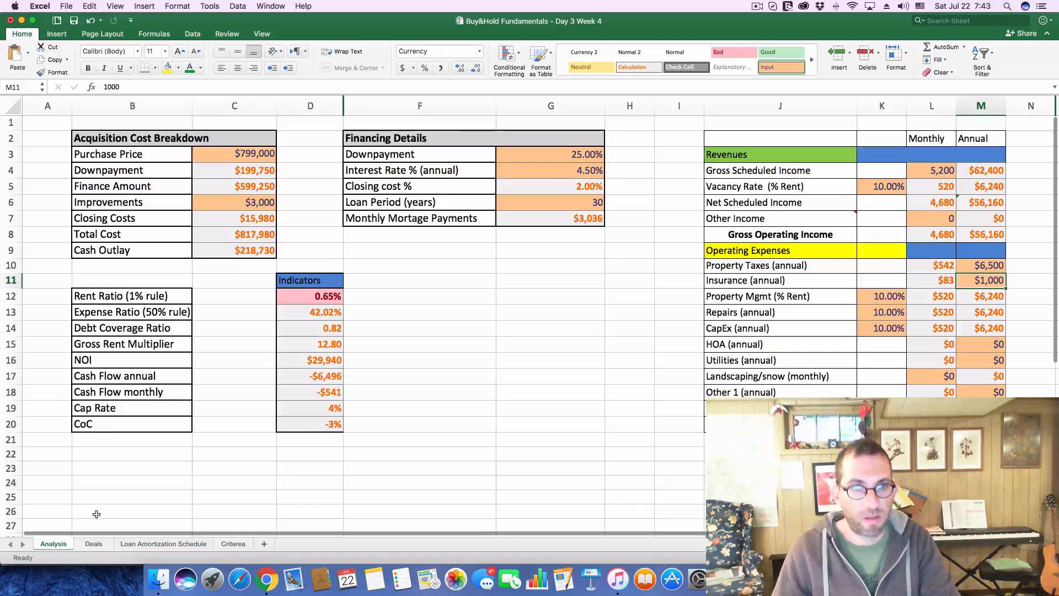
Log a cash flow of -541 and a CoC of -3% for deal 216 on the Deals sheet
left_click(94, 543)
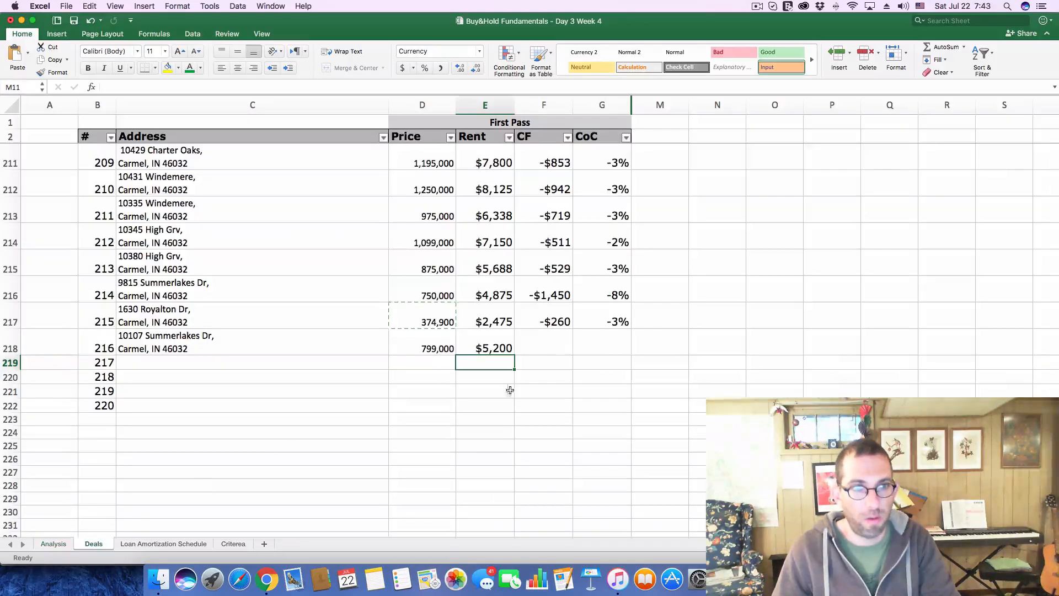
left_click(544, 348)
type("-541")
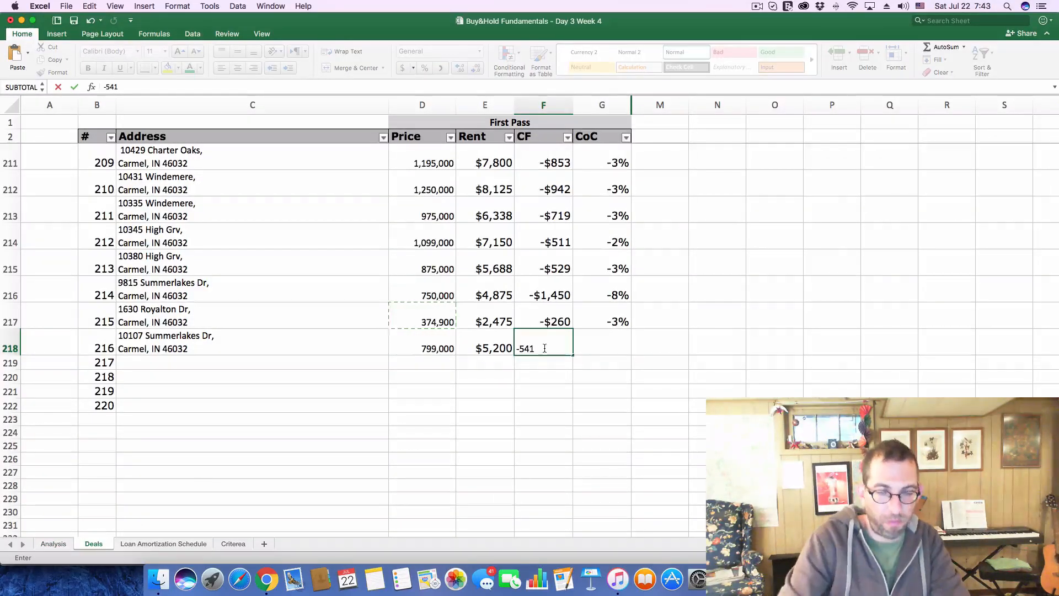
key("Tab")
type("-.")
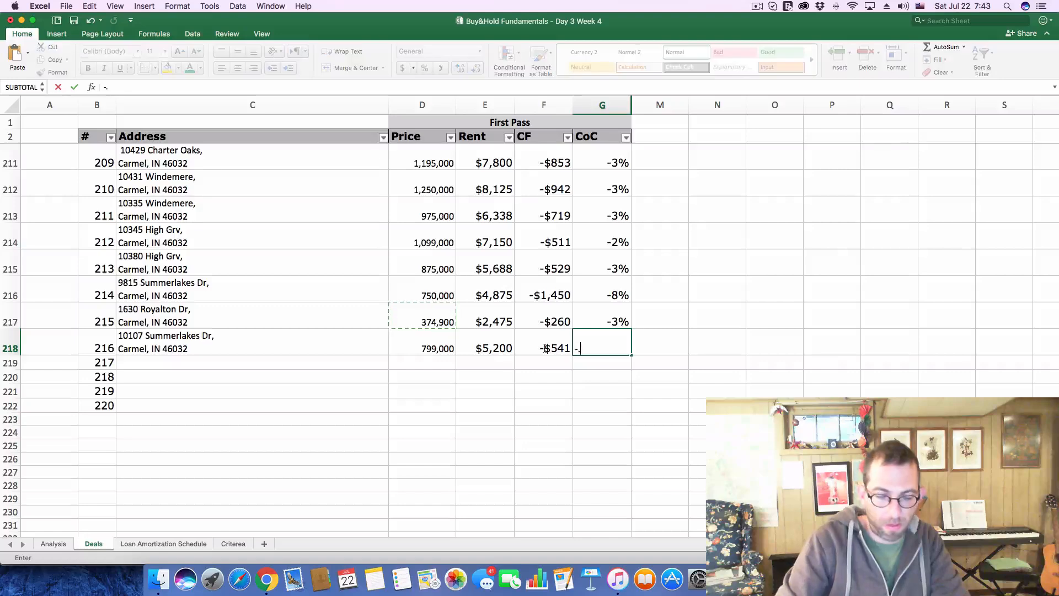
key("Return")
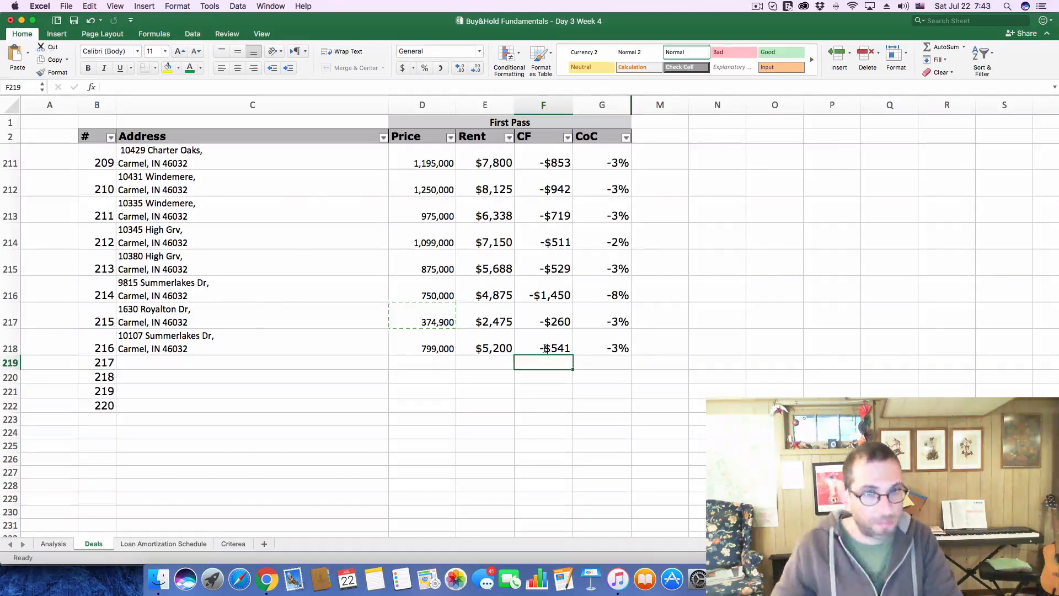
Close the $799K listing in Chrome and open the $774K listing on the map near W 96th St
key("super+Tab")
left_click(796, 84)
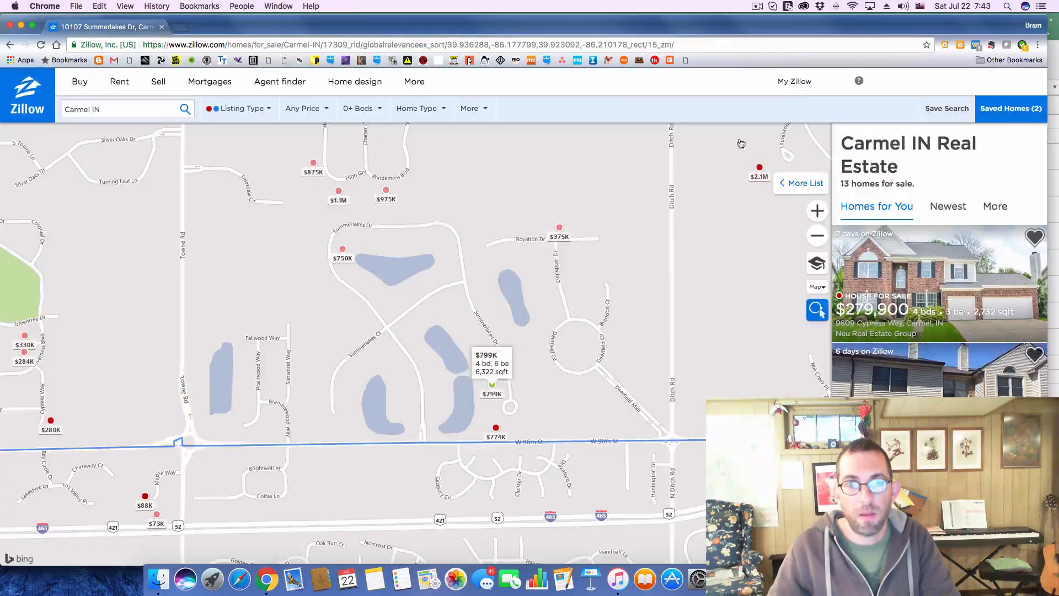
left_click(501, 428)
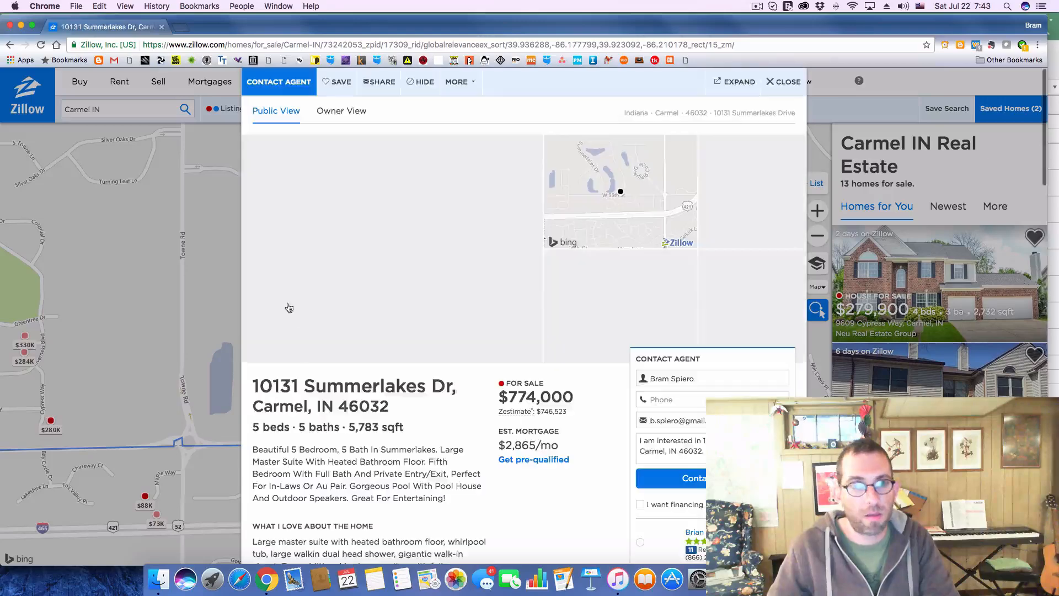
Copy the $774,000 listing's full address into deal 217's Address cell in Excel
left_click_drag(253, 380, 400, 408)
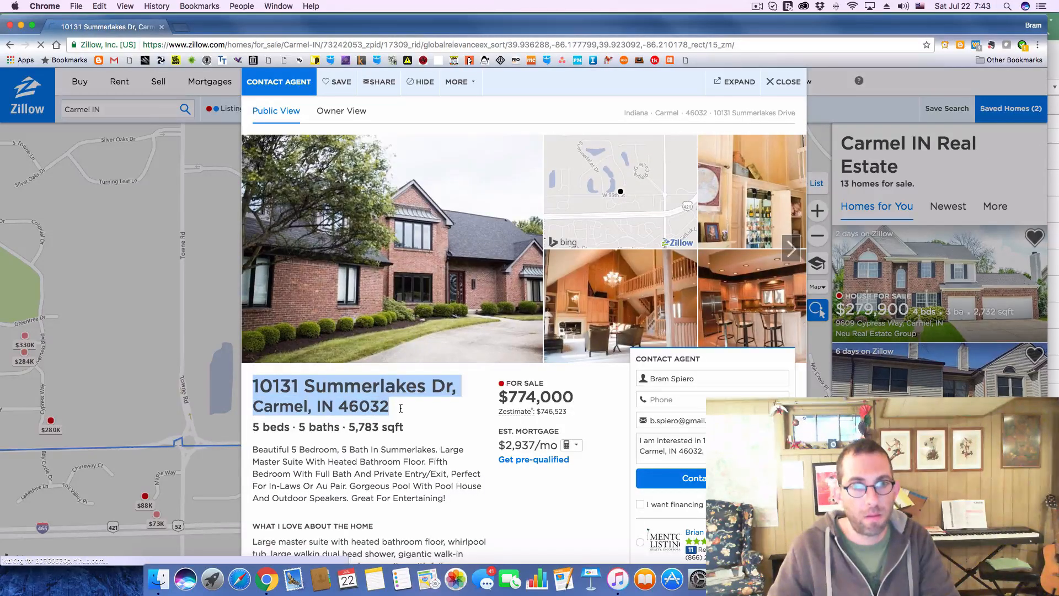
key("super+c")
key("super+Tab")
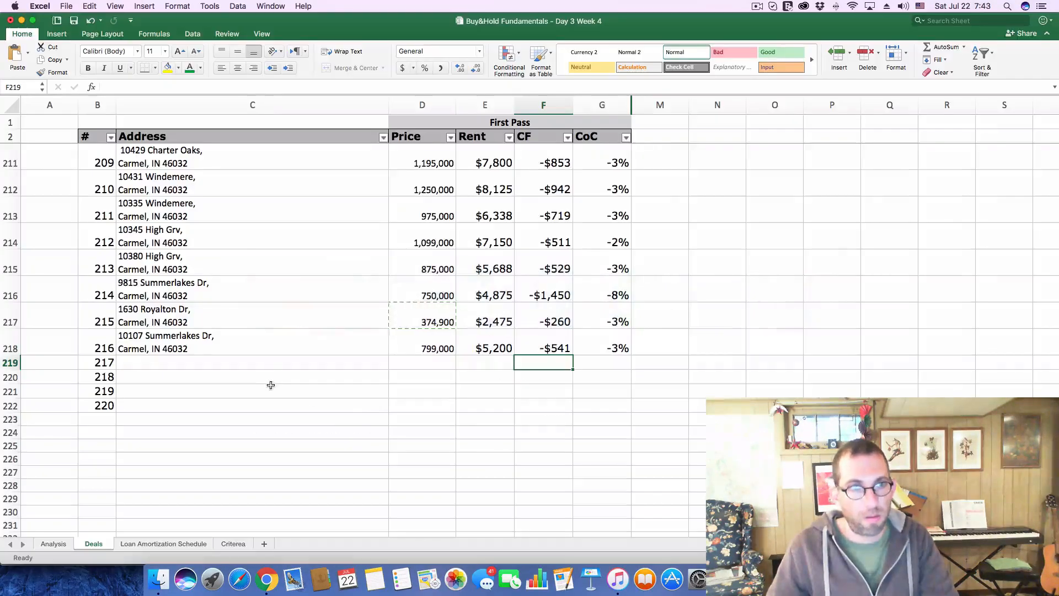
left_click(264, 368)
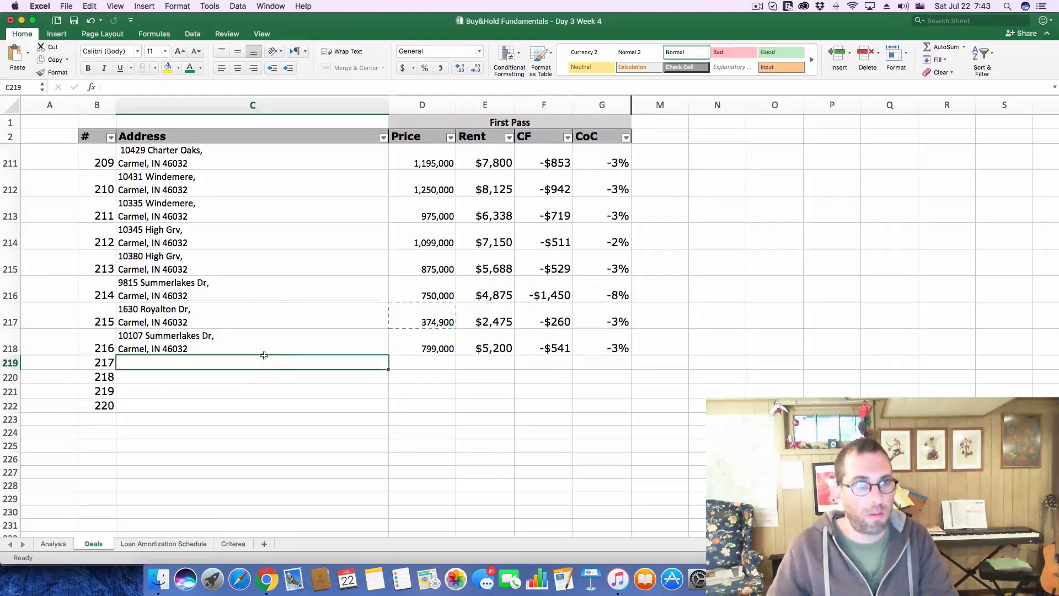
left_click(210, 90)
key("super+v")
key("Return")
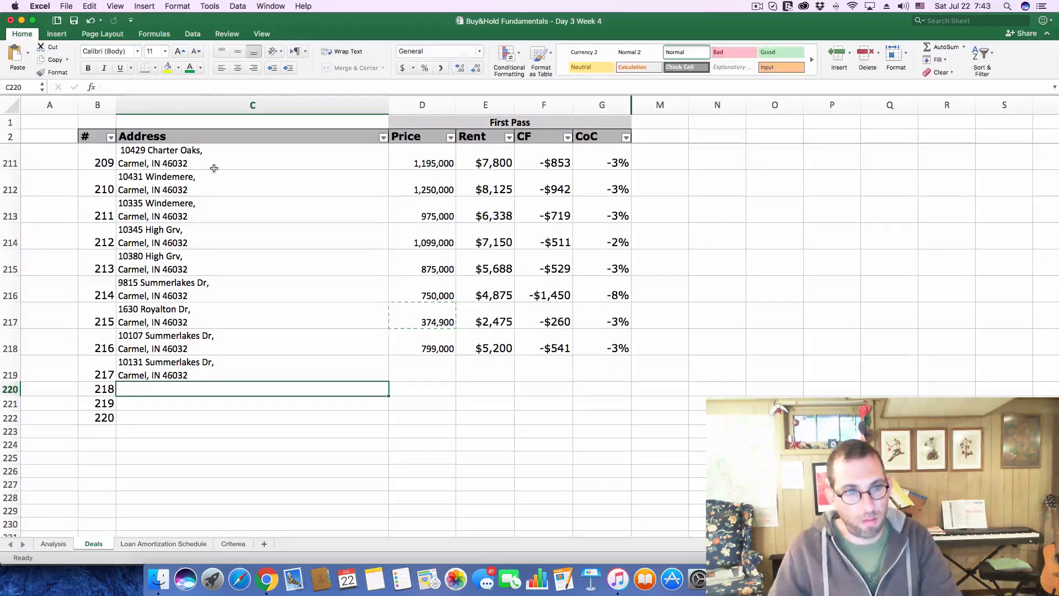
Transfer the listing price 774,000 from Chrome into deal 217's Price cell in Excel
key("super+Tab")
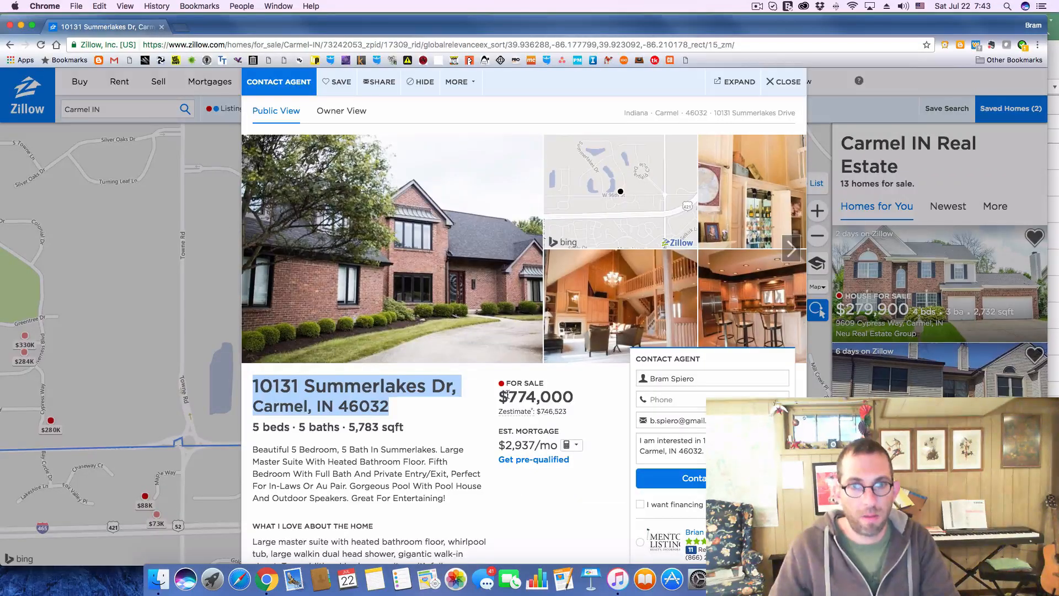
left_click_drag(506, 393, 579, 394)
key("super+Tab")
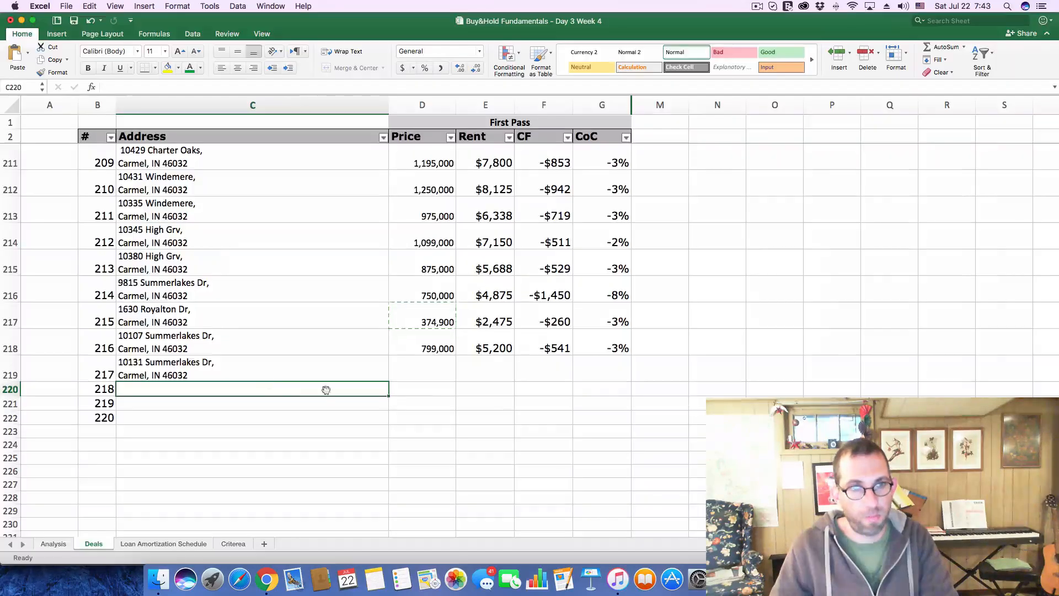
left_click(426, 358)
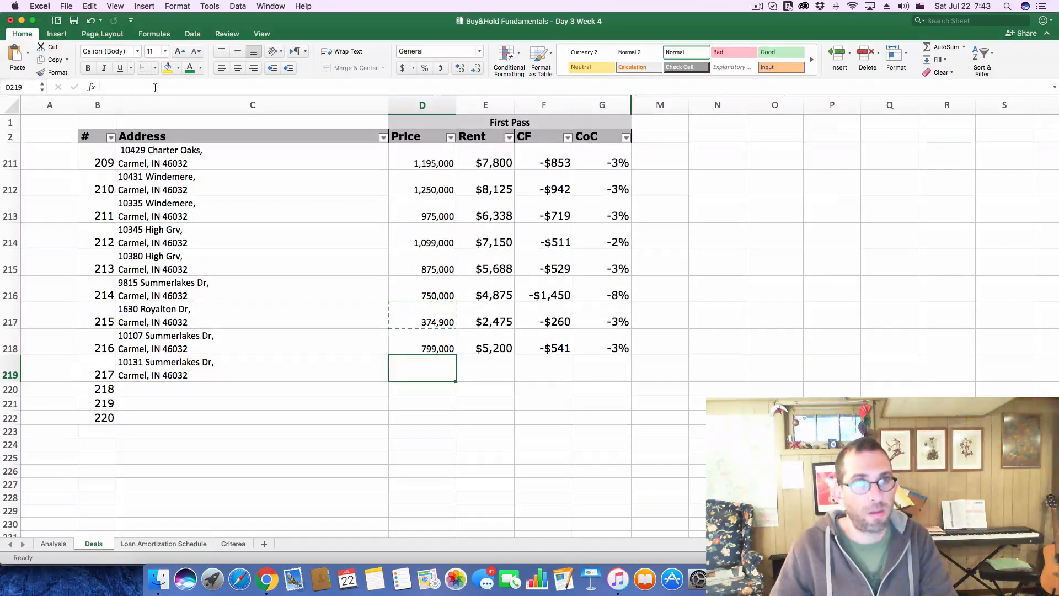
type("7740000")
key("Return")
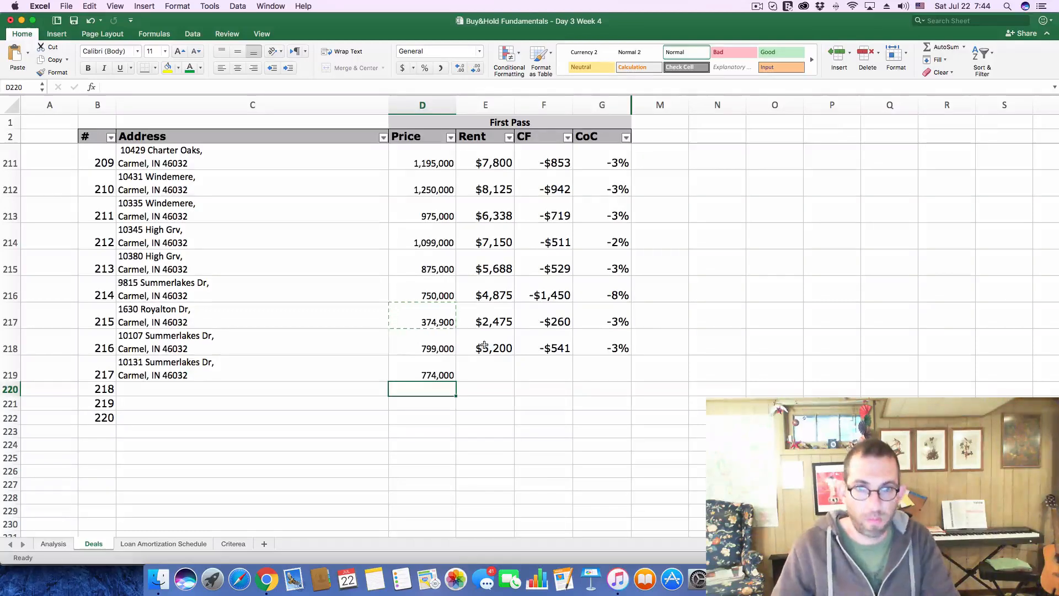
Enter a rent of 5,038 for deal 217 on the Deals sheet
left_click(481, 370)
type("5038")
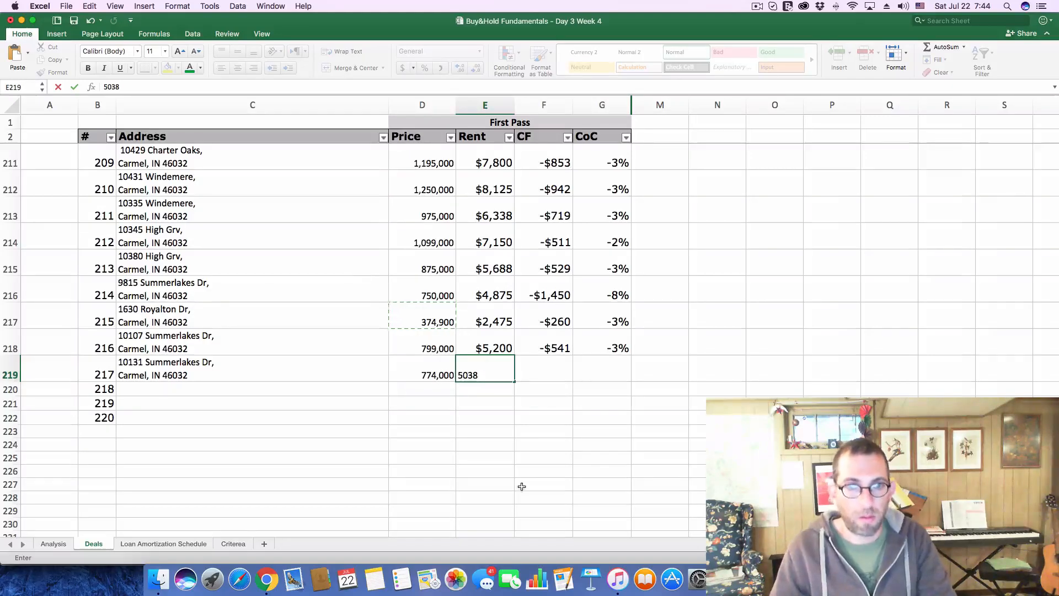
left_click(469, 423)
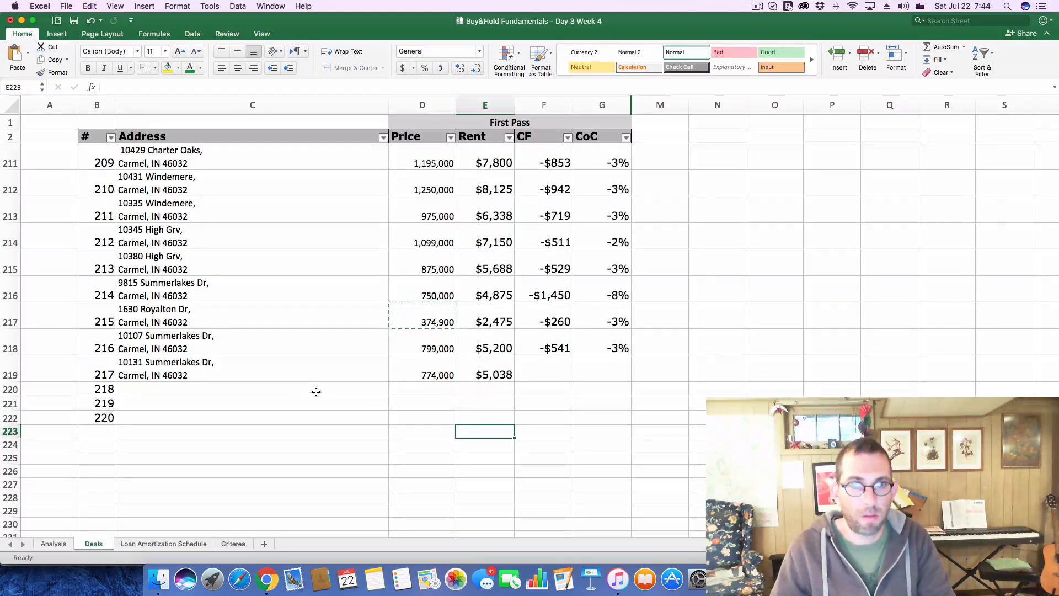
On the Analysis sheet, set the purchase price to 774,000 and the monthly gross scheduled income to 5,048
left_click(54, 544)
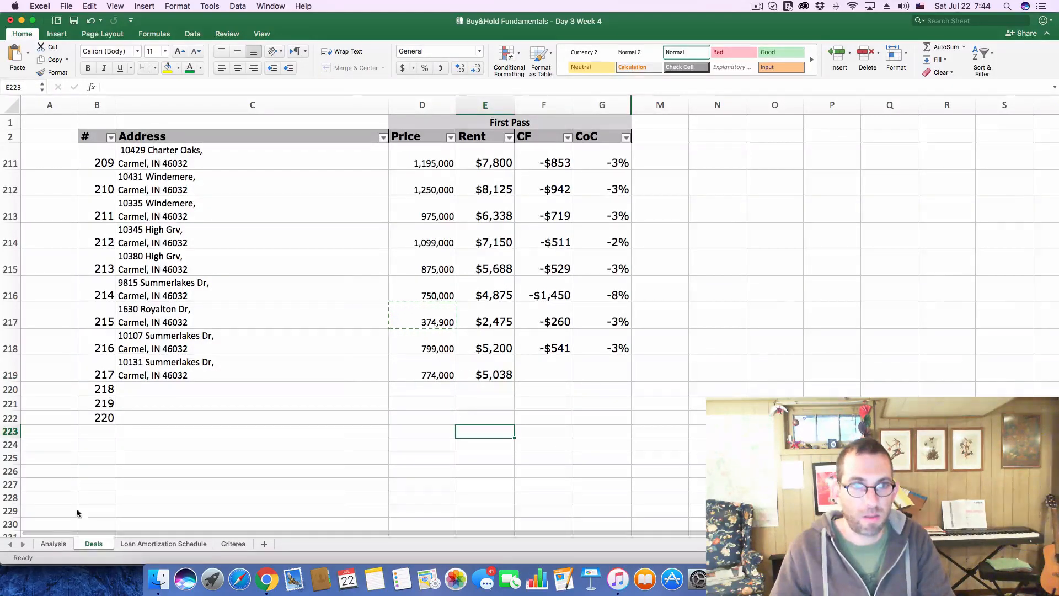
double_click(221, 149)
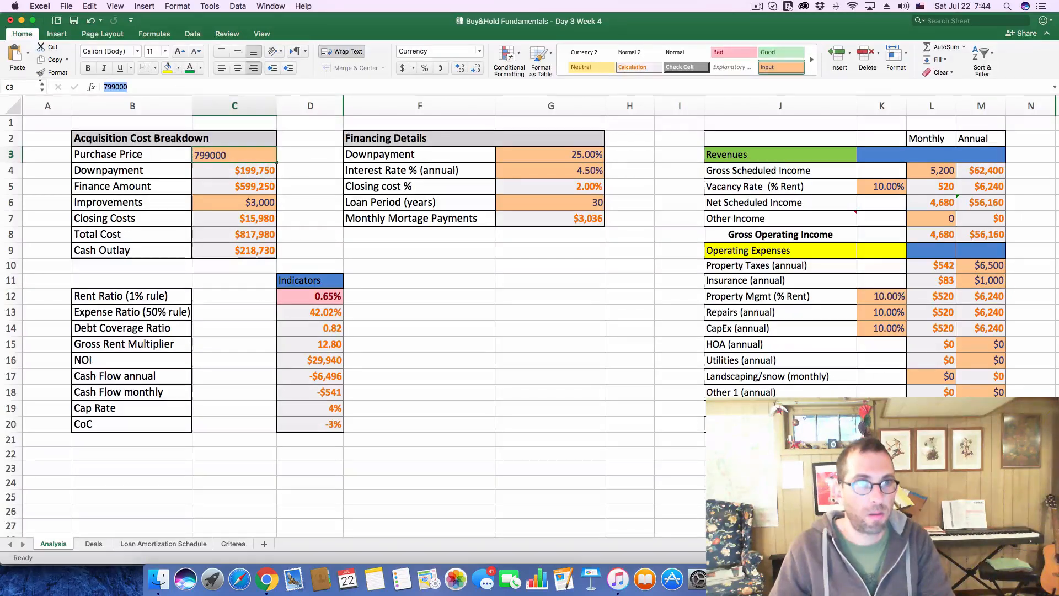
key("super+a")
type("774000")
key("Return")
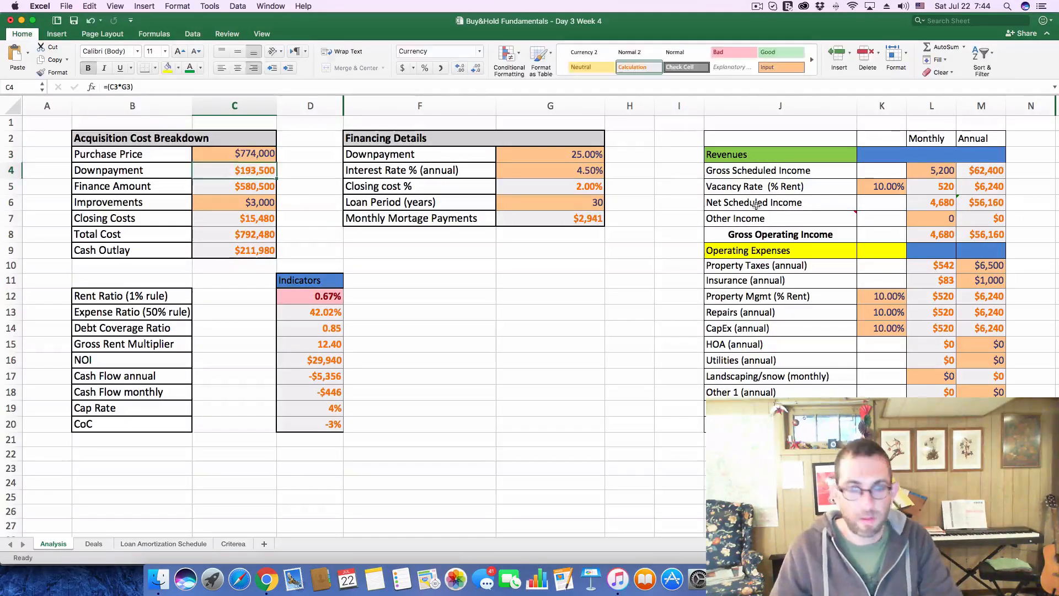
left_click(944, 171)
type("5")
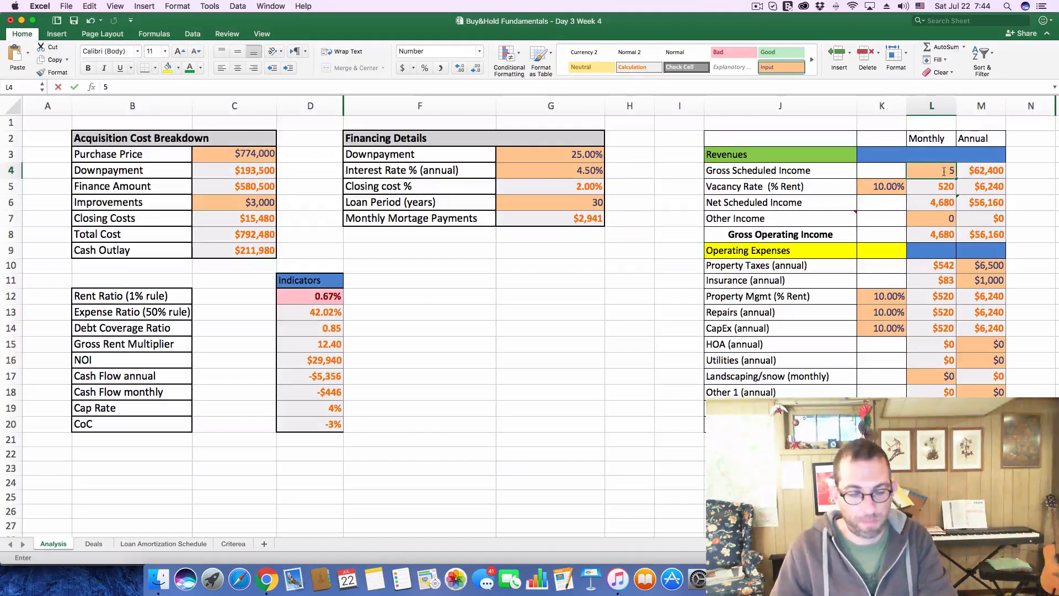
type("048")
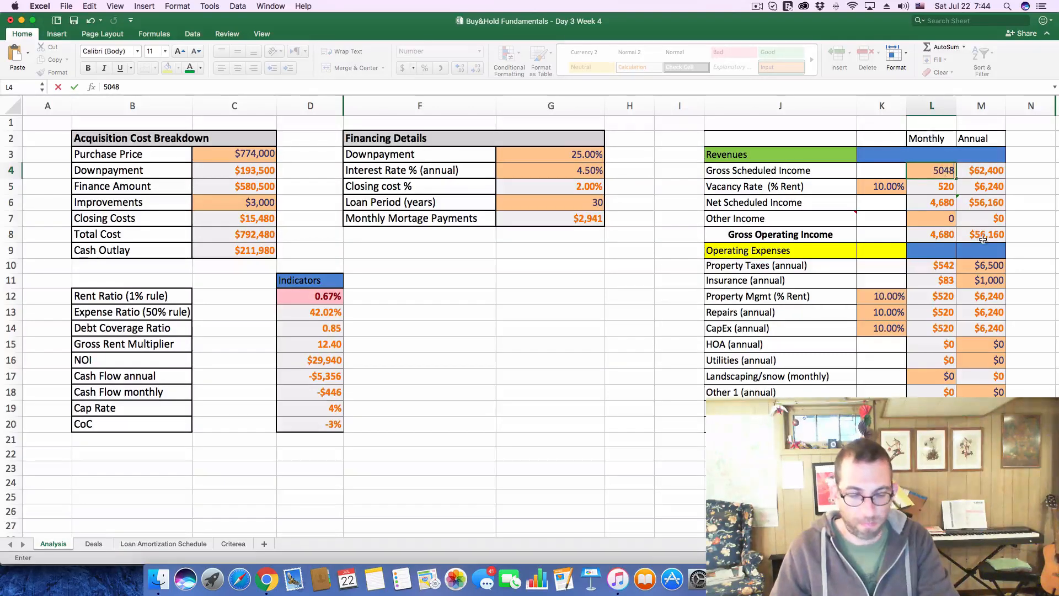
left_click(649, 308)
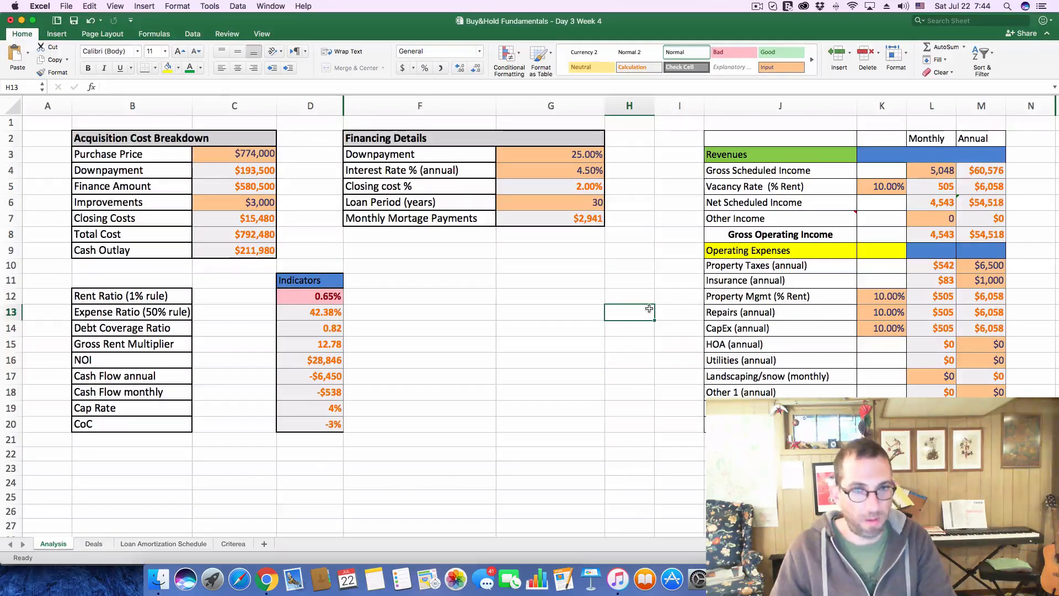
Look up the $774,000 listing's tax history in Chrome and set the annual property taxes to 6,900 on Excel's Analysis sheet
key("super+Tab")
scroll(566, 399, "down", 10)
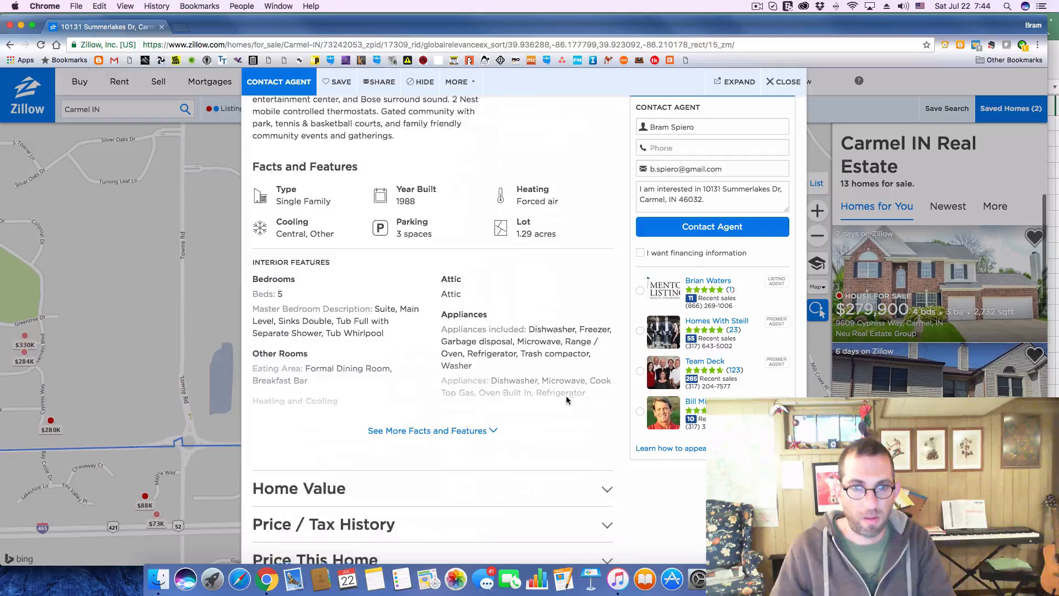
scroll(567, 399, "down", 5)
left_click(607, 332)
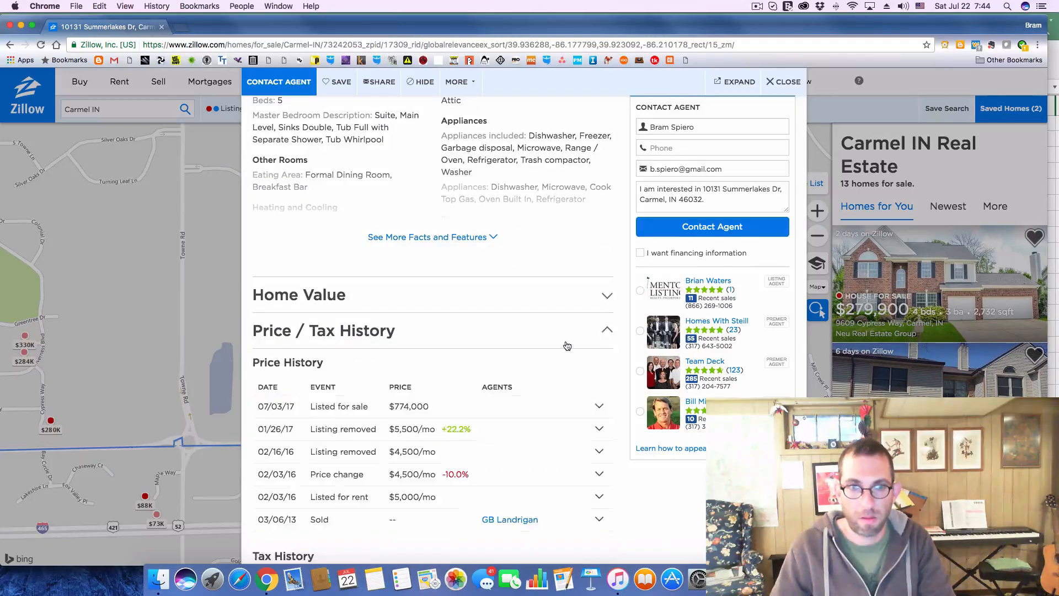
scroll(567, 346, "down", 3)
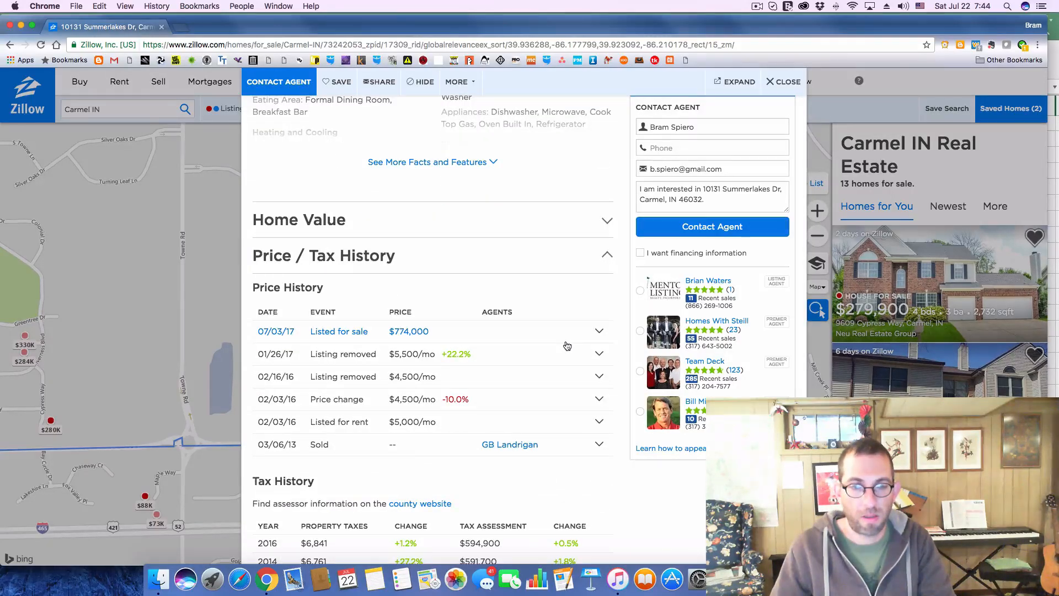
key("super+Tab")
left_click(980, 267)
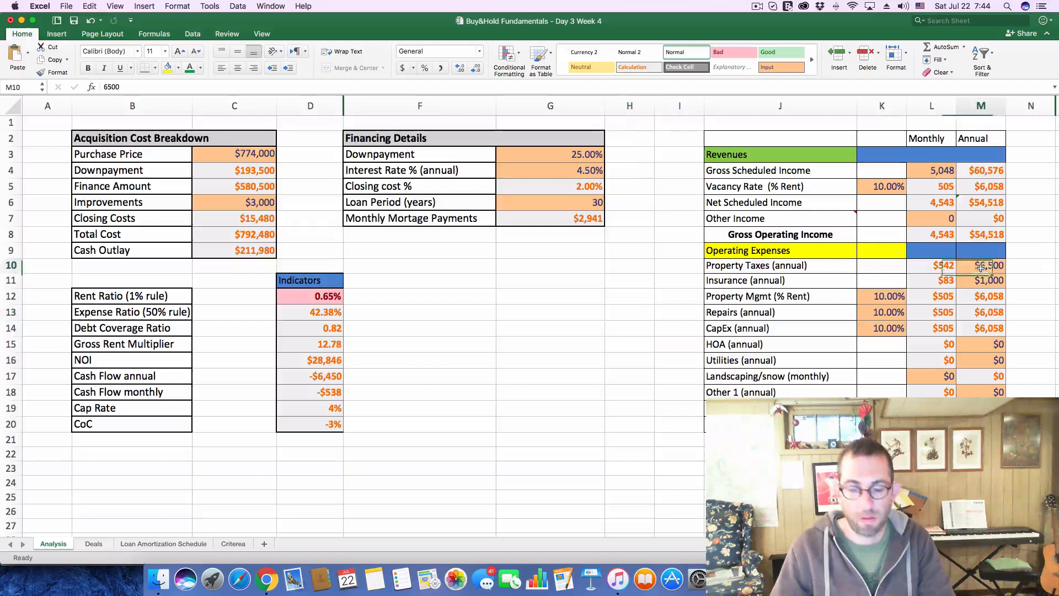
type("6900")
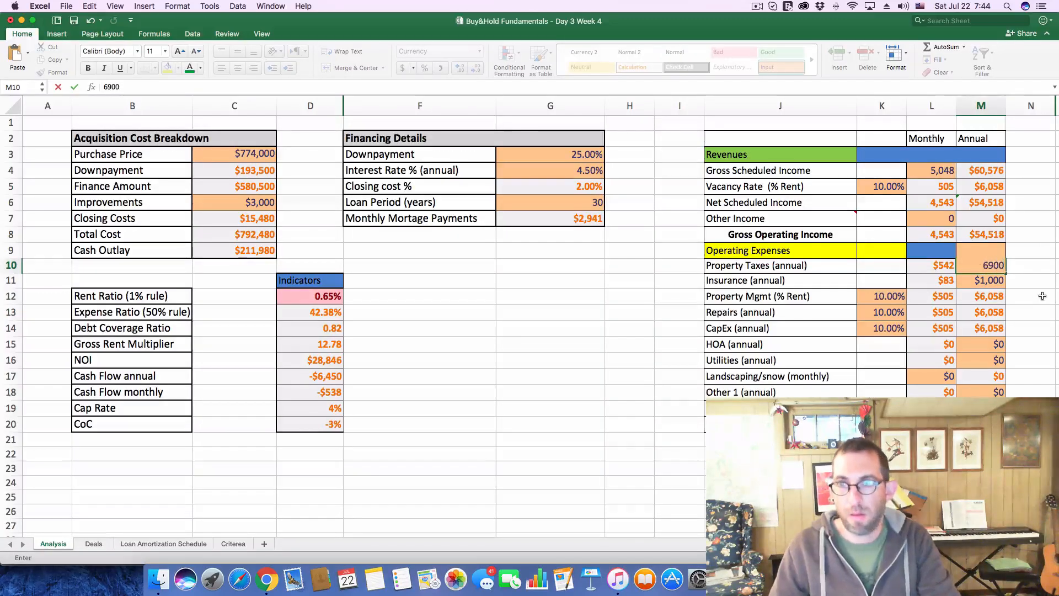
left_click(1041, 296)
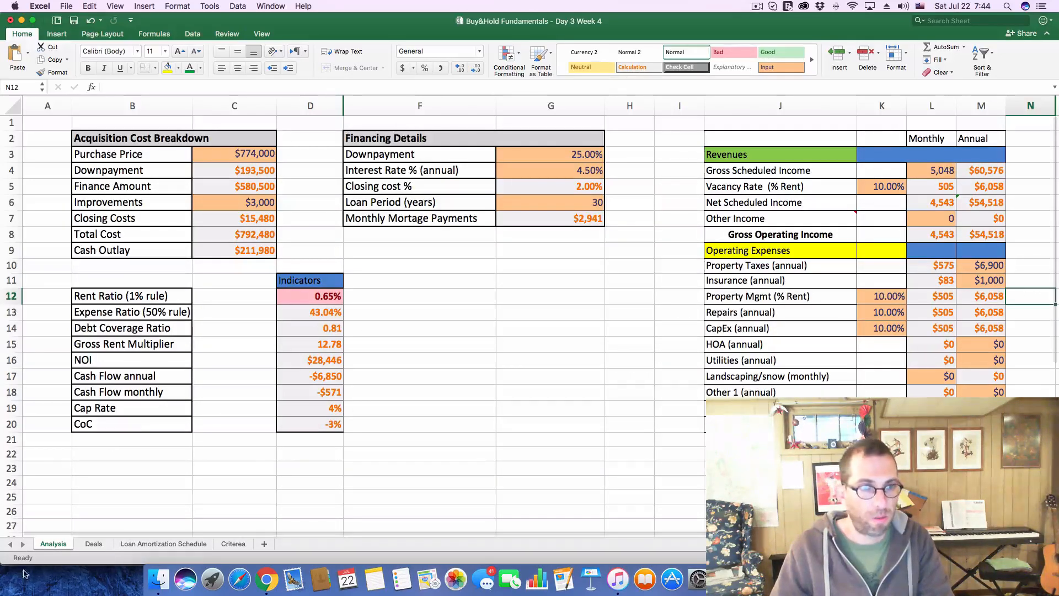
On the Deals sheet, log deal 217's monthly cash flow as -571 and its CoC as -3%
left_click(93, 545)
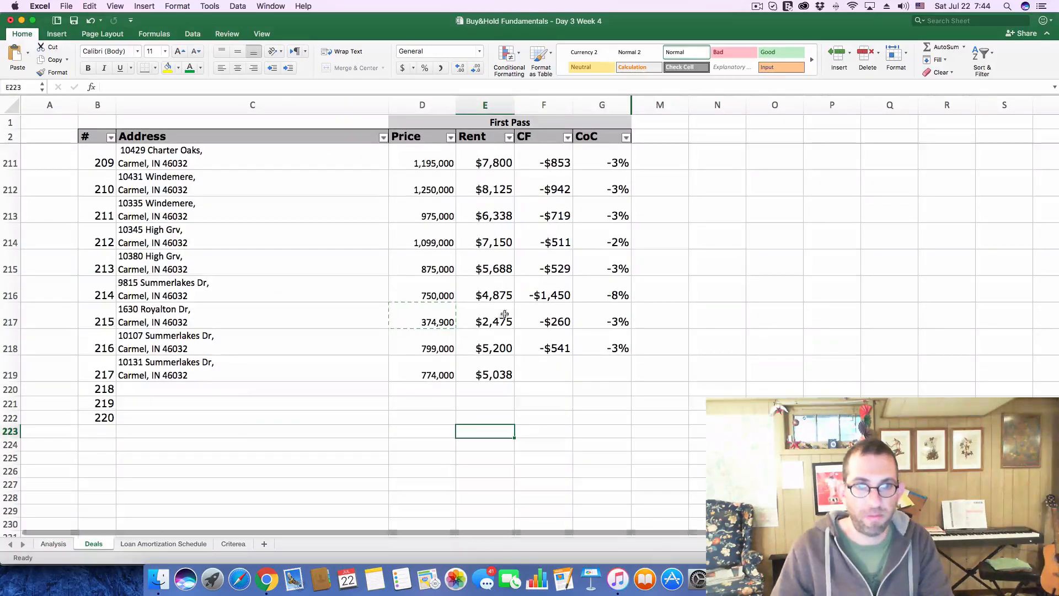
left_click(553, 362)
type("-")
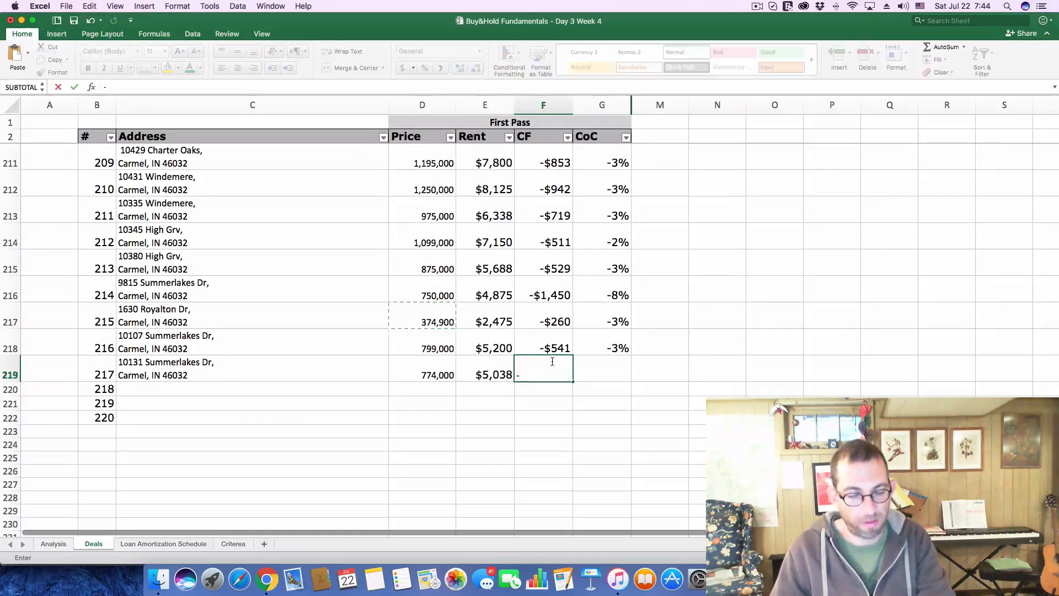
type("571")
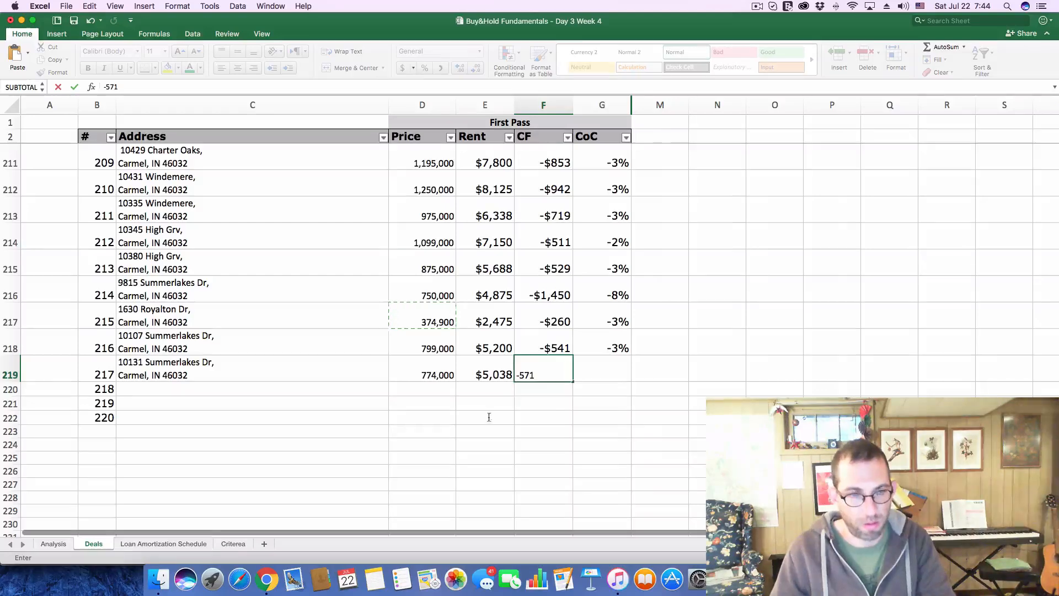
left_click(71, 544)
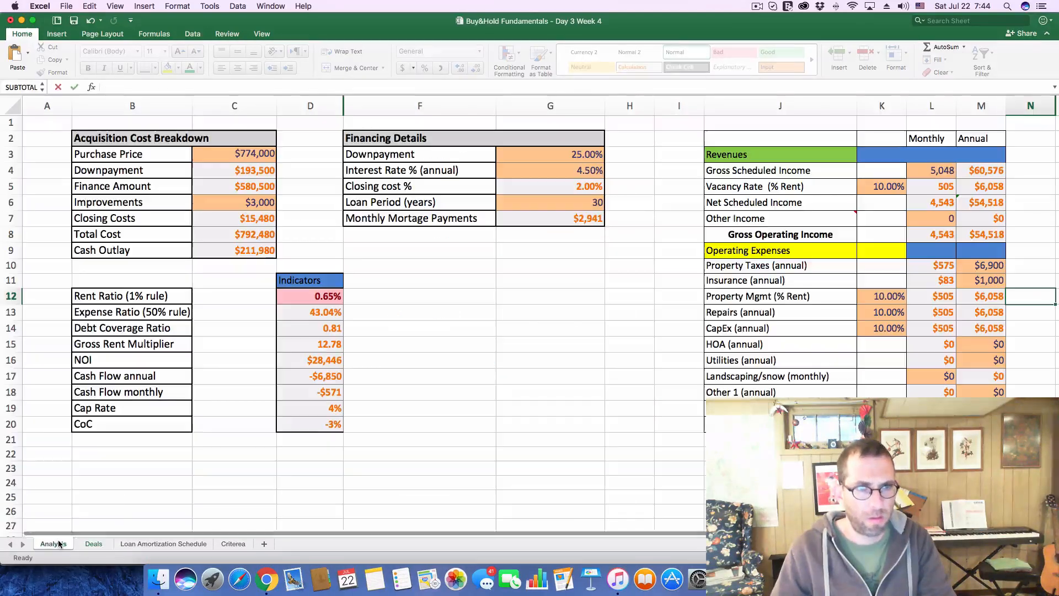
left_click(98, 544)
left_click(594, 365)
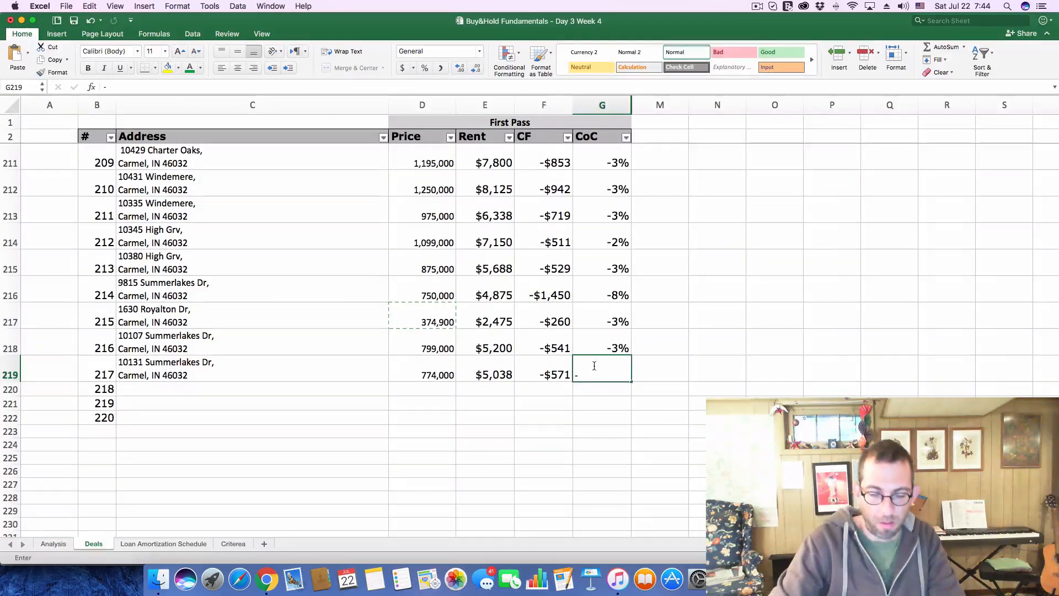
type("-.03")
key("Return")
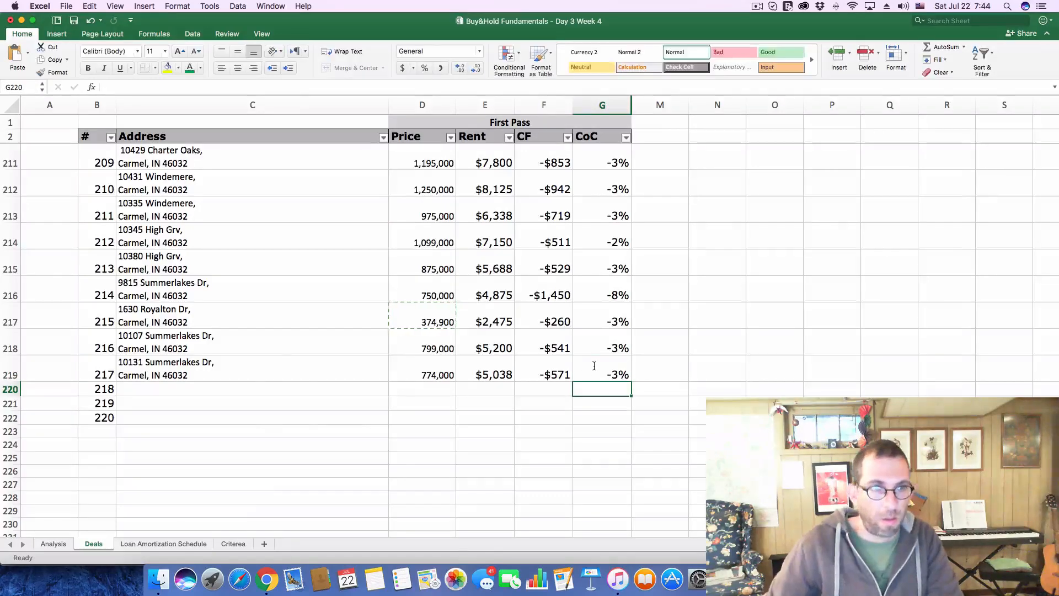
In Chrome, close the $774,000 listing and open the $345K listing farther east on the Carmel map
key("super+Tab")
left_click(793, 85)
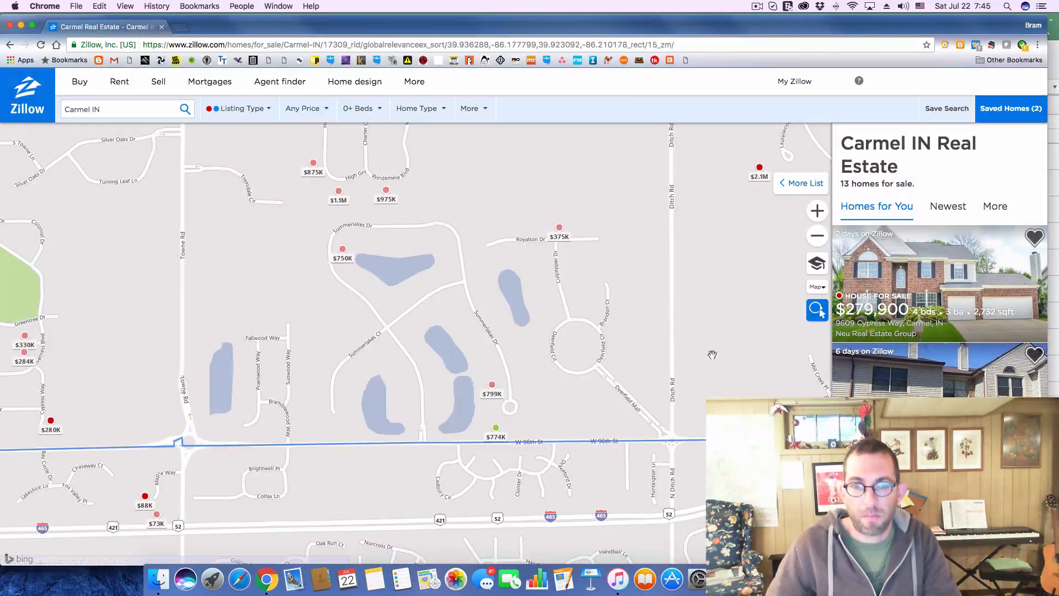
left_click_drag(733, 346, 457, 465)
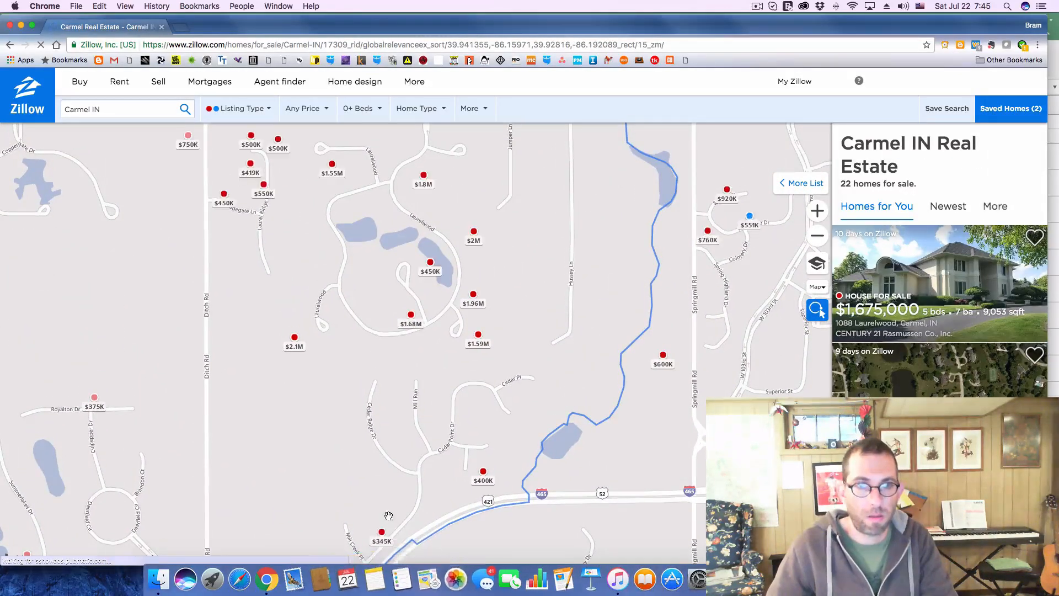
left_click(383, 521)
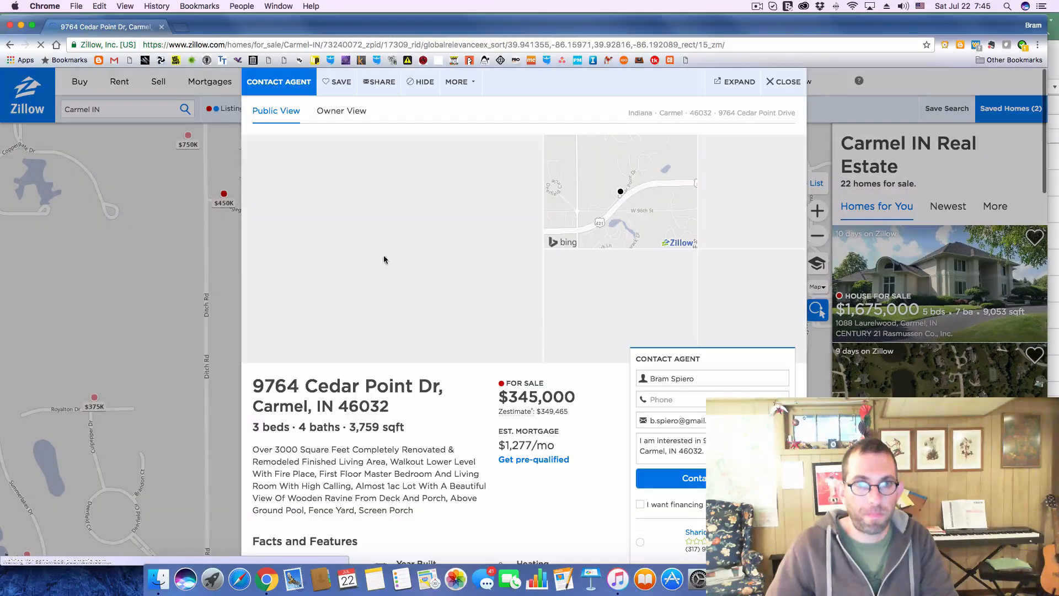
Copy the $345,000 listing's full address into deal 218's Address cell in Excel
left_click_drag(252, 386, 396, 403)
key("super+c")
key("super+Tab")
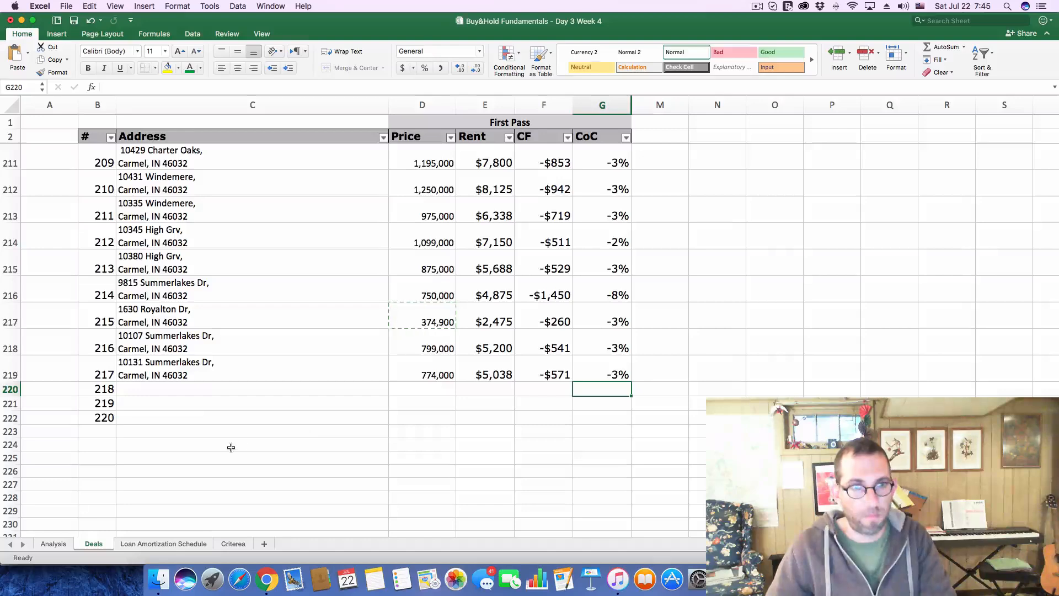
left_click(207, 388)
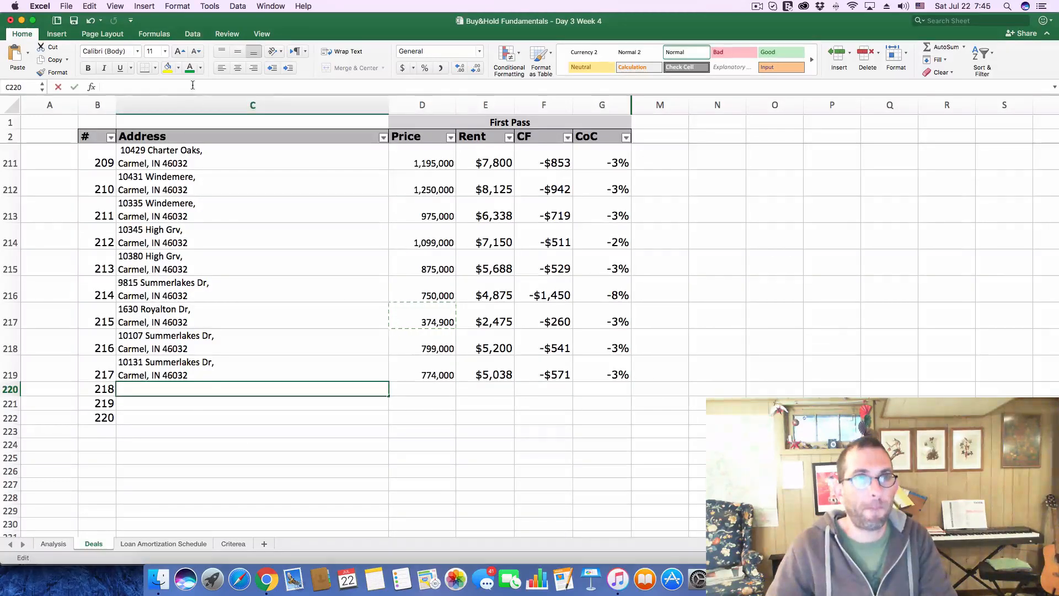
key("super+v")
key("Return")
Transfer the listing price 345,000 from Chrome into deal 218's Price cell in Excel
key("super+Tab")
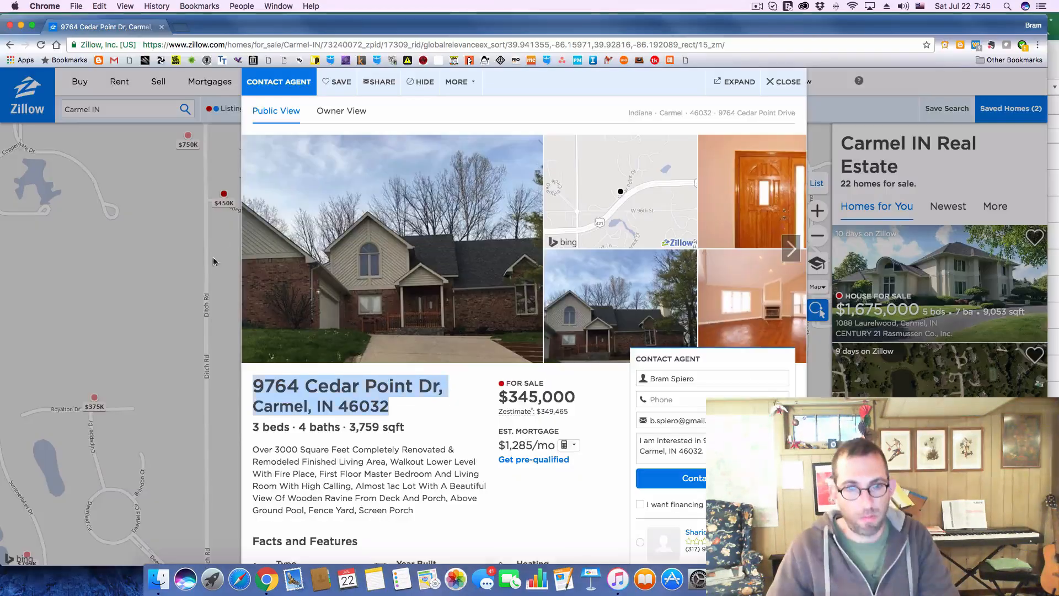
left_click_drag(513, 392, 578, 396)
key("super+c")
left_click(521, 392)
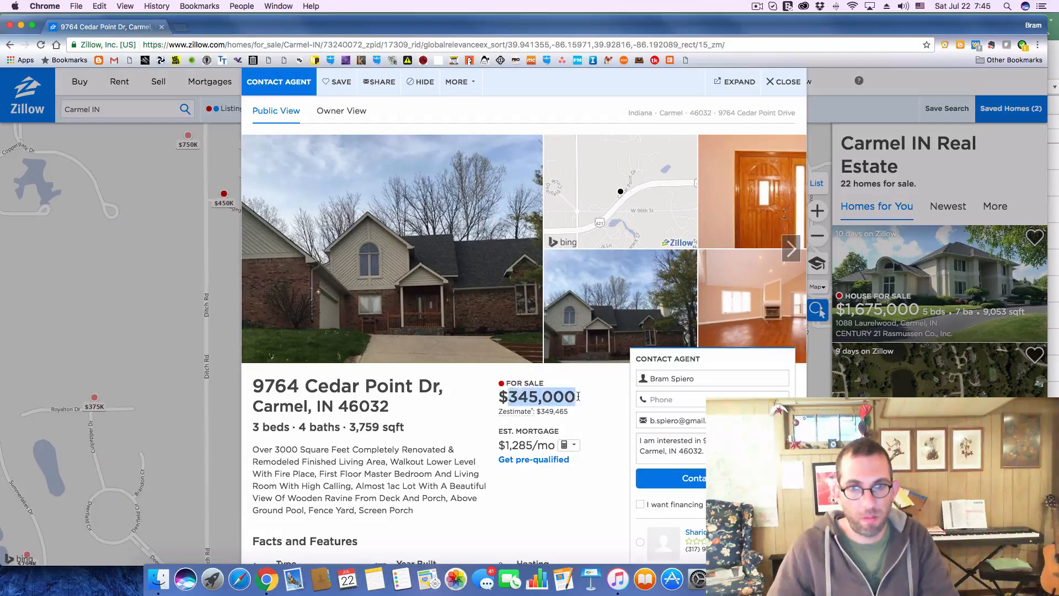
key("super+Tab")
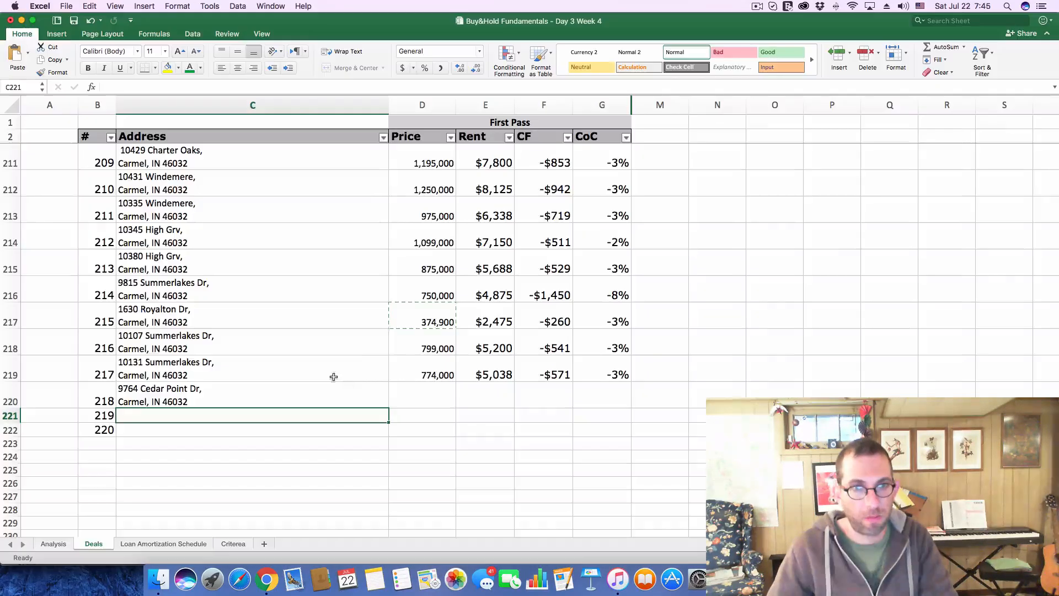
left_click(444, 402)
key("super+v")
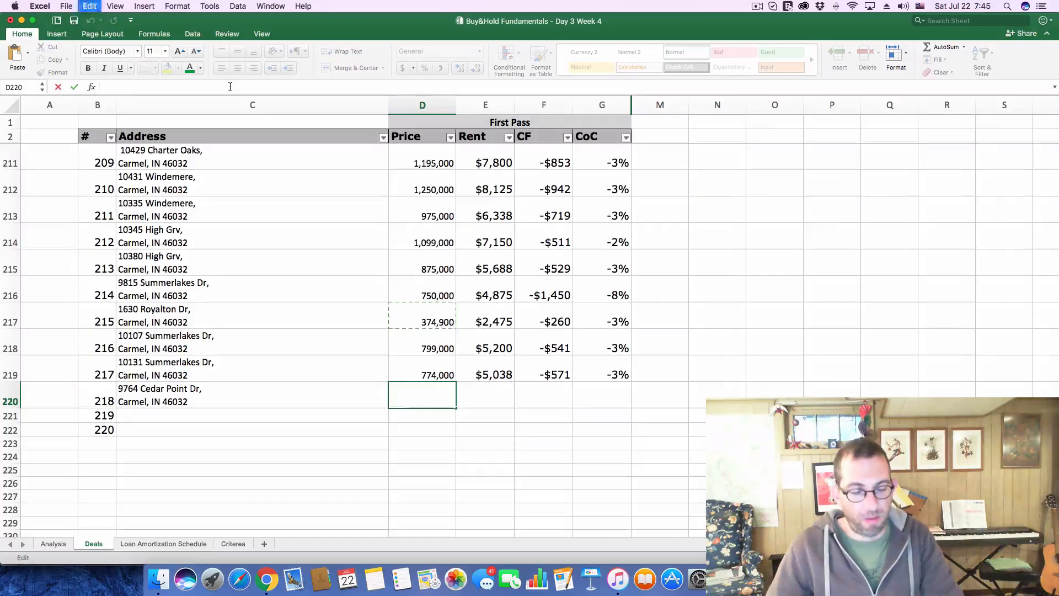
key("Return")
key("super+Tab")
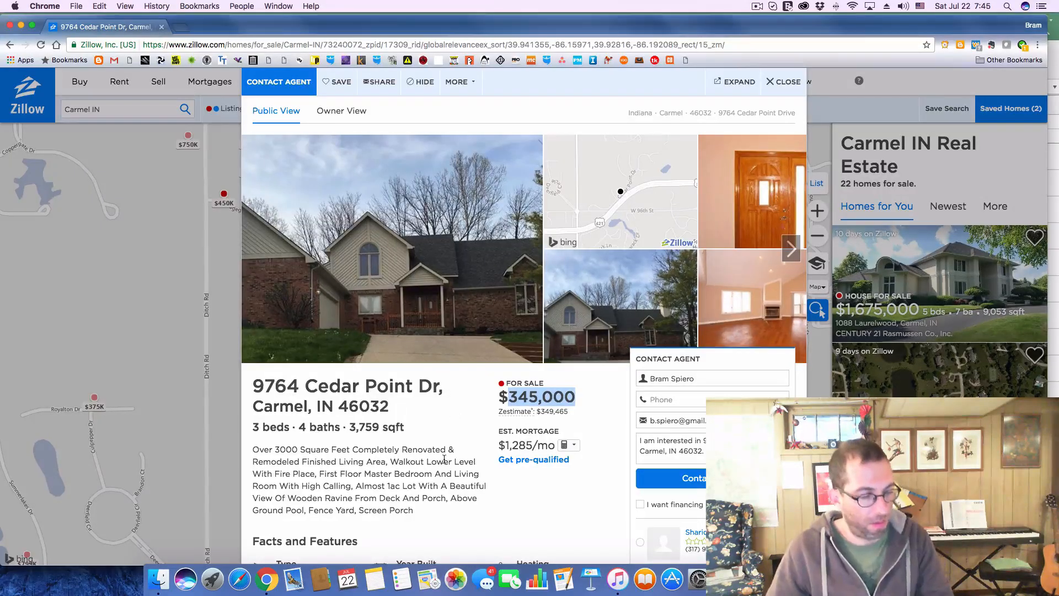
key("super+Tab")
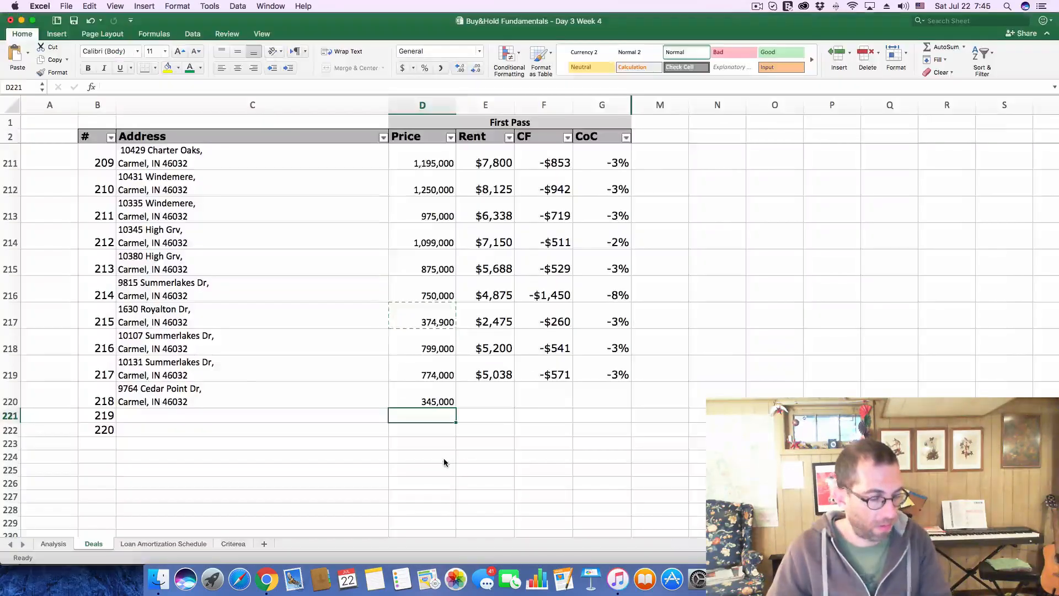
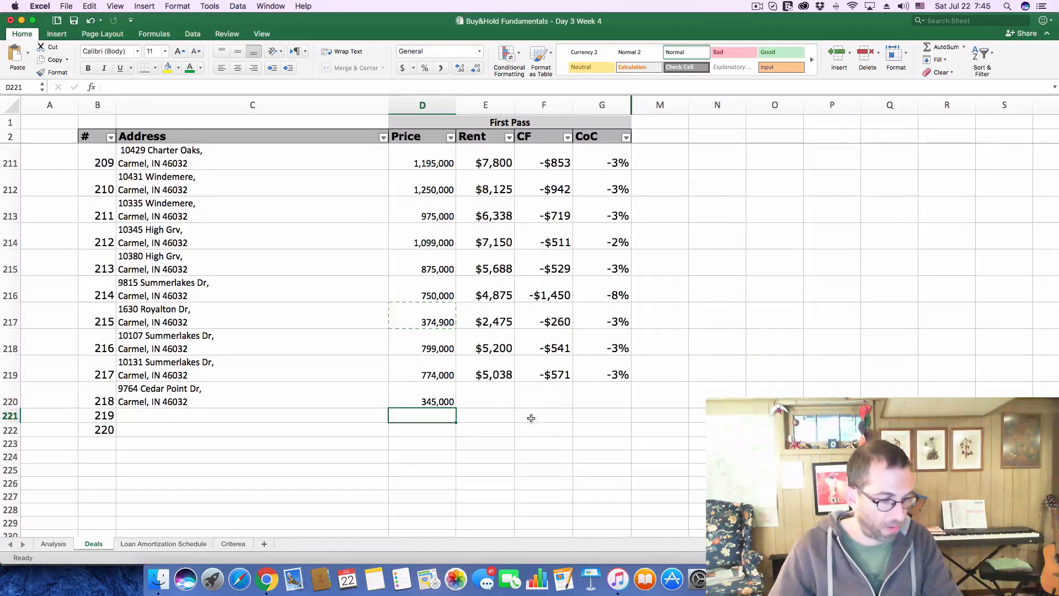
Log deal 218's rent as 2243 on the Deals sheet
left_click(493, 403)
type("22")
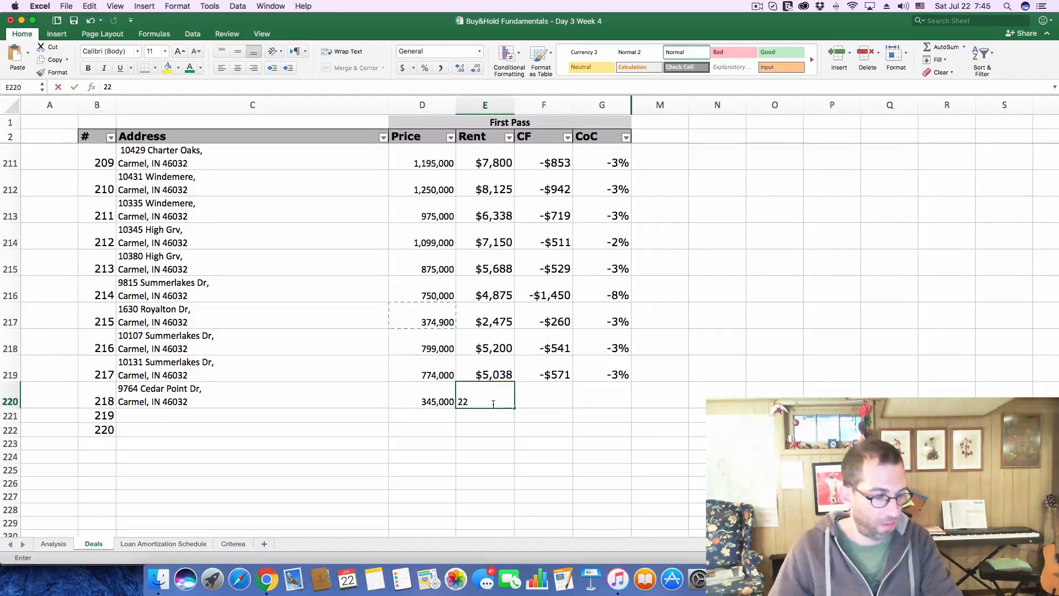
type("43")
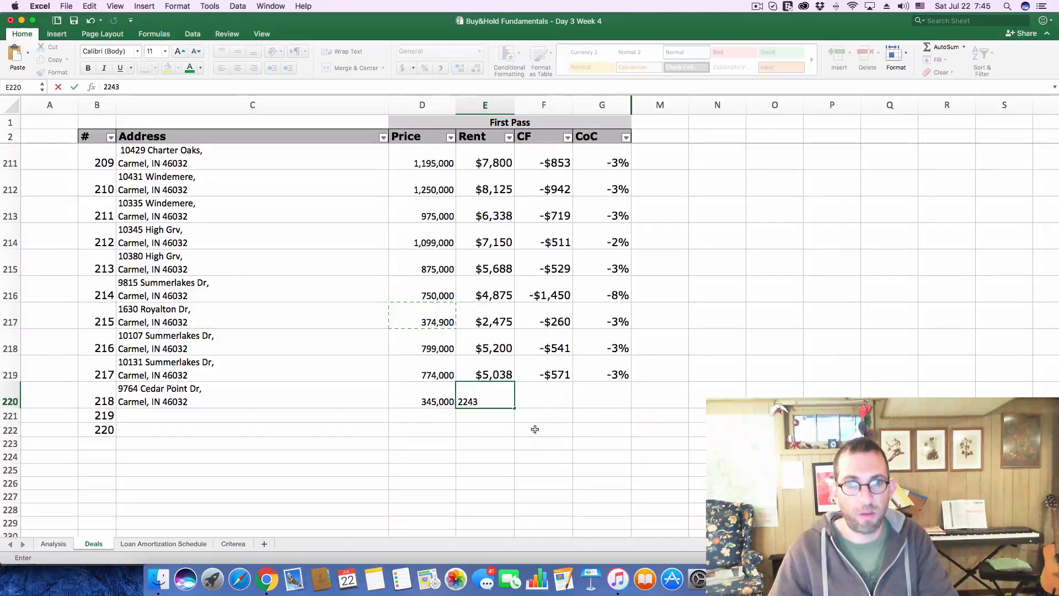
left_click(535, 429)
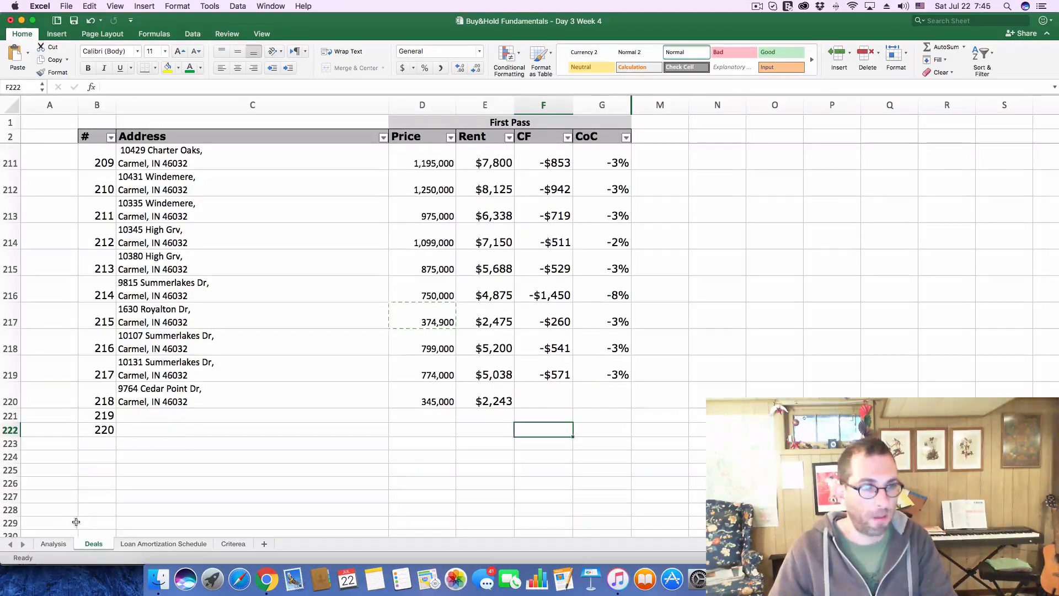
On the Analysis sheet, set the Purchase Price to 345,000 and the monthly Gross Scheduled Income to 2243
left_click(53, 544)
left_click(234, 155)
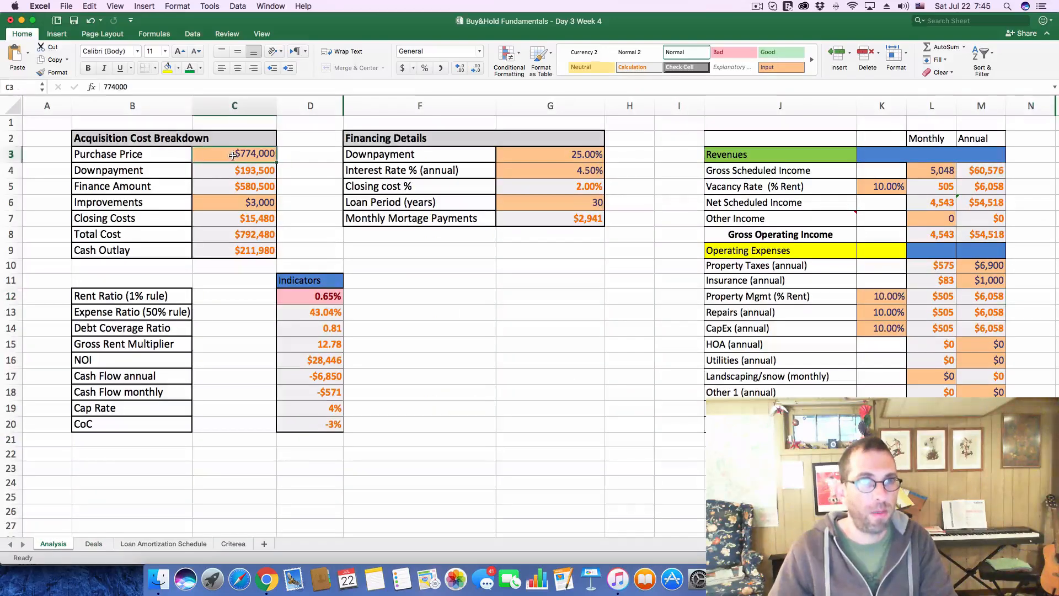
left_click_drag(153, 86, 11, 87)
type("345000")
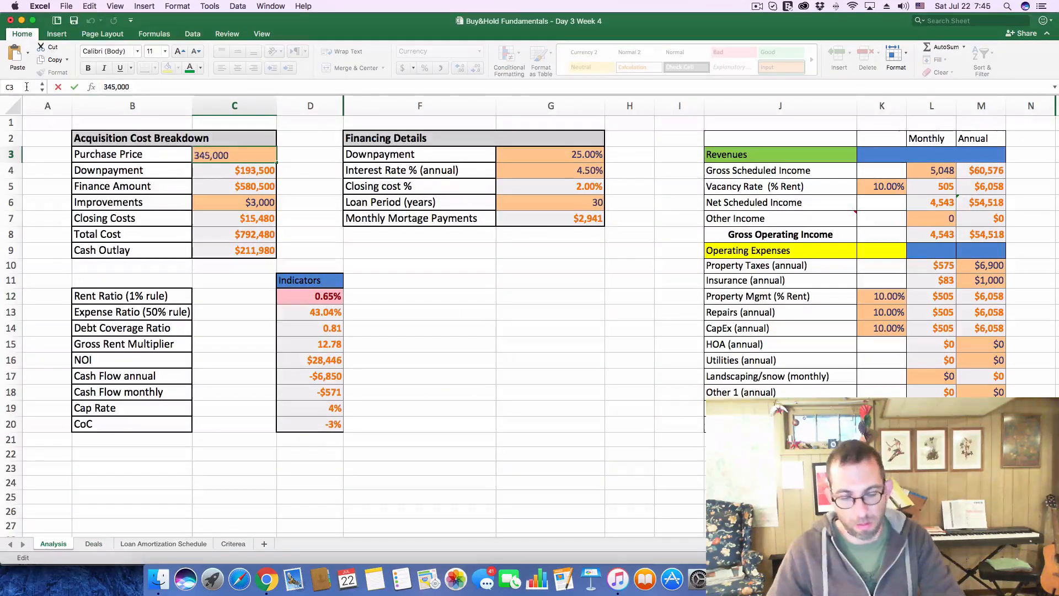
key("Return")
left_click(941, 173)
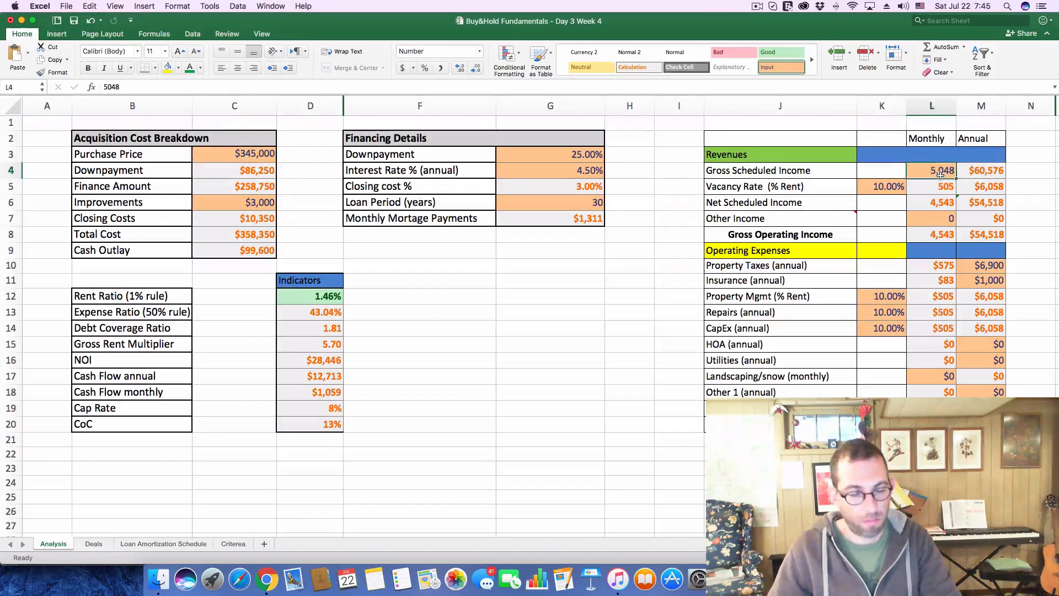
type("2243")
left_click(491, 313)
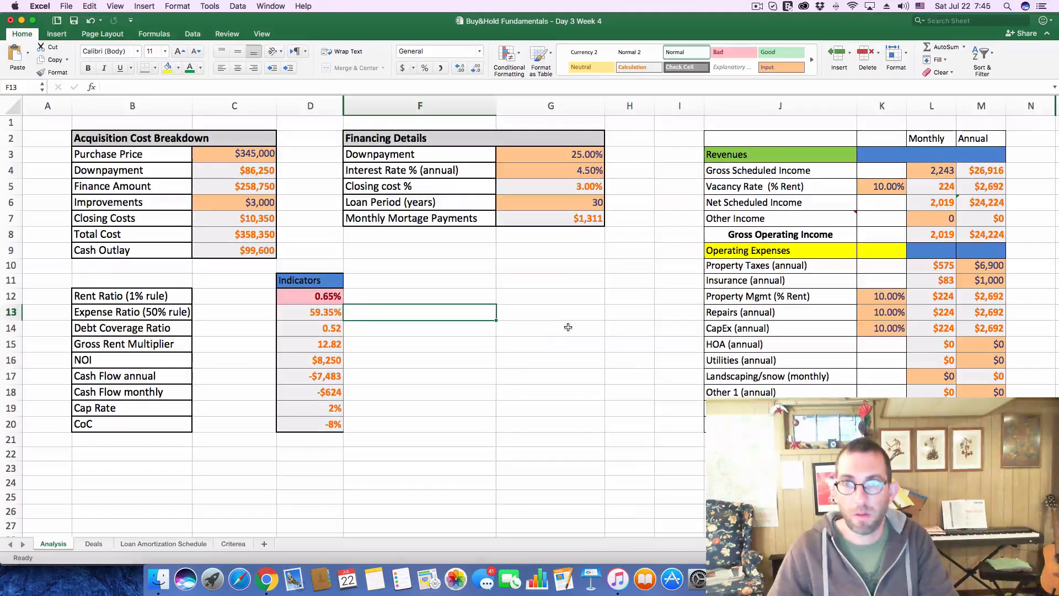
In Chrome, expand the $345,000 listing's price and tax history and look up its most recent annual property taxes
key("super+Tab")
scroll(498, 406, "down", 10)
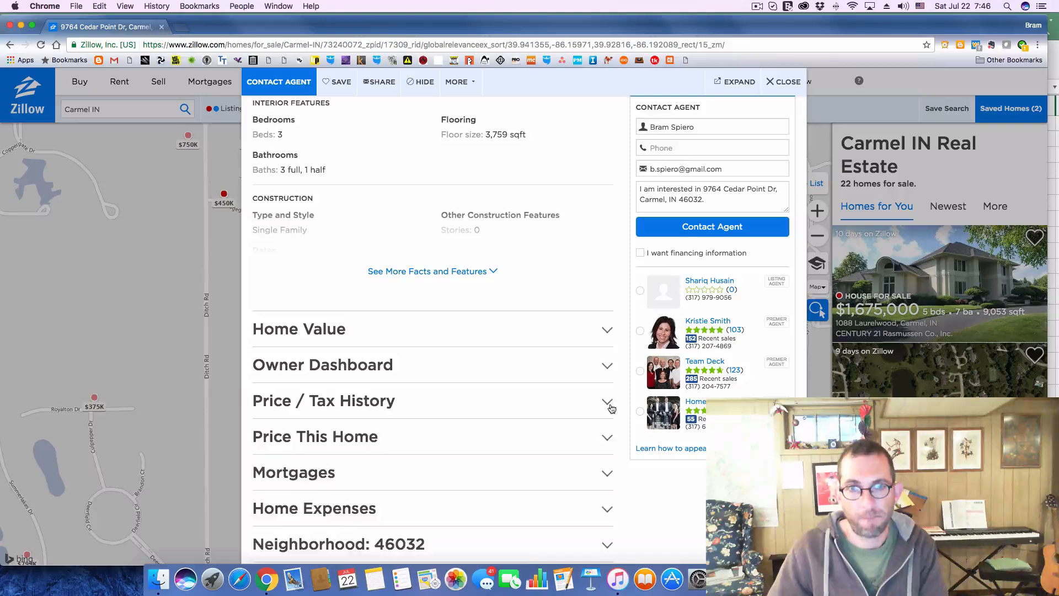
left_click(609, 405)
scroll(539, 394, "down", 6)
scroll(540, 393, "up", 4)
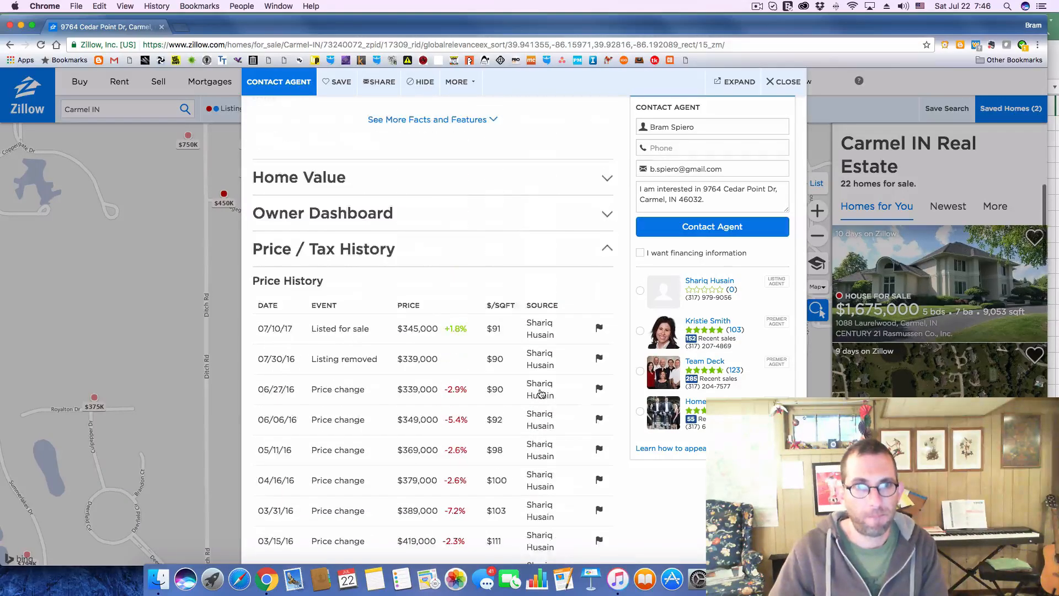
scroll(540, 393, "down", 15)
scroll(541, 394, "up", 3)
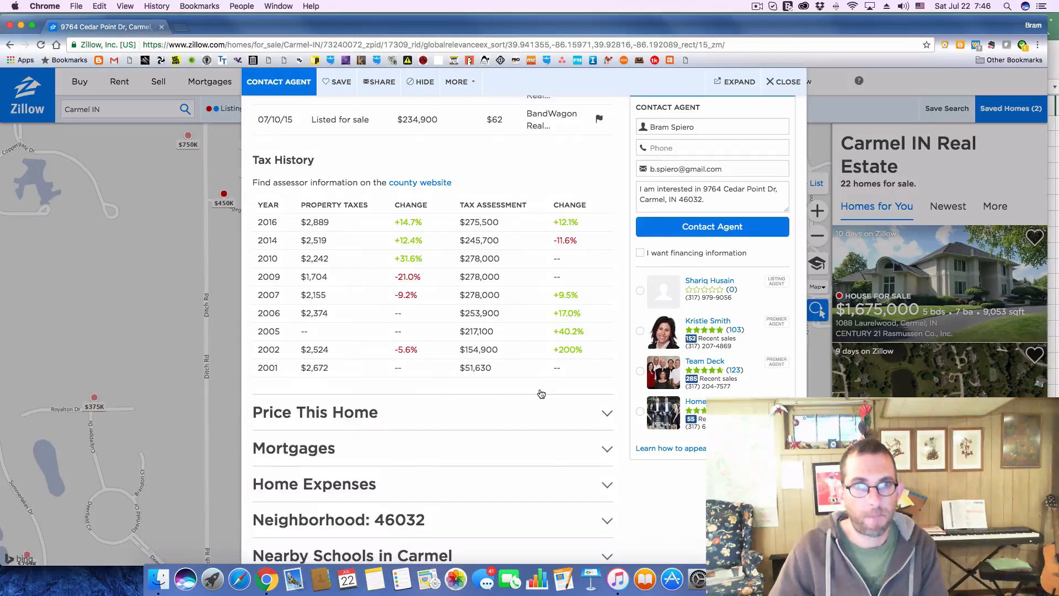
Back in Excel, set the annual Property Taxes on the Analysis sheet to 2900
key("super+Tab")
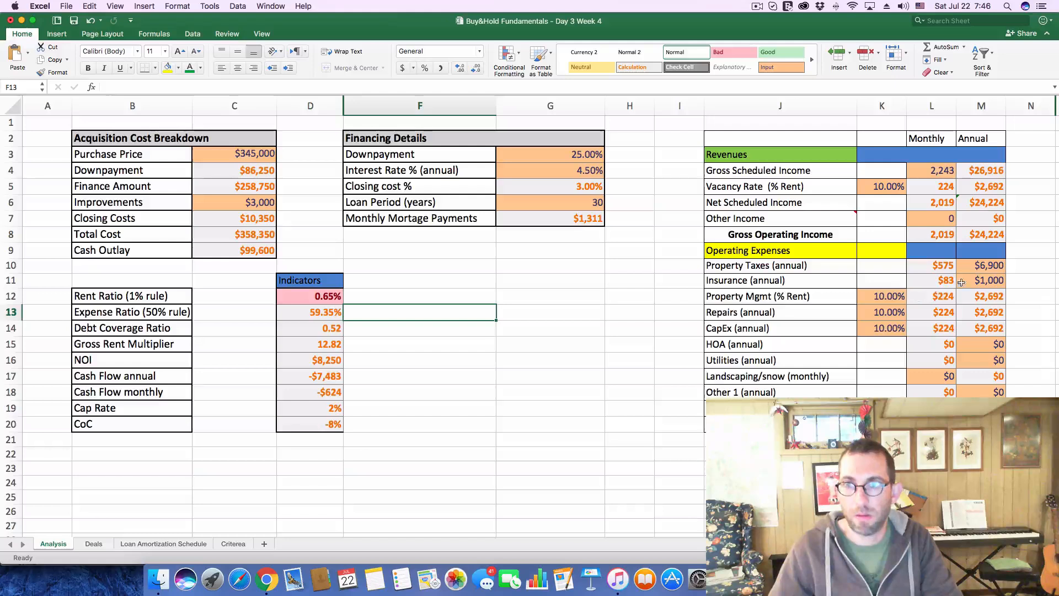
left_click(979, 267)
type("2900")
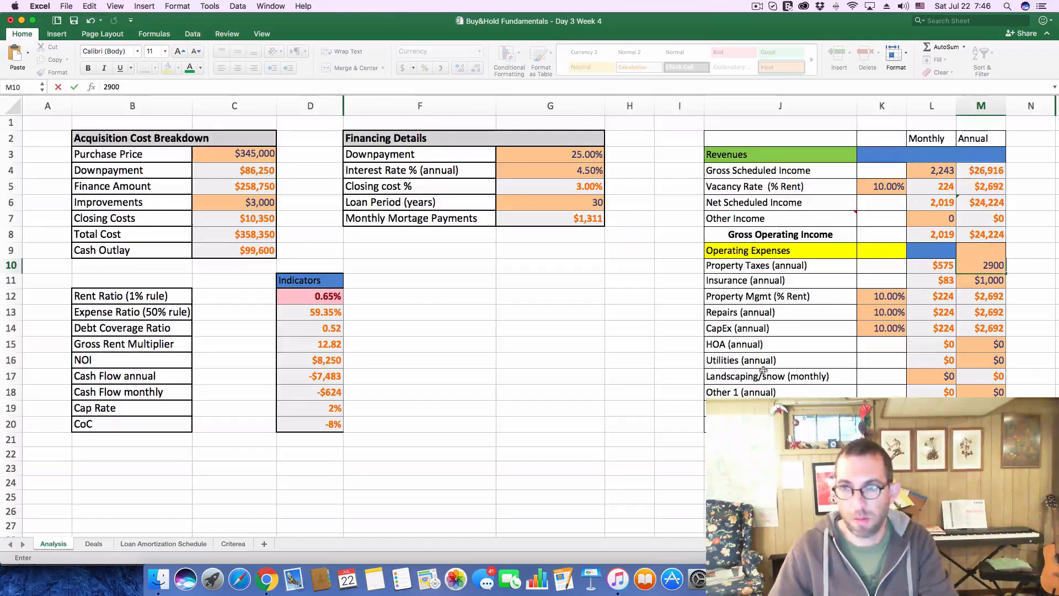
left_click(473, 298)
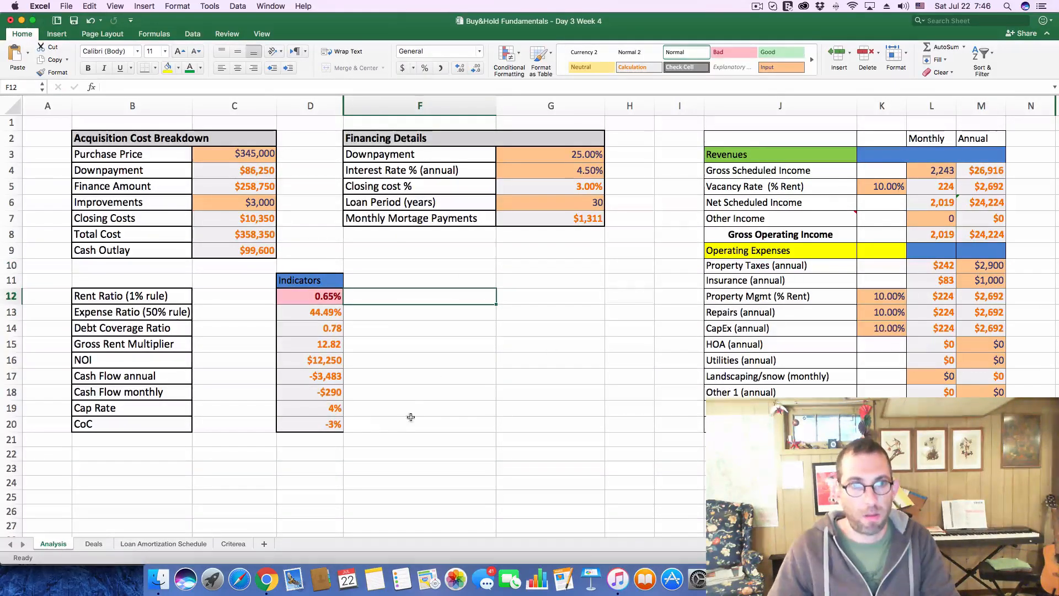
On the Deals sheet, log deal 218's monthly cash flow as -290 and its CoC as -3%
left_click(97, 546)
left_click(550, 397)
type("-")
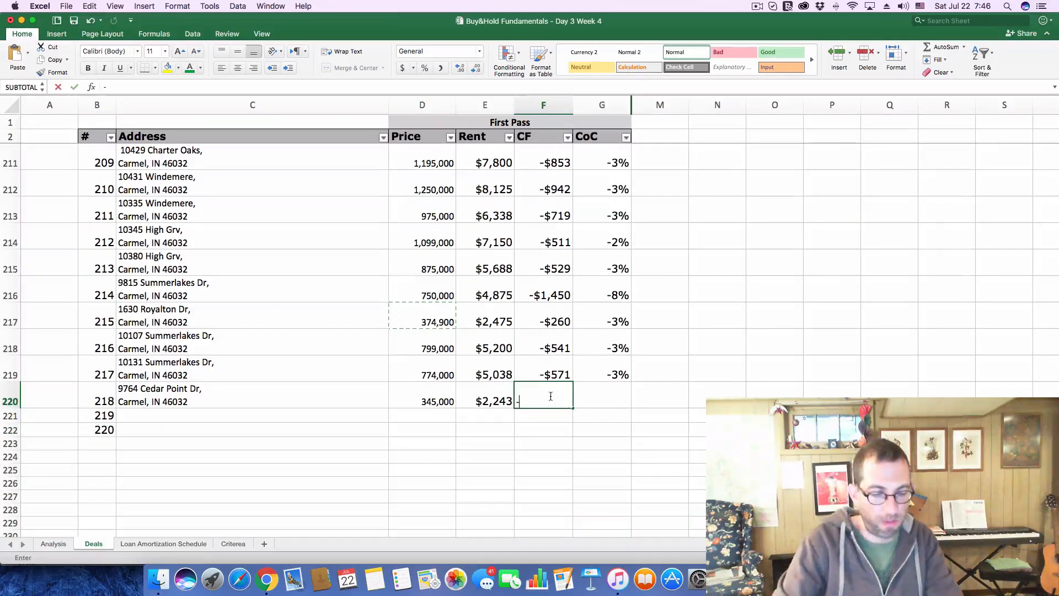
type("$290")
key("Tab")
type("-.0")
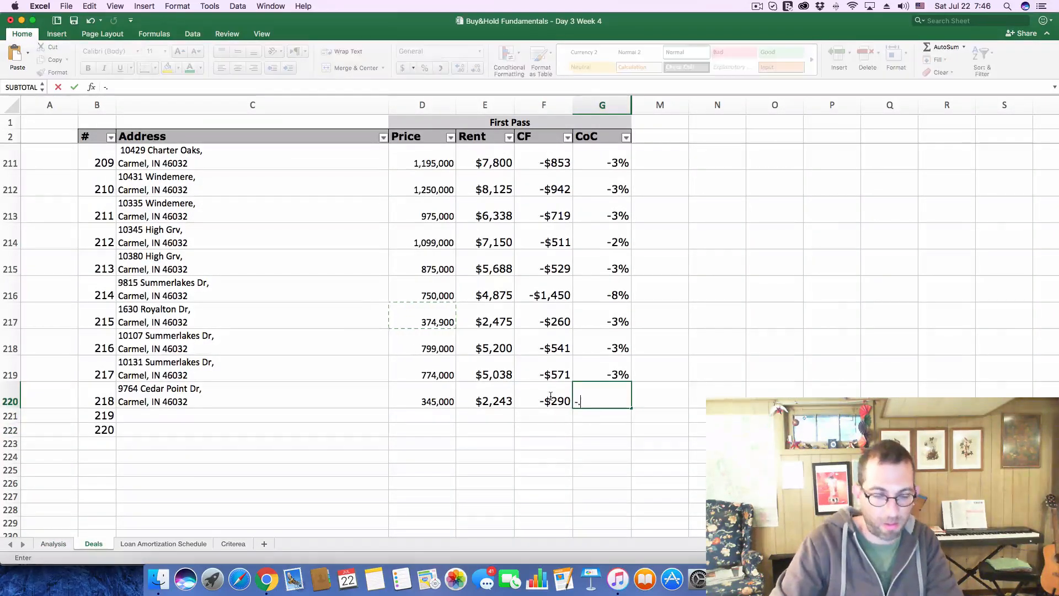
key("Escape")
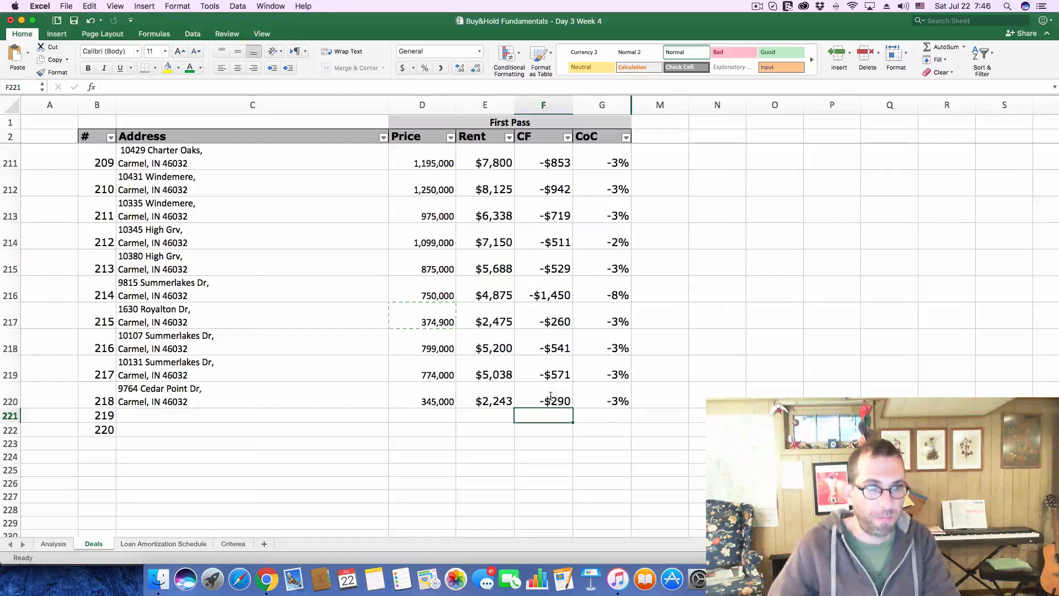
In Chrome, close the $345,000 listing and open the $400K listing near Cedar Point Dr on the Carmel map
key("super+Tab")
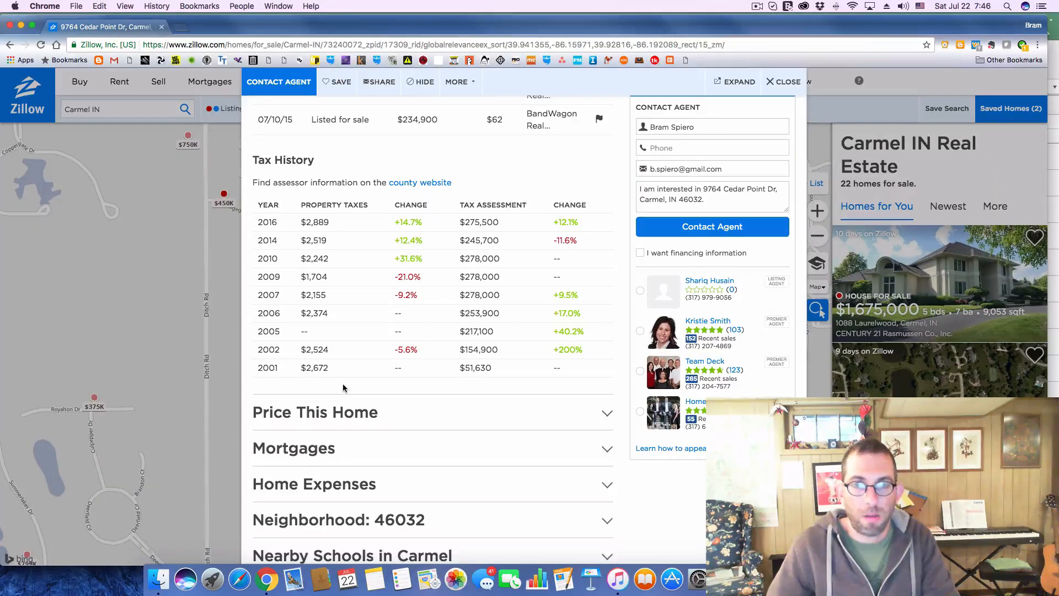
left_click(779, 82)
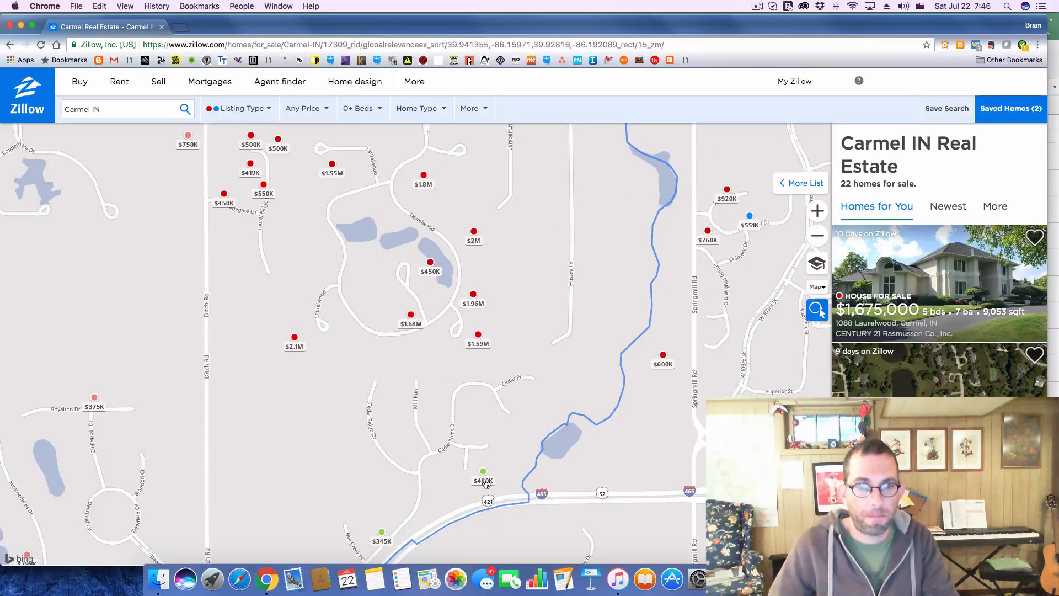
left_click(484, 480)
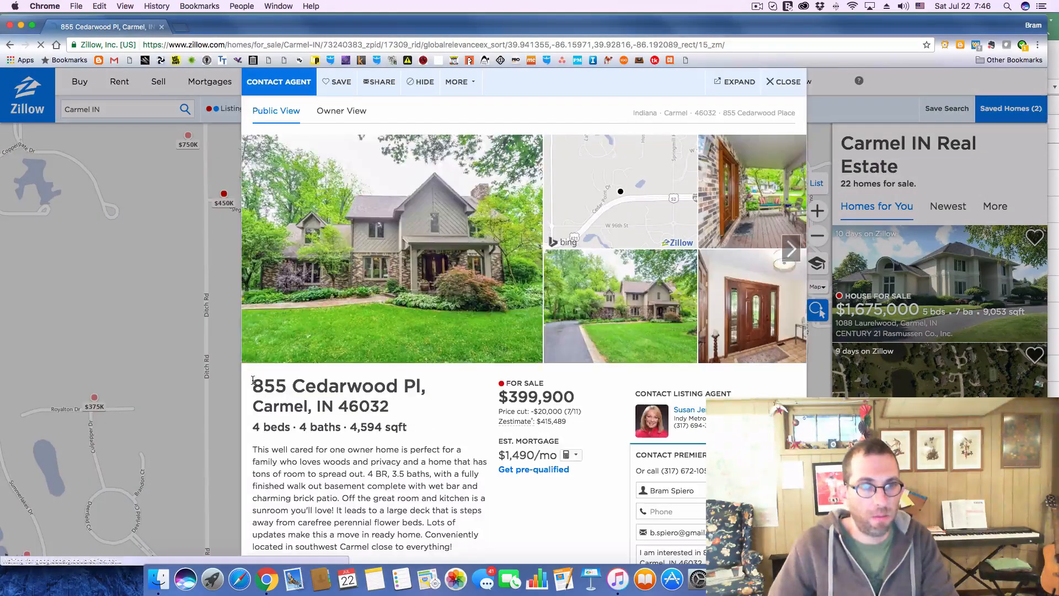
Copy the $399,900 listing's full address into deal 219's Address cell in Excel
left_click_drag(253, 380, 398, 406)
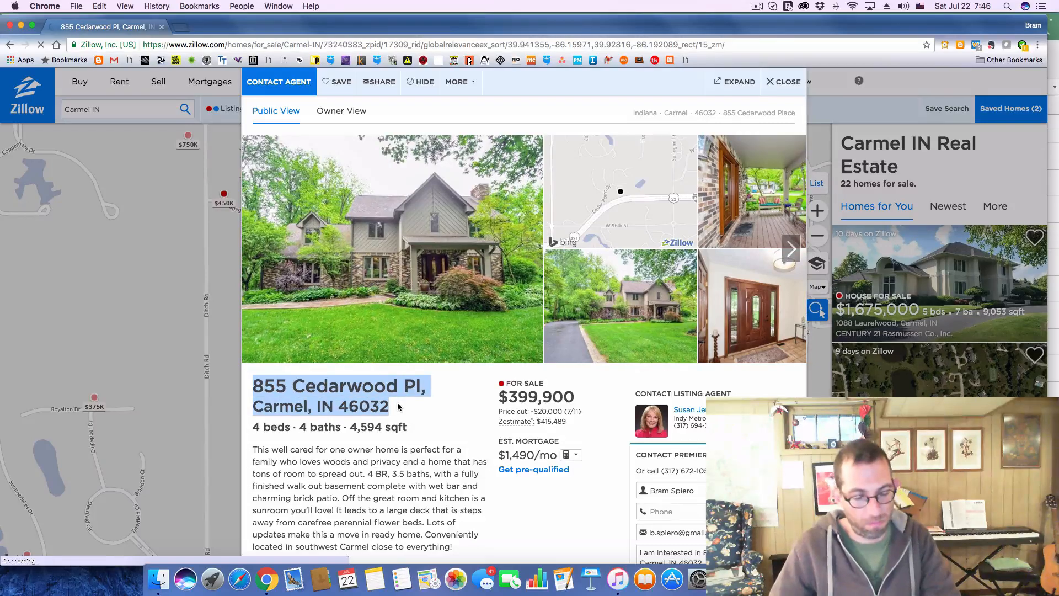
key("super+c")
key("super+Tab")
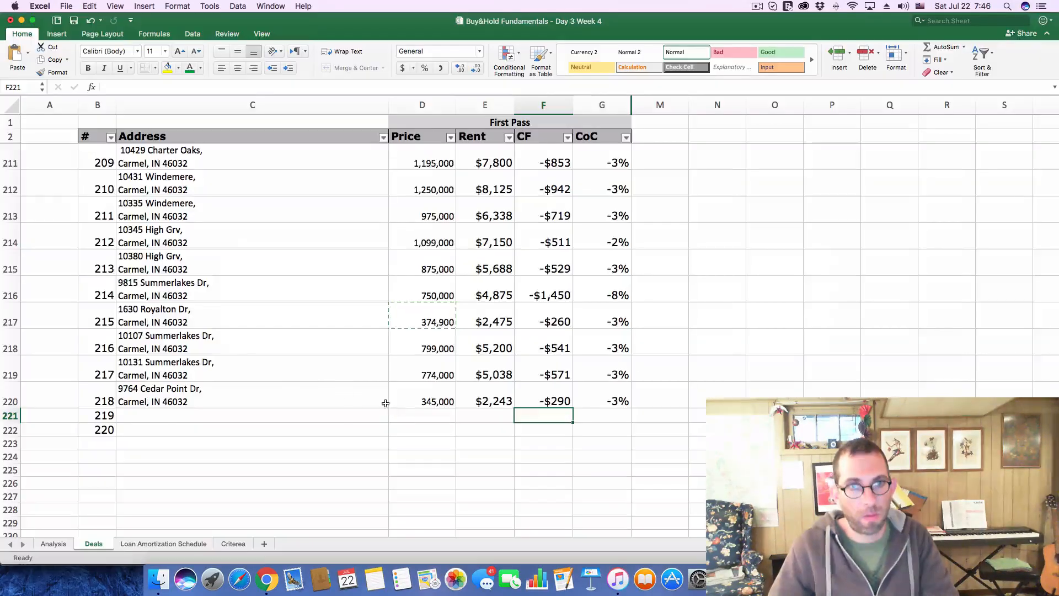
left_click(165, 416)
left_click(205, 88)
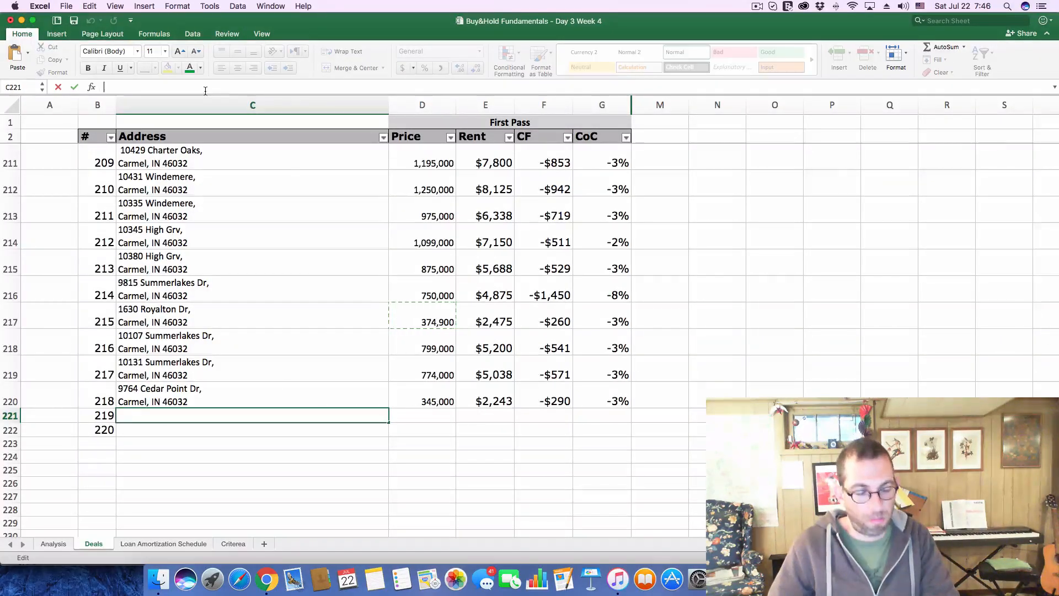
key("super+v")
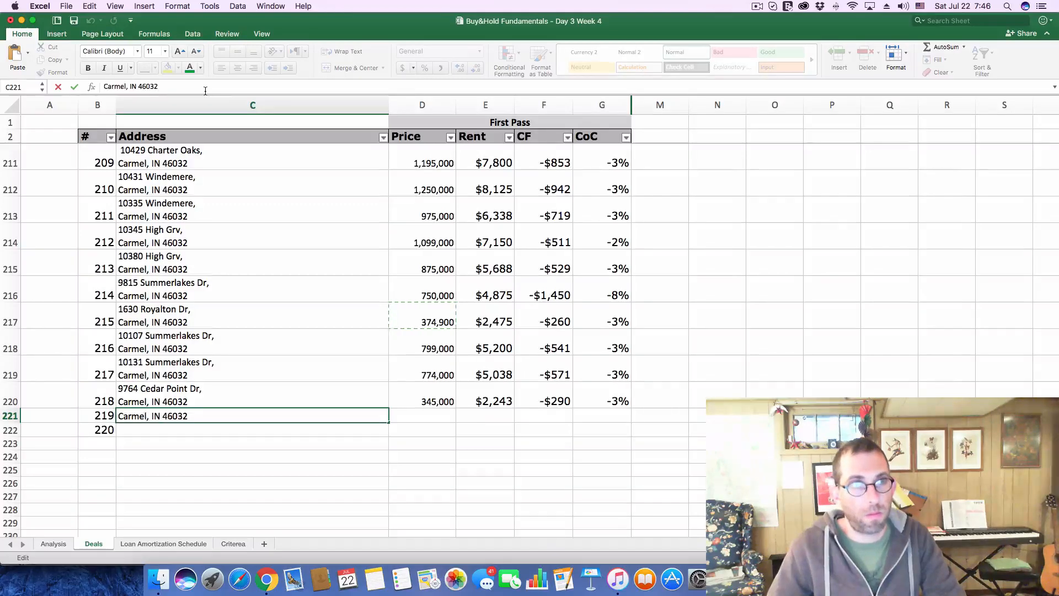
key("Return")
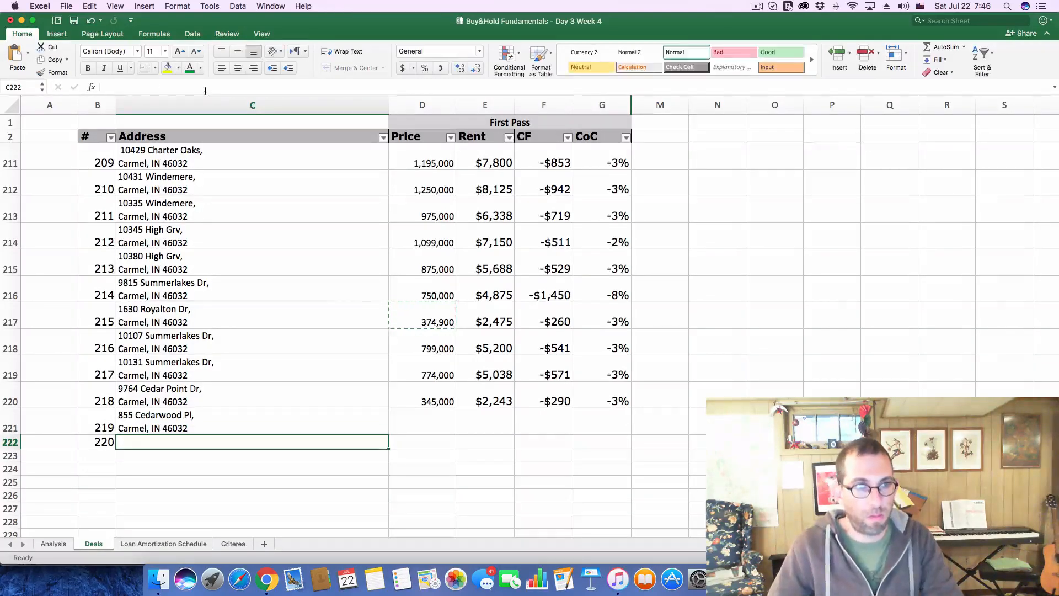
Transfer the listing price 399,900 from Chrome into deal 219's Price cell in Excel
key("super+Tab")
left_click_drag(509, 396, 585, 392)
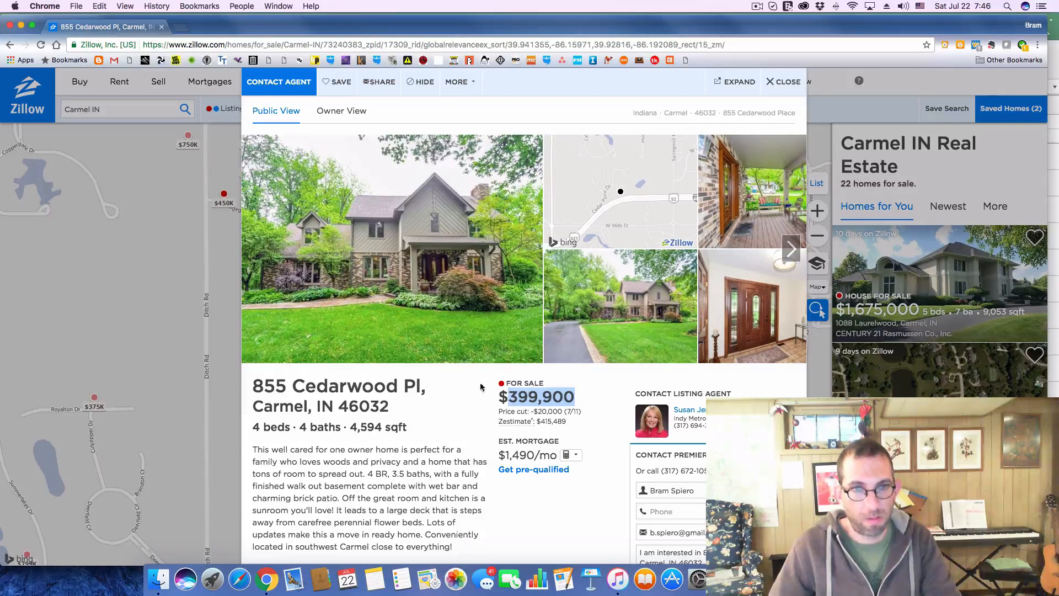
key("super+Tab")
left_click(415, 424)
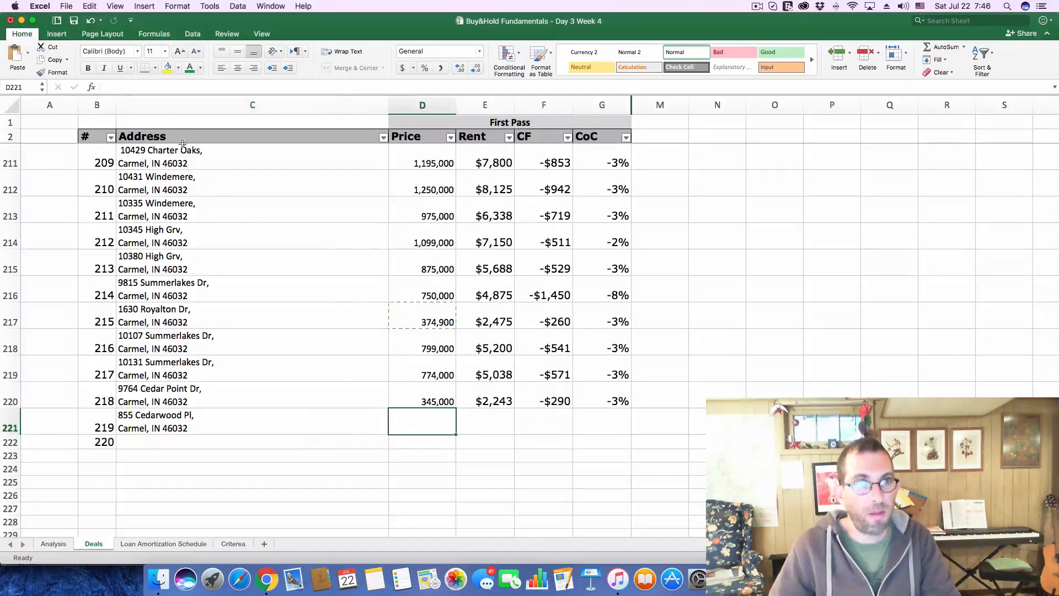
left_click(165, 86)
key("super+v")
key("Return")
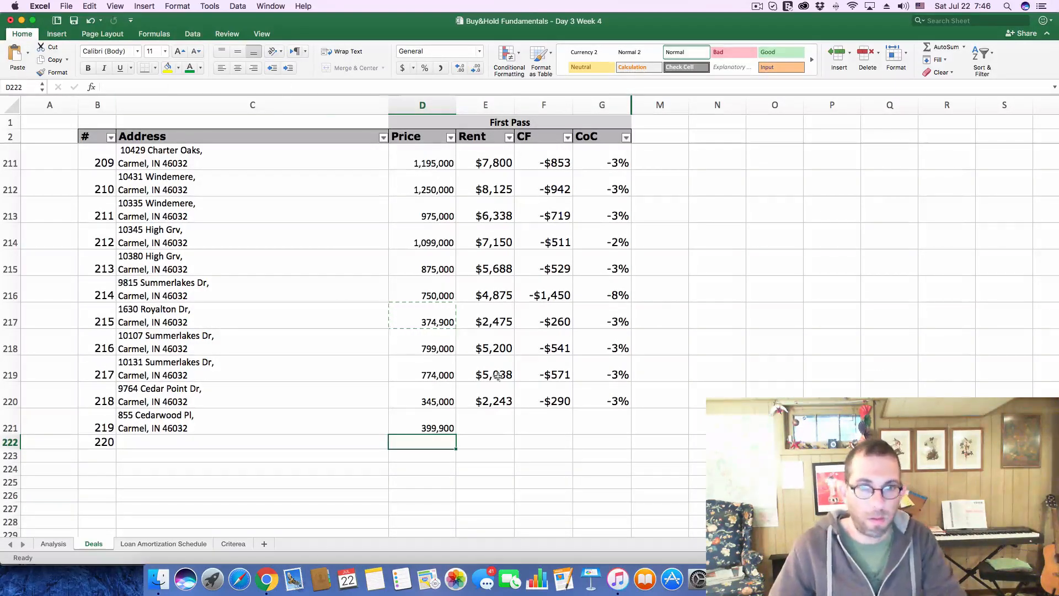
Enter a rent of 2600 in the Rent column and move it into deal 219's row
left_click(497, 436)
type("2")
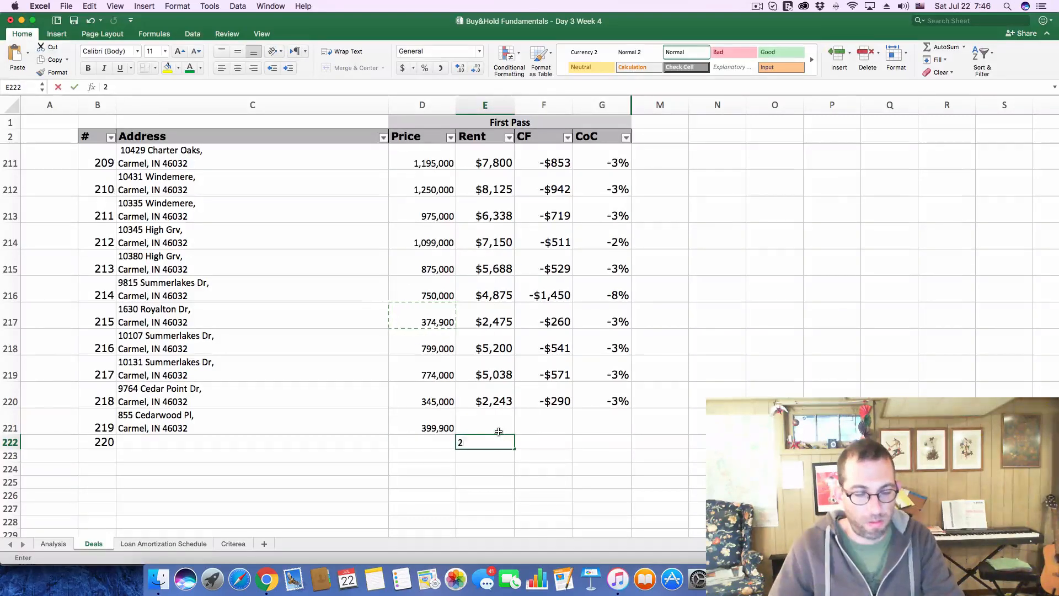
type("600")
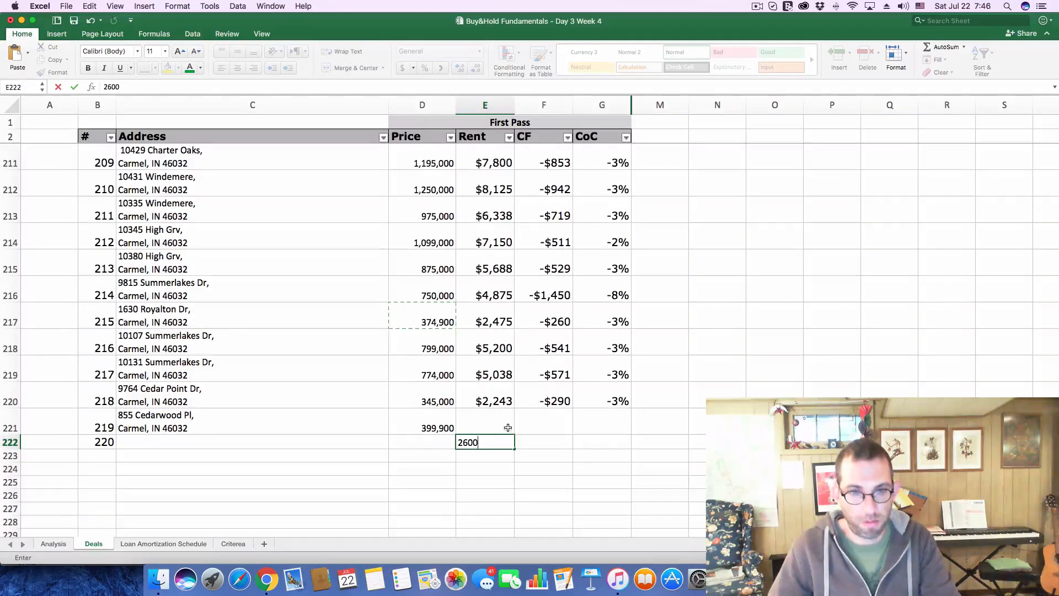
key("Return")
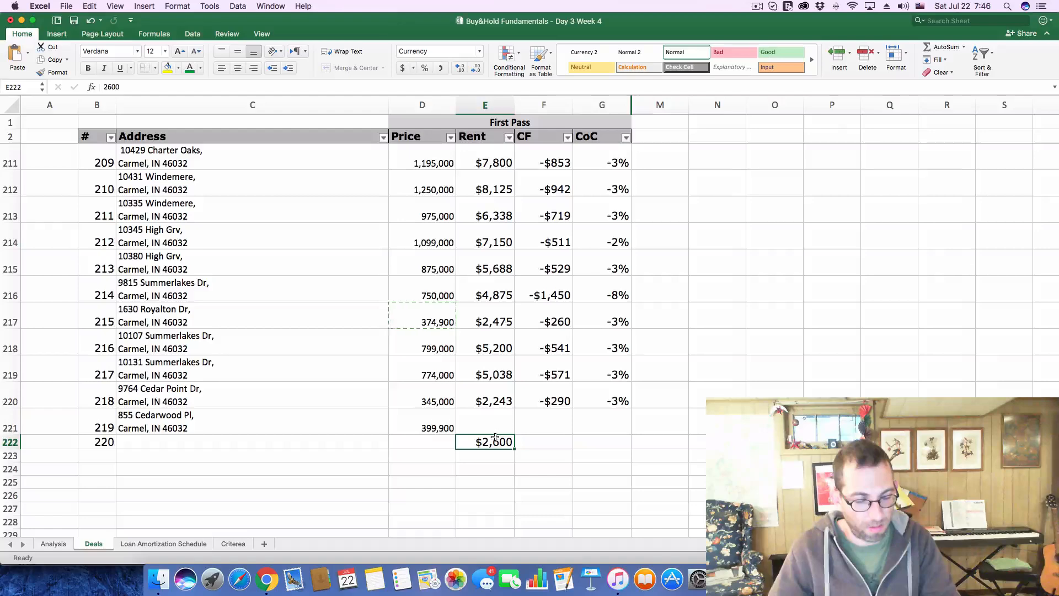
left_click_drag(495, 438, 491, 428)
left_click(529, 427)
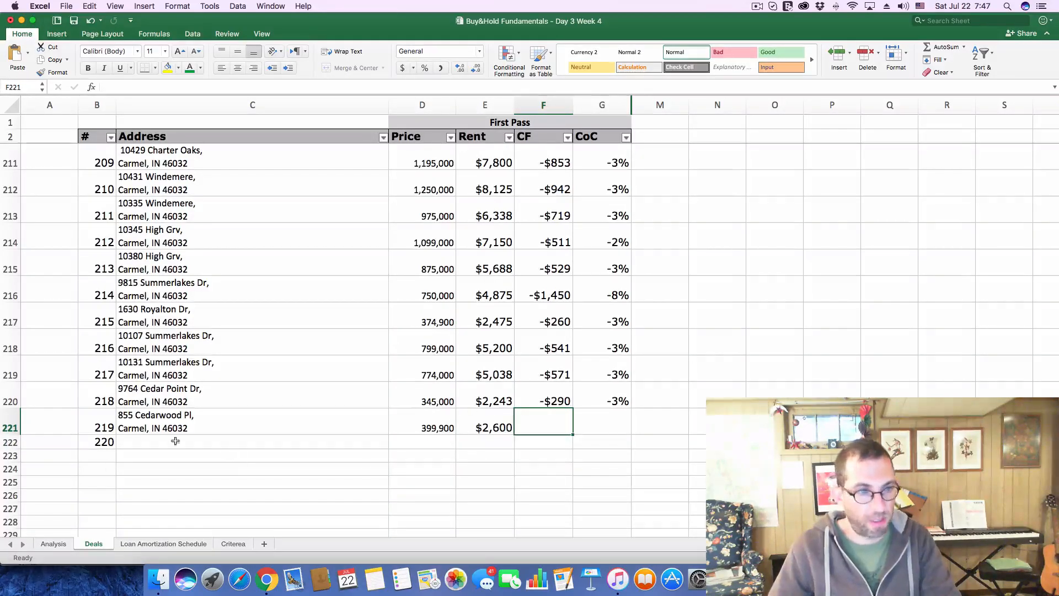
Clear the Purchase Price value on the Analysis sheet
left_click(65, 543)
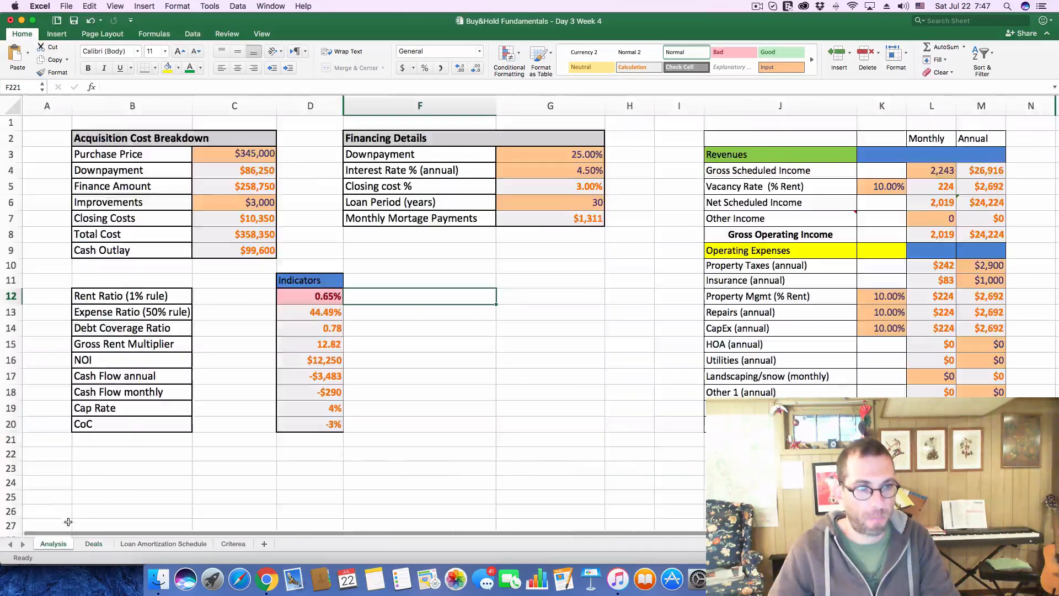
left_click(221, 150)
double_click(115, 87)
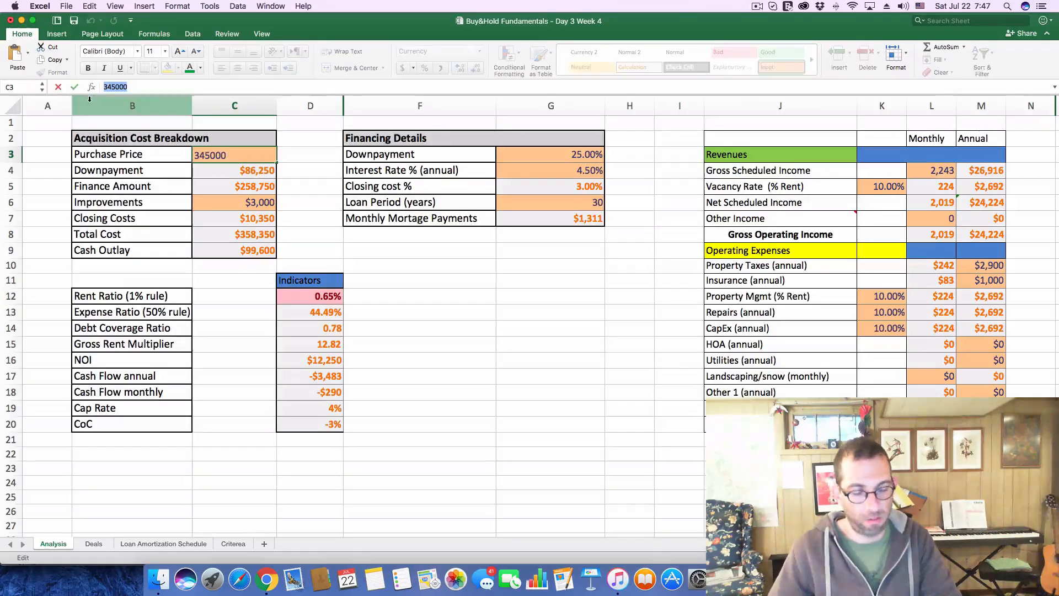
key("BackSpace")
key("Return")
Set the monthly Gross Scheduled Income on the Analysis sheet to 2600
left_click(948, 172)
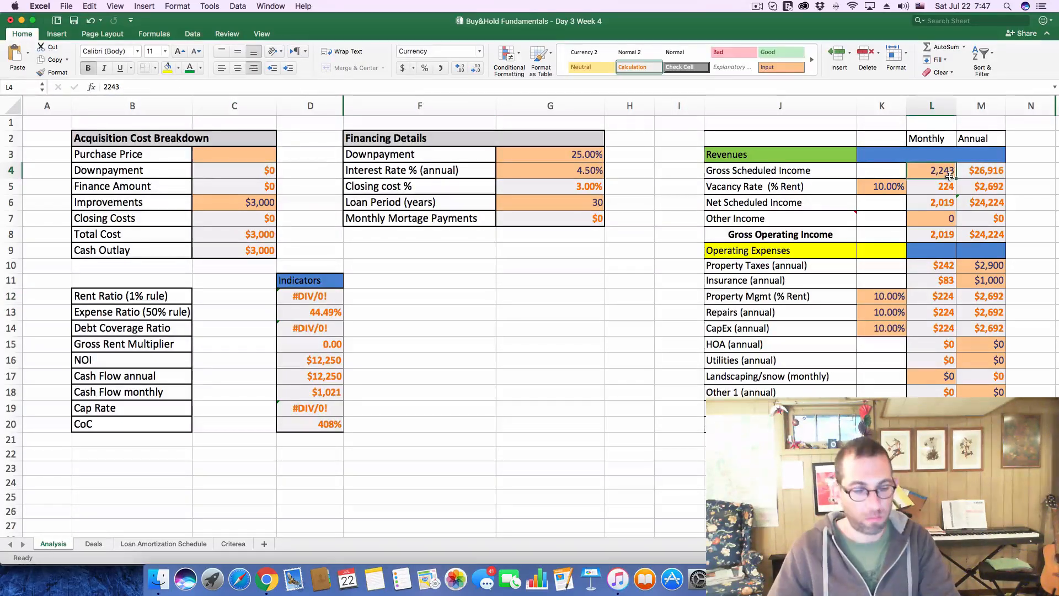
type("2600")
key("Return")
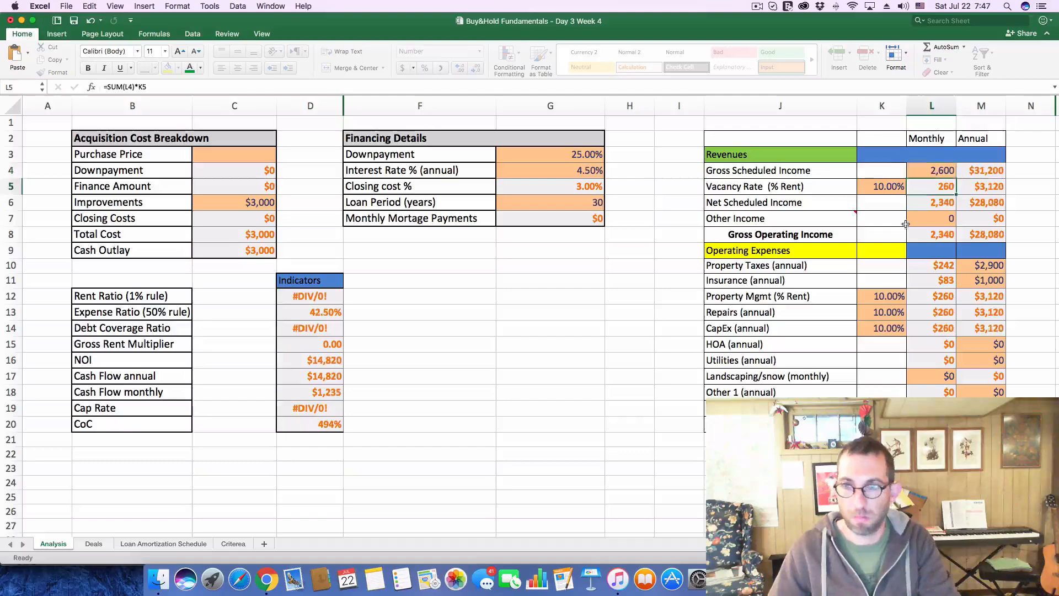
Look up the listing's tax history in Chrome and set the annual Property Taxes on Excel's Analysis sheet to 3,100
key("super+Tab")
scroll(460, 365, "down", 15)
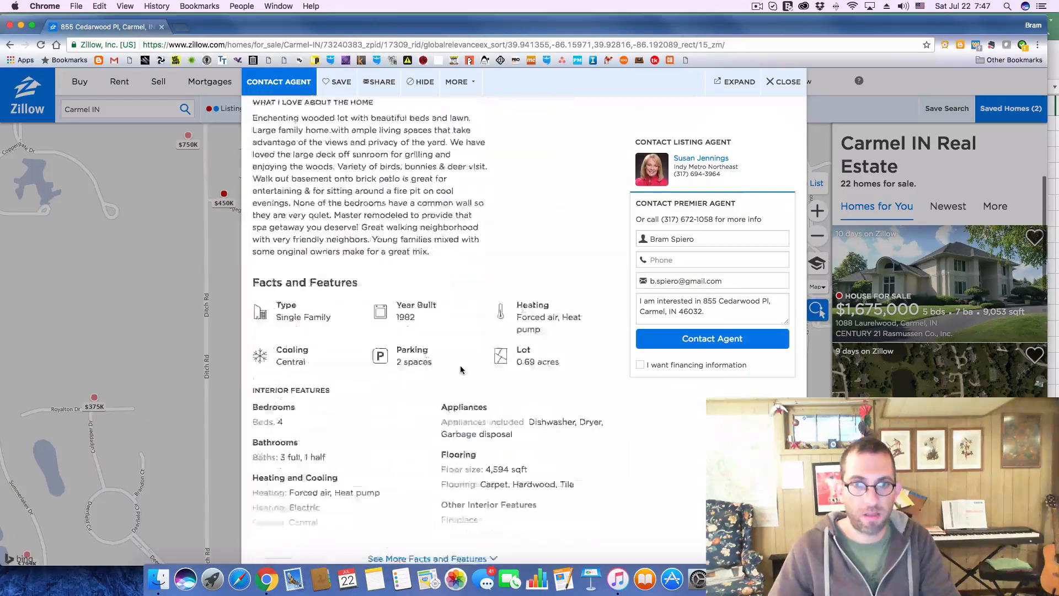
left_click(607, 323)
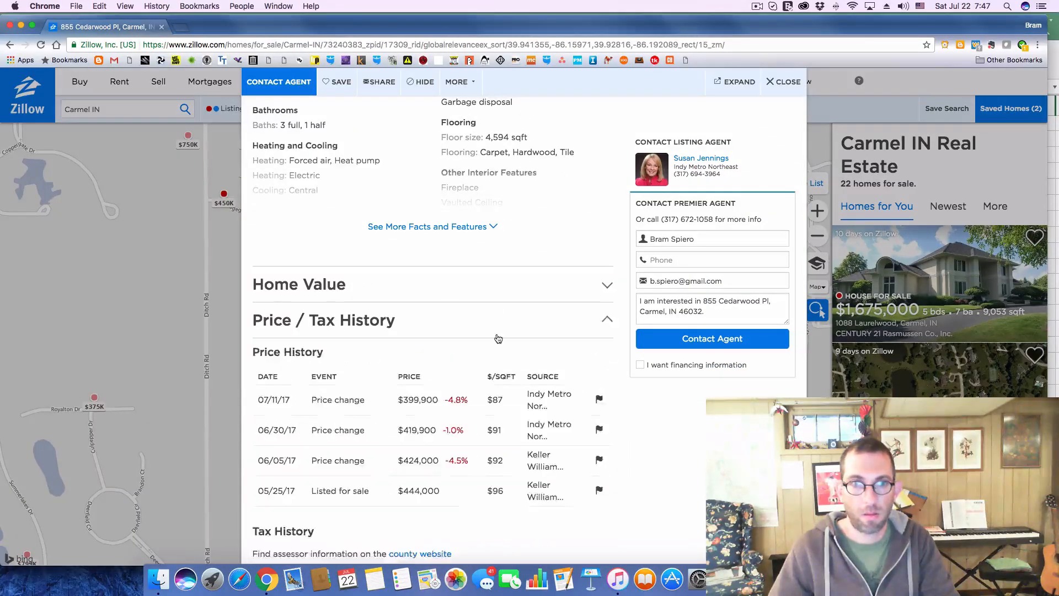
scroll(498, 338, "down", 5)
key("super+Tab")
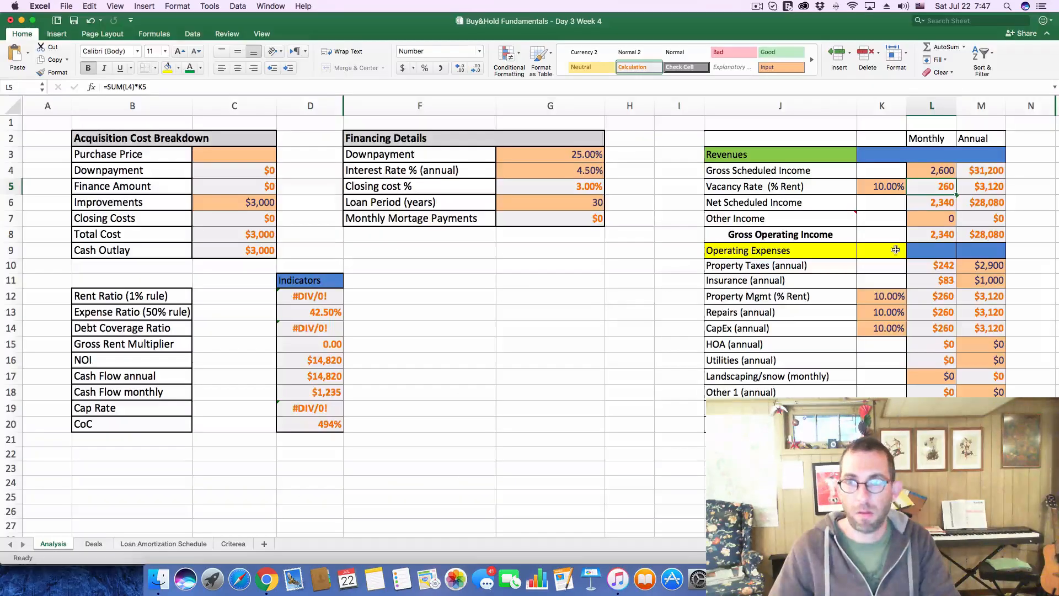
left_click(981, 265)
type("3,100")
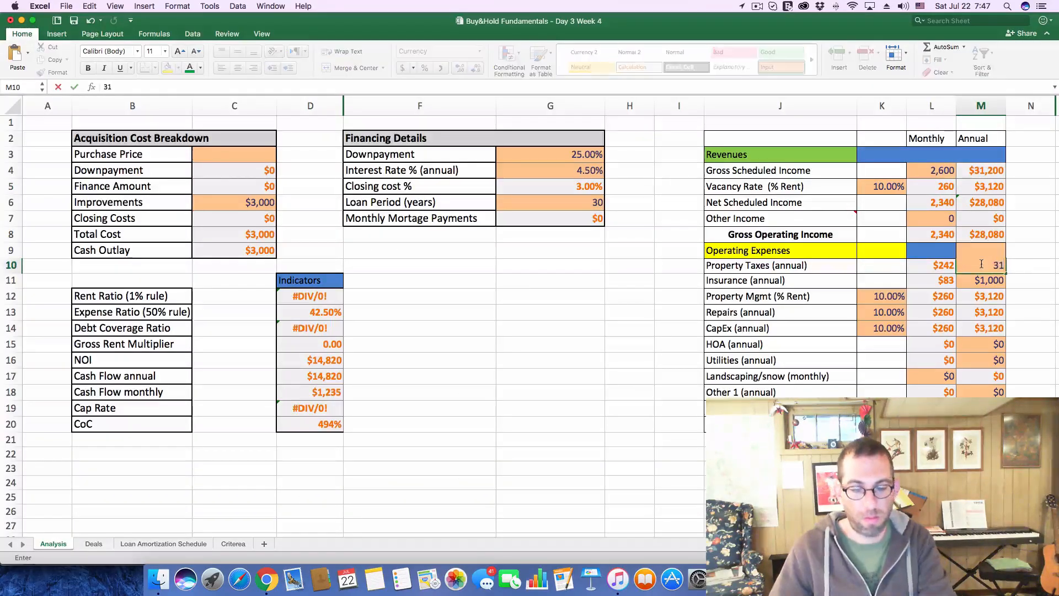
key("Return")
left_click(459, 361)
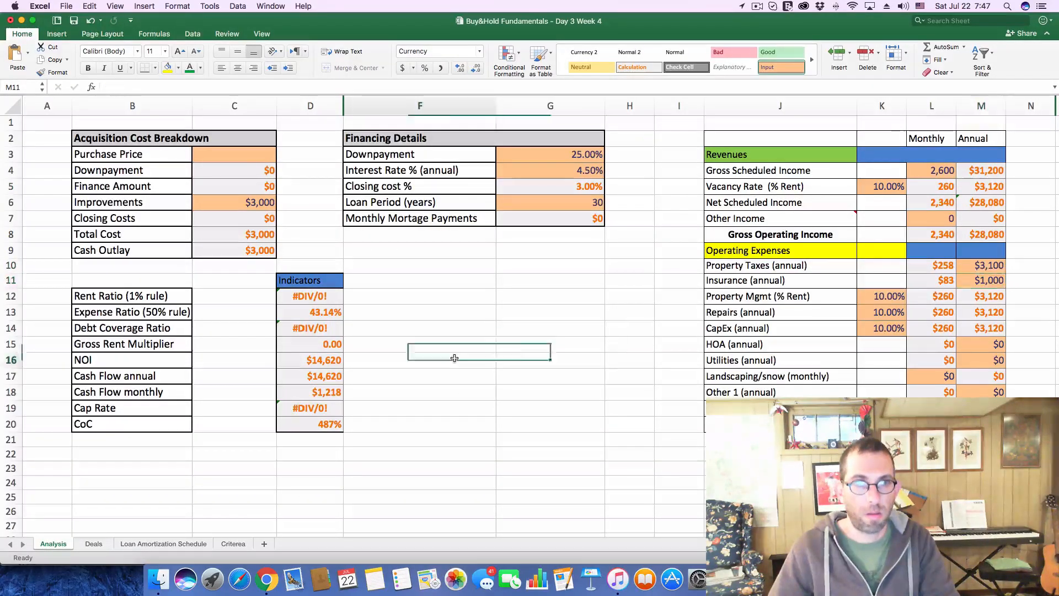
Undo the latest entries across the workbook and go back to the Analysis sheet
key("super+z")
key("super+z")
key("super+z")
key("super+z")
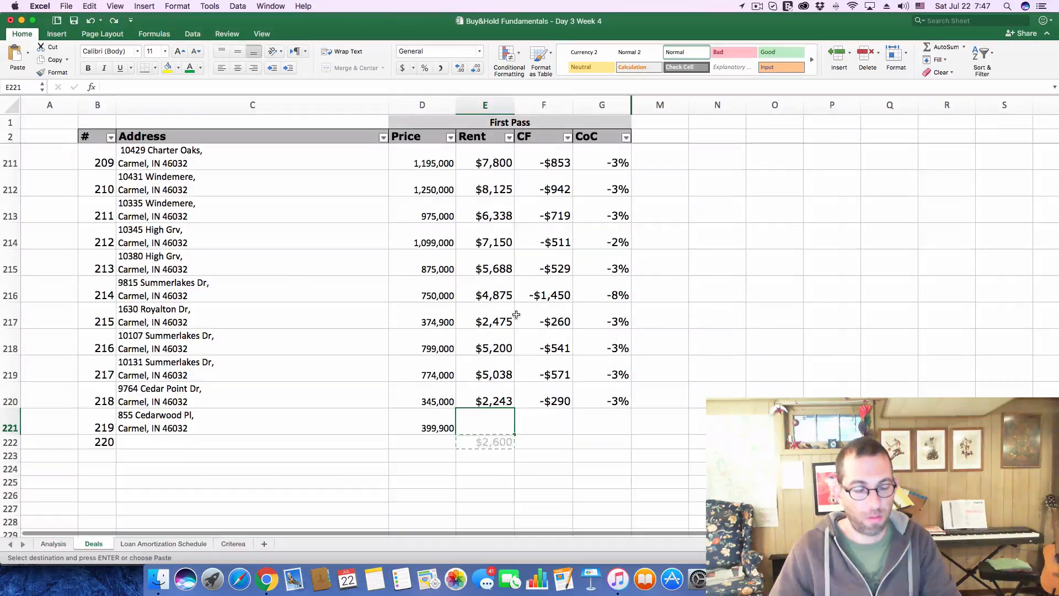
left_click(54, 544)
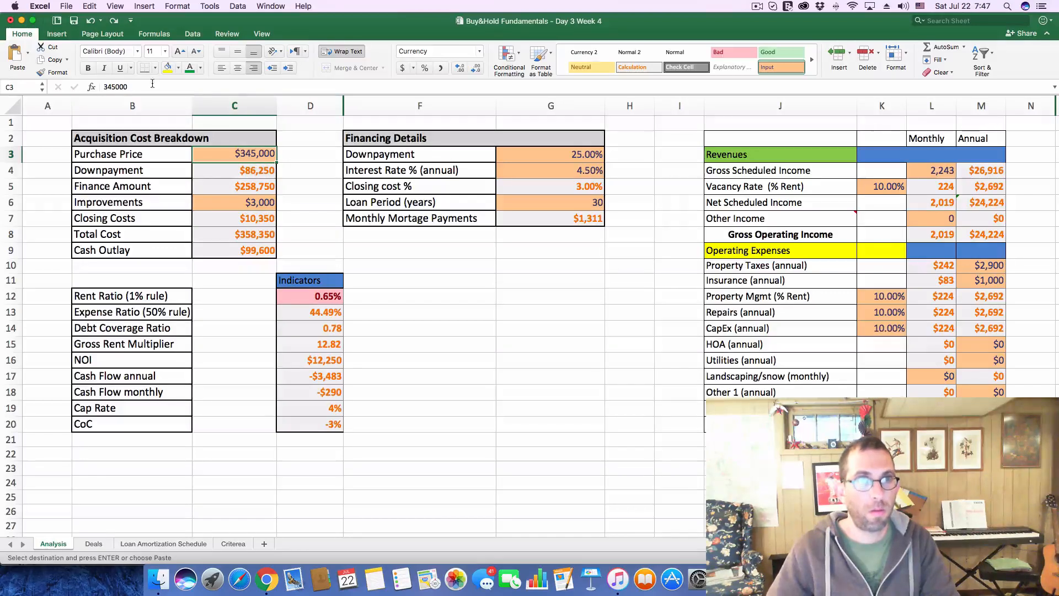
Try to replace the Purchase Price on the Analysis sheet with the 399,900 price copied from the Zillow listing in Chrome
left_click_drag(153, 86, 86, 87)
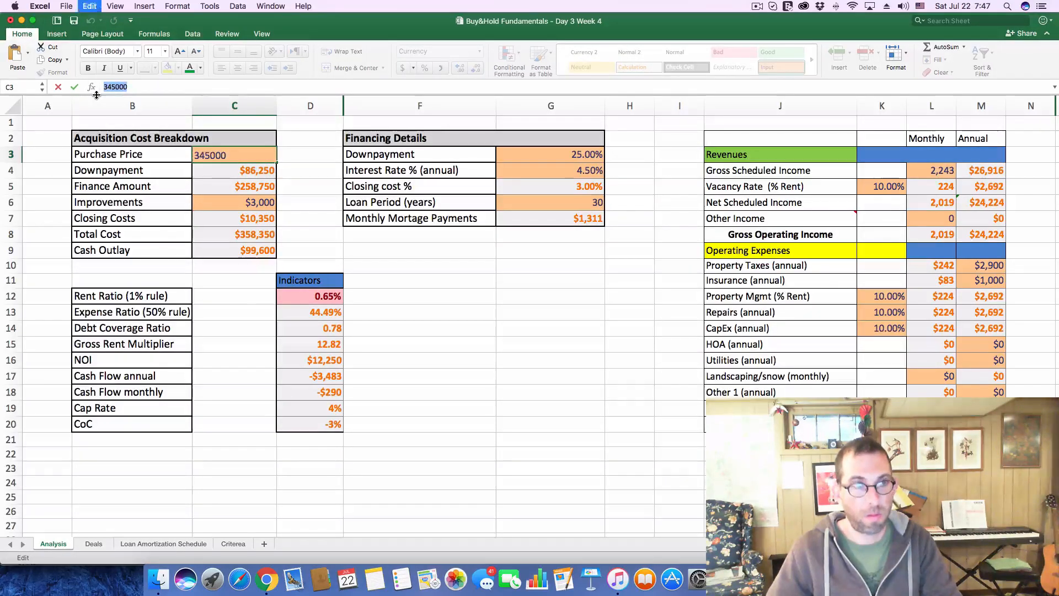
key("super+x")
key("super+z")
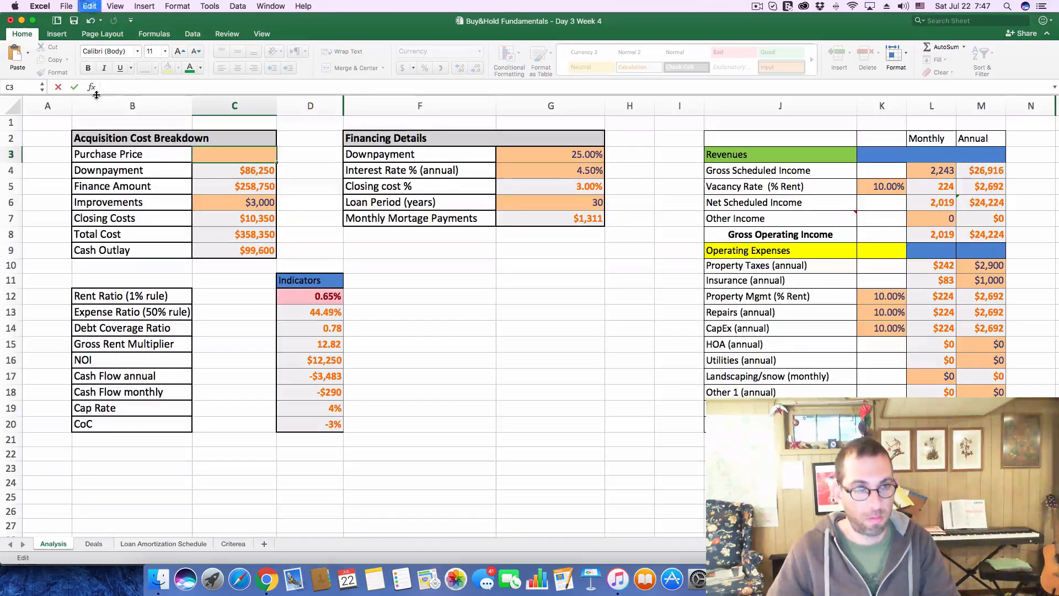
key("super+Tab")
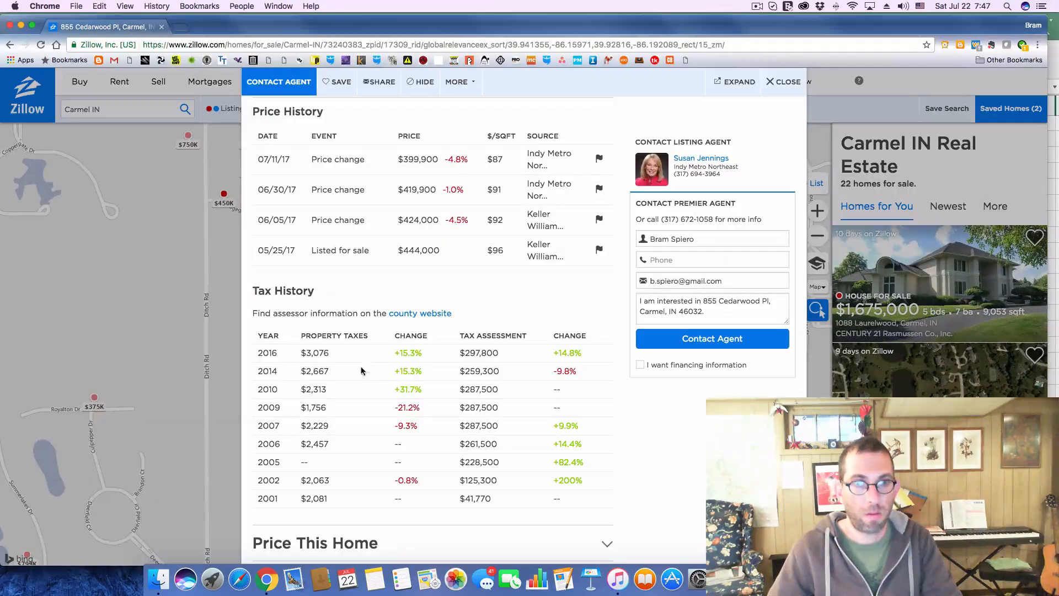
scroll(418, 328, "up", 15)
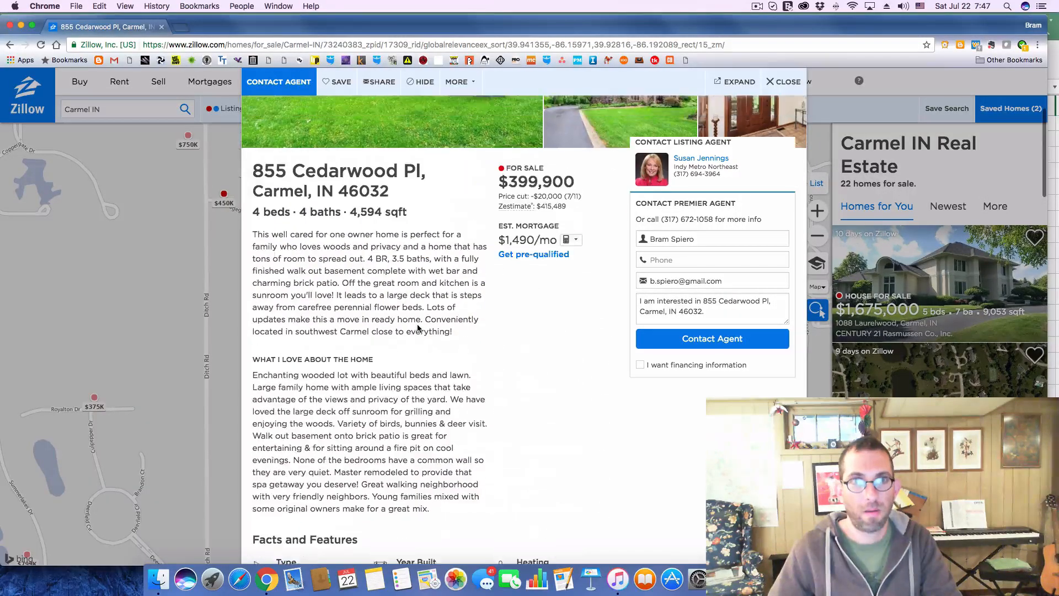
left_click_drag(508, 183, 581, 193)
key("super+Tab")
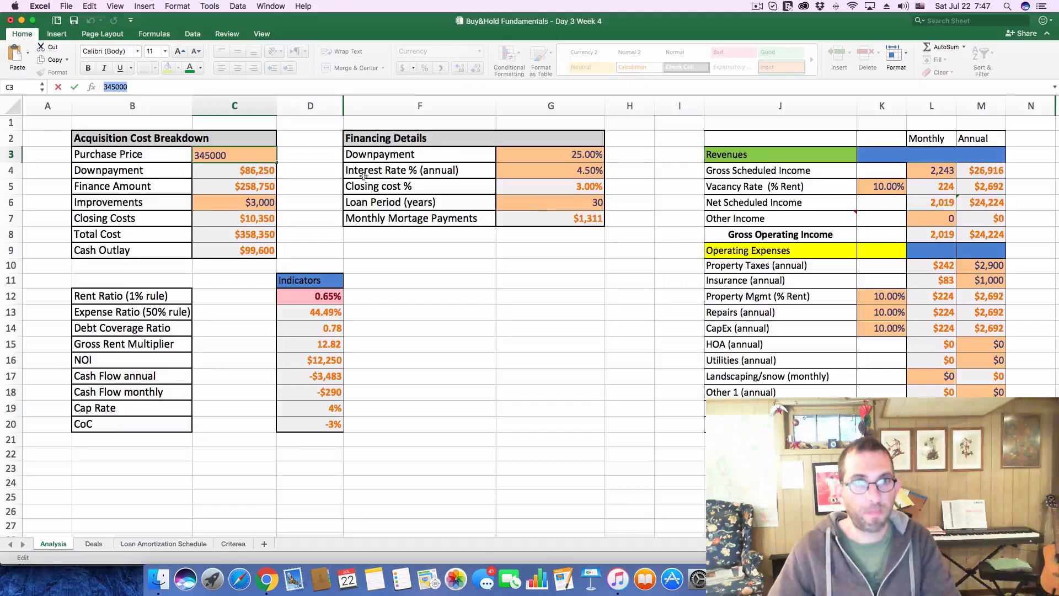
type("345000")
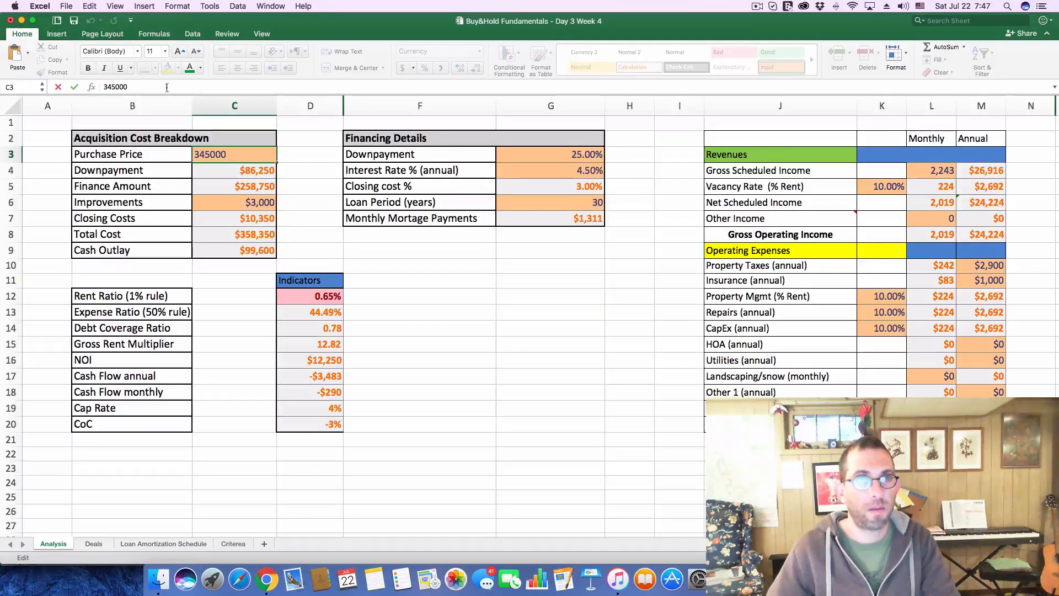
double_click(117, 87)
key("super+v")
key("Return")
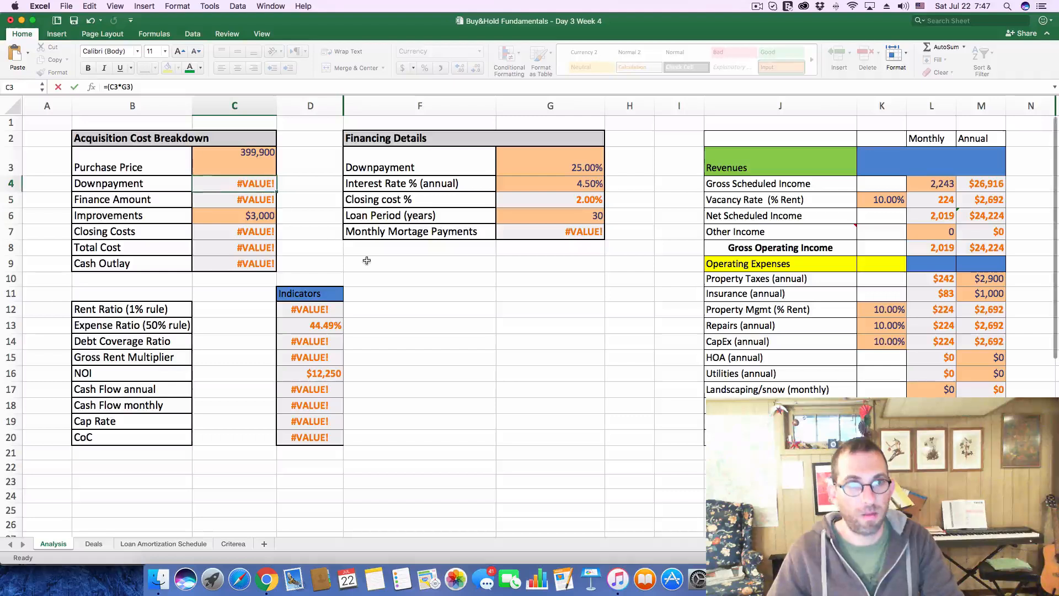
Clear the pasted Purchase Price on the Analysis sheet and enter 399,900 by hand
left_click(219, 157)
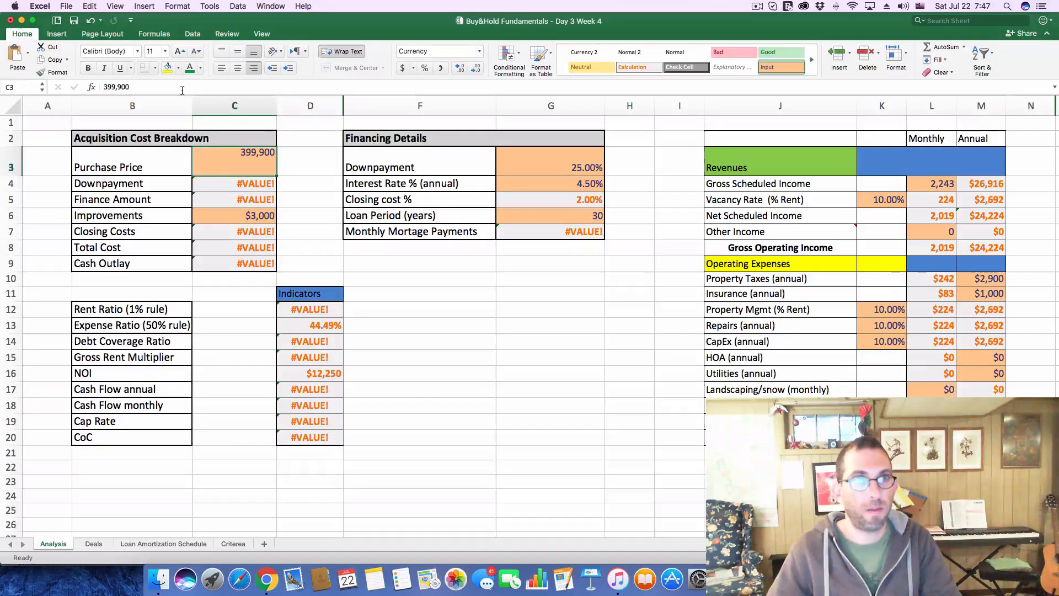
key("BackSpace")
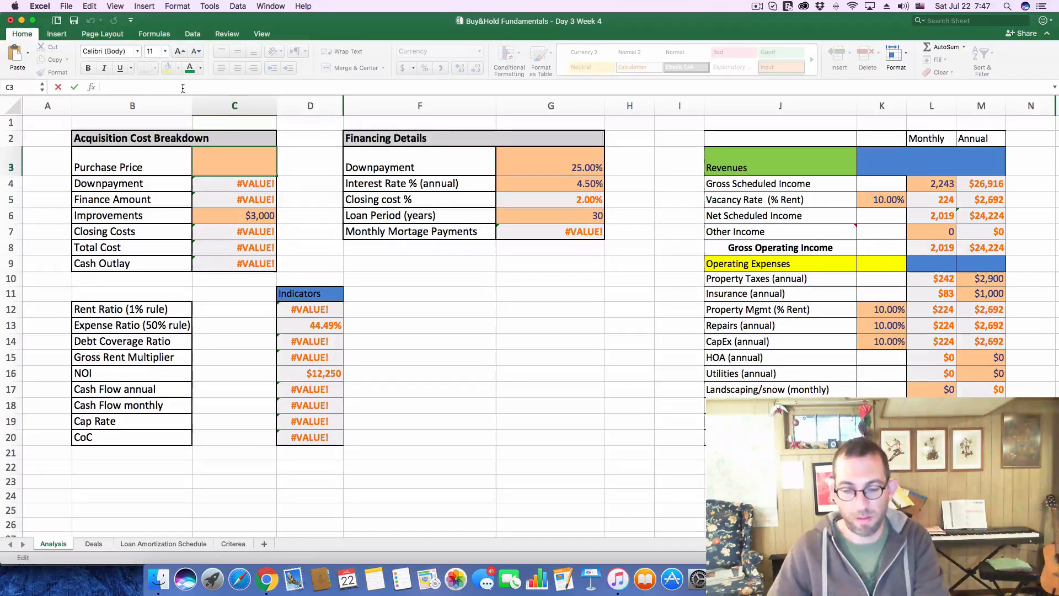
type("399,900")
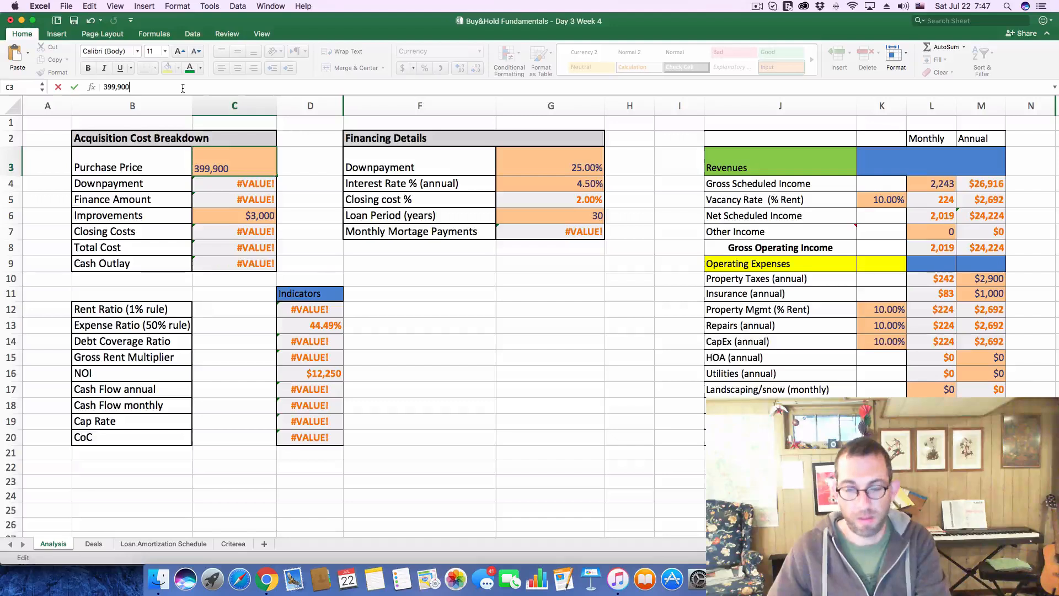
key("Return")
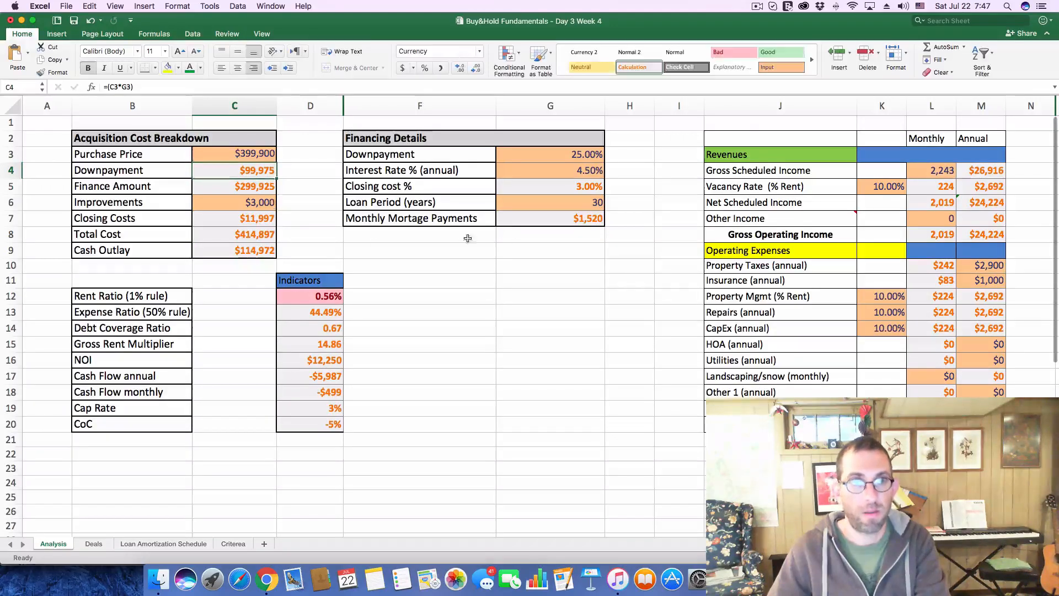
Set the monthly Gross Scheduled Income in the Revenues section to 2,600
left_click(939, 172)
type("2600")
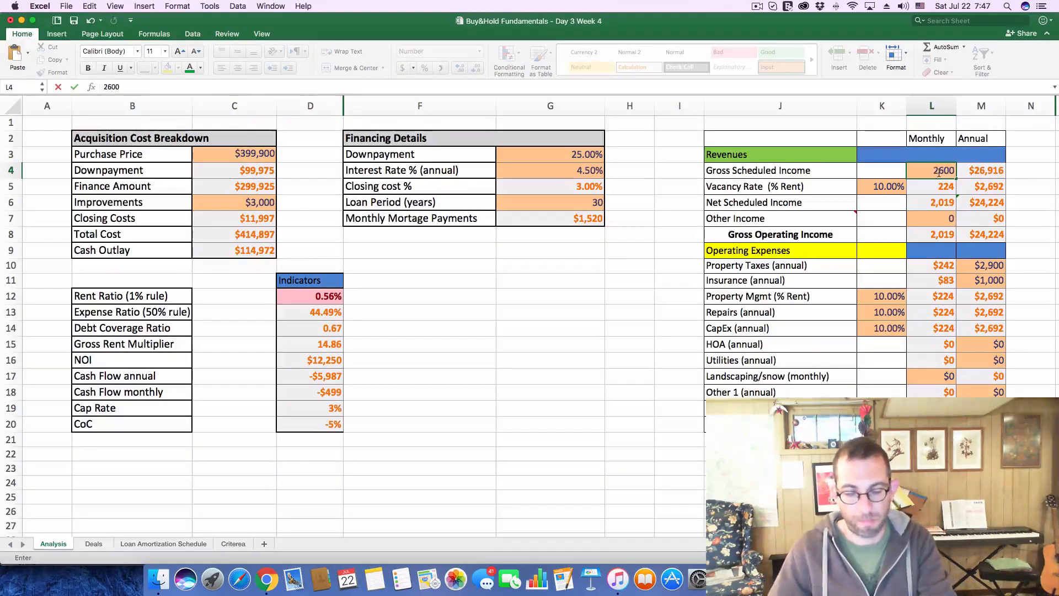
key("Return")
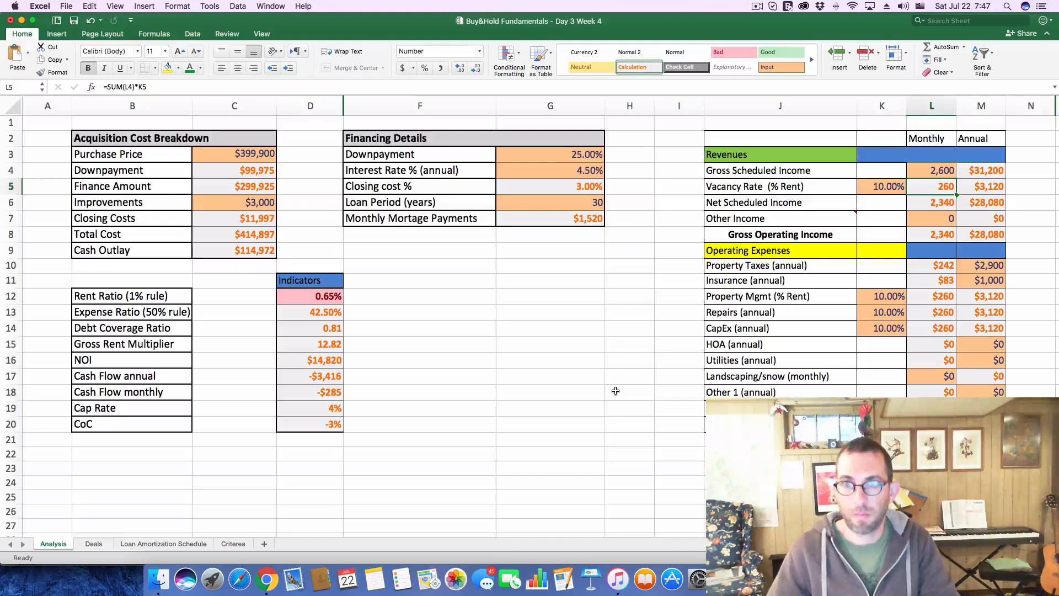
Check the listing's latest property taxes in Chrome and set the annual Property Taxes on Excel's Analysis sheet to 3100
key("super+Tab")
scroll(540, 277, "down", 5)
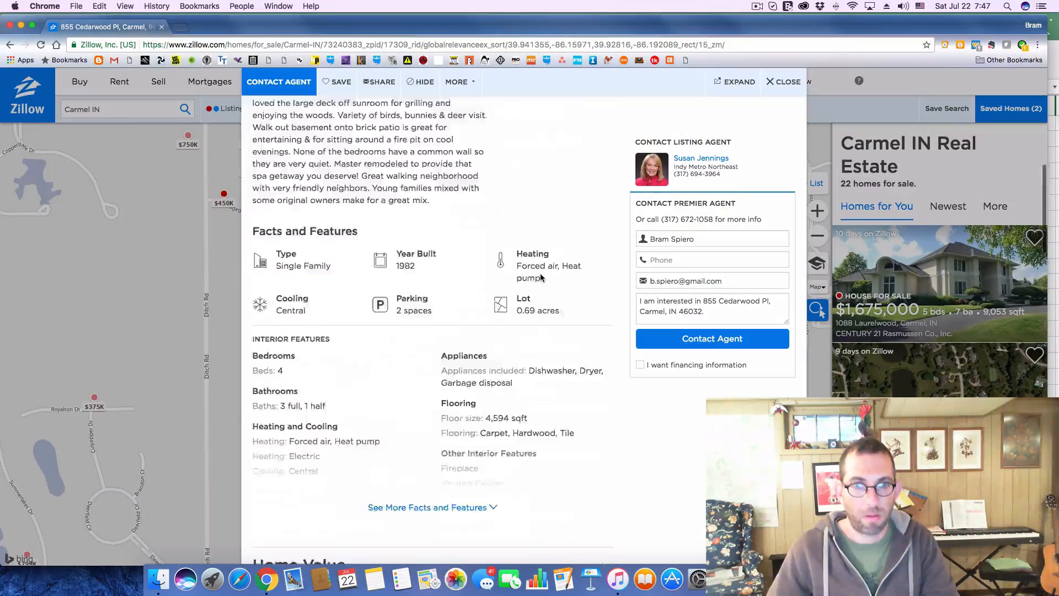
scroll(541, 277, "down", 8)
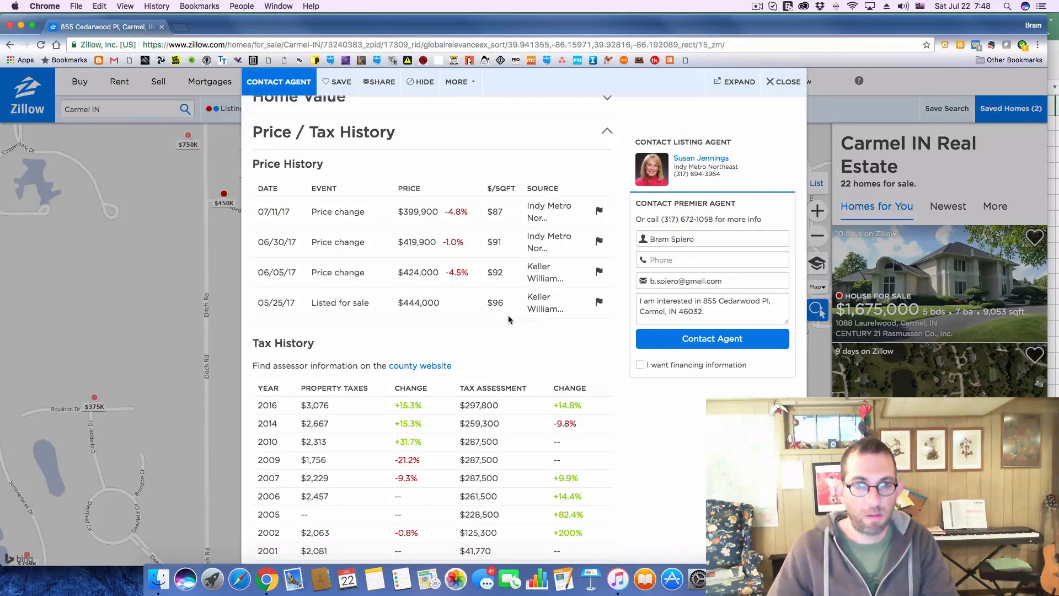
key("super+Tab")
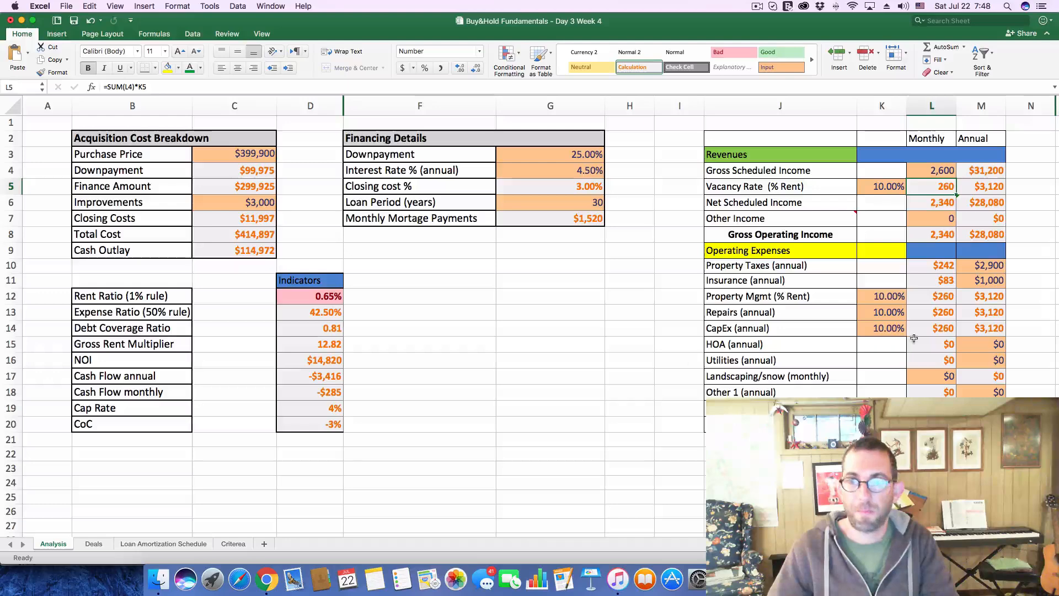
left_click(979, 265)
type("3100")
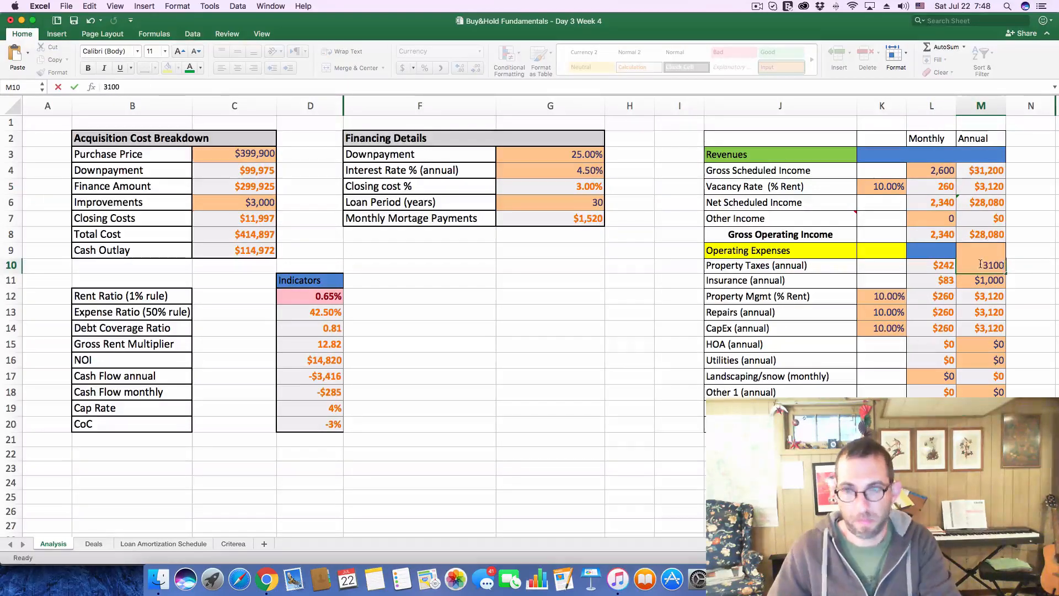
key("Return")
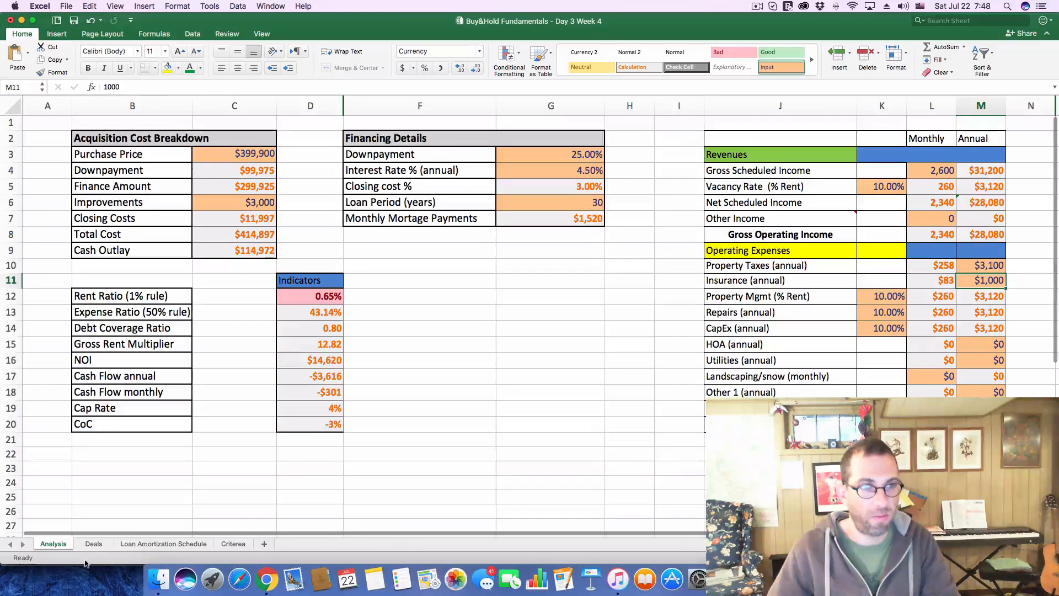
Enter a rent of 2600 for deal 219 on the Deals sheet
left_click(94, 544)
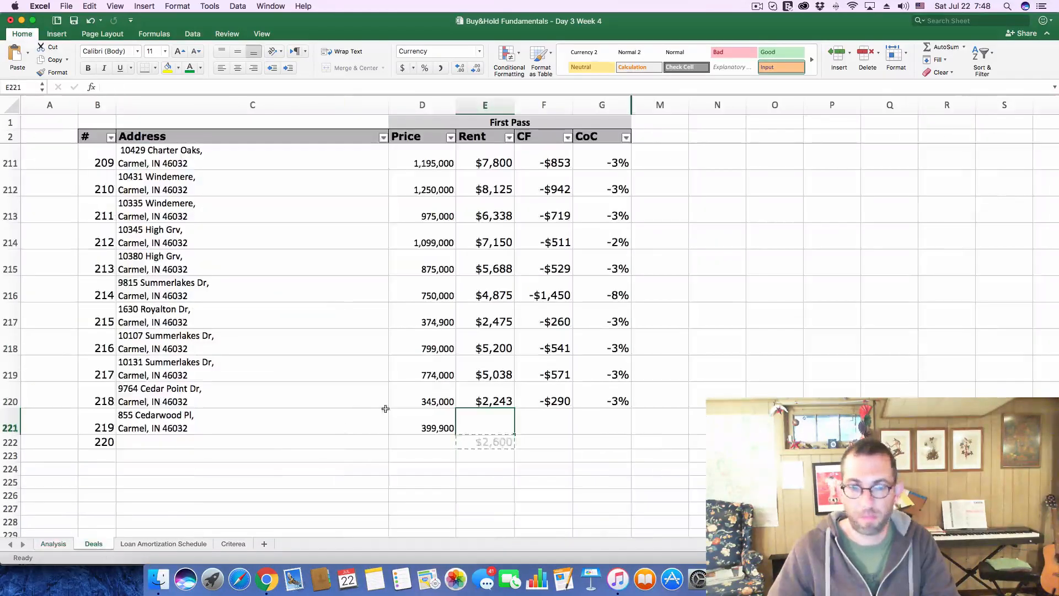
left_click(494, 418)
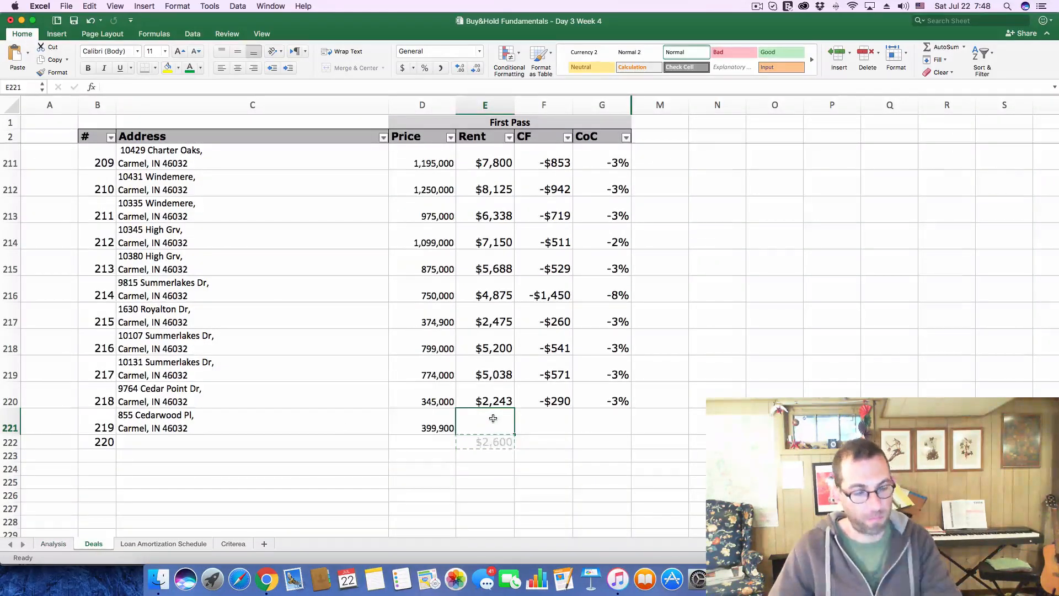
type("2")
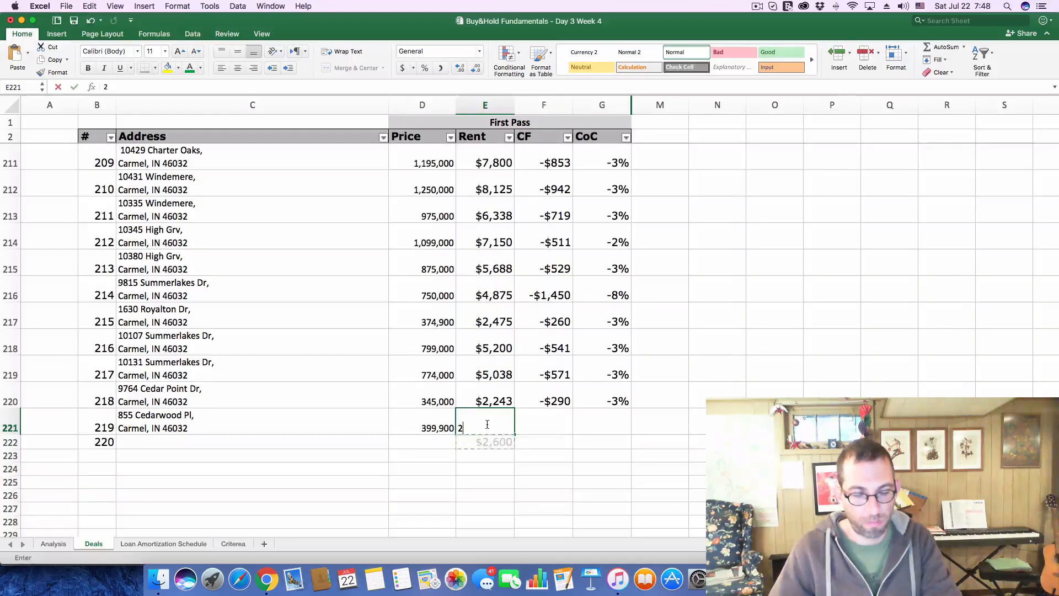
type(",600")
Log deal 219's cash flow as -$301 and its CoC as -.03 on the Deals sheet
left_click(546, 432)
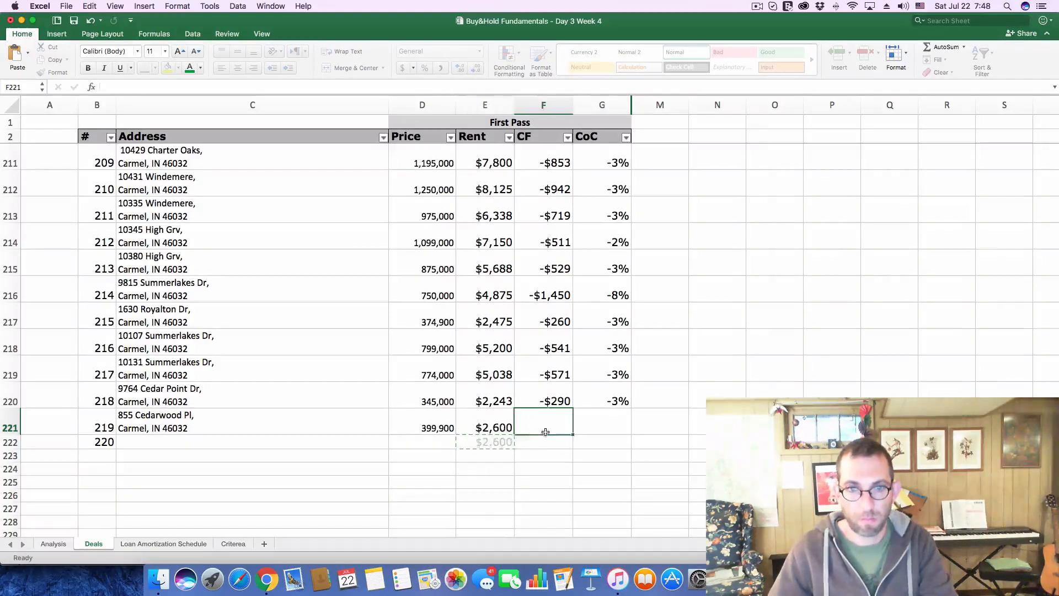
type("-$")
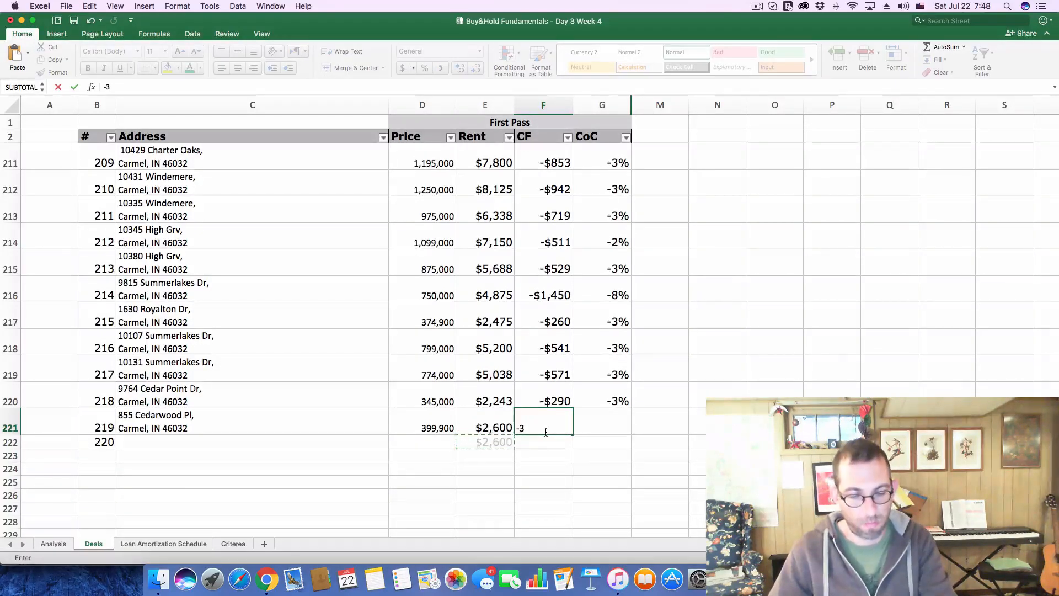
type("301")
left_click(615, 429)
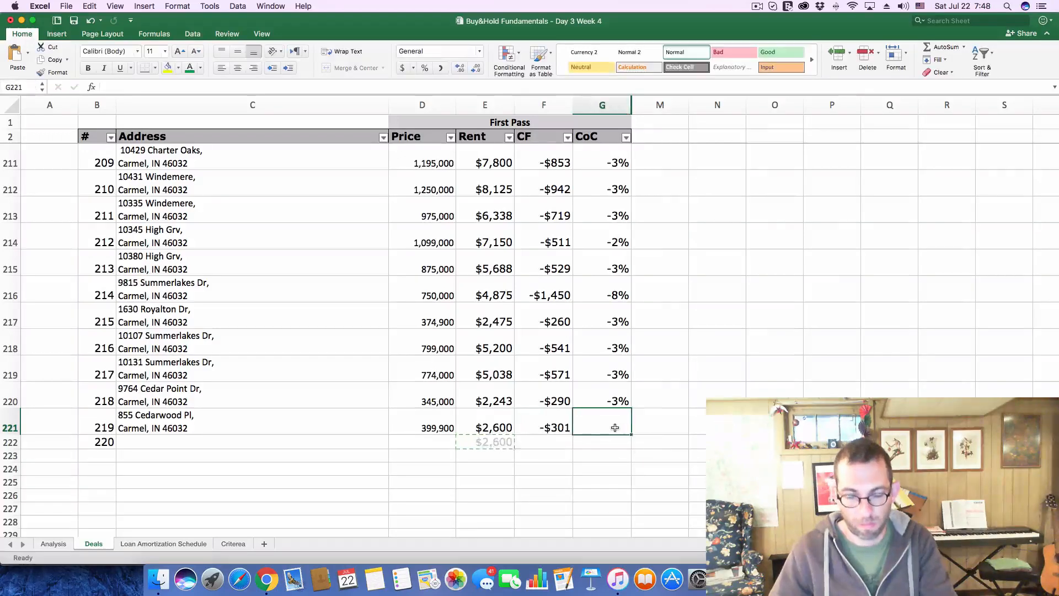
type("-.03")
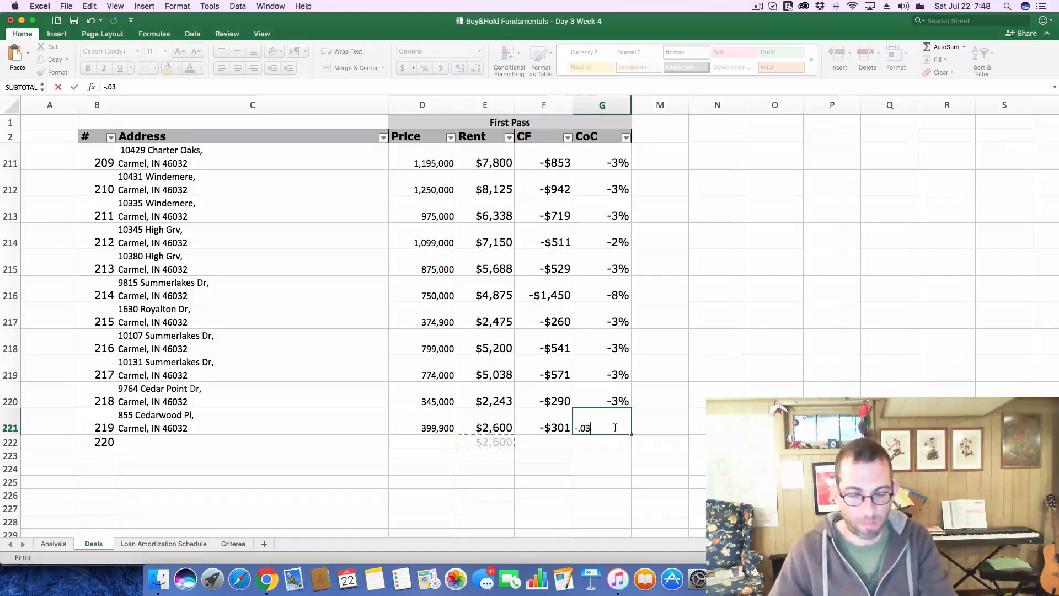
key("Return")
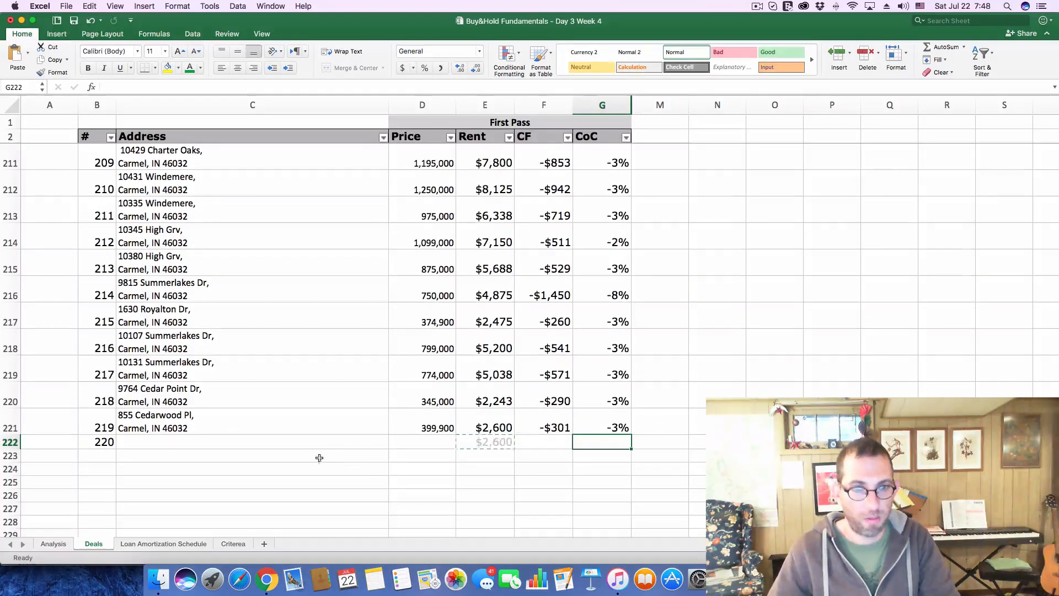
Select deal 220's address cell on the Deals sheet, then switch to Chrome and replace the open listing with the $2.1M one
left_click(457, 465)
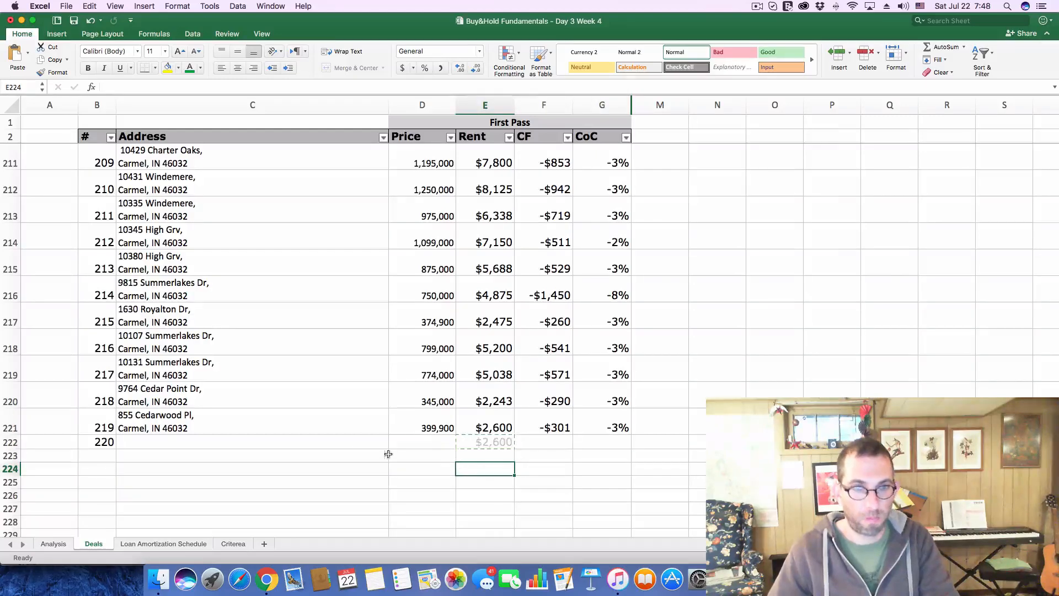
left_click(236, 439)
key("super+Tab")
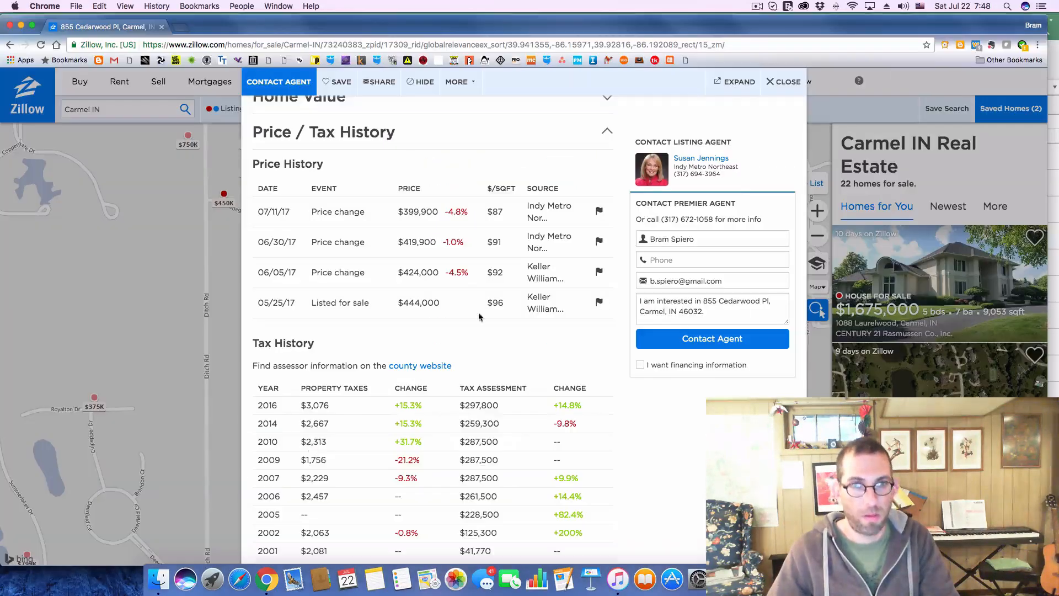
left_click(787, 83)
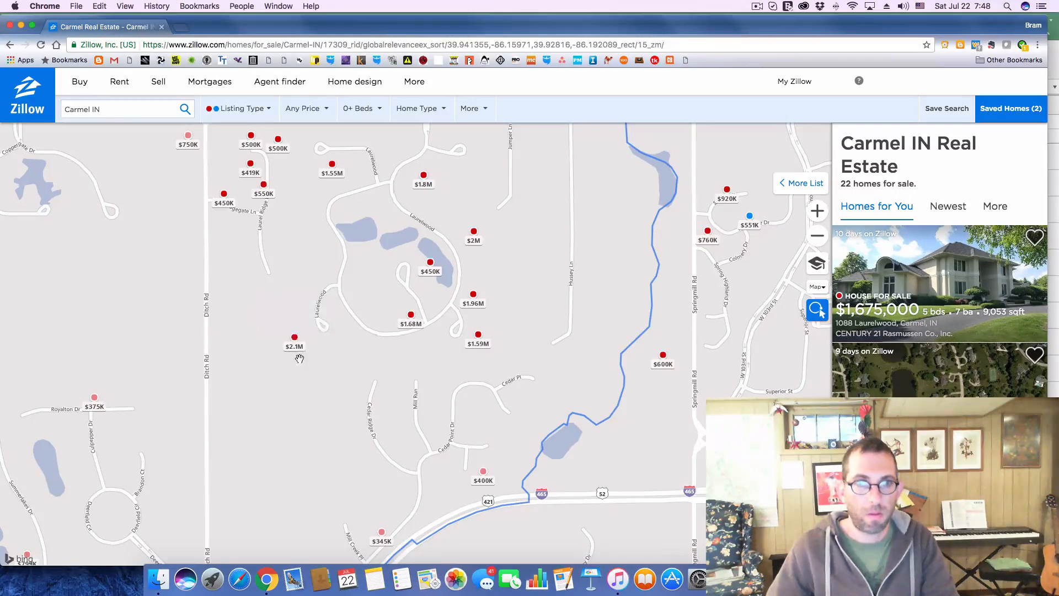
left_click(296, 349)
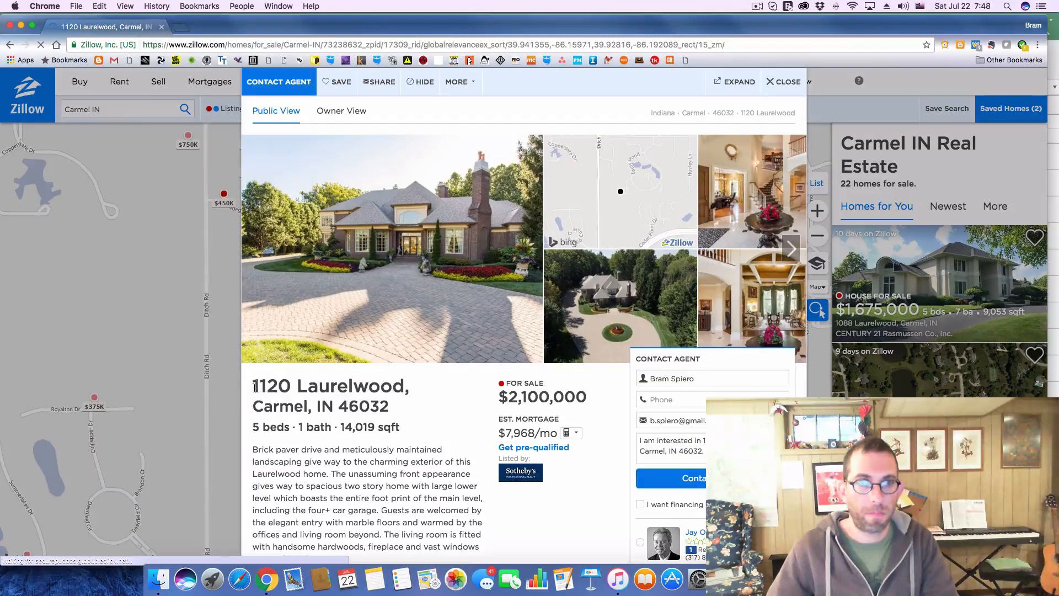
Copy the $2.1M listing's full address from Zillow into deal 220's Address cell in Excel
left_click_drag(253, 386, 379, 400)
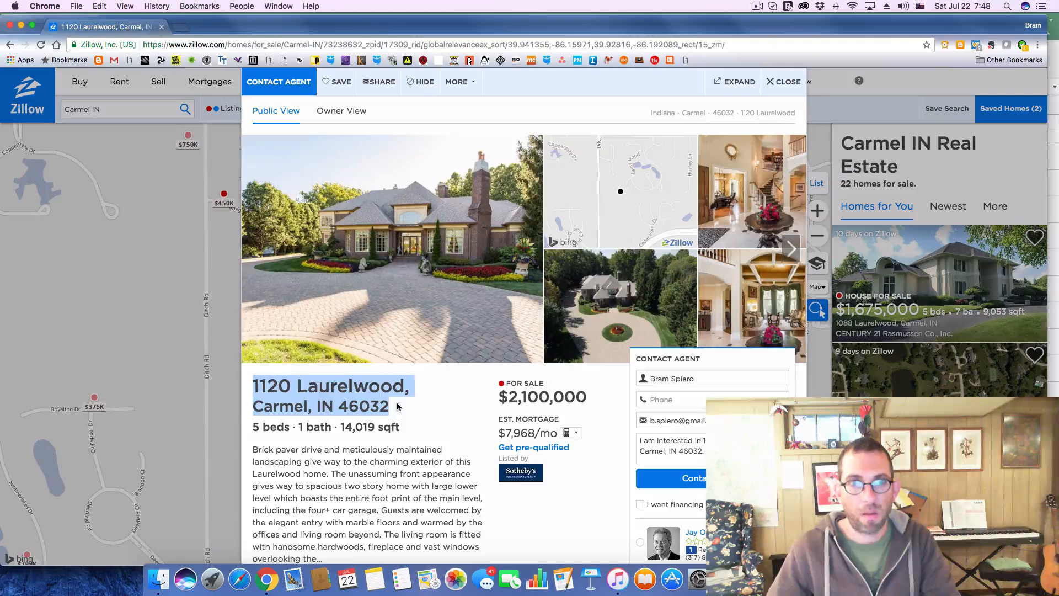
key("super+Tab")
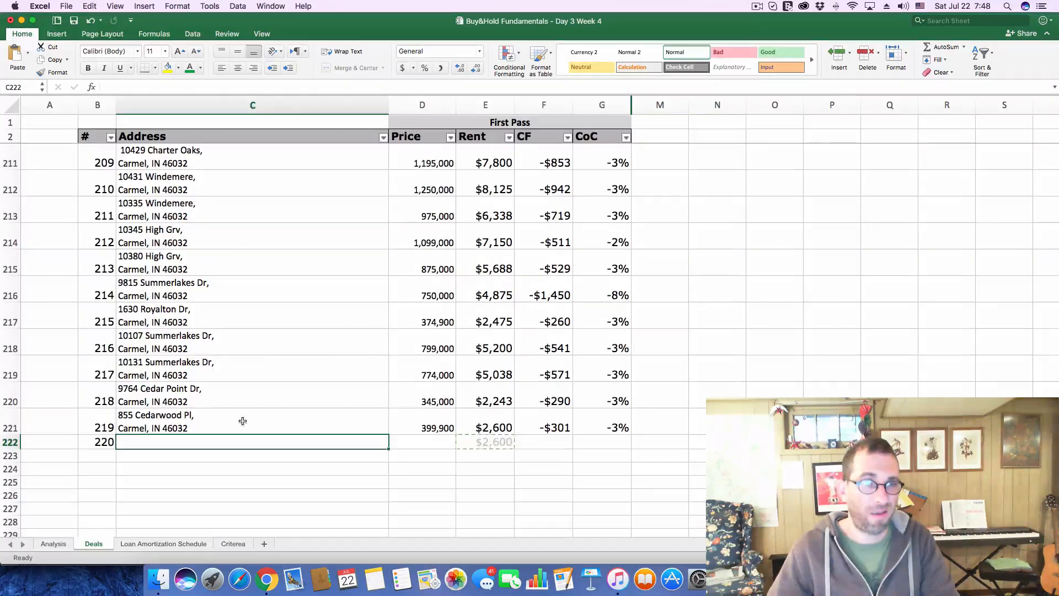
left_click(200, 88)
type("Carmel, IN 46032")
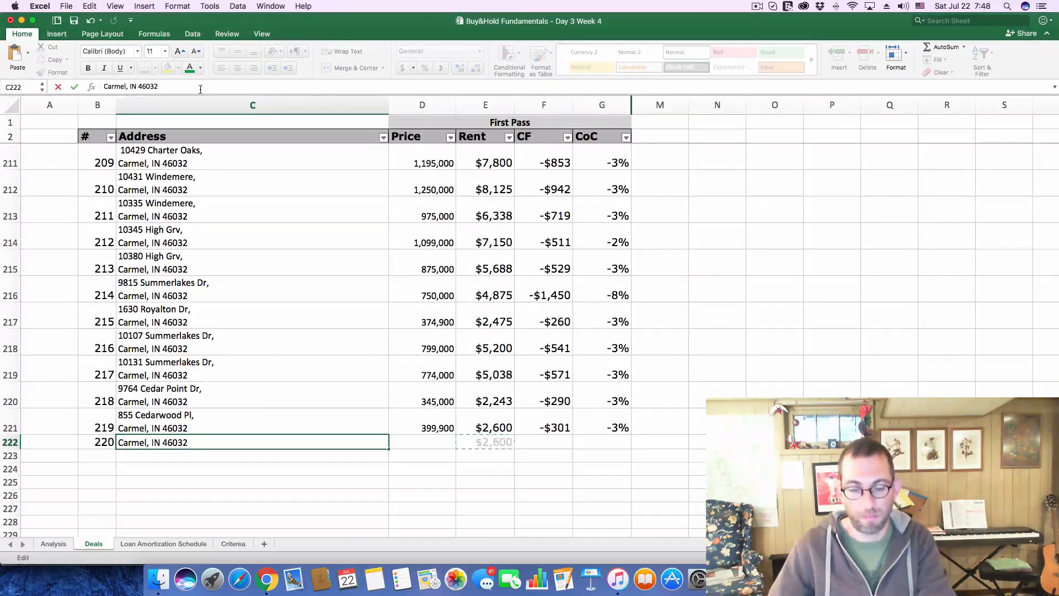
key("Return")
Copy the asking price 2,100,000 from the Zillow listing into deal 220's Price cell in Excel
key("super+Tab")
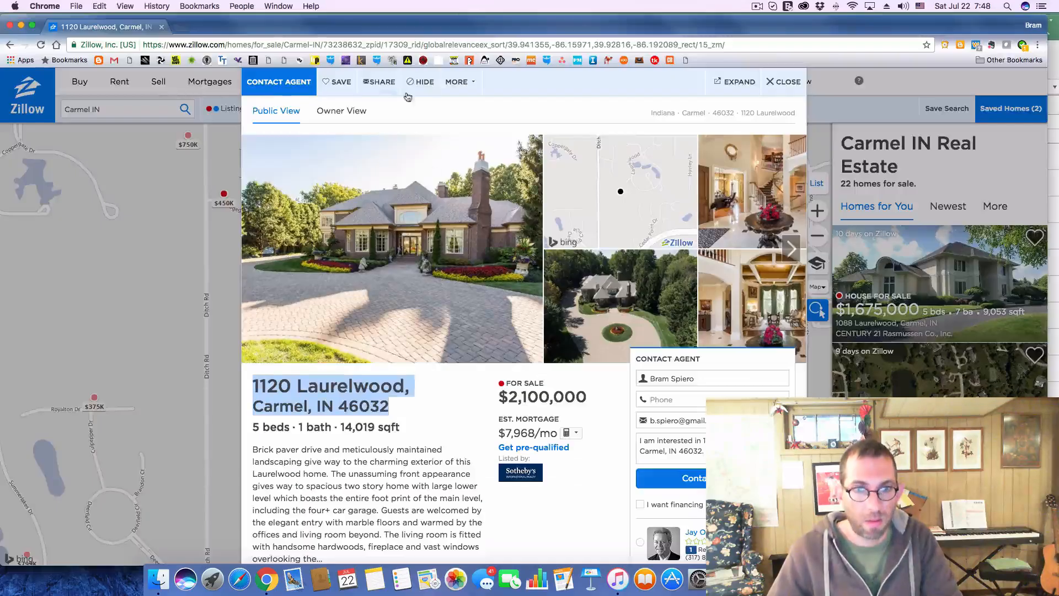
left_click_drag(509, 394, 588, 398)
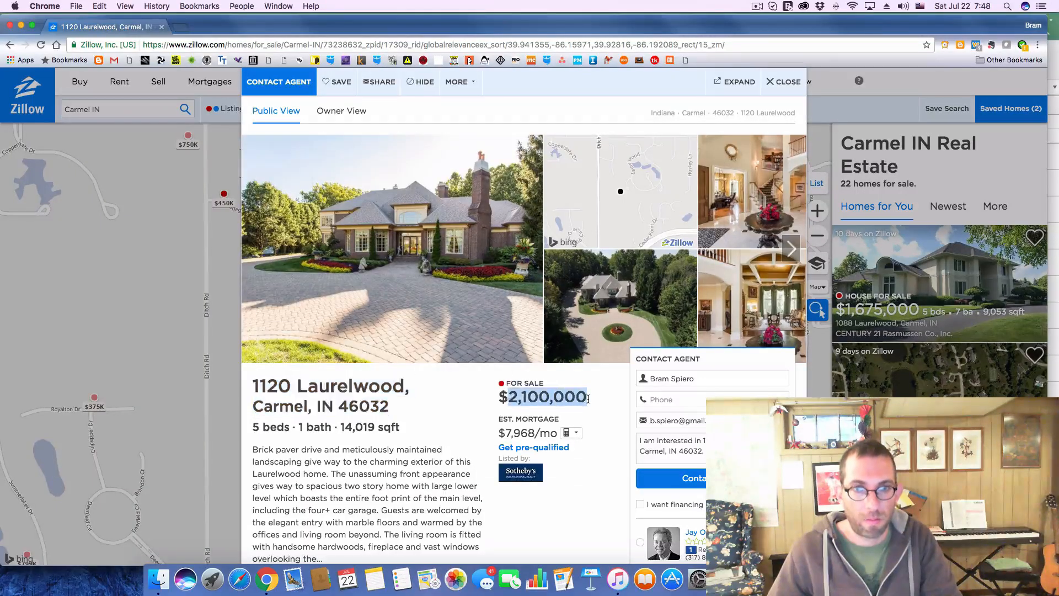
key("super+c")
key("super+Tab")
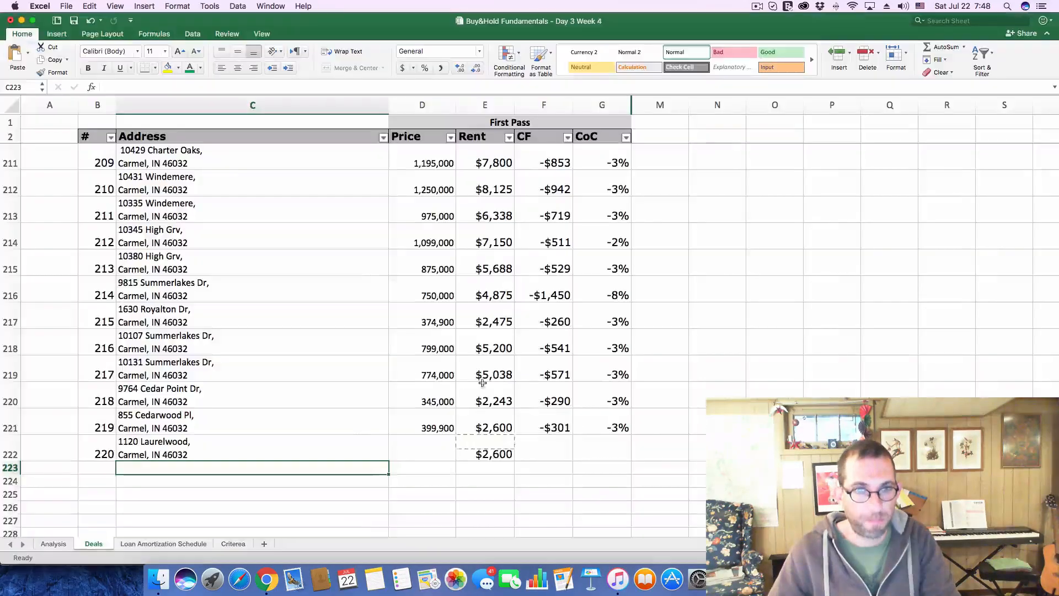
left_click(440, 444)
left_click(250, 87)
key("super+v")
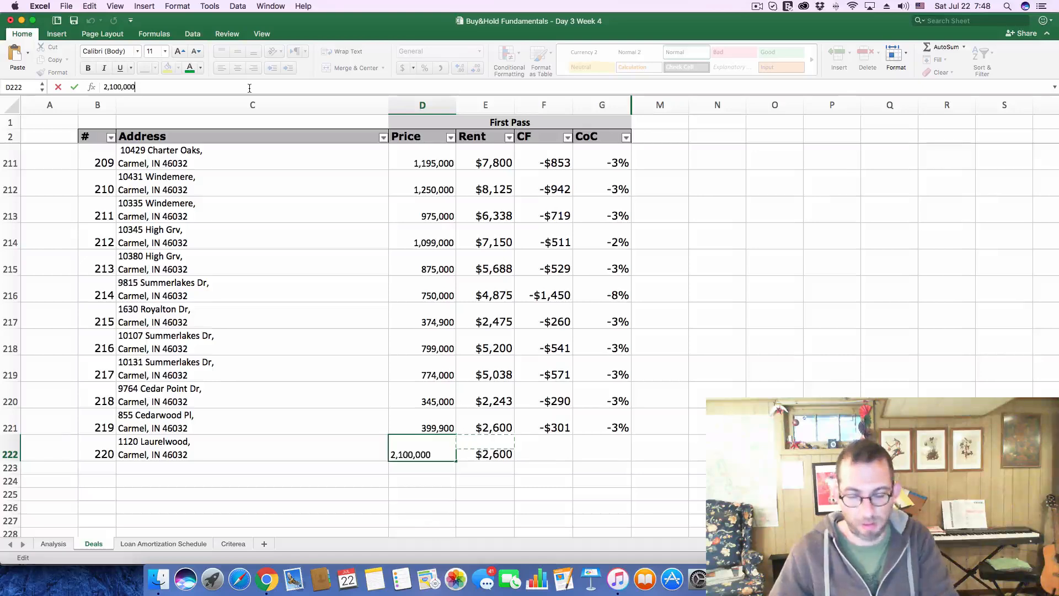
key("Return")
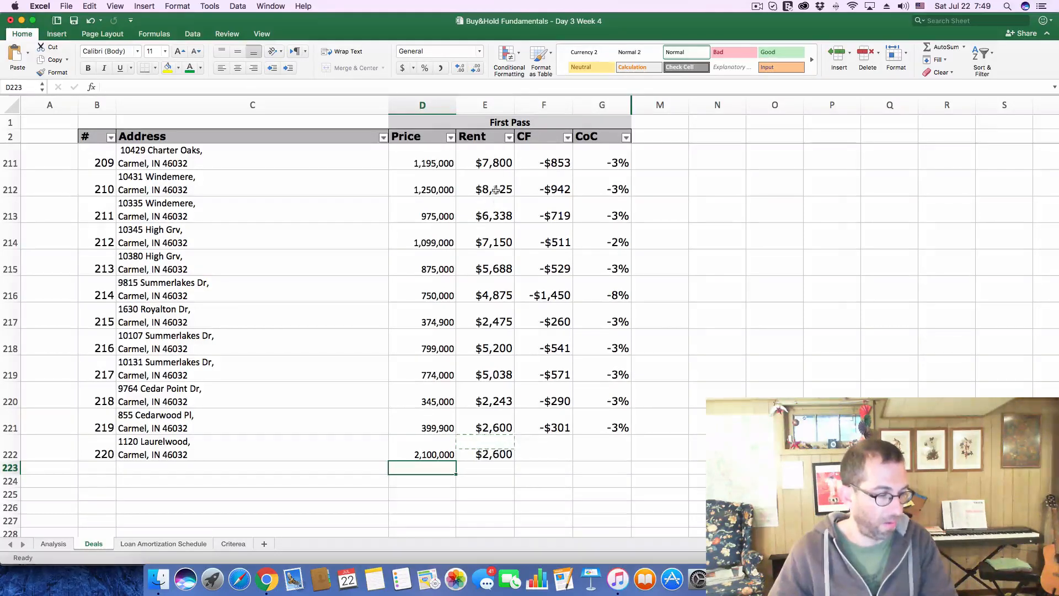
Set deal 220's rent to 13,650 on the Deals sheet
left_click(500, 457)
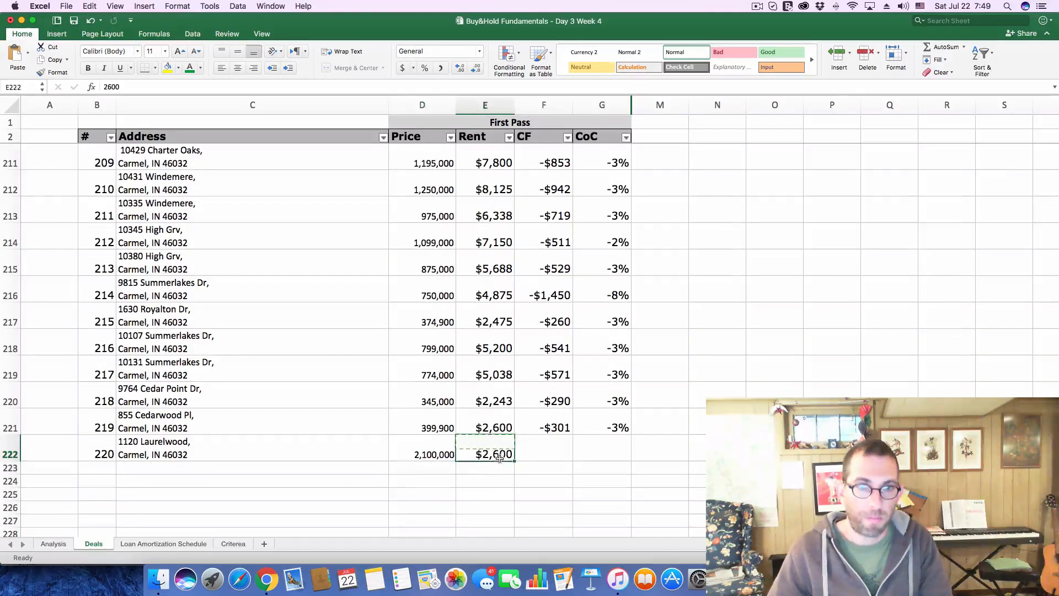
type("13")
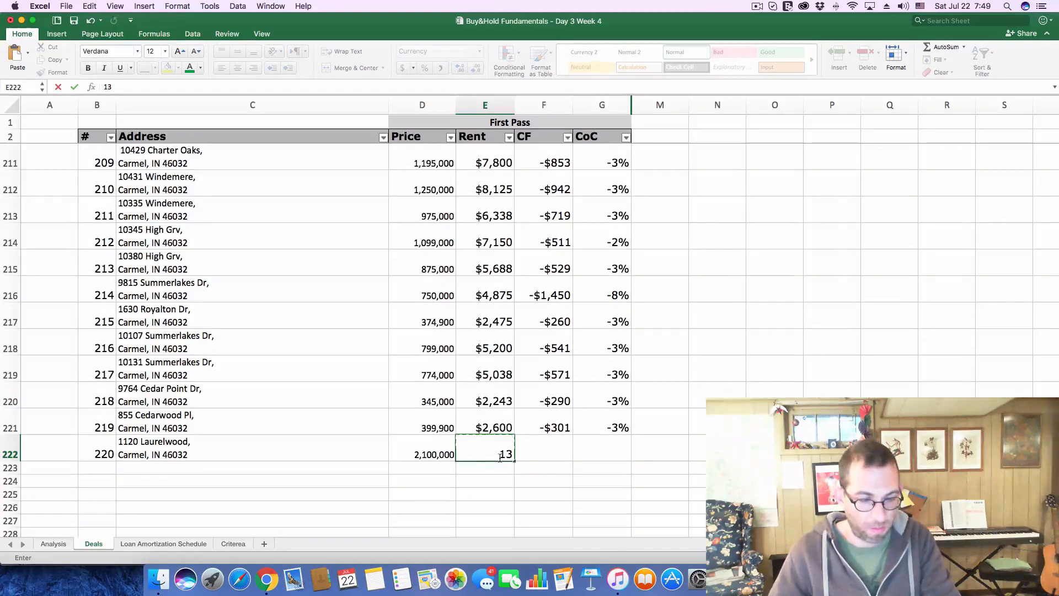
type(",650")
key("Return")
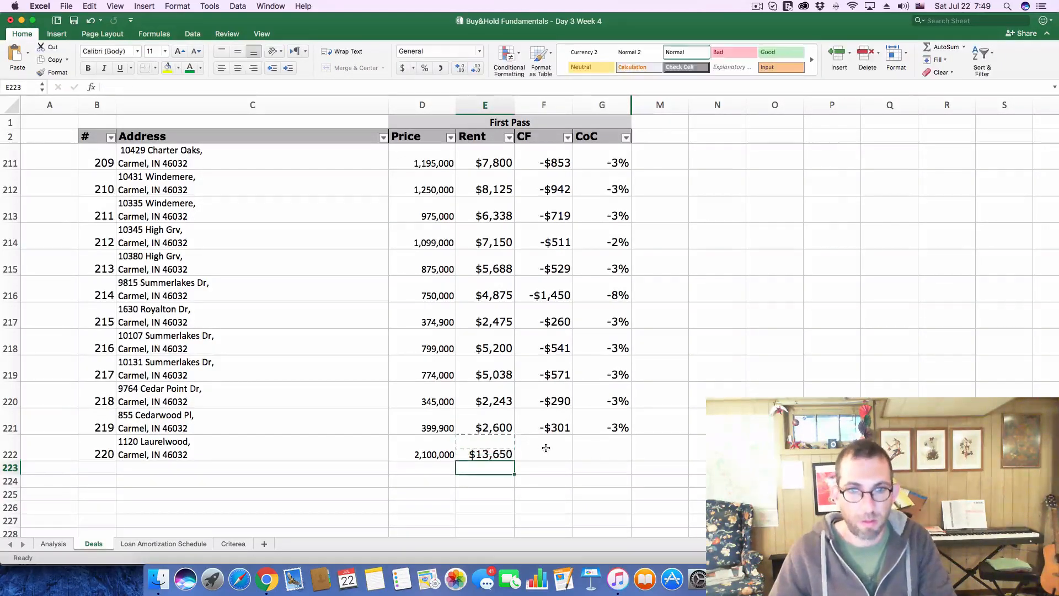
left_click(546, 448)
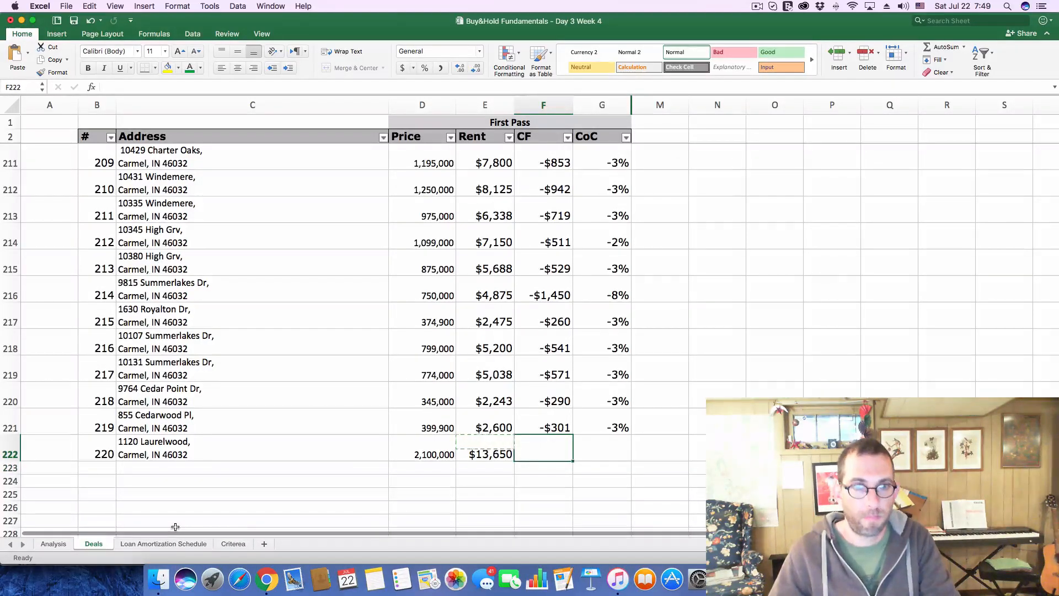
left_click(495, 494)
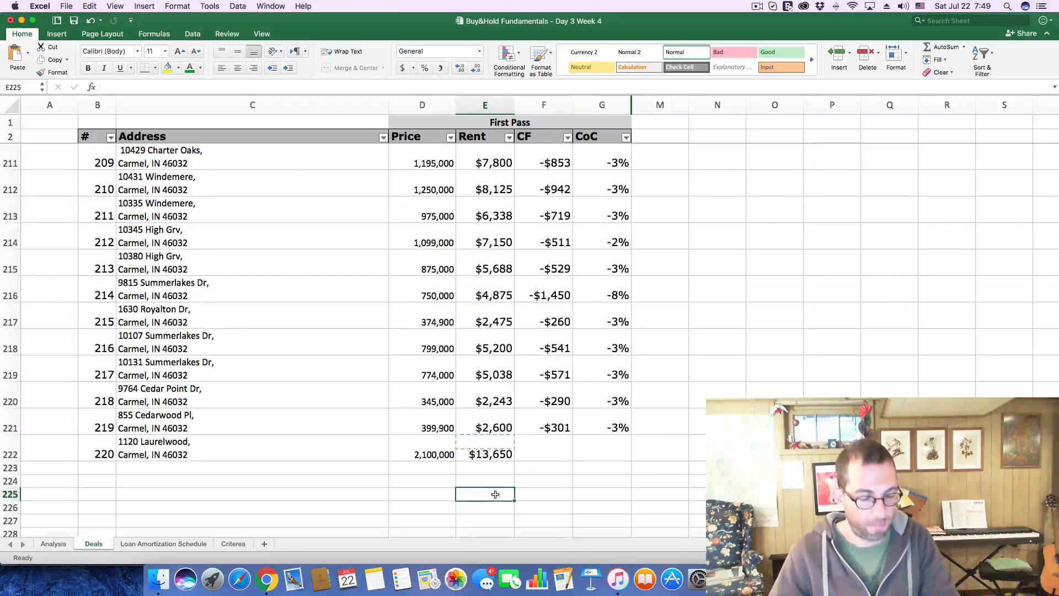
key("super+c")
left_click(550, 493)
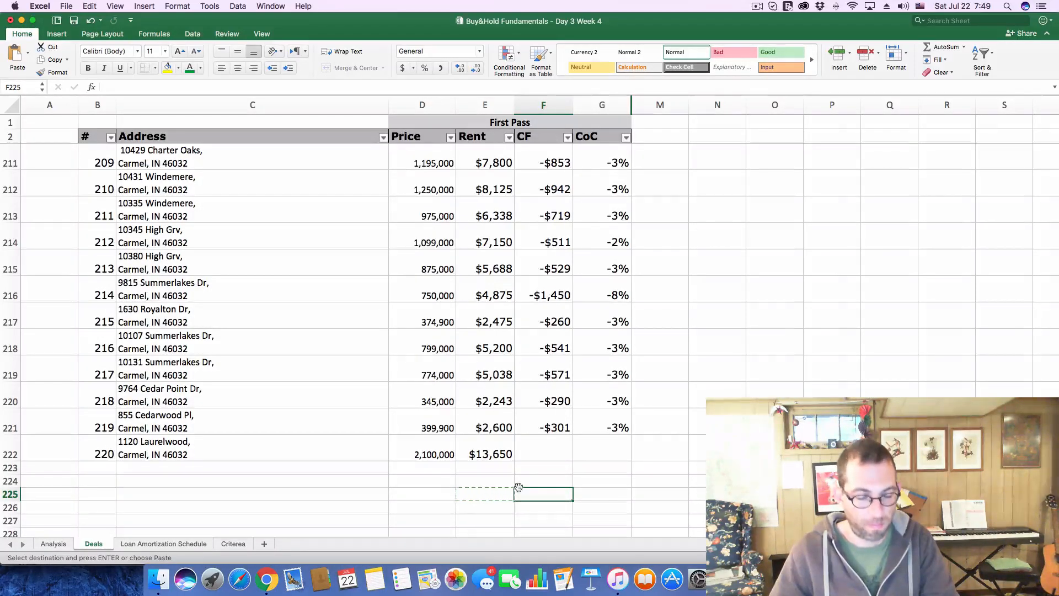
key("super+v")
left_click(545, 449)
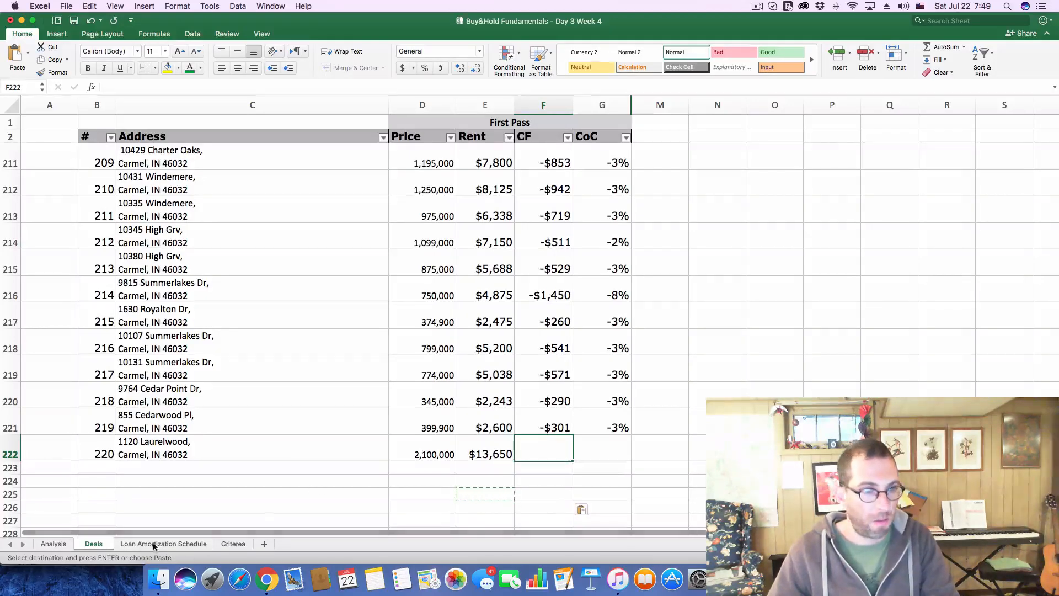
Clear the Purchase Price in the Acquisition Cost Breakdown on the Analysis sheet
left_click(37, 544)
left_click(253, 154)
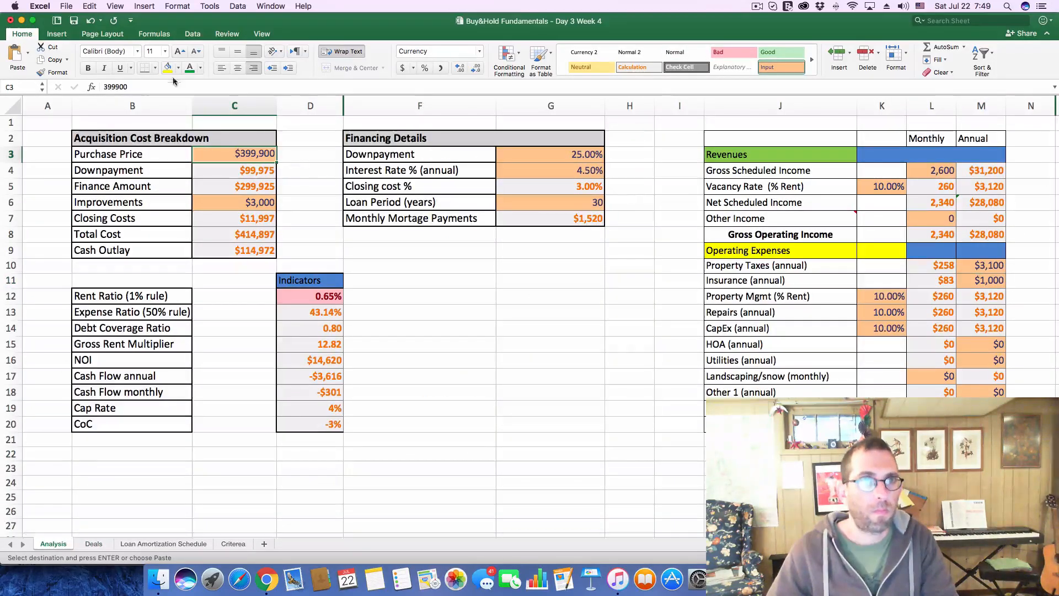
double_click(115, 86)
key("BackSpace")
key("Return")
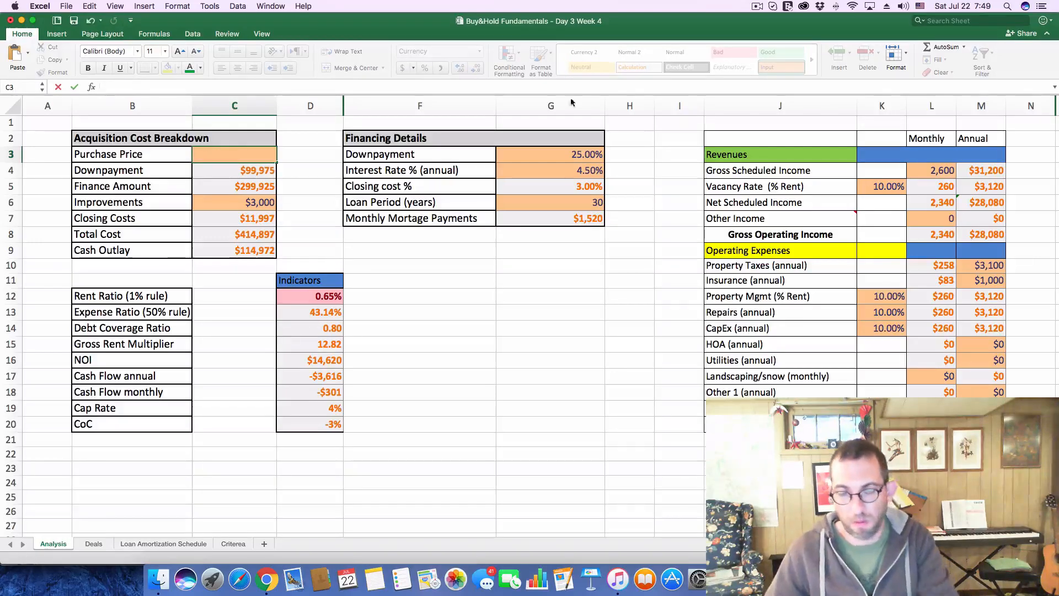
Set the monthly Gross Scheduled Income in the Revenues section to 13,650
left_click(925, 172)
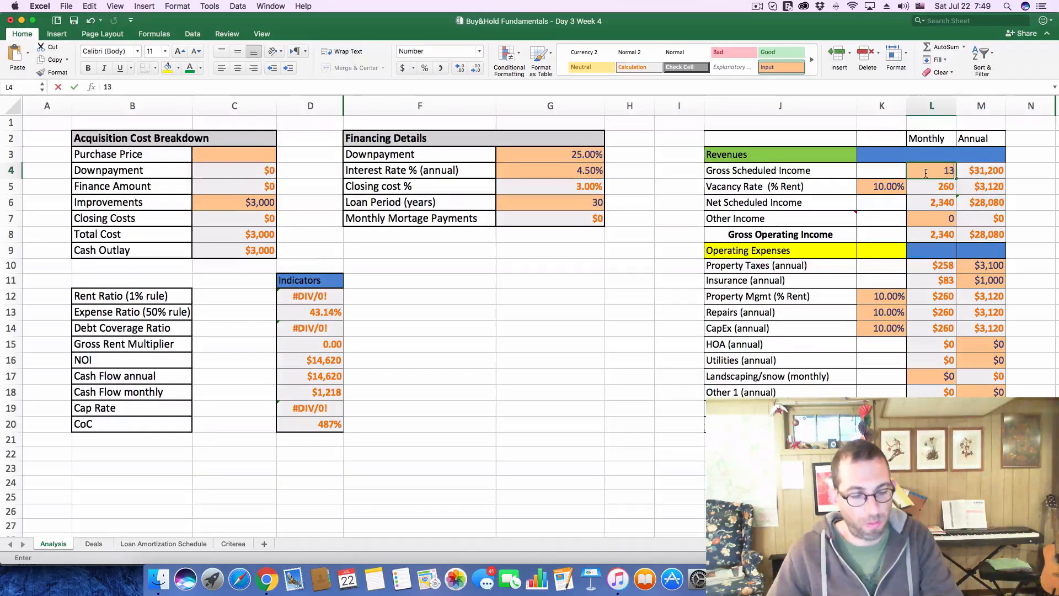
type("13,650")
key("Return")
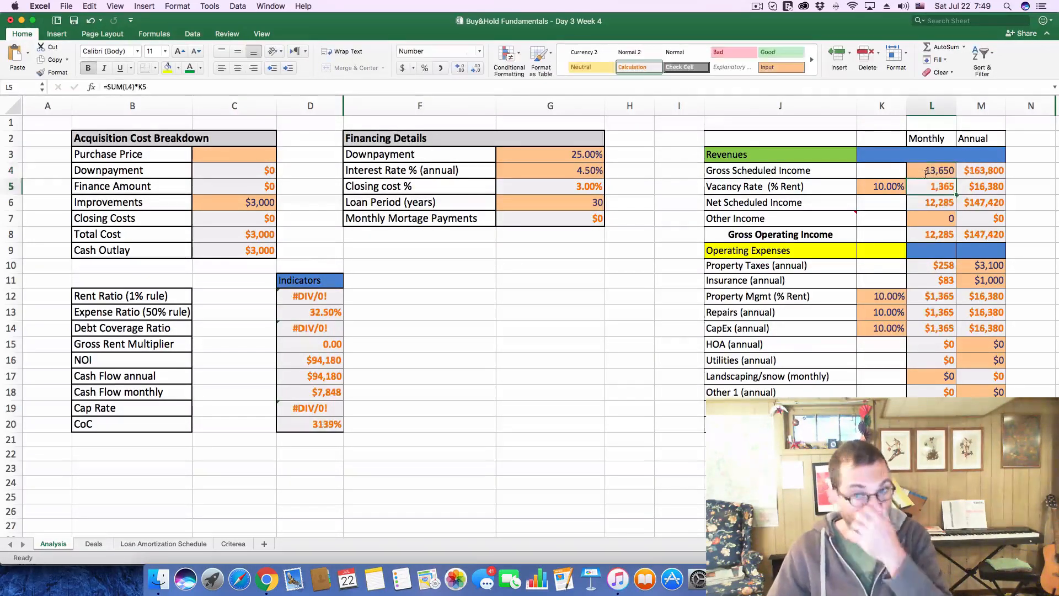
Check the $2.1M listing's tax history in Chrome and set the annual Property Taxes on Excel's Analysis sheet to 22,700
key("super+Tab")
scroll(599, 234, "down", 10)
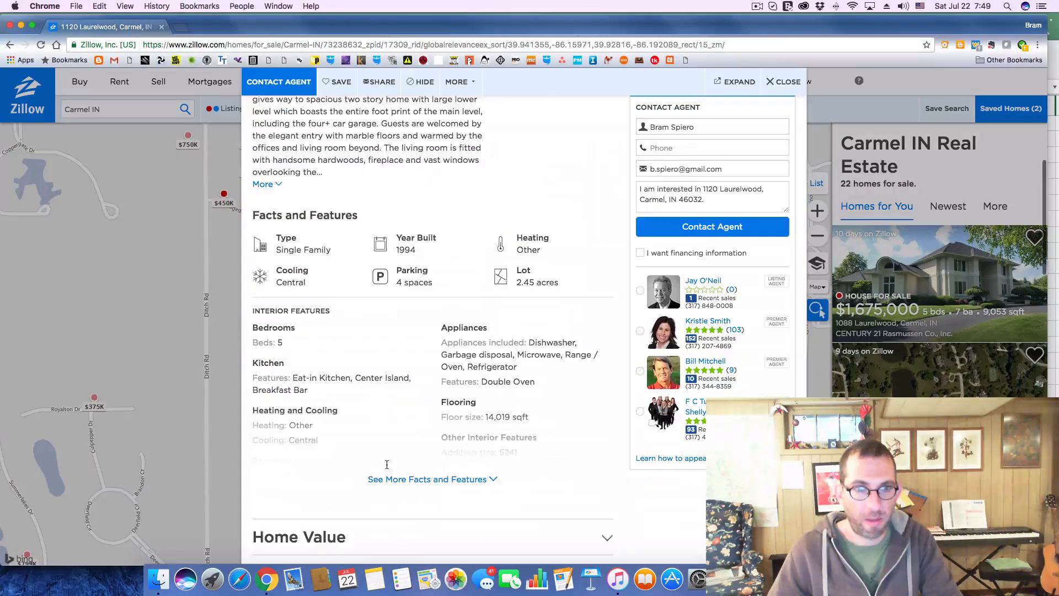
left_click(609, 235)
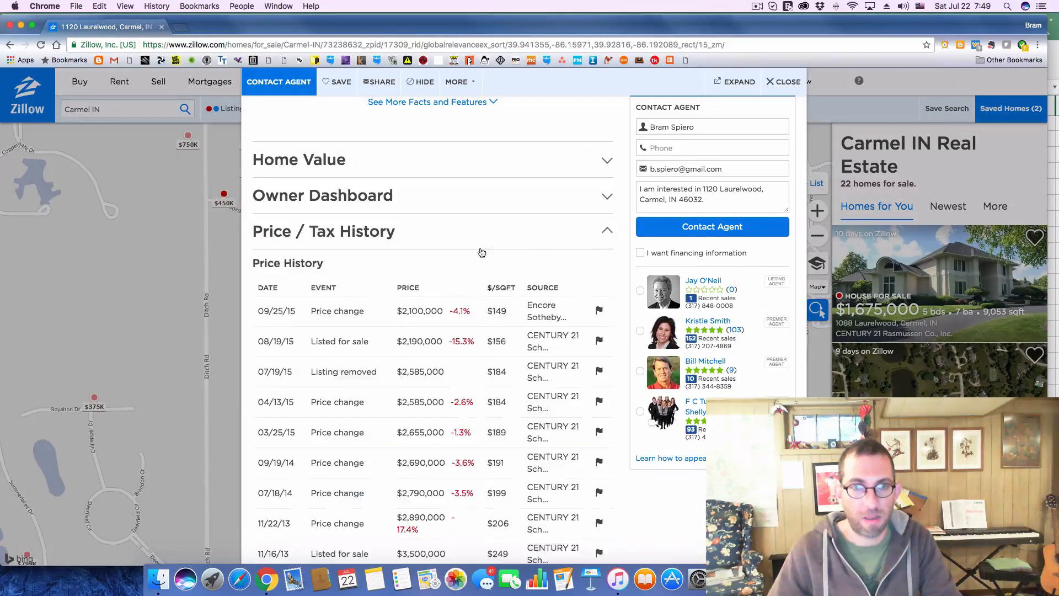
scroll(481, 252, "down", 5)
key("super+Tab")
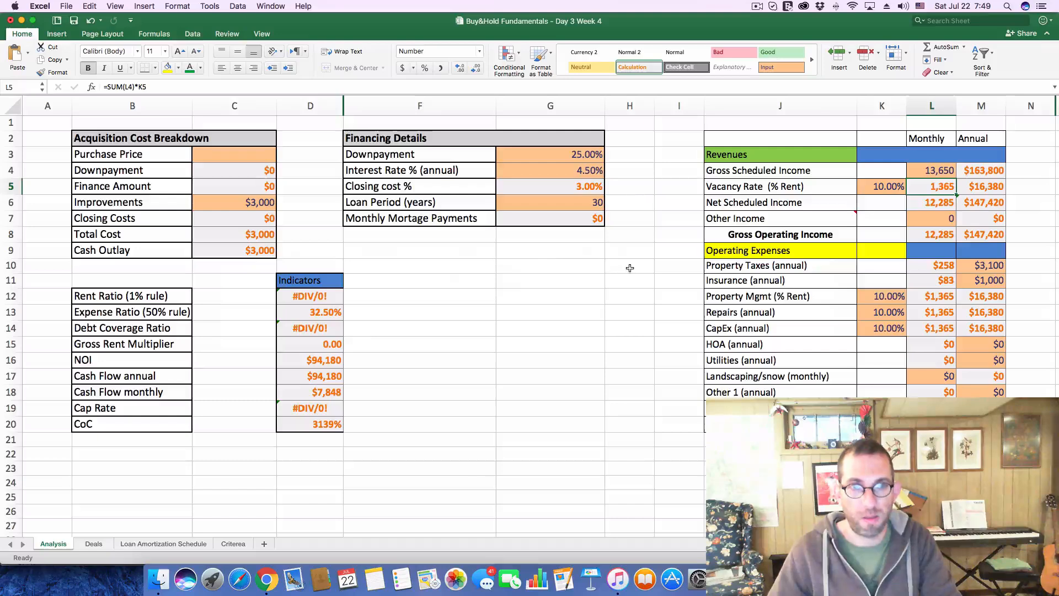
left_click(972, 263)
type("22")
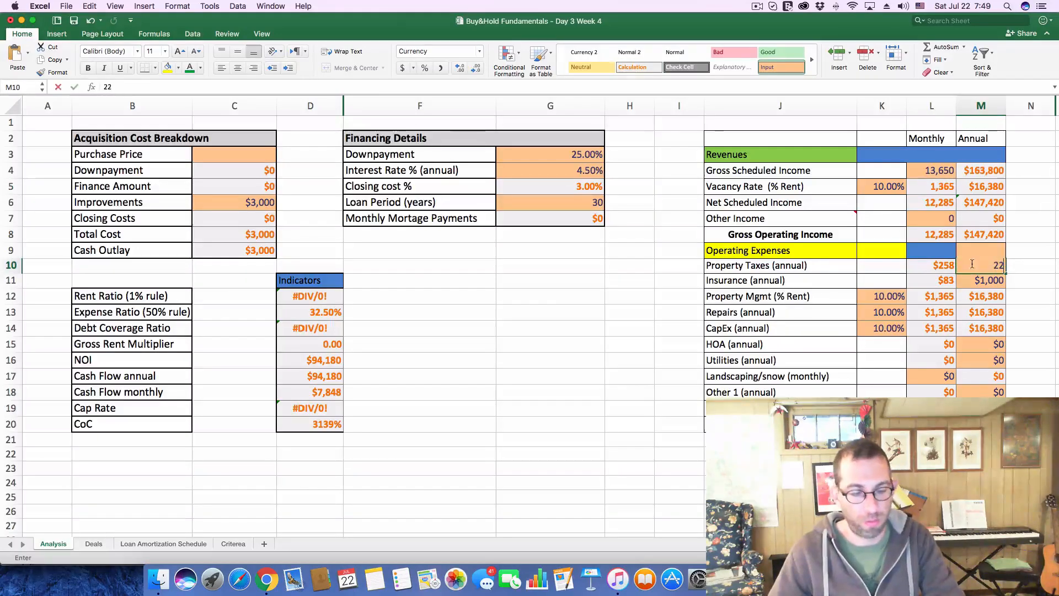
type(",700")
key("Return")
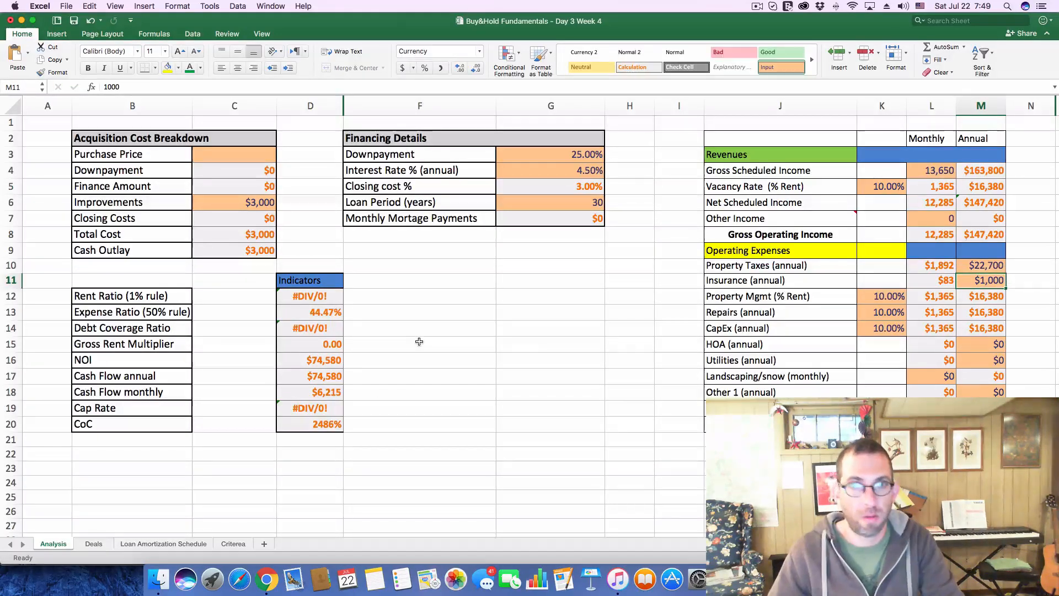
Set the Purchase Price in the Acquisition Cost Breakdown to 2,100,000
left_click(222, 153)
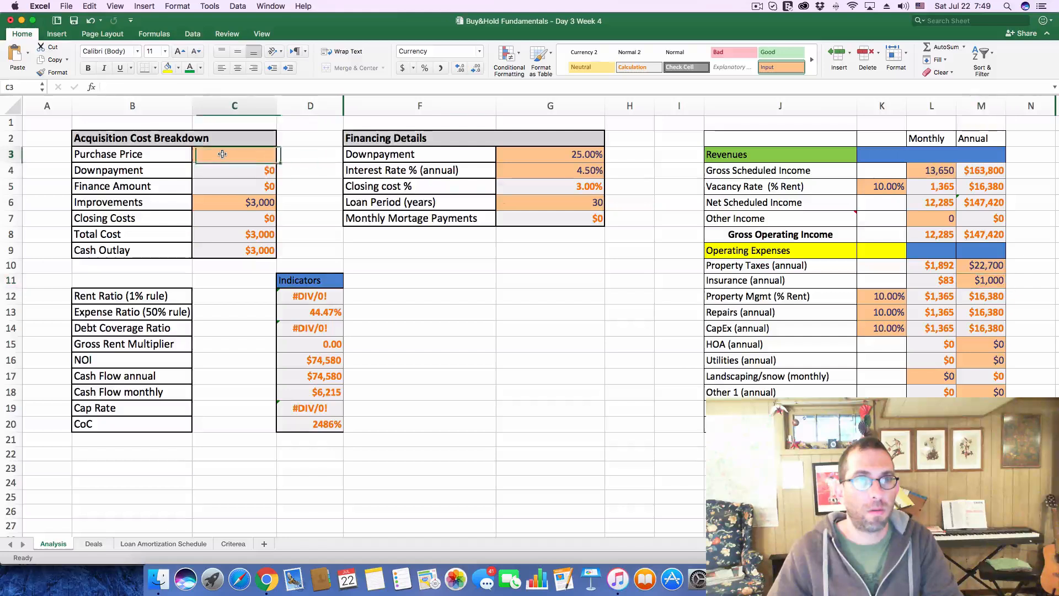
left_click(122, 87)
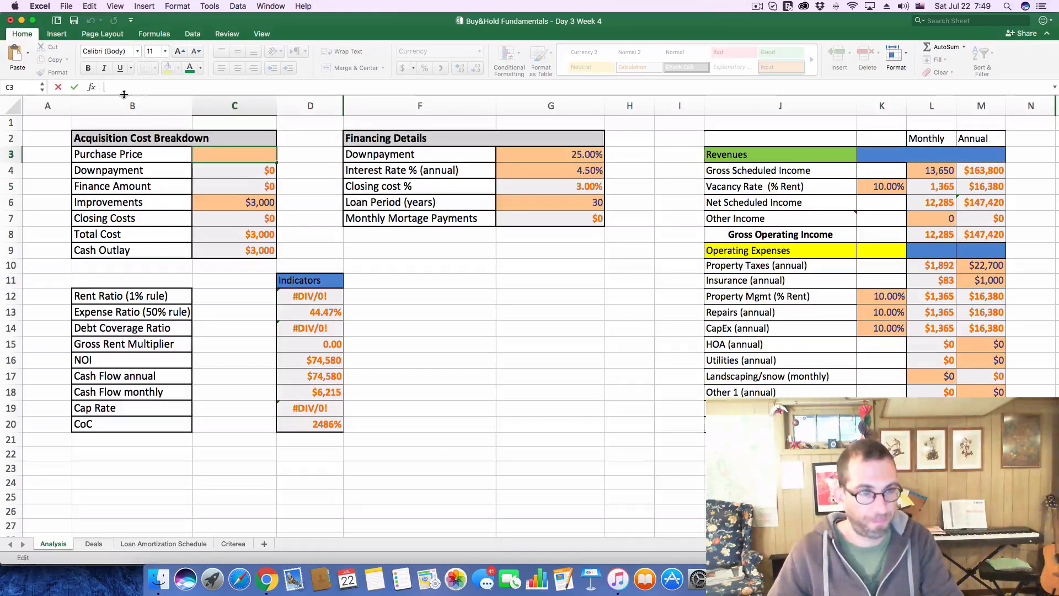
type("2100")
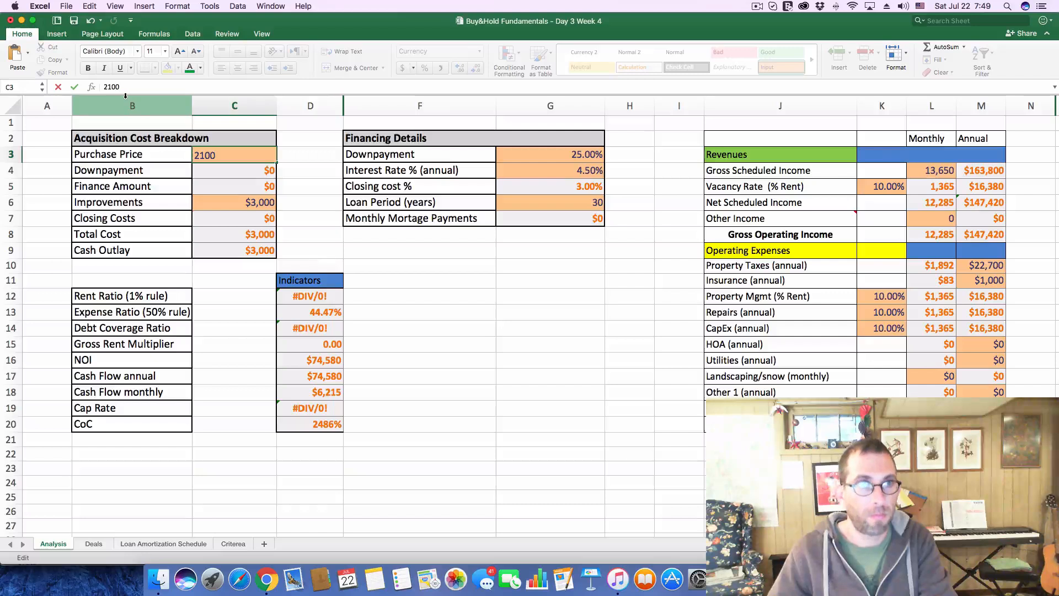
type("000")
key("Return")
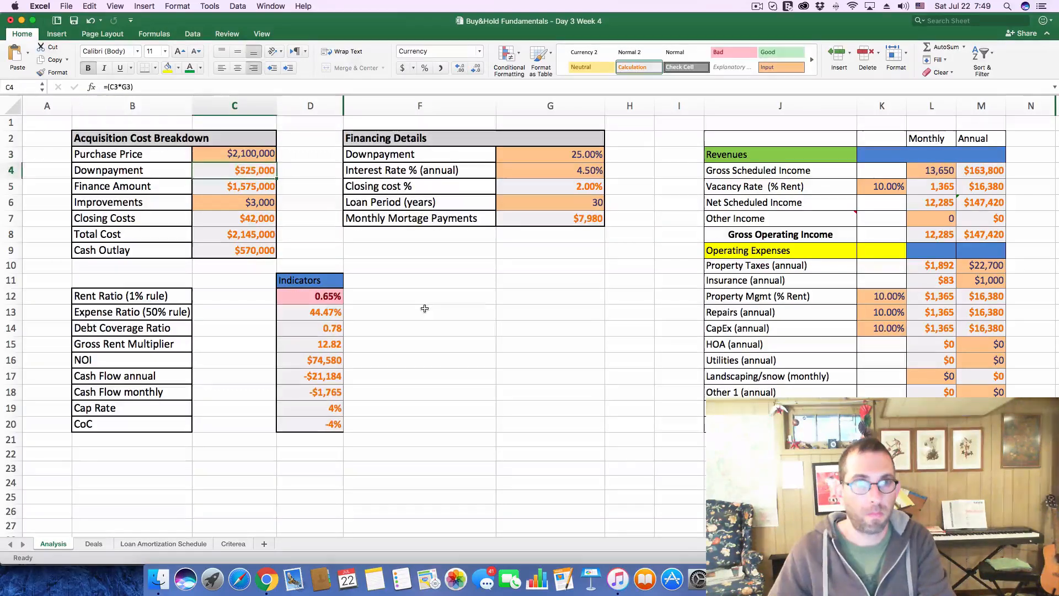
left_click(424, 308)
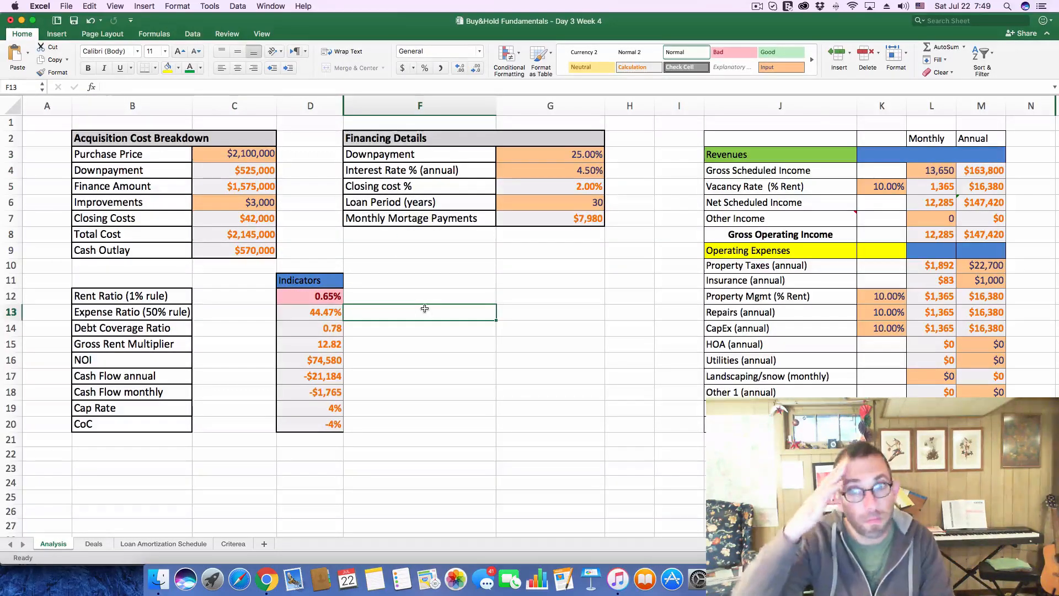
Log deal 220's cash flow as -1765 and its CoC as -.04 on the Deals sheet
left_click(90, 544)
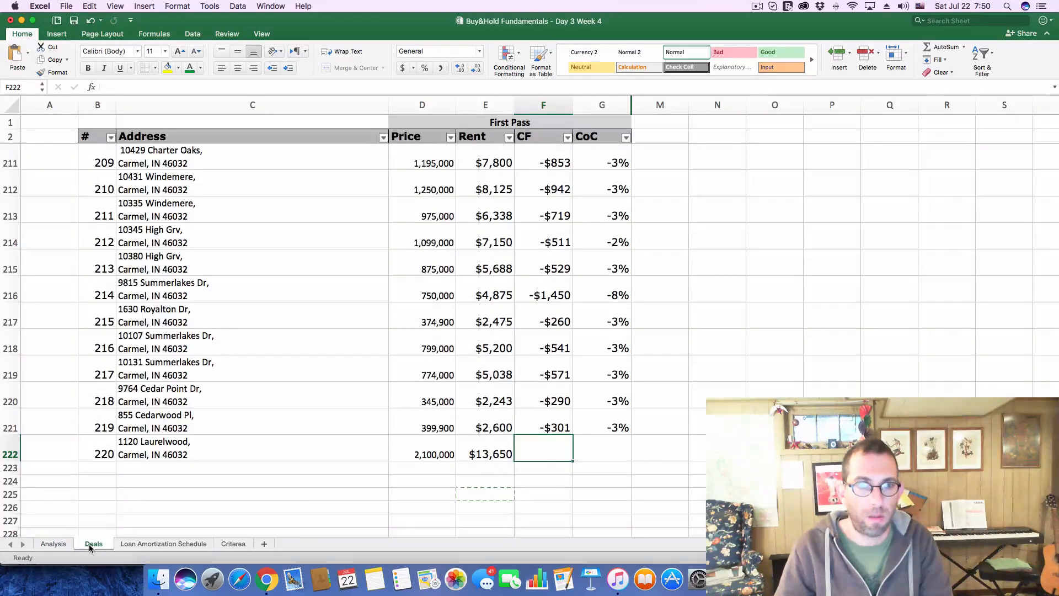
left_click(58, 543)
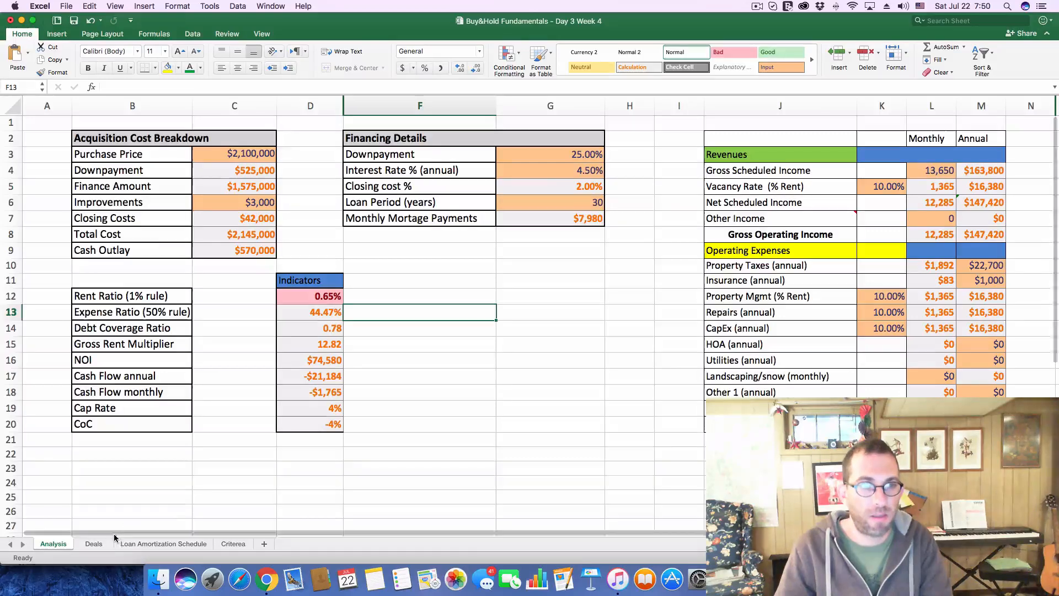
left_click(93, 544)
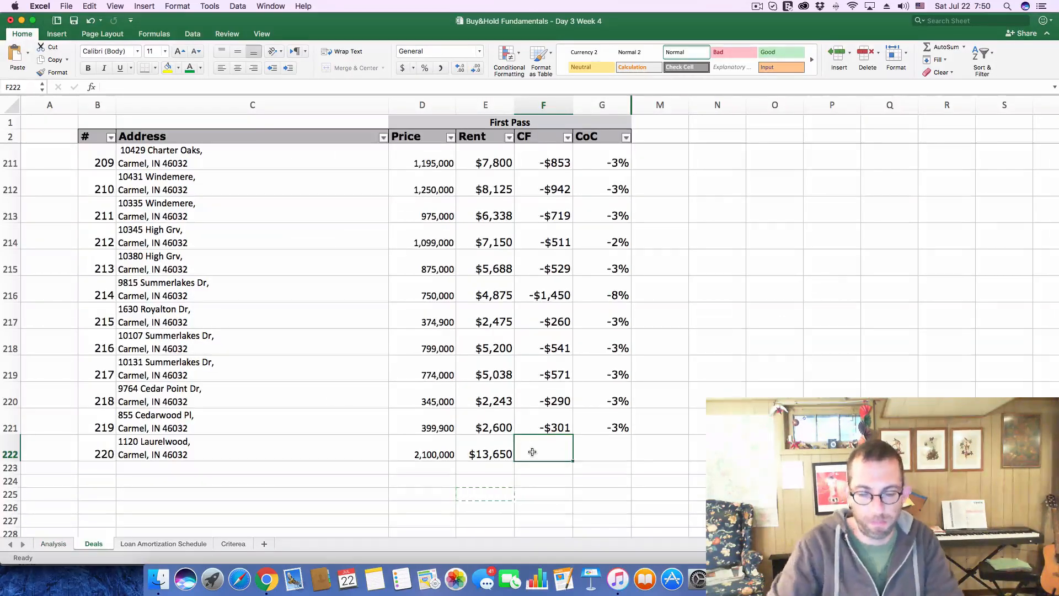
type("-1765")
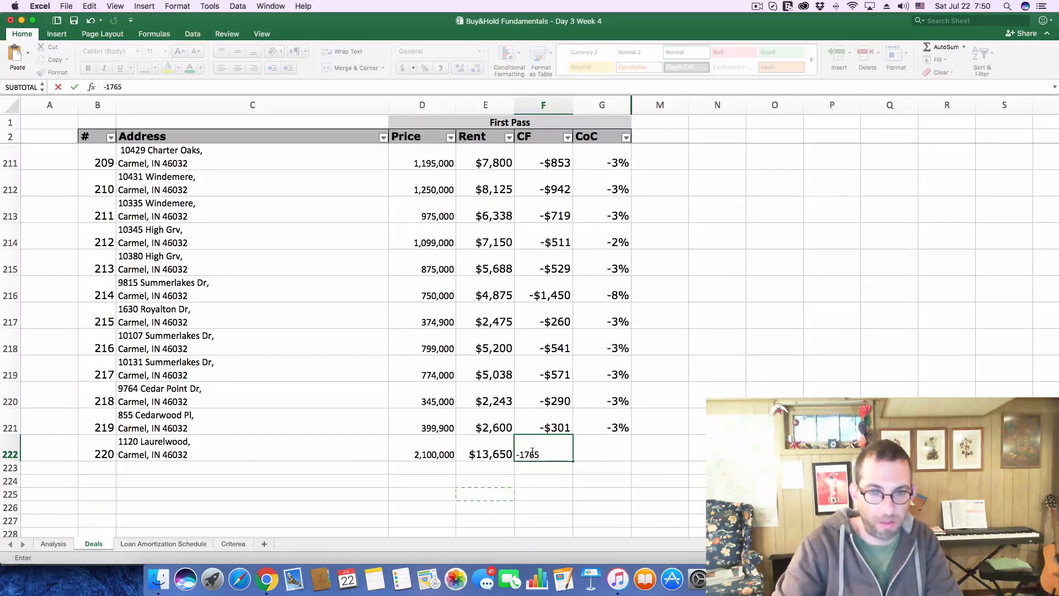
key("Tab")
type("-.04")
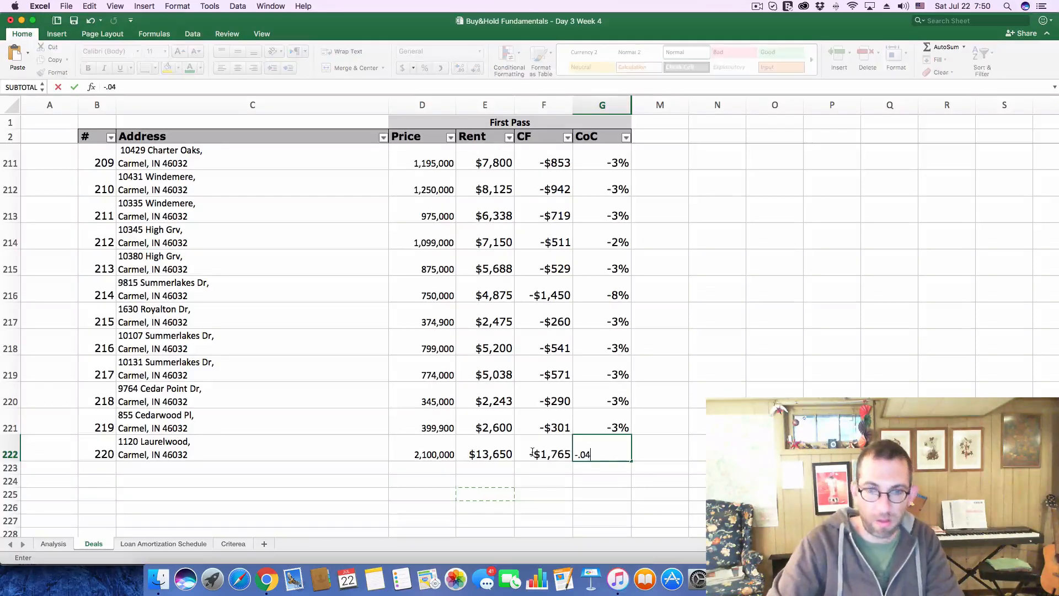
key("Return")
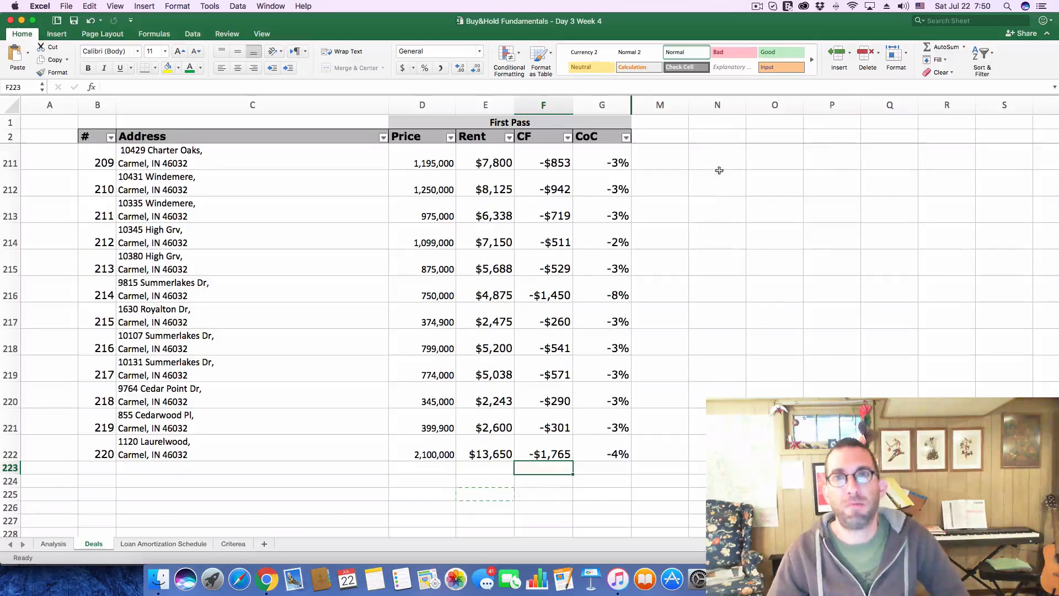
left_click(756, 7)
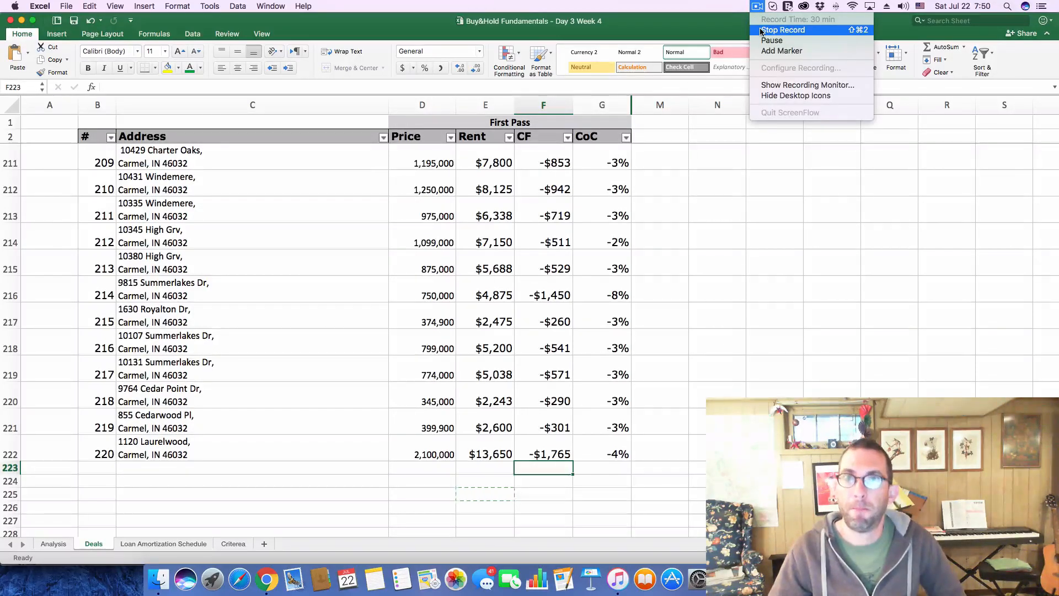